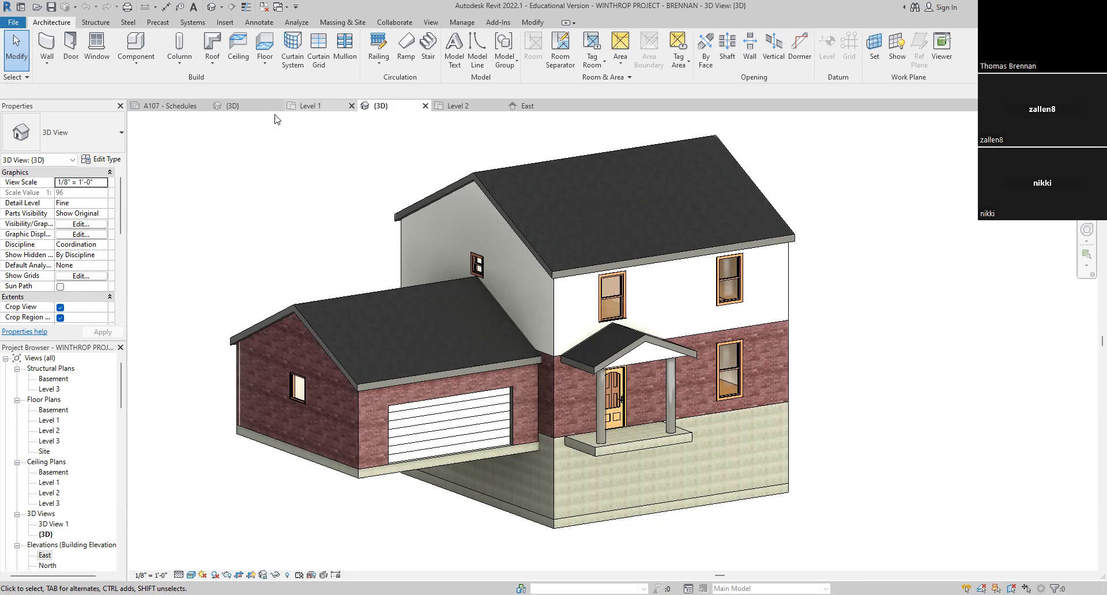
Step: Examine the WINTHROP HOUSE 30 X 30 model in 3D, and widen the properties and browser area beside the WINTHROP PROJECT Level 1 plan
{"action": "left_click", "coordinate": [229, 106]}
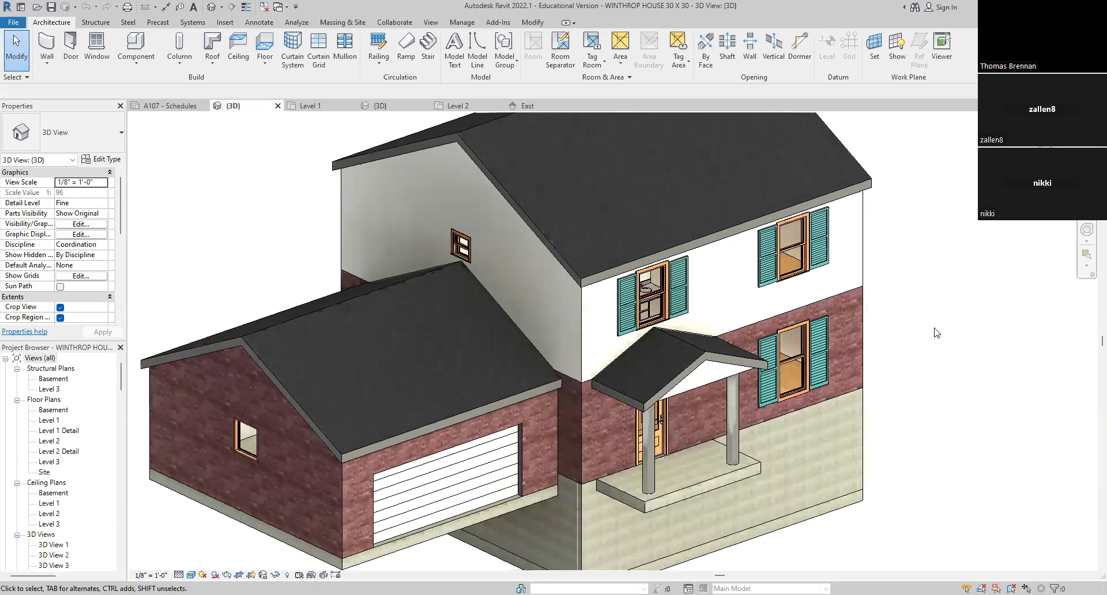
{"action": "middle_click_drag", "start_coordinate": [920, 489], "coordinate": [920, 447], "text": "shift"}
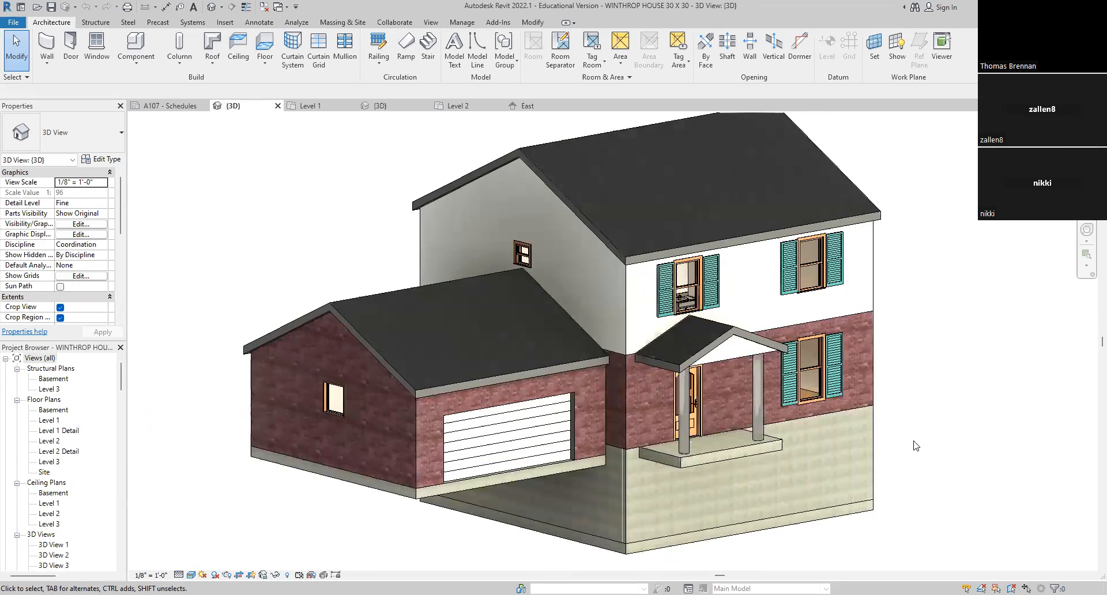
{"action": "left_click", "coordinate": [301, 106]}
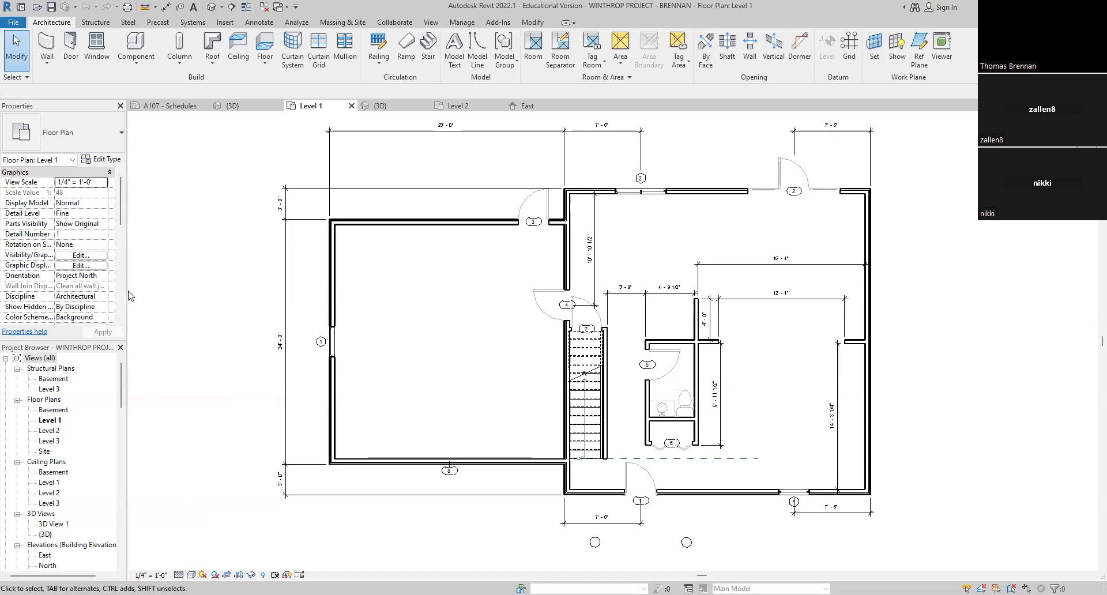
{"action": "left_click_drag", "start_coordinate": [127, 296], "coordinate": [185, 294]}
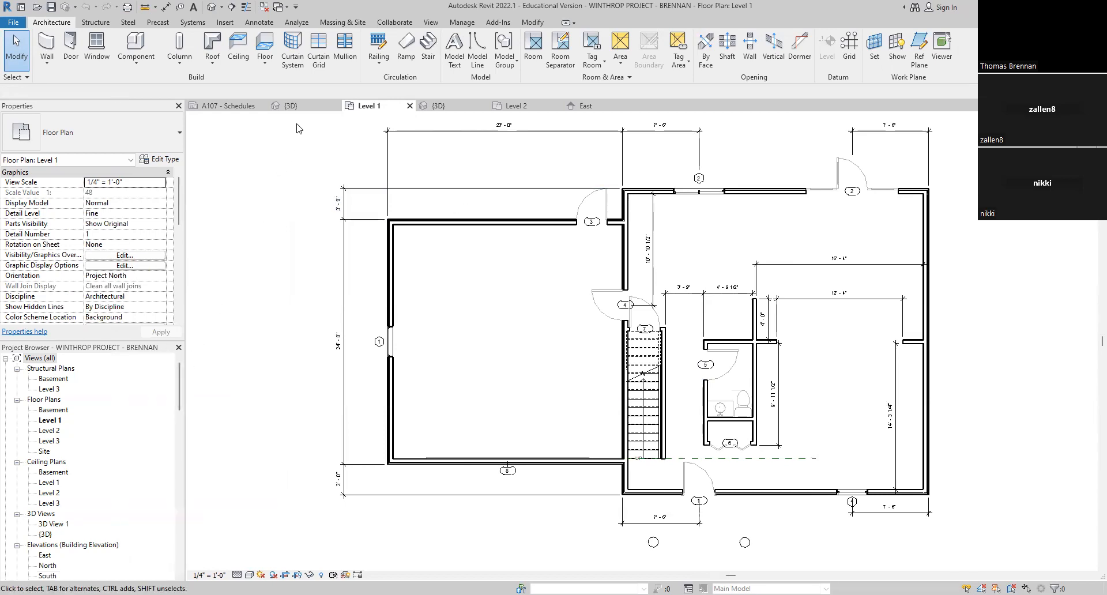
Step: Review the Level 1, Level 2 and Basement floor plans of the WINTHROP HOUSE 30 X 30 model
{"action": "left_click", "coordinate": [290, 105]}
{"action": "double_click", "coordinate": [49, 420]}
{"action": "scroll", "coordinate": [662, 370], "scroll_direction": "up", "scroll_amount": 4}
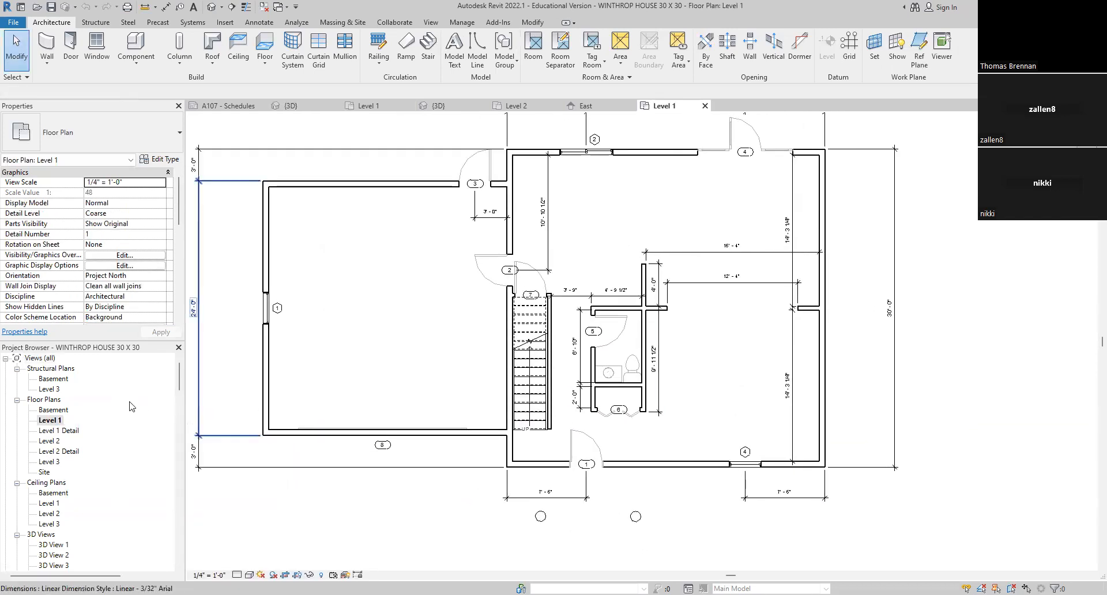
{"action": "double_click", "coordinate": [50, 440]}
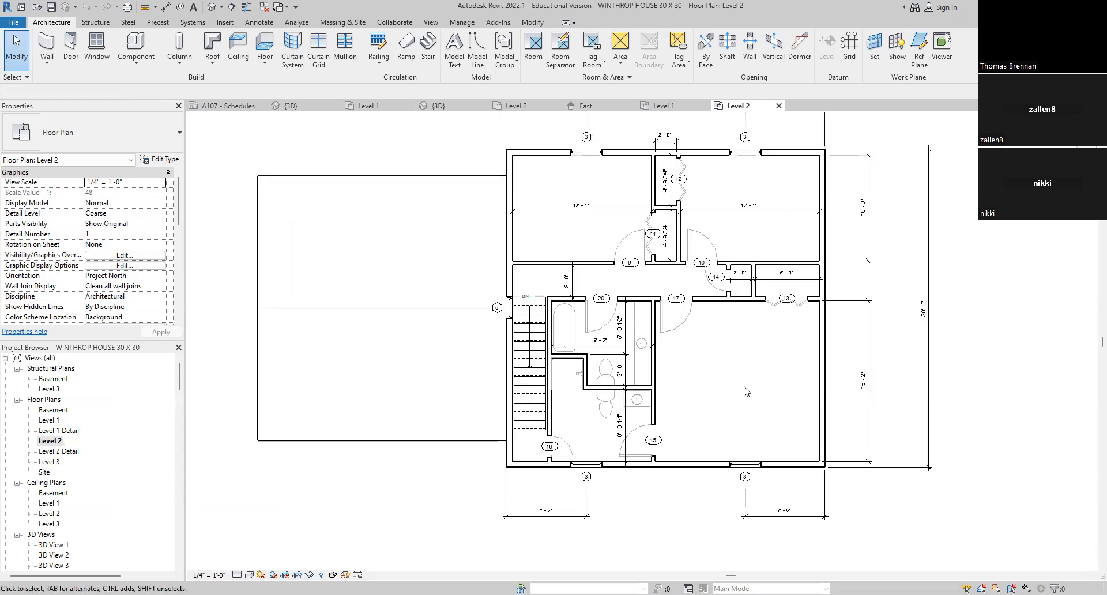
{"action": "middle_click_drag", "start_coordinate": [734, 376], "coordinate": [741, 403]}
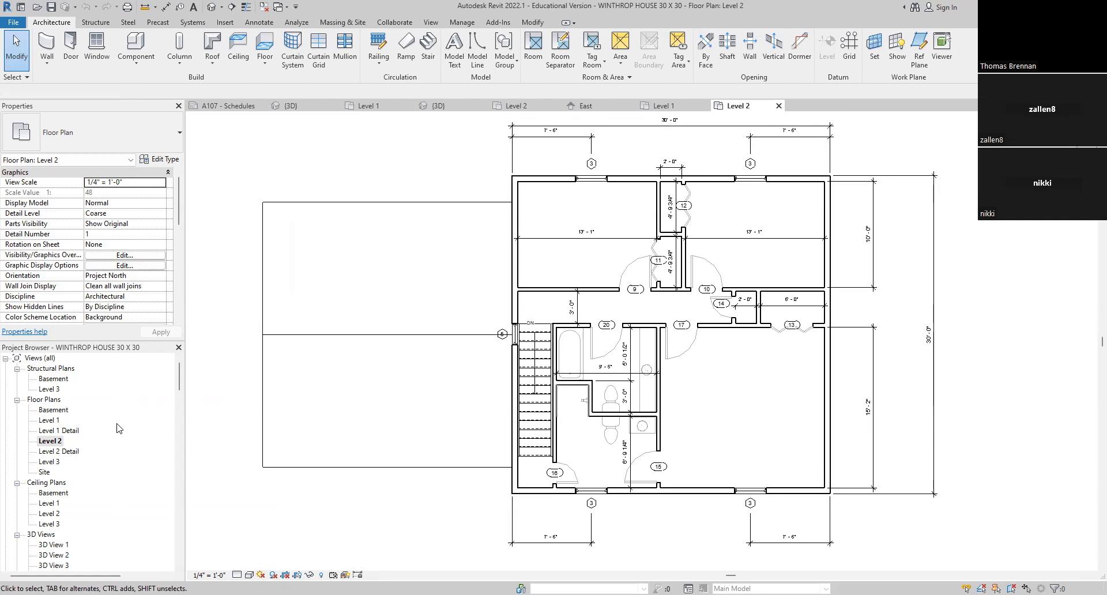
{"action": "double_click", "coordinate": [57, 411]}
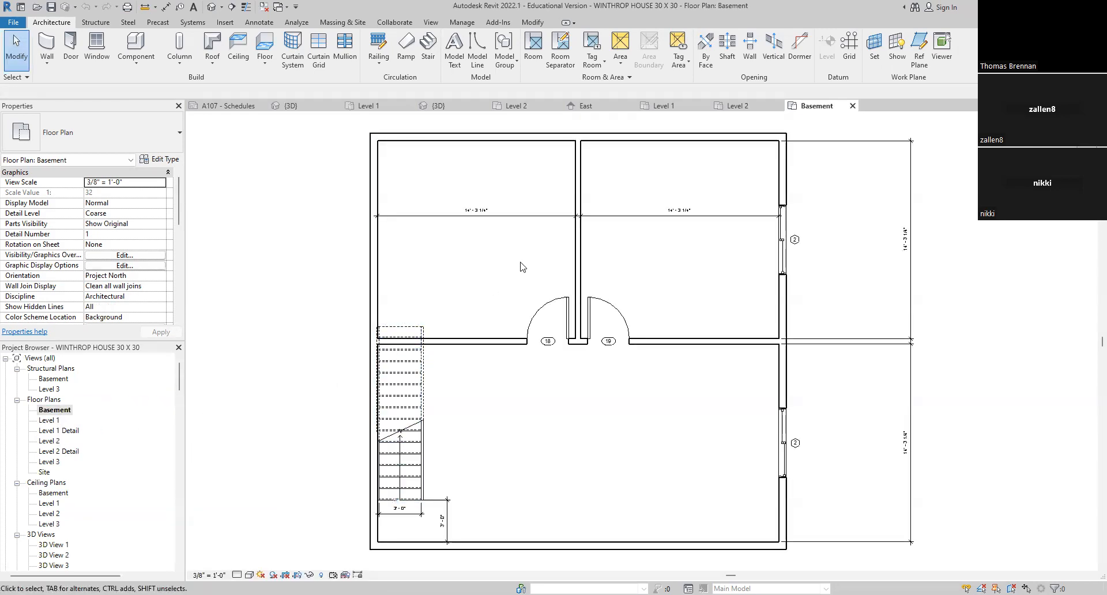
Step: Review the Level 1, Level 2 and Basement floor plans of the WINTHROP PROJECT model for comparison
{"action": "left_click", "coordinate": [372, 112]}
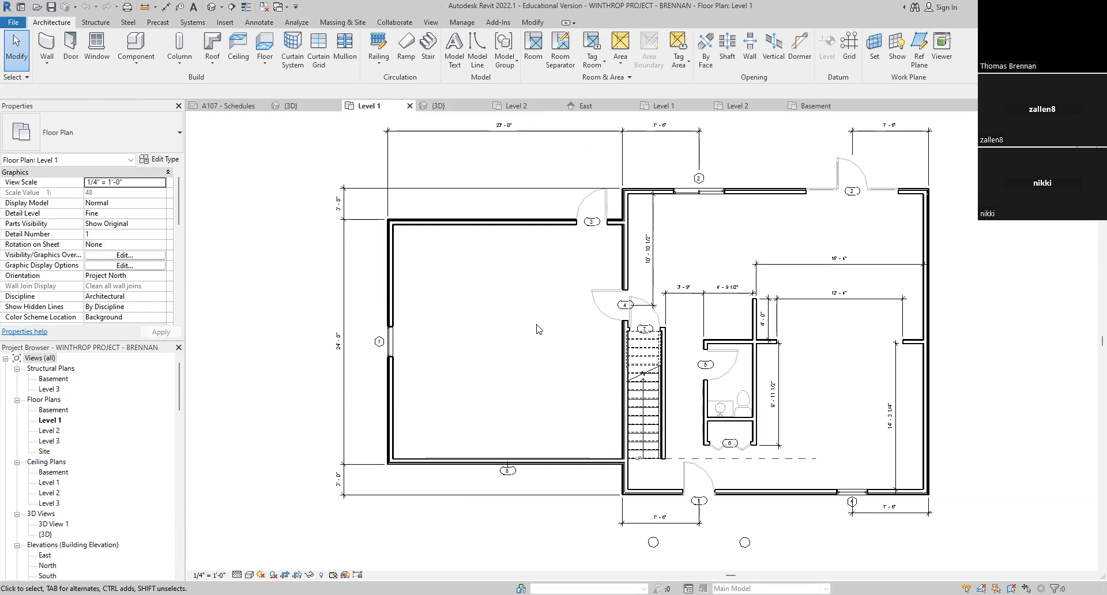
{"action": "left_click", "coordinate": [515, 106]}
{"action": "middle_click_drag", "start_coordinate": [810, 382], "coordinate": [737, 360]}
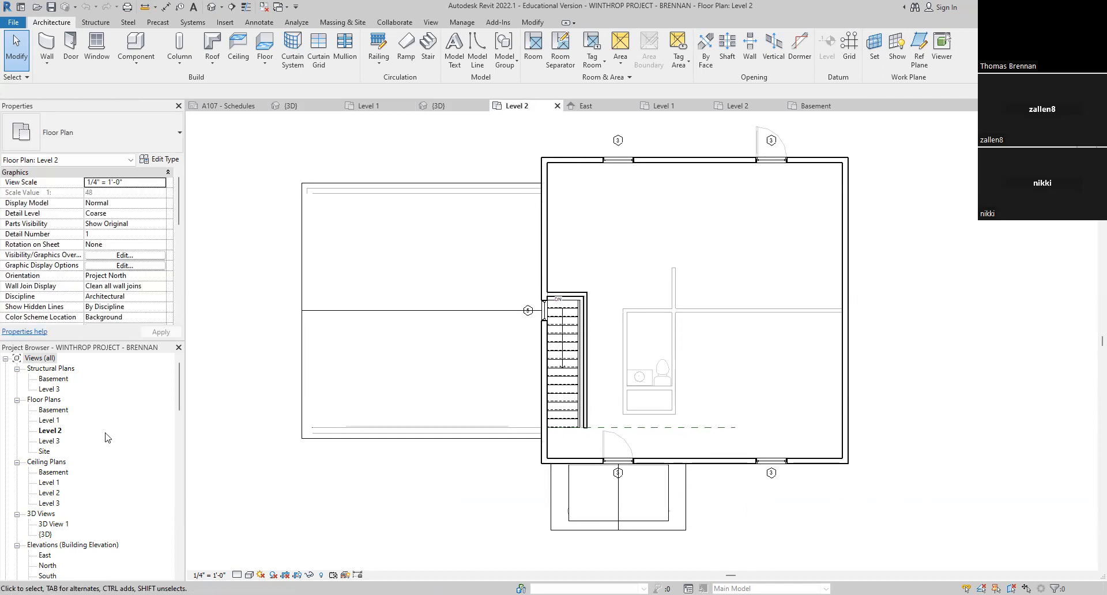
{"action": "double_click", "coordinate": [57, 411]}
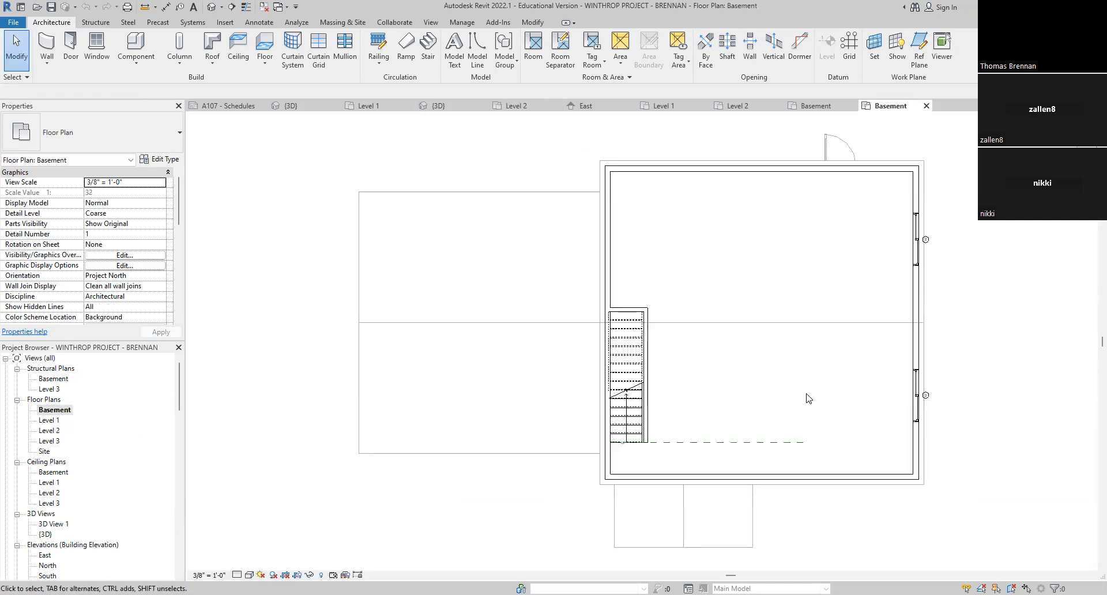
{"action": "mouse_move", "coordinate": [815, 351]}
{"action": "middle_mouse_down"}
{"action": "mouse_move", "coordinate": [778, 383]}
{"action": "mouse_move", "coordinate": [737, 395]}
{"action": "middle_mouse_up"}
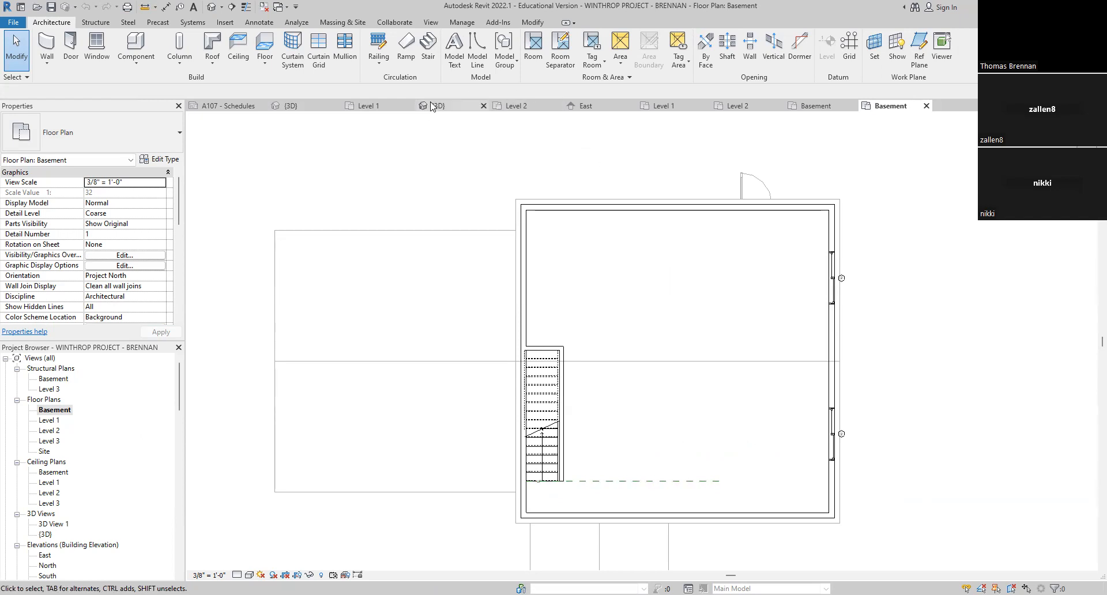
Step: Open the FULL HEIGHT WALL SECTION of WINTHROP HOUSE 30 X 30 and examine the foundation wall and first-floor framing notes
{"action": "left_click", "coordinate": [282, 108]}
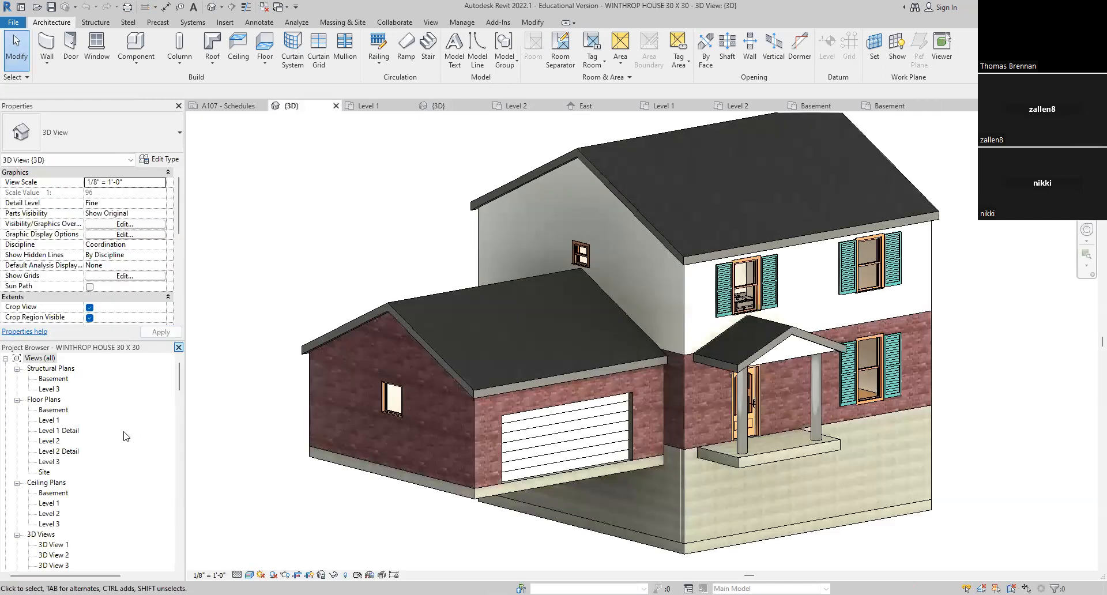
{"action": "scroll", "coordinate": [123, 440], "scroll_direction": "down", "scroll_amount": 7}
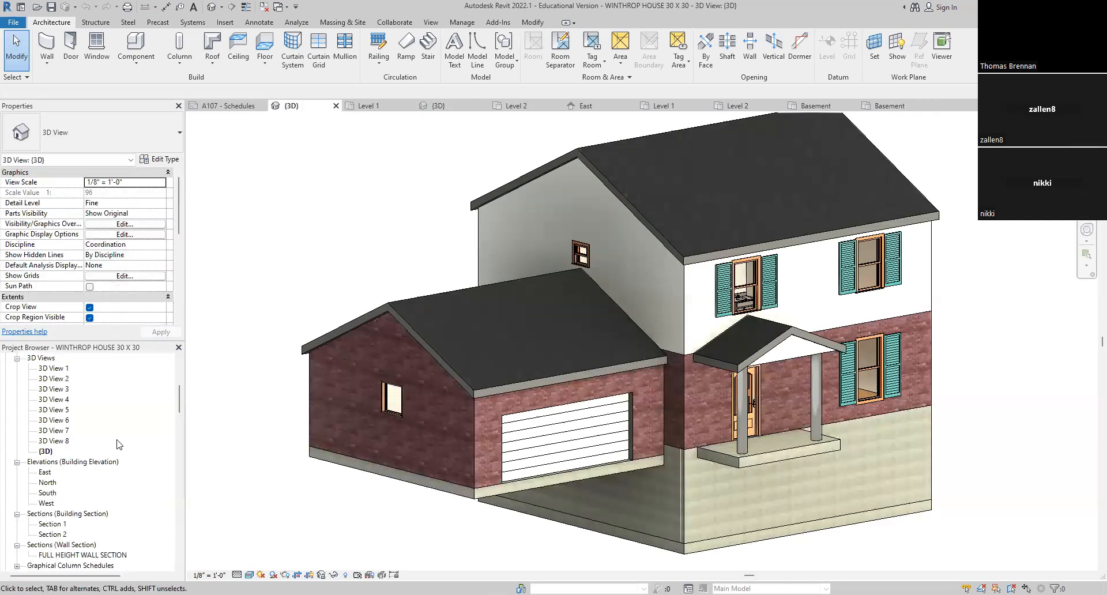
{"action": "scroll", "coordinate": [119, 444], "scroll_direction": "down", "scroll_amount": 1}
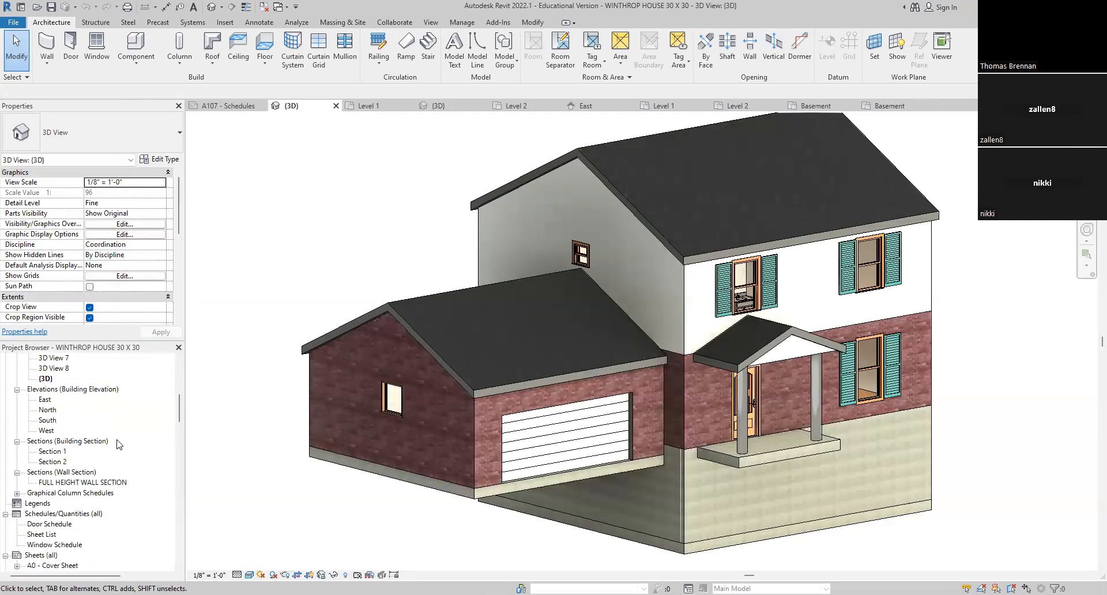
{"action": "double_click", "coordinate": [84, 484]}
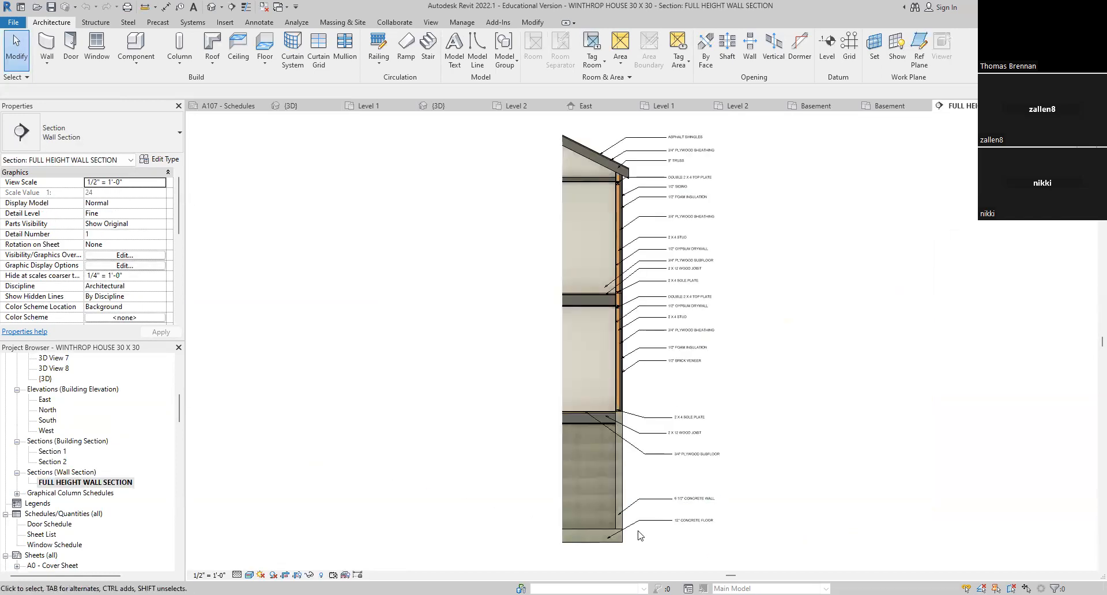
{"action": "scroll", "coordinate": [645, 537], "scroll_direction": "up", "scroll_amount": 4}
{"action": "middle_click_drag", "start_coordinate": [644, 537], "coordinate": [654, 535]}
{"action": "scroll", "coordinate": [655, 535], "scroll_direction": "down", "scroll_amount": 1}
{"action": "middle_click_drag", "start_coordinate": [642, 500], "coordinate": [642, 587]}
{"action": "middle_click_drag", "start_coordinate": [635, 432], "coordinate": [651, 548]}
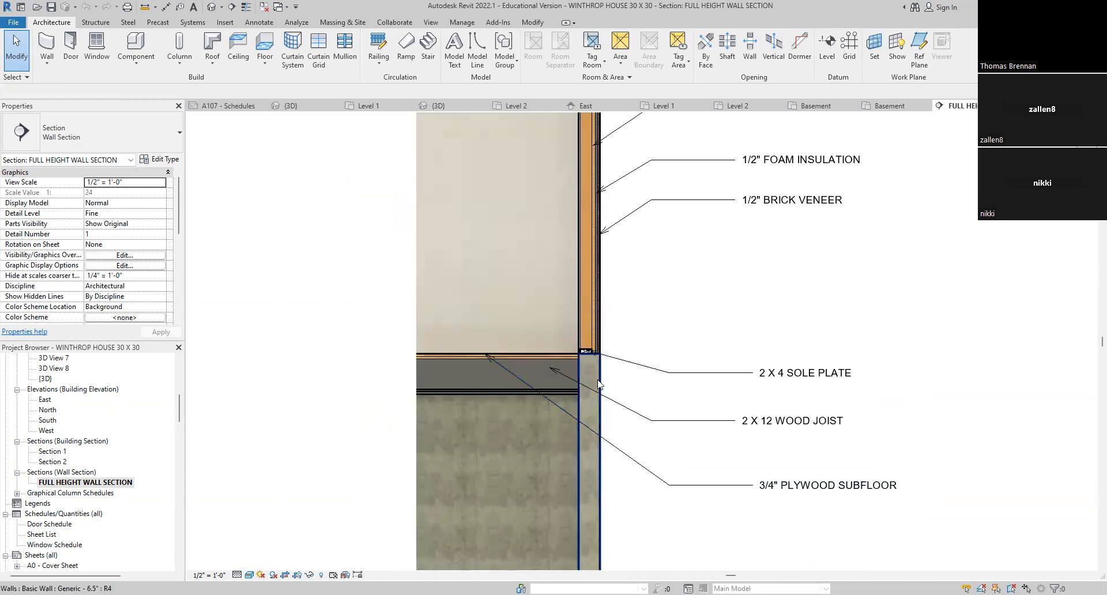
Step: Toggle the Thin Lines display for a close view of the sole plate on the foundation wall
{"action": "scroll", "coordinate": [590, 365], "scroll_direction": "up", "scroll_amount": 3}
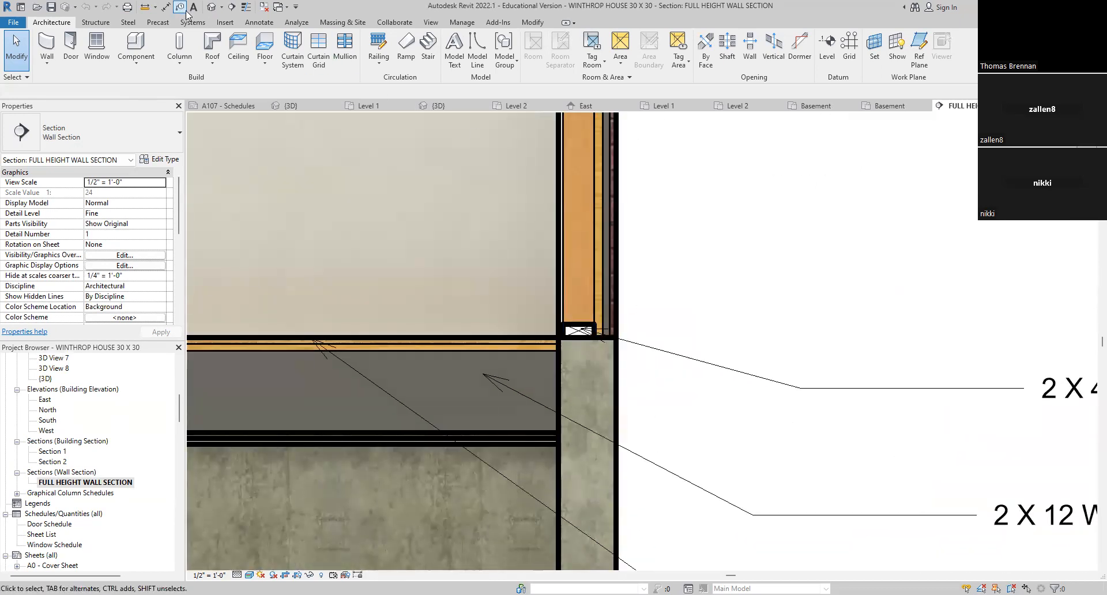
{"action": "left_click", "coordinate": [251, 10]}
{"action": "scroll", "coordinate": [606, 334], "scroll_direction": "up", "scroll_amount": 2}
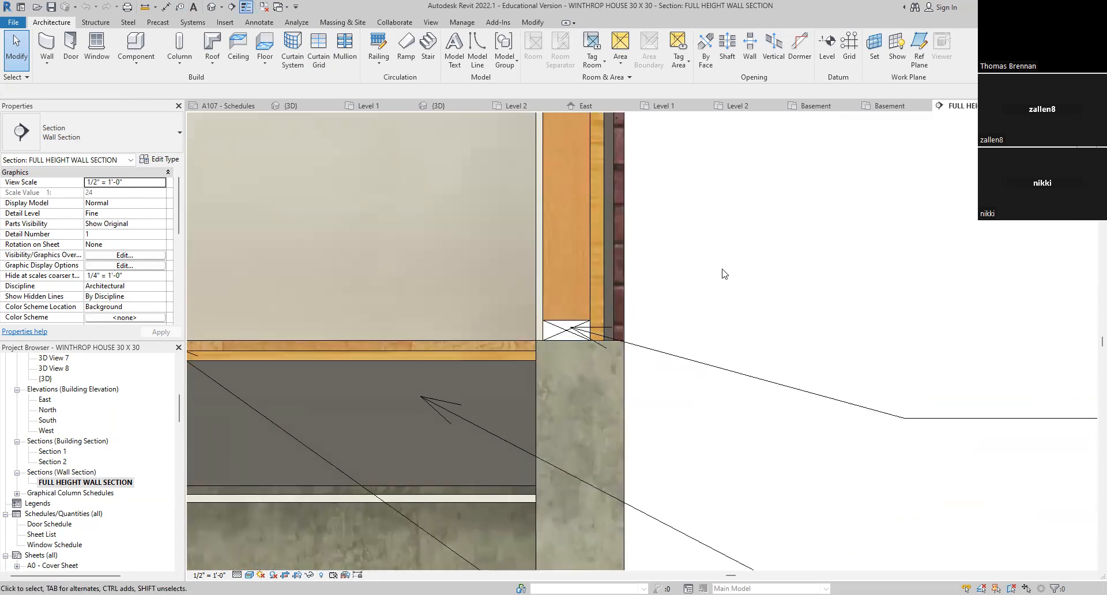
Step: Examine the annotated wall layers, floor framing, top plates and roof construction up the full height of the wall section
{"action": "scroll", "coordinate": [722, 269], "scroll_direction": "down", "scroll_amount": 4}
{"action": "middle_click_drag", "start_coordinate": [721, 288], "coordinate": [695, 502]}
{"action": "middle_click_drag", "start_coordinate": [697, 400], "coordinate": [697, 527]}
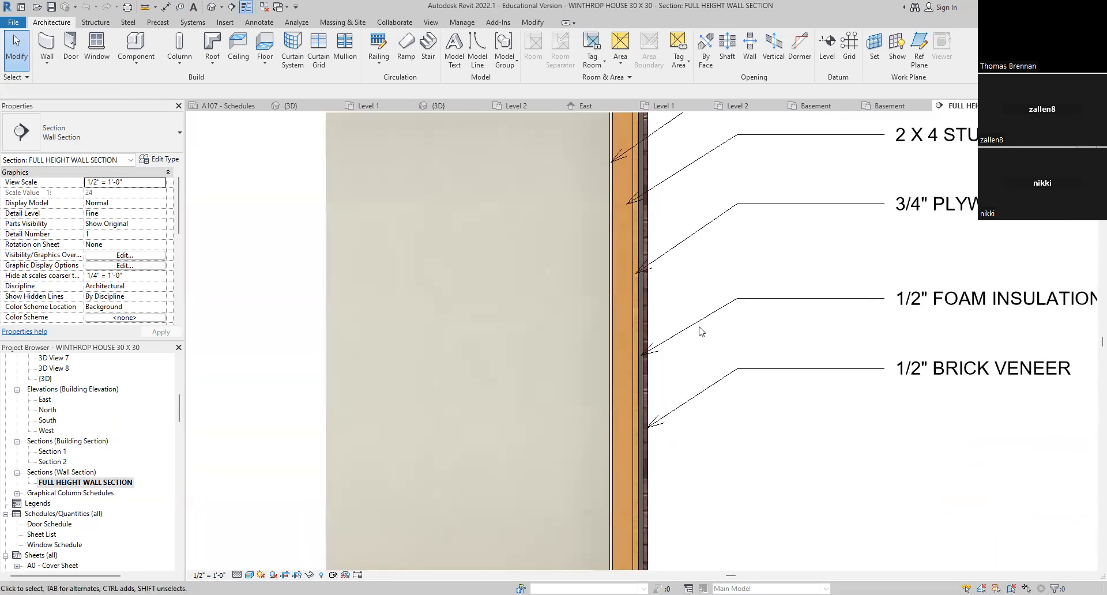
{"action": "middle_click_drag", "start_coordinate": [700, 309], "coordinate": [677, 493]}
{"action": "middle_click_drag", "start_coordinate": [677, 355], "coordinate": [677, 470]}
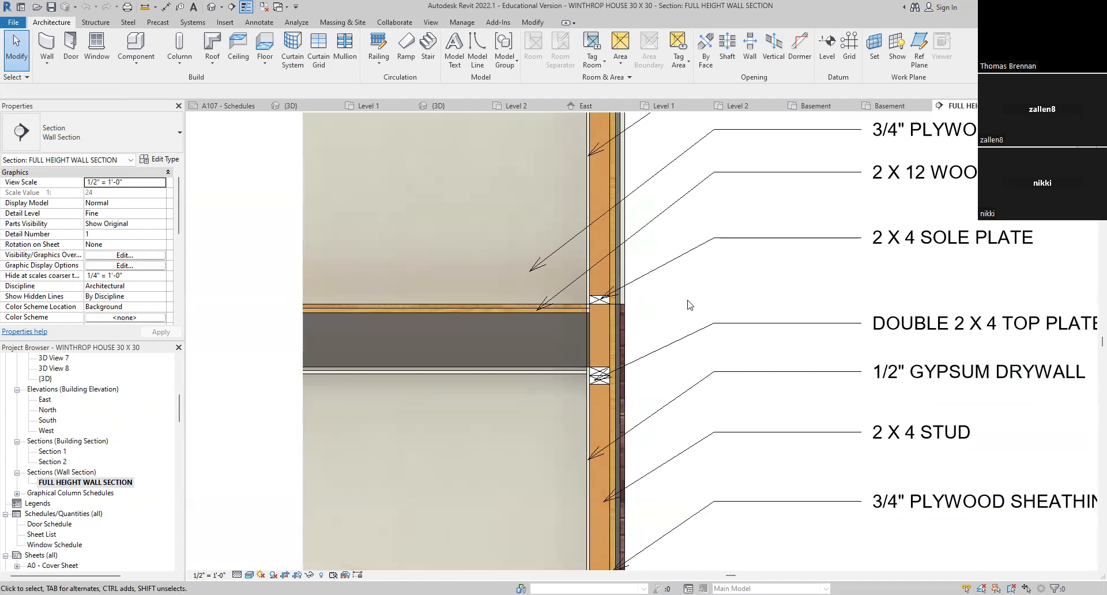
{"action": "scroll", "coordinate": [689, 306], "scroll_direction": "down", "scroll_amount": 2}
{"action": "middle_click_drag", "start_coordinate": [687, 307], "coordinate": [682, 474]}
{"action": "scroll", "coordinate": [682, 474], "scroll_direction": "down", "scroll_amount": 2}
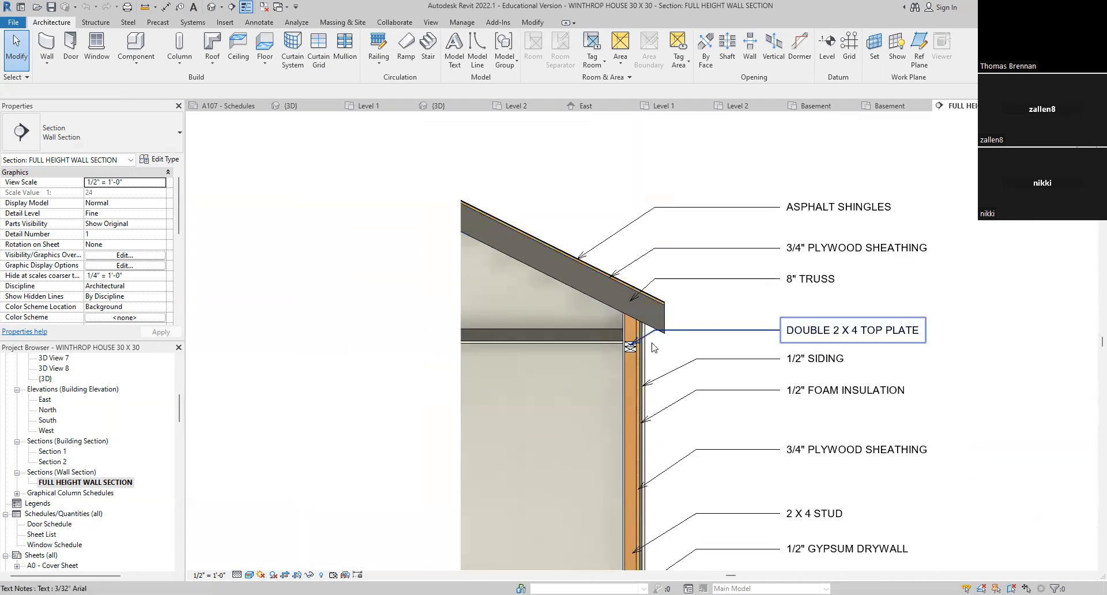
{"action": "scroll", "coordinate": [691, 418], "scroll_direction": "down", "scroll_amount": 2}
{"action": "scroll", "coordinate": [690, 418], "scroll_direction": "down", "scroll_amount": 2}
{"action": "middle_click_drag", "start_coordinate": [691, 417], "coordinate": [639, 232]}
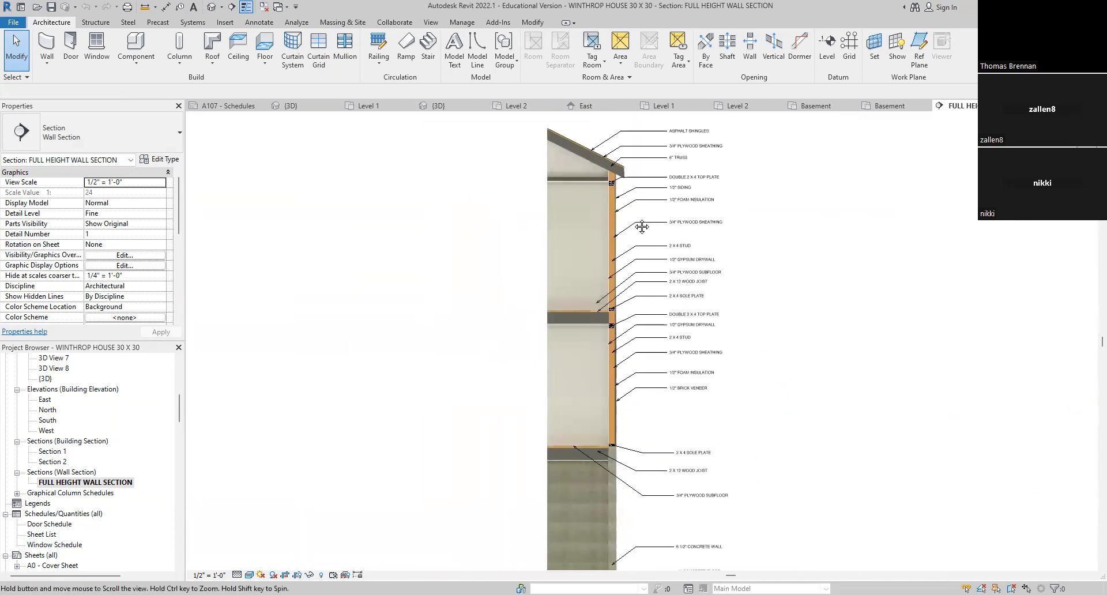
{"action": "middle_click_drag", "start_coordinate": [825, 408], "coordinate": [746, 403]}
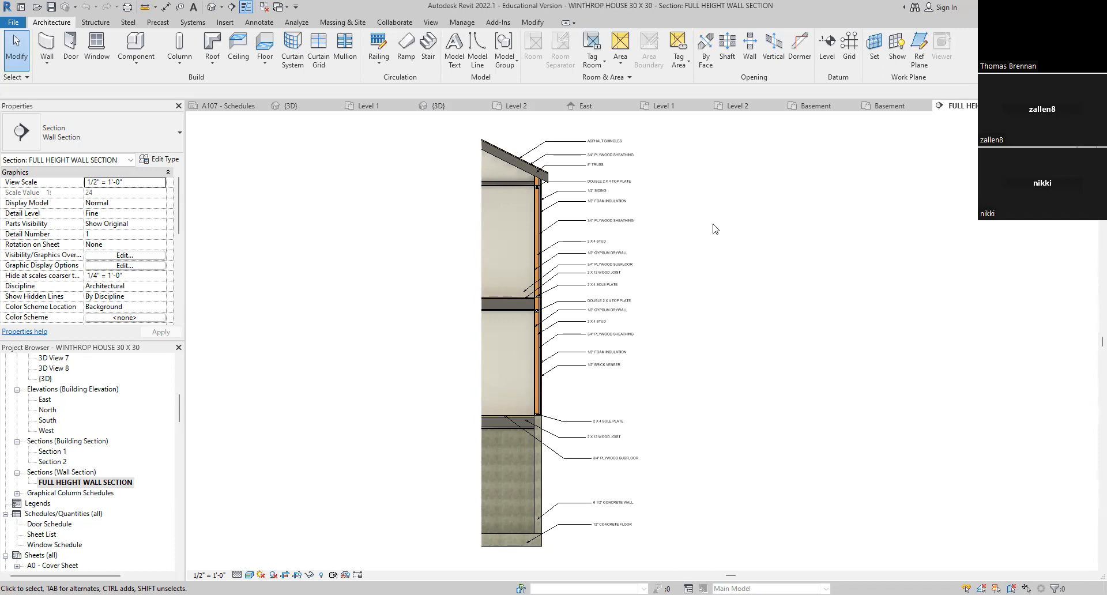
Step: Set the underlay base level of the WINTHROP PROJECT Level 2 floor plan to None and apply it
{"action": "left_click", "coordinate": [509, 110]}
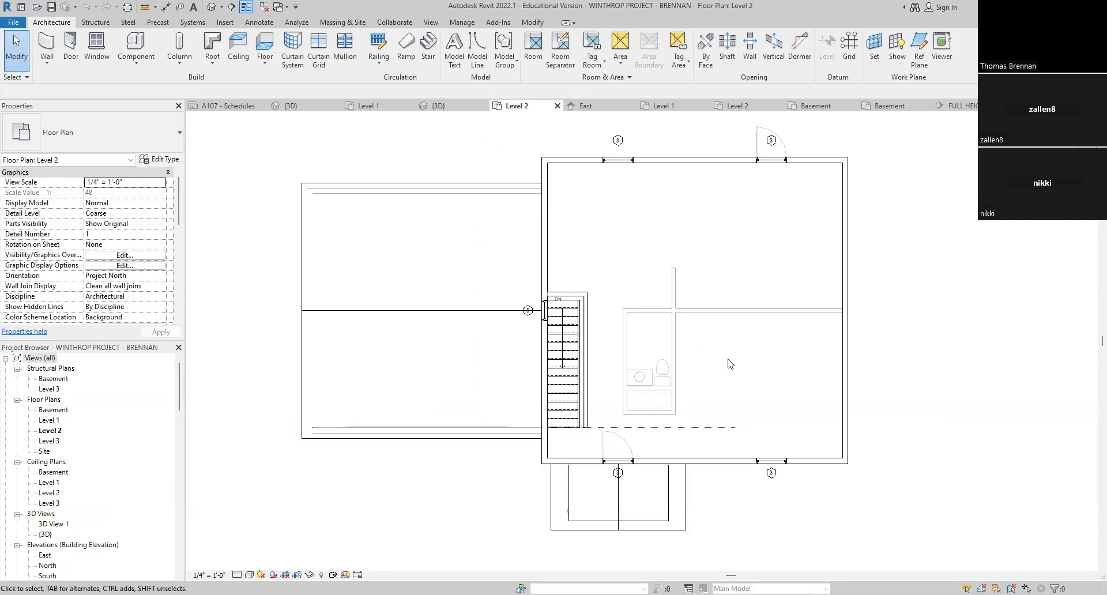
{"action": "scroll", "coordinate": [728, 363], "scroll_direction": "up", "scroll_amount": 1}
{"action": "middle_click_drag", "start_coordinate": [728, 363], "coordinate": [646, 371]}
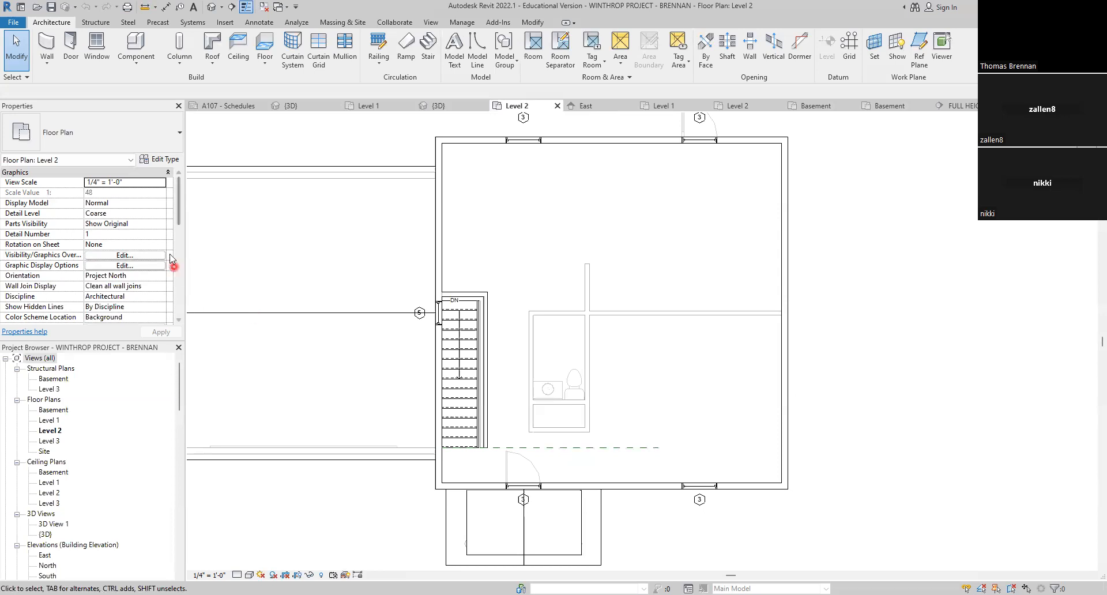
{"action": "left_click_drag", "start_coordinate": [179, 217], "coordinate": [177, 260]}
{"action": "left_click", "coordinate": [154, 235]}
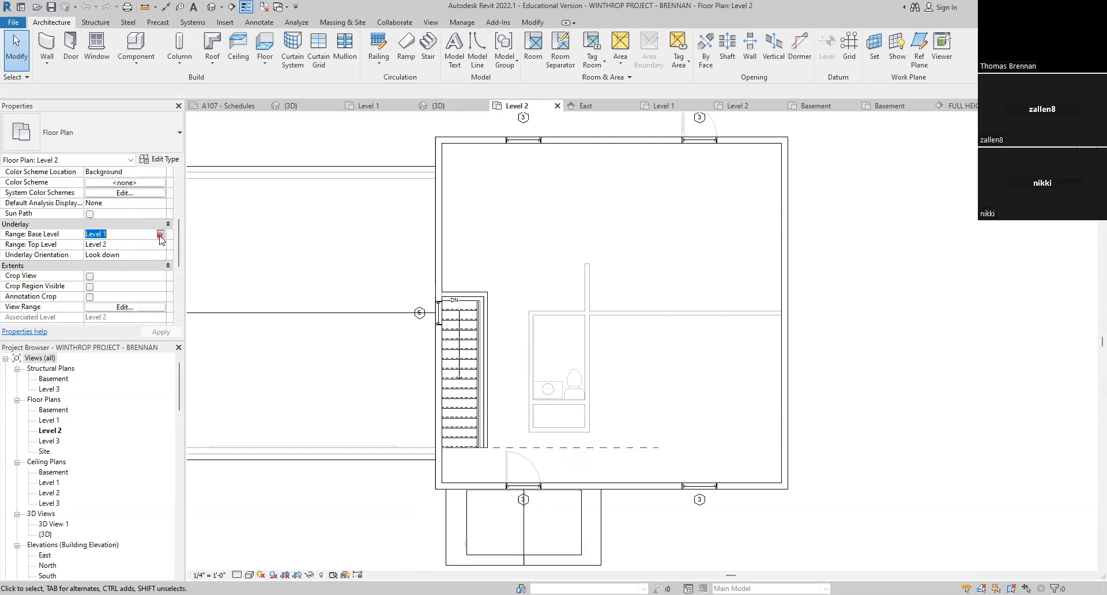
{"action": "left_click", "coordinate": [160, 235]}
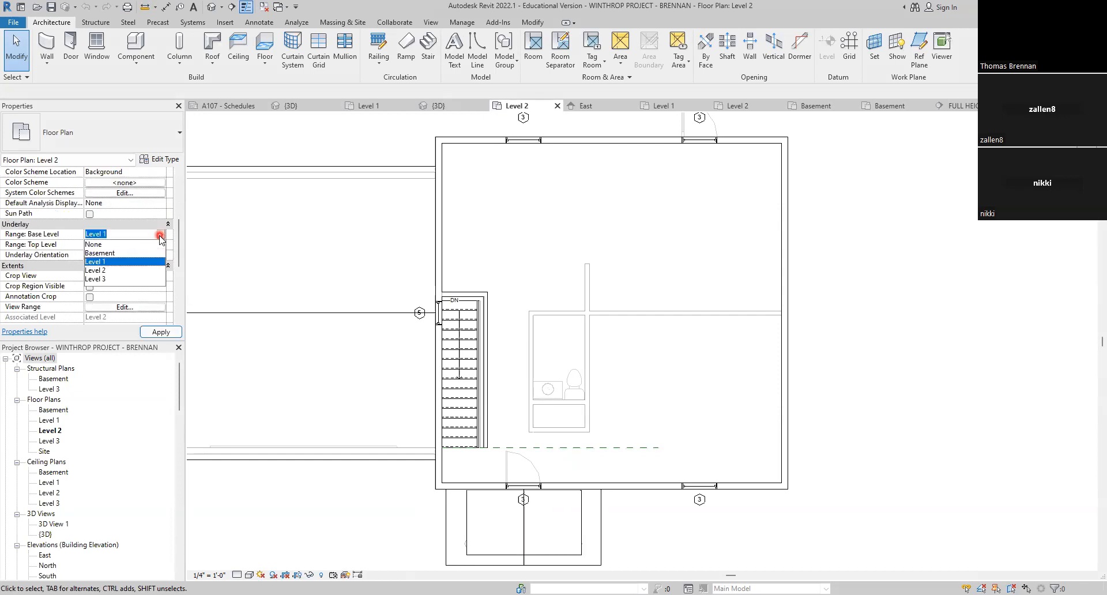
{"action": "left_click", "coordinate": [94, 244]}
{"action": "left_click", "coordinate": [164, 332]}
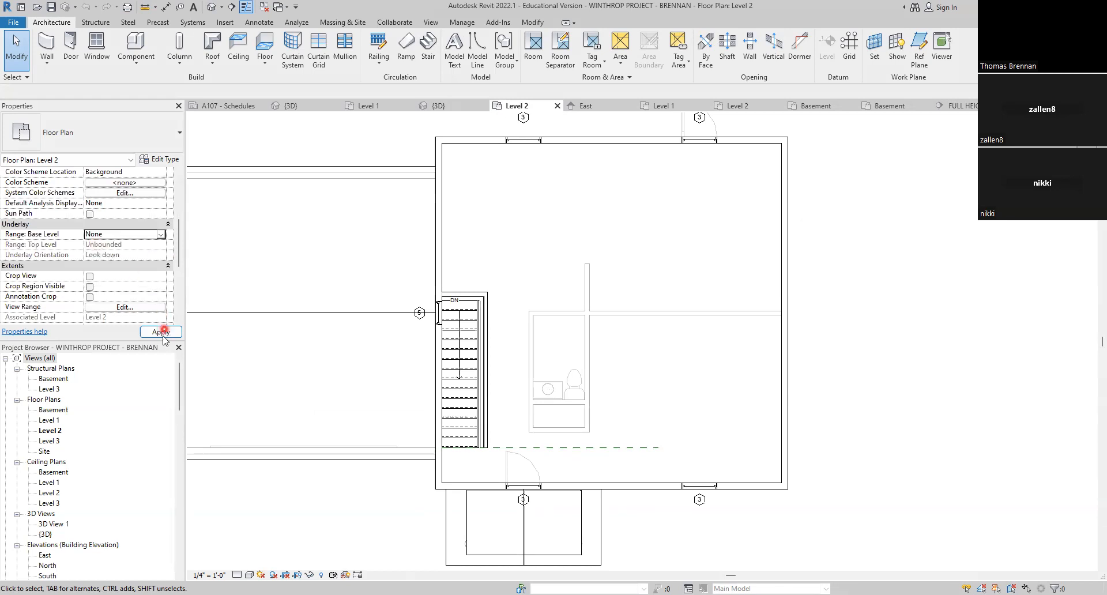
{"action": "left_click", "coordinate": [602, 295]}
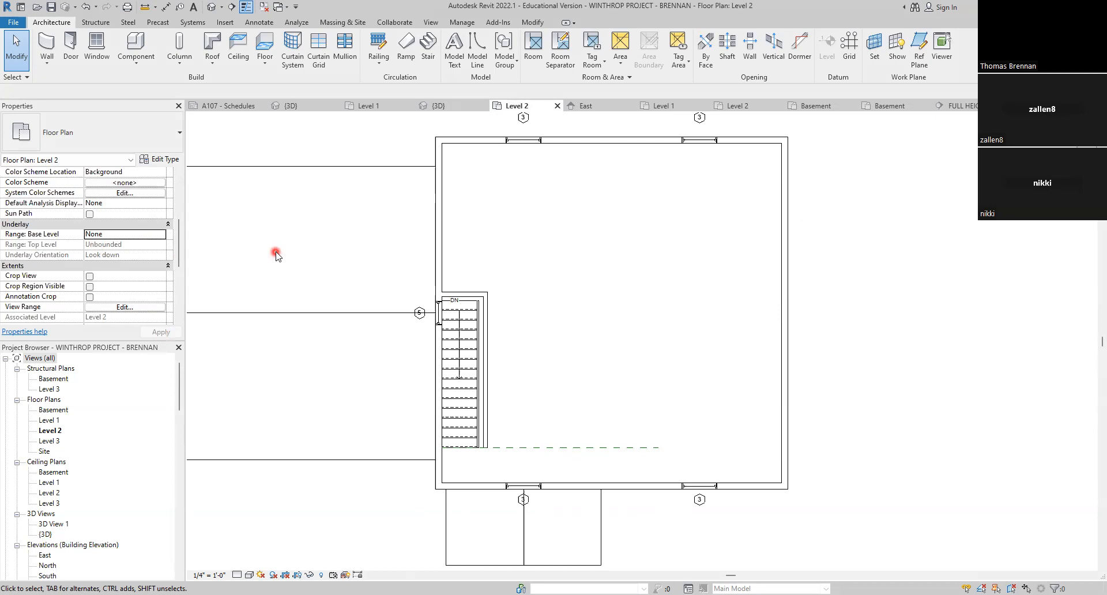
Step: Collapse the Underlay and Extents property groups of the Level 2 plan, and expand Underlay again
{"action": "left_click", "coordinate": [167, 224]}
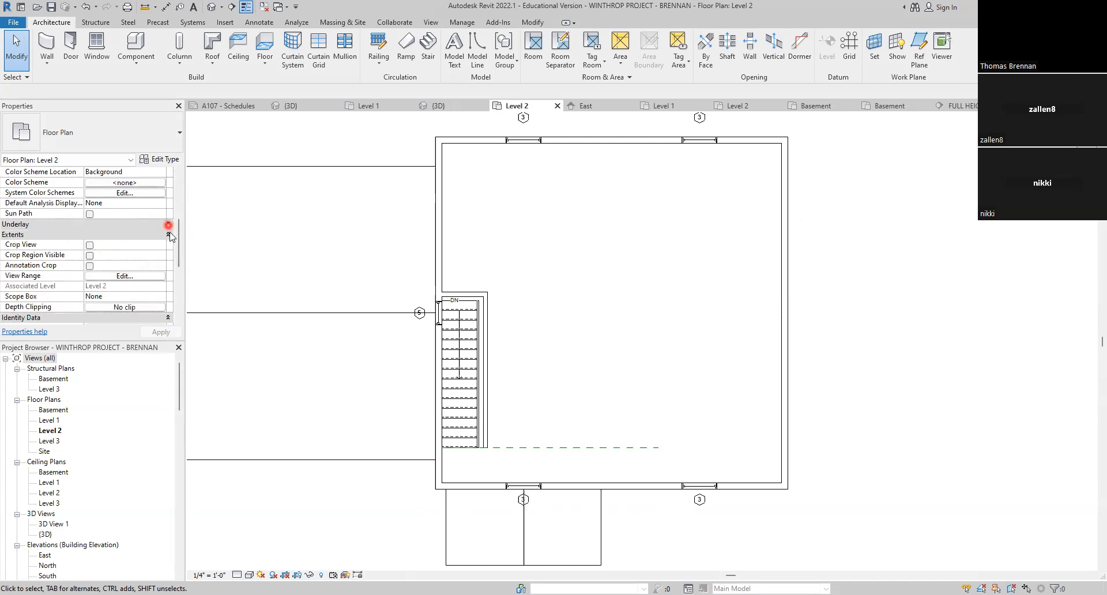
{"action": "left_click", "coordinate": [169, 234]}
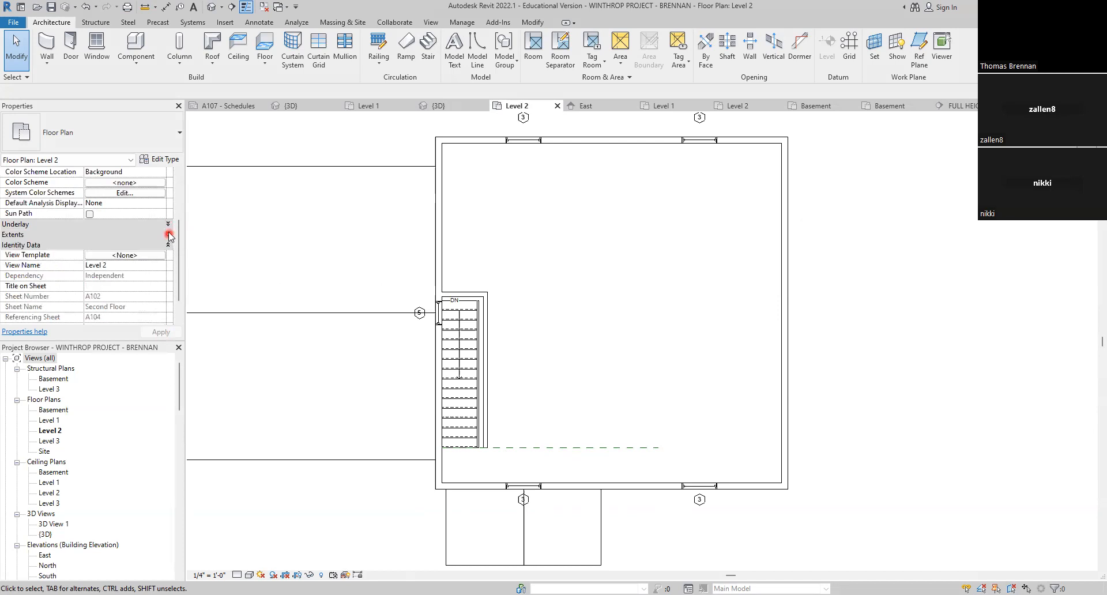
{"action": "left_click", "coordinate": [168, 225]}
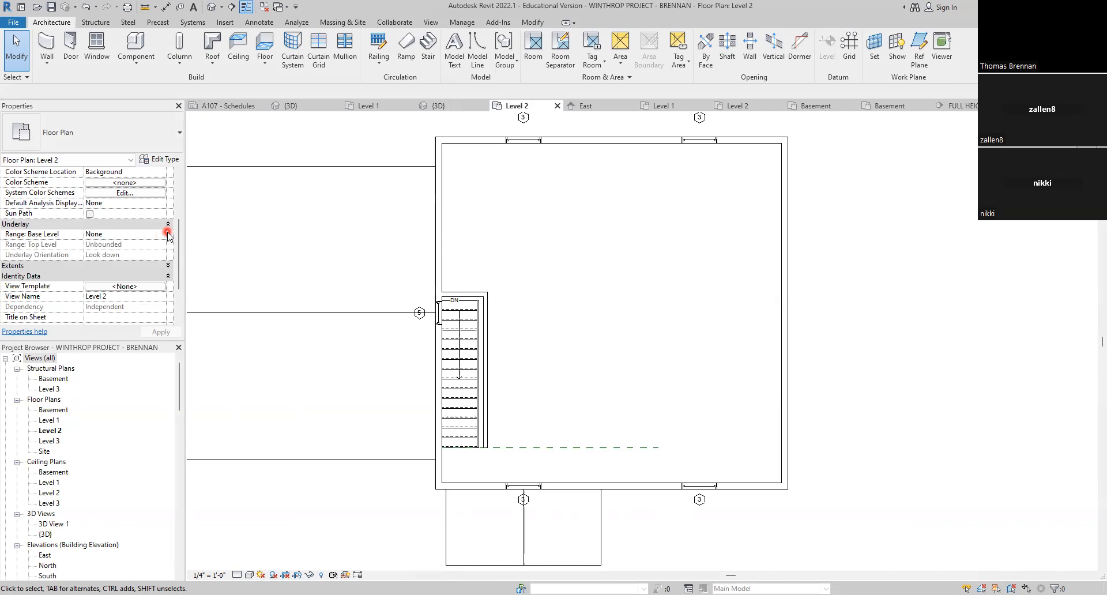
{"action": "left_click", "coordinate": [168, 234]}
Step: Examine the room layout, doors and dimensions on the Level 2 floor plan of WINTHROP HOUSE 30 X 30
{"action": "left_click", "coordinate": [737, 109]}
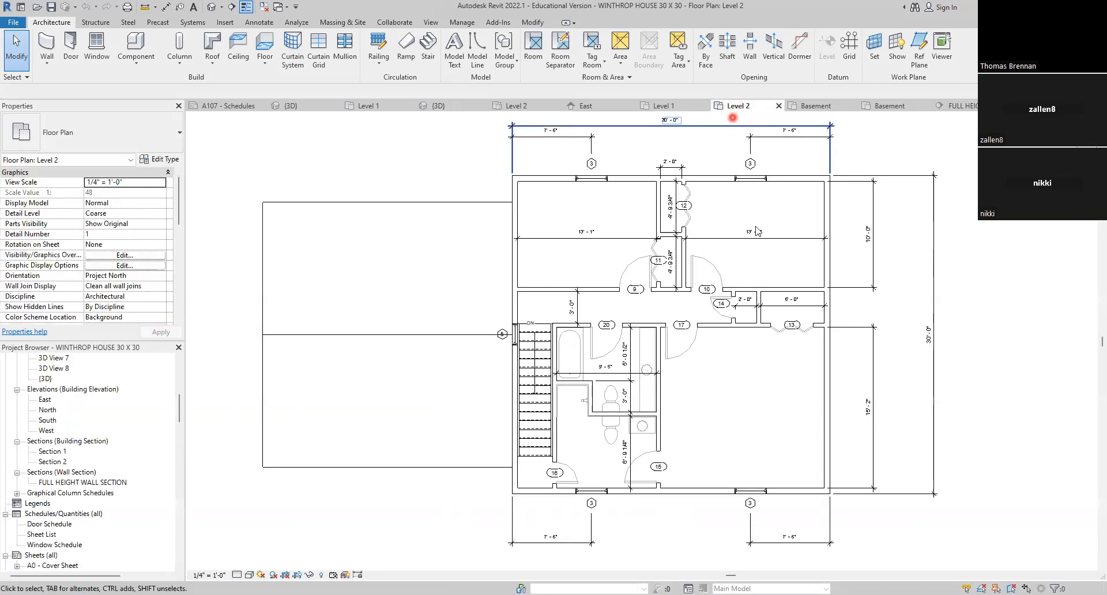
{"action": "scroll", "coordinate": [759, 385], "scroll_direction": "up", "scroll_amount": 3}
{"action": "middle_click_drag", "start_coordinate": [762, 397], "coordinate": [740, 404]}
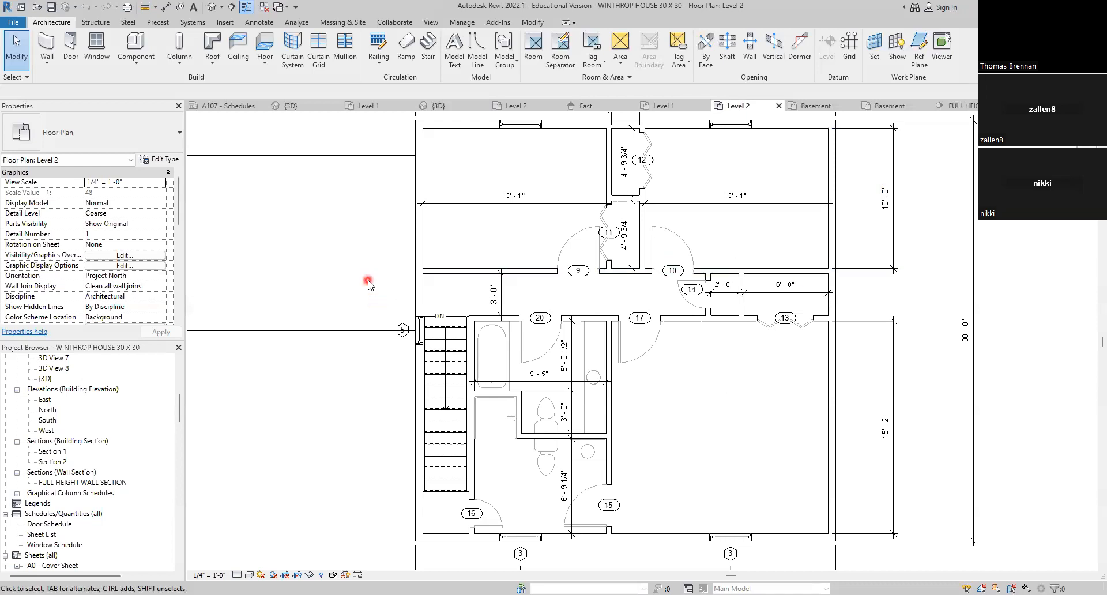
Step: In the WINTHROP PROJECT Level 2 plan, draw an INTERIOR WALL - 4-1/2" across the full house, about 10'-2" from the north exterior wall
{"action": "left_click", "coordinate": [524, 107]}
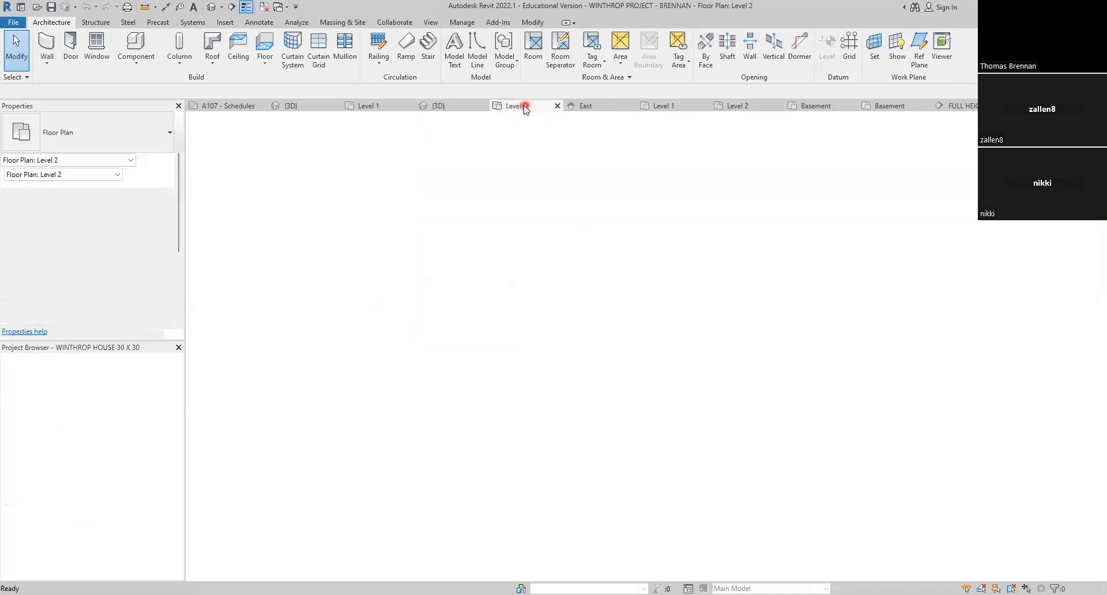
{"action": "left_click", "coordinate": [51, 56]}
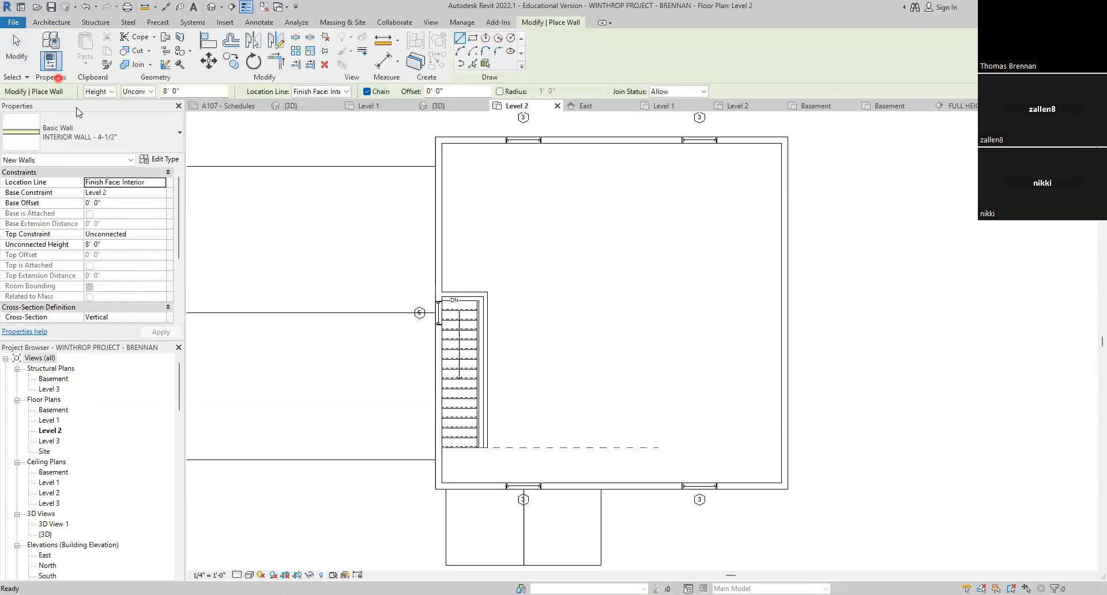
{"action": "left_click", "coordinate": [781, 294]}
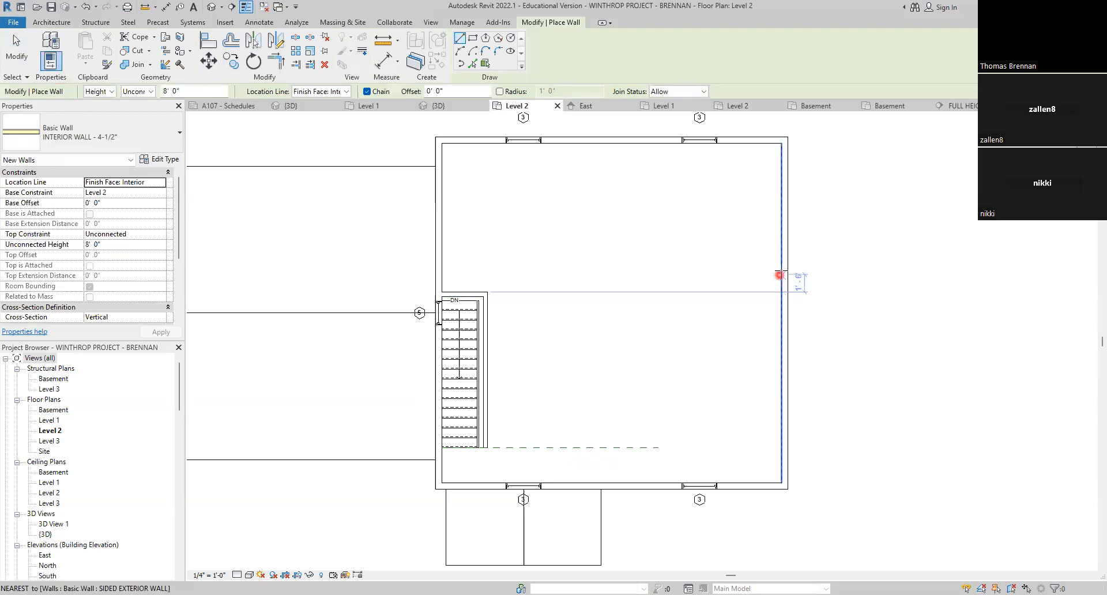
{"action": "left_click", "coordinate": [781, 264]}
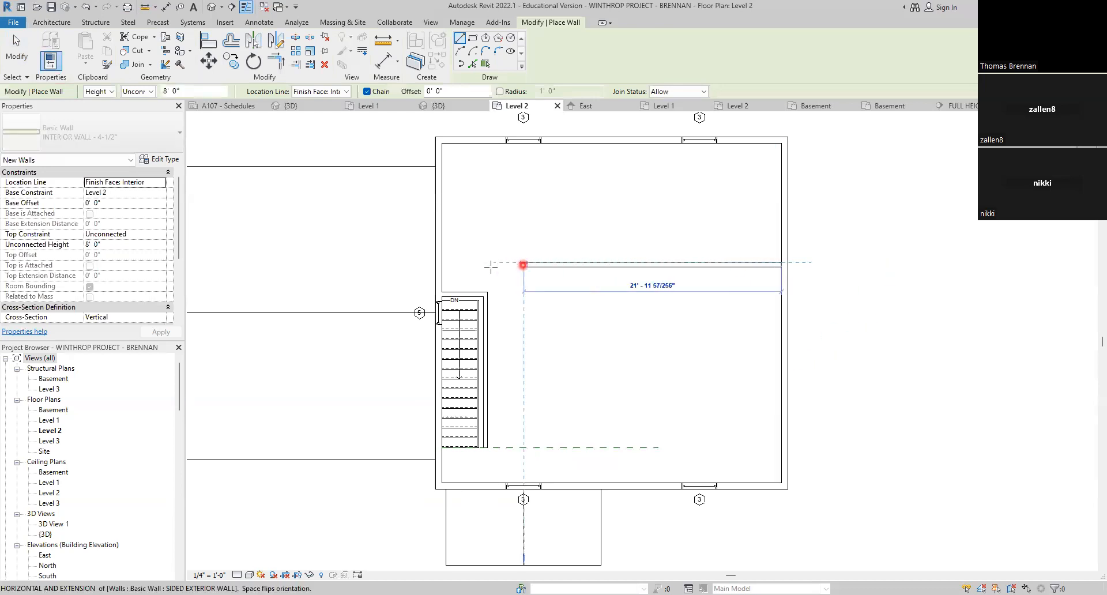
{"action": "left_click", "coordinate": [442, 263]}
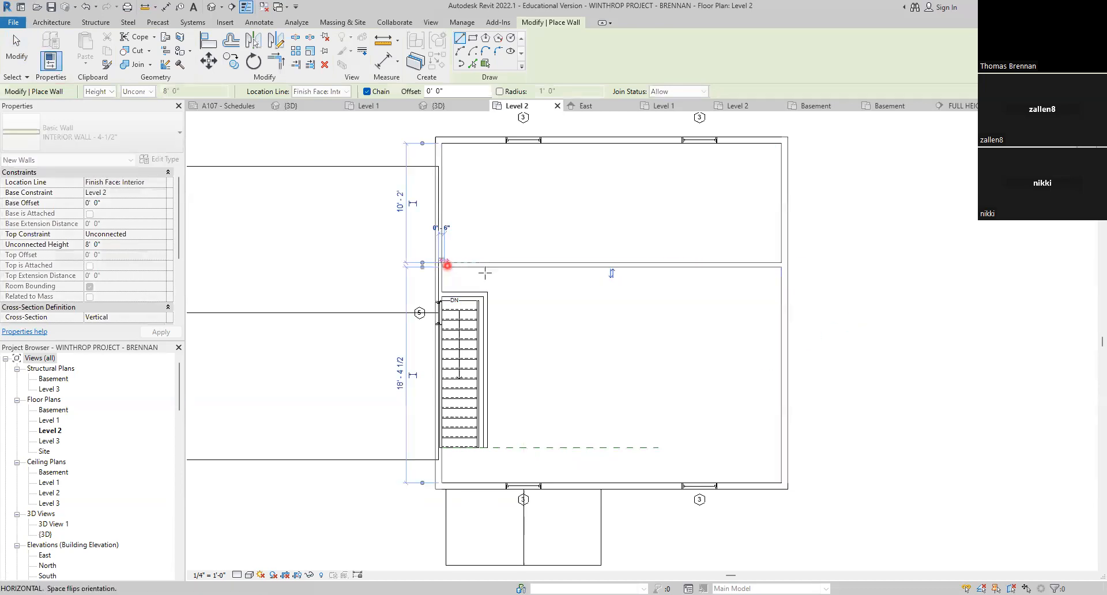
{"action": "key", "text": "Escape"}
{"action": "key", "text": "Escape"}
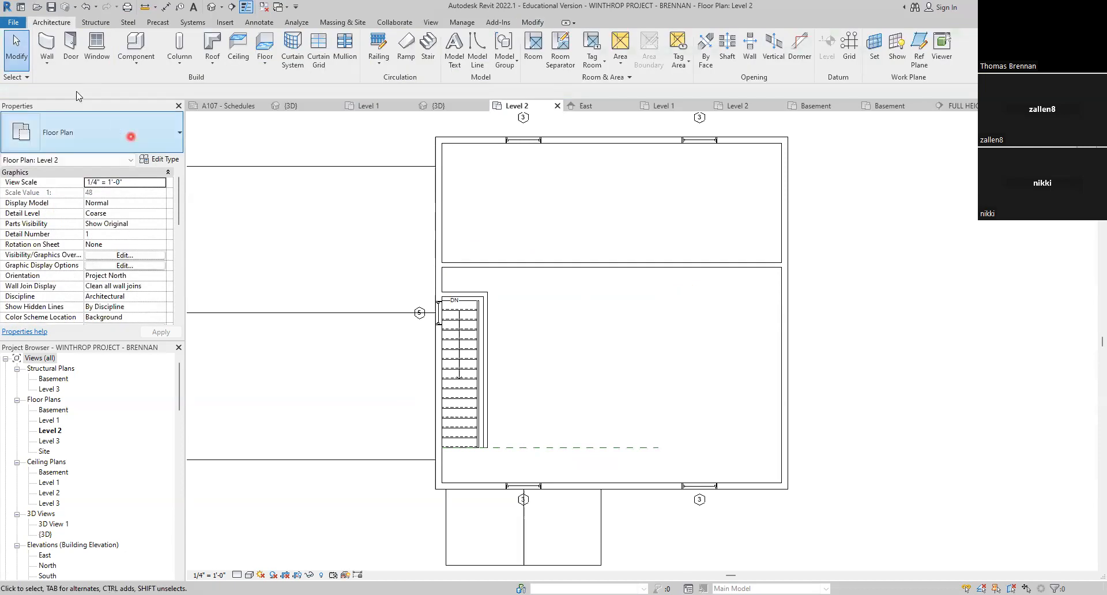
Step: Set the distance between the new cross wall and the north exterior wall to 10'-0"
{"action": "left_click", "coordinate": [765, 264]}
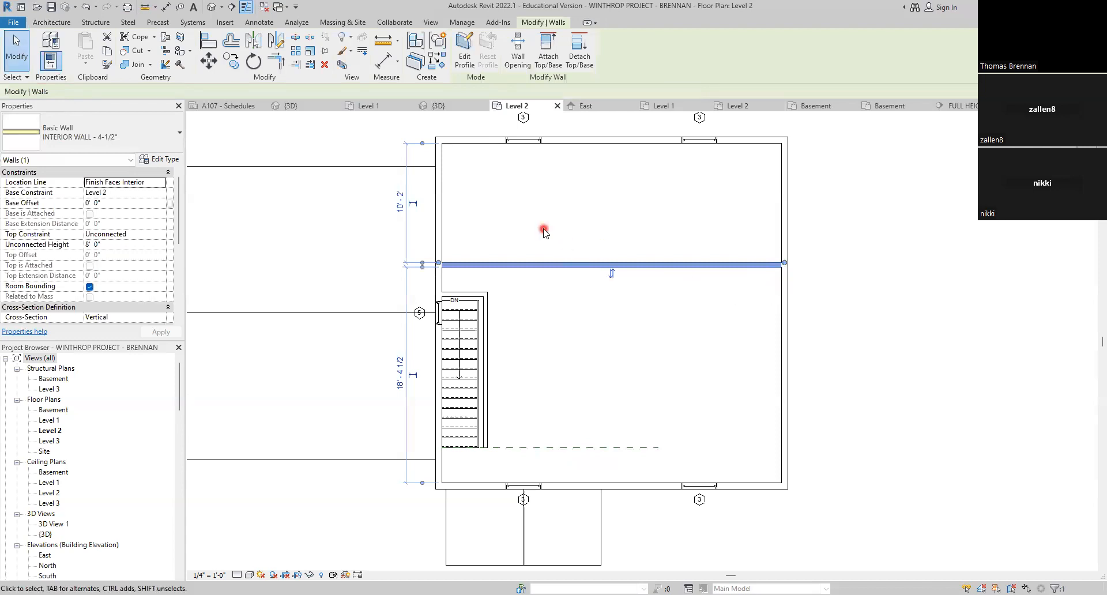
{"action": "scroll", "coordinate": [495, 259], "scroll_direction": "up", "scroll_amount": 3}
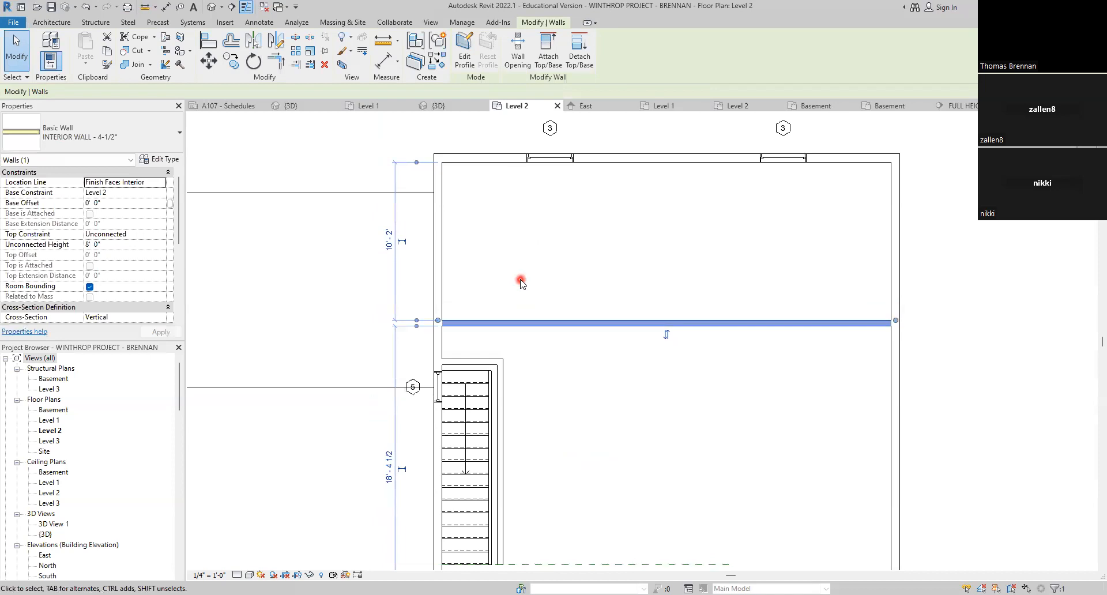
{"action": "left_click", "coordinate": [389, 240]}
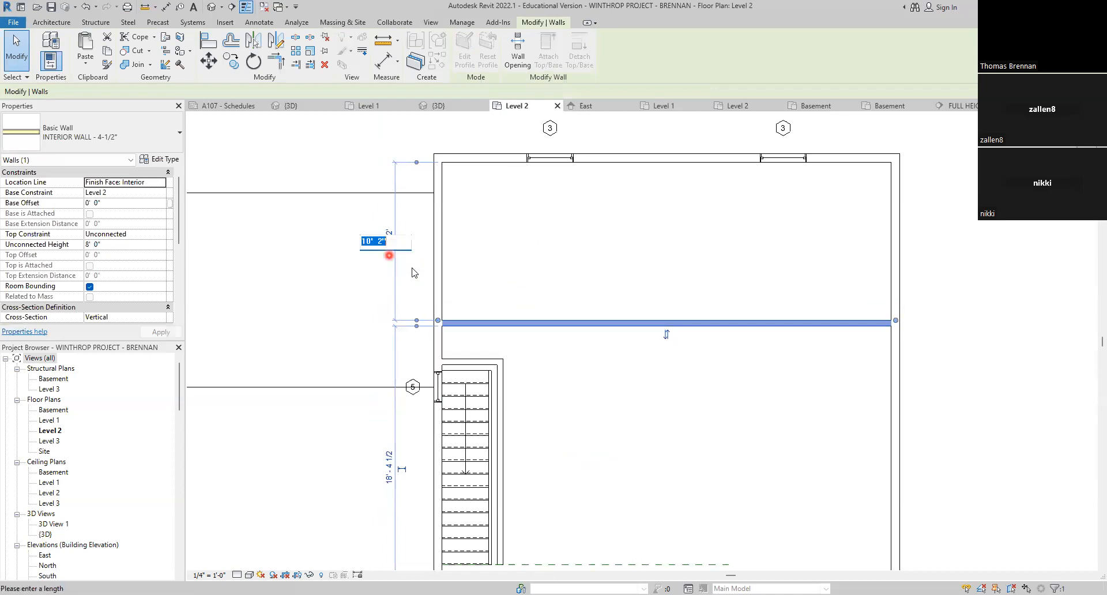
{"action": "type", "text": "10"}
{"action": "key", "text": "Return"}
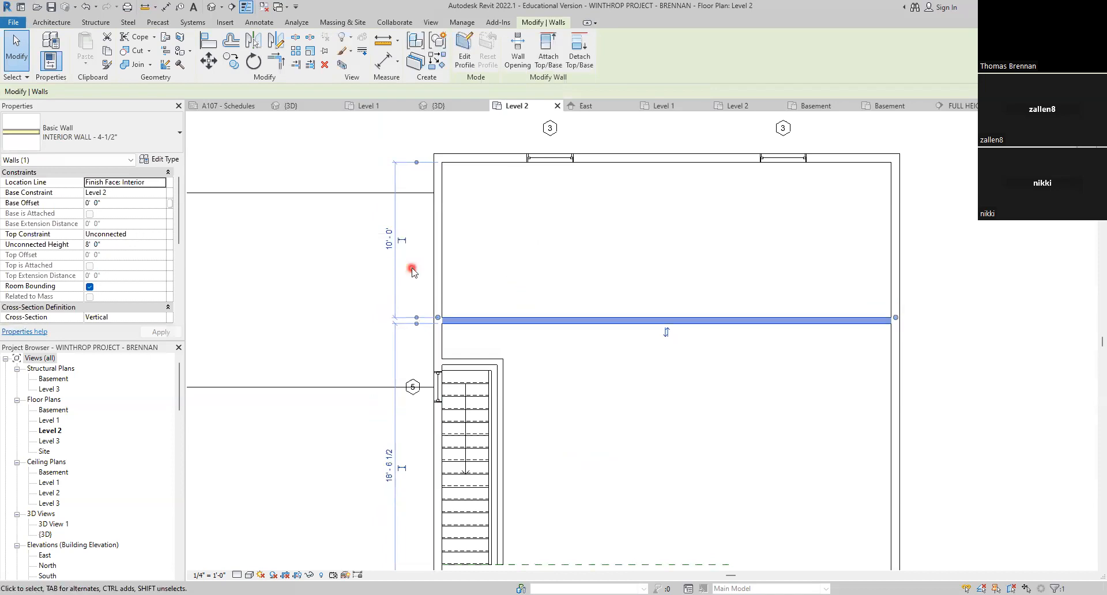
Step: Make the cross wall's 10'-0" temporary dimension permanent and place it outside the east exterior wall
{"action": "left_click", "coordinate": [403, 240]}
{"action": "left_click", "coordinate": [486, 265]}
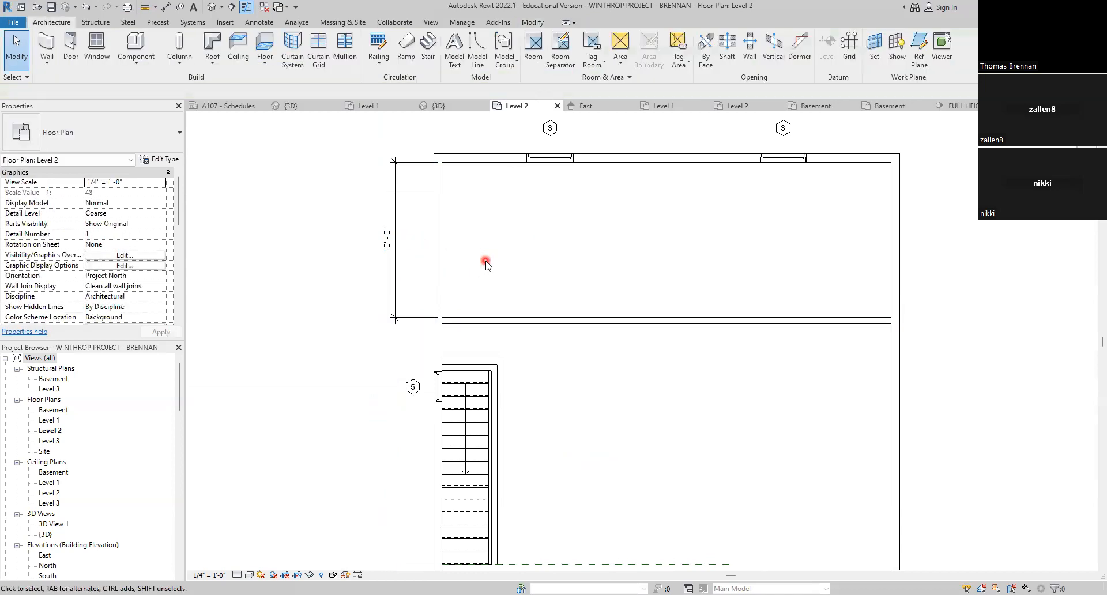
{"action": "left_click", "coordinate": [396, 277]}
{"action": "left_click_drag", "start_coordinate": [396, 278], "coordinate": [935, 269]}
{"action": "left_click", "coordinate": [954, 372]}
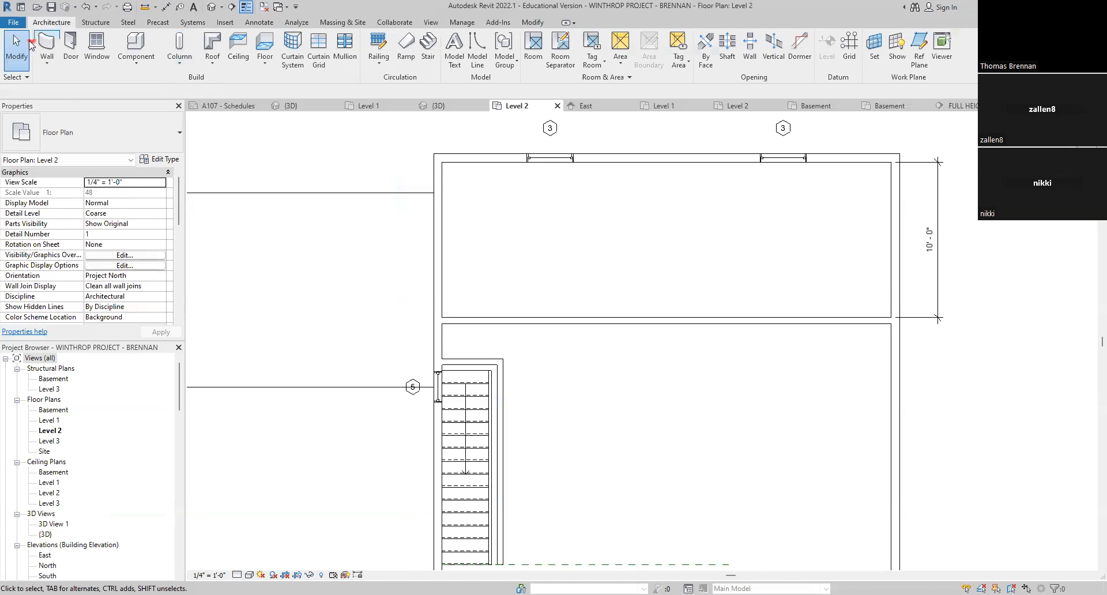
Step: Draw a second INTERIOR WALL - 4-1/2" from the east exterior wall to the stair wall, about 3'-2" south of the cross wall
{"action": "left_click", "coordinate": [48, 44]}
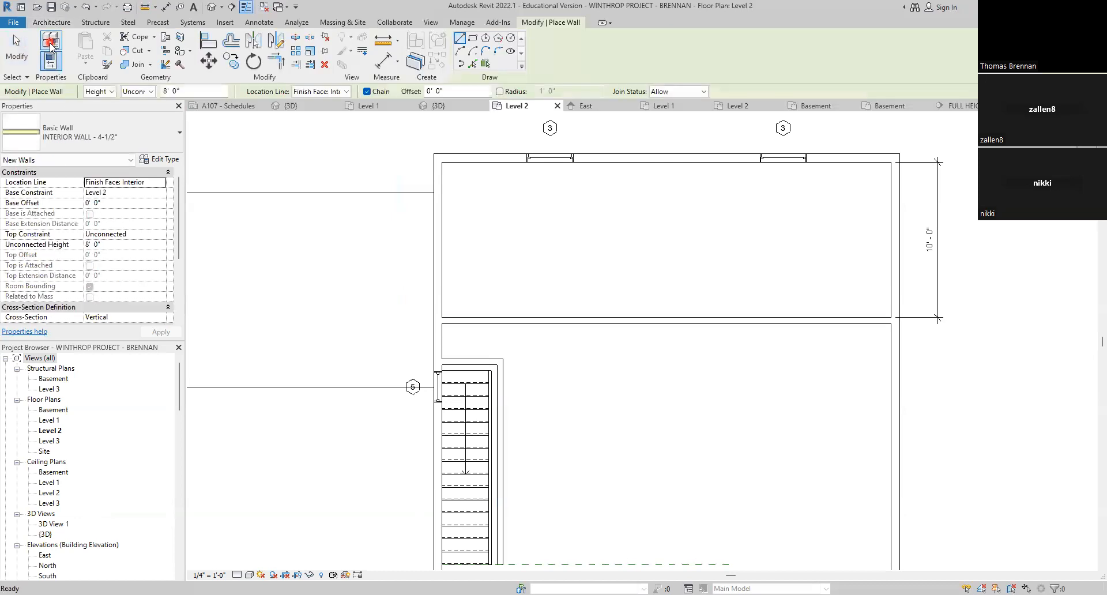
{"action": "left_click", "coordinate": [74, 128]}
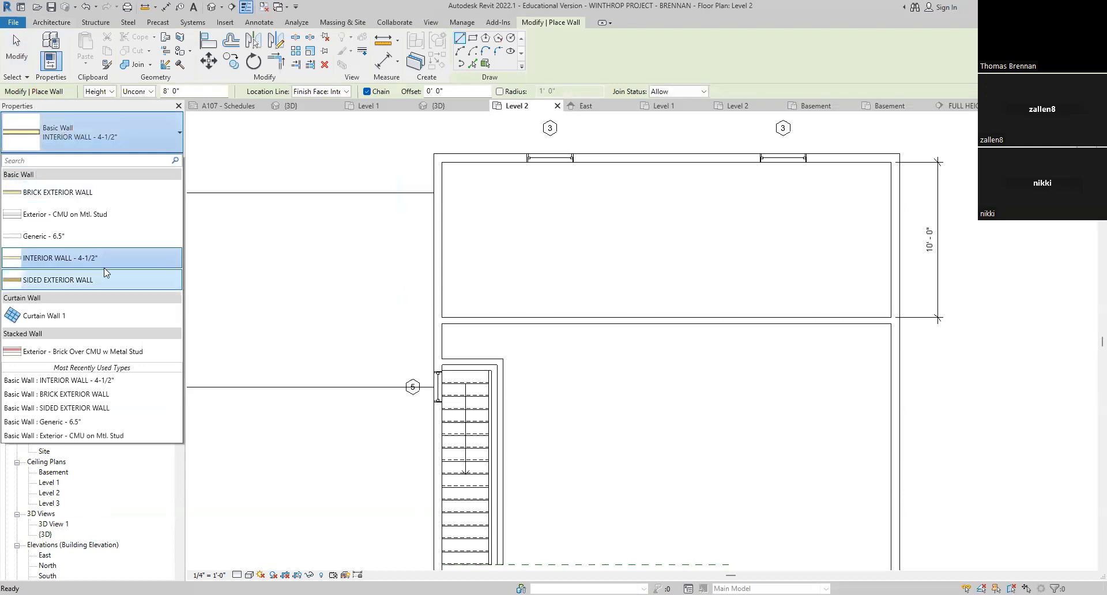
{"action": "left_click", "coordinate": [522, 409]}
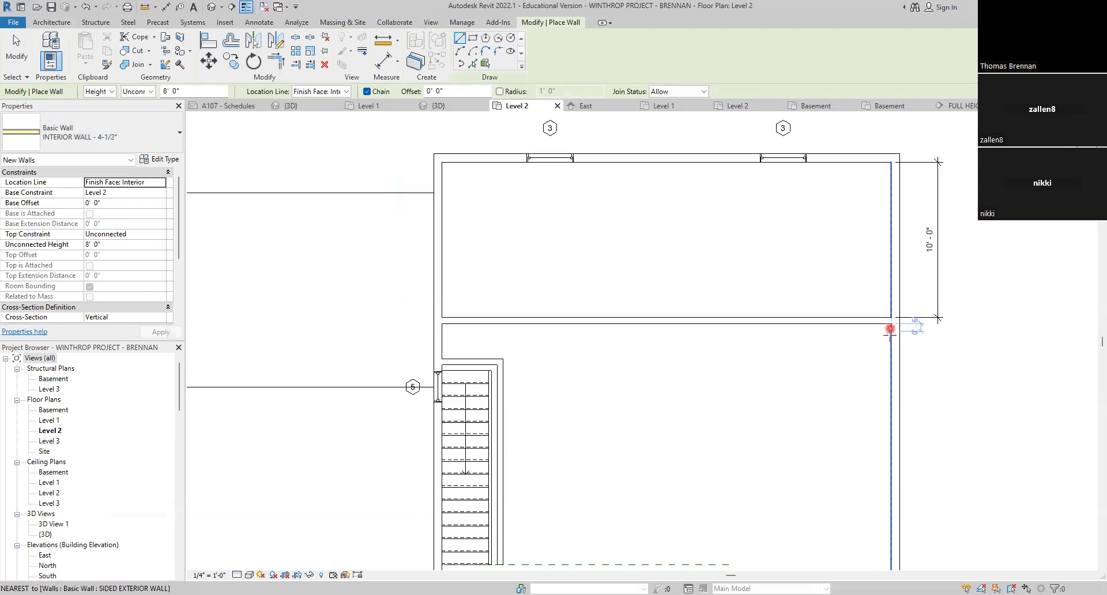
{"action": "left_click", "coordinate": [891, 375]}
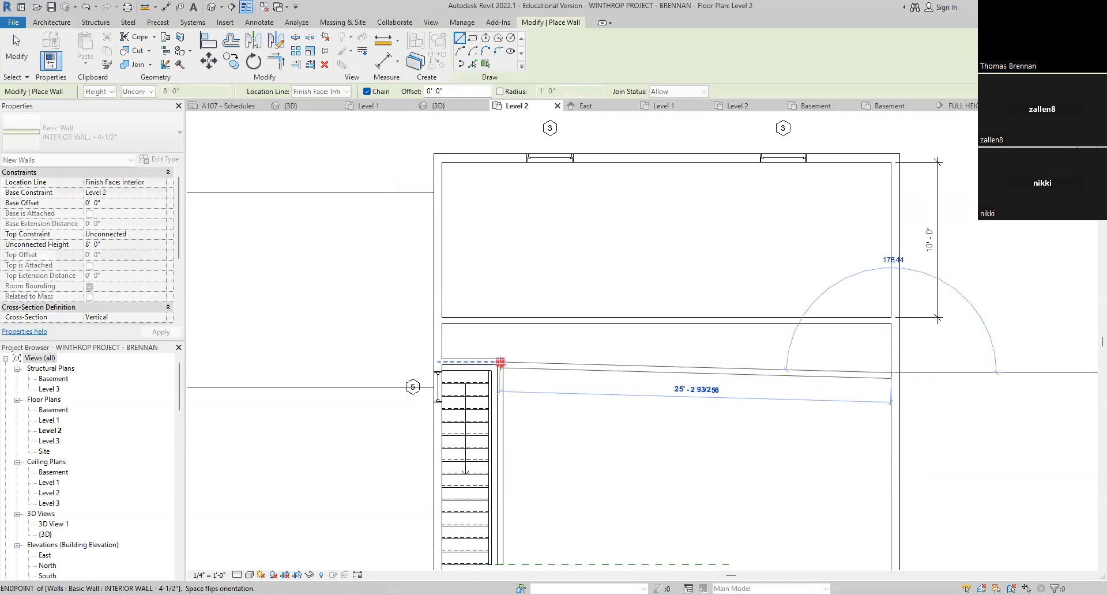
{"action": "left_click", "coordinate": [499, 372]}
{"action": "key", "text": "Escape"}
{"action": "key", "text": "Escape"}
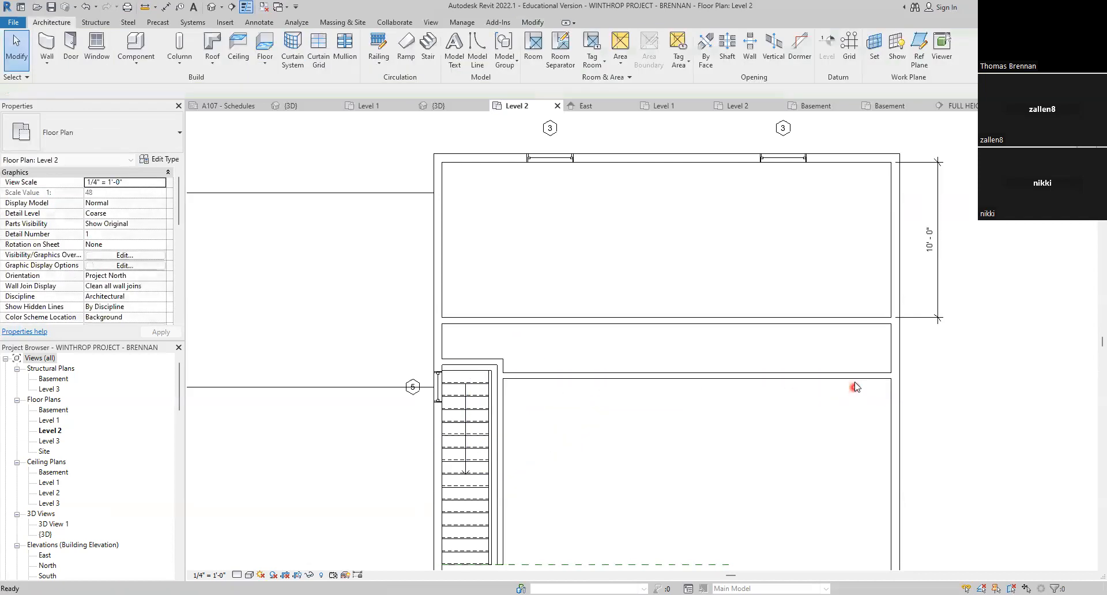
Step: Set the clear hallway width between the two parallel interior walls to 3'-0"
{"action": "left_click", "coordinate": [854, 376]}
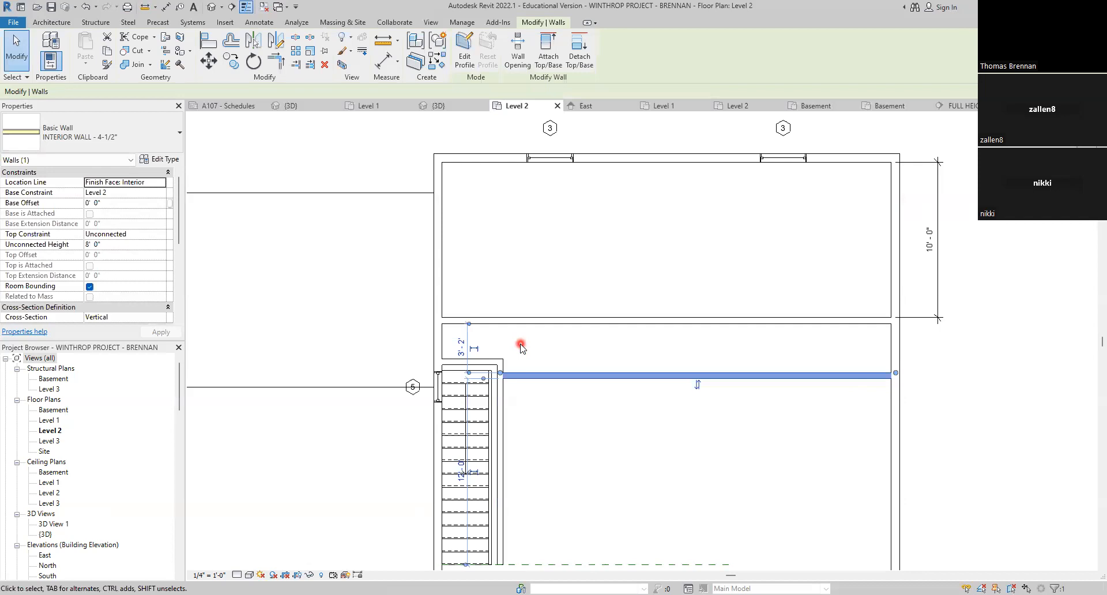
{"action": "left_click", "coordinate": [461, 349]}
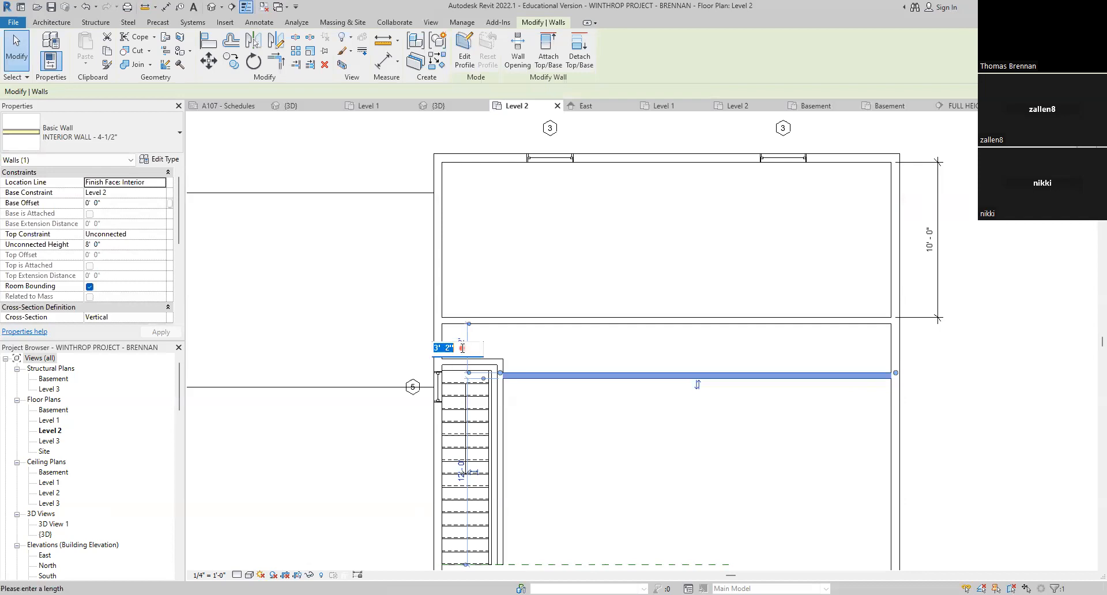
{"action": "type", "text": "3"}
{"action": "key", "text": "Return"}
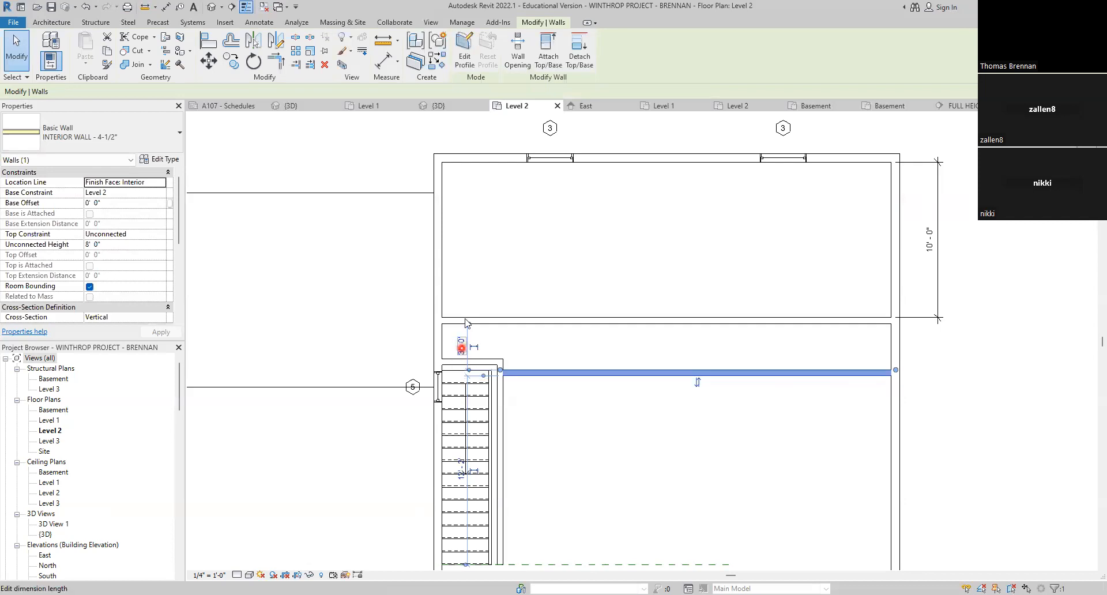
{"action": "left_click", "coordinate": [564, 447]}
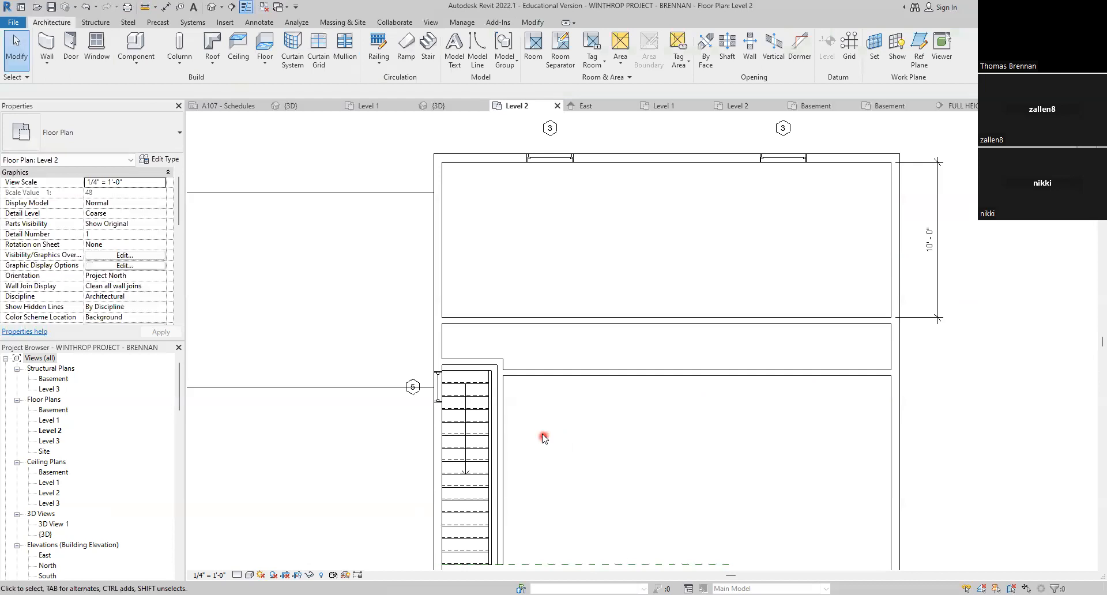
Step: Try to nudge the short wall at the head of the stairs south into line with the hallway wall
{"action": "scroll", "coordinate": [539, 440], "scroll_direction": "down", "scroll_amount": 2}
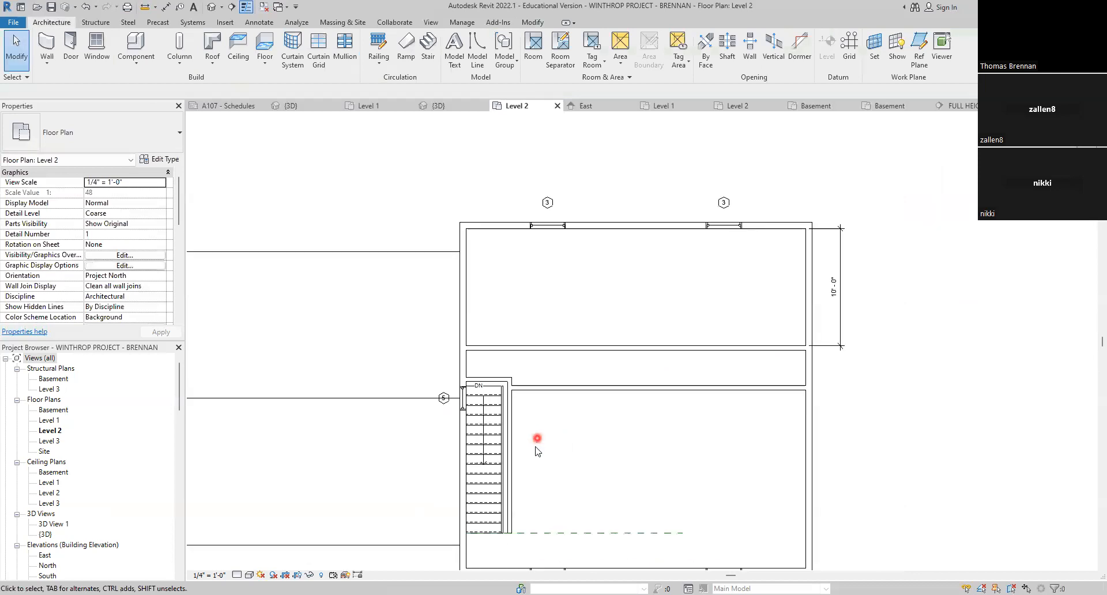
{"action": "middle_click_drag", "start_coordinate": [543, 462], "coordinate": [547, 391]}
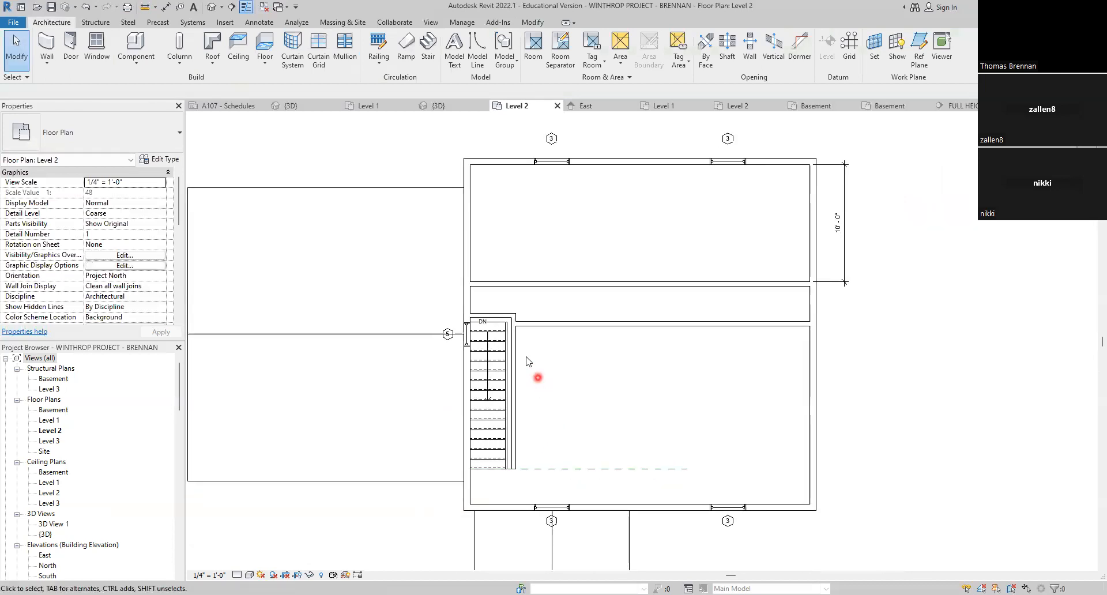
{"action": "left_click", "coordinate": [502, 317]}
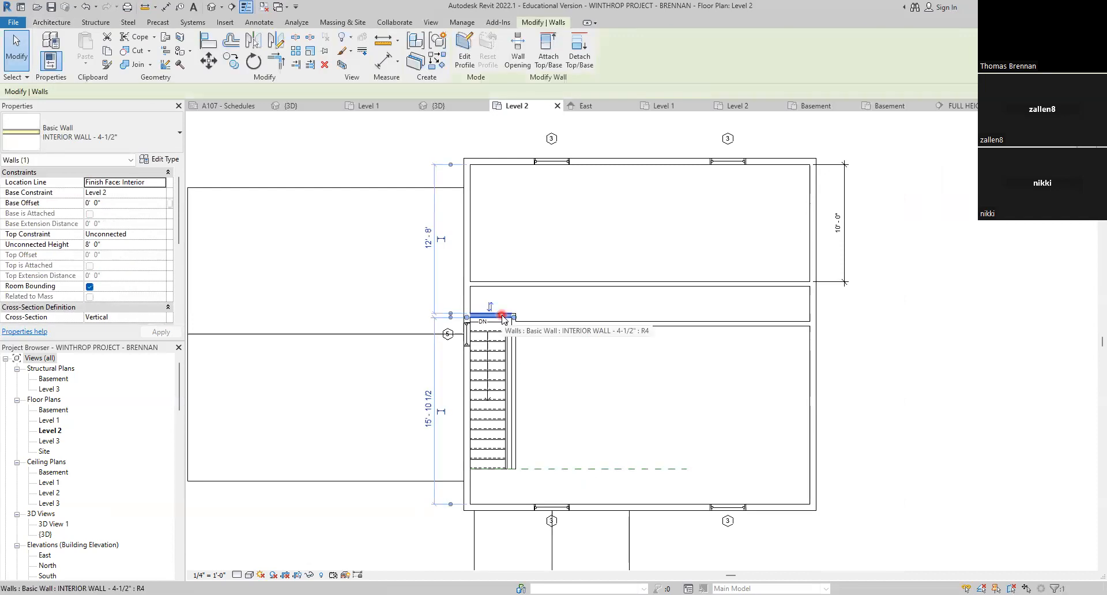
{"action": "key", "text": "Down"}
{"action": "key", "text": "Down"}
{"action": "key", "text": "Down"}
{"action": "key", "text": "Down"}
{"action": "key", "text": "Down"}
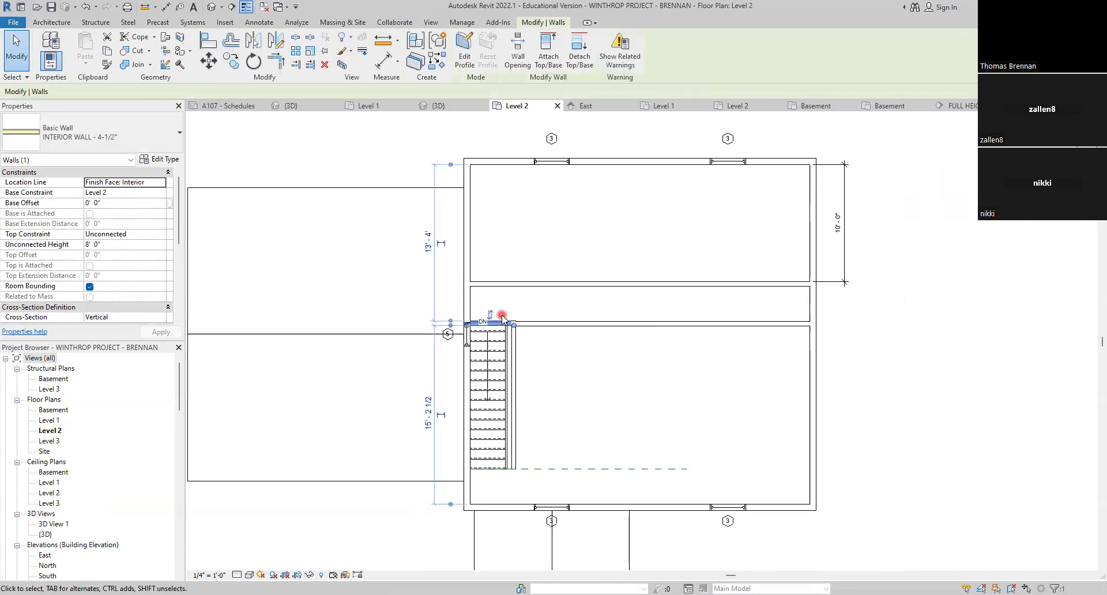
{"action": "key", "text": "Escape"}
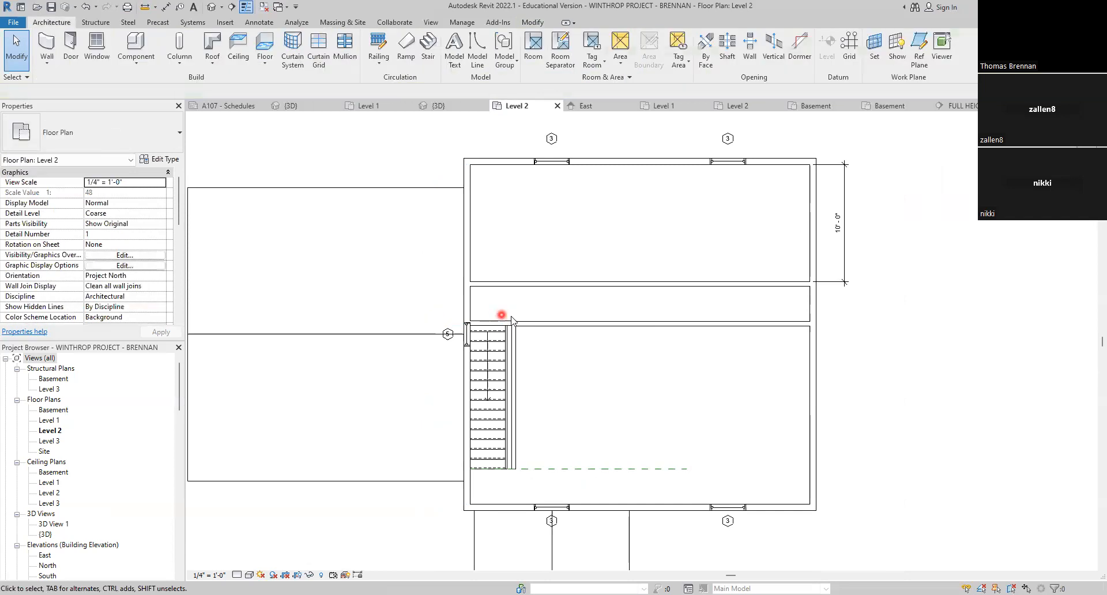
Step: Delete the short interior wall across the head of the stairs
{"action": "scroll", "coordinate": [501, 318], "scroll_direction": "up", "scroll_amount": 4}
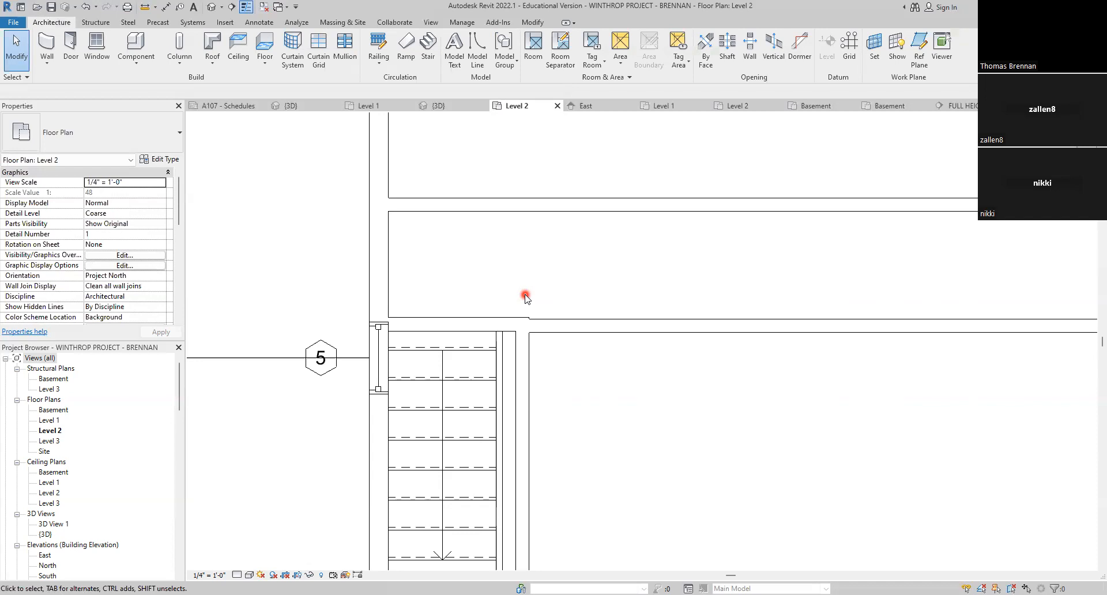
{"action": "scroll", "coordinate": [513, 321], "scroll_direction": "up", "scroll_amount": 1}
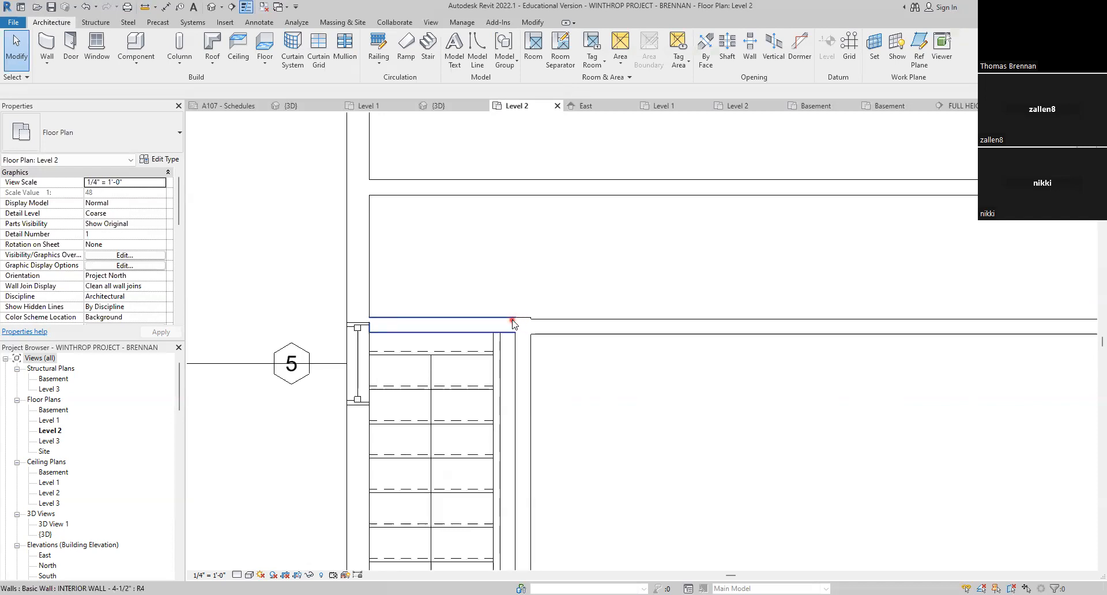
{"action": "left_click", "coordinate": [513, 322]}
{"action": "key", "text": "Delete"}
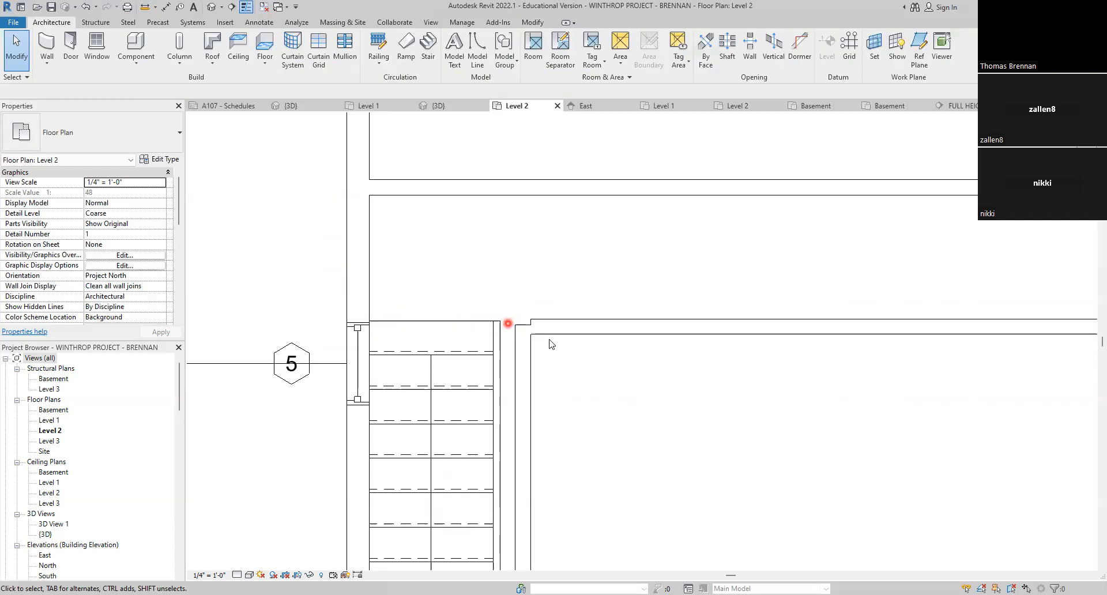
Step: Extend the west end of the south hallway wall to form a clean corner with the stair's side wall
{"action": "left_click", "coordinate": [547, 326]}
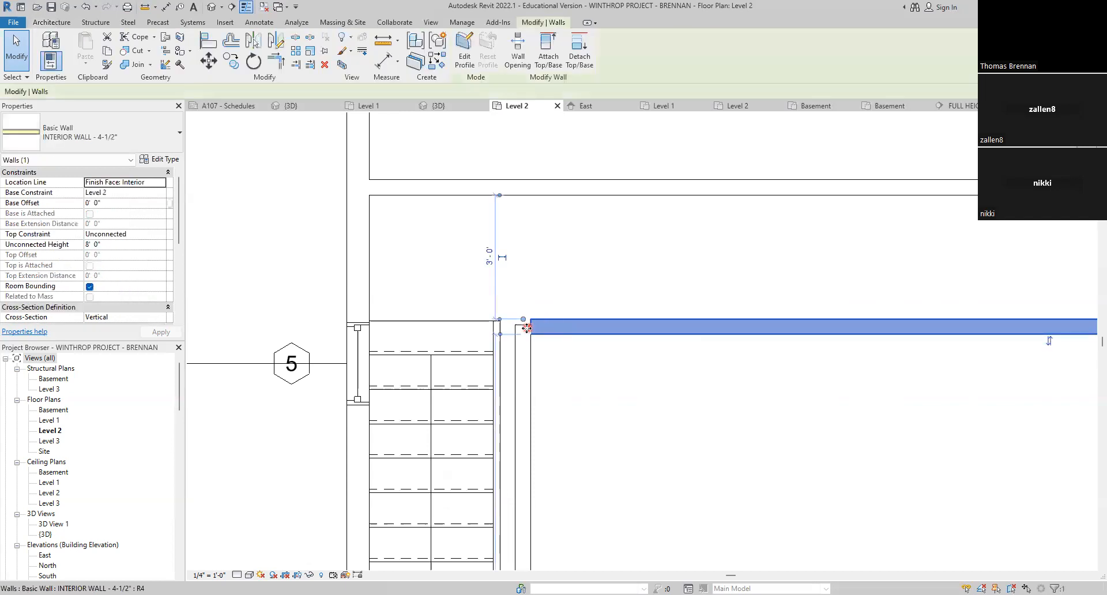
{"action": "left_click_drag", "start_coordinate": [524, 320], "coordinate": [518, 317]}
{"action": "left_click", "coordinate": [594, 379]}
Step: Make the hallway's 3'-0" temporary dimension permanent and align it with the 10'-0" dimension outside the east exterior wall
{"action": "scroll", "coordinate": [595, 398], "scroll_direction": "down", "scroll_amount": 3}
{"action": "scroll", "coordinate": [601, 412], "scroll_direction": "down", "scroll_amount": 2}
{"action": "middle_click_drag", "start_coordinate": [602, 413], "coordinate": [551, 283]}
{"action": "middle_click_drag", "start_coordinate": [592, 372], "coordinate": [566, 435]}
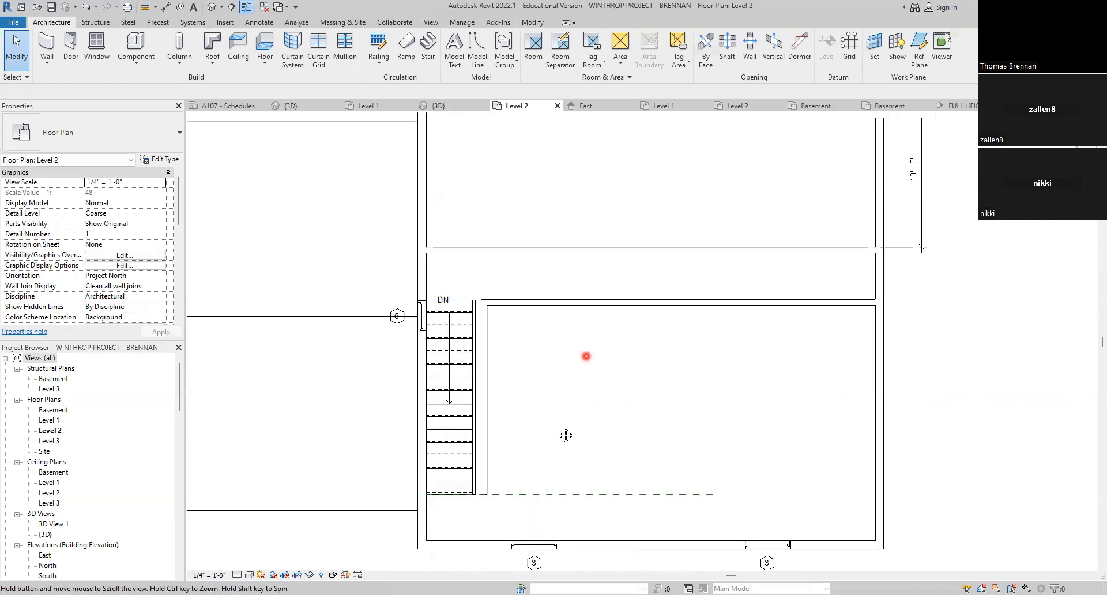
{"action": "middle_click_drag", "start_coordinate": [629, 317], "coordinate": [595, 400]}
{"action": "left_click", "coordinate": [598, 384]}
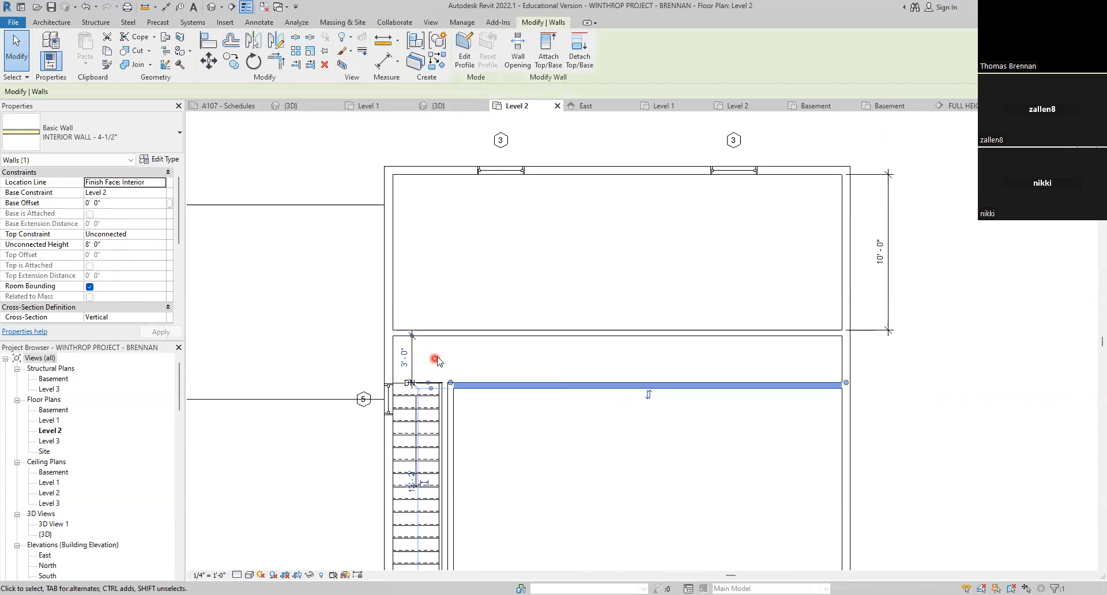
{"action": "left_click", "coordinate": [436, 362]}
{"action": "left_click_drag", "start_coordinate": [415, 362], "coordinate": [890, 387]}
{"action": "left_click", "coordinate": [908, 436]}
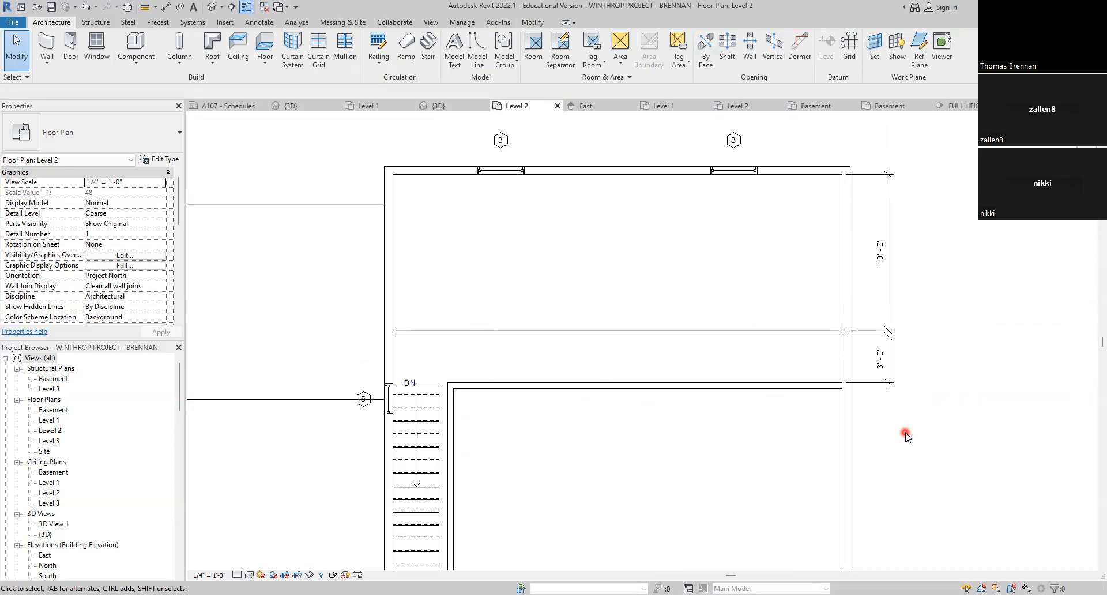
{"action": "scroll", "coordinate": [477, 468], "scroll_direction": "down", "scroll_amount": 1}
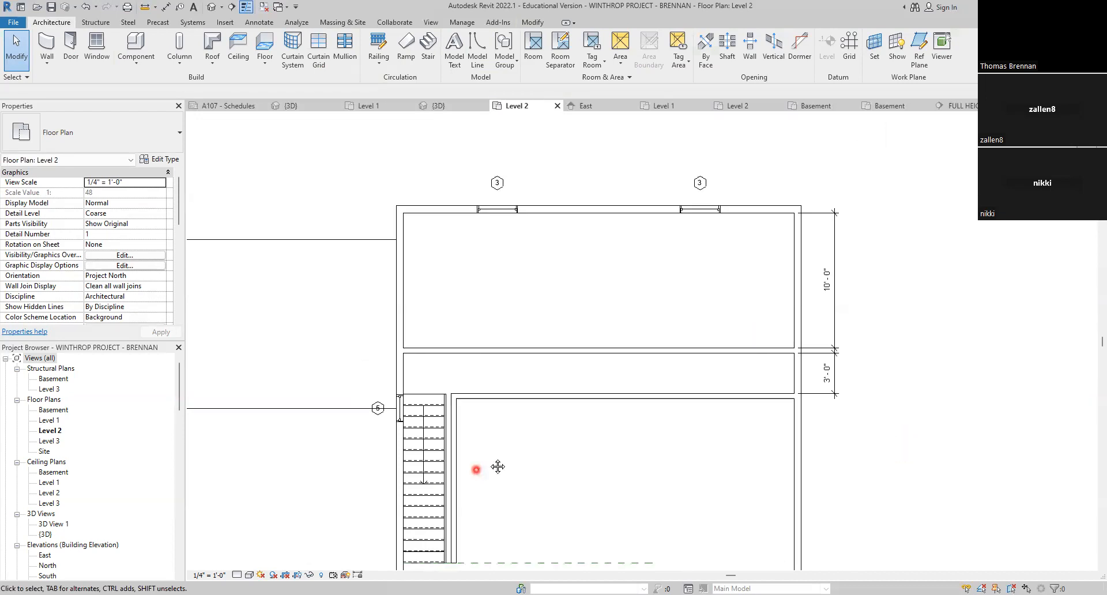
{"action": "middle_click_drag", "start_coordinate": [498, 466], "coordinate": [561, 329]}
{"action": "scroll", "coordinate": [536, 304], "scroll_direction": "up", "scroll_amount": 1}
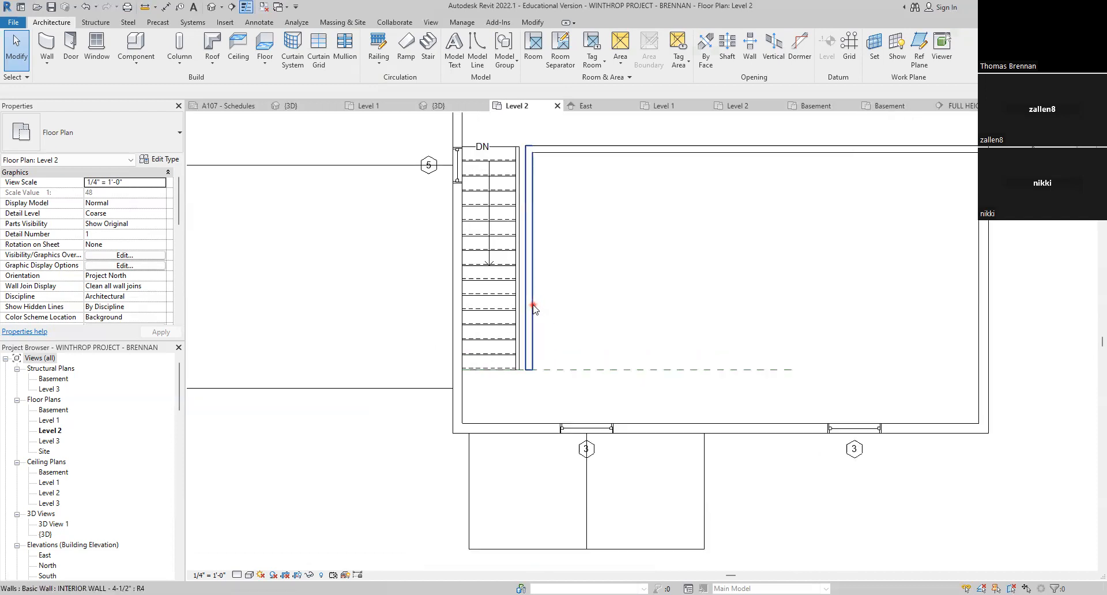
Step: Nudge the interior wall on the stair's east side west until it sits against the stair, and save the project
{"action": "left_click", "coordinate": [532, 307]}
{"action": "key", "text": "Left"}
{"action": "key", "text": "Left"}
{"action": "key", "text": "Left"}
{"action": "key", "text": "Left"}
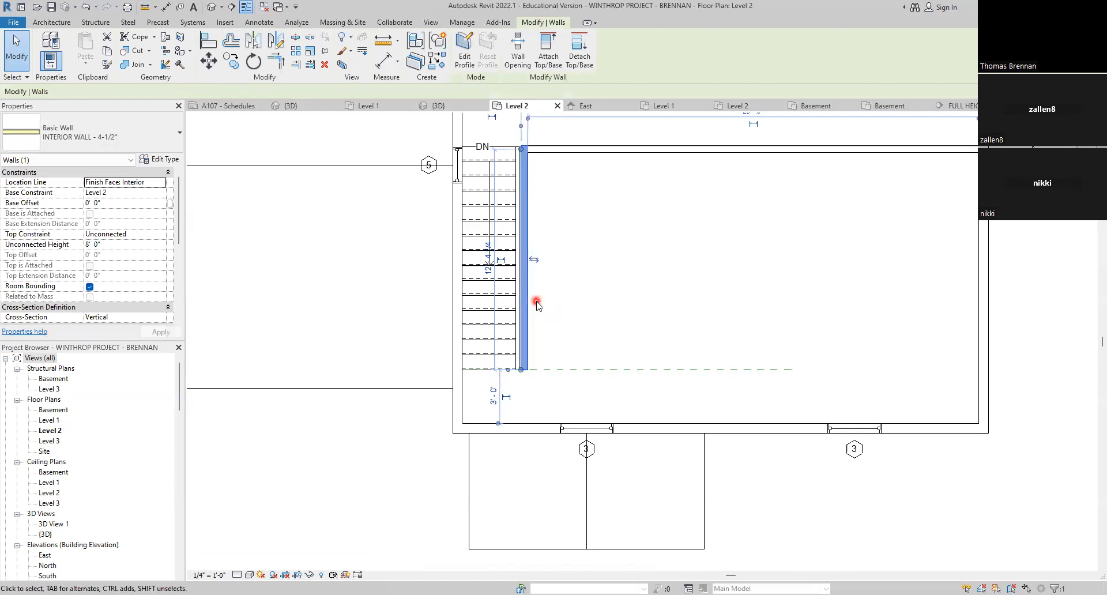
{"action": "left_click", "coordinate": [546, 299]}
{"action": "scroll", "coordinate": [597, 300], "scroll_direction": "down", "scroll_amount": 4}
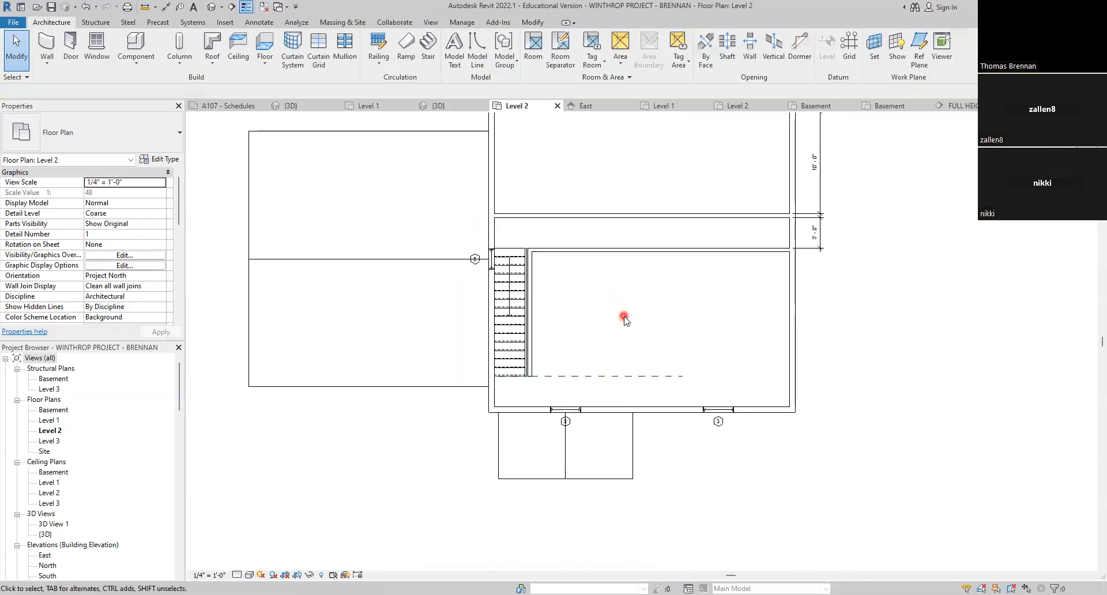
{"action": "middle_click_drag", "start_coordinate": [625, 320], "coordinate": [593, 350]}
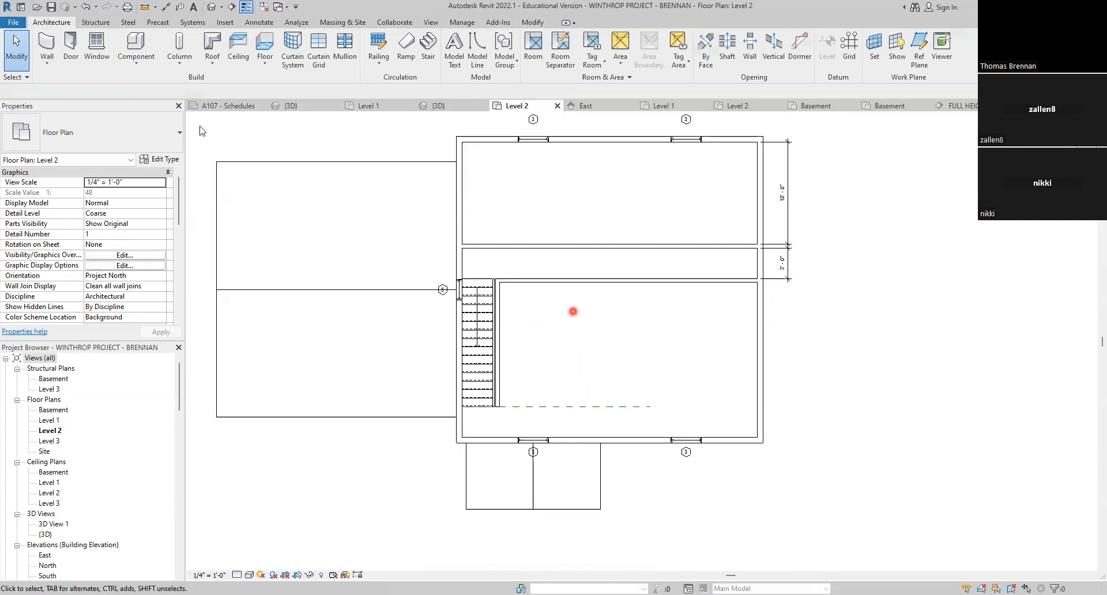
{"action": "left_click", "coordinate": [52, 7]}
Step: Draw a north-south interior wall from the north exterior wall to the hallway's north wall, about 12'-8" from the west exterior wall
{"action": "left_click", "coordinate": [46, 41]}
{"action": "left_click", "coordinate": [593, 143]}
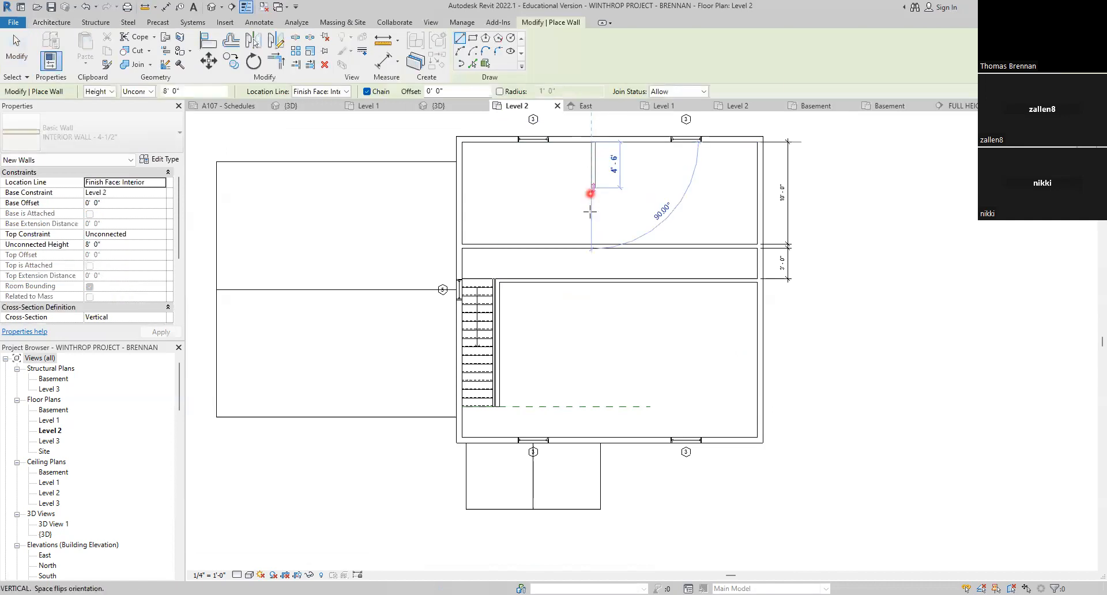
{"action": "left_click", "coordinate": [595, 241]}
{"action": "key", "text": "Escape"}
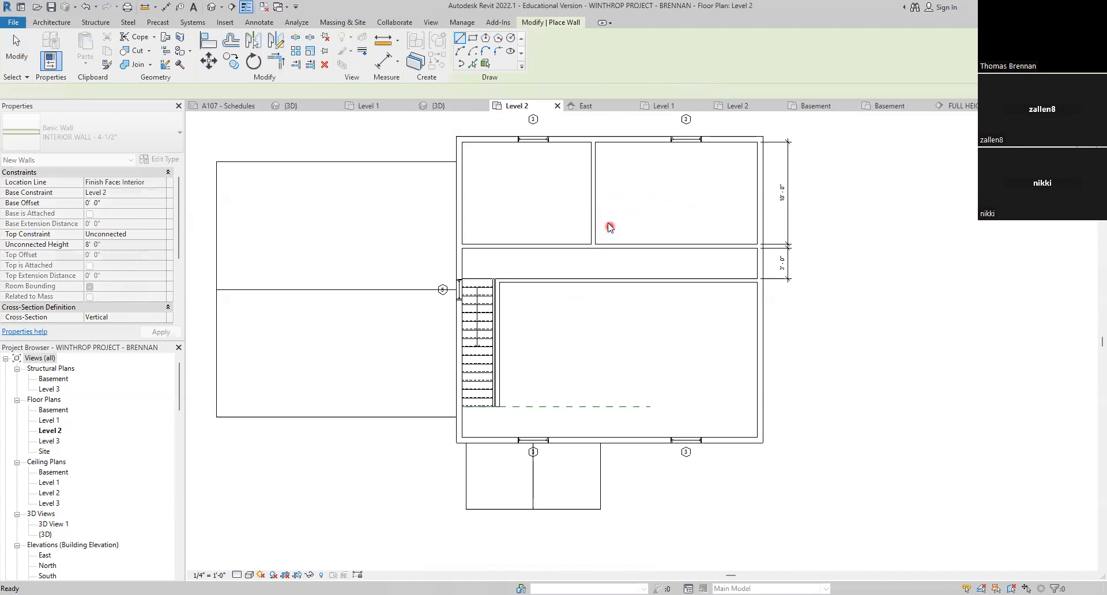
{"action": "key", "text": "Escape"}
Step: Set the new partition's distance from the west exterior wall to 13'-1"
{"action": "left_click", "coordinate": [592, 220]}
{"action": "scroll", "coordinate": [588, 288], "scroll_direction": "up", "scroll_amount": 4}
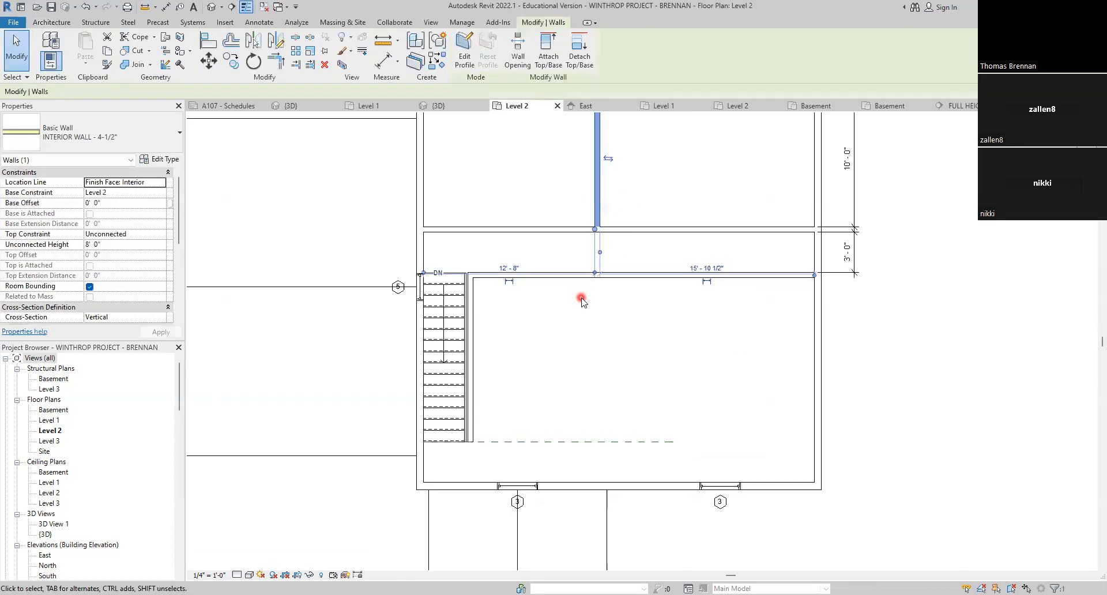
{"action": "left_click", "coordinate": [474, 294]}
{"action": "left_click", "coordinate": [474, 294]}
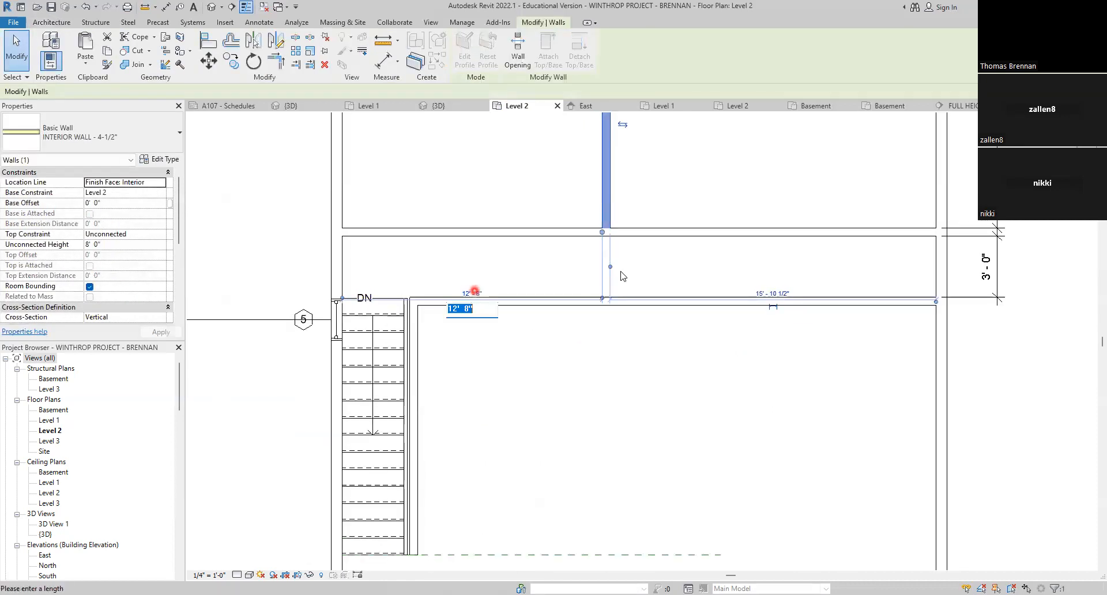
{"action": "type", "text": "13' - 1"}
{"action": "key", "text": "Return"}
{"action": "left_click", "coordinate": [692, 261]}
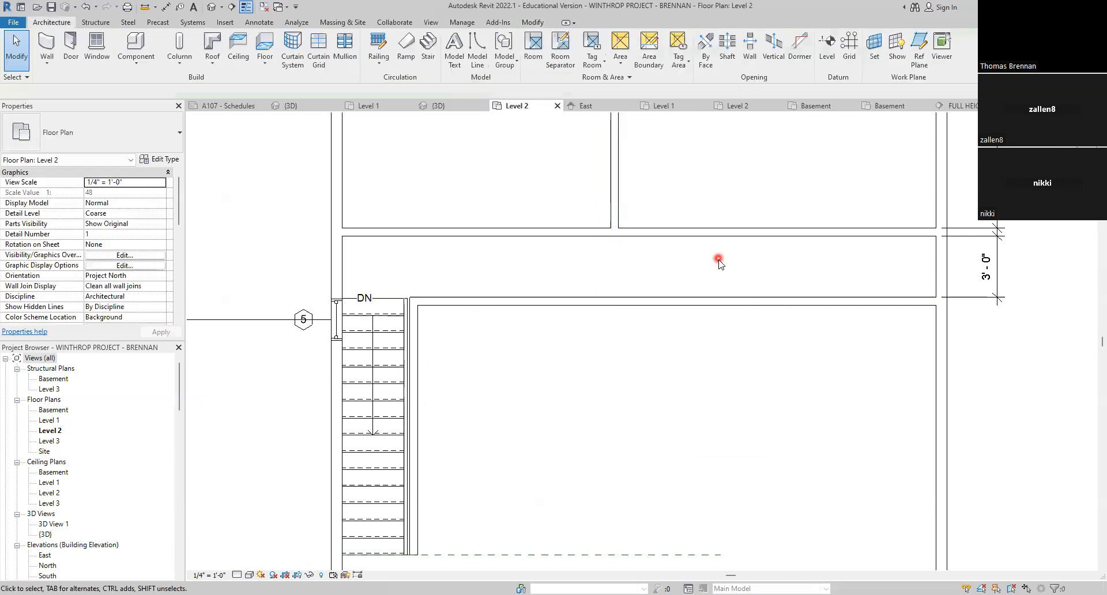
Step: Draw a second parallel interior wall 2'-0" east of the partition, from the north exterior wall to the hallway wall
{"action": "scroll", "coordinate": [717, 259], "scroll_direction": "down", "scroll_amount": 5}
{"action": "scroll", "coordinate": [691, 241], "scroll_direction": "up", "scroll_amount": 1}
{"action": "key", "text": "w"}
{"action": "key", "text": "a"}
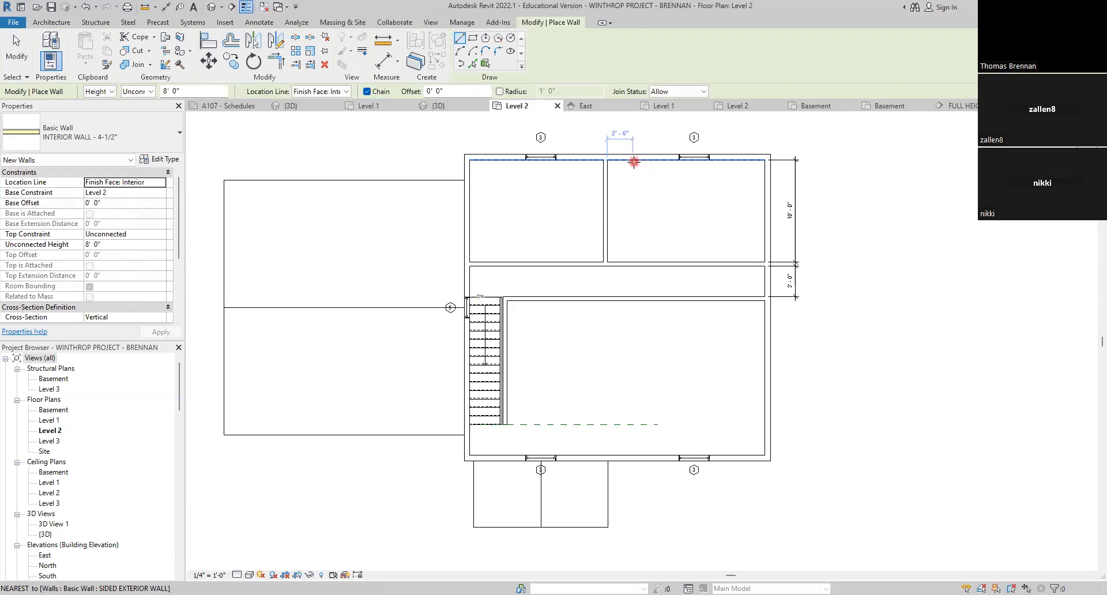
{"action": "left_click", "coordinate": [631, 162]}
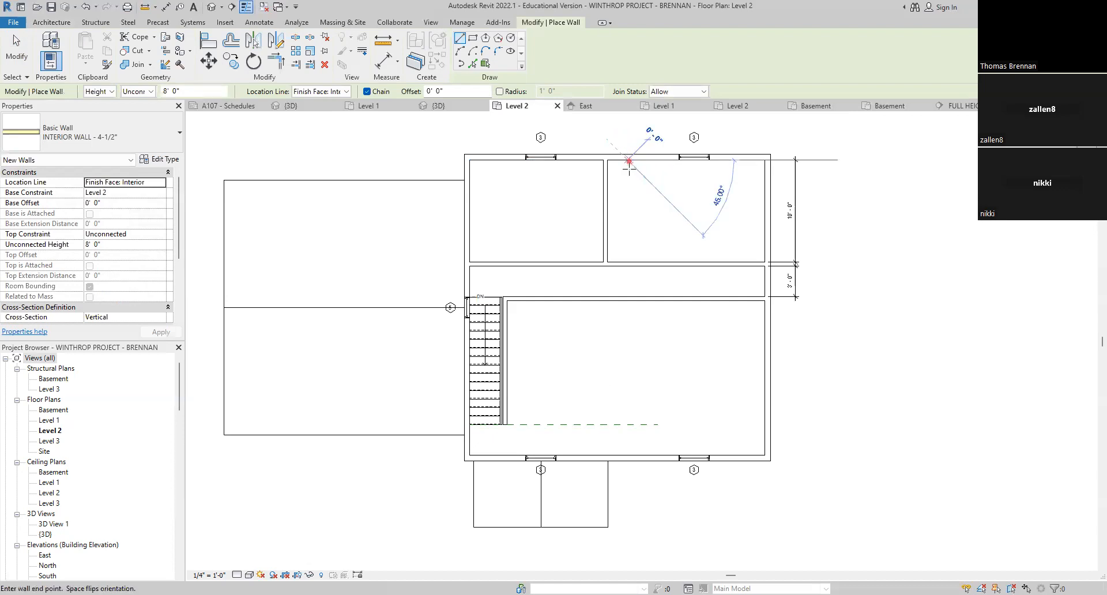
{"action": "left_click", "coordinate": [631, 262]}
{"action": "key", "text": "Escape"}
{"action": "key", "text": "Escape"}
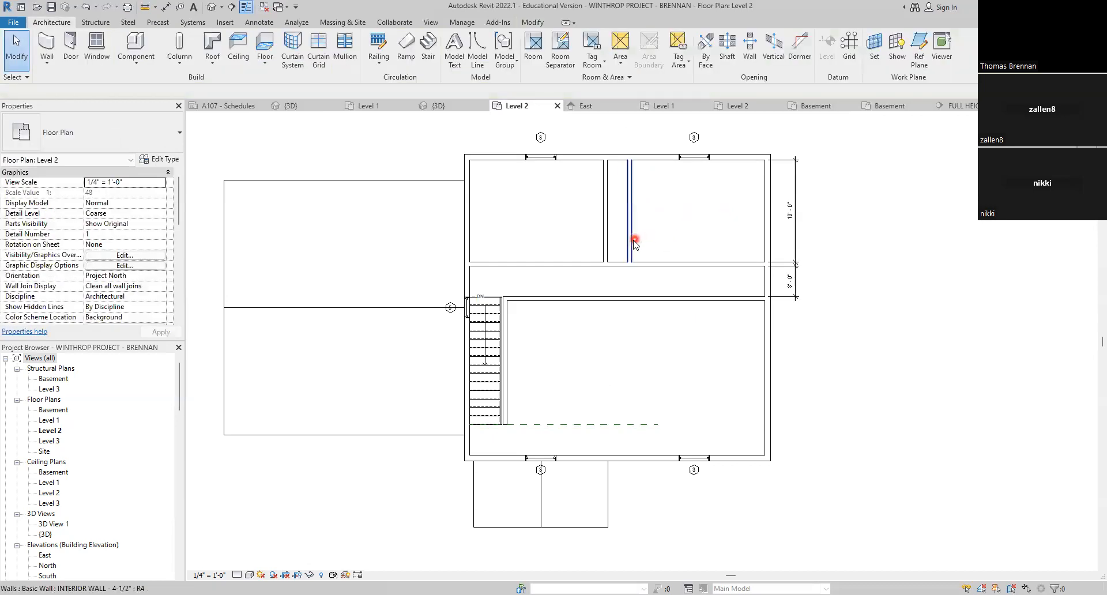
{"action": "left_click", "coordinate": [630, 237]}
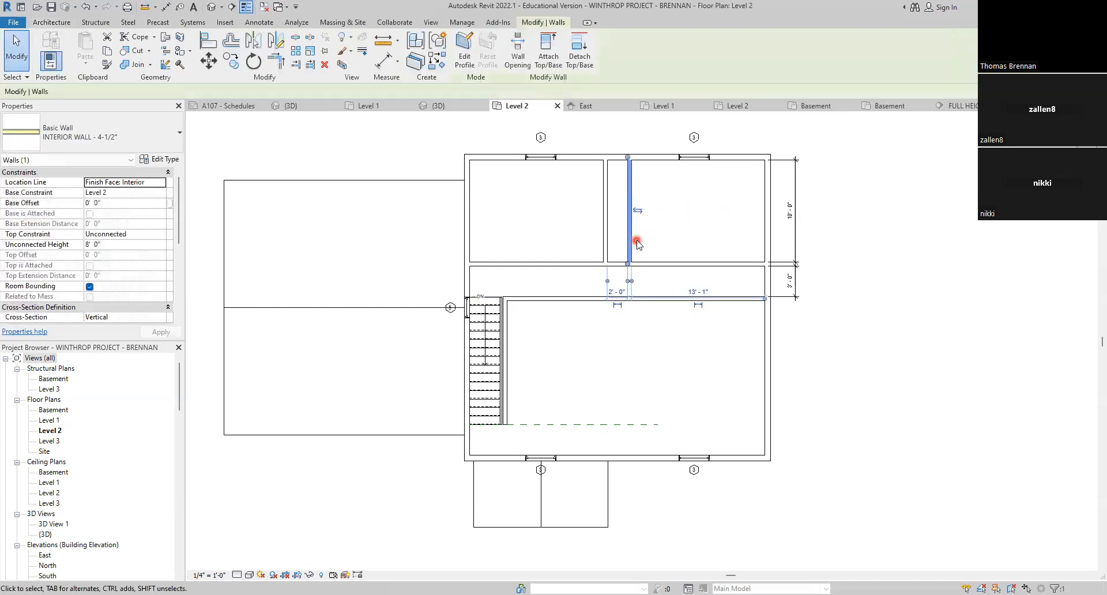
{"action": "left_click", "coordinate": [679, 224]}
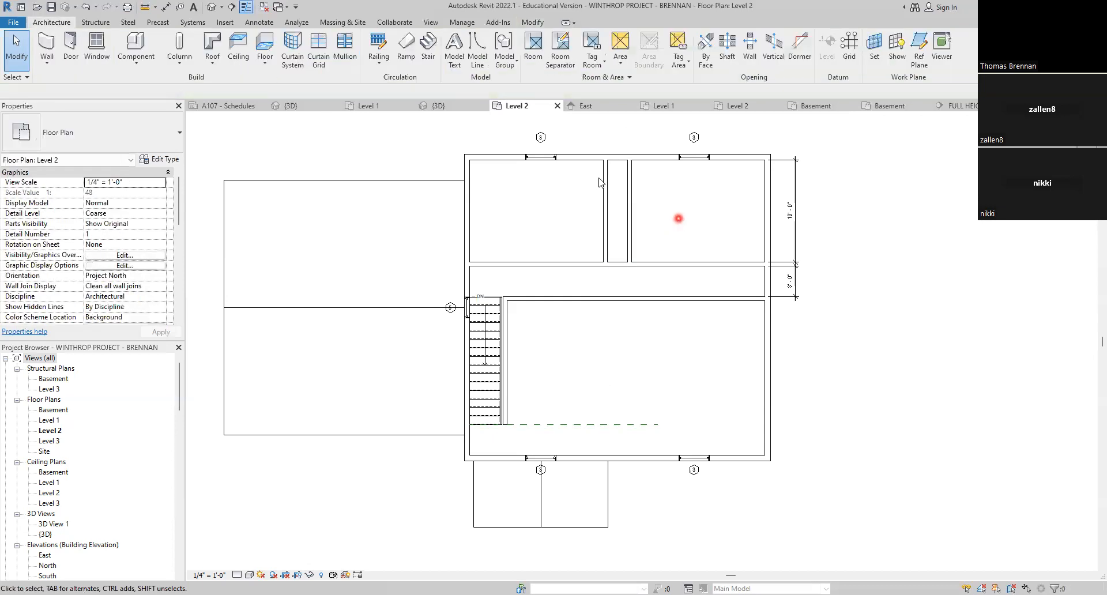
Step: Place aligned dimensions across the widths of the northwest and northeast rooms, between their inner wall faces
{"action": "left_click", "coordinate": [169, 12]}
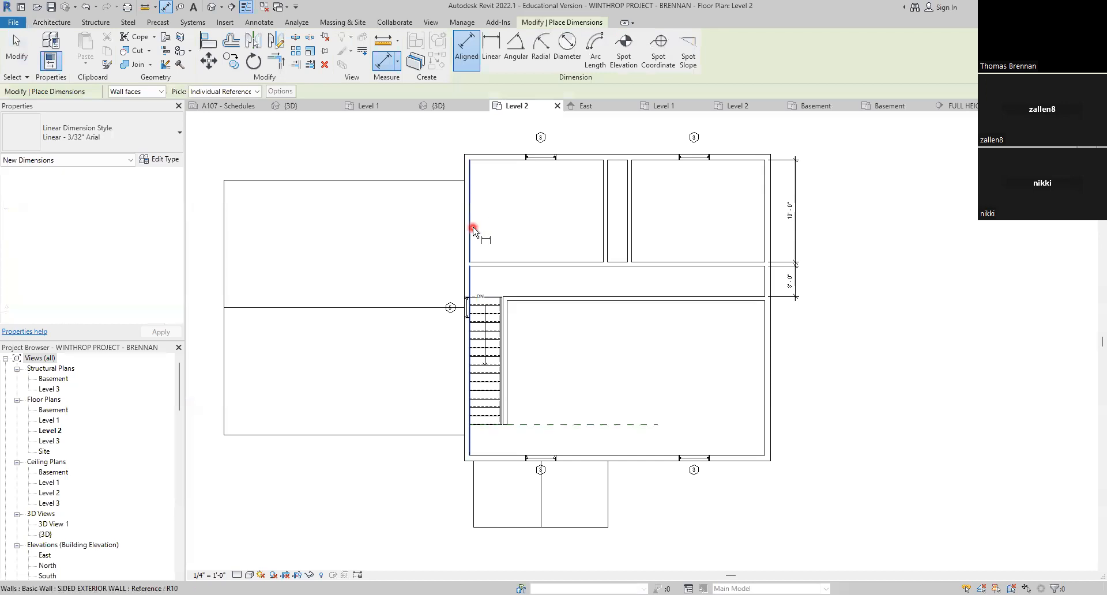
{"action": "left_click", "coordinate": [472, 229]}
{"action": "left_click", "coordinate": [599, 222]}
{"action": "left_click", "coordinate": [594, 191]}
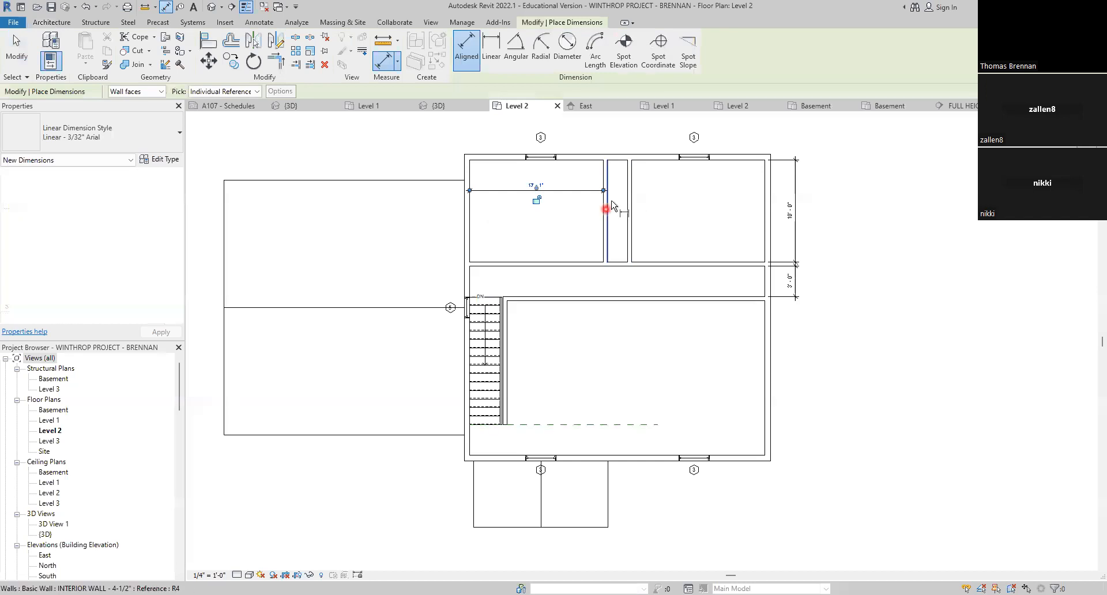
{"action": "scroll", "coordinate": [617, 193], "scroll_direction": "up", "scroll_amount": 1}
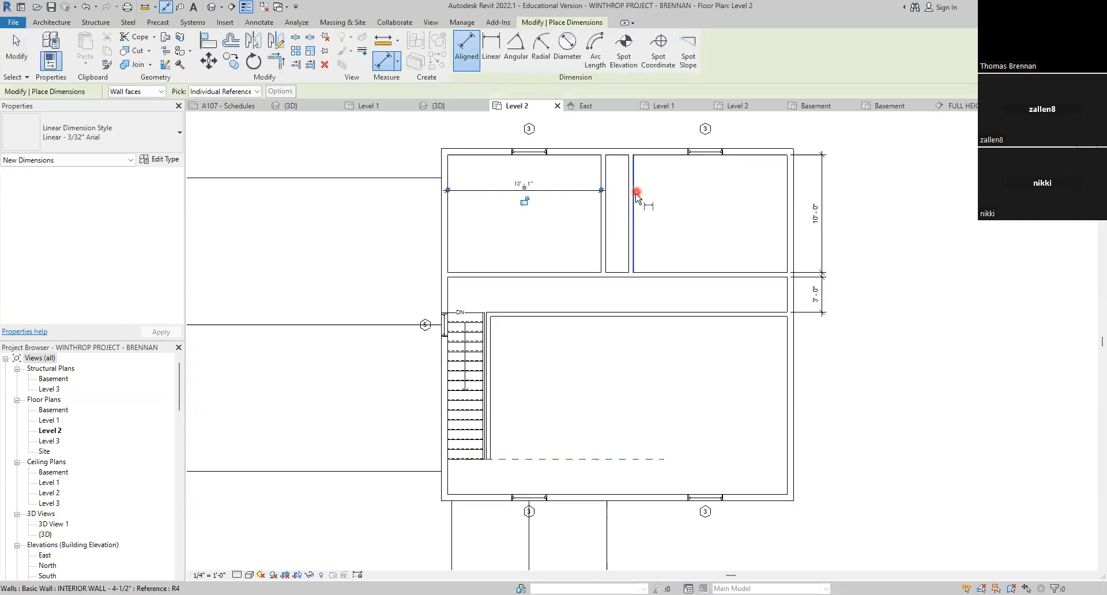
{"action": "left_click", "coordinate": [634, 192]}
{"action": "left_click", "coordinate": [788, 191]}
{"action": "left_click", "coordinate": [771, 189]}
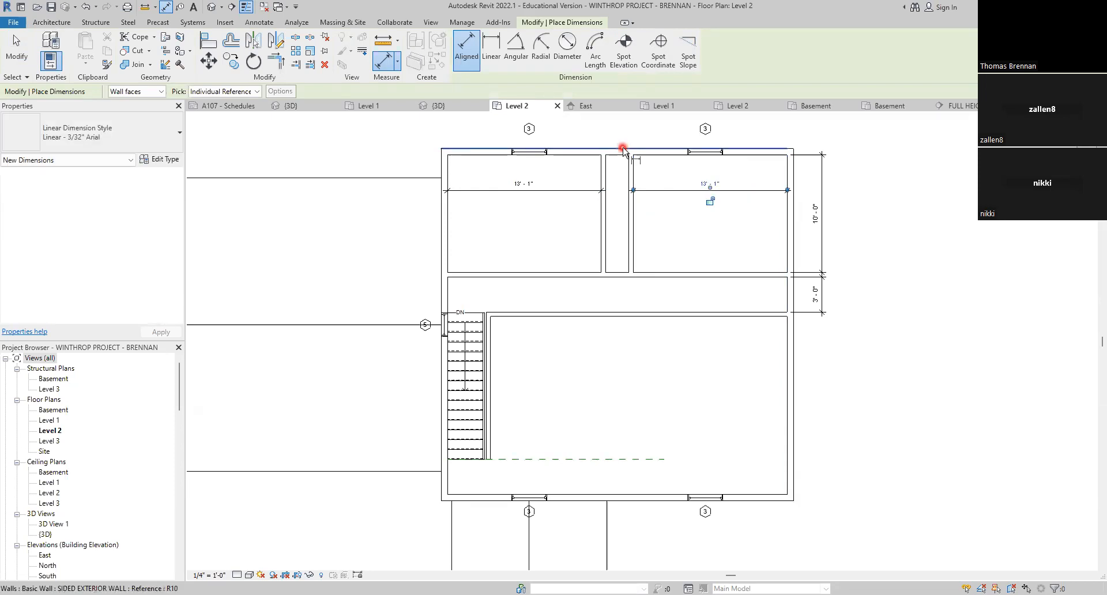
Step: Dimension the narrow closet's width in line with the two room dimensions, and save the project
{"action": "scroll", "coordinate": [622, 152], "scroll_direction": "up", "scroll_amount": 3}
{"action": "left_click", "coordinate": [594, 157]}
{"action": "left_click", "coordinate": [640, 167]}
{"action": "left_click", "coordinate": [640, 224]}
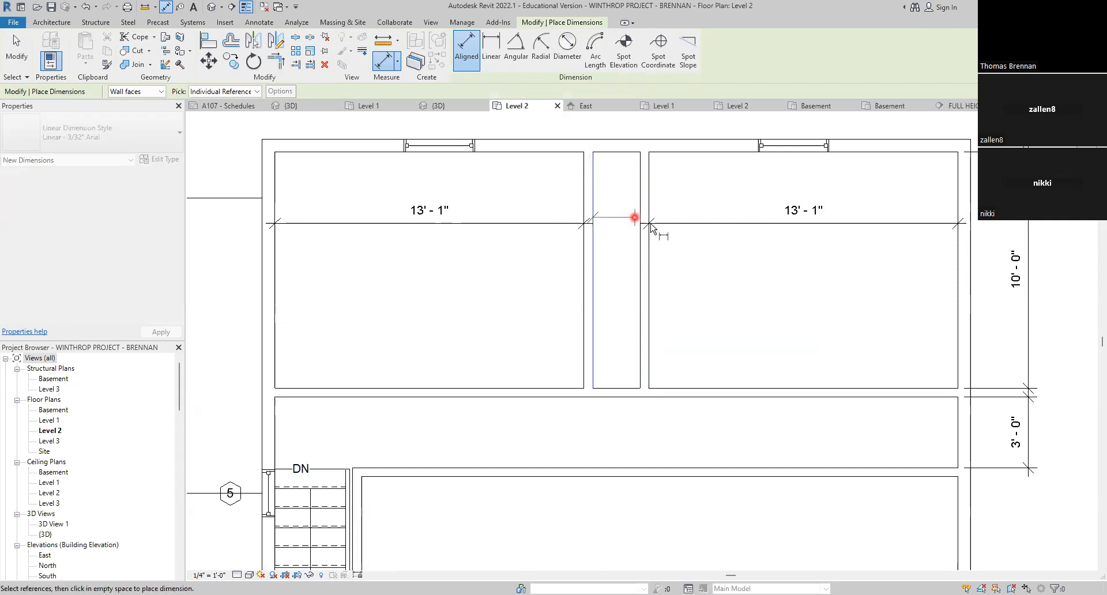
{"action": "left_click", "coordinate": [665, 223]}
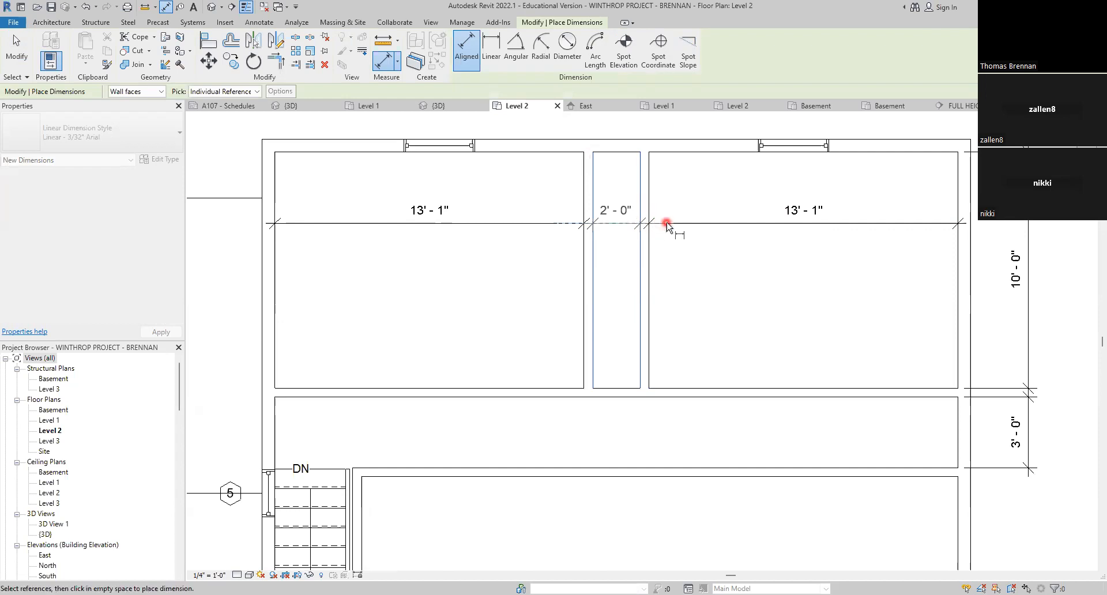
{"action": "key", "text": "Escape"}
{"action": "key", "text": "Escape"}
{"action": "scroll", "coordinate": [720, 292], "scroll_direction": "down", "scroll_amount": 3}
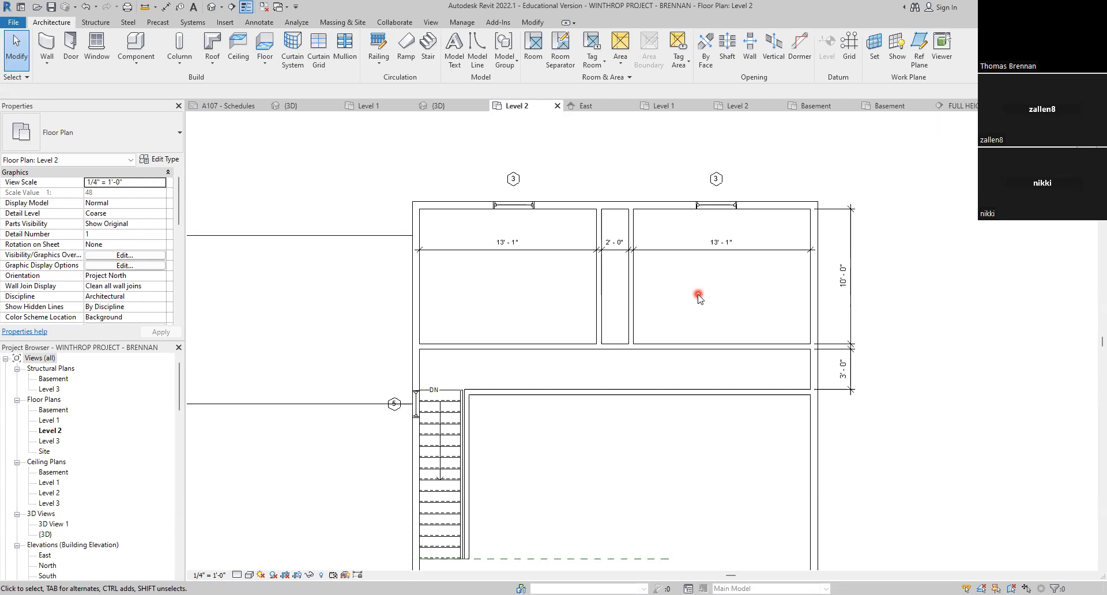
{"action": "left_click", "coordinate": [49, 9]}
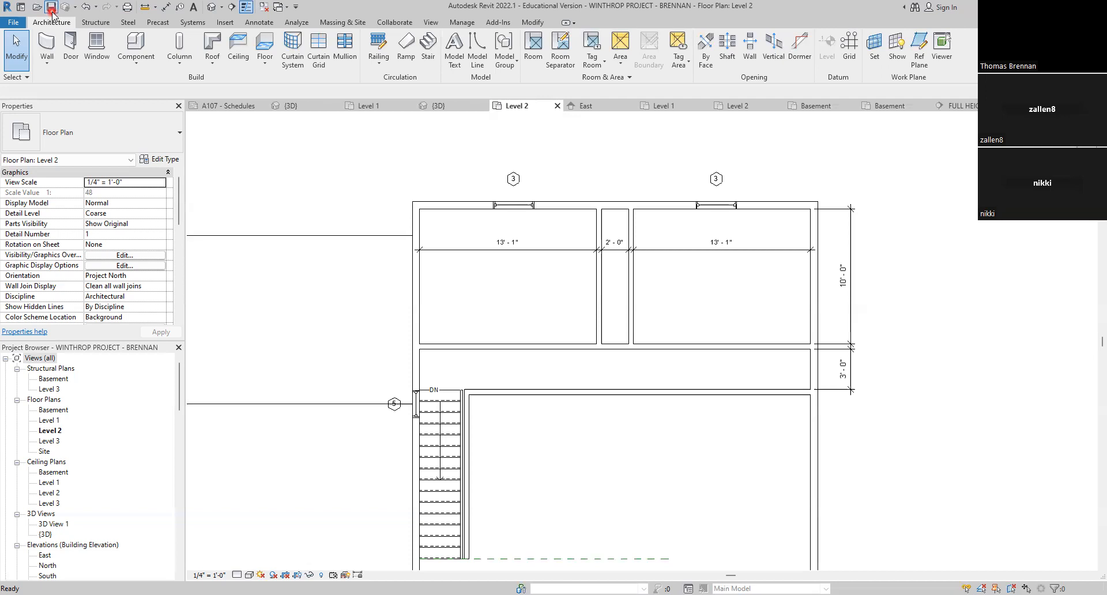
Step: Draw two short north-south interior walls across the hallway near its east end, the first about 5'-7" from the east exterior wall
{"action": "left_click", "coordinate": [48, 43]}
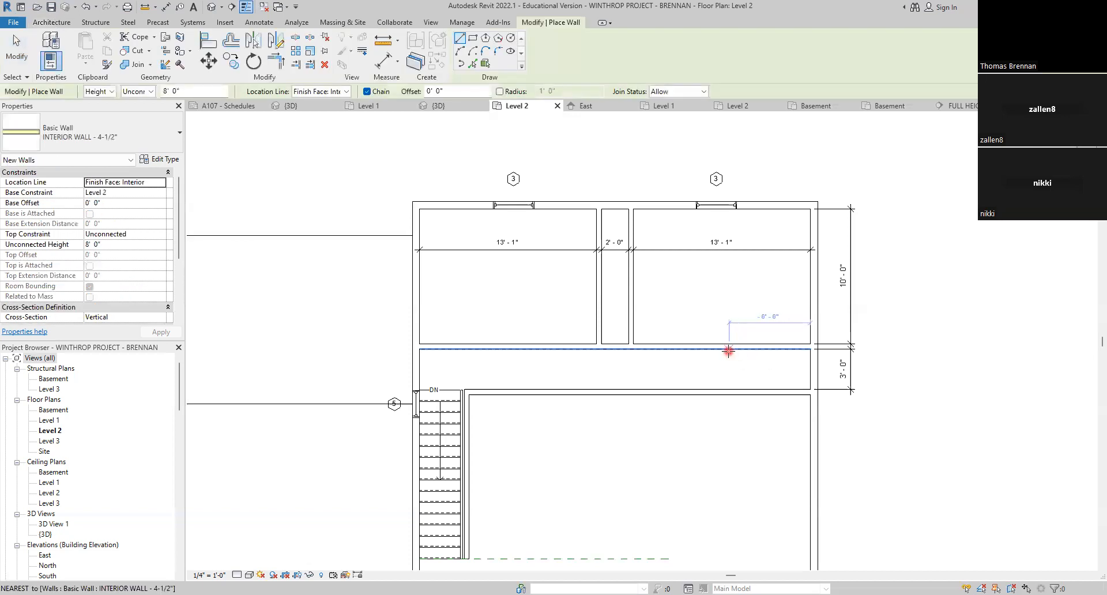
{"action": "left_click", "coordinate": [728, 351]}
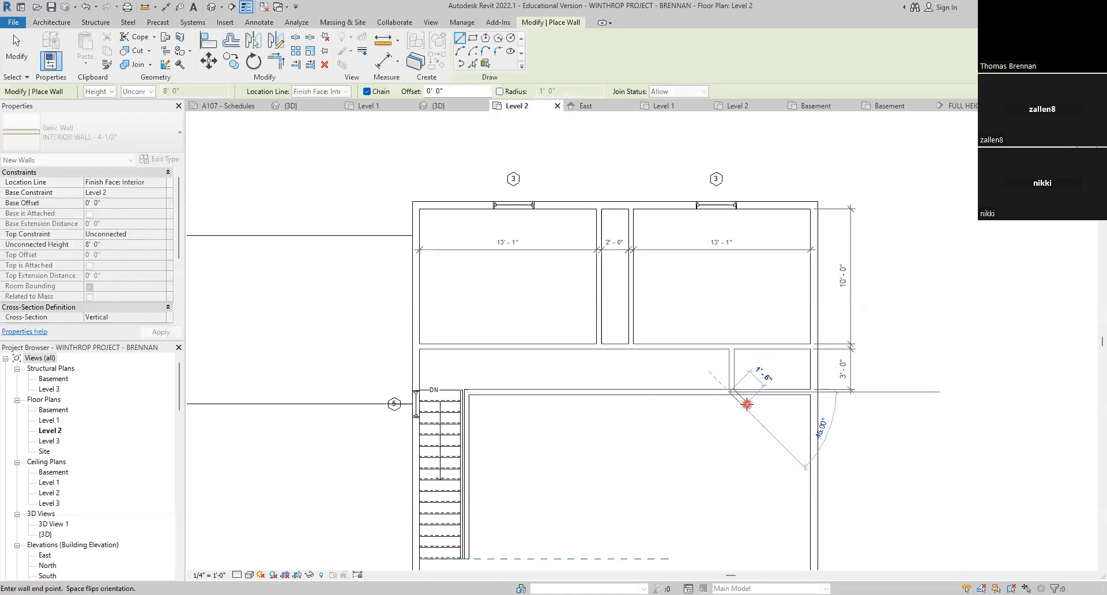
{"action": "key", "text": "Escape"}
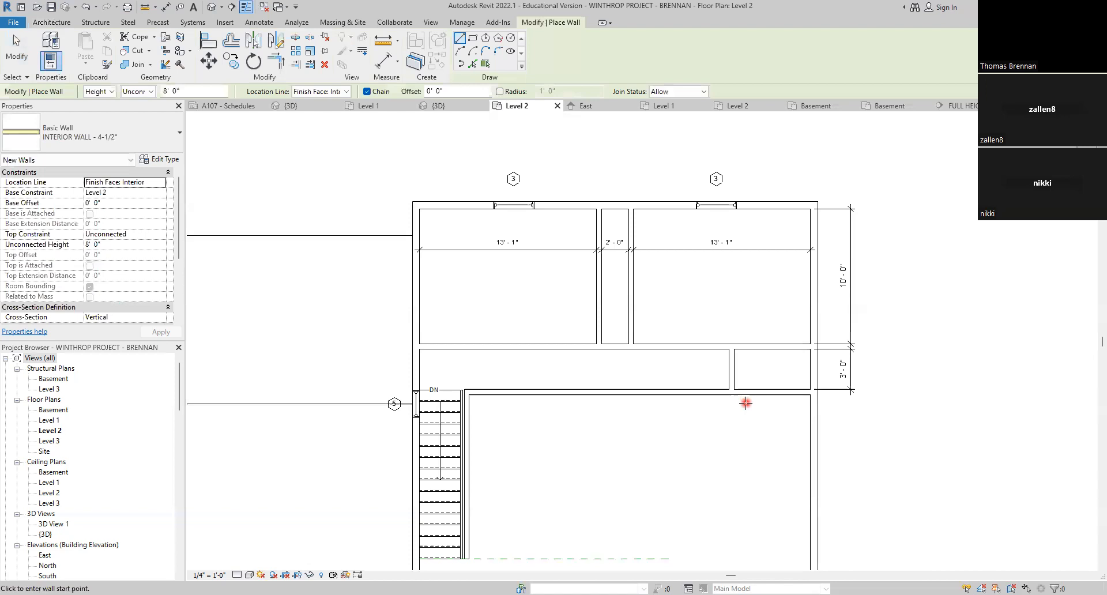
{"action": "left_click", "coordinate": [704, 350]}
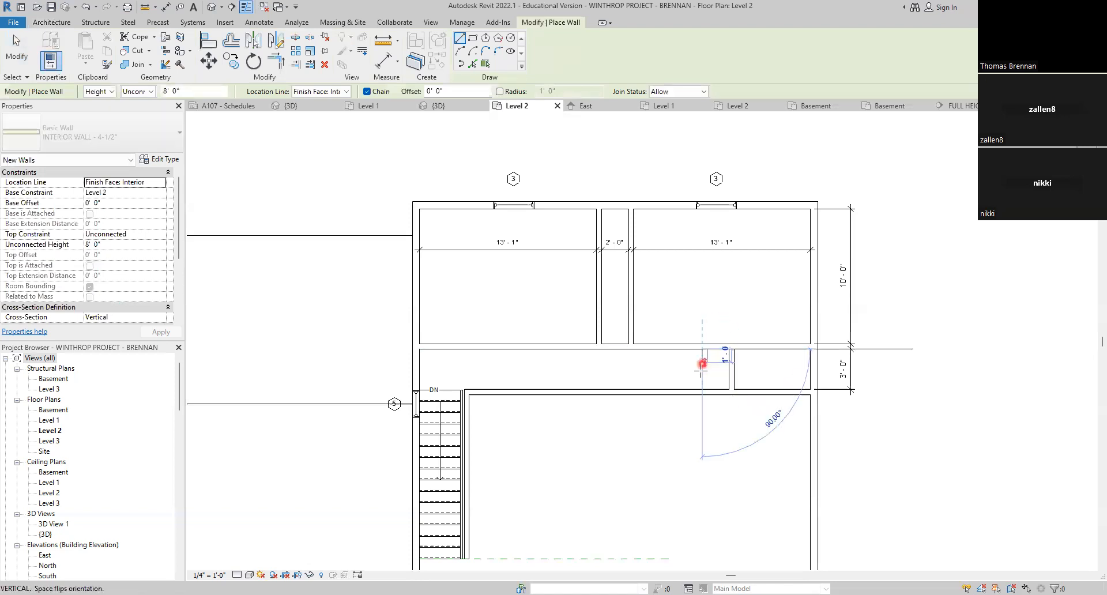
{"action": "left_click", "coordinate": [704, 392]}
{"action": "key", "text": "Escape"}
{"action": "key", "text": "Escape"}
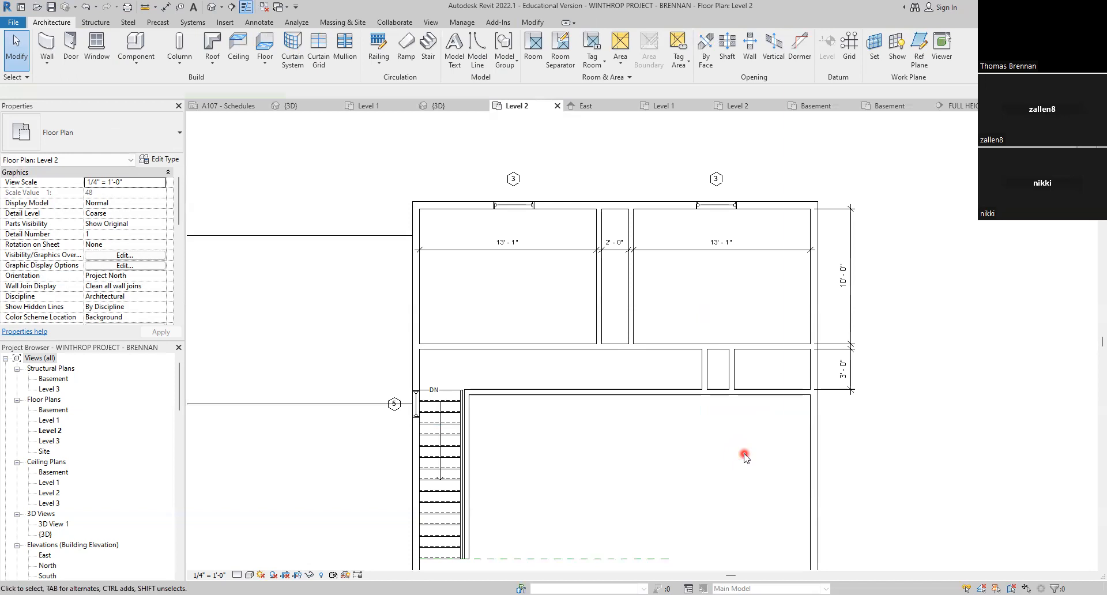
Step: Place a tagged 48" x 84" Bifold-4 Panel door centered in the south wall of the hallway's east-end closet
{"action": "left_click", "coordinate": [52, 46]}
{"action": "left_click", "coordinate": [71, 53]}
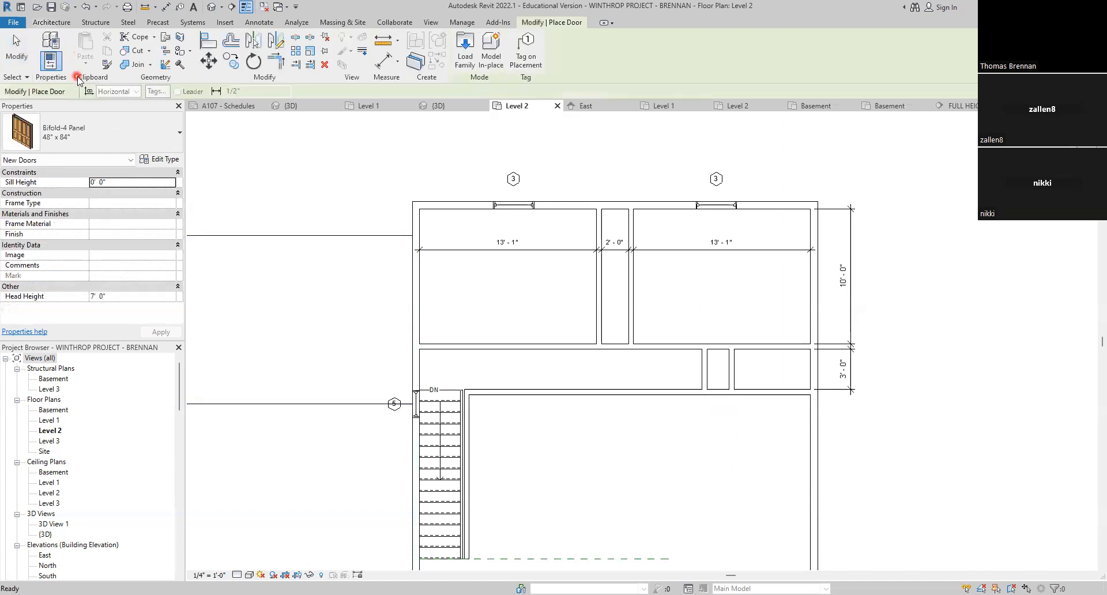
{"action": "left_click", "coordinate": [770, 394]}
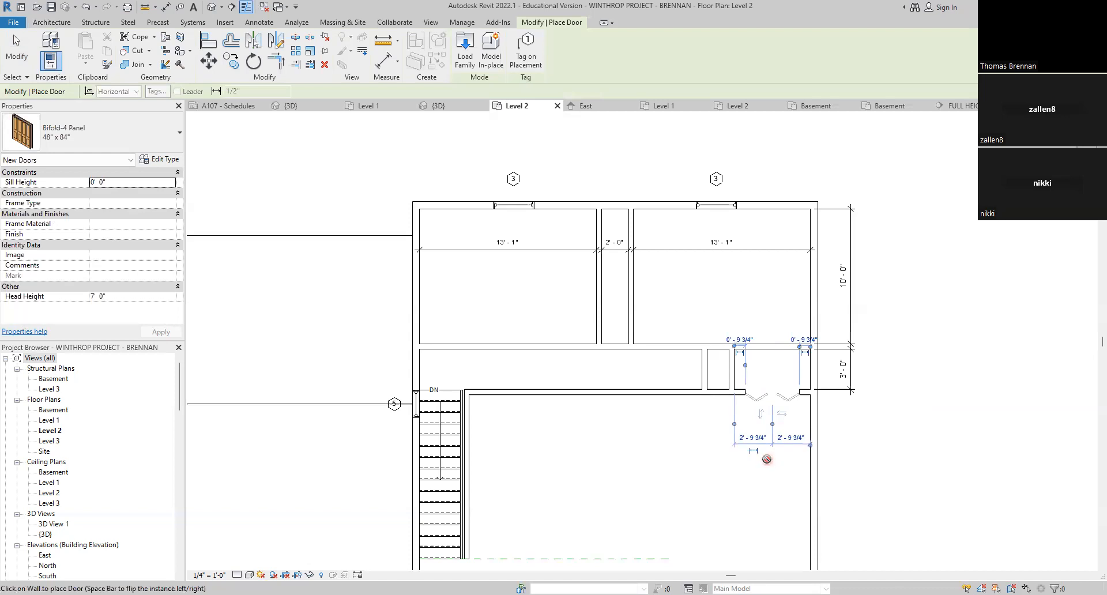
{"action": "key", "text": "ctrl+z"}
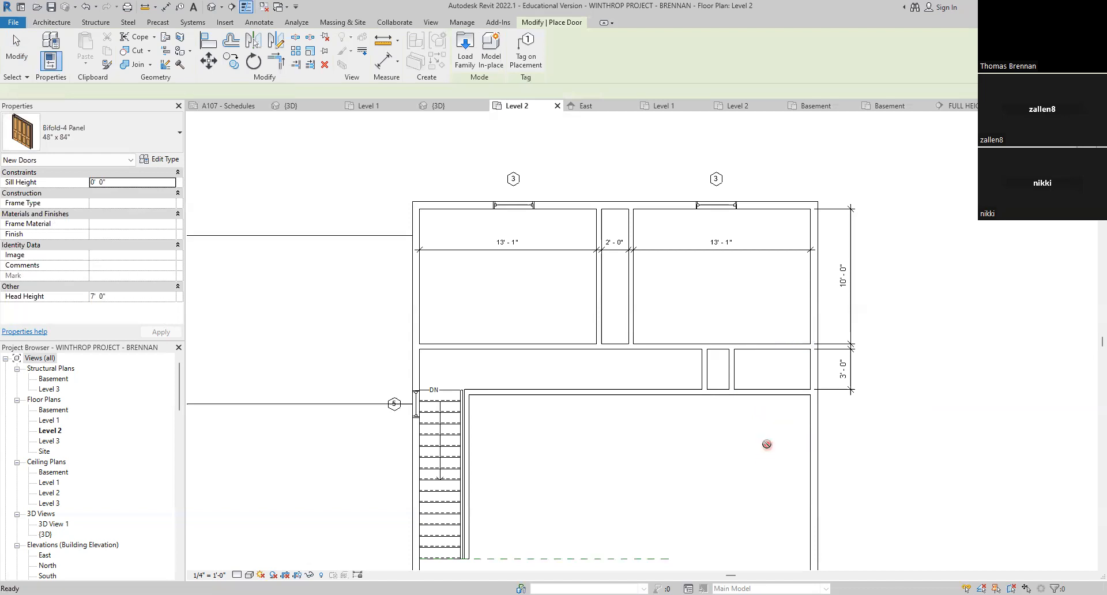
{"action": "left_click", "coordinate": [525, 56]}
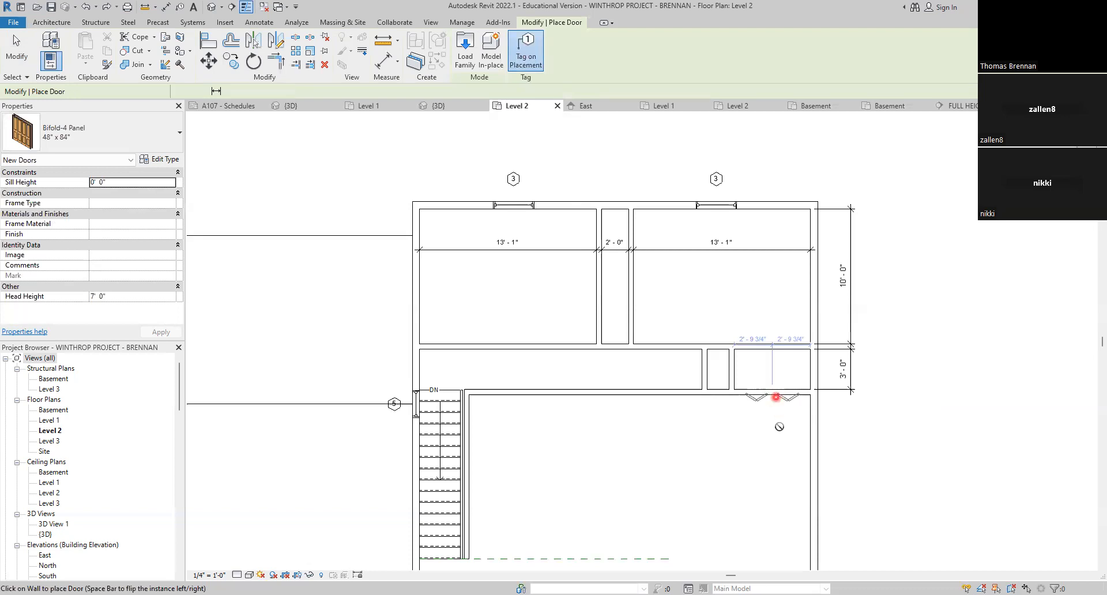
{"action": "left_click", "coordinate": [776, 397]}
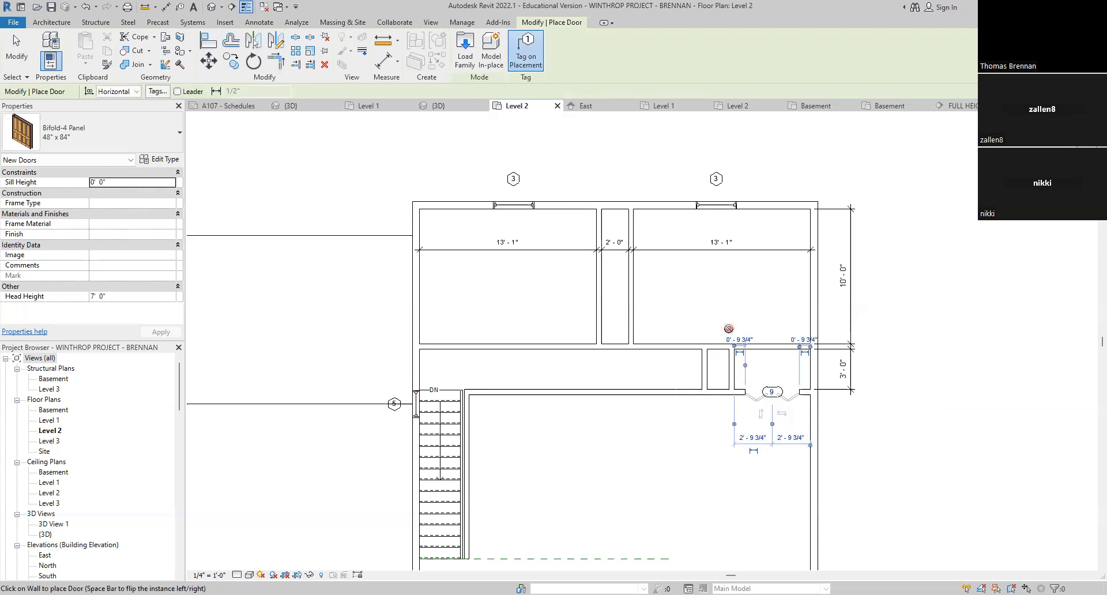
Step: Place tagged 48" x 84" bifold doors in the narrow north closet: one low in its west wall, one high in its east wall
{"action": "left_click", "coordinate": [594, 309]}
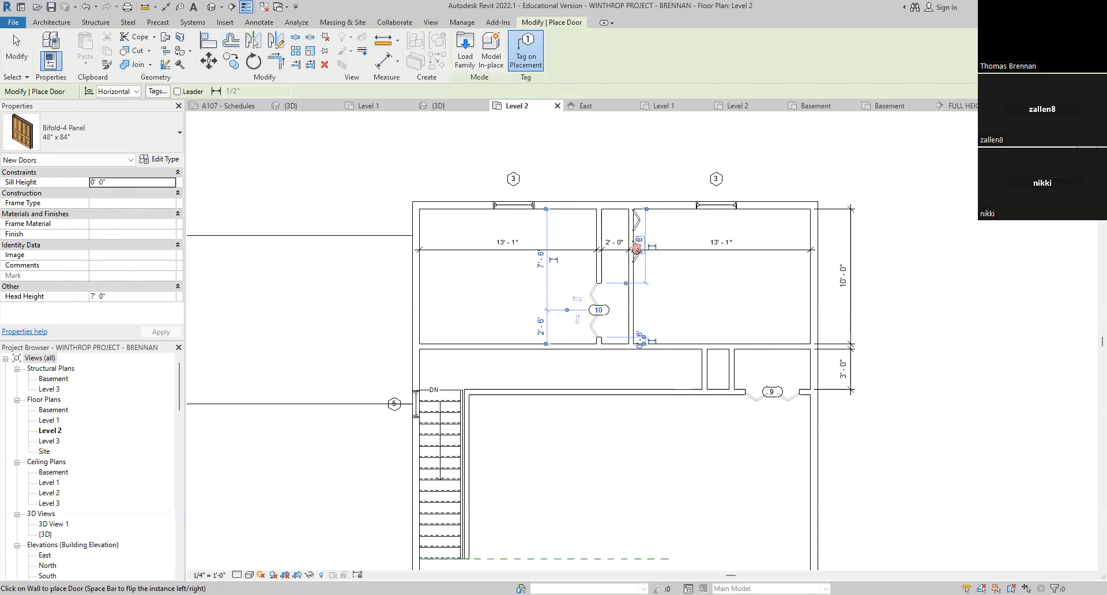
{"action": "key", "text": "space"}
{"action": "key", "text": "space"}
{"action": "scroll", "coordinate": [635, 238], "scroll_direction": "up", "scroll_amount": 3}
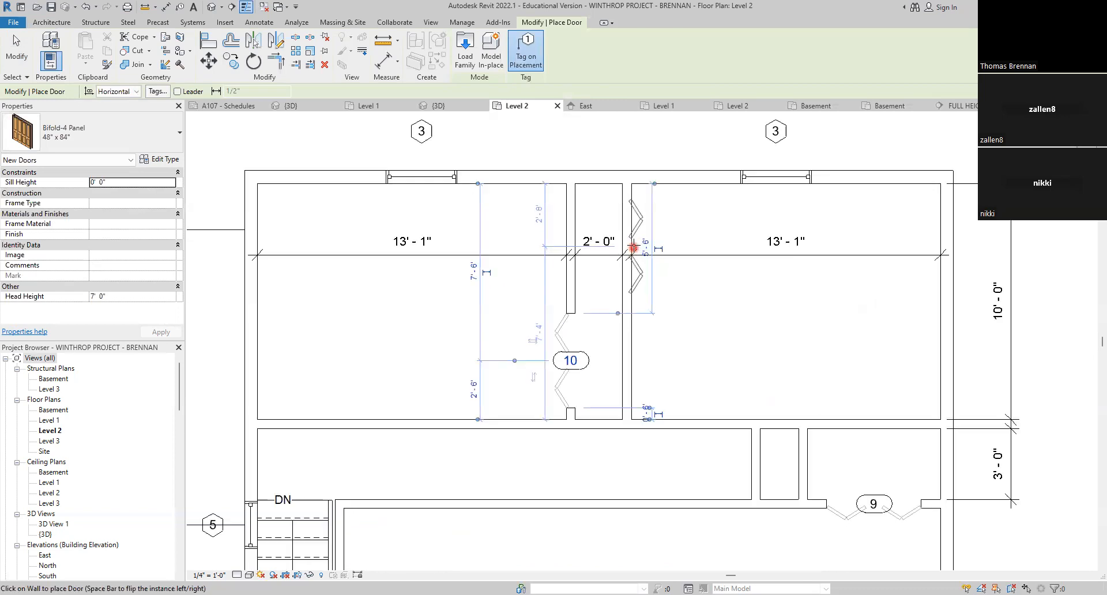
{"action": "left_click", "coordinate": [633, 248]}
{"action": "key", "text": "Escape"}
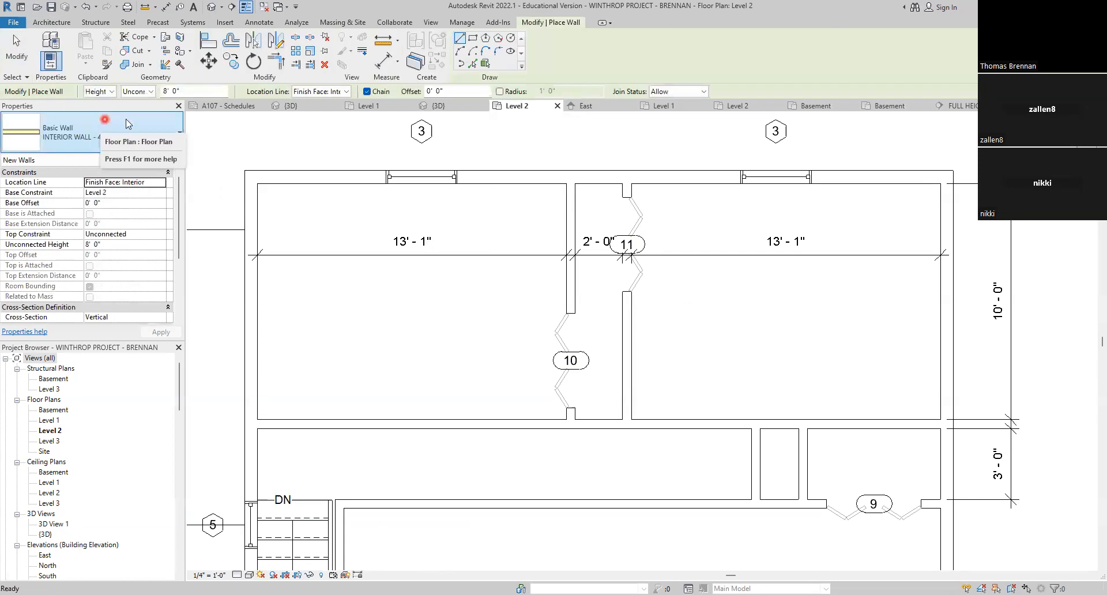
Step: Draw a 4-1/2" interior wall east-west across the narrow north closet between its two bifold doors, about 5'-0" from the closet's south wall
{"action": "left_click", "coordinate": [575, 299]}
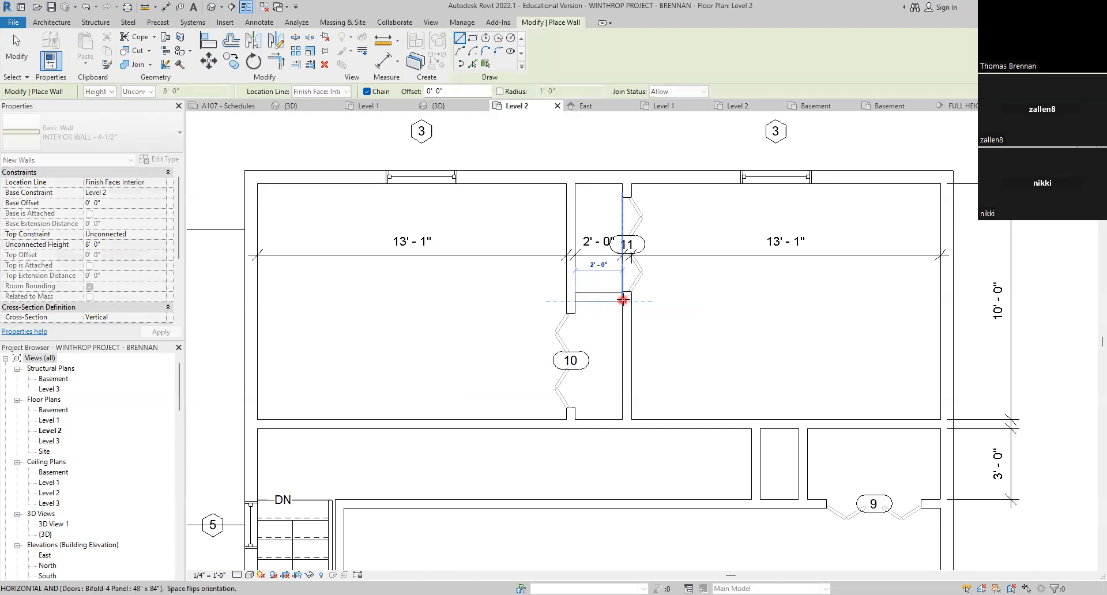
{"action": "left_click", "coordinate": [622, 300]}
{"action": "key", "text": "Escape"}
{"action": "key", "text": "Escape"}
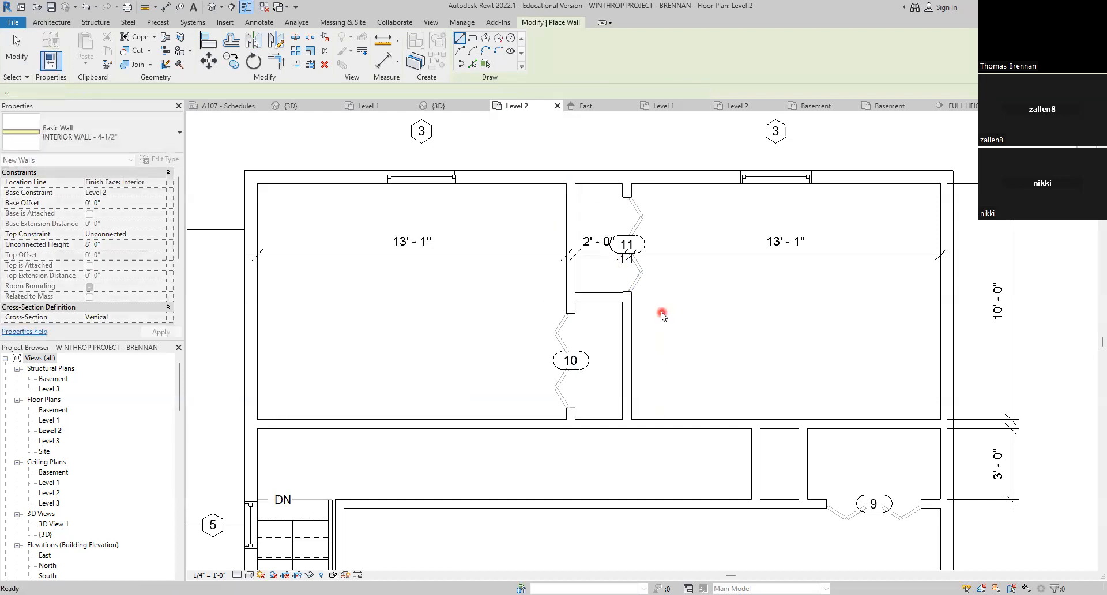
Step: Nudge the closet's new dividing wall slightly south so it sits between the jambs of the two bifold door openings
{"action": "left_click", "coordinate": [602, 297]}
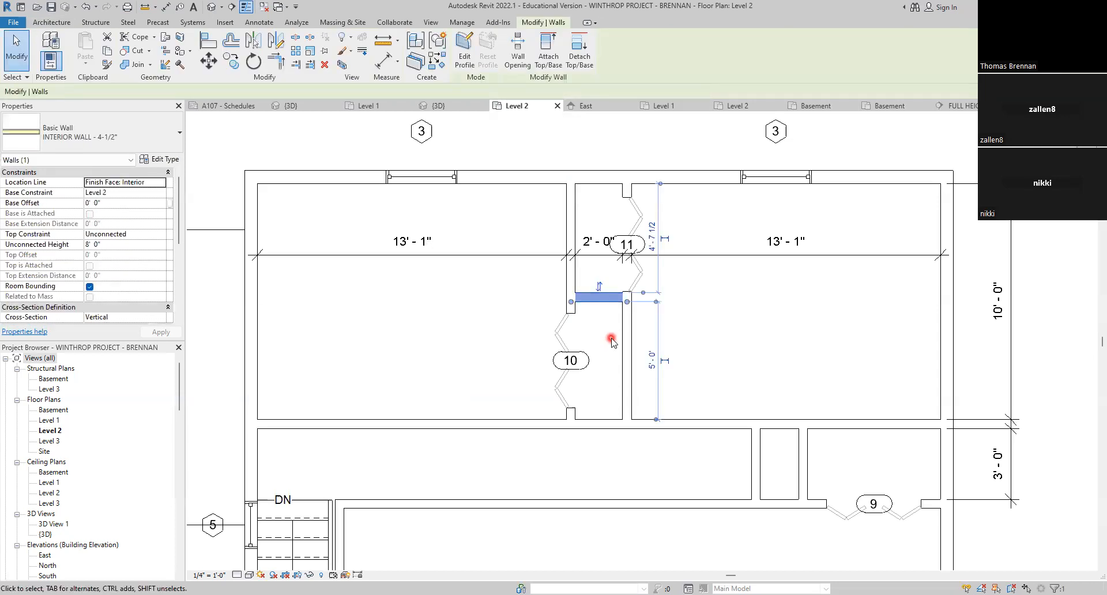
{"action": "key", "text": "Down"}
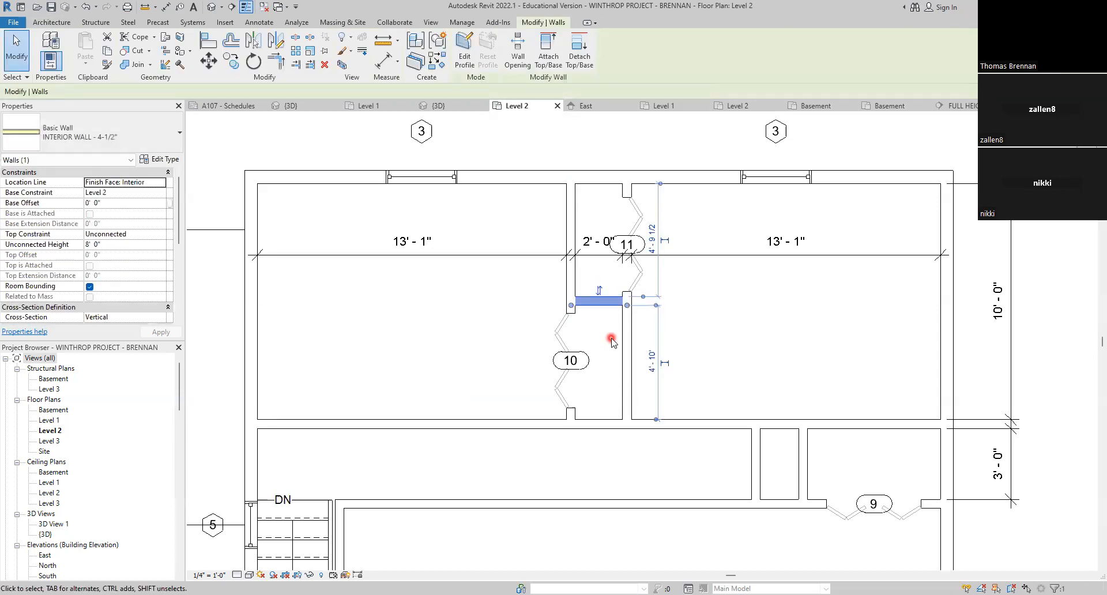
{"action": "scroll", "coordinate": [627, 332], "scroll_direction": "up", "scroll_amount": 3}
{"action": "key", "text": "Down"}
{"action": "scroll", "coordinate": [590, 339], "scroll_direction": "up", "scroll_amount": 2}
{"action": "key", "text": "Up"}
{"action": "key", "text": "Down"}
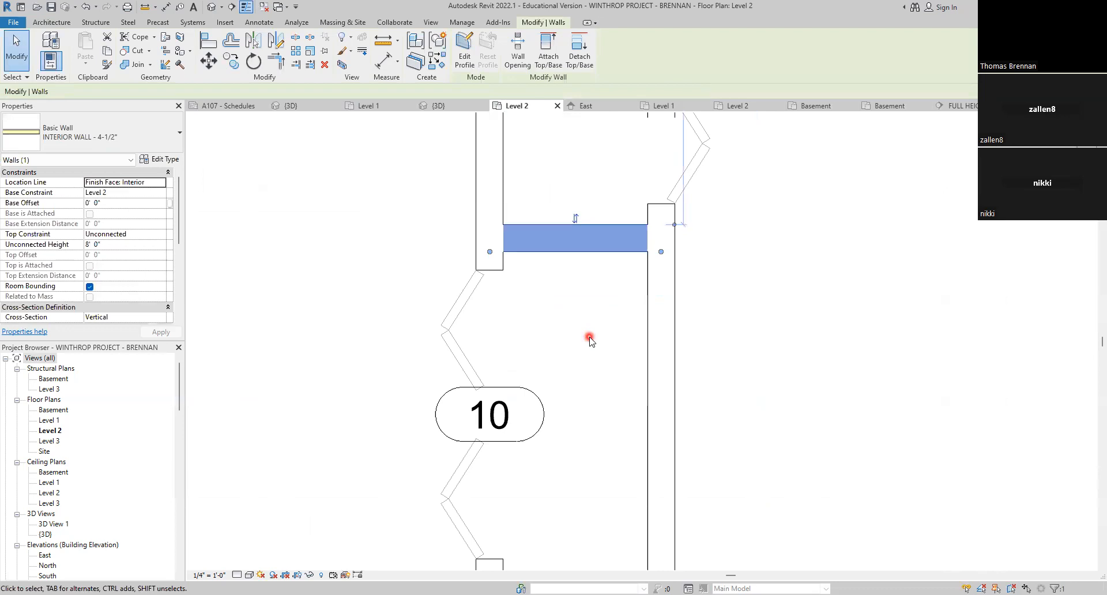
{"action": "middle_click_drag", "start_coordinate": [885, 328], "coordinate": [848, 454]}
{"action": "scroll", "coordinate": [836, 453], "scroll_direction": "down", "scroll_amount": 2}
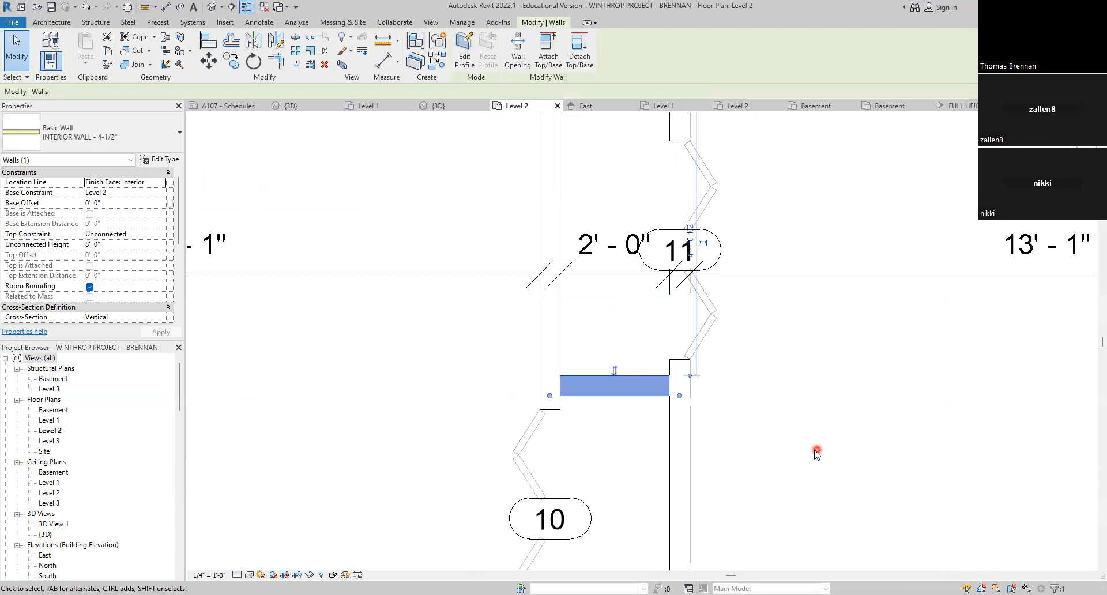
{"action": "scroll", "coordinate": [813, 449], "scroll_direction": "up", "scroll_amount": 1}
{"action": "key", "text": "Up"}
{"action": "key", "text": "Up"}
{"action": "key", "text": "Up"}
{"action": "scroll", "coordinate": [763, 425], "scroll_direction": "up", "scroll_amount": 2}
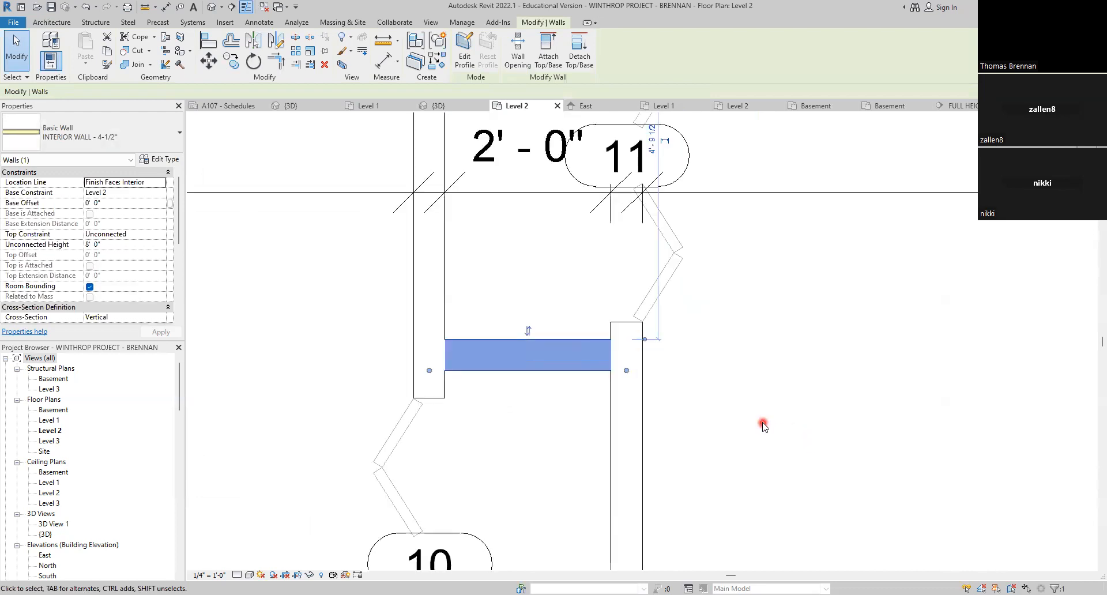
{"action": "key", "text": "Down"}
{"action": "left_click", "coordinate": [743, 453]}
Step: Renumber the tag of the bifold door in the narrow north closet's west wall as 11
{"action": "scroll", "coordinate": [731, 452], "scroll_direction": "down", "scroll_amount": 4}
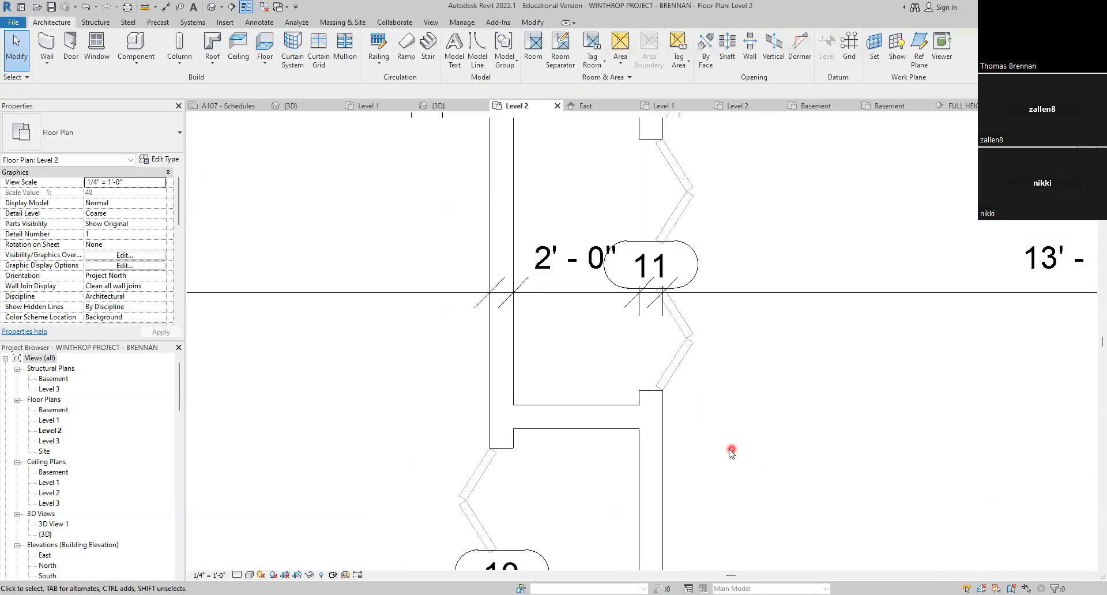
{"action": "middle_click_drag", "start_coordinate": [729, 450], "coordinate": [732, 302]}
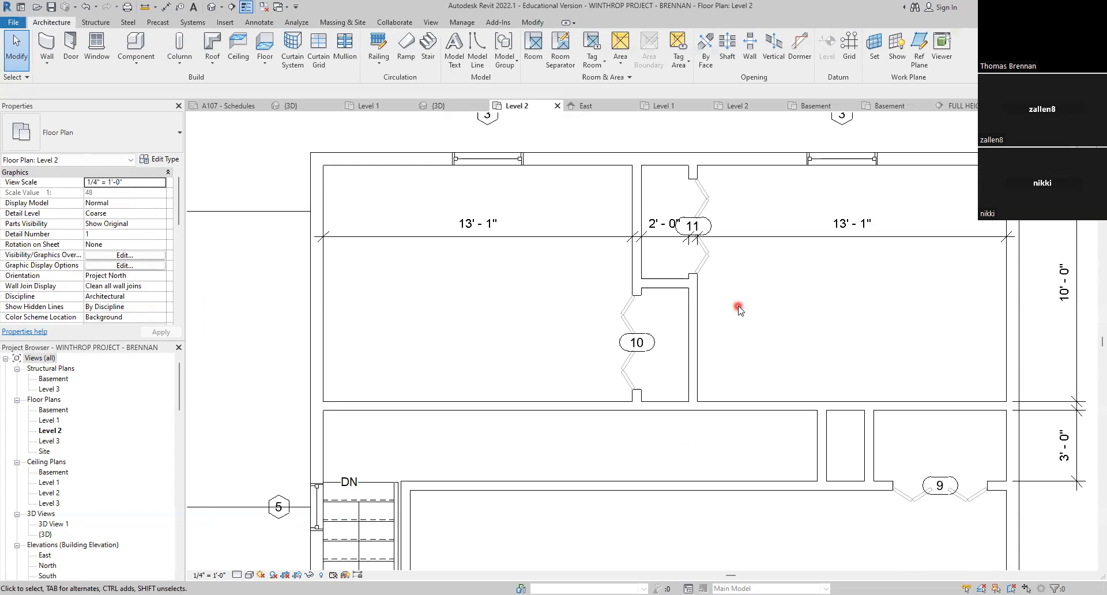
{"action": "scroll", "coordinate": [637, 348], "scroll_direction": "up", "scroll_amount": 5}
{"action": "left_click", "coordinate": [644, 350]}
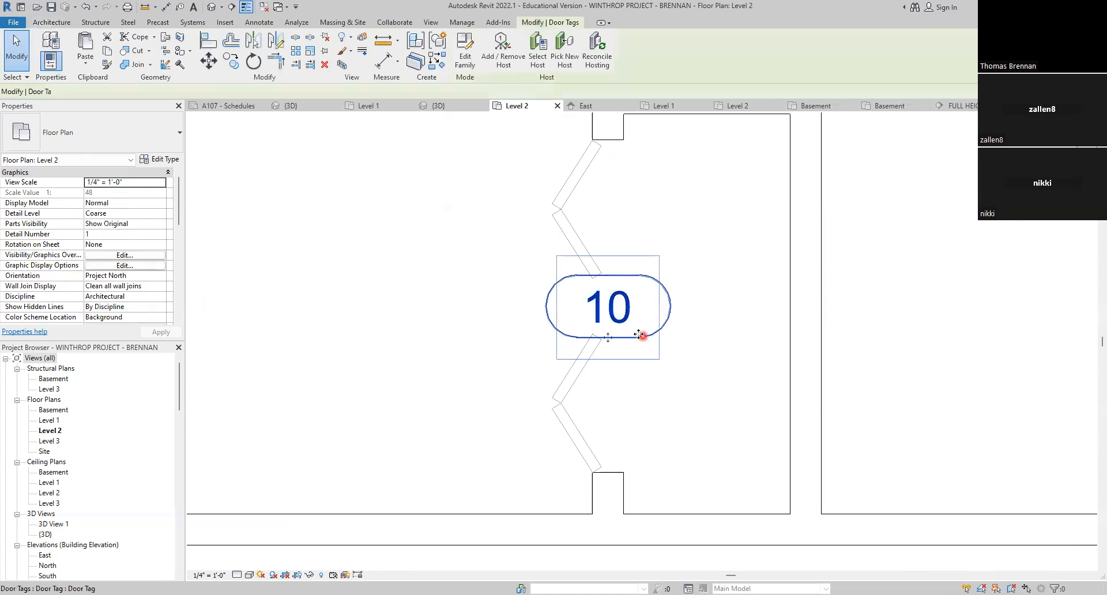
{"action": "left_click", "coordinate": [628, 322]}
{"action": "type", "text": "11"}
{"action": "key", "text": "Return"}
{"action": "left_click", "coordinate": [828, 334]}
Step: Renumber the tag of the bifold door in the narrow north closet's east wall as 12
{"action": "scroll", "coordinate": [785, 297], "scroll_direction": "down", "scroll_amount": 4}
{"action": "scroll", "coordinate": [776, 313], "scroll_direction": "up", "scroll_amount": 4}
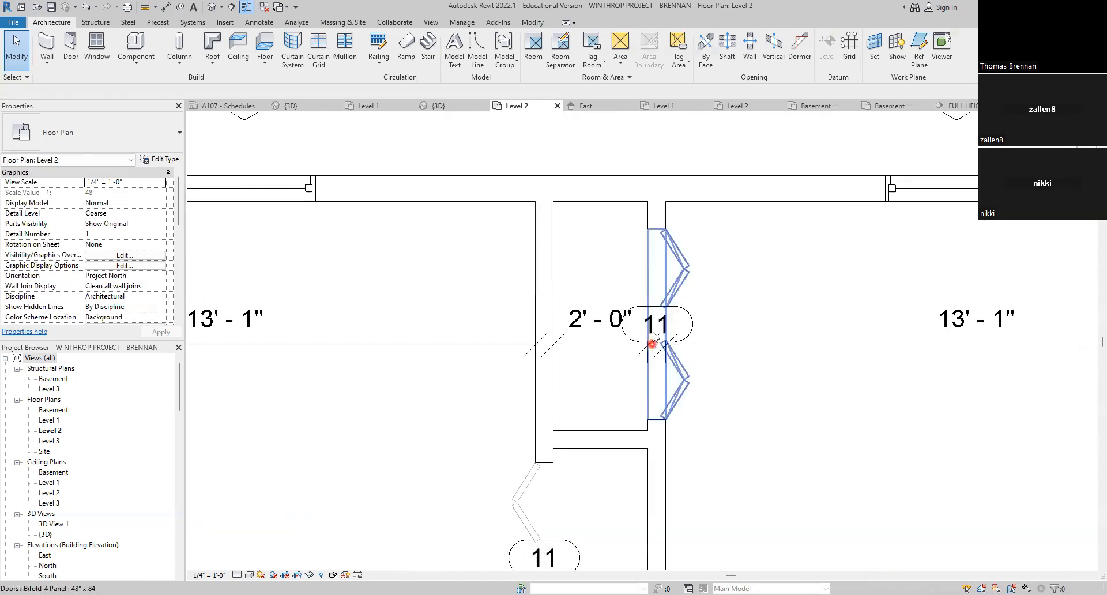
{"action": "scroll", "coordinate": [657, 331], "scroll_direction": "up", "scroll_amount": 3}
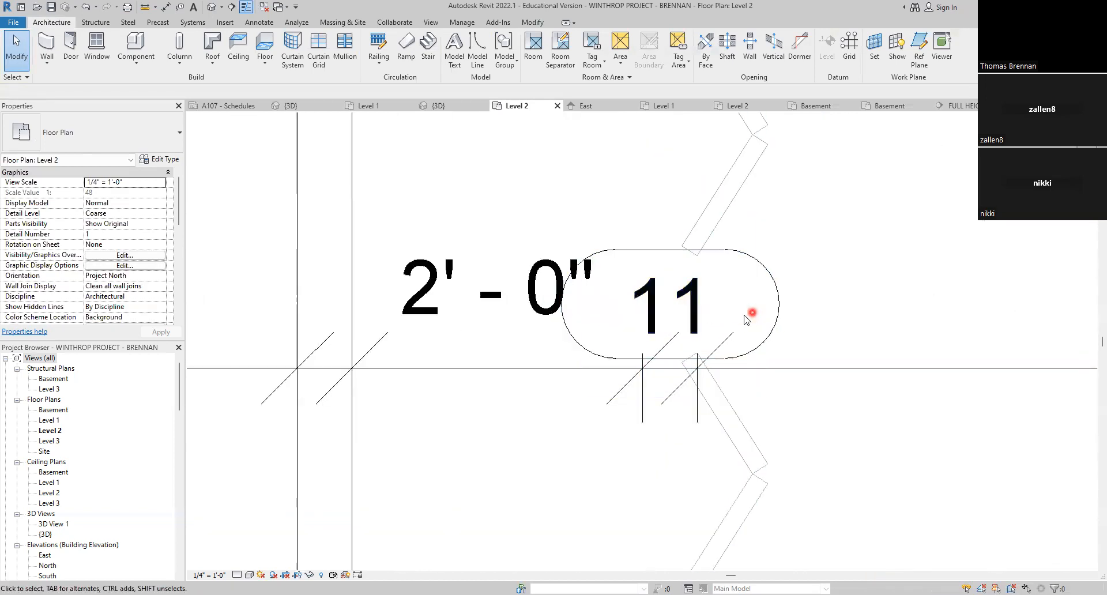
{"action": "left_click", "coordinate": [652, 324]}
{"action": "left_click", "coordinate": [652, 324]}
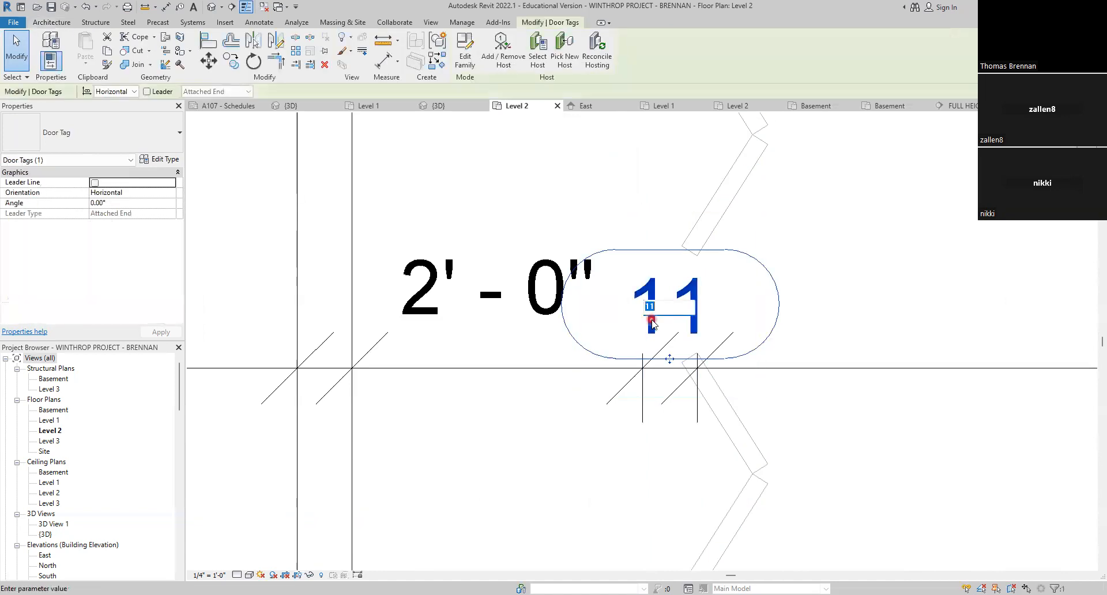
{"action": "type", "text": "12"}
{"action": "key", "text": "Return"}
{"action": "left_click", "coordinate": [926, 374]}
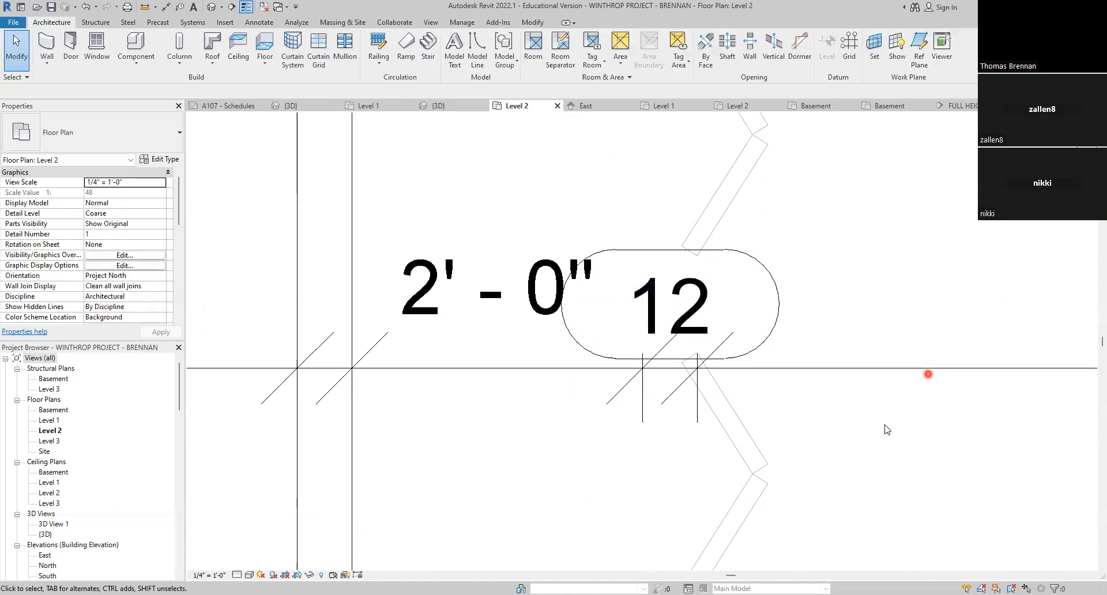
{"action": "scroll", "coordinate": [884, 423], "scroll_direction": "down", "scroll_amount": 2}
{"action": "scroll", "coordinate": [883, 424], "scroll_direction": "down", "scroll_amount": 3}
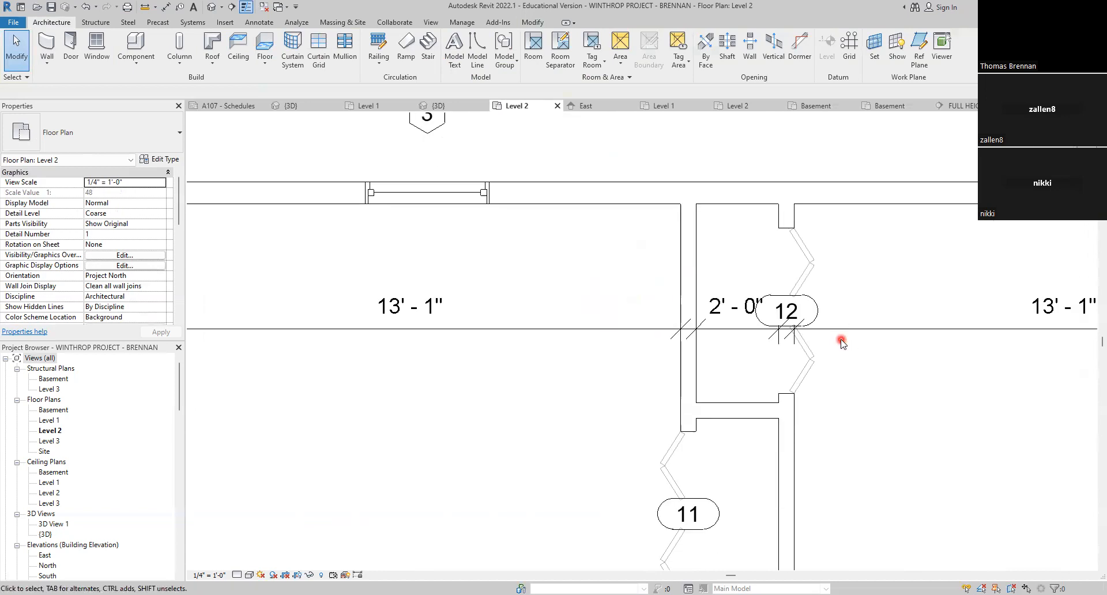
{"action": "scroll", "coordinate": [841, 343], "scroll_direction": "down", "scroll_amount": 4}
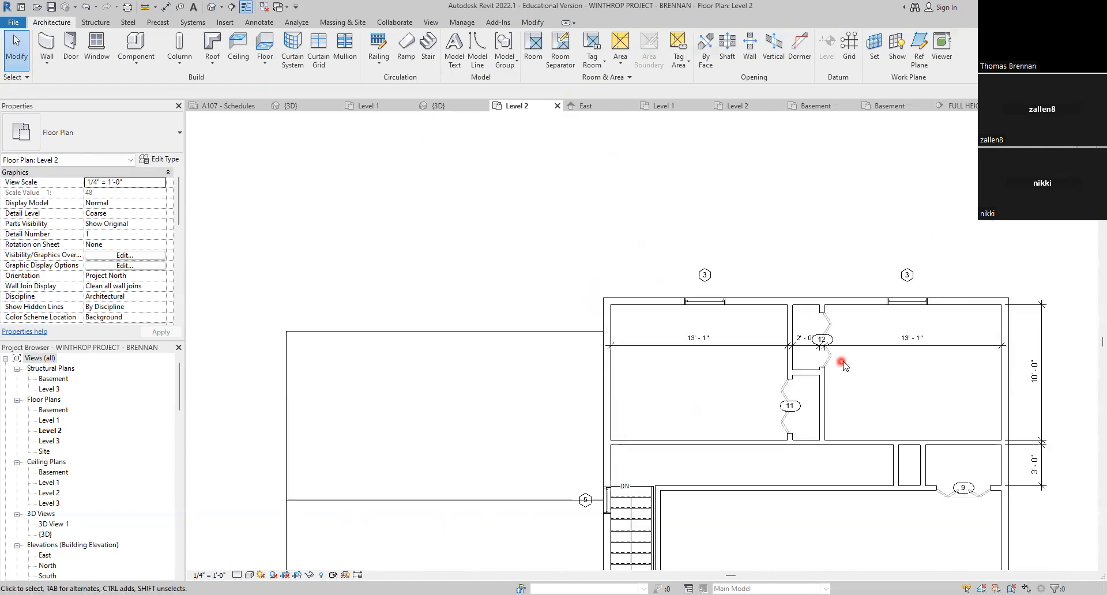
Step: Place two tagged 36" x 80" Single-Flush doors in the hallway's north wall, one on each side of the closet, hinged nearest it and swinging into the rooms
{"action": "scroll", "coordinate": [765, 365], "scroll_direction": "up", "scroll_amount": 2}
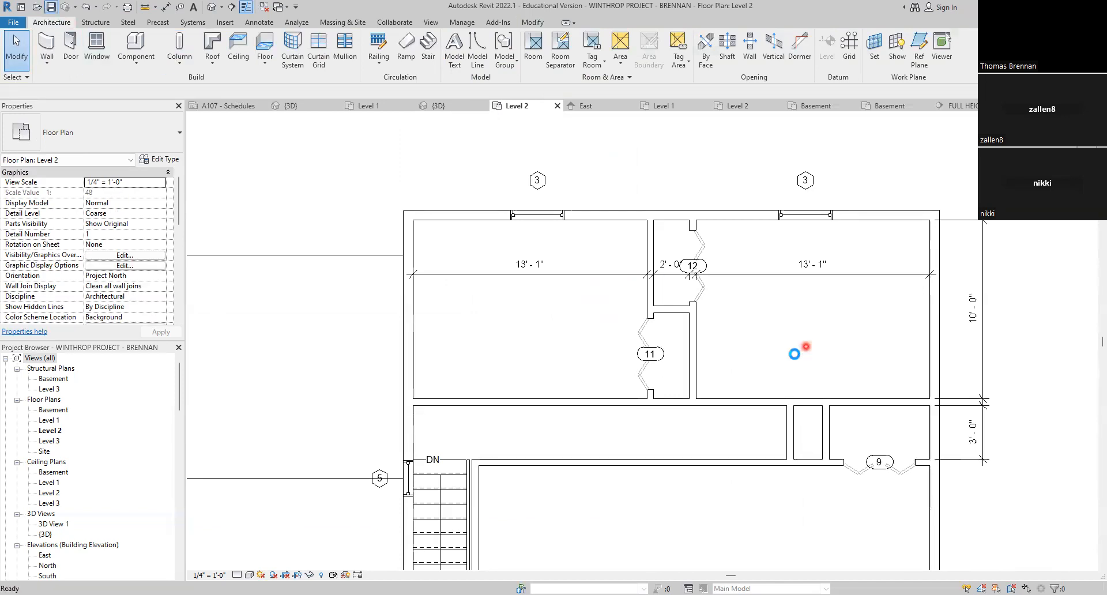
{"action": "middle_click_drag", "start_coordinate": [789, 312], "coordinate": [773, 181]}
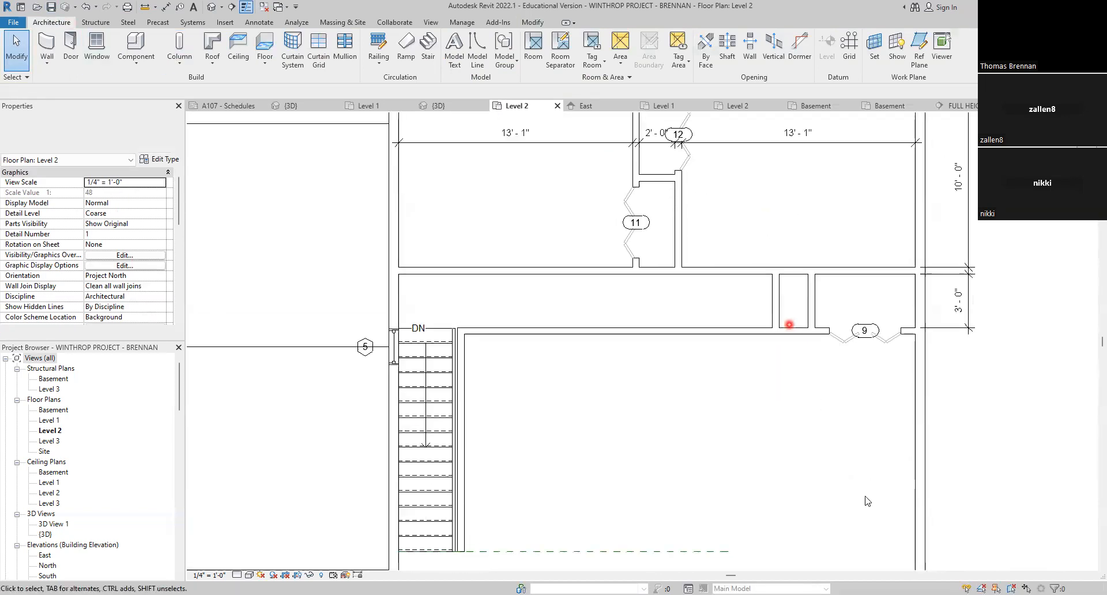
{"action": "scroll", "coordinate": [837, 425], "scroll_direction": "up", "scroll_amount": 1}
{"action": "middle_click_drag", "start_coordinate": [827, 422], "coordinate": [724, 415]}
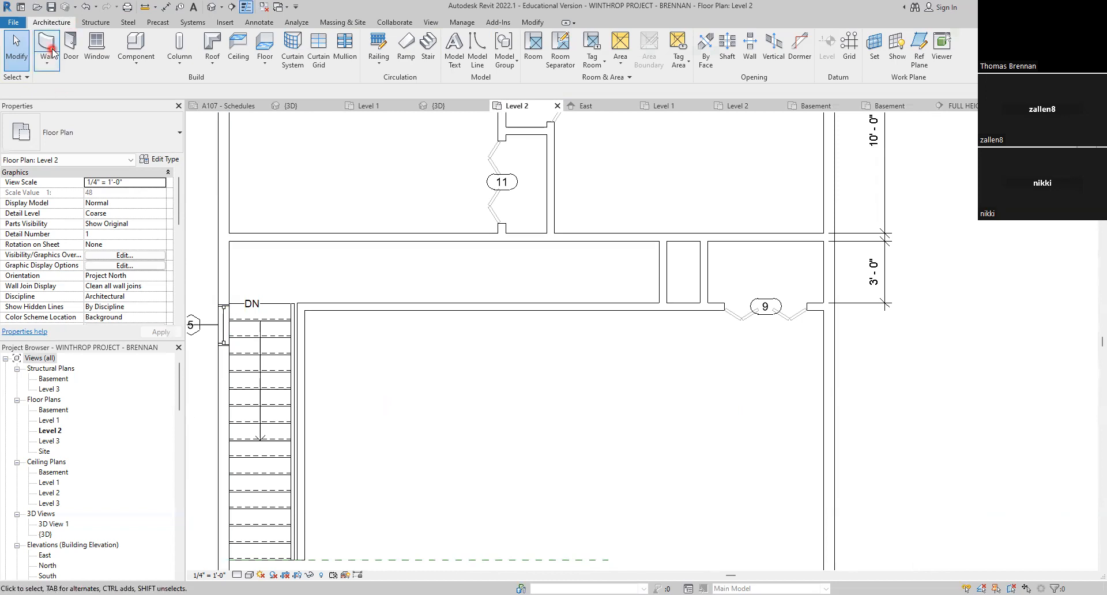
{"action": "left_click", "coordinate": [69, 50]}
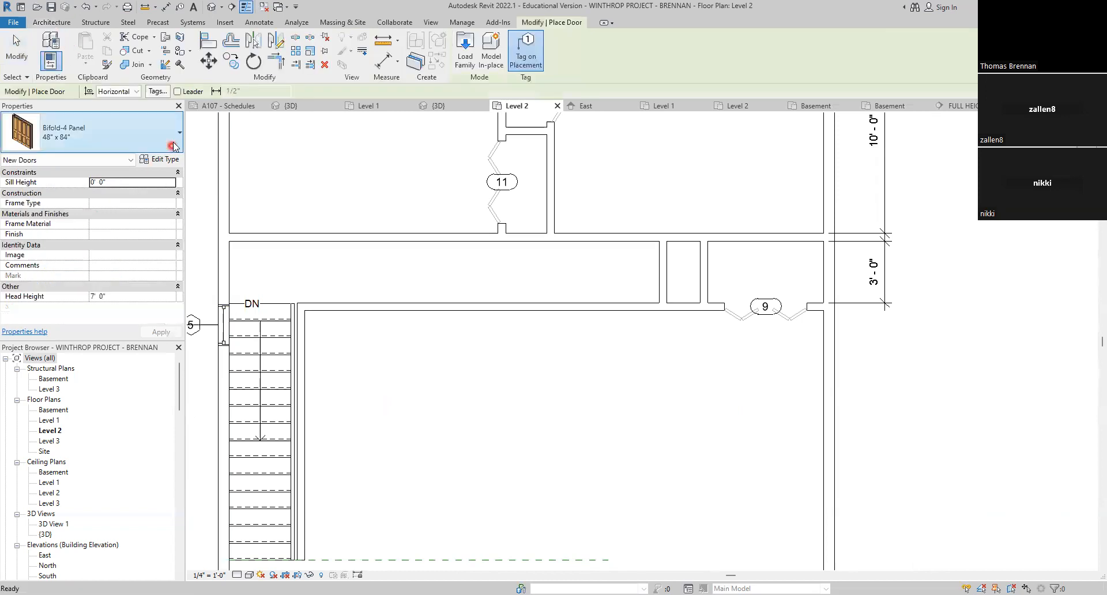
{"action": "left_click", "coordinate": [173, 143]}
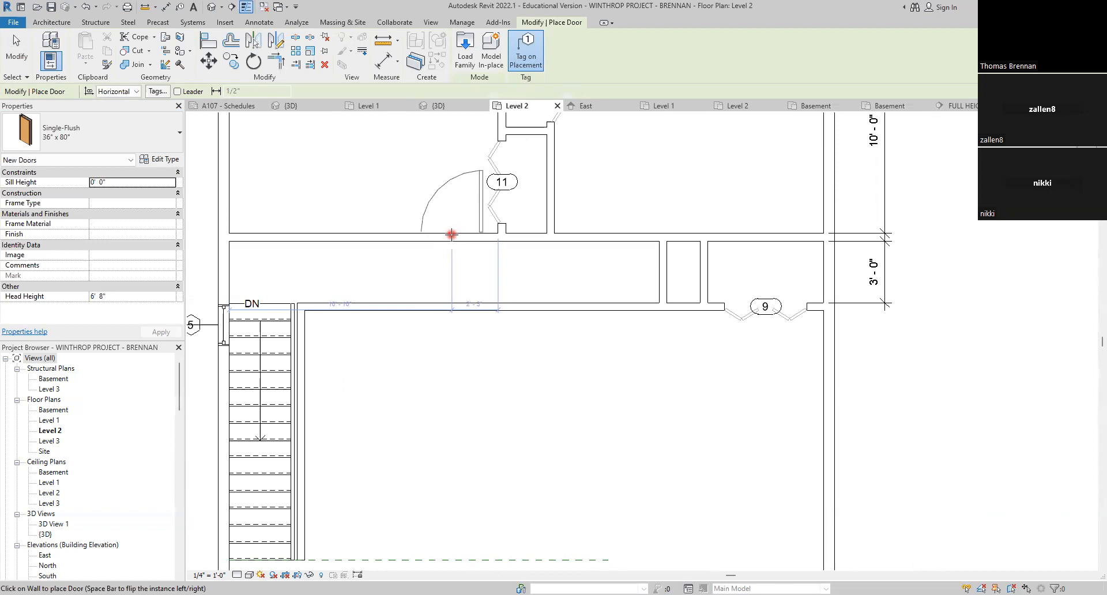
{"action": "left_click", "coordinate": [451, 234]}
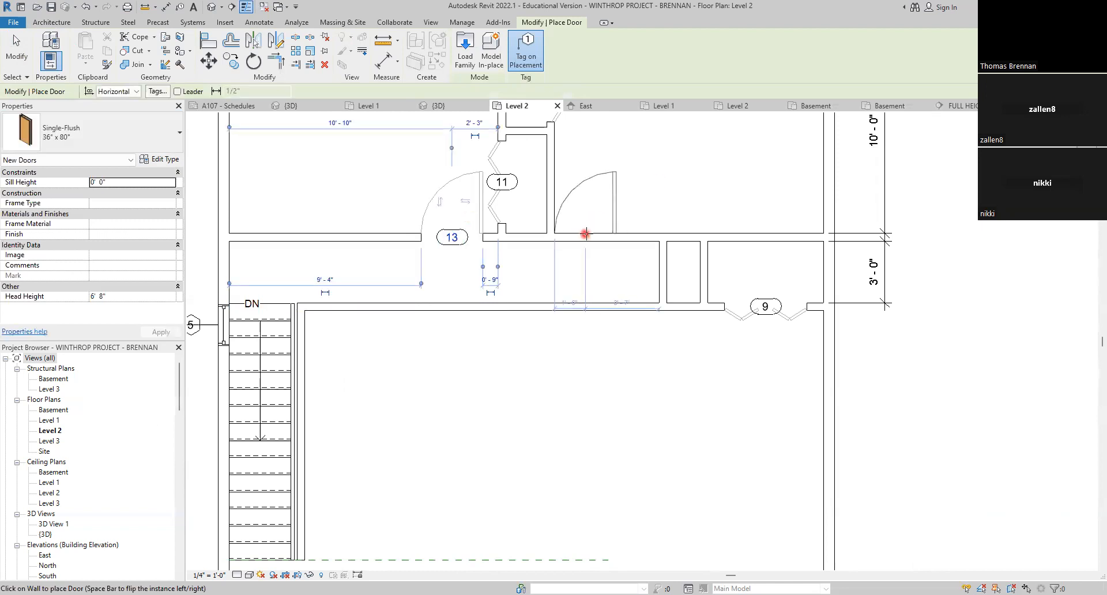
{"action": "key", "text": "space"}
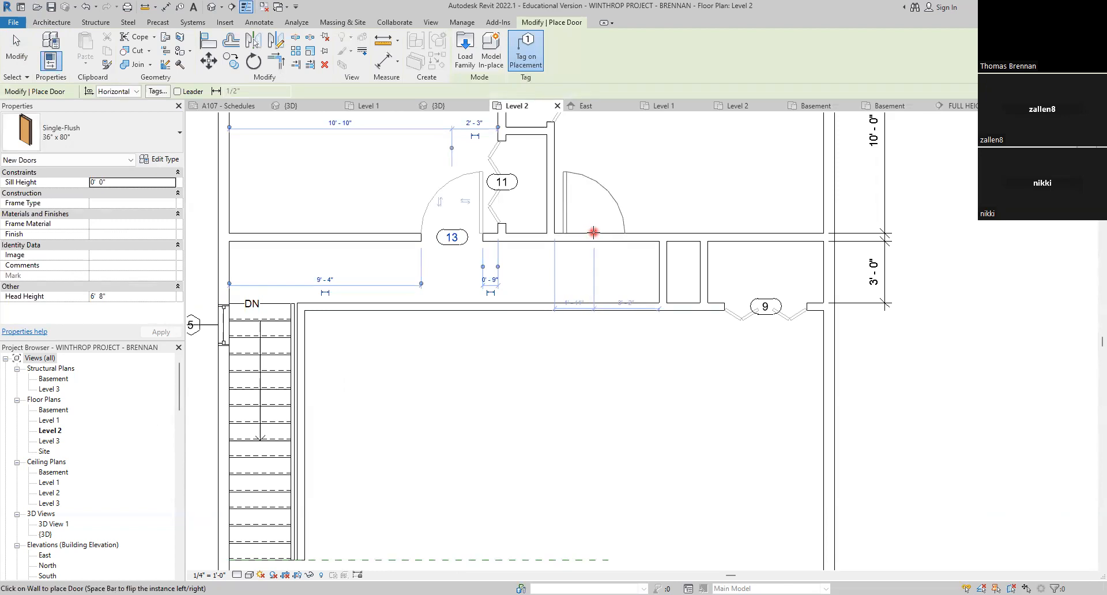
{"action": "left_click", "coordinate": [593, 232]}
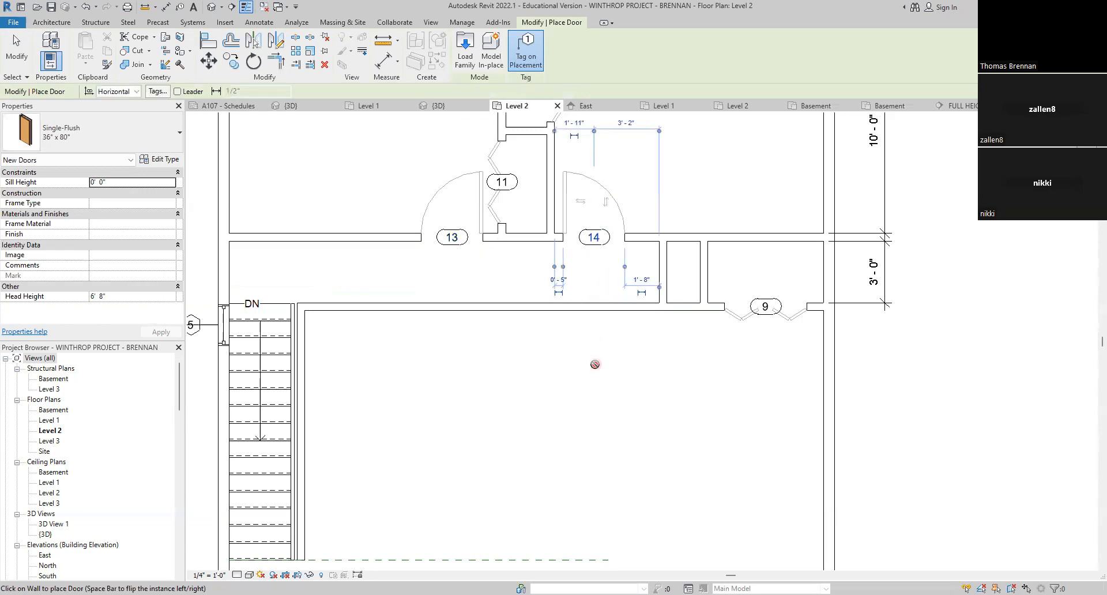
{"action": "key", "text": "Escape"}
{"action": "key", "text": "Escape"}
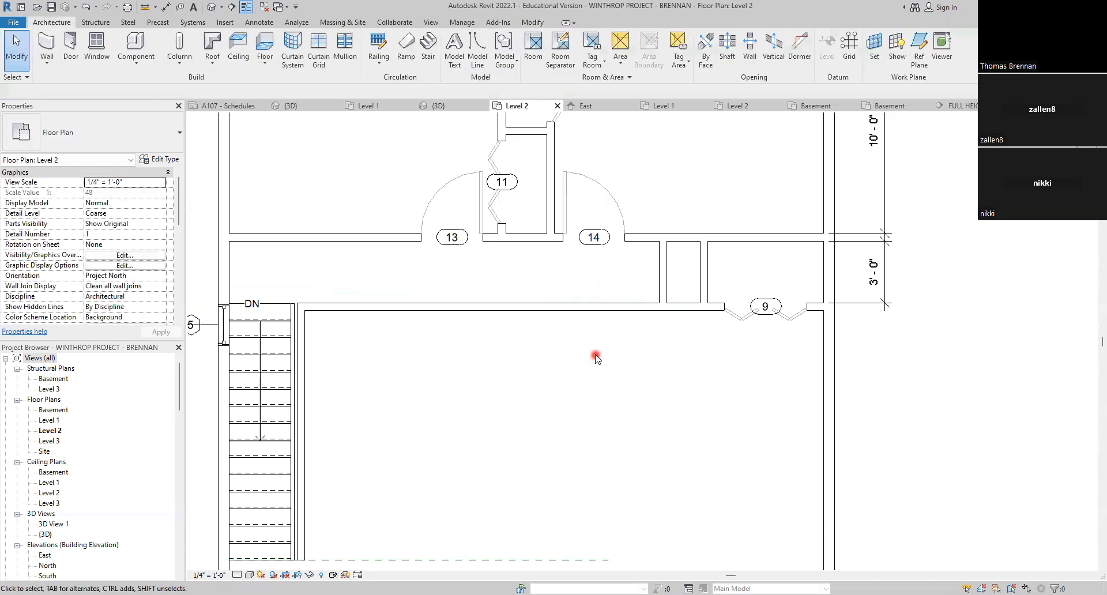
Step: Renumber the tag of the northwest room's single-flush door as 9
{"action": "left_click", "coordinate": [454, 239]}
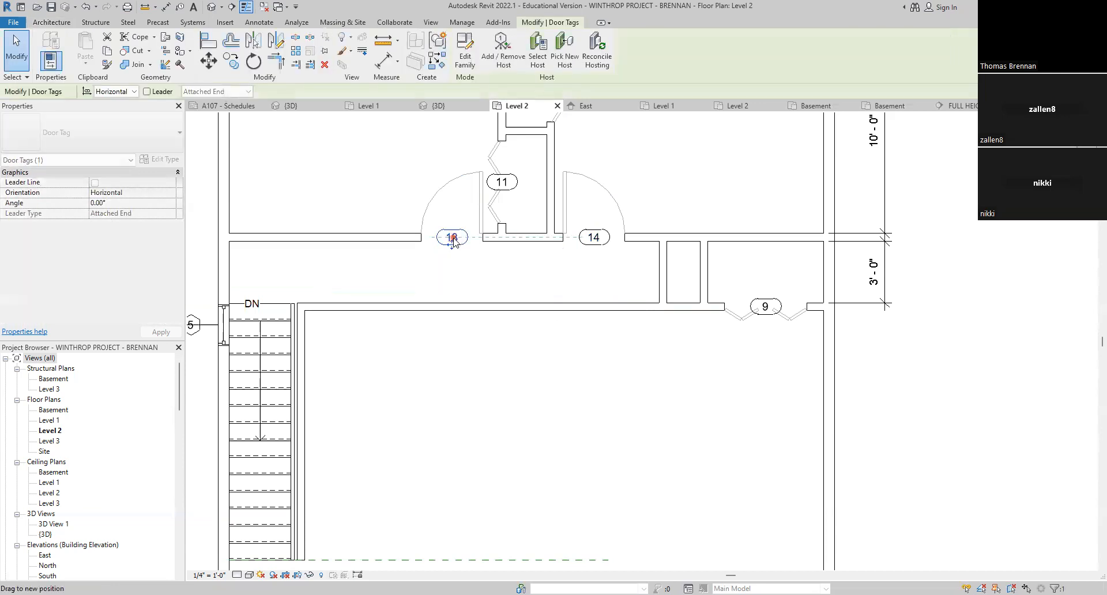
{"action": "left_click", "coordinate": [455, 238]}
{"action": "key", "text": "BackSpace"}
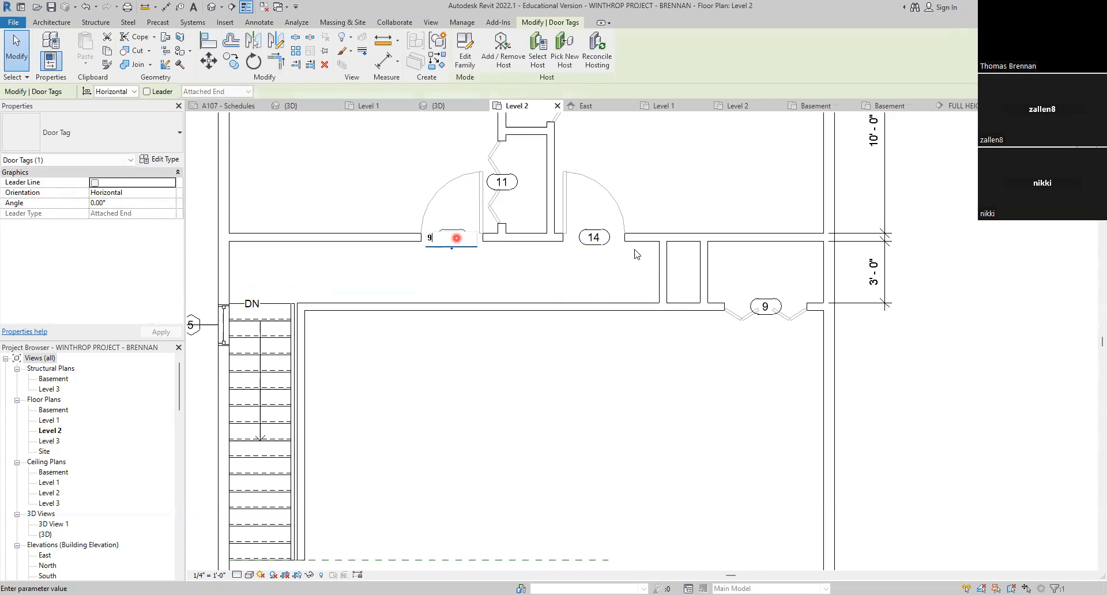
{"action": "left_click", "coordinate": [634, 250]}
{"action": "left_click", "coordinate": [627, 404]}
Step: Renumber the tag of the northeast room's single-flush door as 10
{"action": "scroll", "coordinate": [594, 245], "scroll_direction": "up", "scroll_amount": 5}
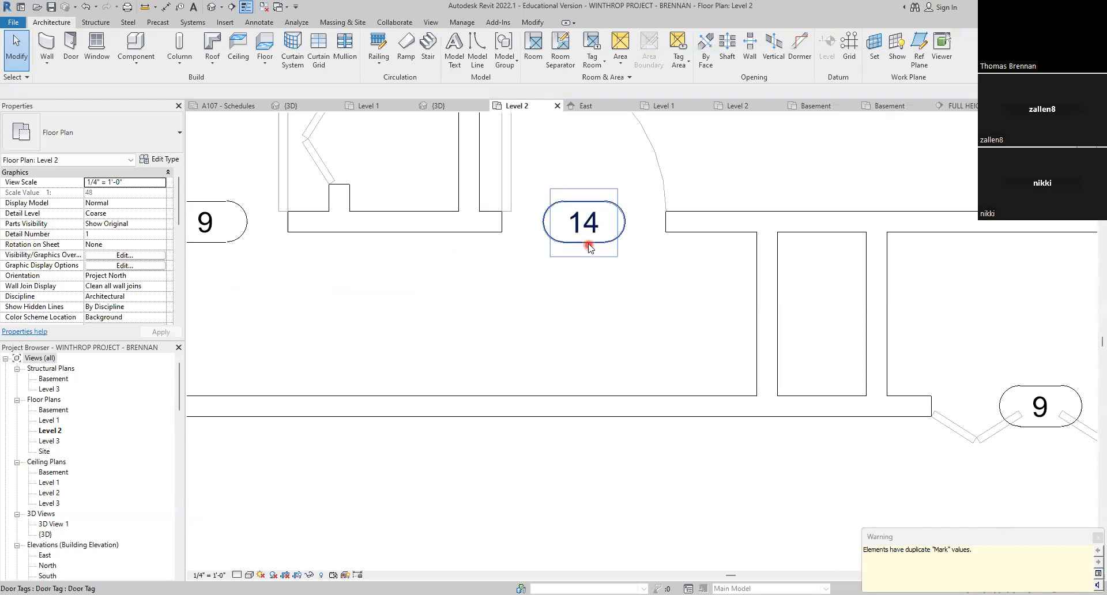
{"action": "left_click", "coordinate": [589, 248]}
{"action": "left_click", "coordinate": [596, 224]}
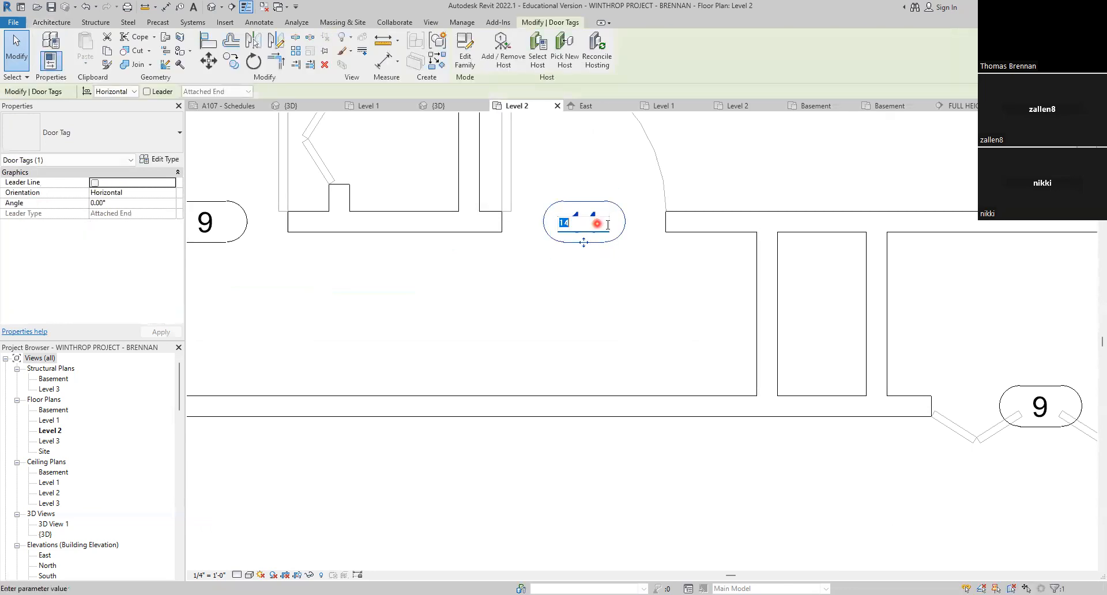
{"action": "type", "text": "10"}
{"action": "left_click", "coordinate": [614, 225]}
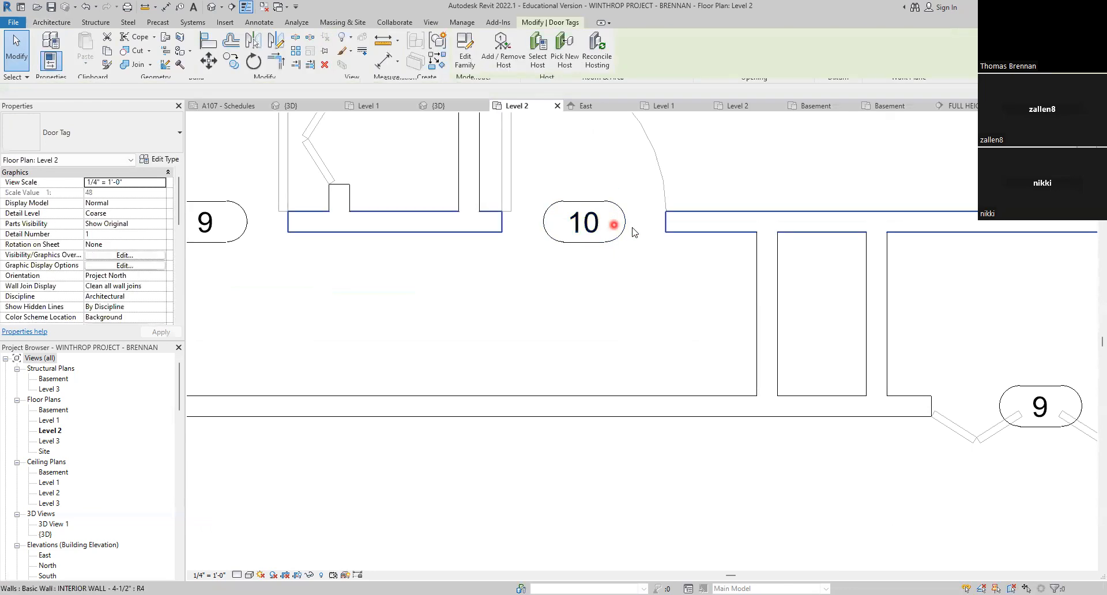
Step: Renumber the tag of the bifold door in the hallway's east-end closet as 13
{"action": "scroll", "coordinate": [587, 316], "scroll_direction": "down", "scroll_amount": 5}
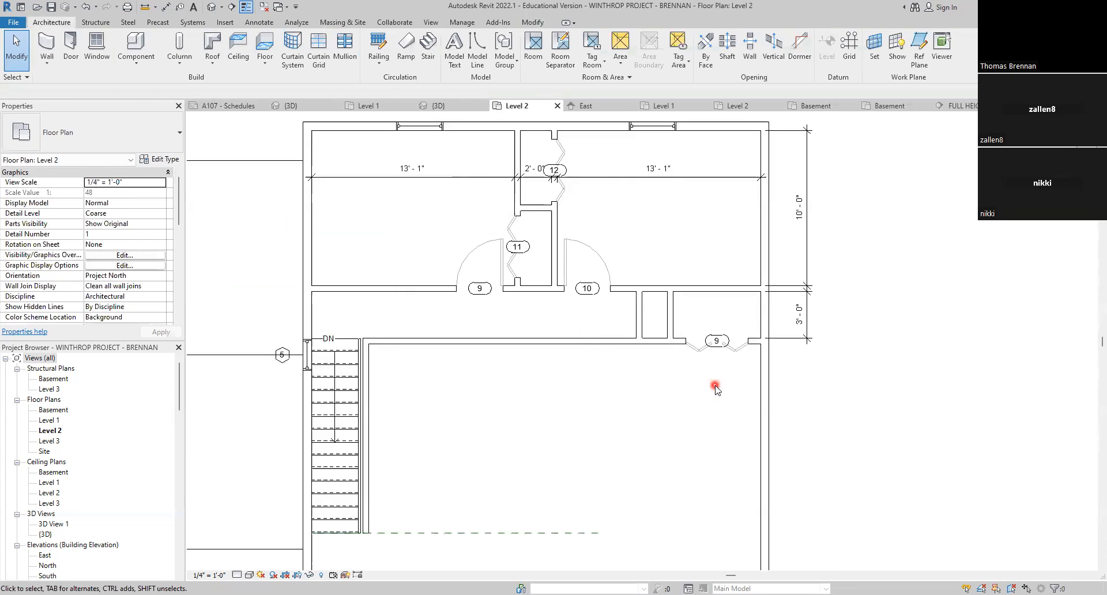
{"action": "scroll", "coordinate": [715, 388], "scroll_direction": "up", "scroll_amount": 6}
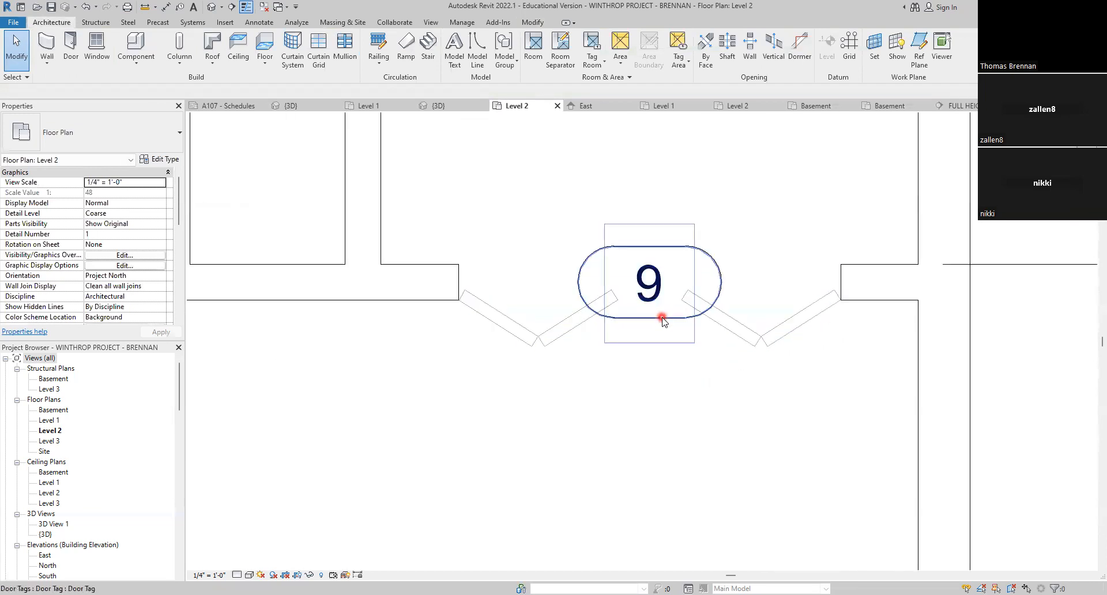
{"action": "left_click", "coordinate": [661, 319]}
{"action": "left_click", "coordinate": [651, 315]}
{"action": "type", "text": "13"}
{"action": "key", "text": "Return"}
{"action": "left_click", "coordinate": [744, 445]}
{"action": "scroll", "coordinate": [741, 446], "scroll_direction": "down", "scroll_amount": 6}
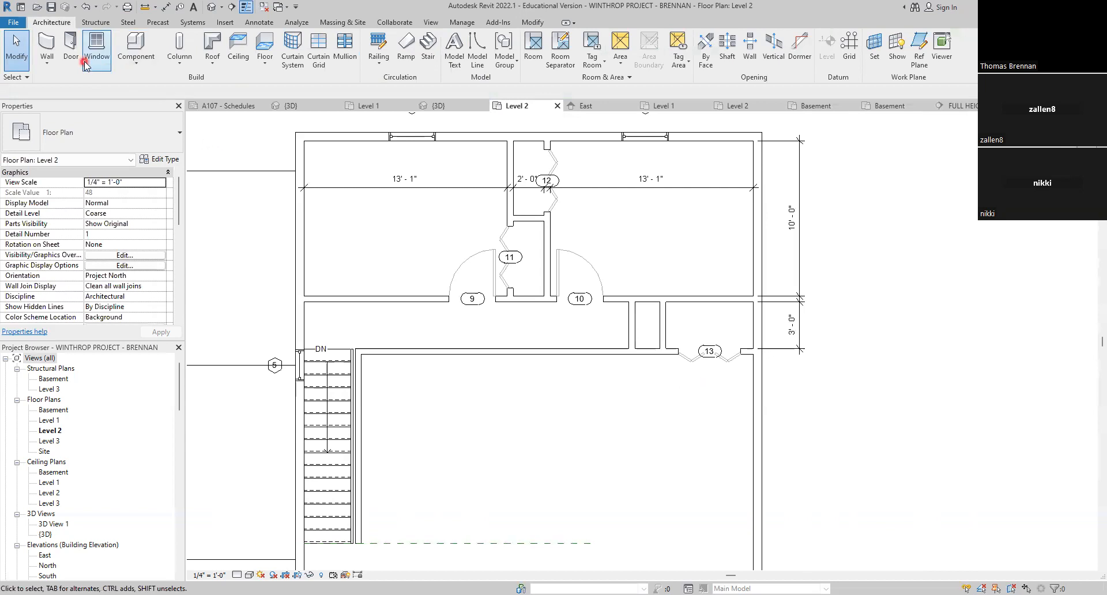
Step: Place a tagged 24" x 80" Single-Flush door in the west wall of the small hallway closet, swinging into the hallway
{"action": "left_click", "coordinate": [71, 49]}
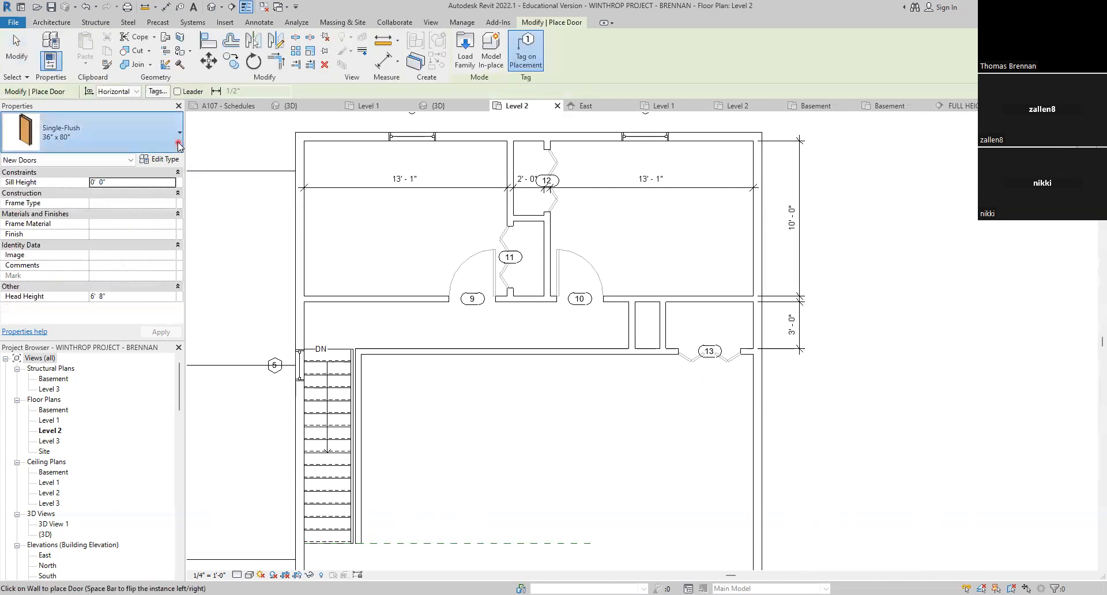
{"action": "left_click", "coordinate": [179, 144]}
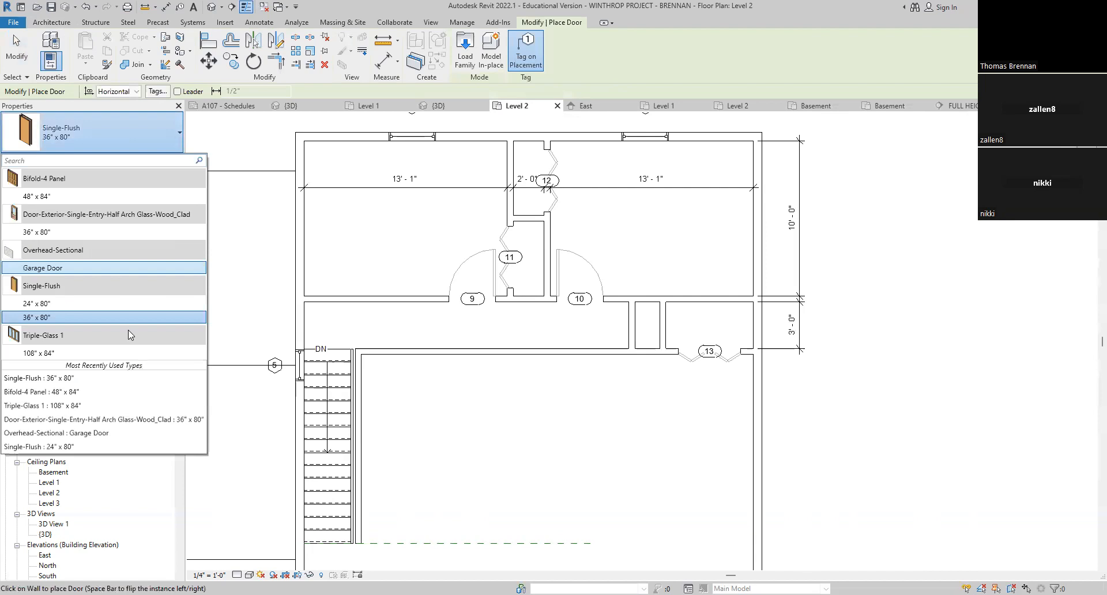
{"action": "left_click", "coordinate": [90, 446]}
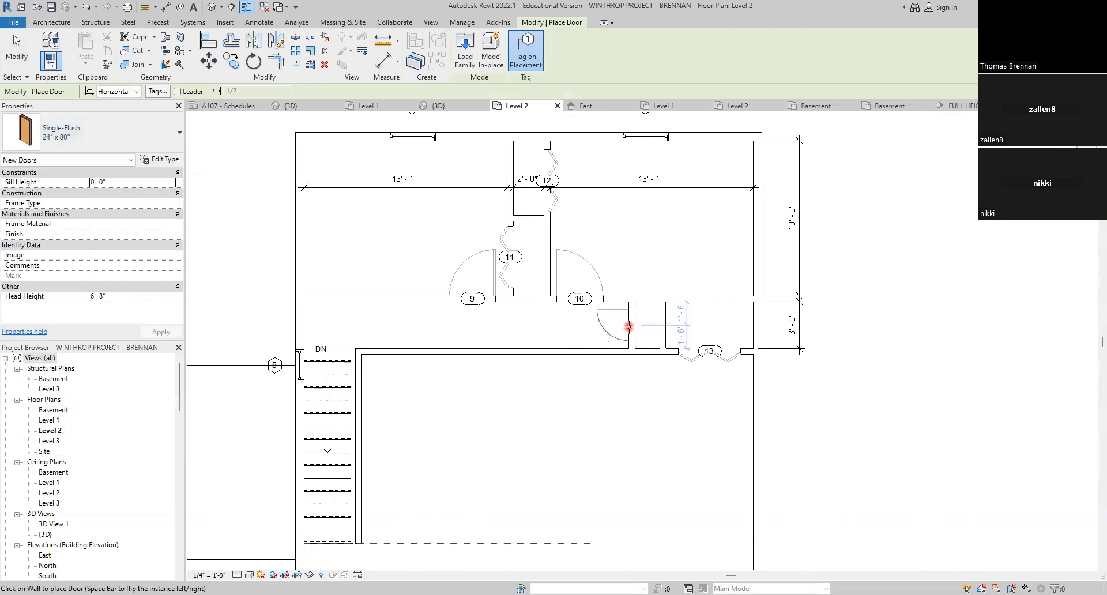
{"action": "left_click", "coordinate": [628, 326]}
{"action": "key", "text": "Escape"}
{"action": "key", "text": "Escape"}
{"action": "scroll", "coordinate": [634, 392], "scroll_direction": "down", "scroll_amount": 1}
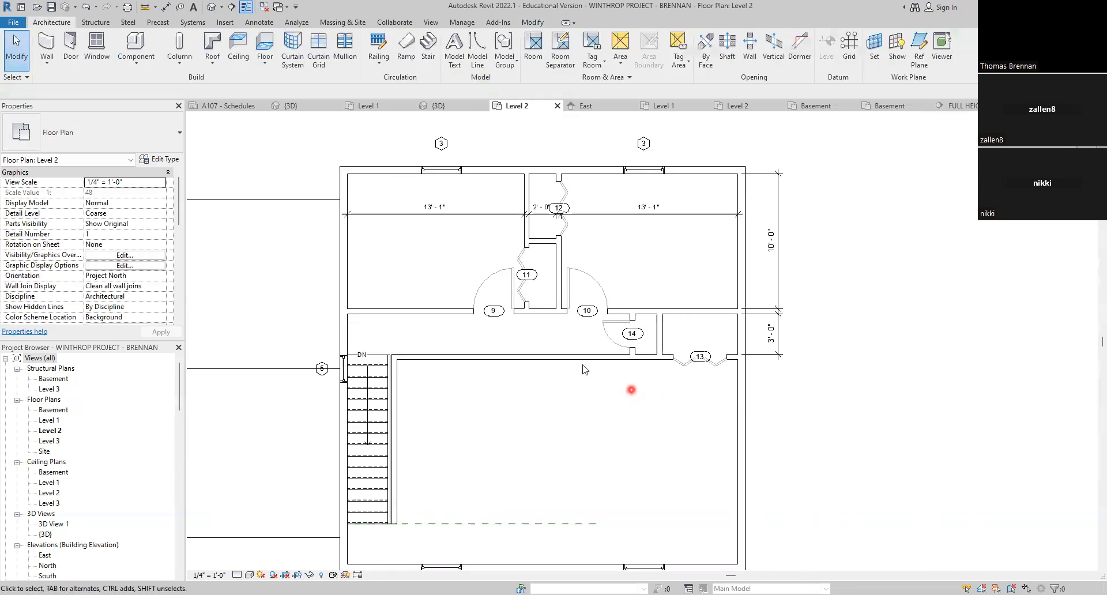
{"action": "left_click", "coordinate": [639, 520]}
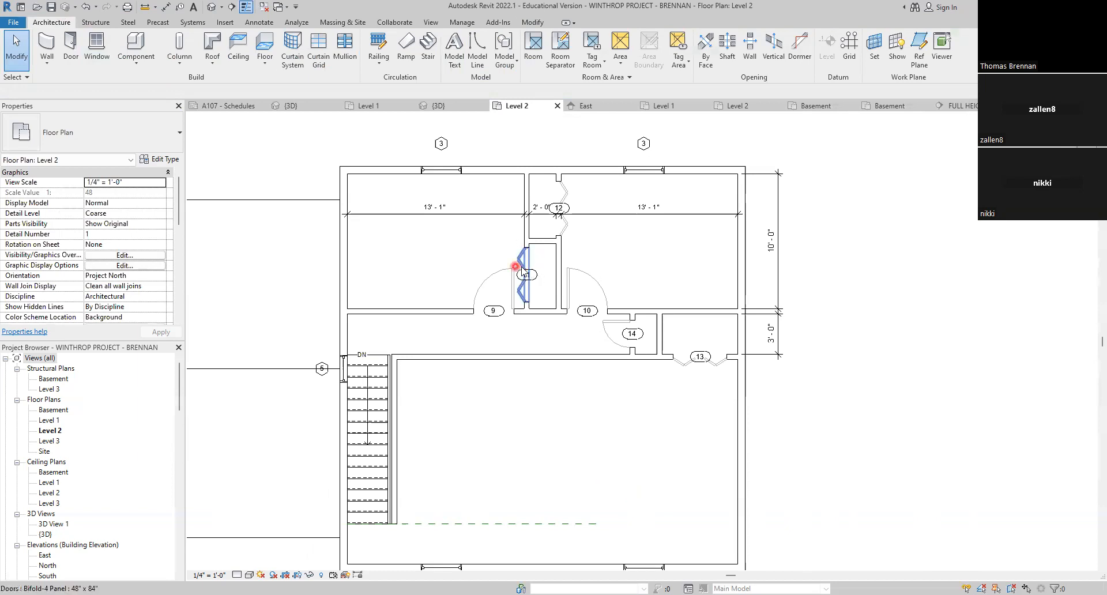
{"action": "left_click", "coordinate": [542, 243]}
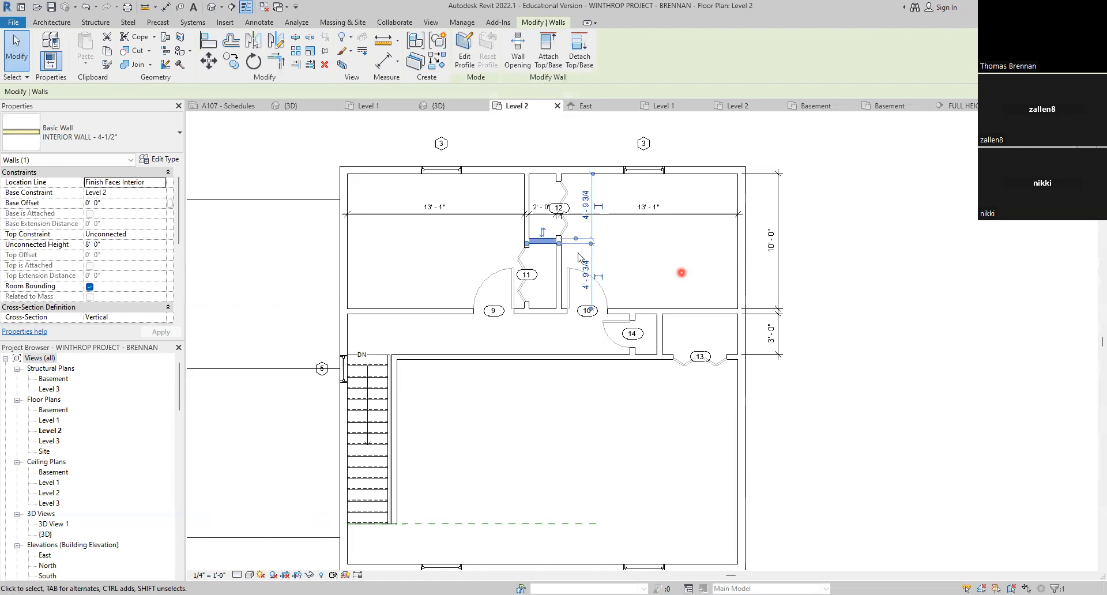
{"action": "left_click", "coordinate": [271, 243]}
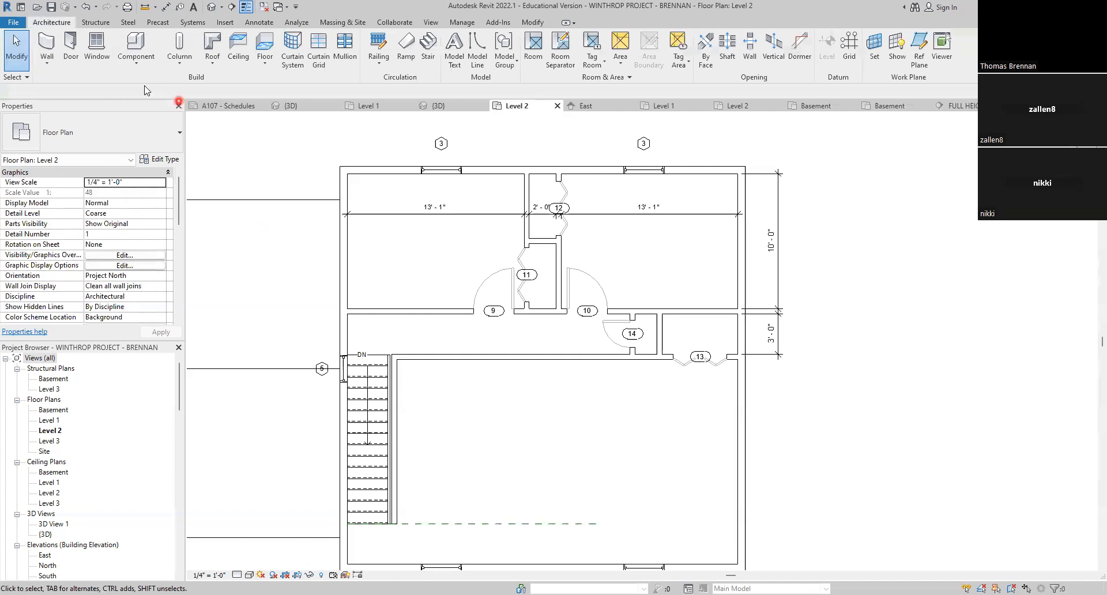
{"action": "left_click", "coordinate": [72, 56]}
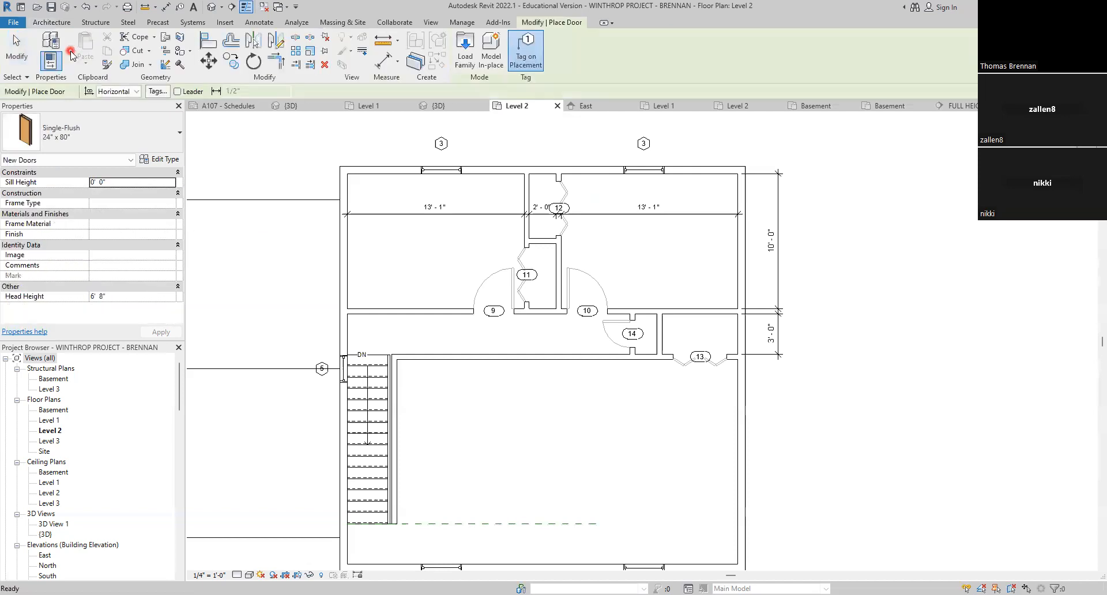
{"action": "left_click", "coordinate": [179, 145]}
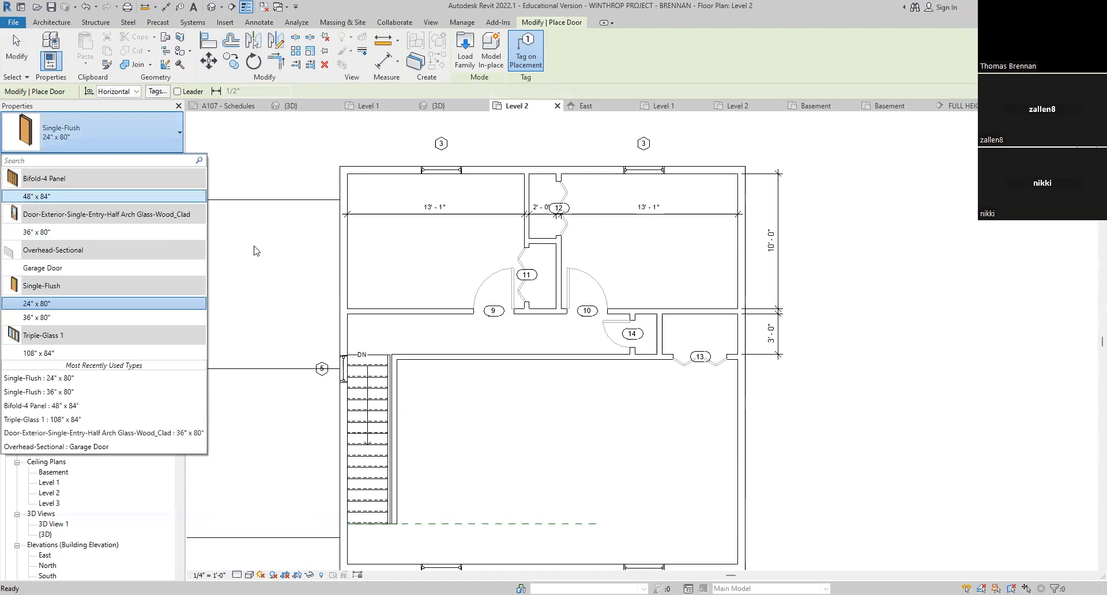
{"action": "key", "text": "Escape"}
{"action": "key", "text": "Escape"}
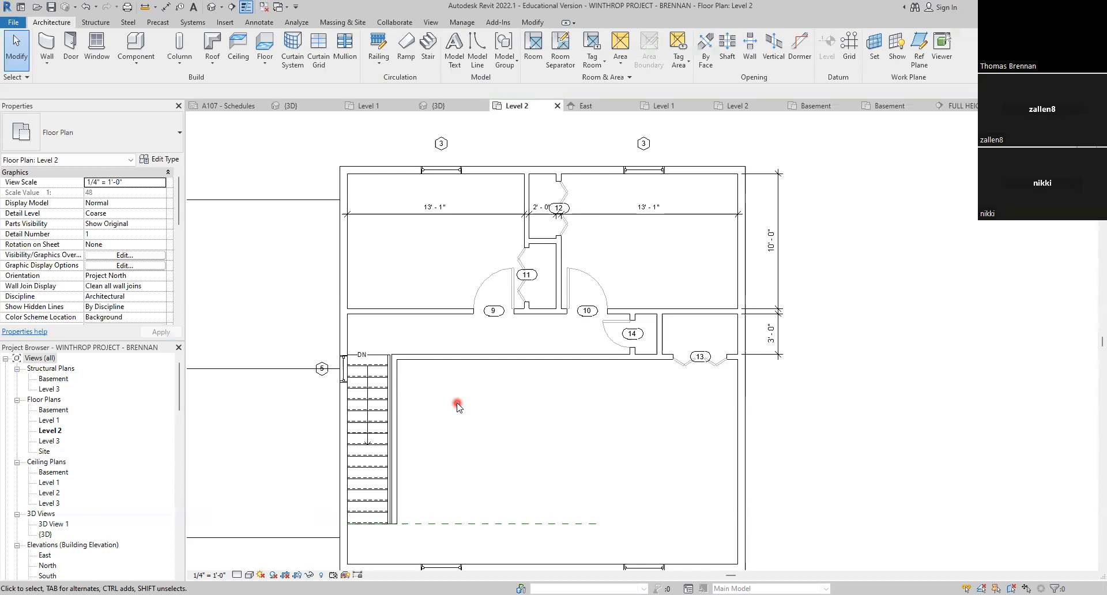
Step: Add an aligned dimension from the hallway's south wall to the south exterior wall, placed outside the building's east side
{"action": "left_click", "coordinate": [166, 7]}
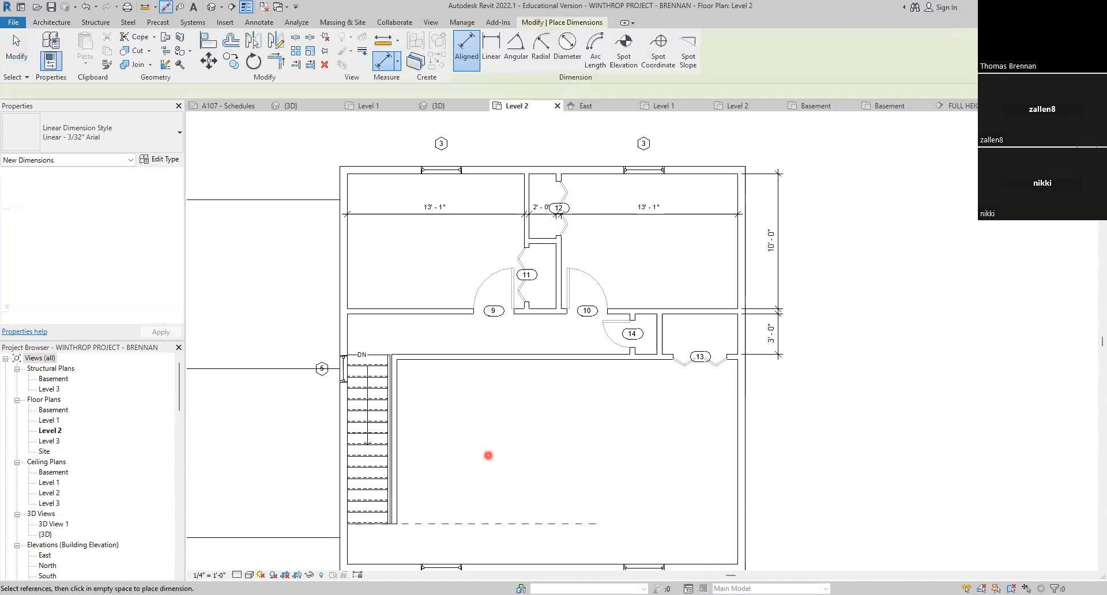
{"action": "left_click", "coordinate": [640, 360]}
{"action": "left_click", "coordinate": [704, 564]}
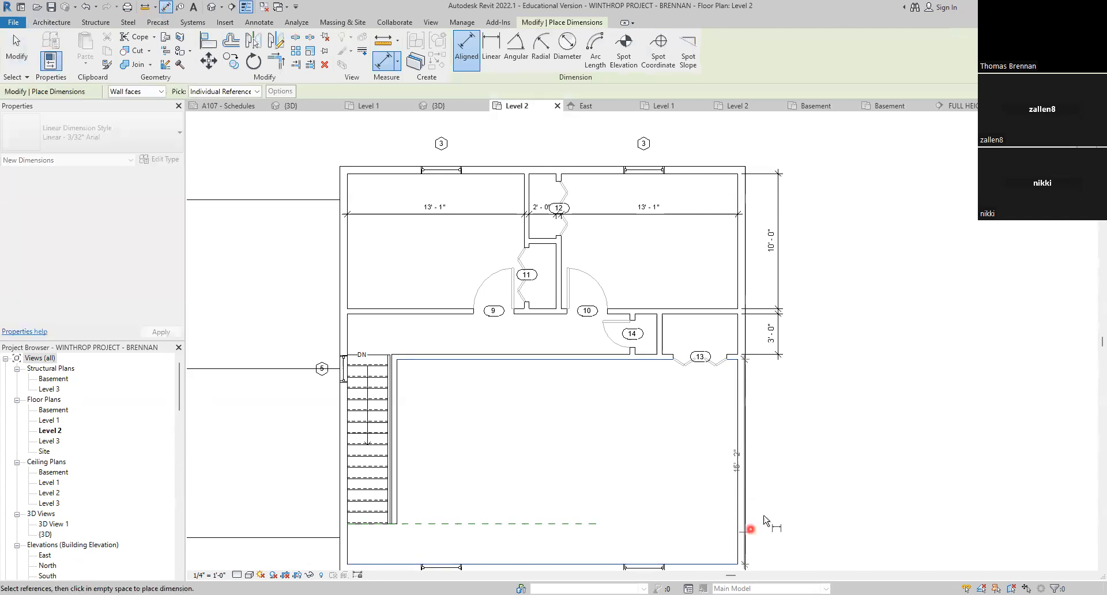
{"action": "left_click", "coordinate": [781, 506]}
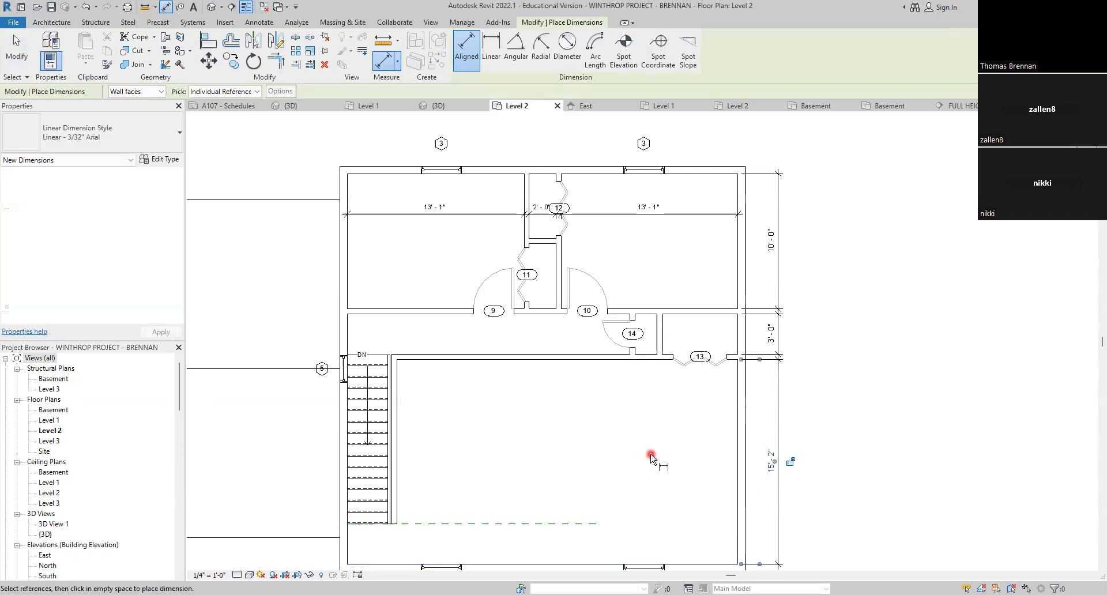
{"action": "key", "text": "Escape"}
{"action": "key", "text": "Escape"}
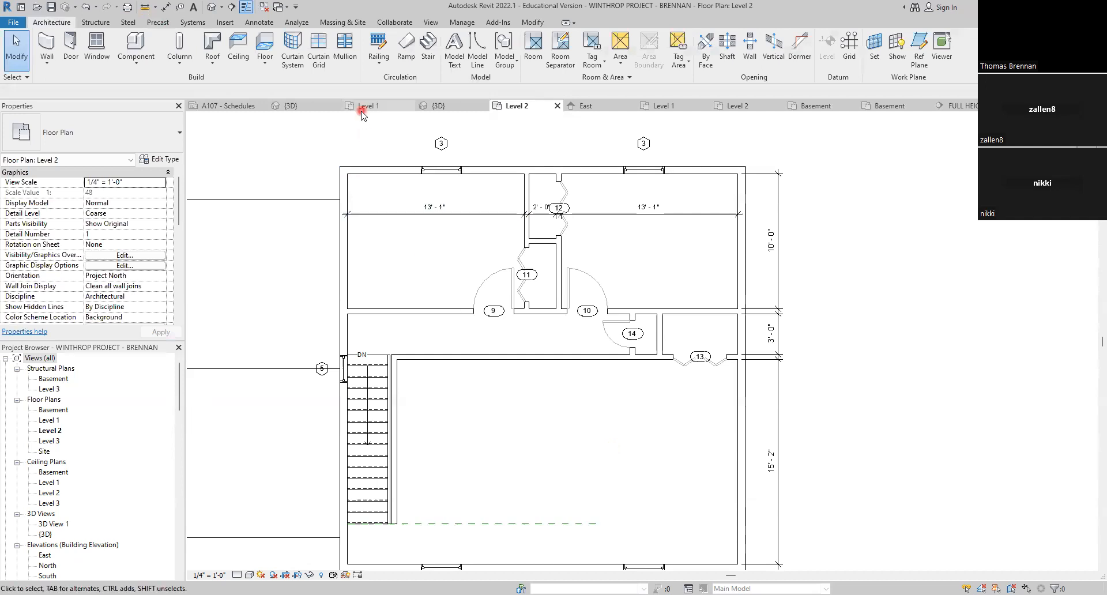
Step: In the WINTHROP HOUSE 30 X 30 project's Level 2 plan, dimension the southeast room's width between its west and east walls
{"action": "left_click", "coordinate": [746, 109]}
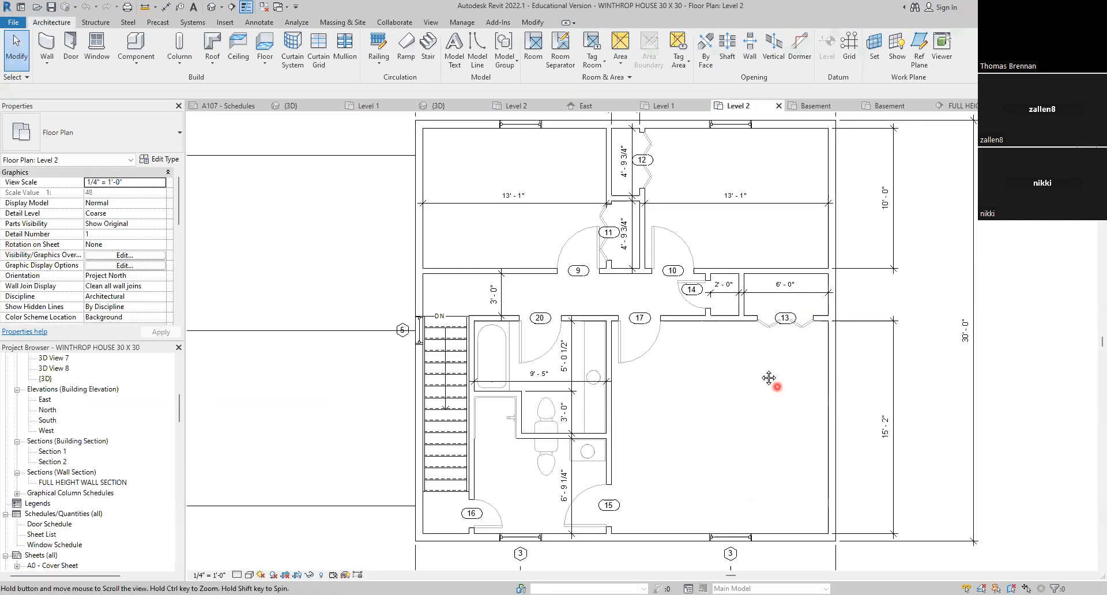
{"action": "middle_click_drag", "start_coordinate": [769, 378], "coordinate": [738, 340]}
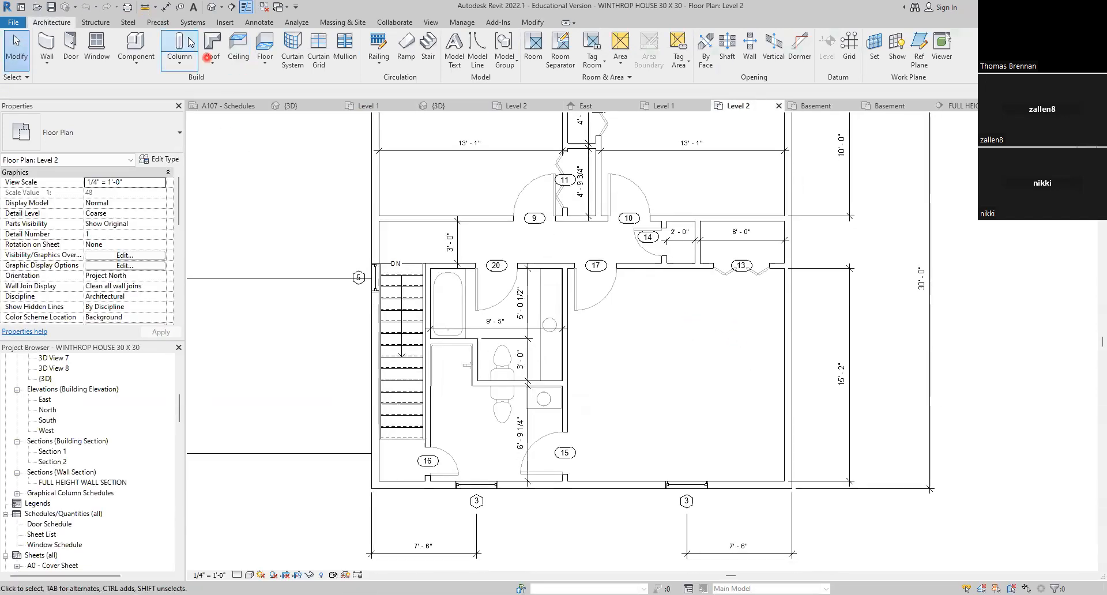
{"action": "left_click", "coordinate": [166, 6]}
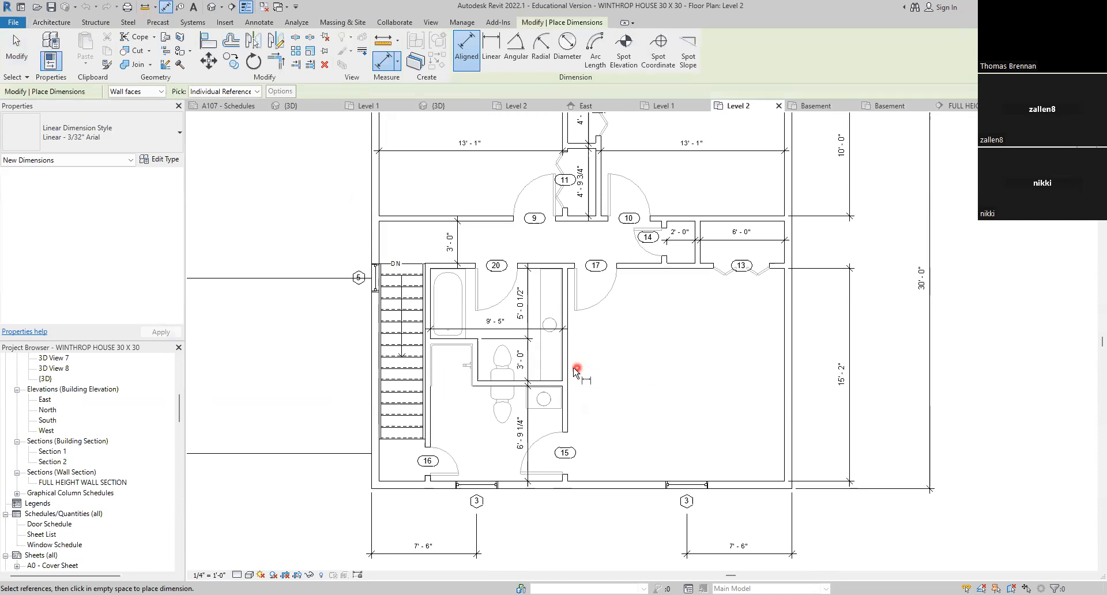
{"action": "left_click", "coordinate": [571, 378]}
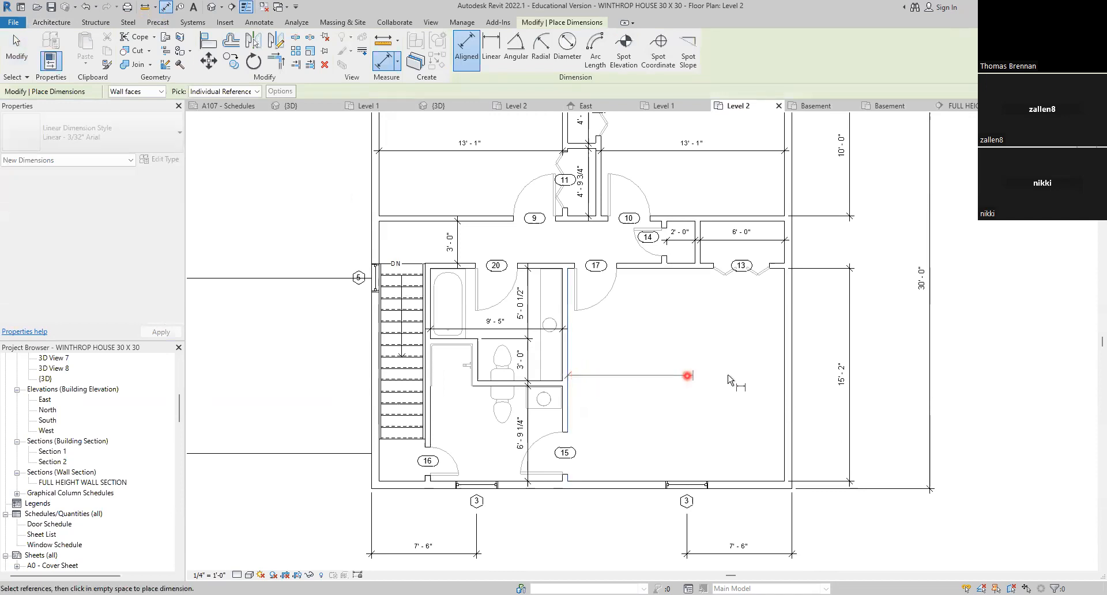
{"action": "left_click", "coordinate": [780, 389]}
{"action": "left_click", "coordinate": [775, 381]}
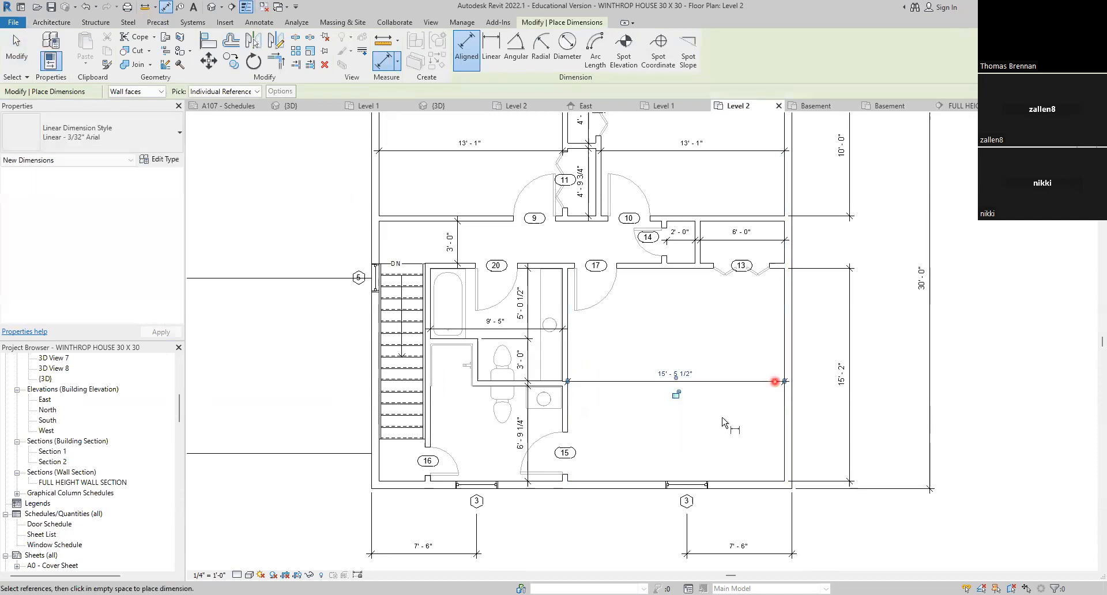
{"action": "scroll", "coordinate": [697, 403], "scroll_direction": "up", "scroll_amount": 3}
{"action": "left_click", "coordinate": [673, 360]}
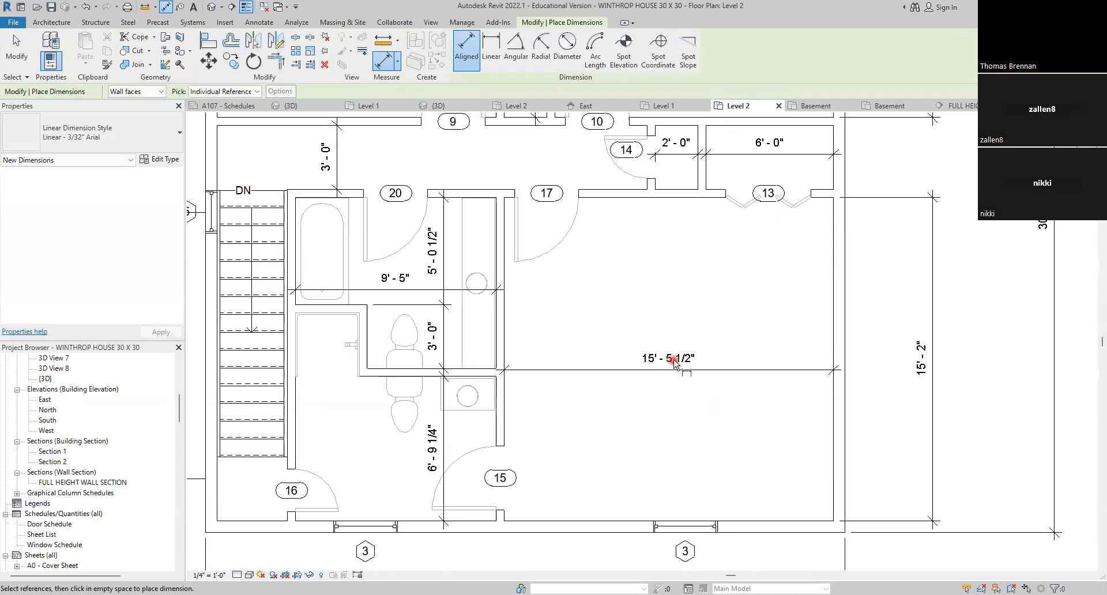
{"action": "key", "text": "Escape"}
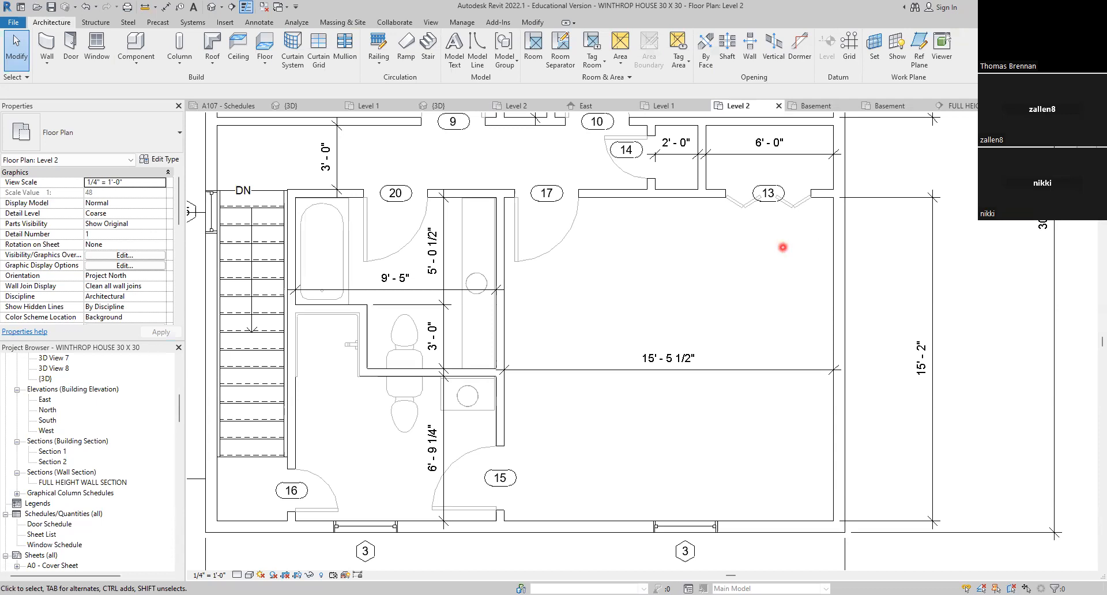
Step: Back in the WINTHROP PROJECT - BRENNAN Level 2 plan, draw a 4-1/2" interior wall from the hallway's south wall to the south exterior wall, aligned with closet 11's west wall
{"action": "left_click", "coordinate": [1100, 106]}
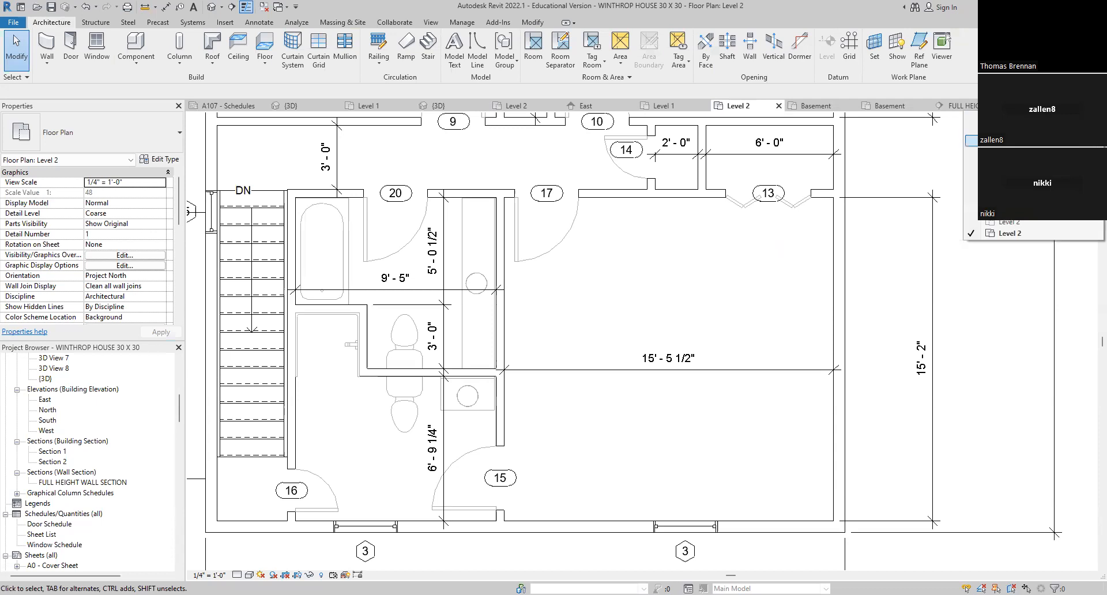
{"action": "left_click", "coordinate": [1030, 223]}
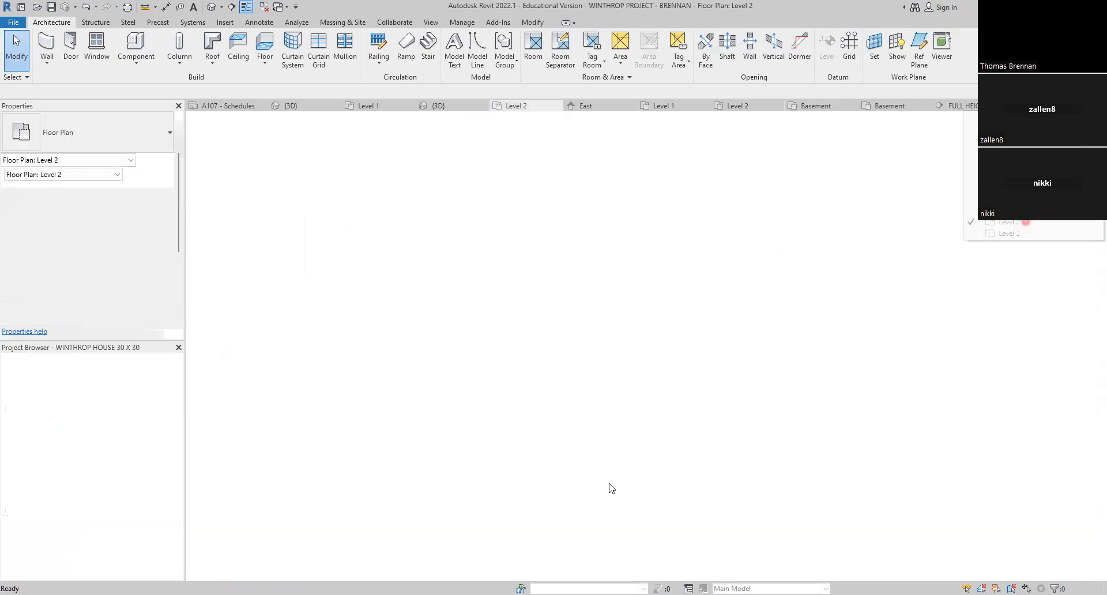
{"action": "left_click", "coordinate": [45, 46]}
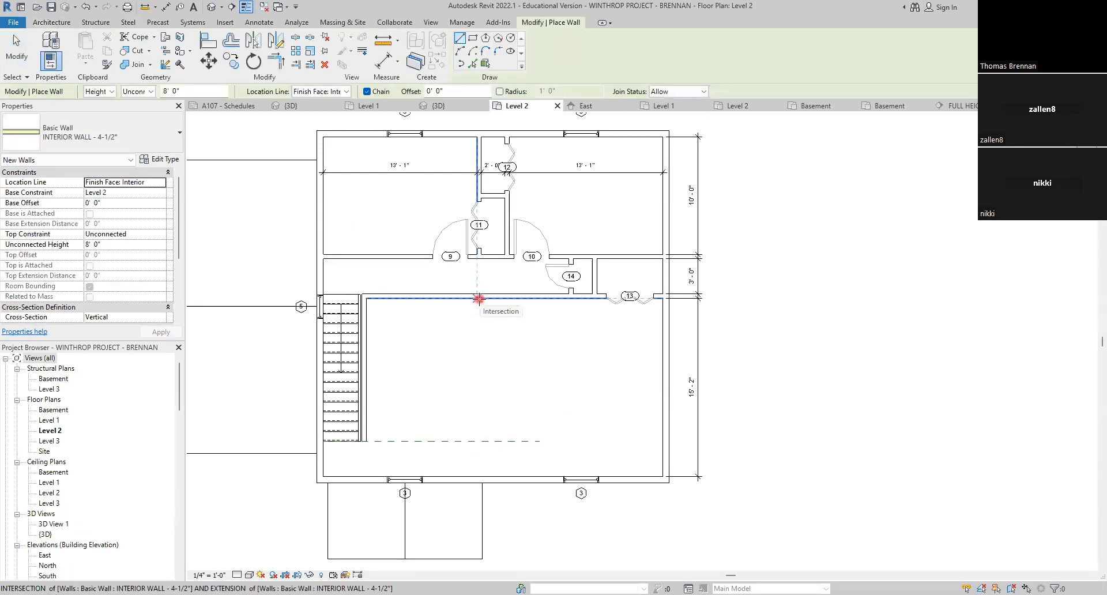
{"action": "left_click", "coordinate": [478, 299]}
{"action": "left_click", "coordinate": [478, 479]}
{"action": "key", "text": "Escape"}
{"action": "key", "text": "Escape"}
Step: Make the new wall's temporary dimension to the east exterior wall permanent and move the dimension line up inside the southeast room
{"action": "left_click", "coordinate": [481, 437]}
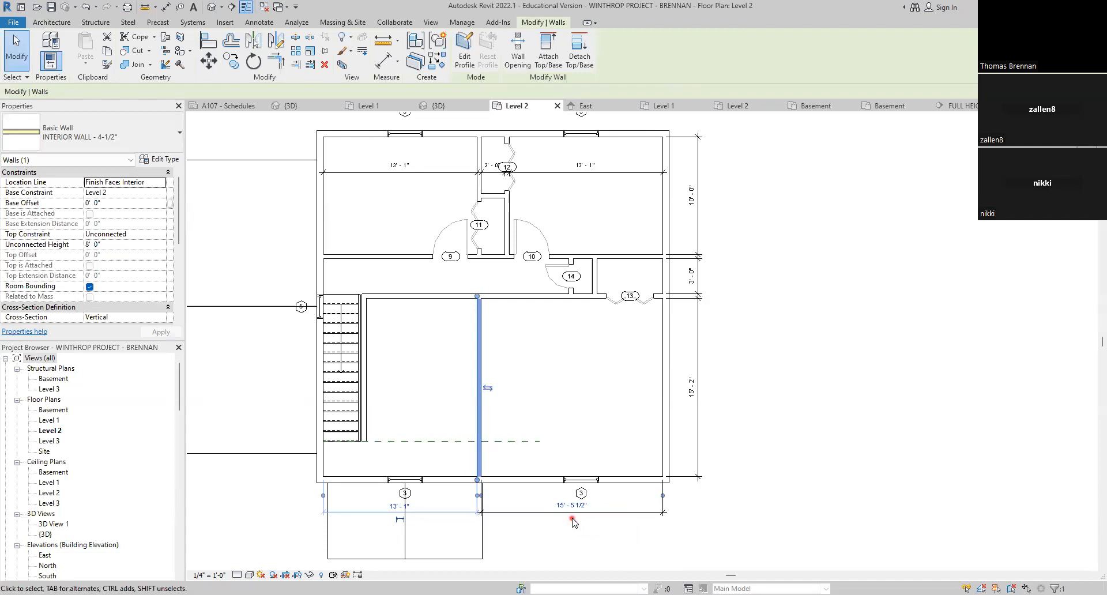
{"action": "left_click", "coordinate": [618, 548]}
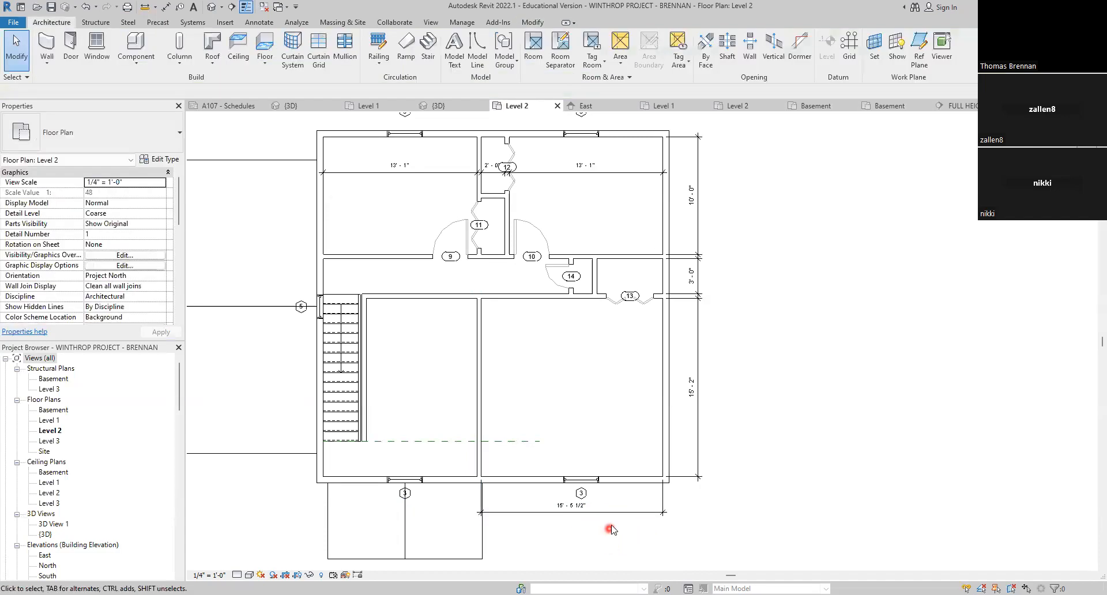
{"action": "left_click", "coordinate": [618, 511]}
{"action": "left_click_drag", "start_coordinate": [617, 510], "coordinate": [623, 365]}
{"action": "left_click", "coordinate": [663, 510]}
{"action": "scroll", "coordinate": [663, 510], "scroll_direction": "up", "scroll_amount": 3}
{"action": "middle_click_drag", "start_coordinate": [663, 515], "coordinate": [731, 521]}
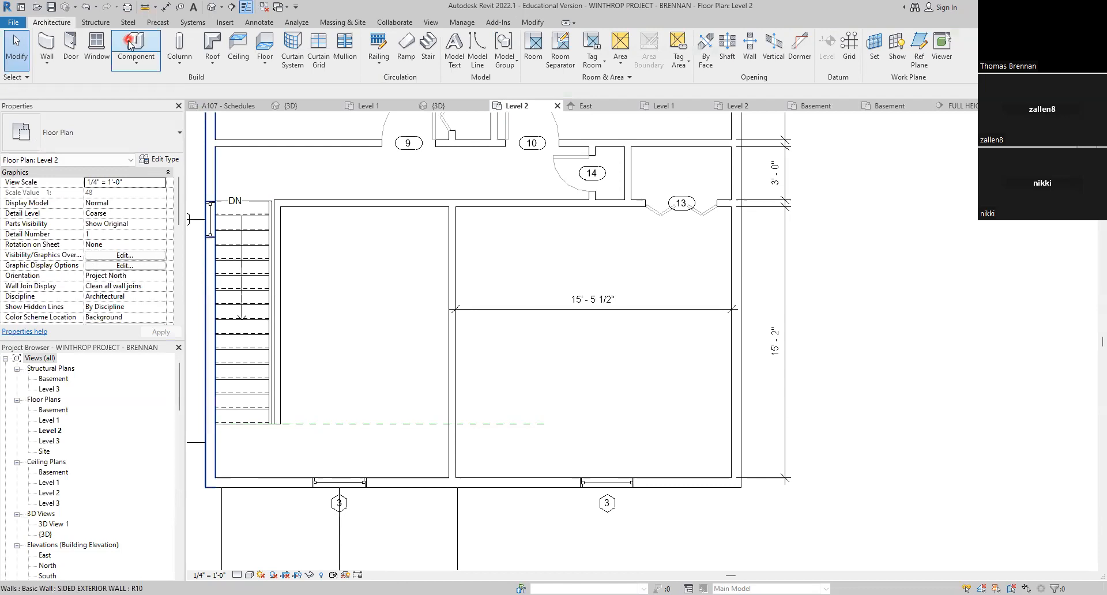
Step: Dimension the space between the stair wall and the new dividing wall, in line with the southeast room's width dimension
{"action": "left_click", "coordinate": [167, 8]}
{"action": "left_click", "coordinate": [283, 292]}
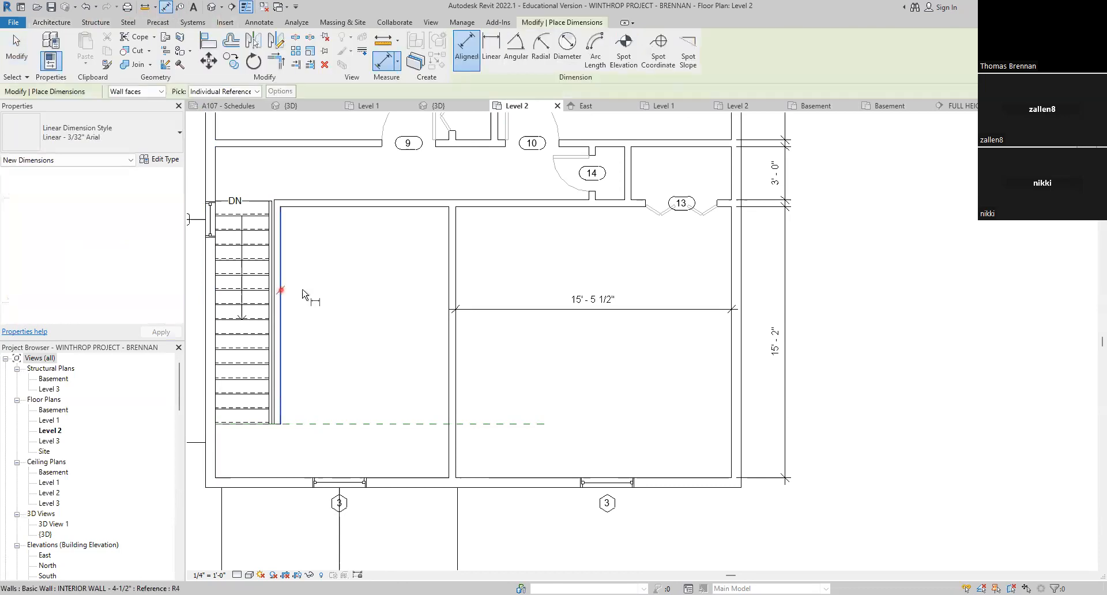
{"action": "left_click", "coordinate": [441, 301]}
{"action": "left_click", "coordinate": [445, 311]}
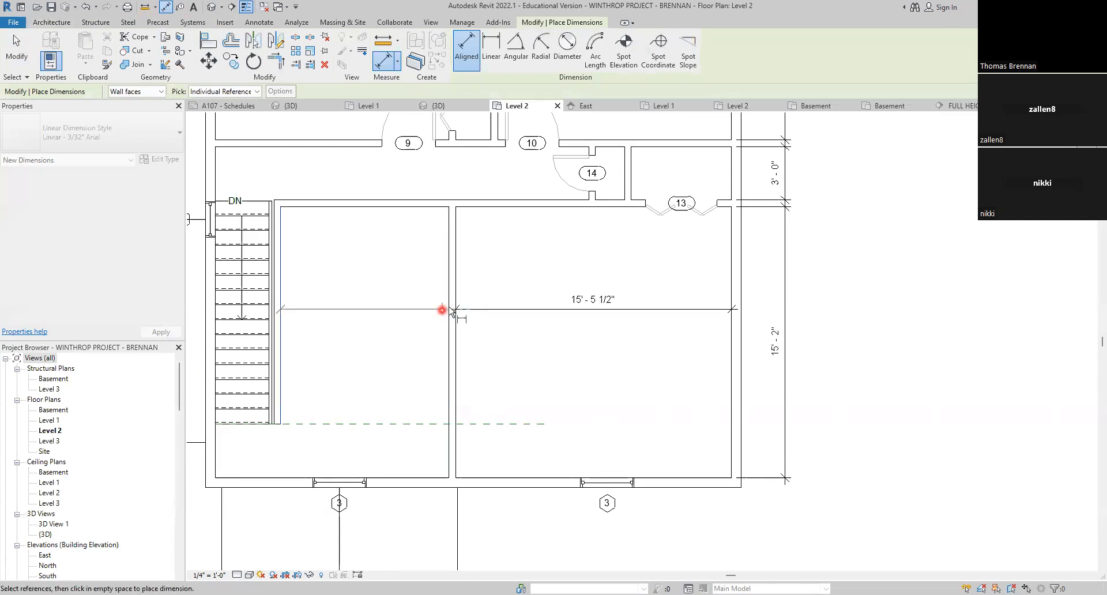
{"action": "left_click", "coordinate": [523, 308]}
{"action": "key", "text": "Escape"}
{"action": "key", "text": "Escape"}
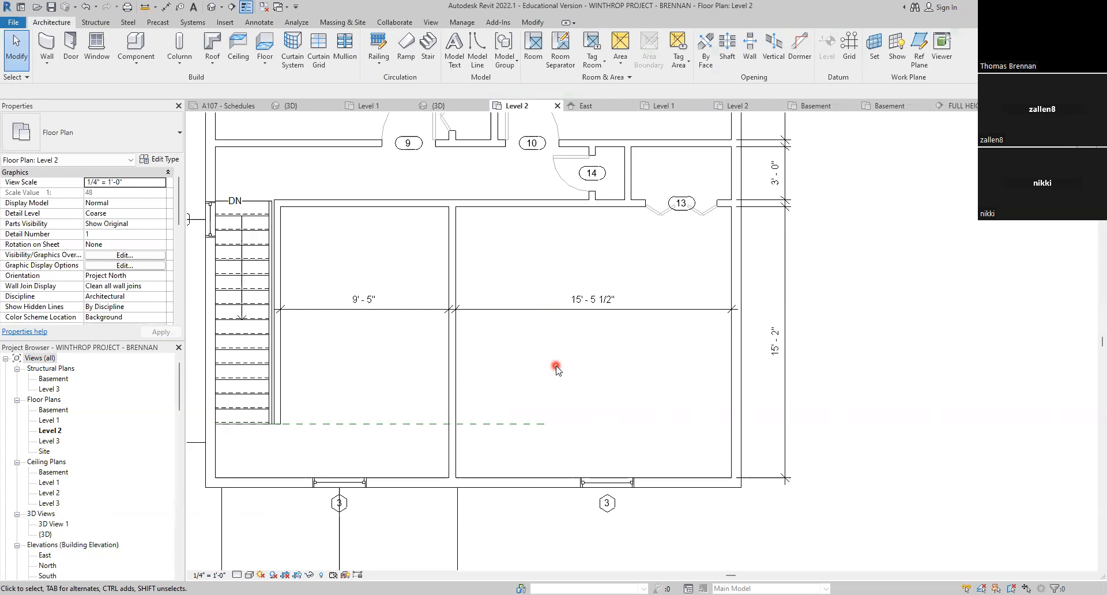
Step: Draw a stepped 4-1/2" interior partition from the stair wall: about 3'-1" east, 3'-4 1/2" south, and east to the dividing wall
{"action": "left_click", "coordinate": [46, 45]}
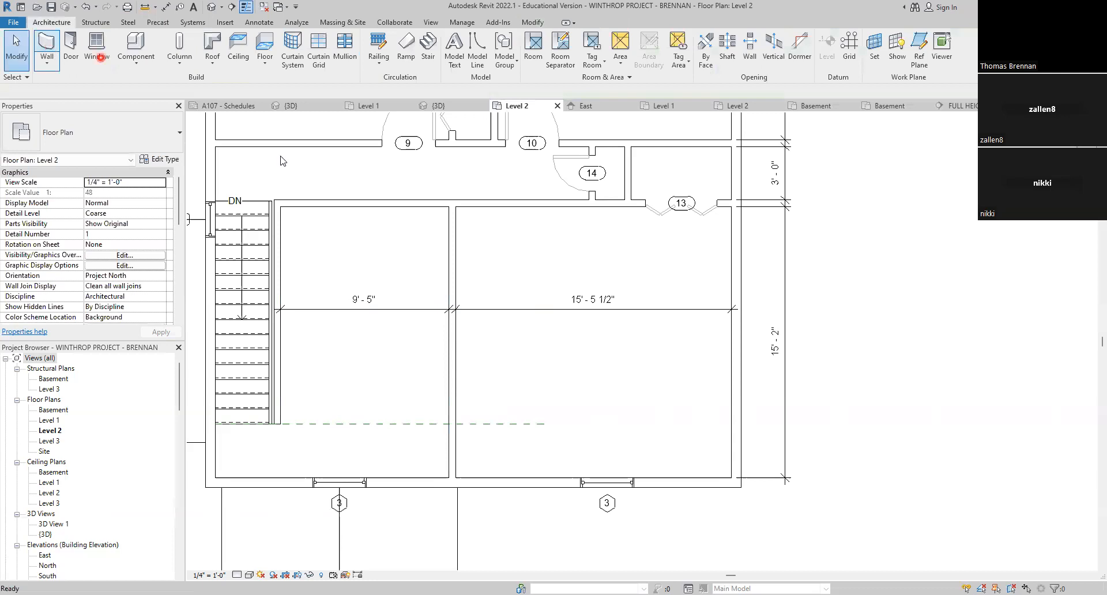
{"action": "left_click", "coordinate": [280, 294]}
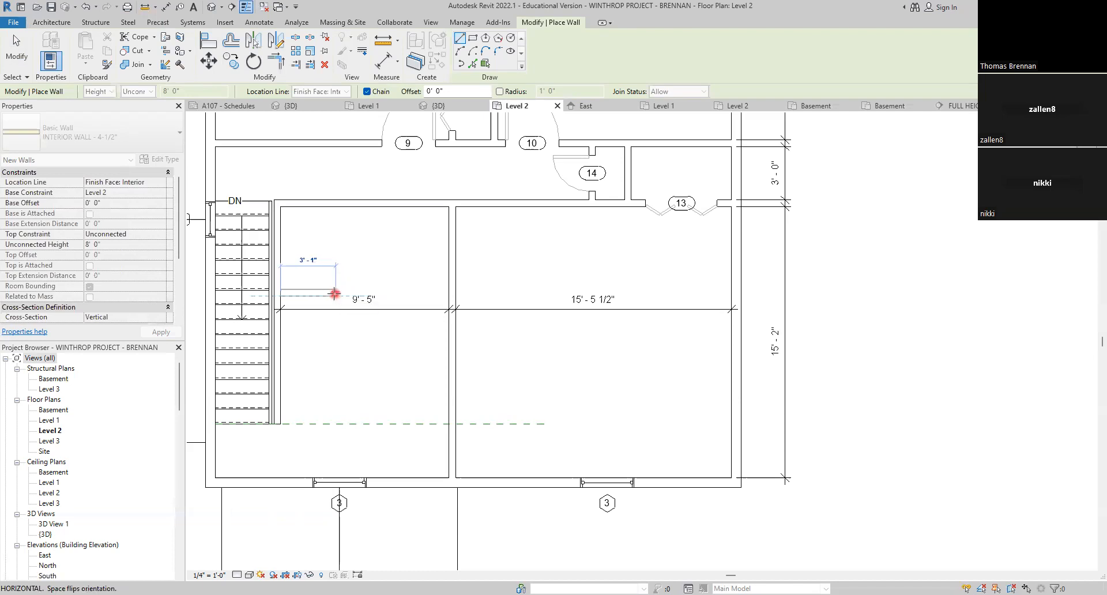
{"action": "left_click", "coordinate": [334, 294]}
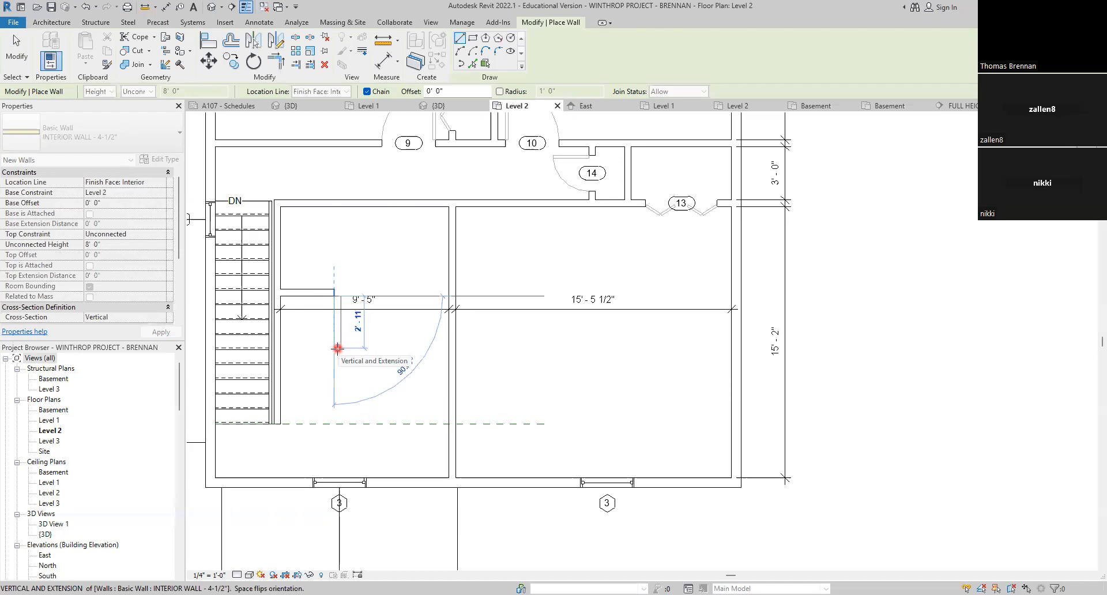
{"action": "type", "text": "3'4.5"}
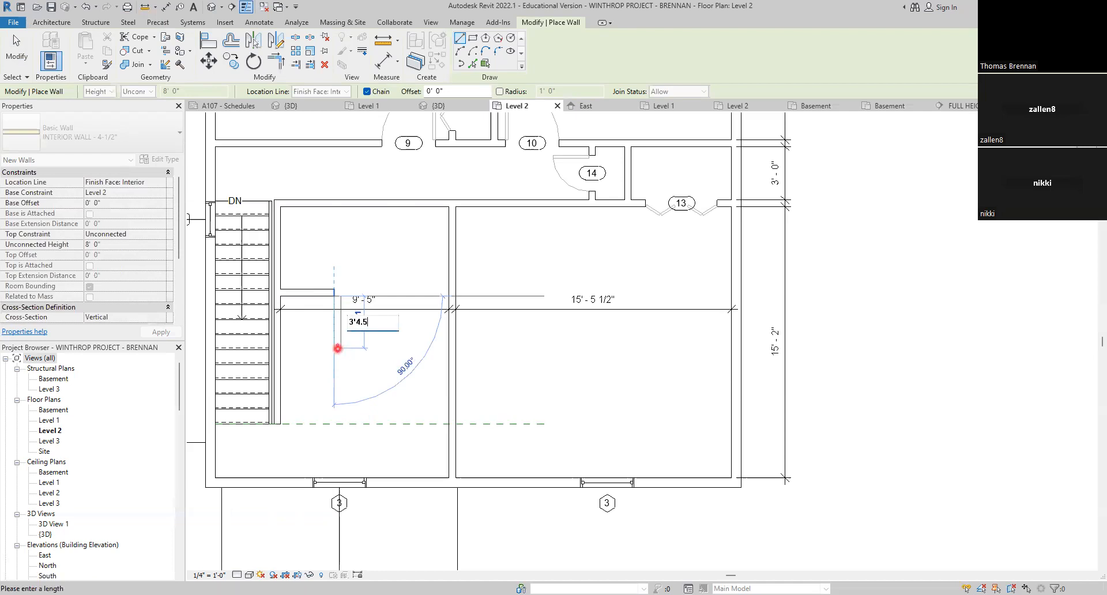
{"action": "key", "text": "Return"}
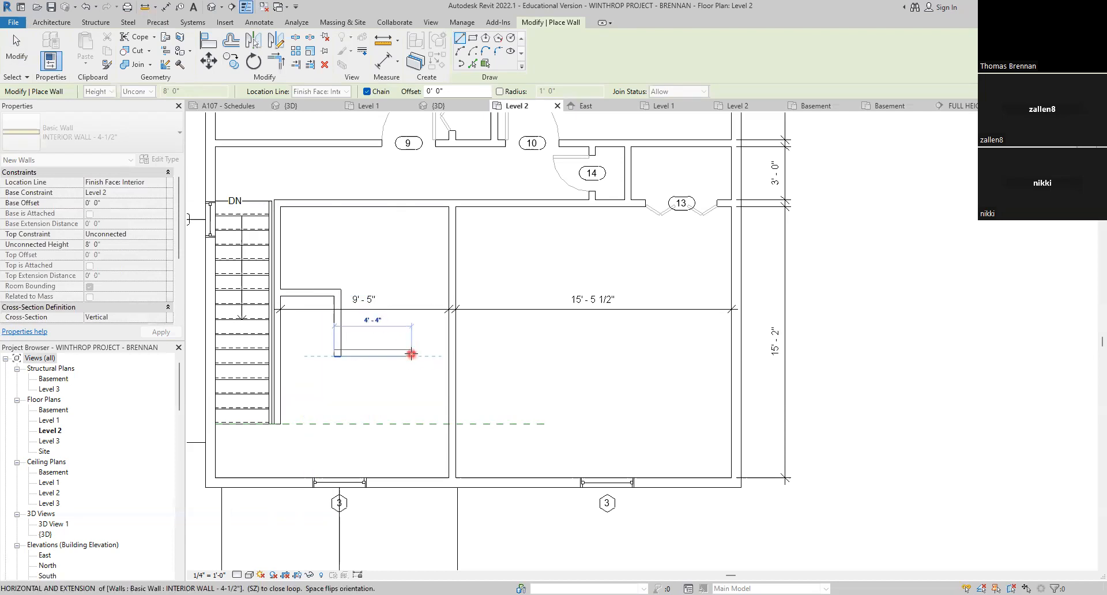
{"action": "left_click", "coordinate": [447, 356]}
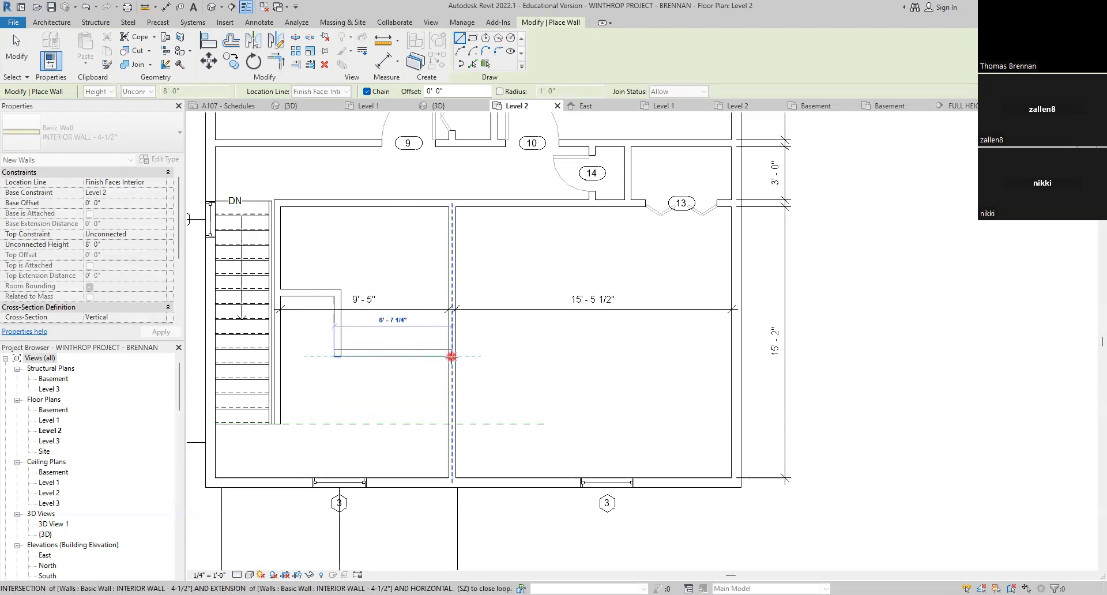
{"action": "key", "text": "Escape"}
{"action": "key", "text": "Escape"}
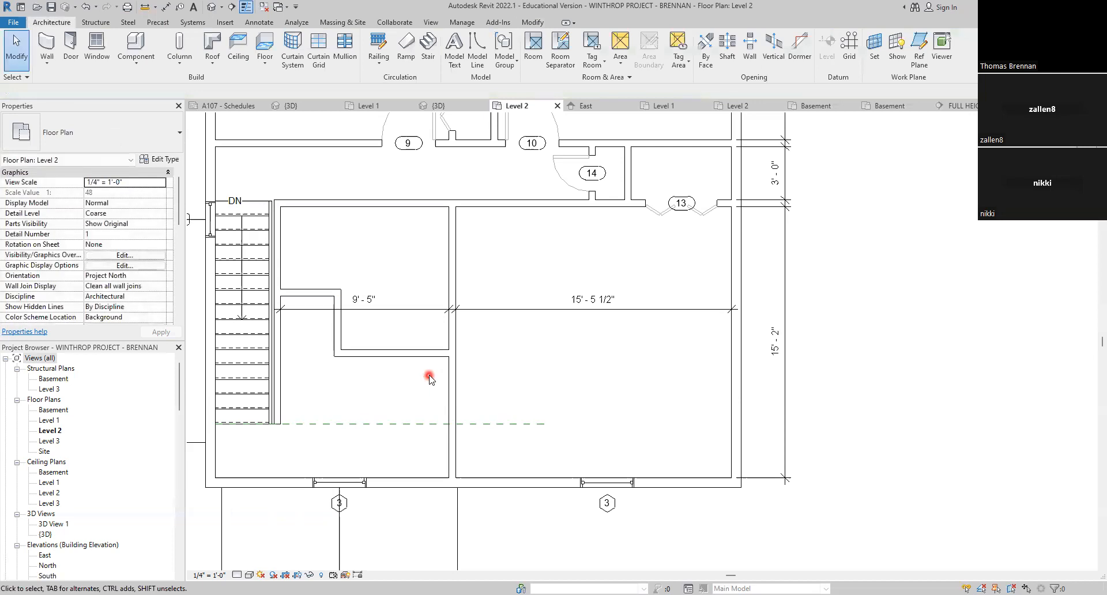
Step: Move the 9'-5" room width dimension north, above the stepped partition
{"action": "left_click", "coordinate": [395, 310]}
{"action": "left_click_drag", "start_coordinate": [395, 310], "coordinate": [397, 272]}
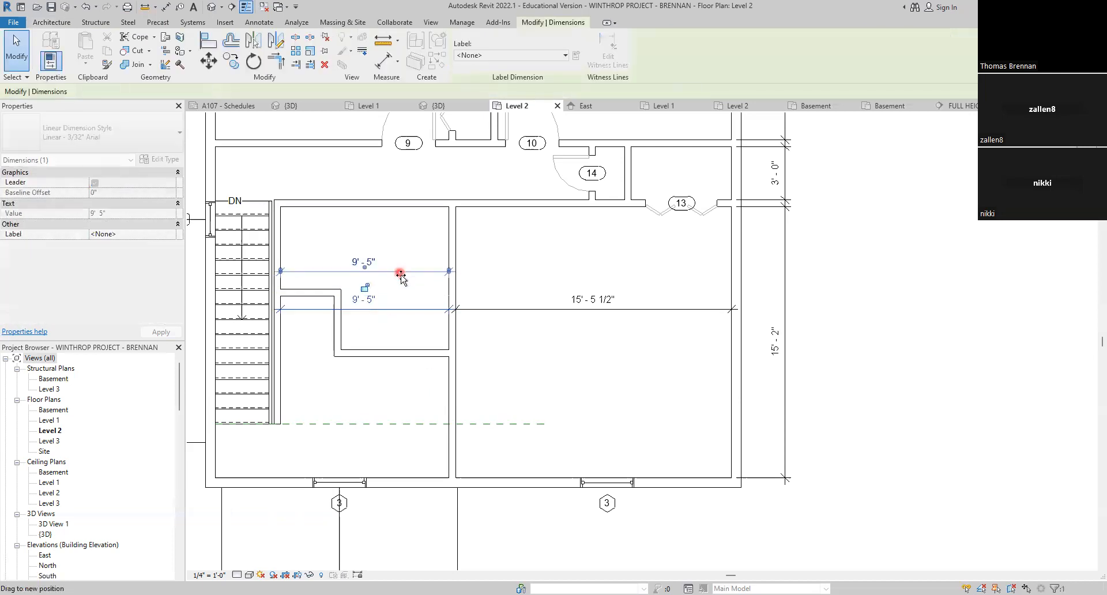
{"action": "left_click", "coordinate": [405, 329]}
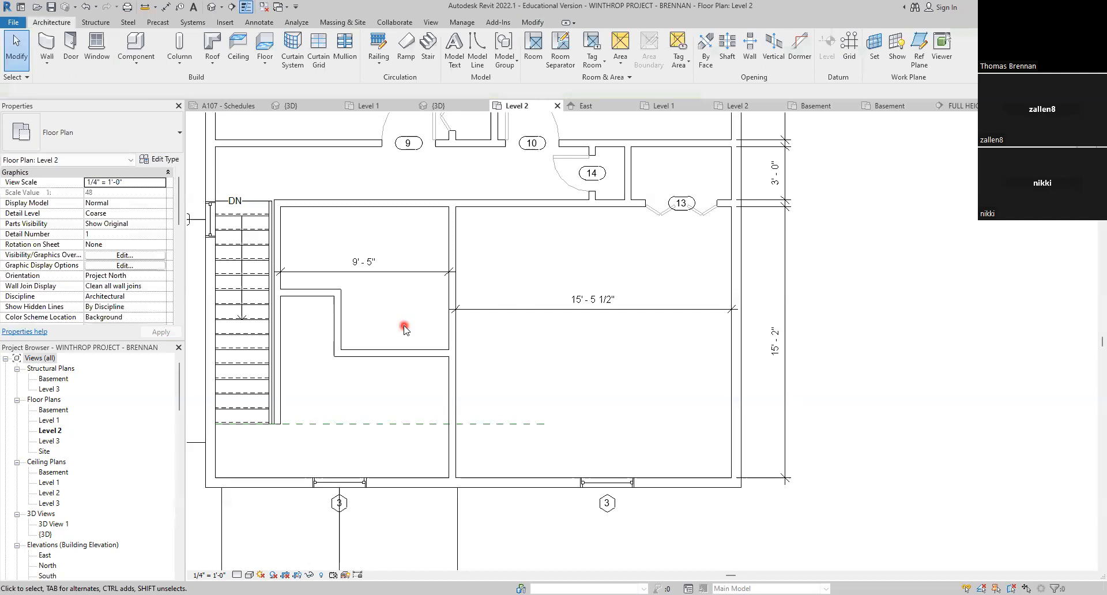
Step: Dimension the space between the stepped partition's north segment and the hallway's south wall
{"action": "left_click", "coordinate": [165, 8]}
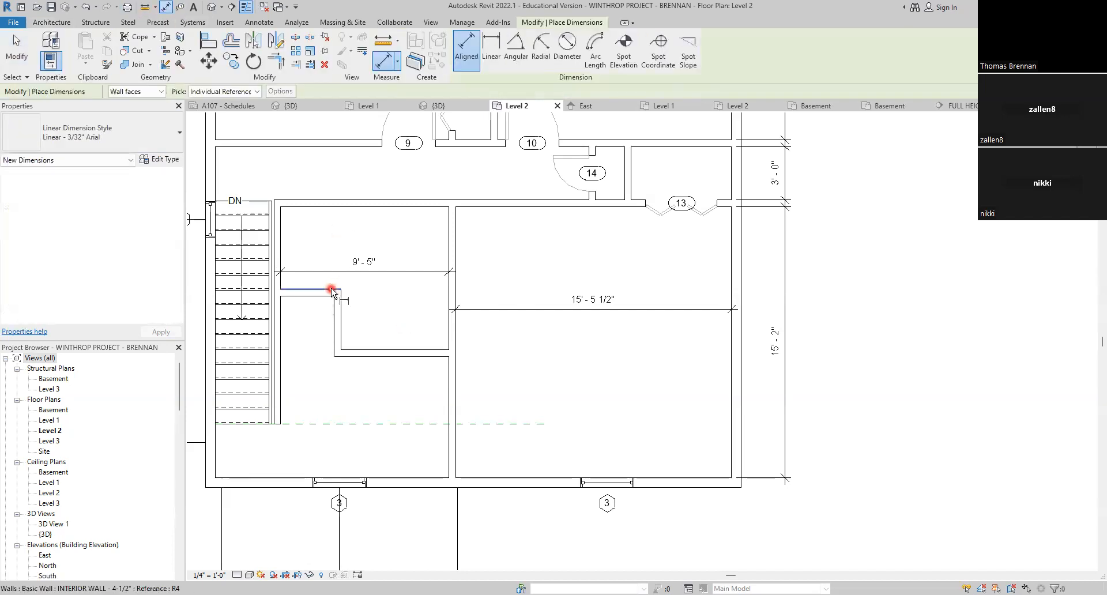
{"action": "left_click", "coordinate": [329, 289]}
{"action": "left_click", "coordinate": [330, 208]}
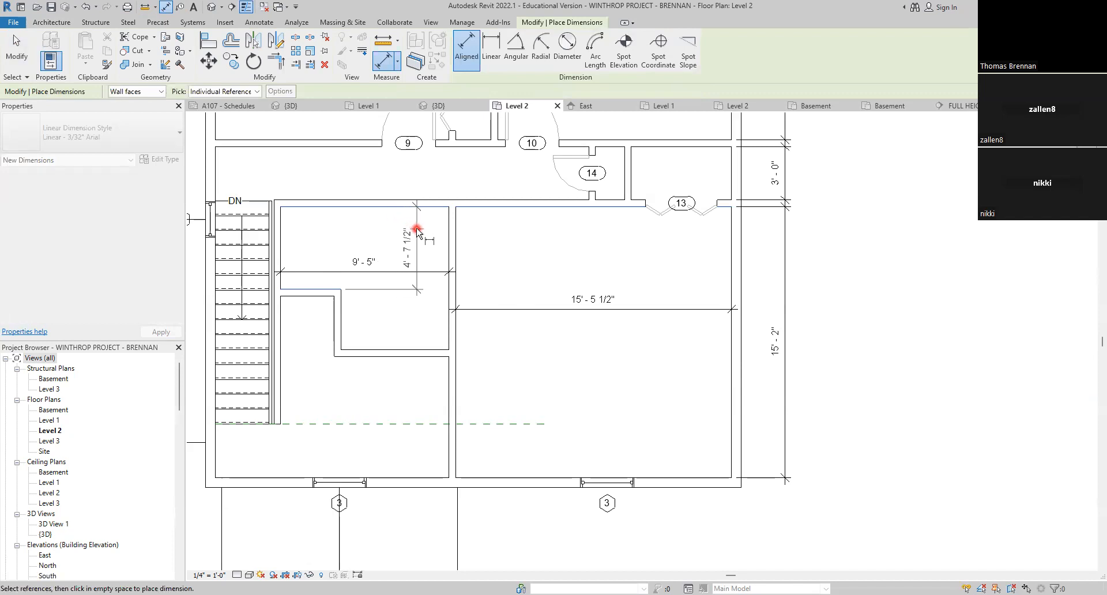
{"action": "left_click", "coordinate": [417, 234]}
{"action": "key", "text": "Escape"}
{"action": "key", "text": "Escape"}
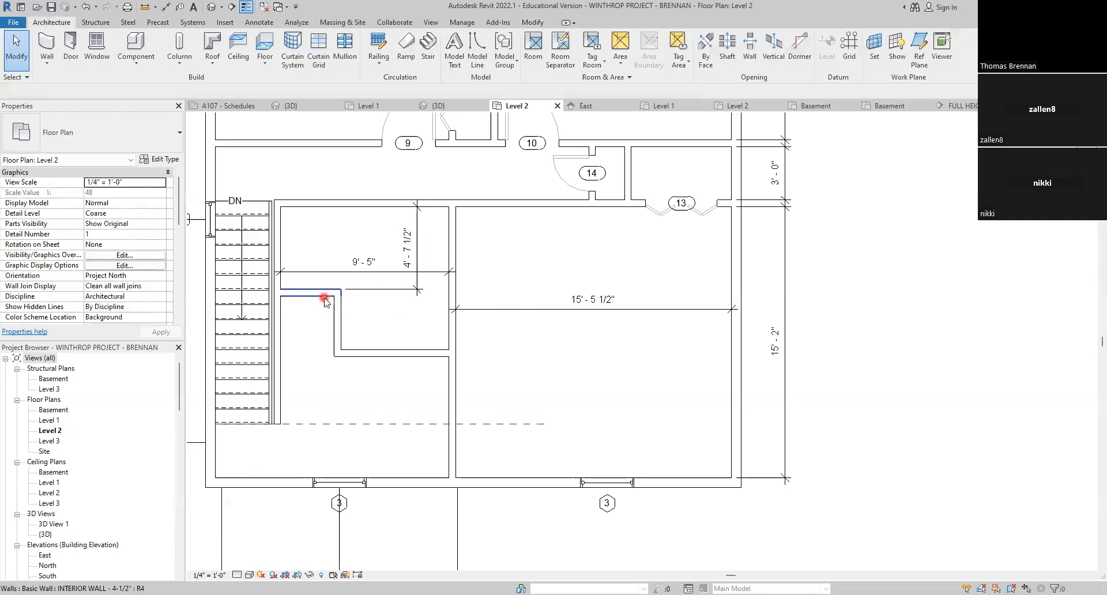
Step: Nudge the stepped partition's north segment south until its dimension to the hallway wall is 5'-0 1/2"
{"action": "left_click", "coordinate": [325, 299]}
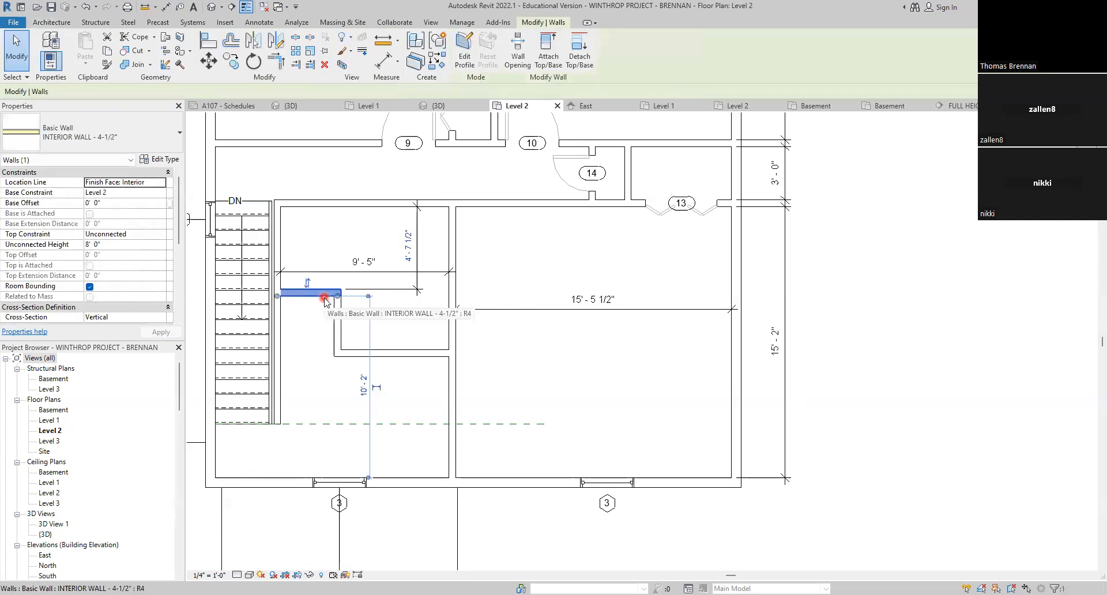
{"action": "key", "text": "Down"}
{"action": "key", "text": "Down"}
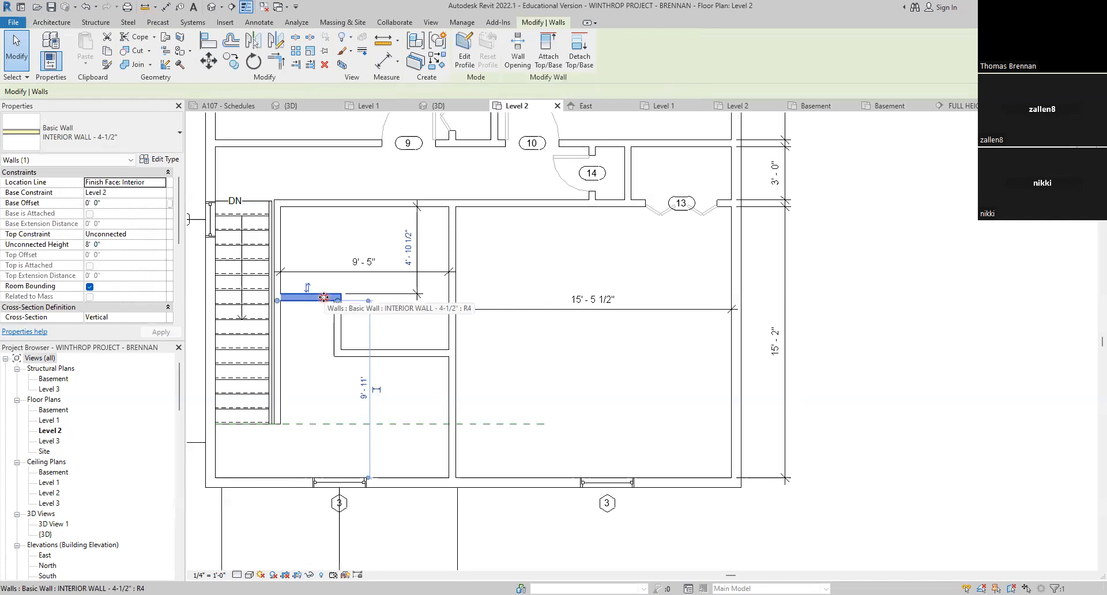
{"action": "key", "text": "Down"}
{"action": "key", "text": "Down"}
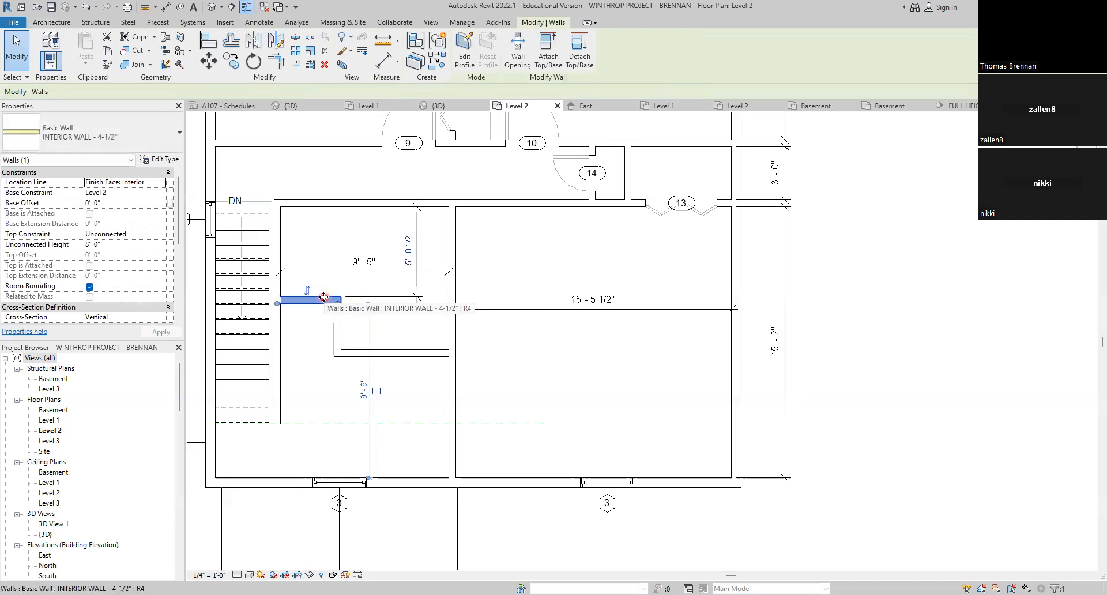
{"action": "left_click", "coordinate": [329, 375]}
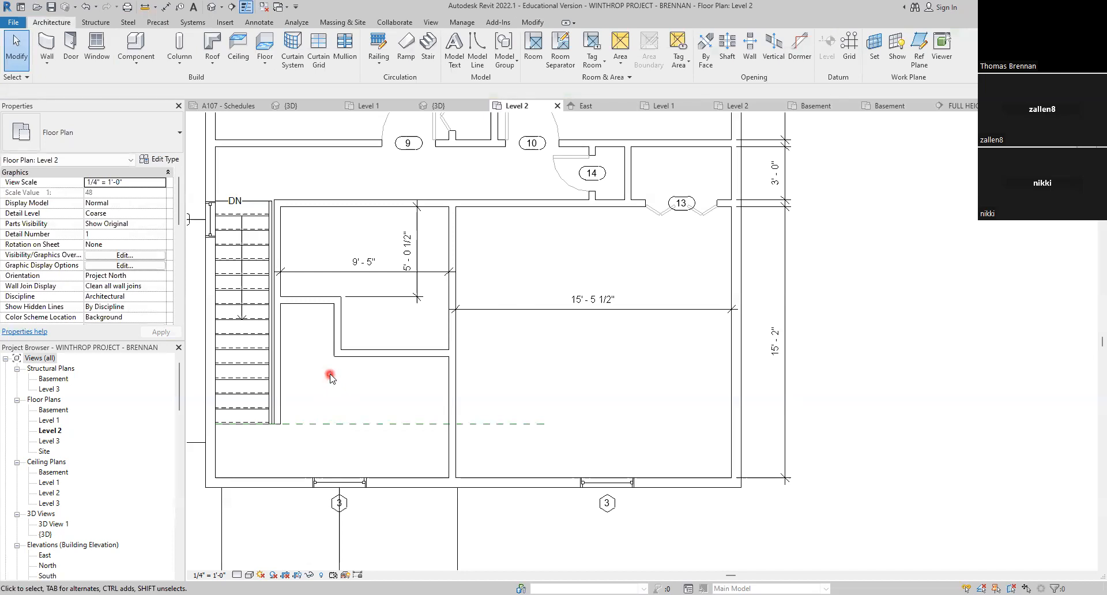
Step: Shift the 9'-5" width dimension line slightly south, clear of the 5'-0 1/2" dimension text
{"action": "left_click", "coordinate": [384, 272]}
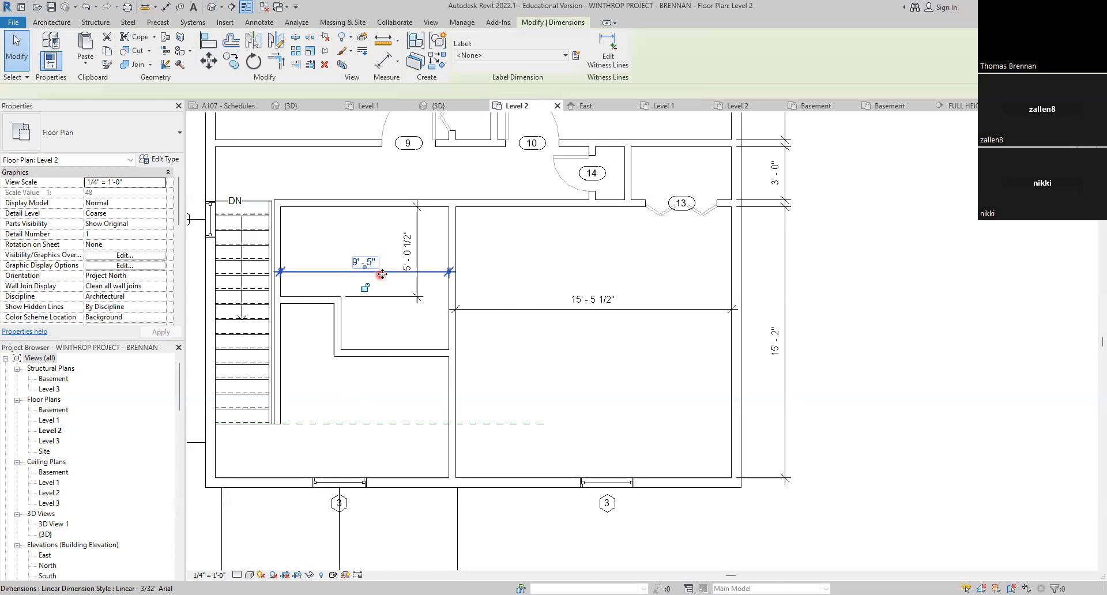
{"action": "left_click_drag", "start_coordinate": [384, 272], "coordinate": [383, 286]}
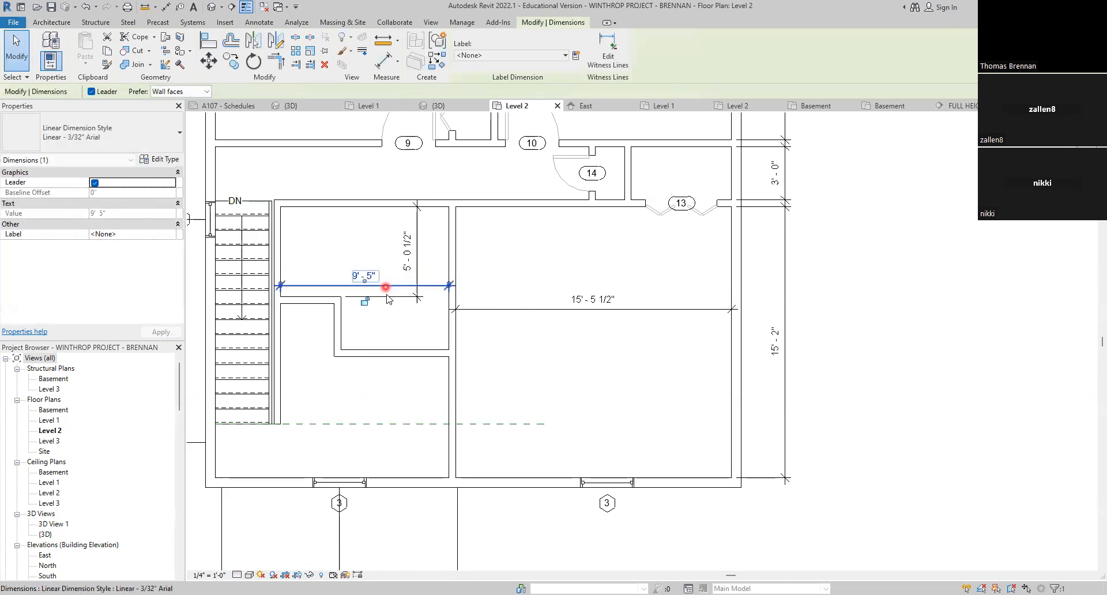
{"action": "left_click", "coordinate": [393, 328]}
Step: Place a Tub-Rectangular-3D against the stair wall in the north bathroom's alcove, flipped so its drain end faces south
{"action": "scroll", "coordinate": [96, 435], "scroll_direction": "down", "scroll_amount": 5}
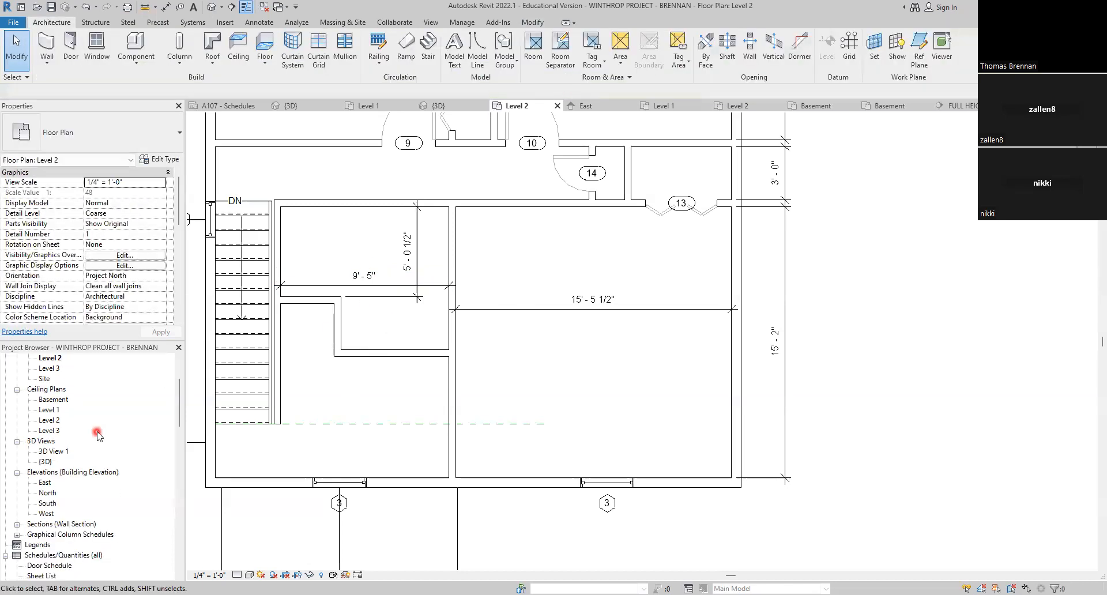
{"action": "scroll", "coordinate": [97, 436], "scroll_direction": "down", "scroll_amount": 7}
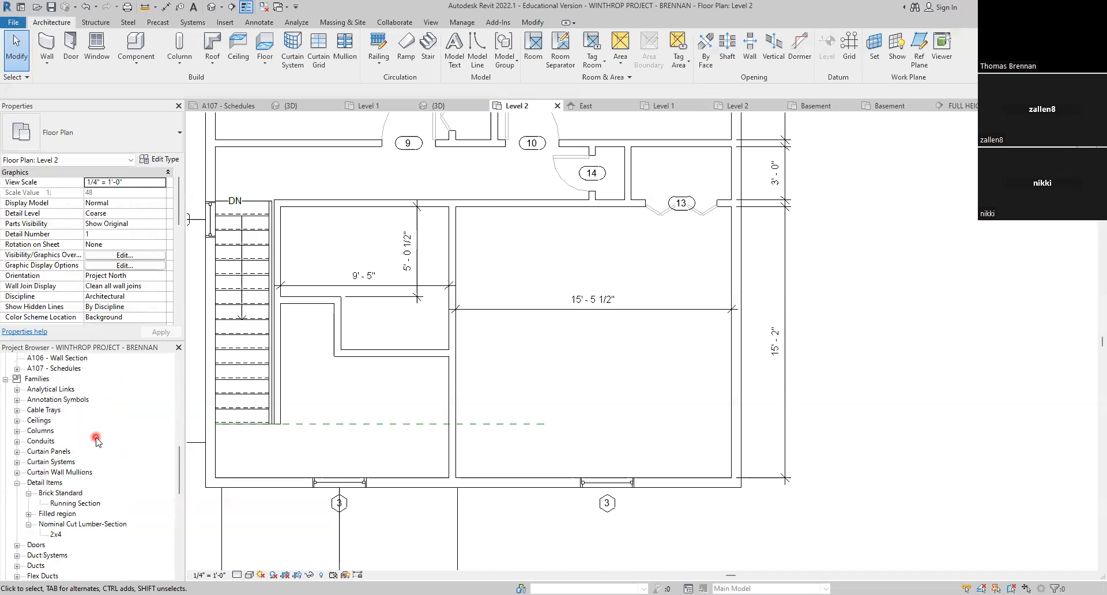
{"action": "scroll", "coordinate": [96, 440], "scroll_direction": "down", "scroll_amount": 4}
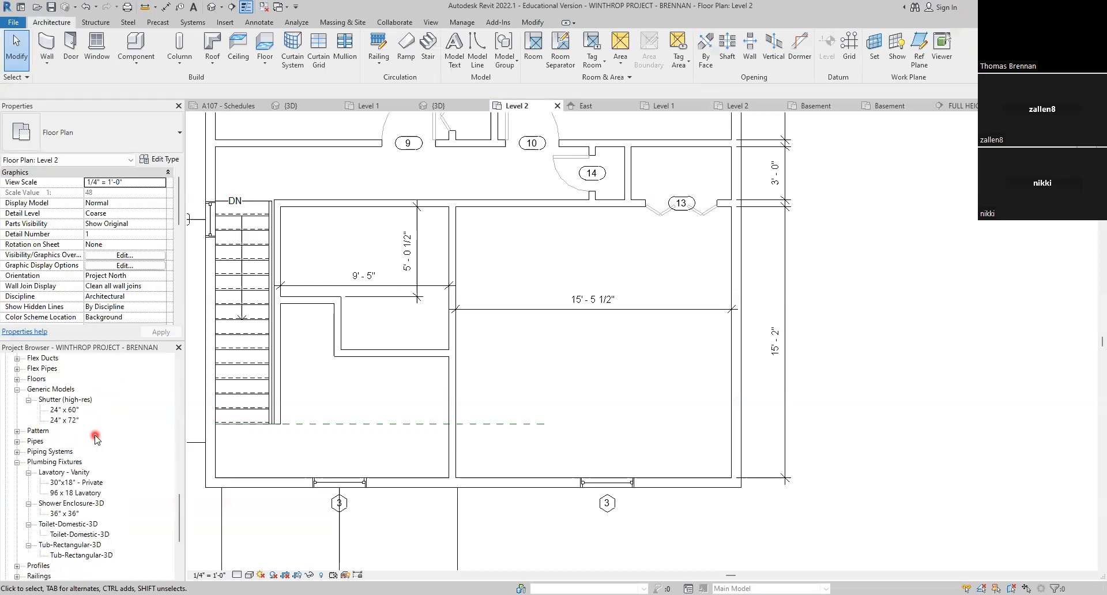
{"action": "scroll", "coordinate": [95, 439], "scroll_direction": "down", "scroll_amount": 1}
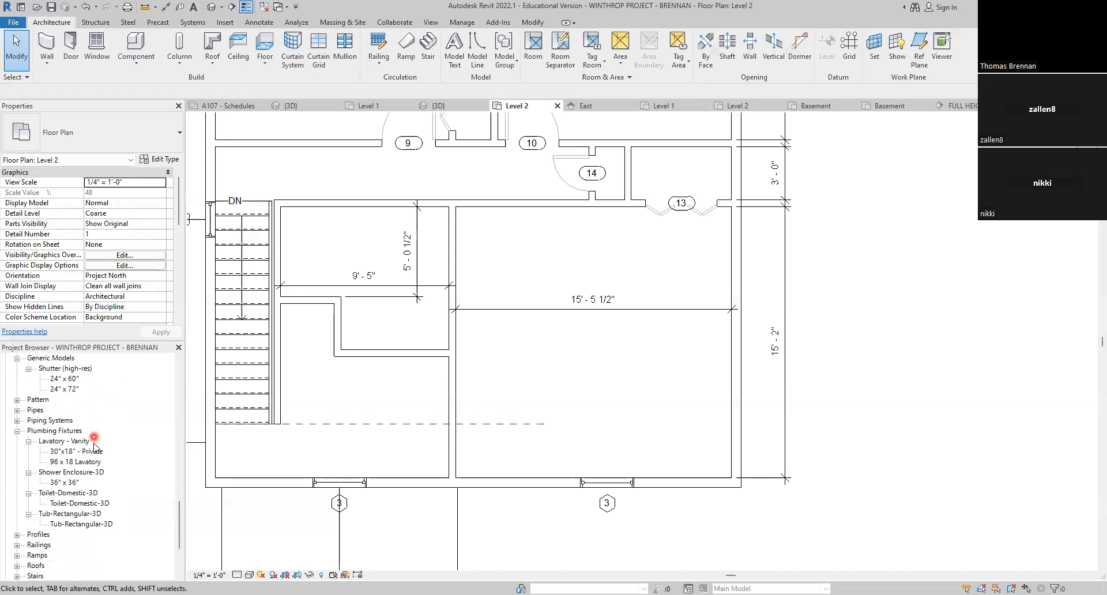
{"action": "left_click", "coordinate": [86, 525]}
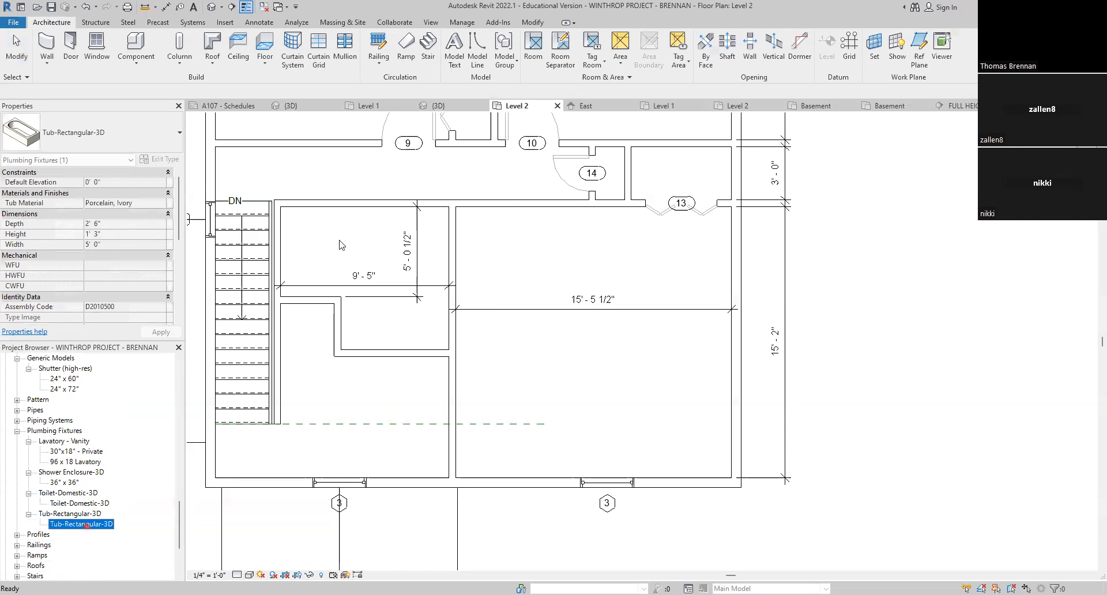
{"action": "left_click_drag", "start_coordinate": [339, 244], "coordinate": [282, 251]}
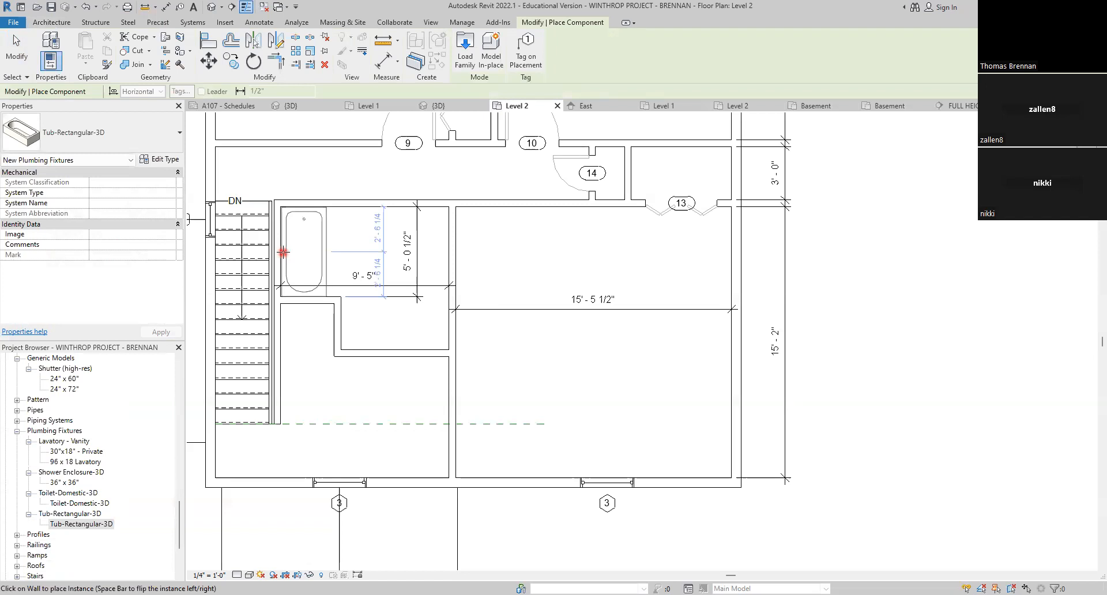
{"action": "key", "text": "space"}
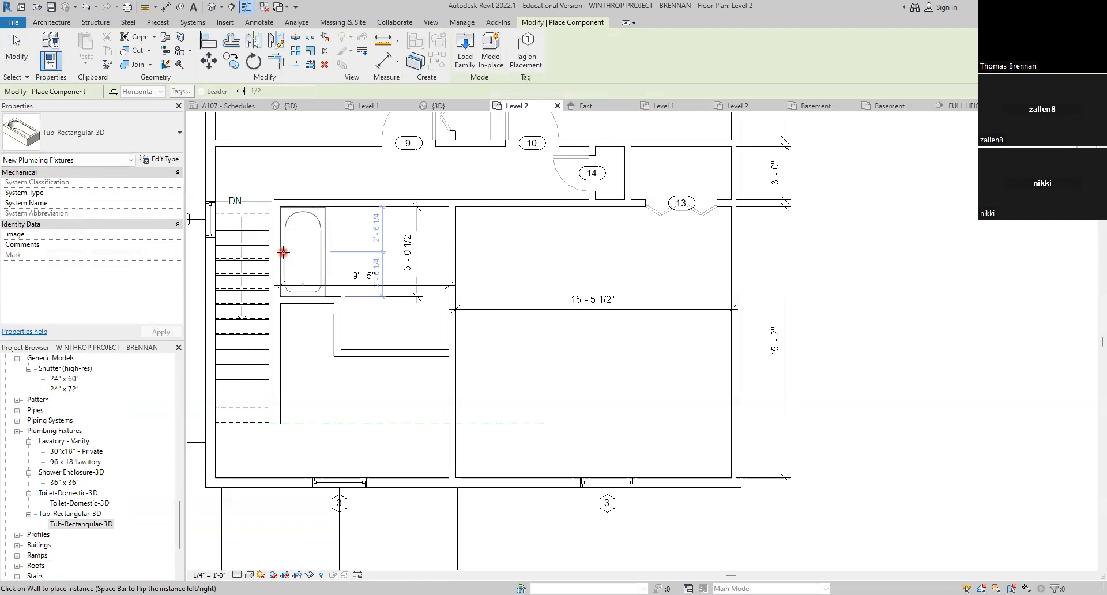
{"action": "left_click", "coordinate": [282, 252]}
{"action": "key", "text": "Escape"}
{"action": "key", "text": "Escape"}
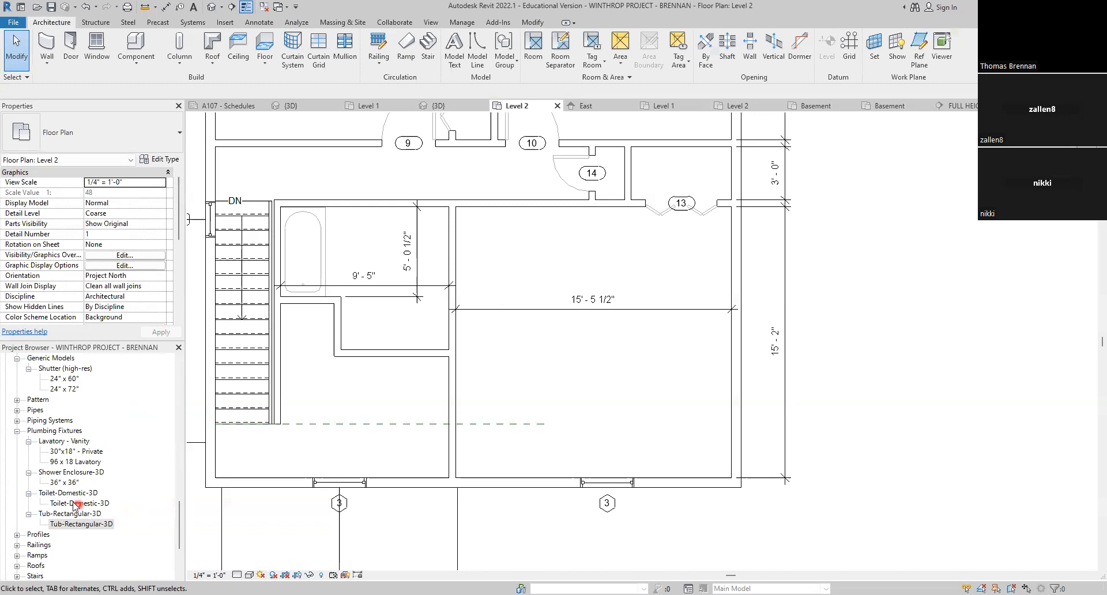
Step: Place two Toilet-Domestic-3D fixtures back to back on the partition's south segment, one in each bathroom
{"action": "left_click_drag", "start_coordinate": [80, 503], "coordinate": [403, 335]}
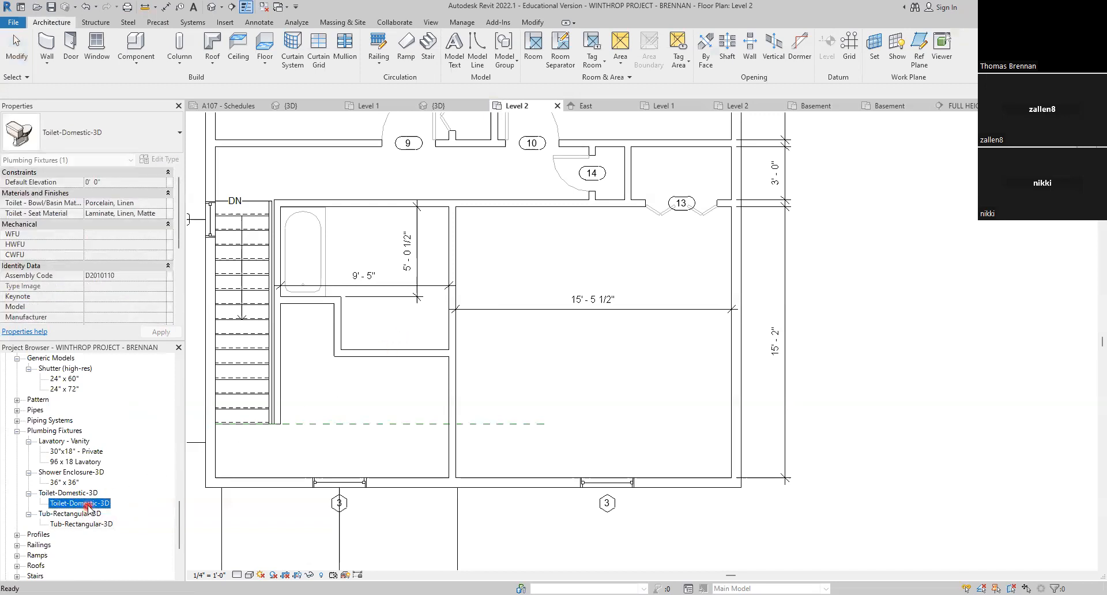
{"action": "left_click_drag", "start_coordinate": [86, 506], "coordinate": [374, 318]}
{"action": "left_click", "coordinate": [374, 319]}
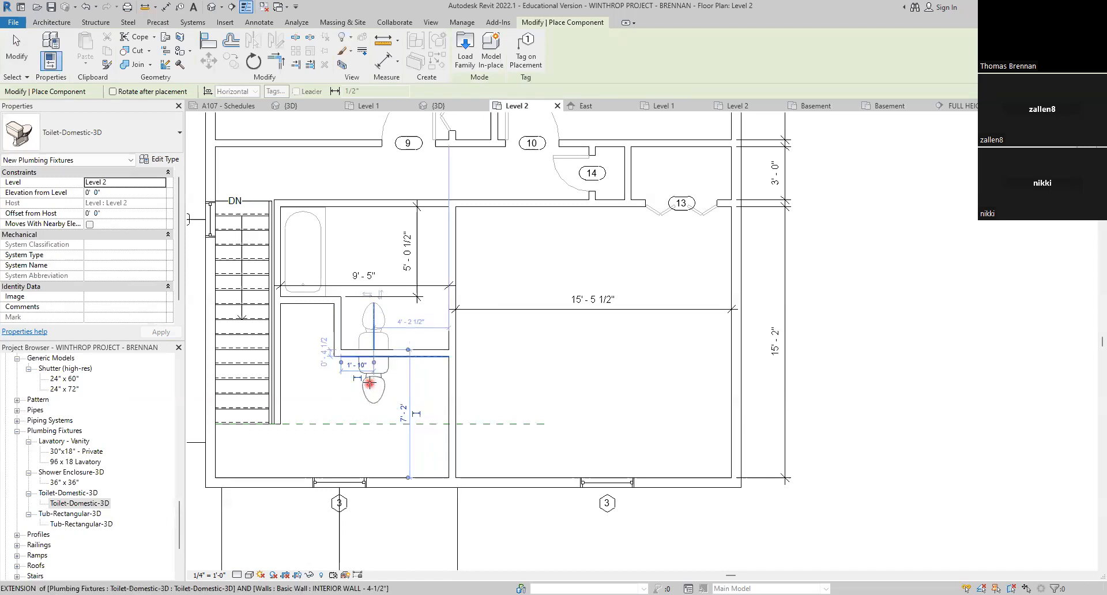
{"action": "left_click", "coordinate": [370, 382]}
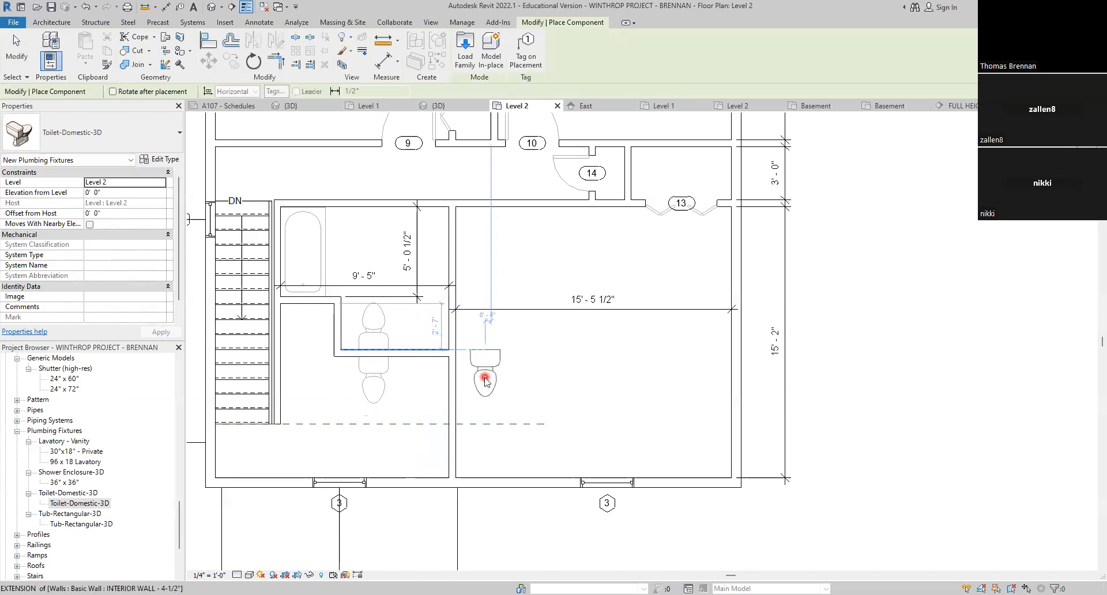
{"action": "key", "text": "Escape"}
{"action": "key", "text": "Escape"}
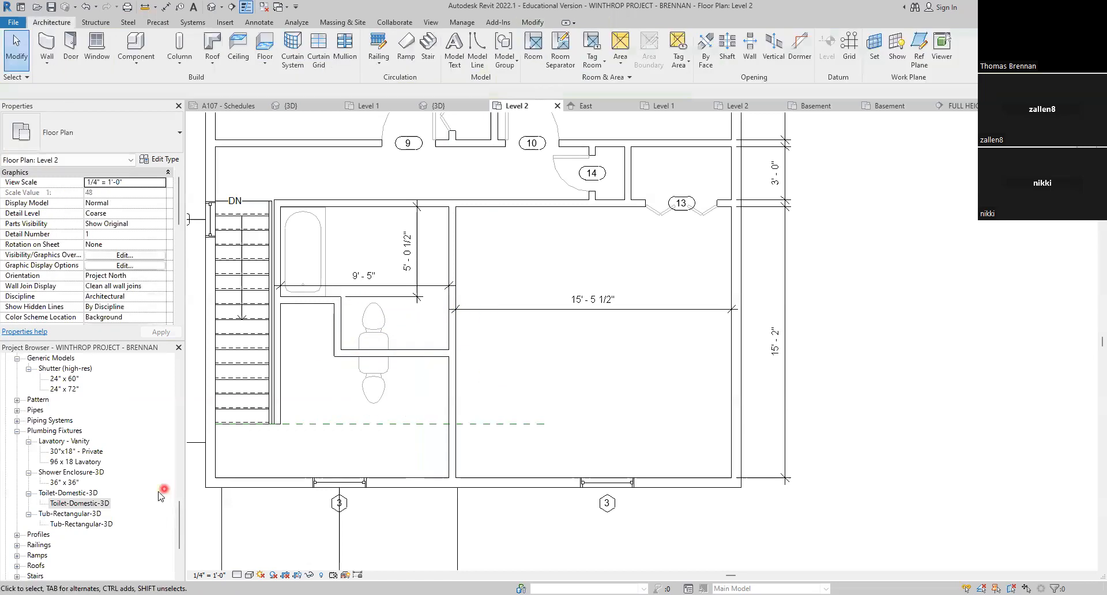
Step: Place a 96 x 18 Lavatory vanity along the north bathroom's east wall
{"action": "left_click", "coordinate": [84, 463]}
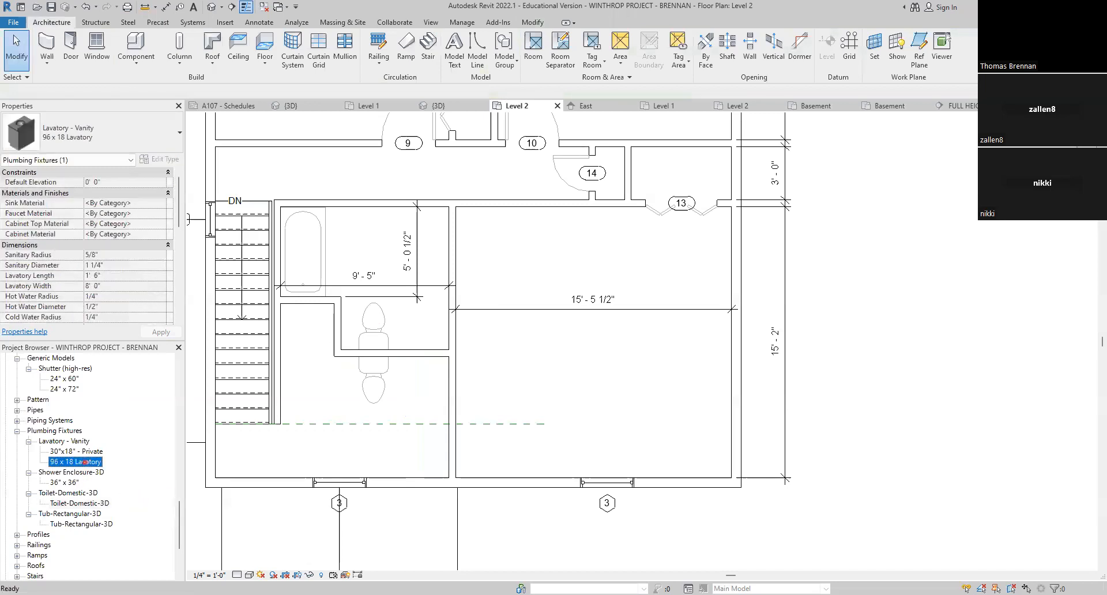
{"action": "left_click_drag", "start_coordinate": [84, 462], "coordinate": [435, 301]}
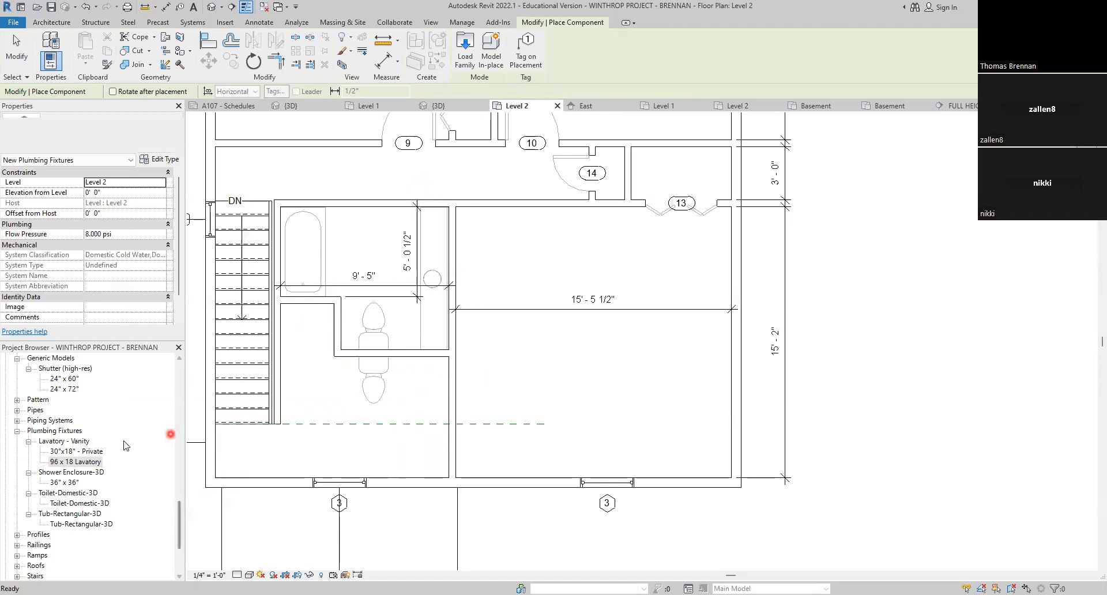
{"action": "key", "text": "Escape"}
Step: Place a 30"x18" - Private Lavatory vanity in the south bathroom, rotated to back onto the partition beside the toilet
{"action": "left_click", "coordinate": [87, 452]}
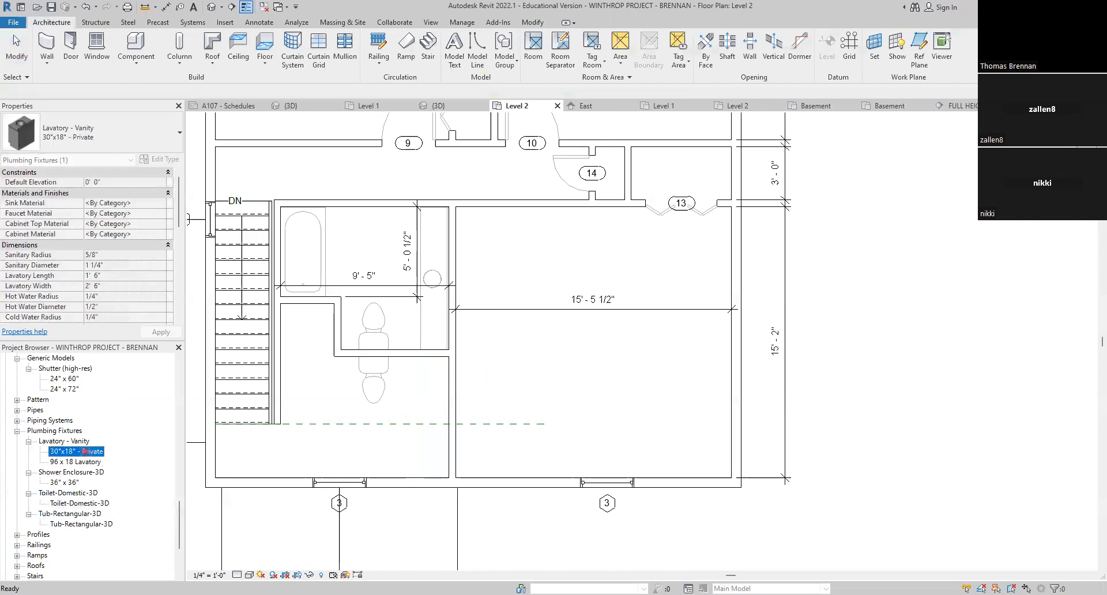
{"action": "left_click_drag", "start_coordinate": [85, 451], "coordinate": [417, 384]}
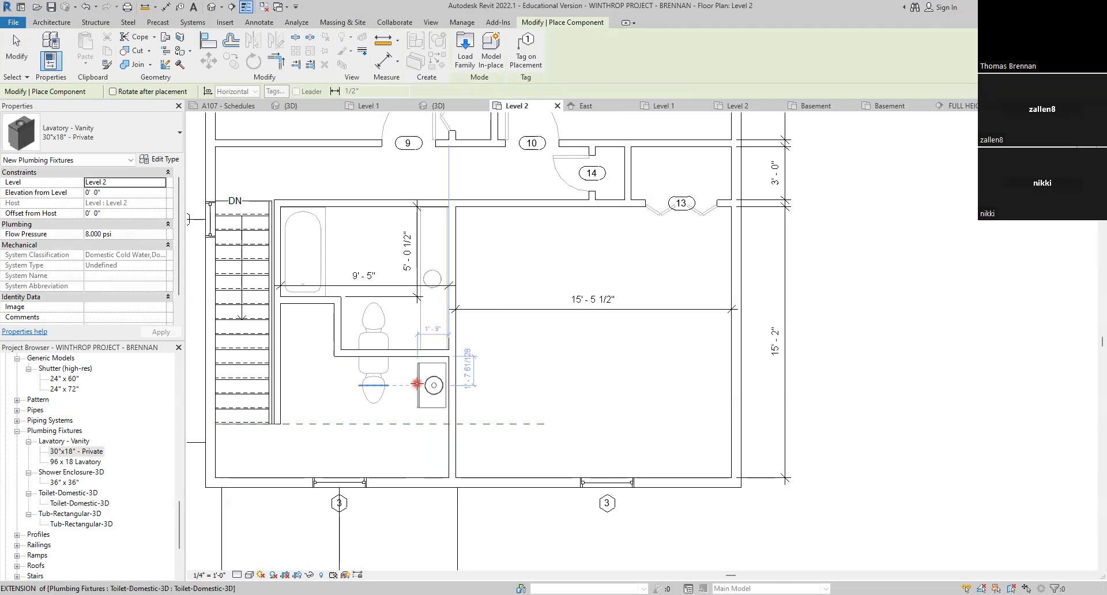
{"action": "key", "text": "space"}
{"action": "key", "text": "space"}
{"action": "key", "text": "space"}
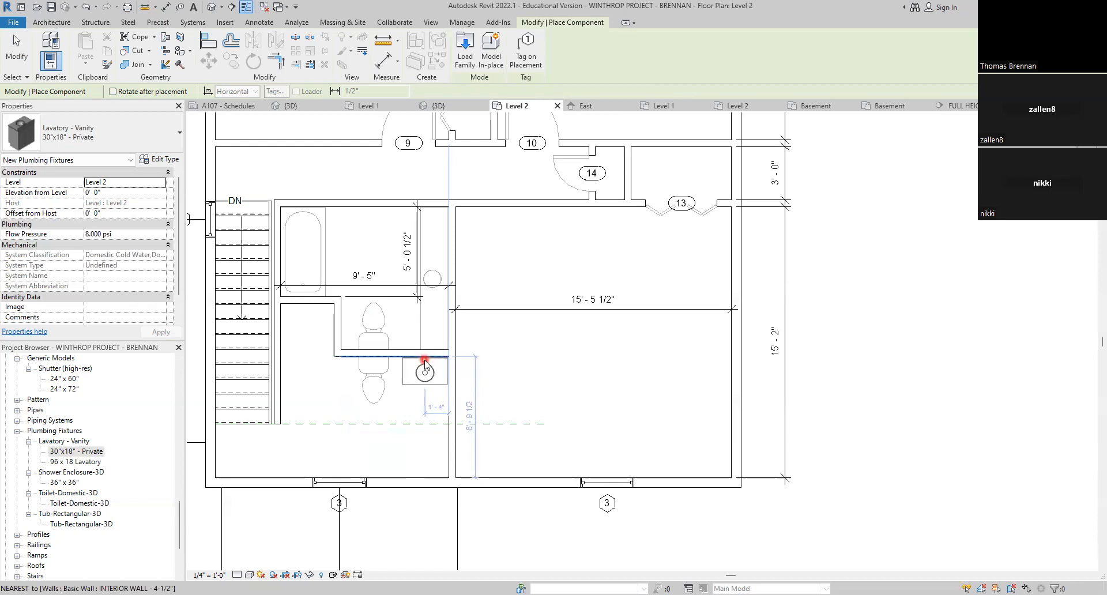
{"action": "left_click", "coordinate": [424, 359]}
{"action": "key", "text": "Escape"}
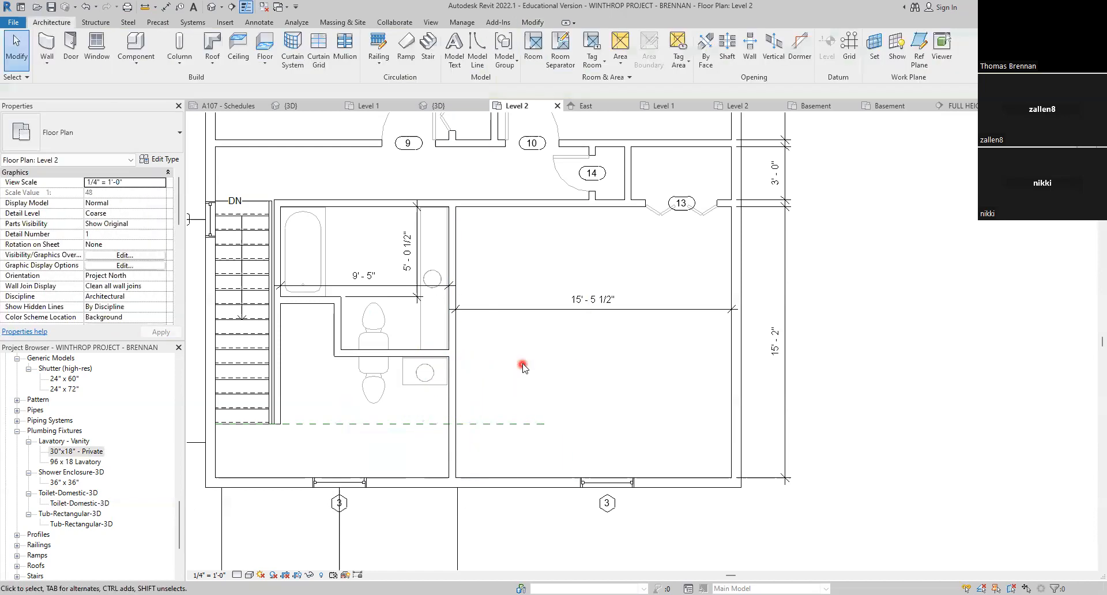
Step: Add a tagged Single-Flush 36" x 80" door in the south bathroom's east wall, centred 2'-0" from the south wall and swinging into the bathroom
{"action": "scroll", "coordinate": [472, 456], "scroll_direction": "down", "scroll_amount": 1}
{"action": "middle_click_drag", "start_coordinate": [483, 451], "coordinate": [482, 437]}
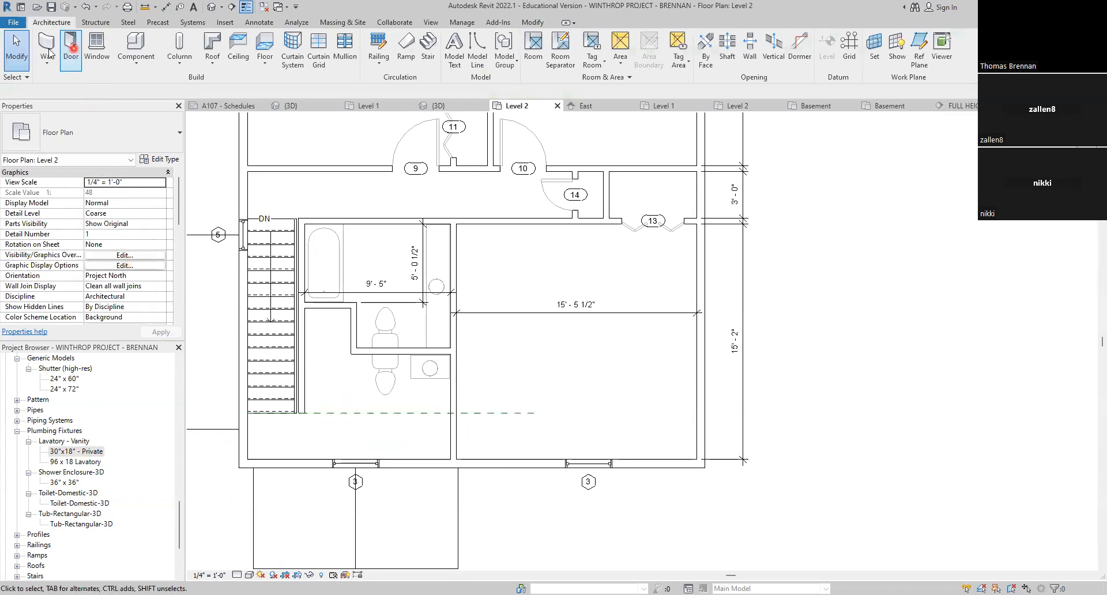
{"action": "key", "text": "w"}
{"action": "key", "text": "a"}
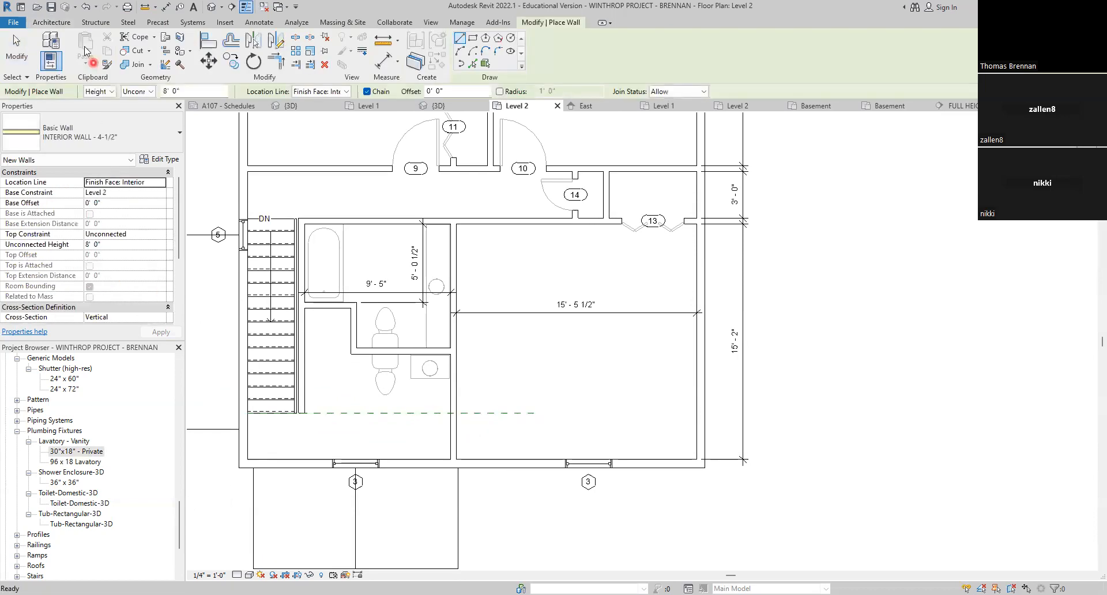
{"action": "left_click", "coordinate": [60, 24]}
{"action": "left_click", "coordinate": [71, 41]}
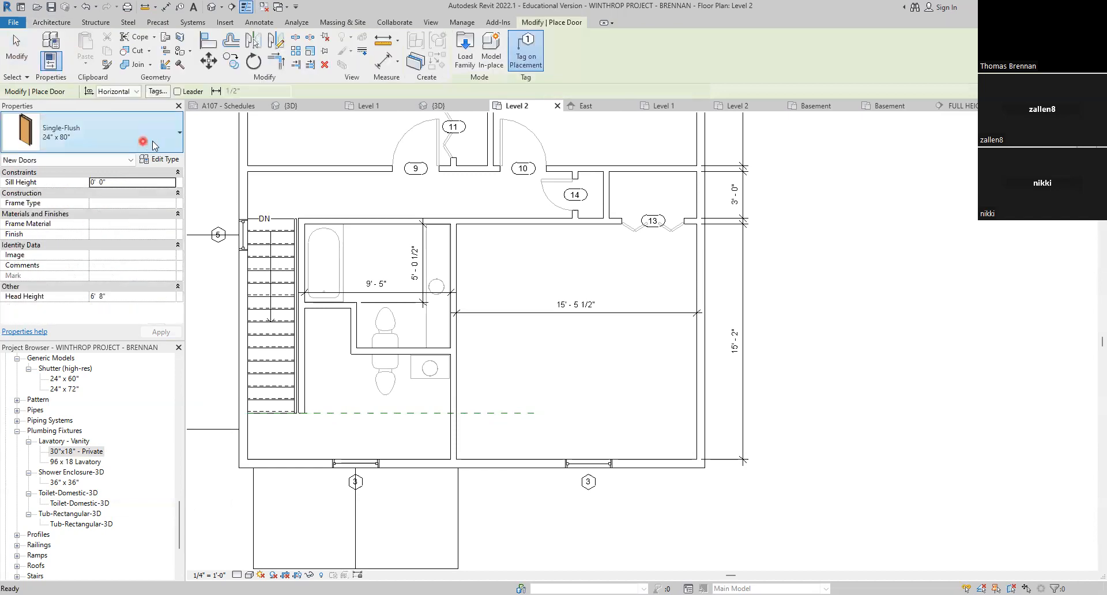
{"action": "left_click", "coordinate": [168, 136]}
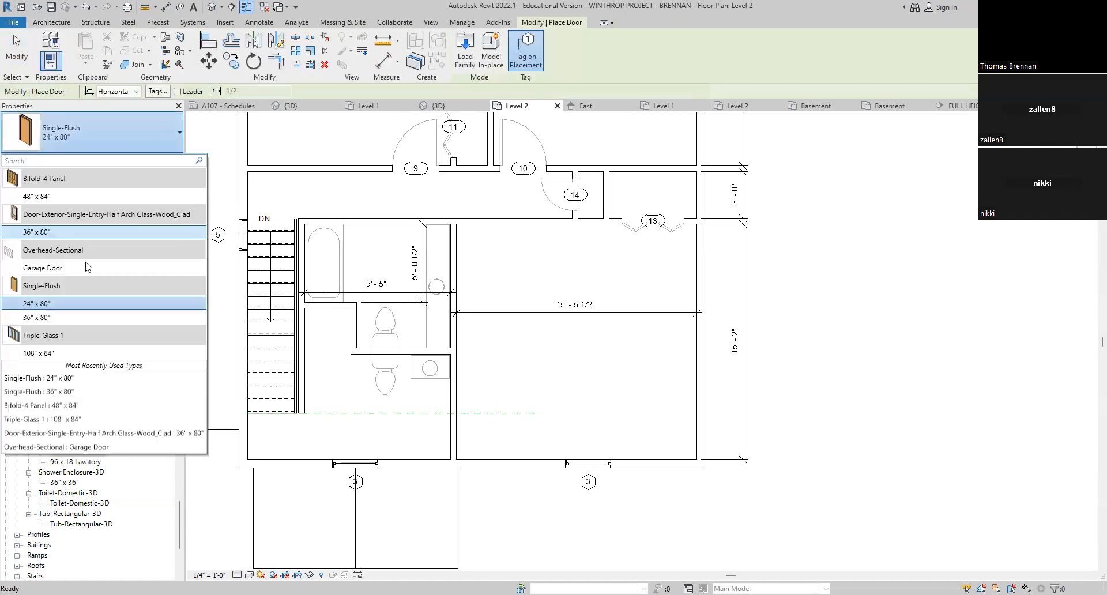
{"action": "left_click", "coordinate": [52, 318]}
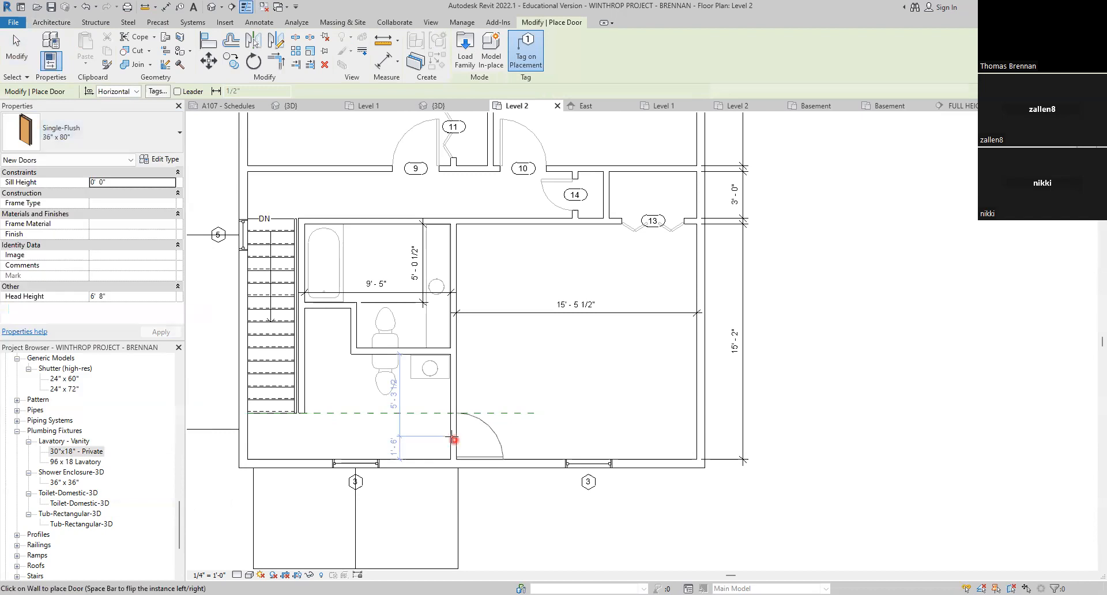
{"action": "key", "text": "space"}
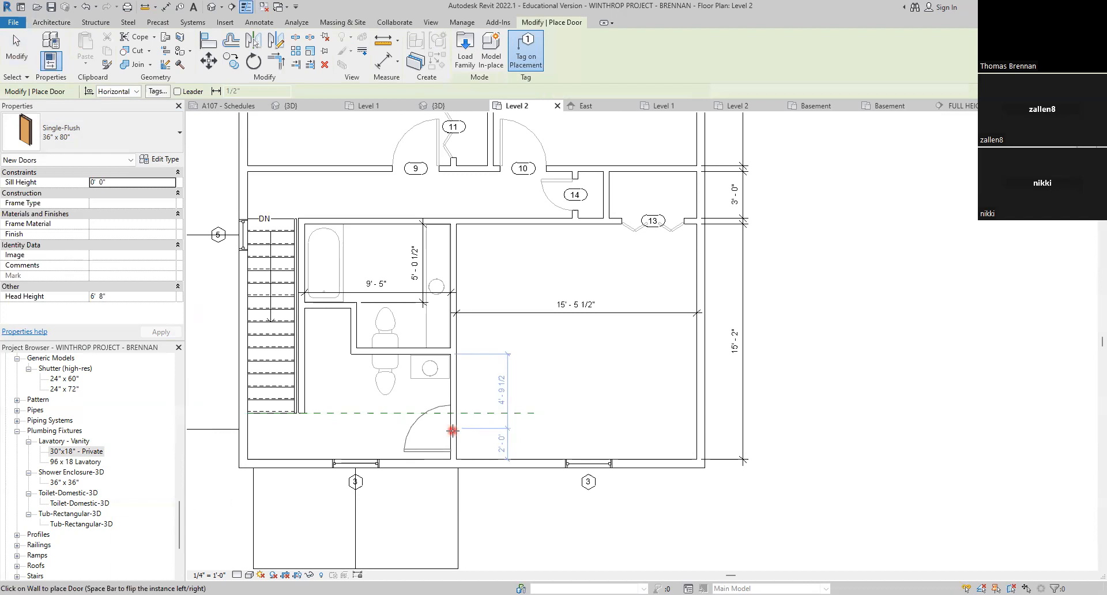
{"action": "left_click", "coordinate": [453, 430]}
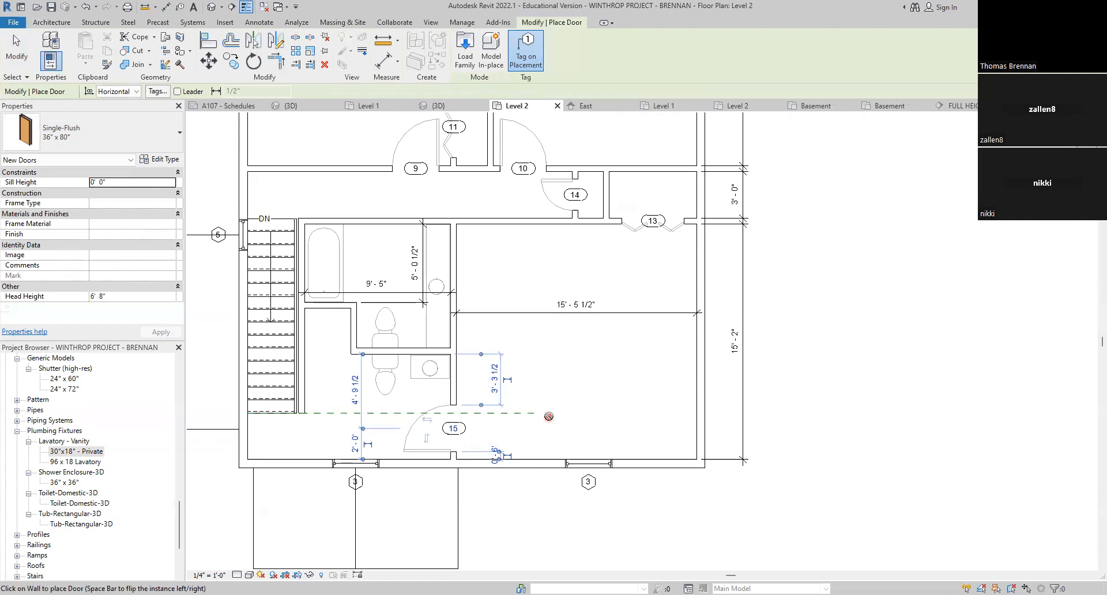
{"action": "key", "text": "Escape"}
{"action": "key", "text": "Escape"}
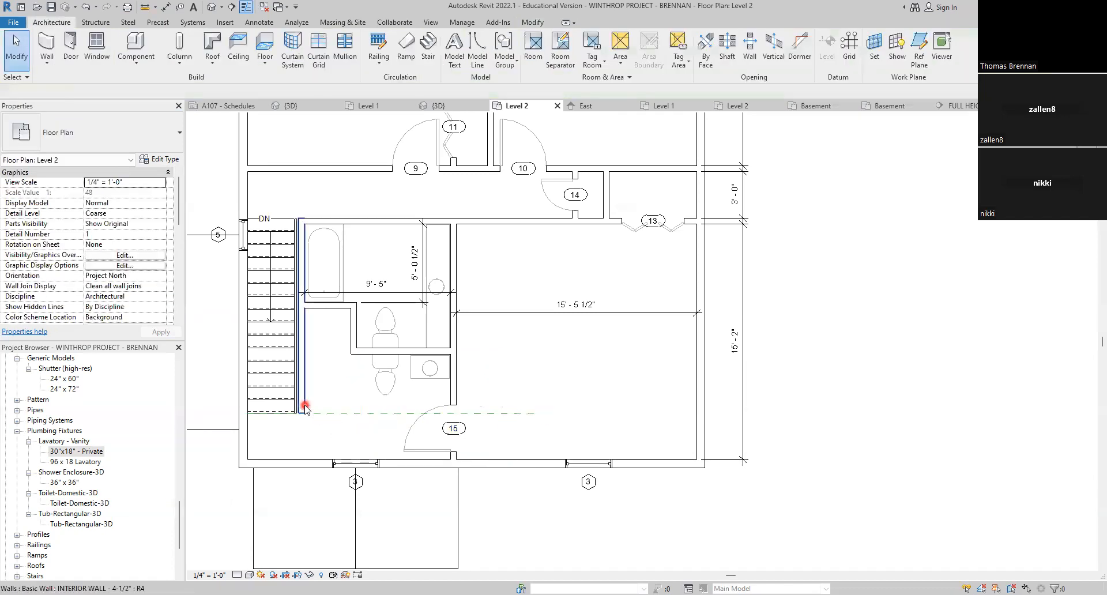
Step: Extend the interior wall beside the stairs south to meet the exterior wall
{"action": "left_click", "coordinate": [305, 409]}
{"action": "left_click_drag", "start_coordinate": [298, 413], "coordinate": [296, 459]}
{"action": "left_click", "coordinate": [350, 424]}
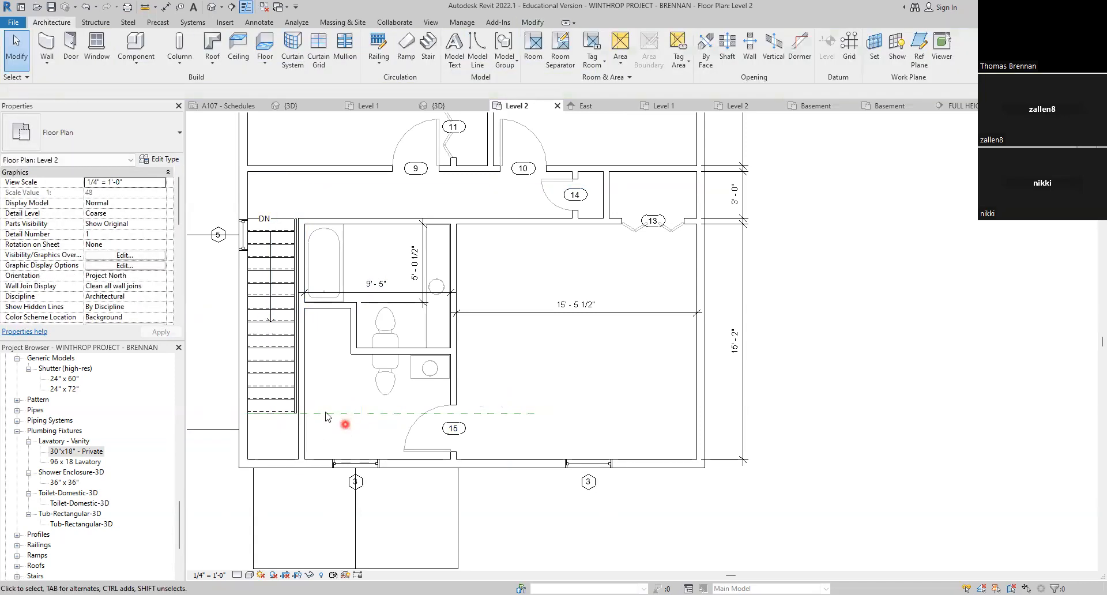
Step: Add a tagged Single-Flush 24" x 80" door in the extended stair wall, centred 1'-6" from the south wall and swinging into the bathroom
{"action": "left_click", "coordinate": [64, 52]}
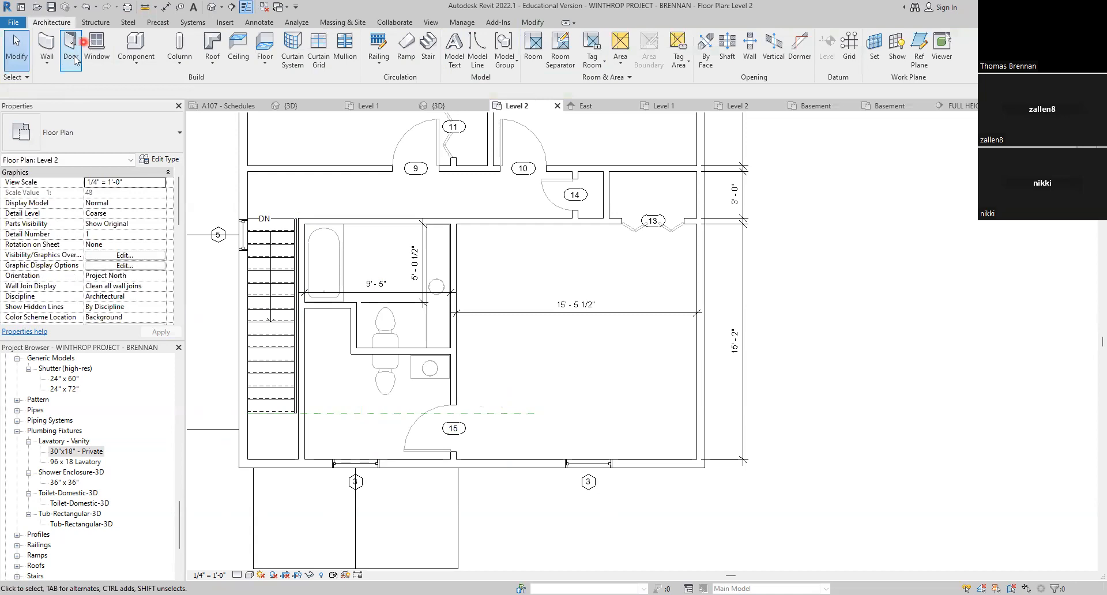
{"action": "left_click", "coordinate": [74, 60]}
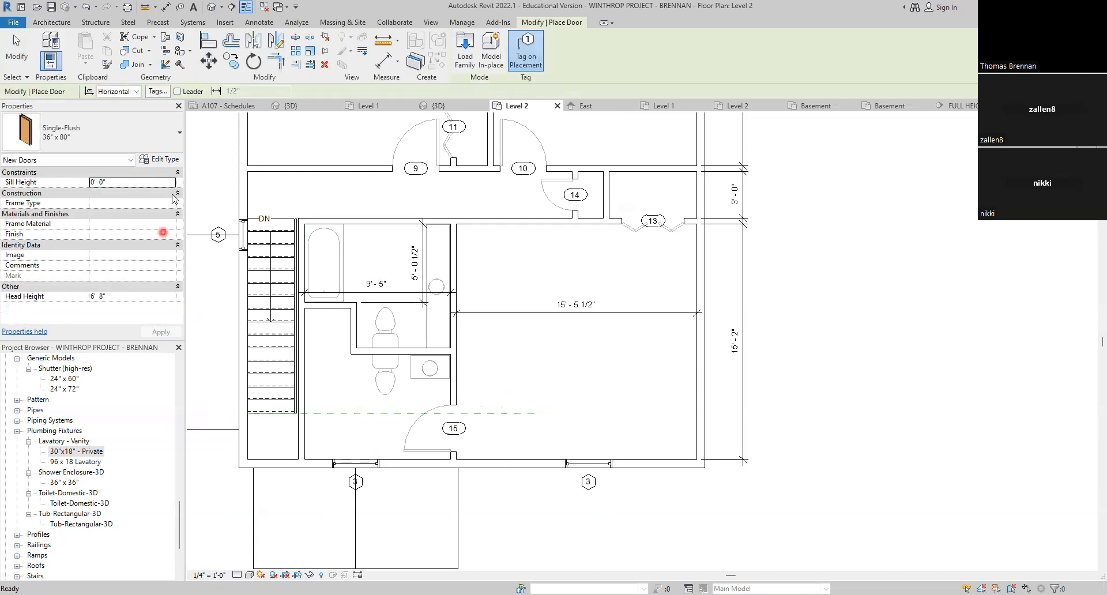
{"action": "left_click", "coordinate": [179, 143]}
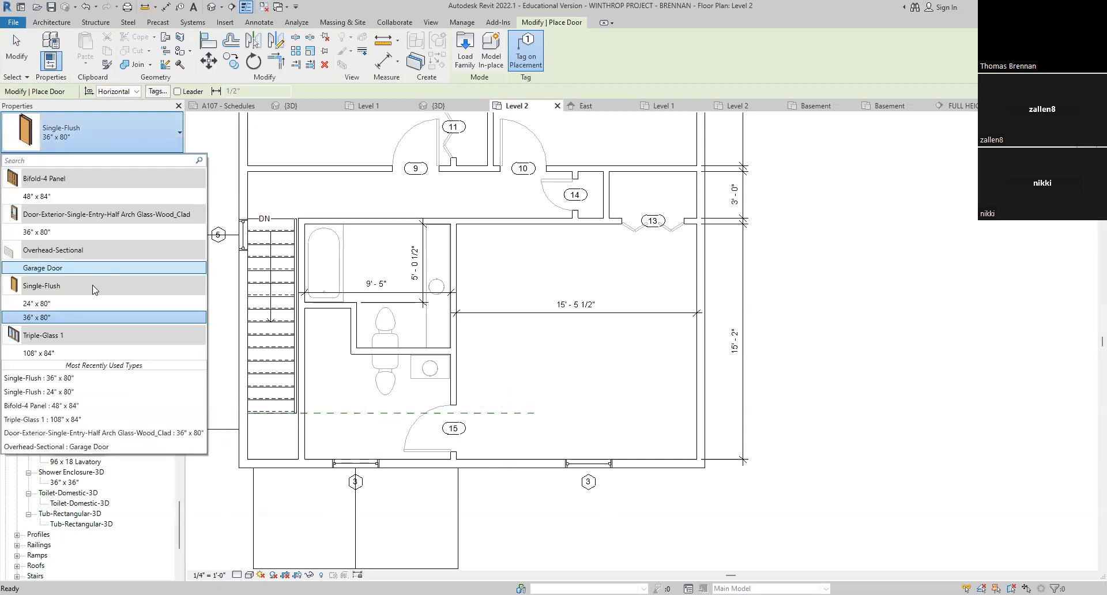
{"action": "left_click", "coordinate": [52, 303]}
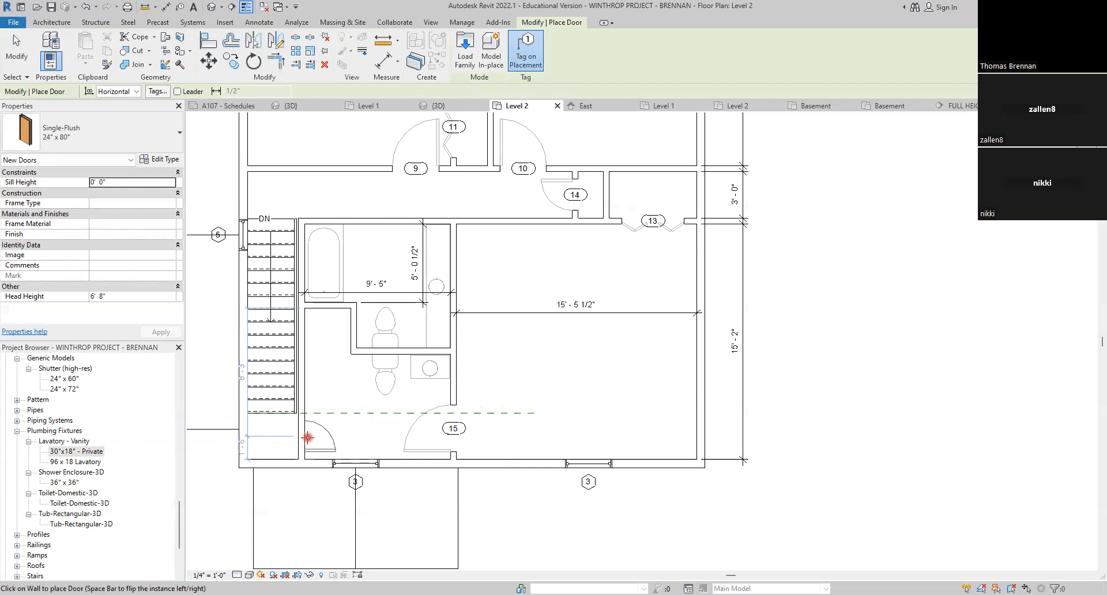
{"action": "left_click", "coordinate": [308, 438]}
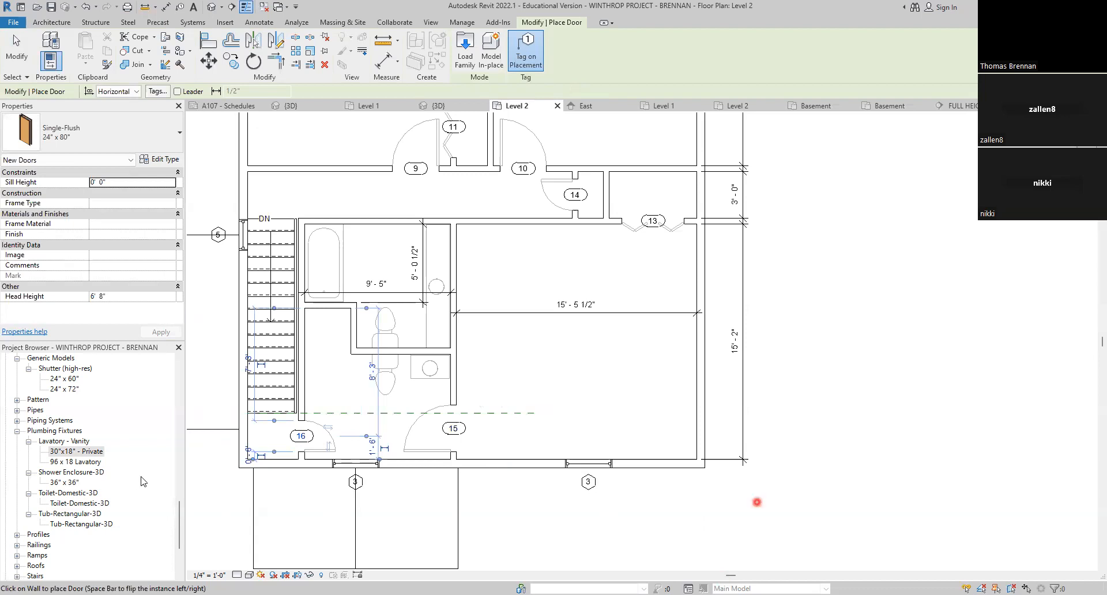
Step: Place a 36" x 36" Shower Enclosure-3D in the south bathroom's northwest alcove
{"action": "left_click", "coordinate": [68, 483]}
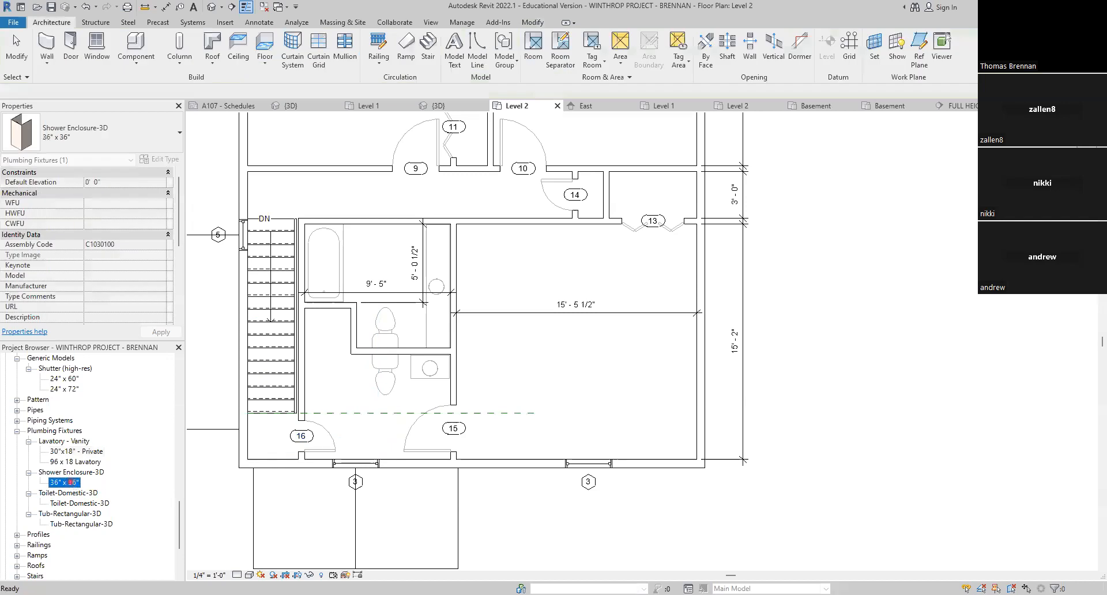
{"action": "left_click_drag", "start_coordinate": [70, 481], "coordinate": [327, 335]}
{"action": "left_click", "coordinate": [327, 332]}
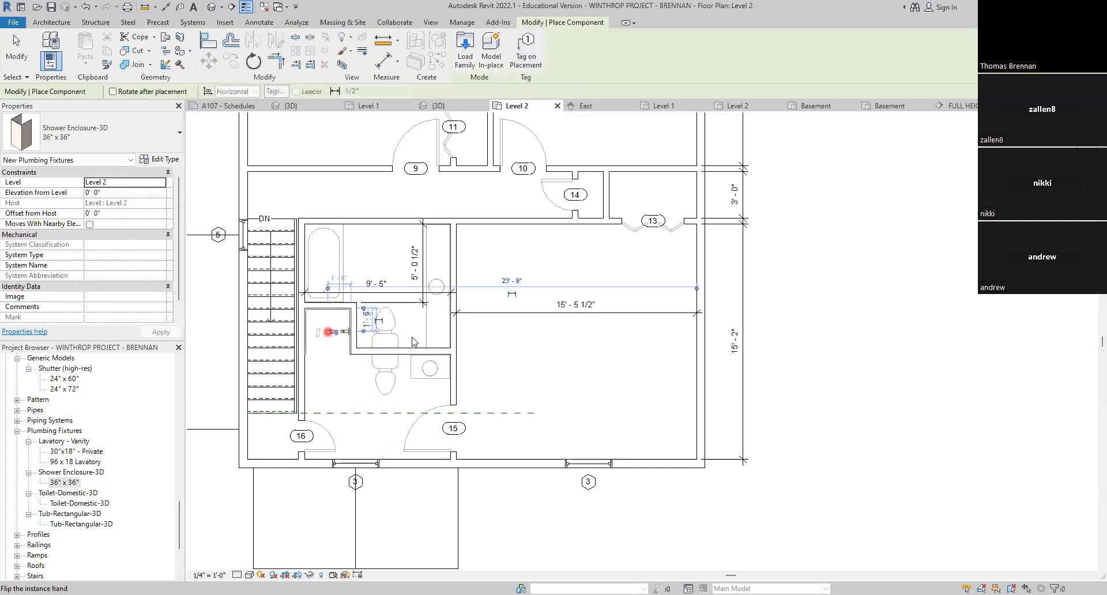
{"action": "key", "text": "Escape"}
Step: Add a tagged Single-Flush 36" x 80" door centred in the north bathroom's hallway wall, swinging into the bathroom
{"action": "scroll", "coordinate": [766, 387], "scroll_direction": "down", "scroll_amount": 1}
{"action": "middle_click_drag", "start_coordinate": [766, 393], "coordinate": [776, 444]}
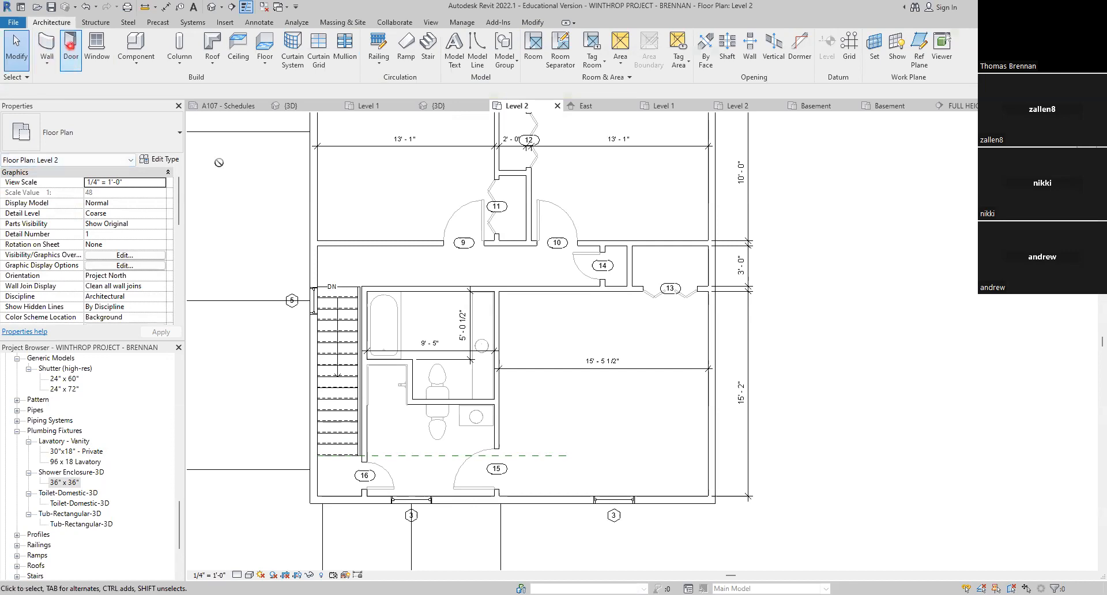
{"action": "left_click", "coordinate": [70, 46]}
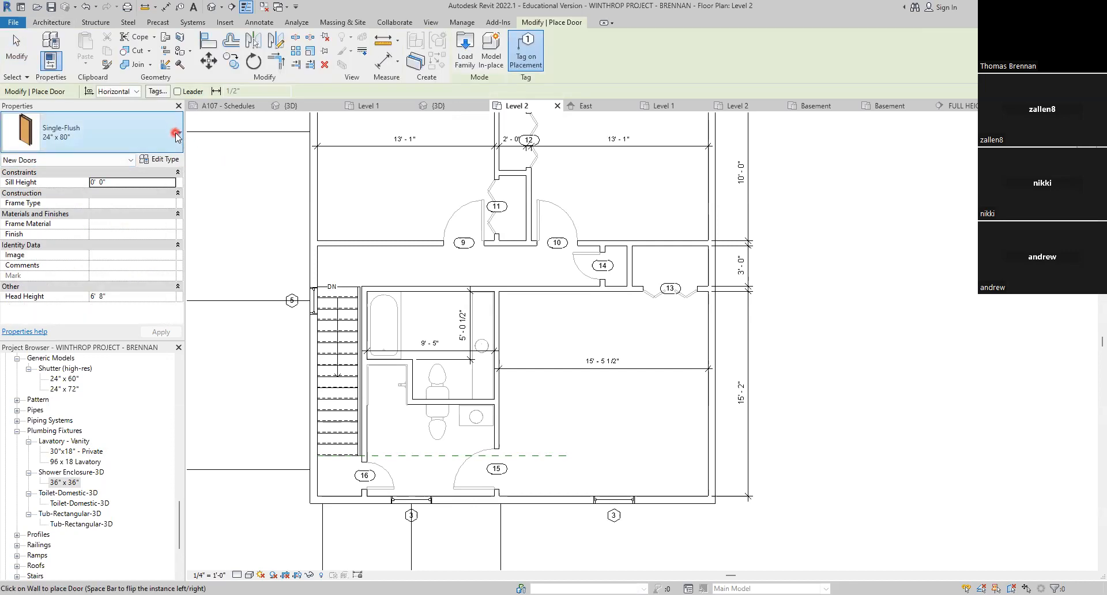
{"action": "left_click", "coordinate": [175, 133]}
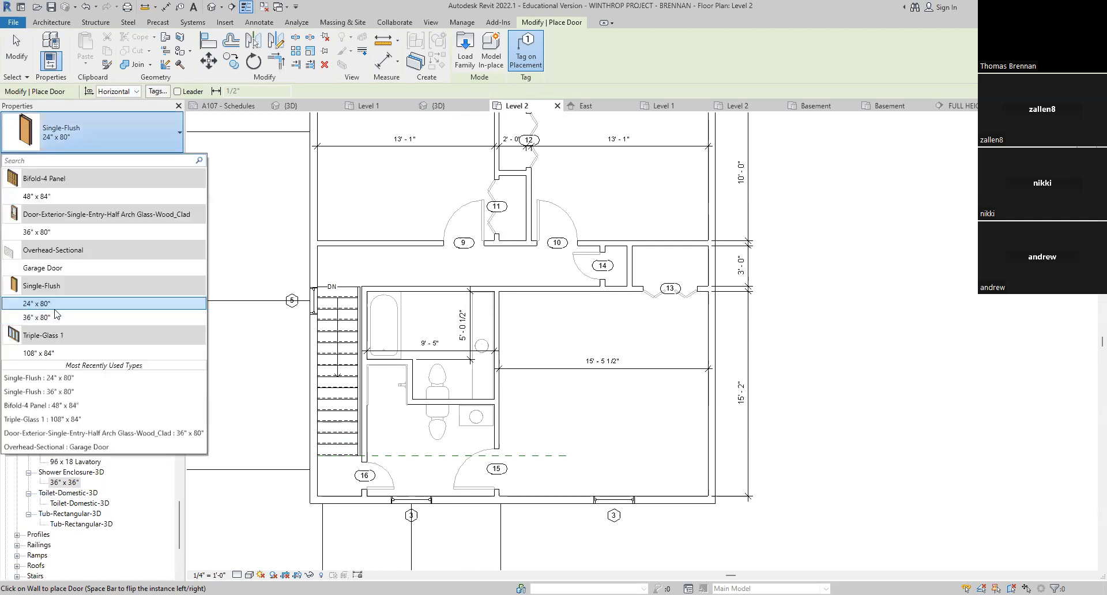
{"action": "left_click", "coordinate": [36, 317]}
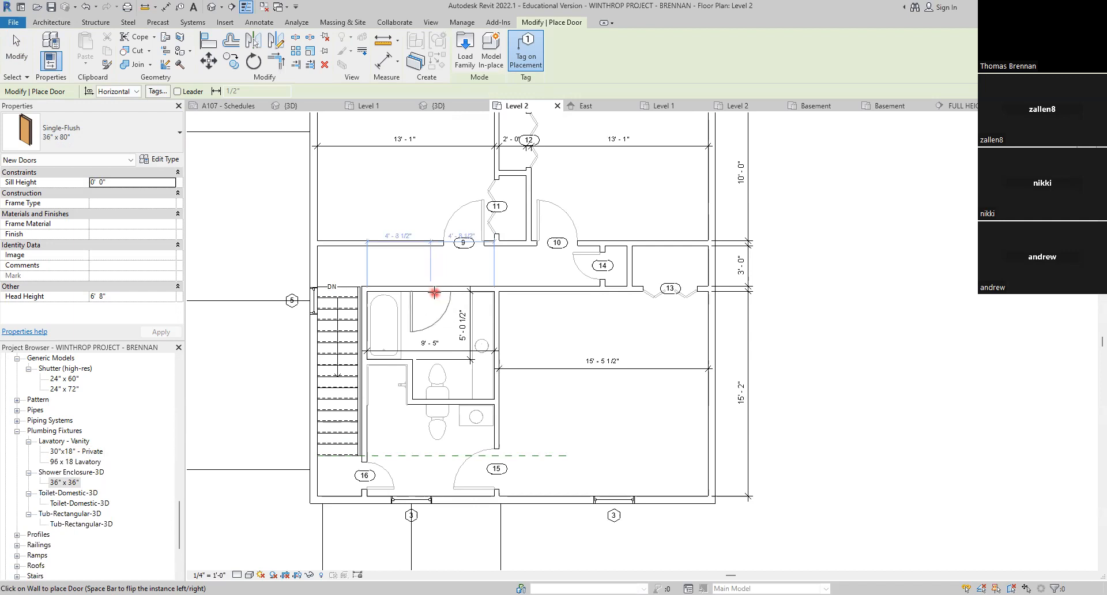
{"action": "left_click", "coordinate": [434, 292]}
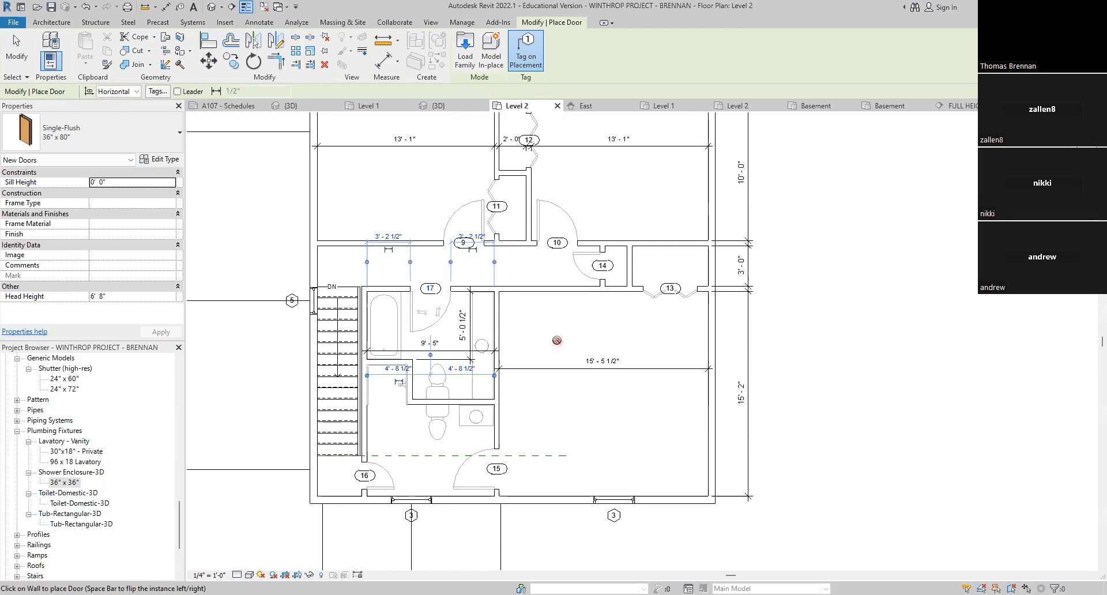
{"action": "key", "text": "Escape"}
{"action": "key", "text": "Escape"}
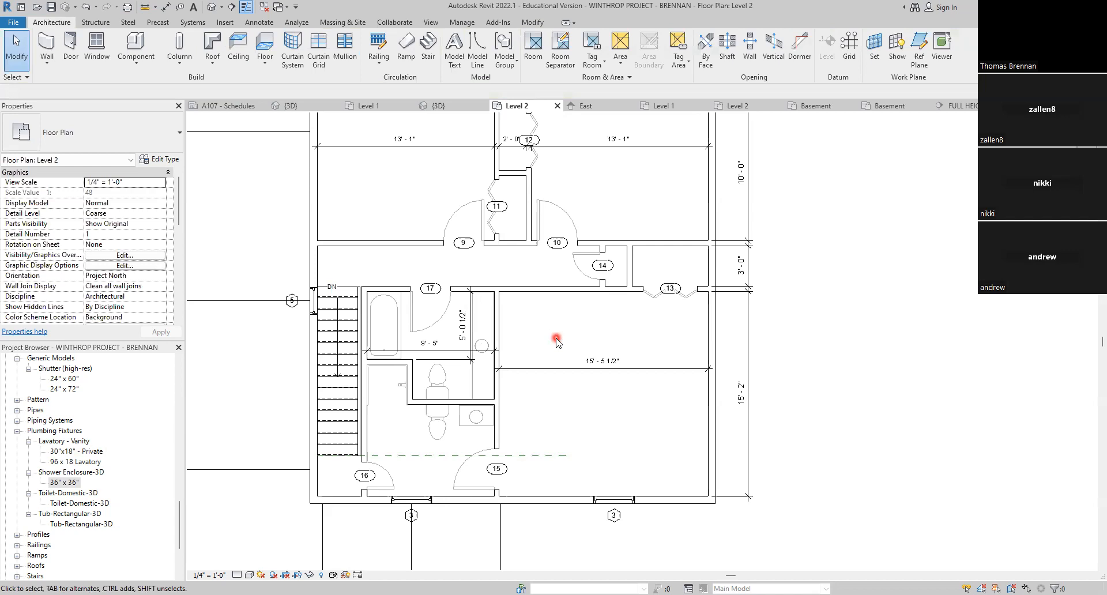
Step: Renumber the north bathroom's hallway door tag as 20
{"action": "scroll", "coordinate": [435, 297], "scroll_direction": "up", "scroll_amount": 5}
{"action": "left_click", "coordinate": [433, 287]}
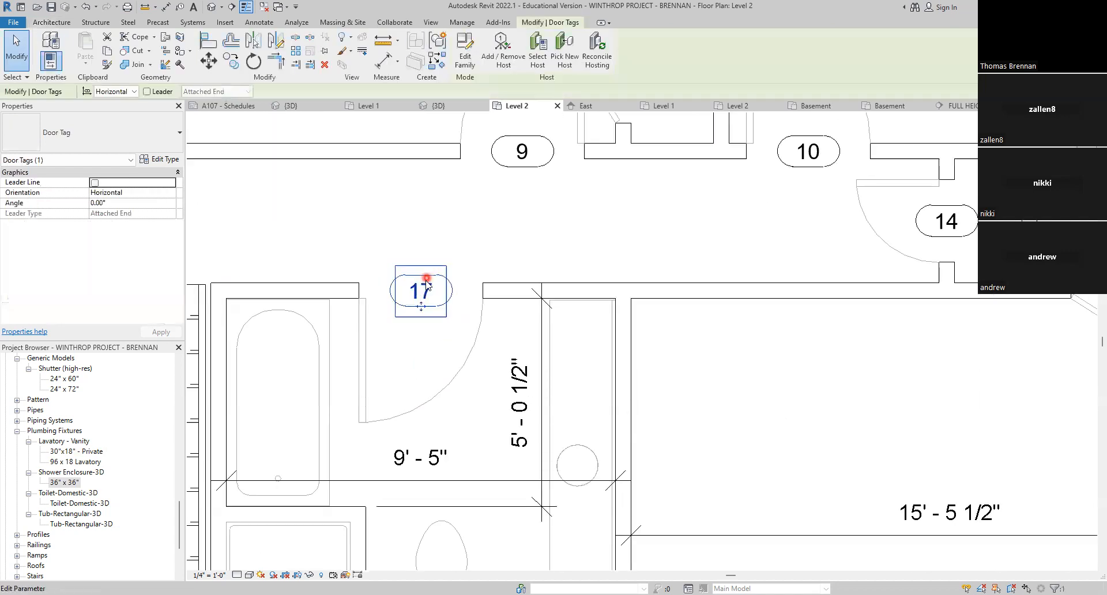
{"action": "left_click", "coordinate": [427, 286]}
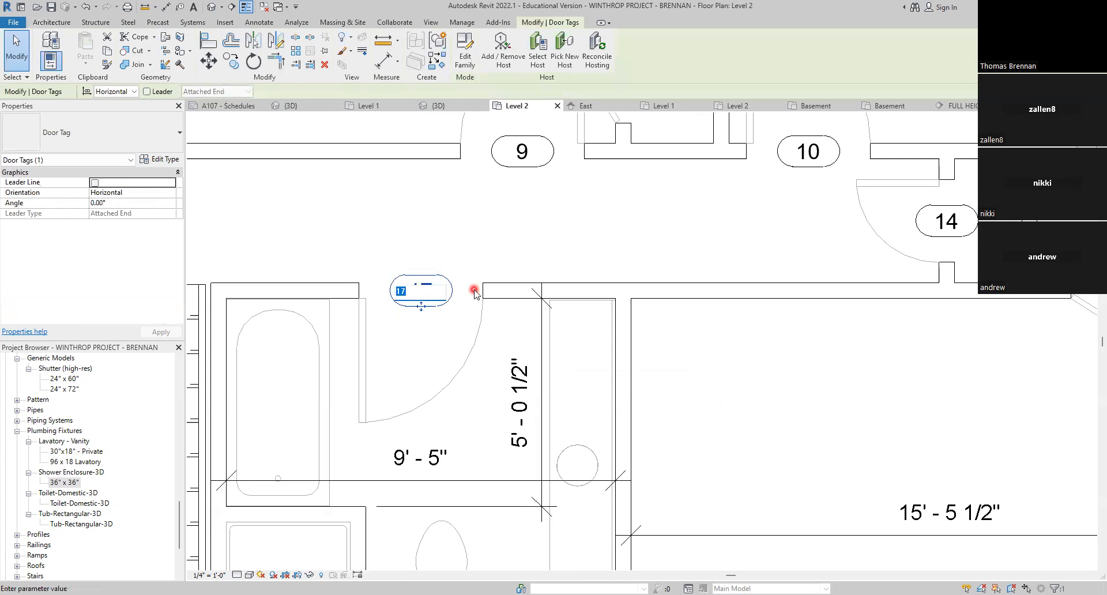
{"action": "key", "text": "Return"}
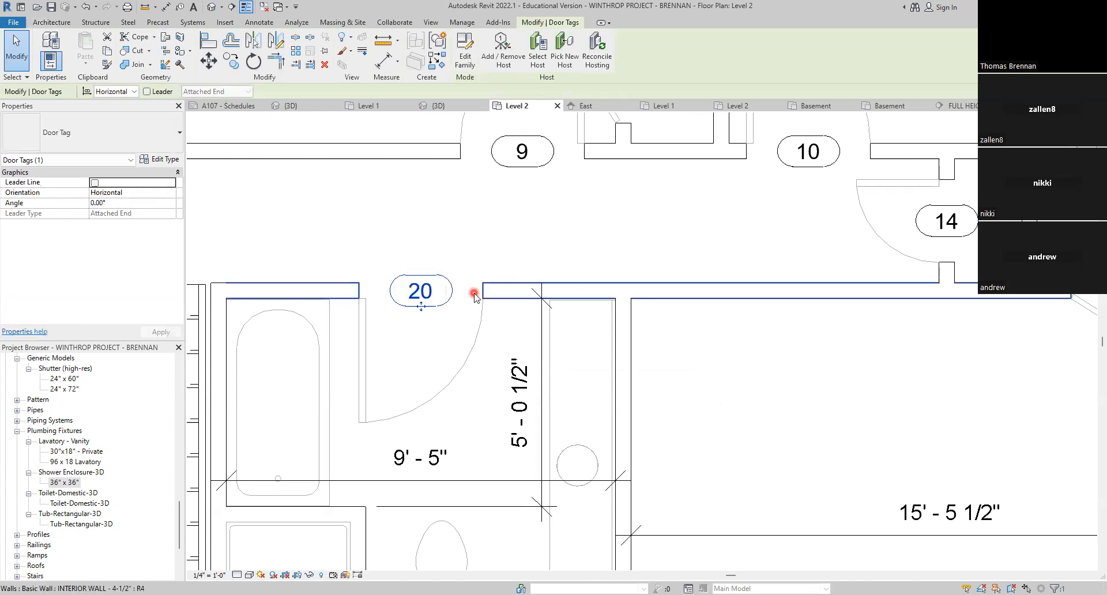
{"action": "left_click", "coordinate": [732, 418]}
Step: Add a tagged Single-Flush 36" x 80" door from the hallway into the southeast bedroom, near the bathroom wall and swinging into the bedroom
{"action": "scroll", "coordinate": [662, 375], "scroll_direction": "down", "scroll_amount": 3}
{"action": "middle_click_drag", "start_coordinate": [660, 371], "coordinate": [559, 313]}
{"action": "scroll", "coordinate": [556, 312], "scroll_direction": "down", "scroll_amount": 2}
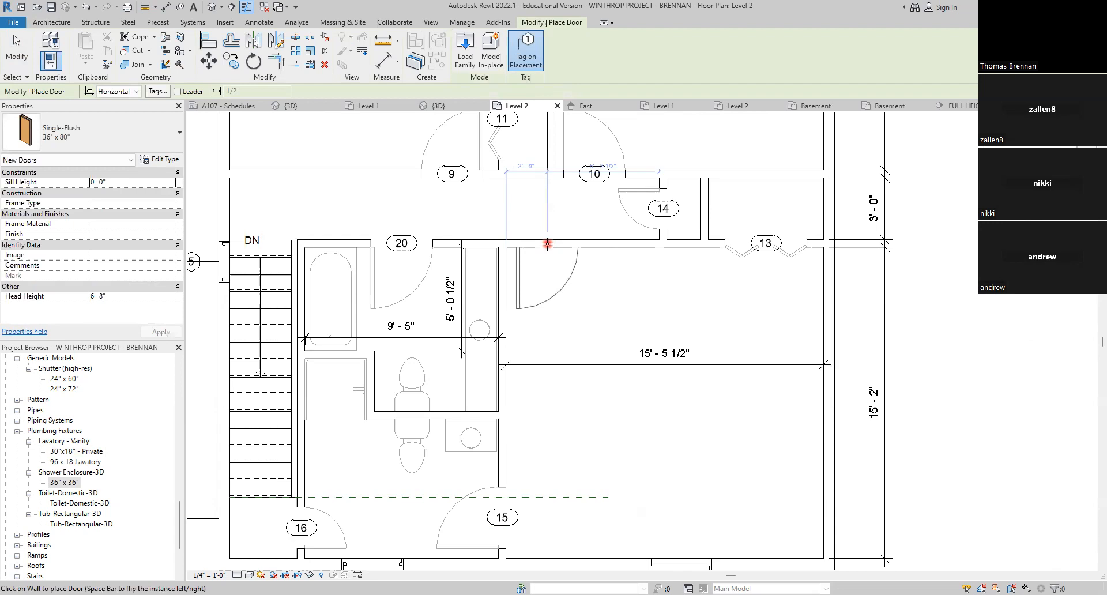
{"action": "left_click", "coordinate": [545, 244]}
{"action": "key", "text": "Escape"}
{"action": "key", "text": "Escape"}
Step: Try moving the north closet's 2'-0" dimension text outside the north exterior wall, and undo the move
{"action": "scroll", "coordinate": [603, 303], "scroll_direction": "down", "scroll_amount": 2}
{"action": "scroll", "coordinate": [602, 315], "scroll_direction": "down", "scroll_amount": 1}
{"action": "middle_click_drag", "start_coordinate": [600, 315], "coordinate": [614, 387]}
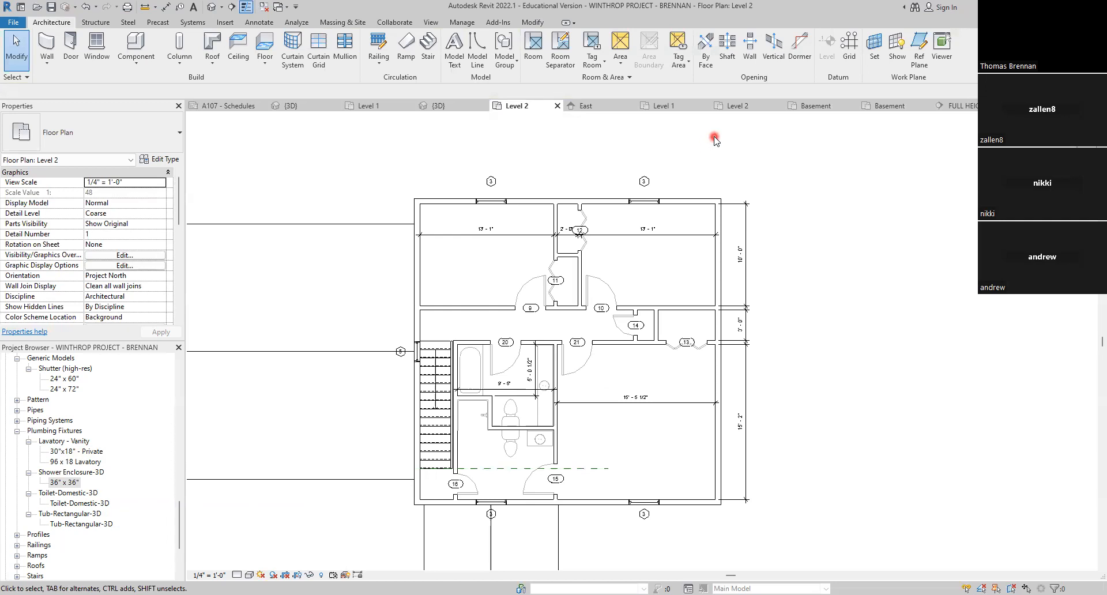
{"action": "scroll", "coordinate": [620, 249], "scroll_direction": "up", "scroll_amount": 2}
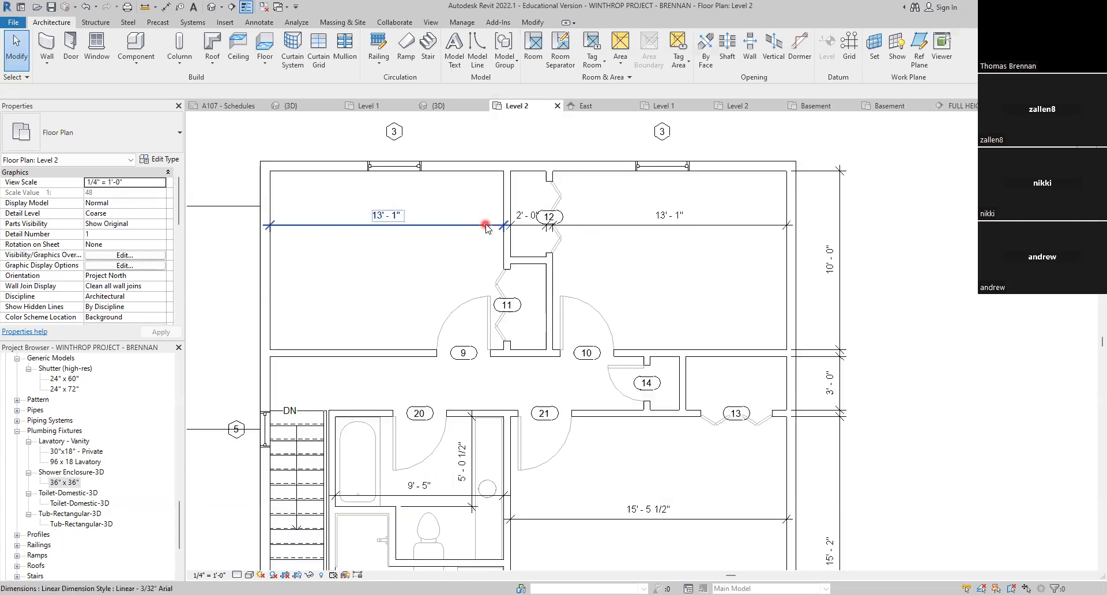
{"action": "left_click", "coordinate": [530, 226]}
{"action": "left_click_drag", "start_coordinate": [526, 225], "coordinate": [541, 127]}
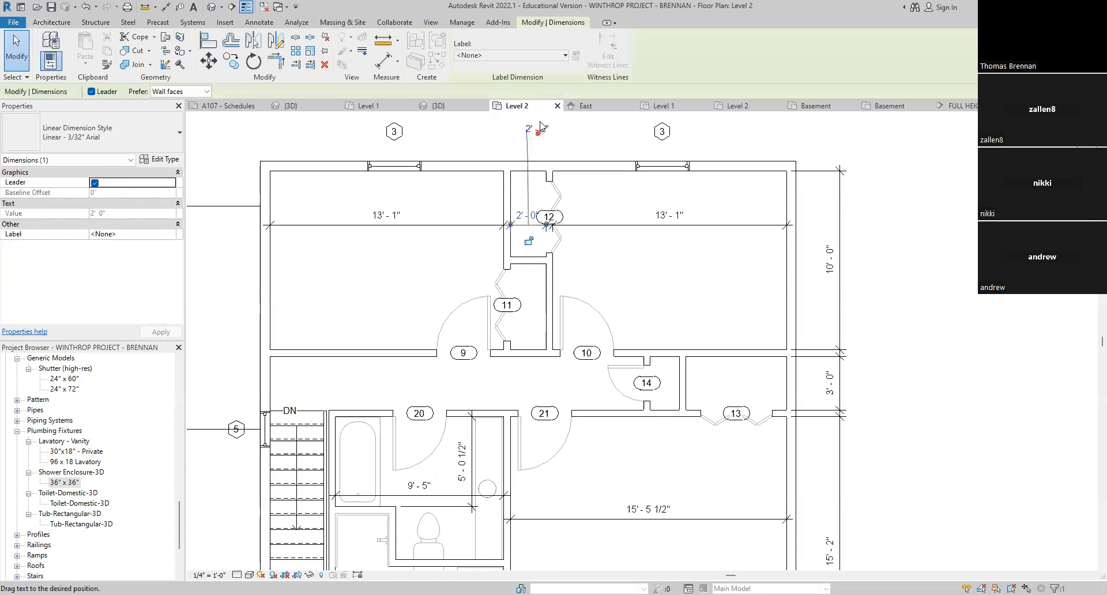
{"action": "left_click", "coordinate": [559, 141]}
{"action": "key", "text": "ctrl+z"}
Step: Move the north closet's 2'-0" dimension text slightly north on its leader, inside the closet and clear of door tag 12
{"action": "left_click", "coordinate": [535, 235]}
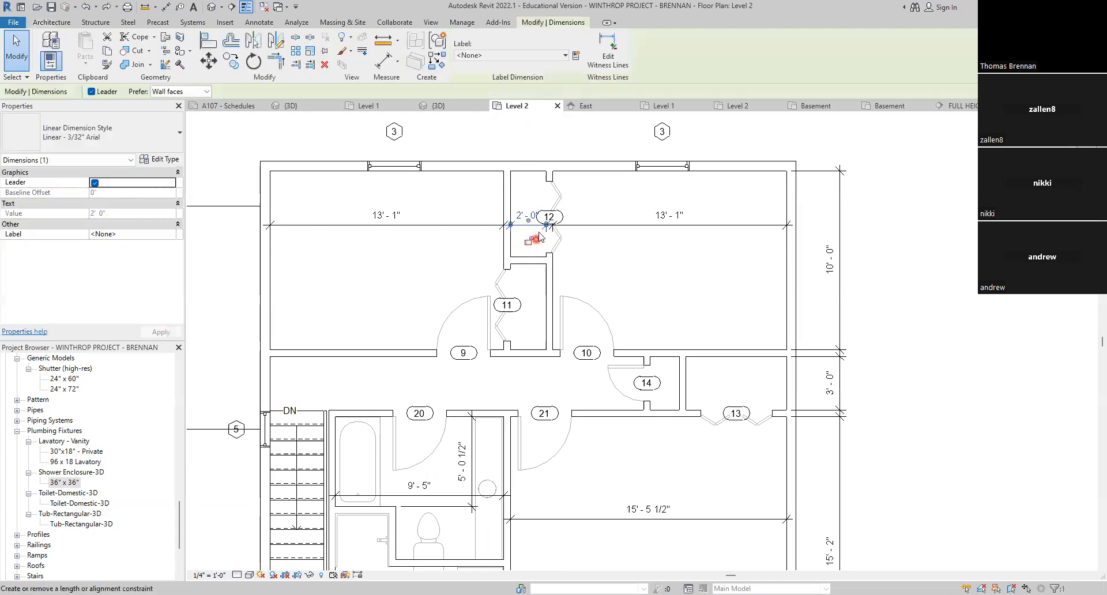
{"action": "left_click_drag", "start_coordinate": [522, 228], "coordinate": [524, 205]}
{"action": "key", "text": "Escape"}
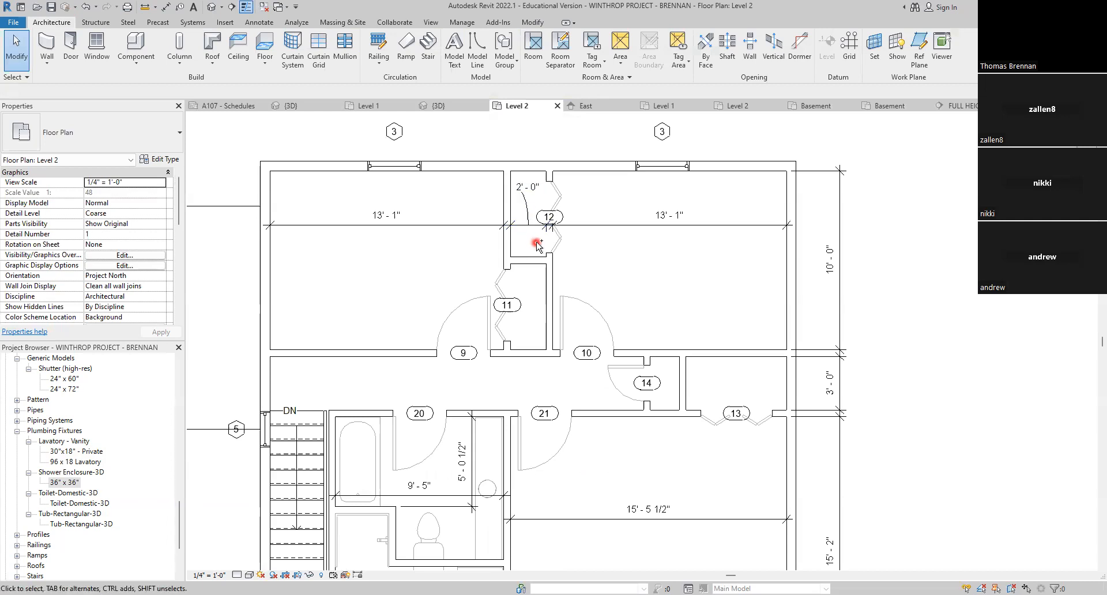
Step: Move the north closet's 2'-0" width dimension north until it sits outside the north exterior wall
{"action": "left_click", "coordinate": [536, 225]}
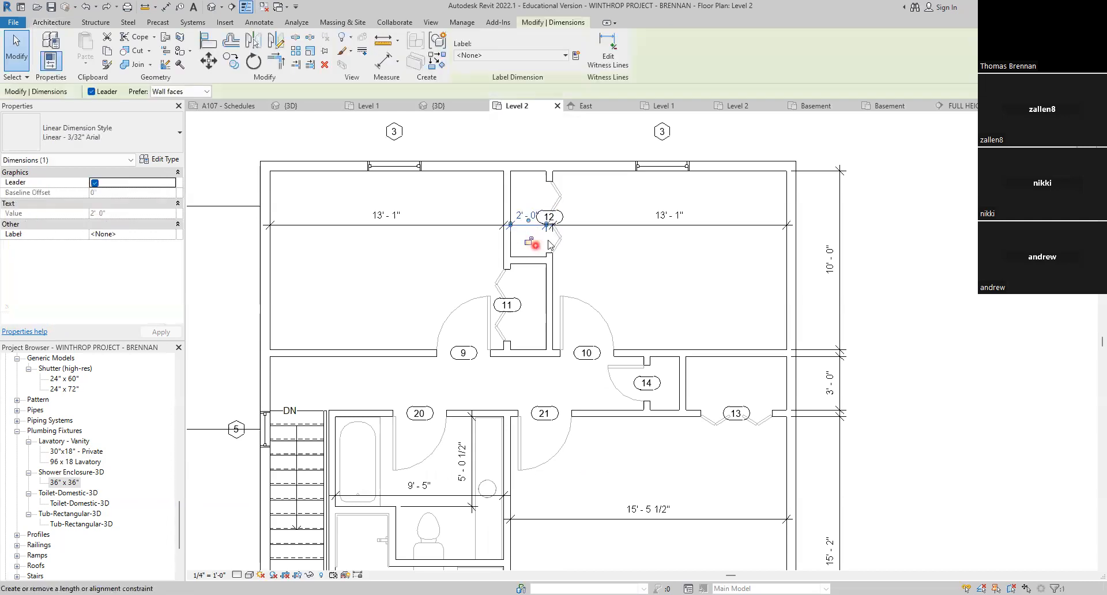
{"action": "key", "text": "Up"}
{"action": "key", "text": "Up"}
{"action": "key", "text": "Up"}
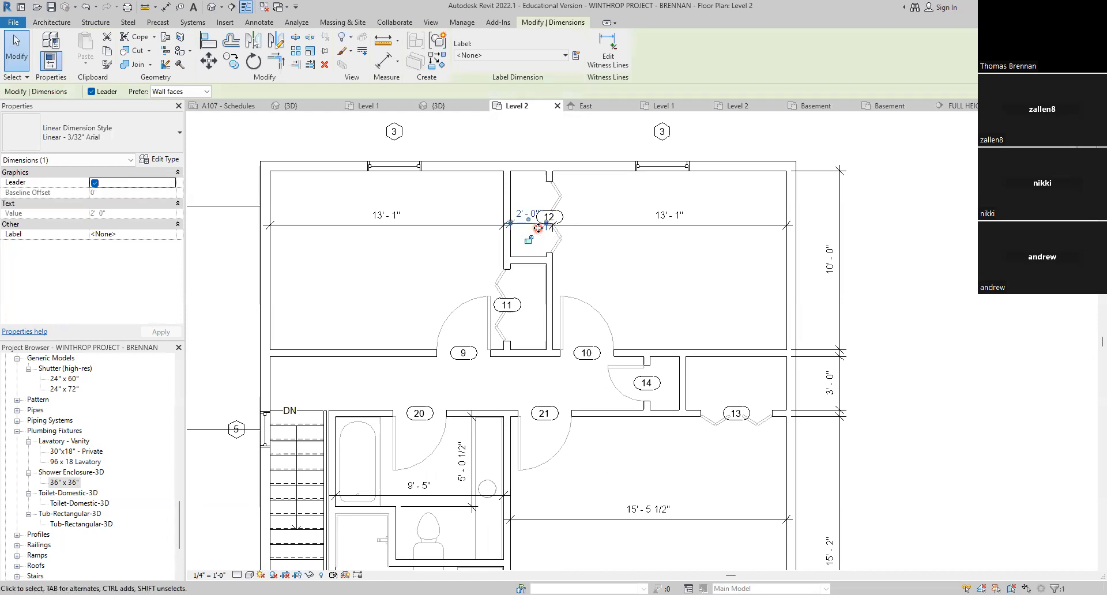
{"action": "key", "text": "Up"}
{"action": "key", "text": "Up"}
{"action": "key", "text": "Up"}
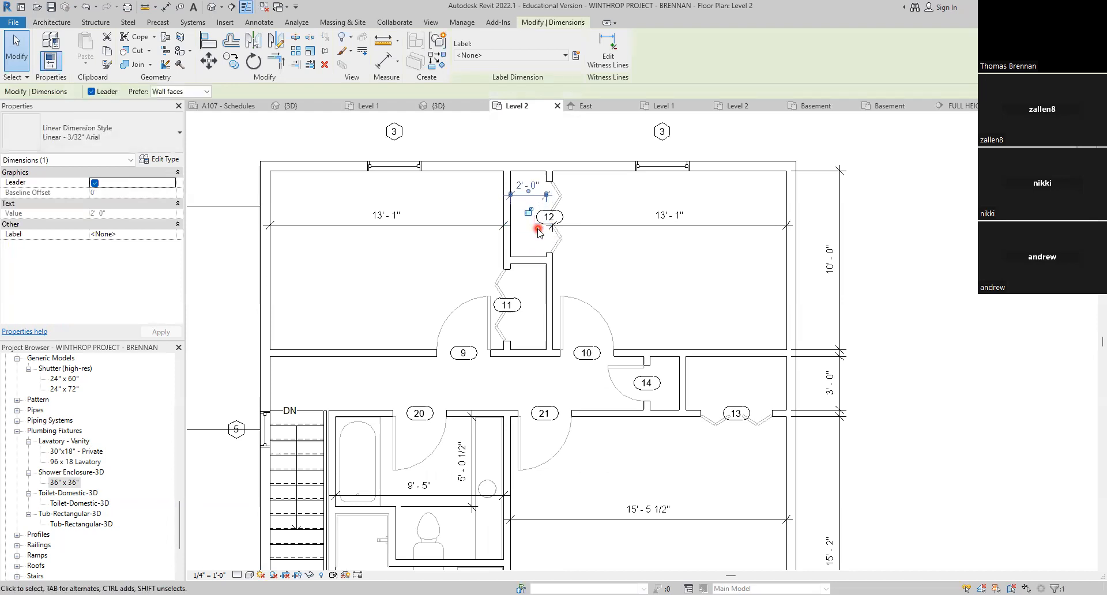
{"action": "key", "text": "Up"}
{"action": "key", "text": "Up"}
{"action": "key", "text": "Up"}
{"action": "key", "text": "Up"}
{"action": "key", "text": "Up"}
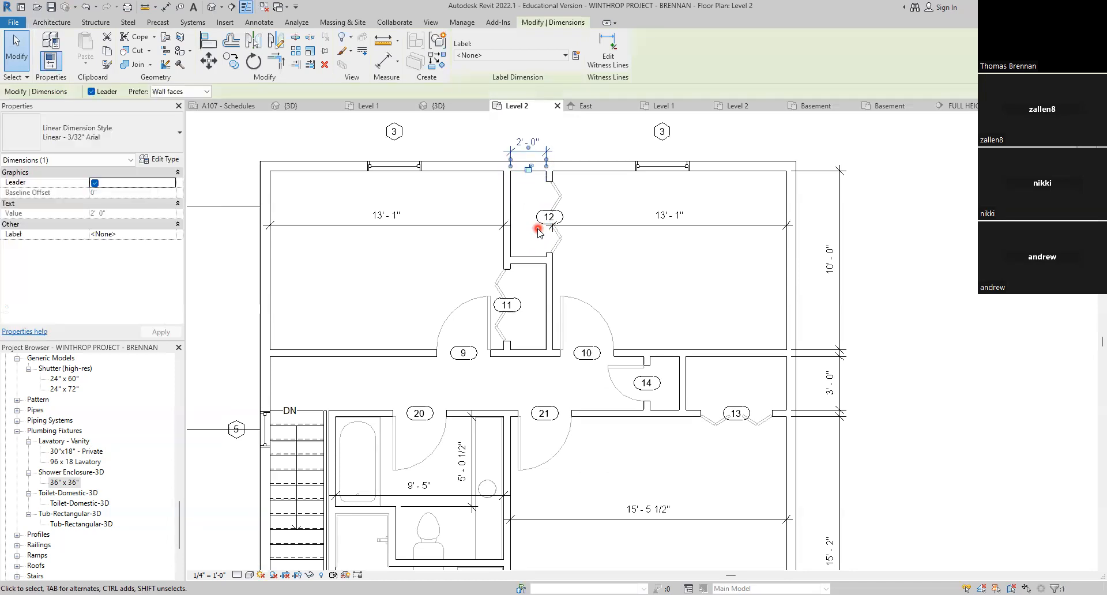
{"action": "key", "text": "Up"}
{"action": "key", "text": "Up"}
{"action": "key", "text": "Escape"}
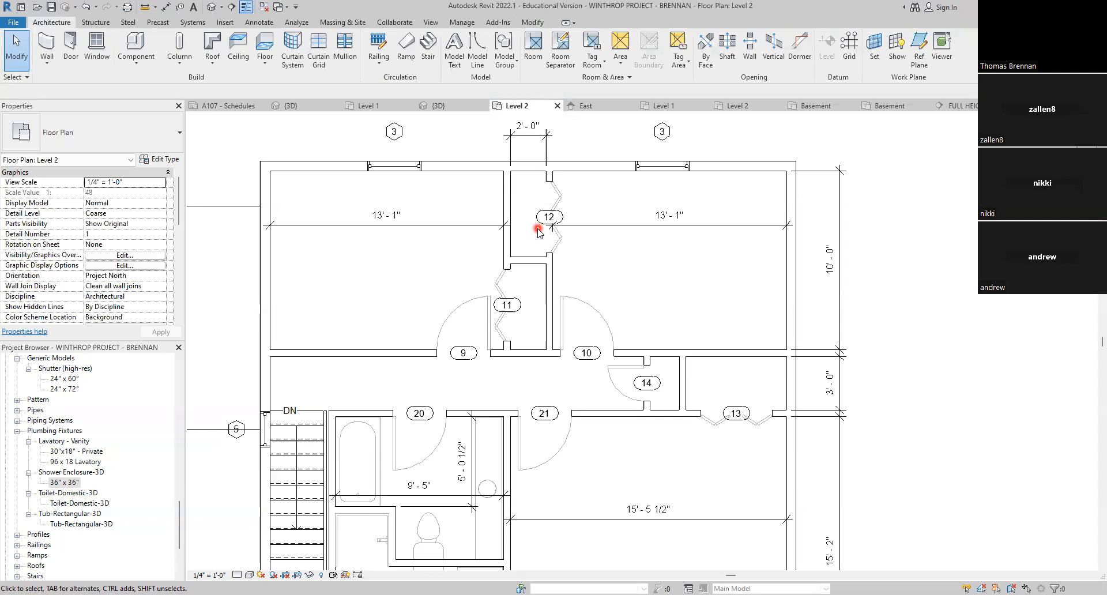
Step: Dimension the north-south inside lengths of the two closets with doors 12 and 11, between the exterior wall, dividing wall and hallway wall
{"action": "left_click", "coordinate": [165, 7]}
{"action": "left_click", "coordinate": [529, 171]}
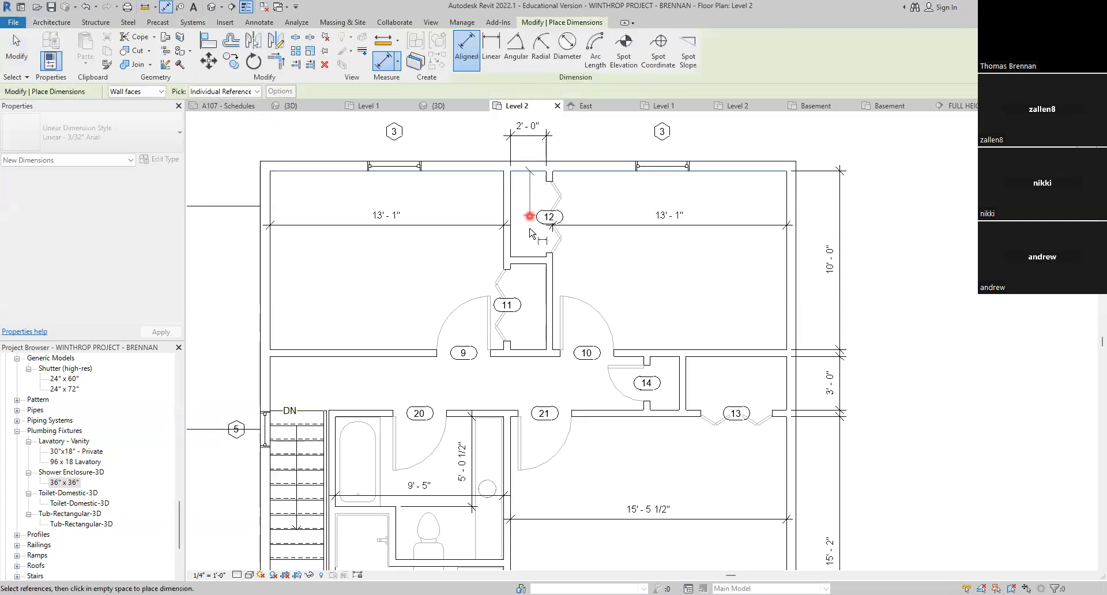
{"action": "left_click", "coordinate": [530, 258]}
{"action": "left_click", "coordinate": [530, 264]}
{"action": "left_click", "coordinate": [528, 348]}
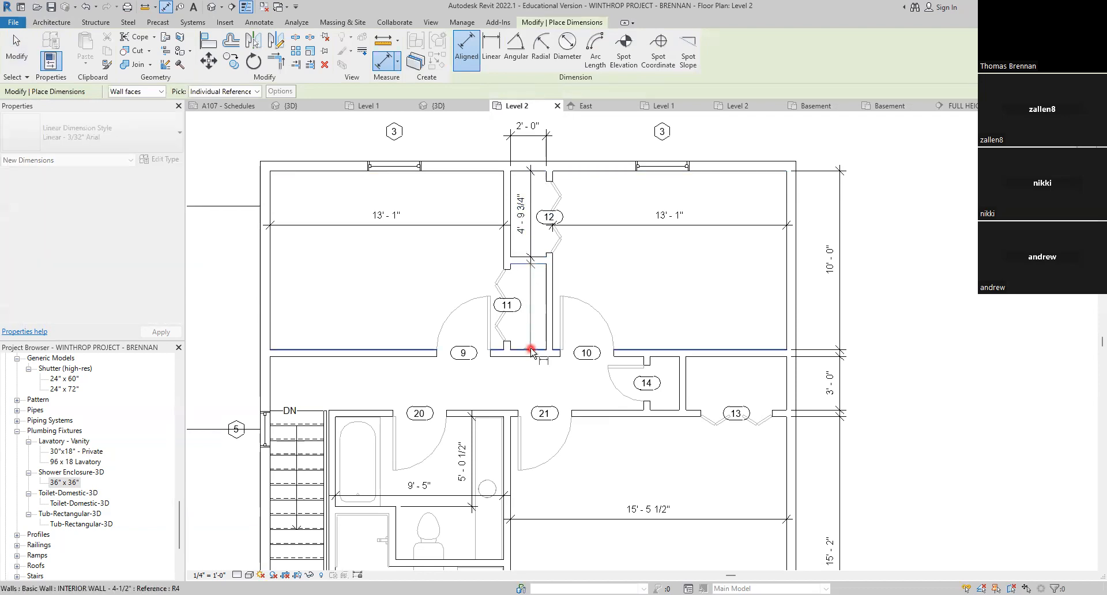
{"action": "left_click", "coordinate": [536, 383]}
{"action": "key", "text": "Escape"}
{"action": "key", "text": "Escape"}
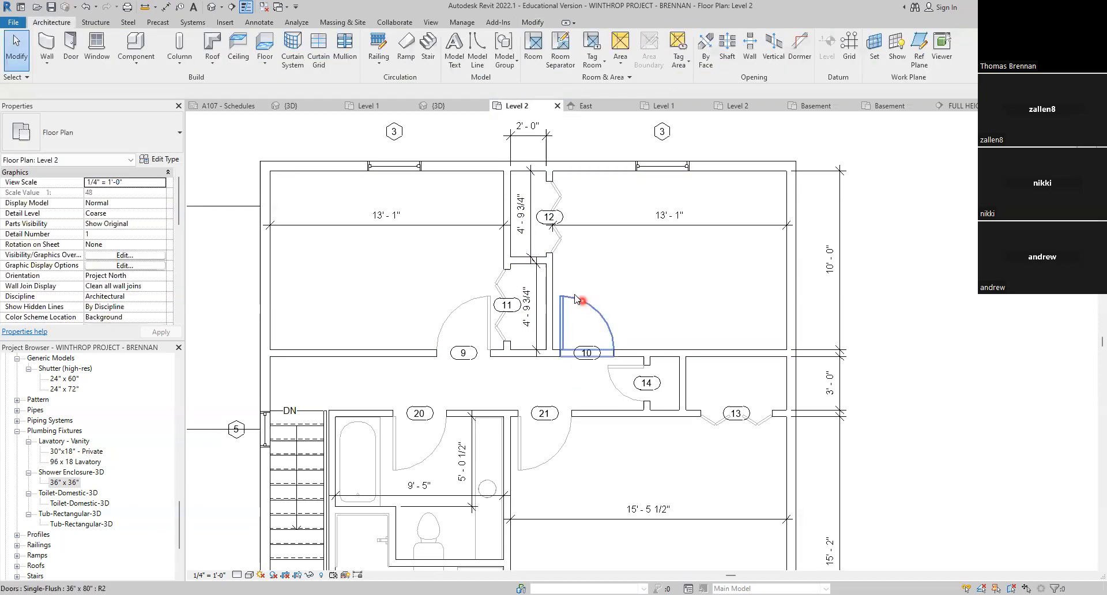
Step: Shift the north closet's length dimension slightly east, closer in line with the dimension of the closet below
{"action": "scroll", "coordinate": [567, 291], "scroll_direction": "up", "scroll_amount": 2}
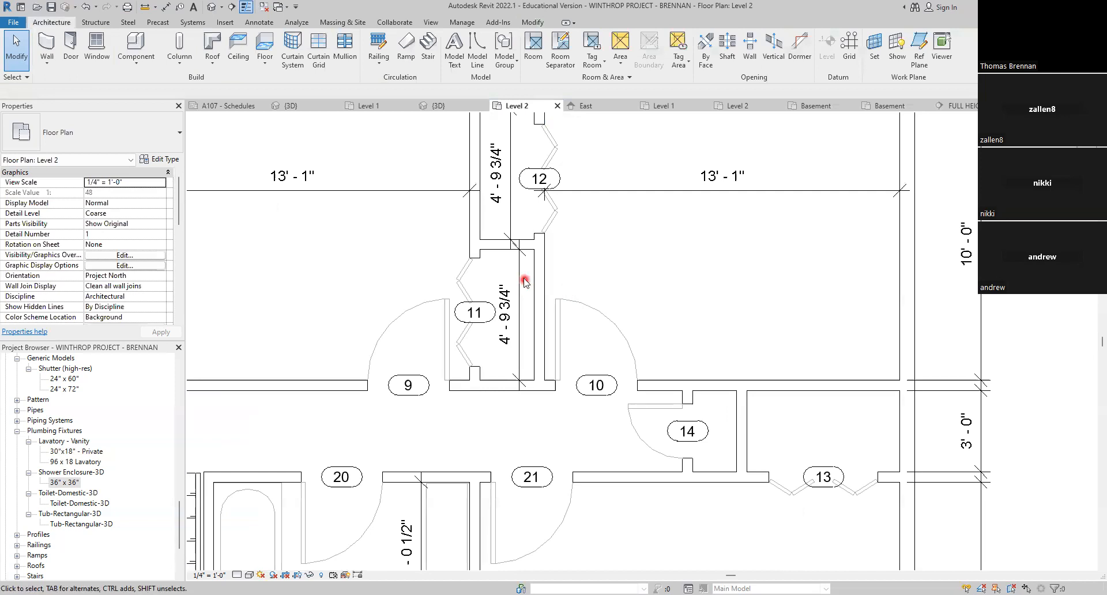
{"action": "left_click", "coordinate": [513, 216]}
{"action": "key", "text": "Right"}
{"action": "key", "text": "Right"}
{"action": "key", "text": "Right"}
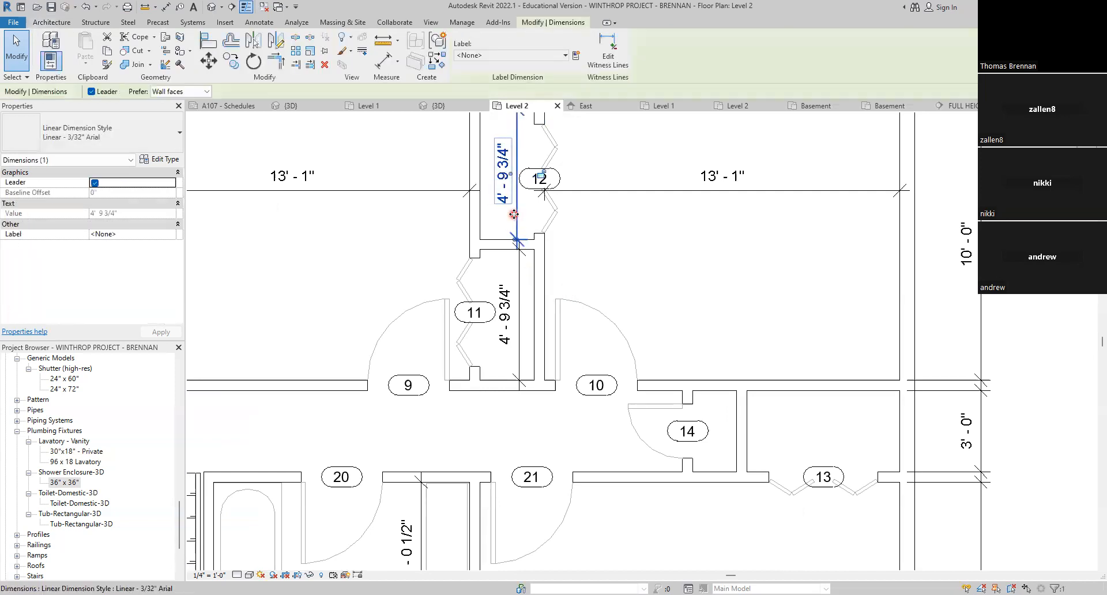
{"action": "left_click", "coordinate": [660, 272]}
Step: Dimension the inside width of the small closet behind door 14, and move door tag 14 west, clear of the dimension text
{"action": "scroll", "coordinate": [660, 275], "scroll_direction": "down", "scroll_amount": 2}
{"action": "middle_click_drag", "start_coordinate": [654, 280], "coordinate": [616, 248]}
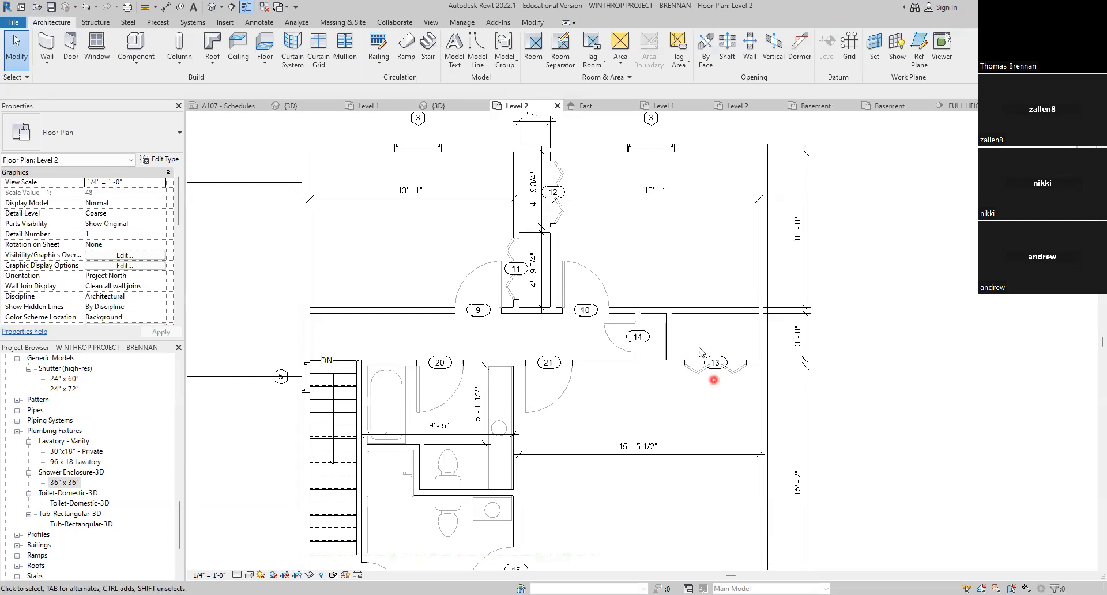
{"action": "left_click", "coordinate": [166, 8]}
{"action": "scroll", "coordinate": [648, 369], "scroll_direction": "up", "scroll_amount": 5}
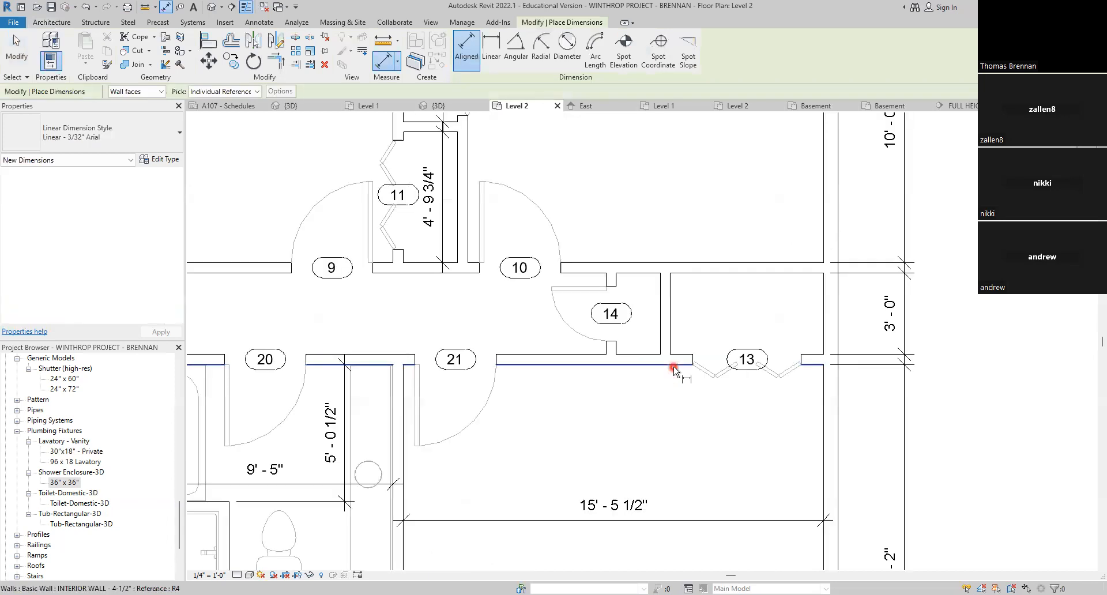
{"action": "left_click", "coordinate": [587, 339]}
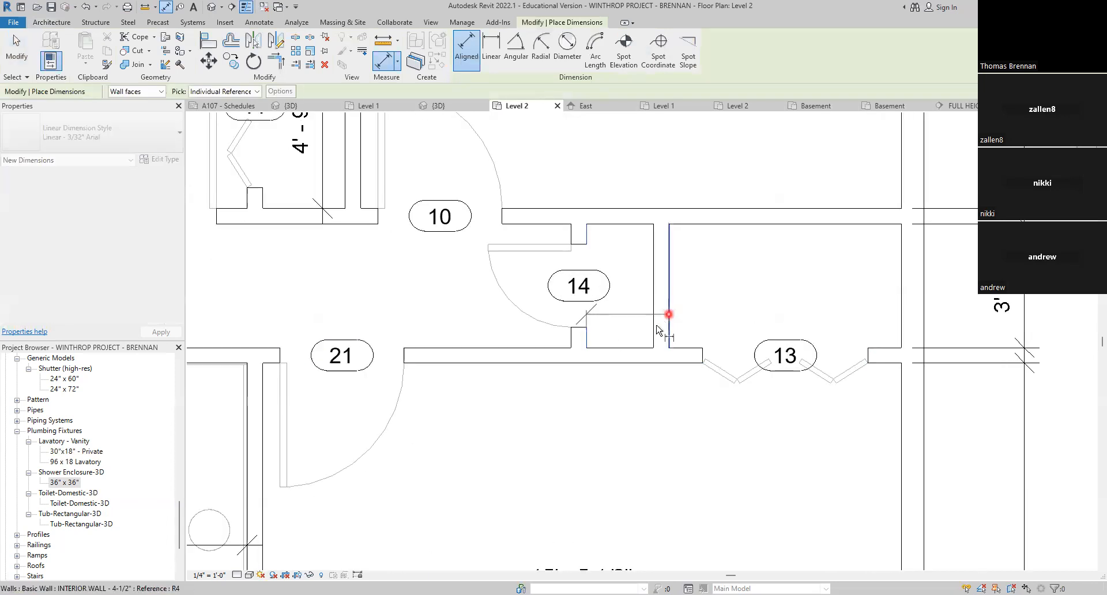
{"action": "left_click", "coordinate": [652, 324]}
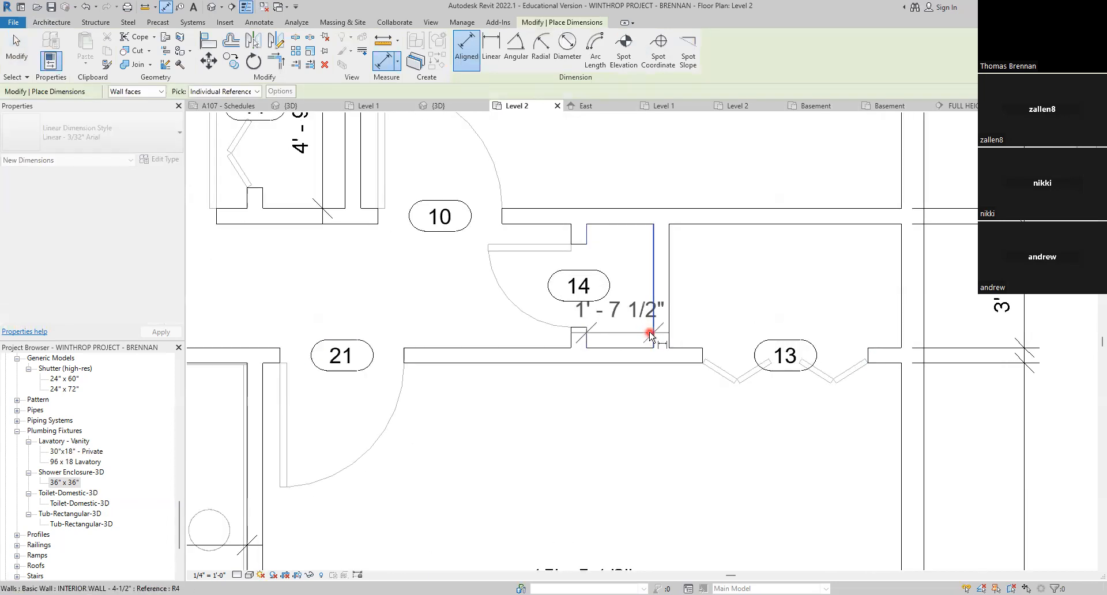
{"action": "left_click", "coordinate": [652, 288]}
{"action": "left_click", "coordinate": [702, 294]}
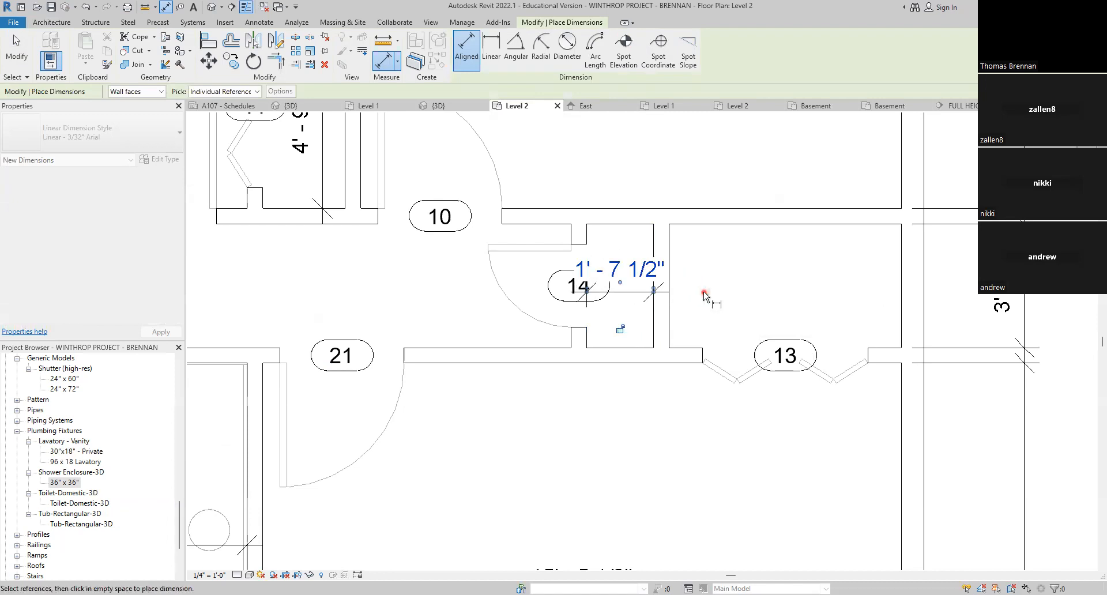
{"action": "key", "text": "Escape"}
{"action": "key", "text": "Escape"}
{"action": "left_click_drag", "start_coordinate": [552, 295], "coordinate": [488, 297]}
{"action": "left_click", "coordinate": [709, 254]}
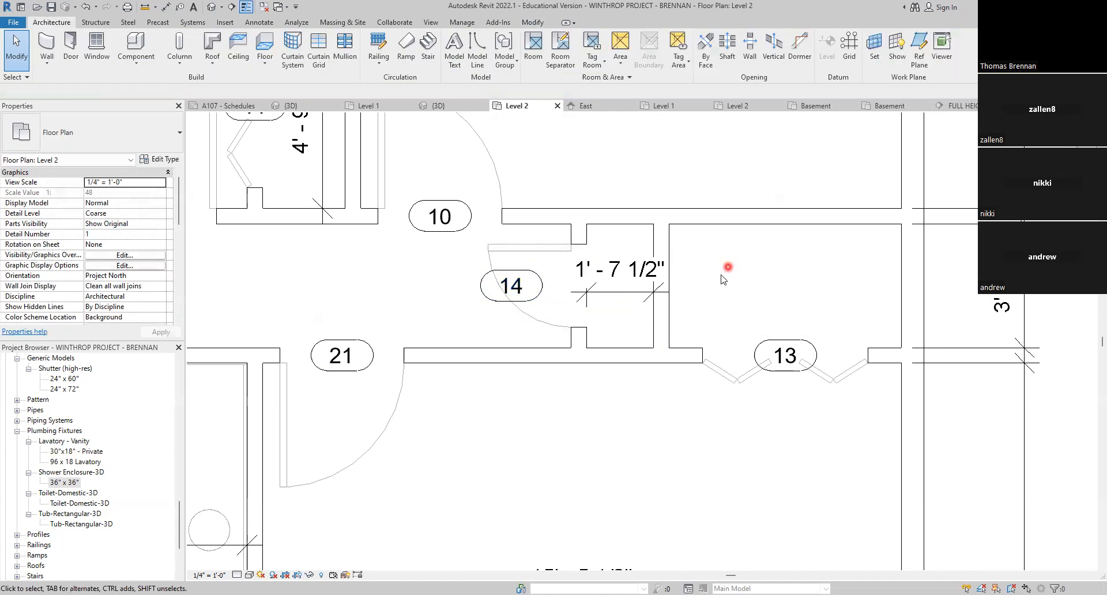
Step: Dimension the inside width of the closet with door 13, in line with the neighbouring closet's dimension
{"action": "scroll", "coordinate": [724, 279], "scroll_direction": "down", "scroll_amount": 4}
{"action": "middle_click_drag", "start_coordinate": [722, 281], "coordinate": [629, 280]}
{"action": "key", "text": "d"}
{"action": "key", "text": "i"}
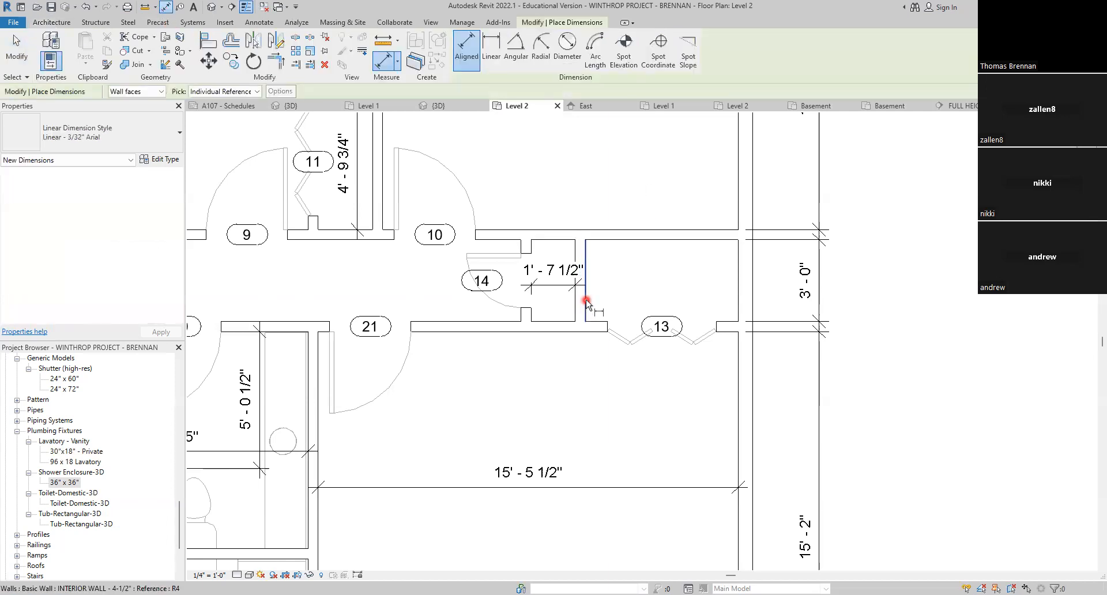
{"action": "left_click", "coordinate": [580, 301]}
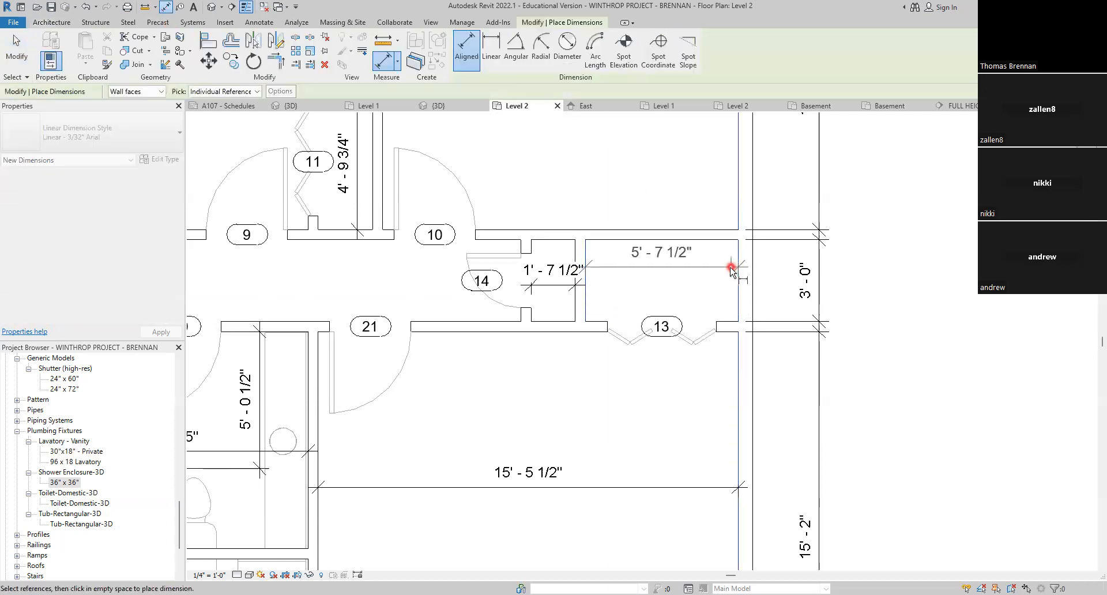
{"action": "left_click", "coordinate": [731, 284]}
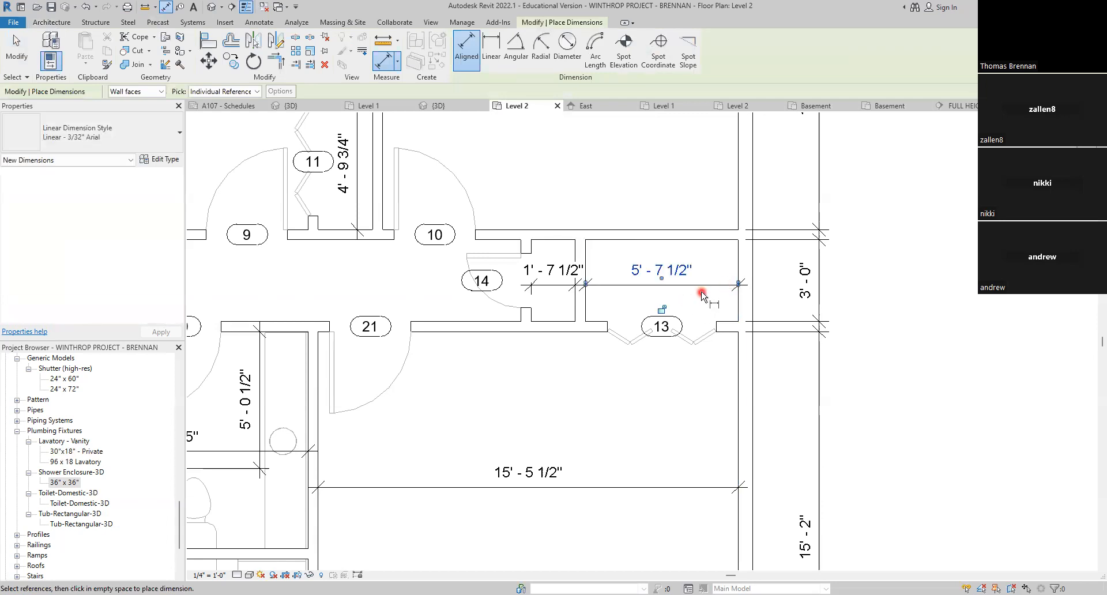
{"action": "key", "text": "Escape"}
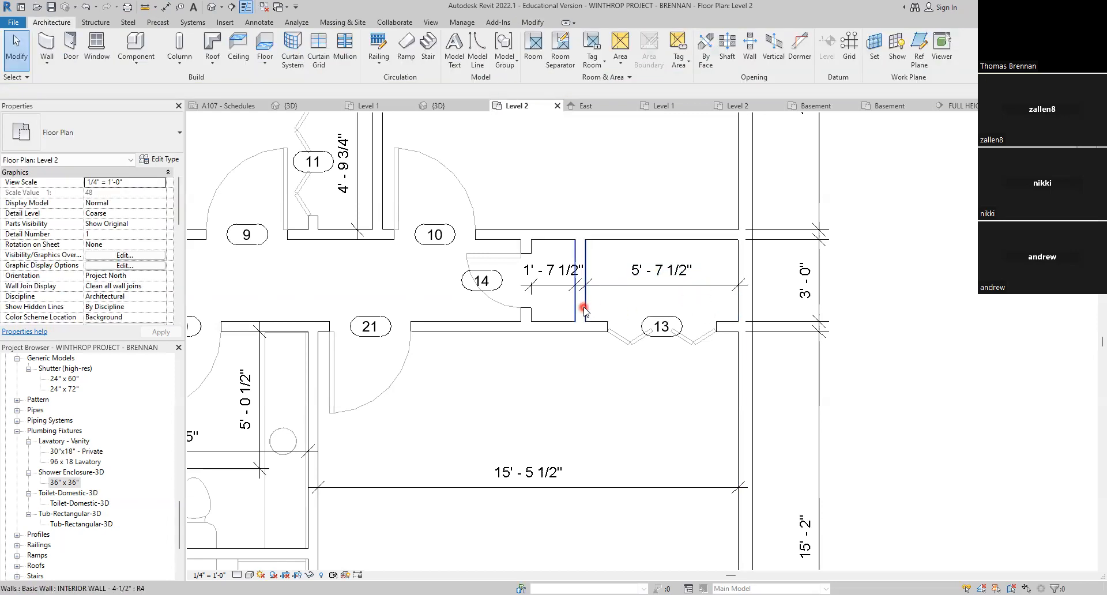
Step: Move the wall holding door 14 west until the small closet is 2'-7 1/2" wide
{"action": "left_click", "coordinate": [525, 315]}
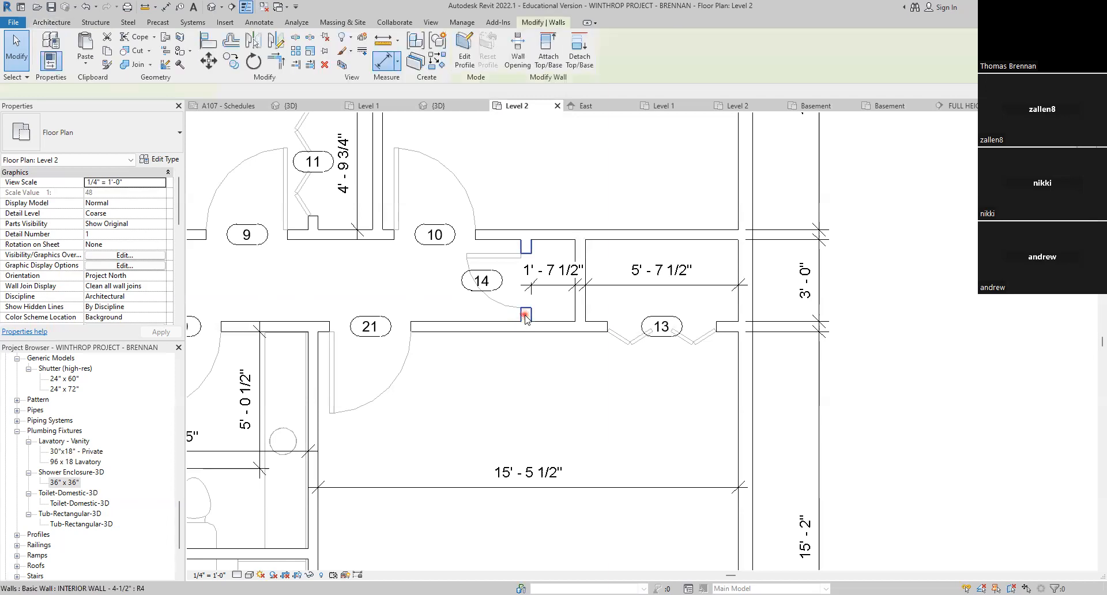
{"action": "key", "text": "Left"}
{"action": "key", "text": "Left"}
{"action": "key", "text": "Left"}
{"action": "key", "text": "Left"}
{"action": "key", "text": "Left"}
{"action": "key", "text": "Left"}
{"action": "key", "text": "Left"}
{"action": "key", "text": "Left"}
{"action": "key", "text": "Left"}
{"action": "key", "text": "Left"}
{"action": "key", "text": "Left"}
{"action": "key", "text": "Left"}
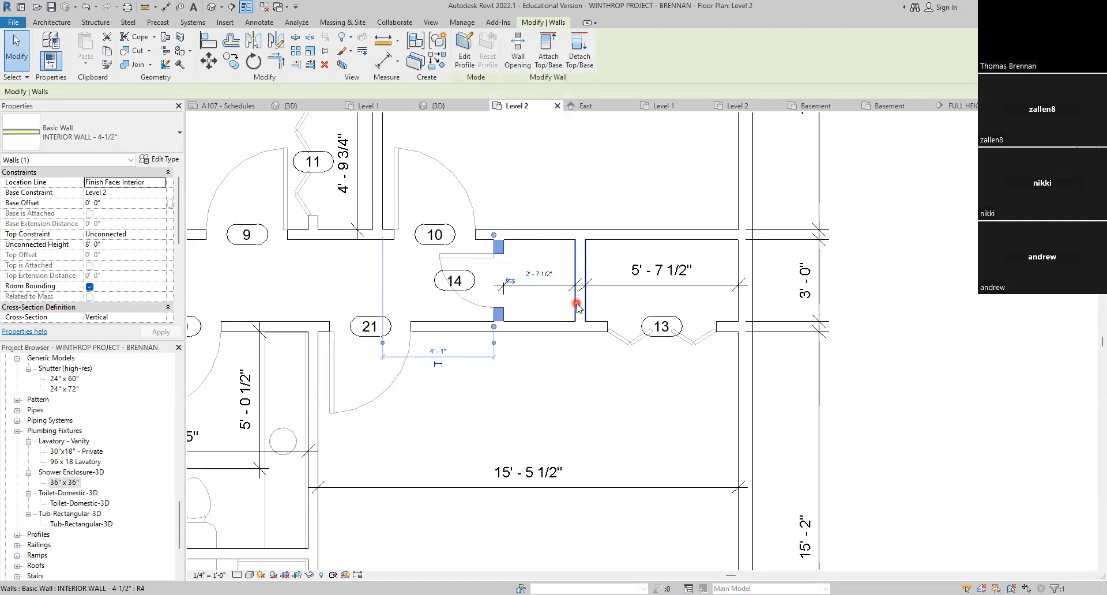
{"action": "key", "text": "Escape"}
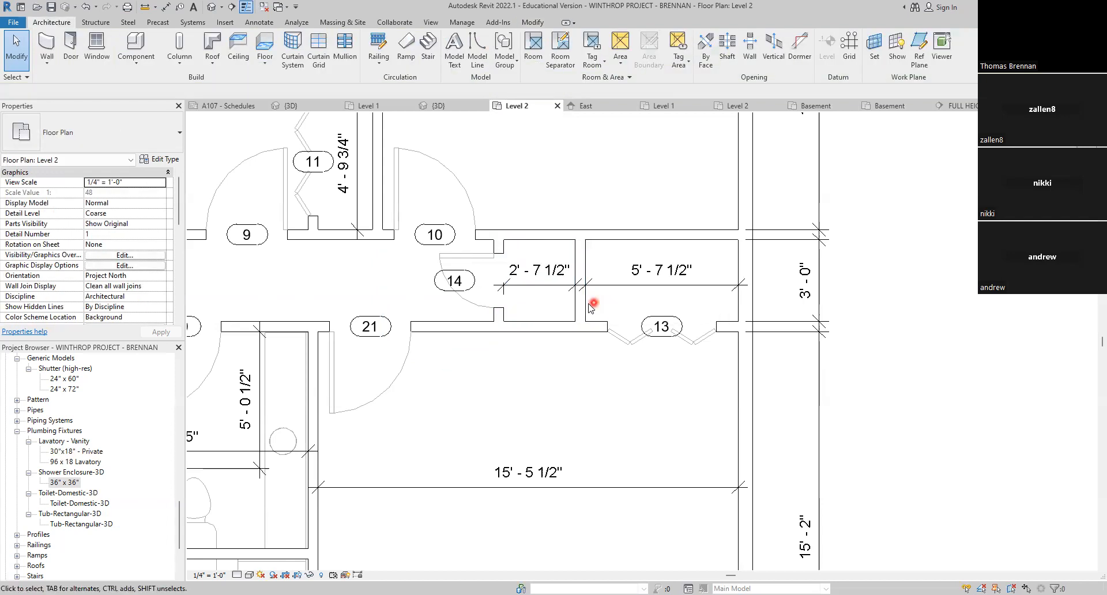
Step: Move the partition between the two hallway closets west until the closet with door 13 is 6'-0" wide
{"action": "left_click", "coordinate": [577, 305]}
{"action": "key", "text": "Left"}
{"action": "key", "text": "Left"}
{"action": "key", "text": "Left"}
{"action": "key", "text": "Left"}
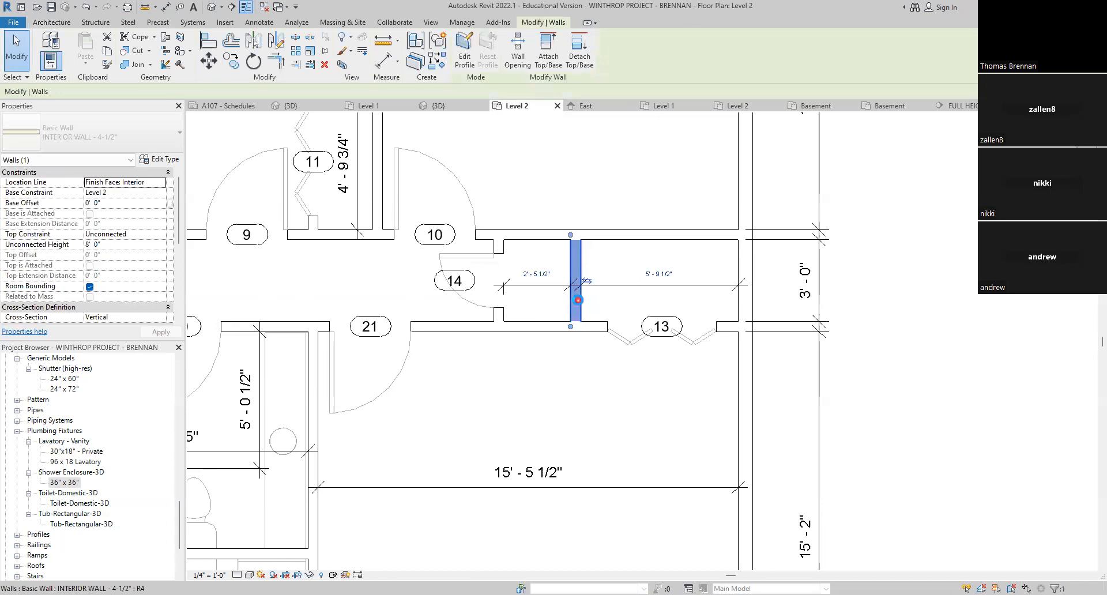
{"action": "key", "text": "Left"}
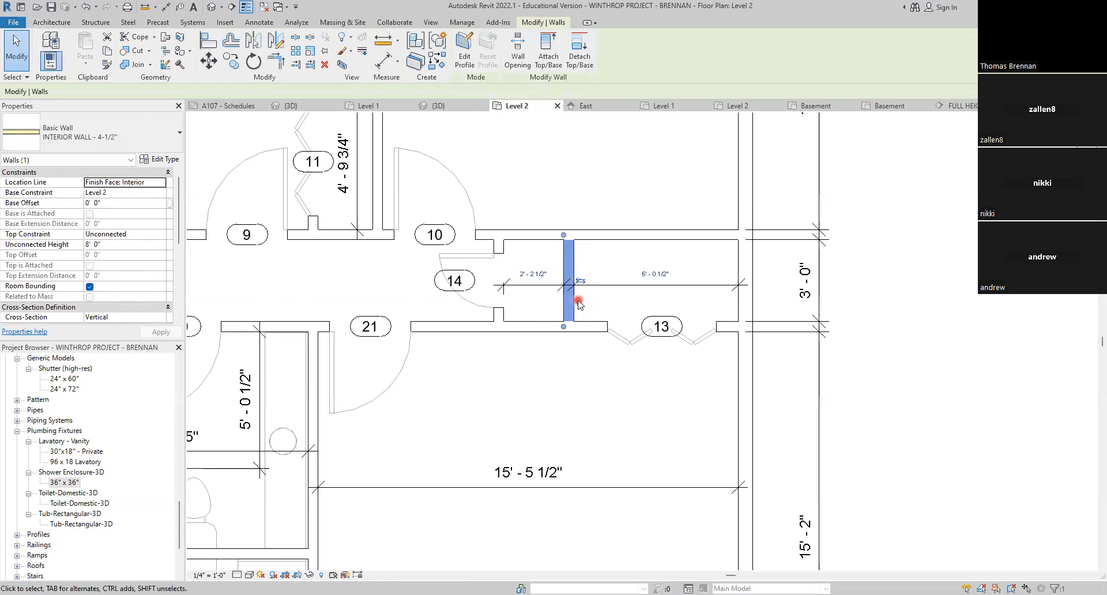
{"action": "scroll", "coordinate": [578, 303], "scroll_direction": "up", "scroll_amount": 5}
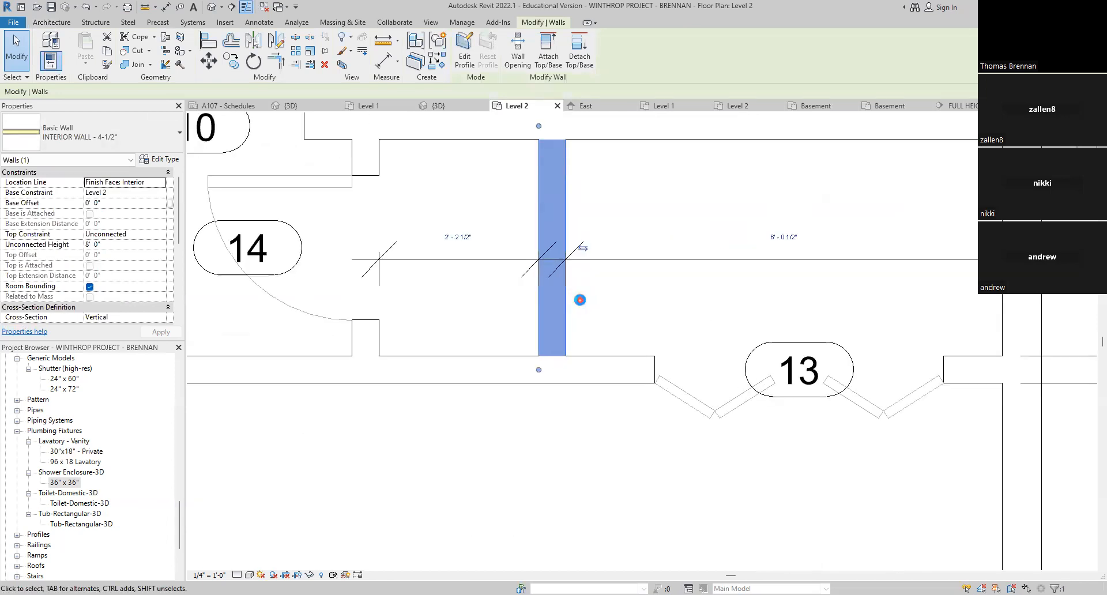
{"action": "key", "text": "Right"}
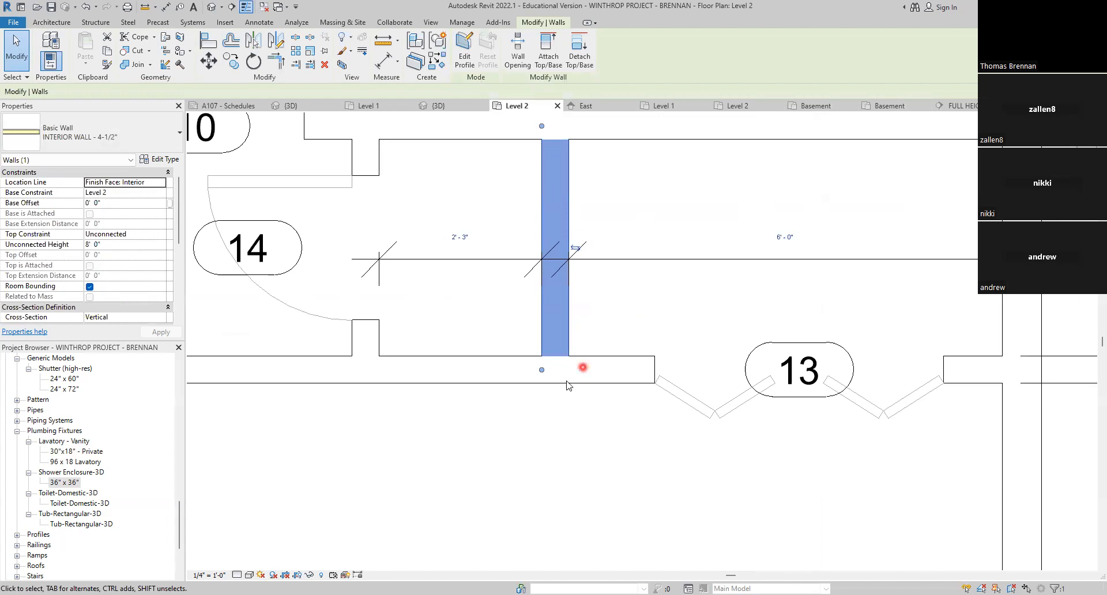
{"action": "left_click", "coordinate": [514, 430]}
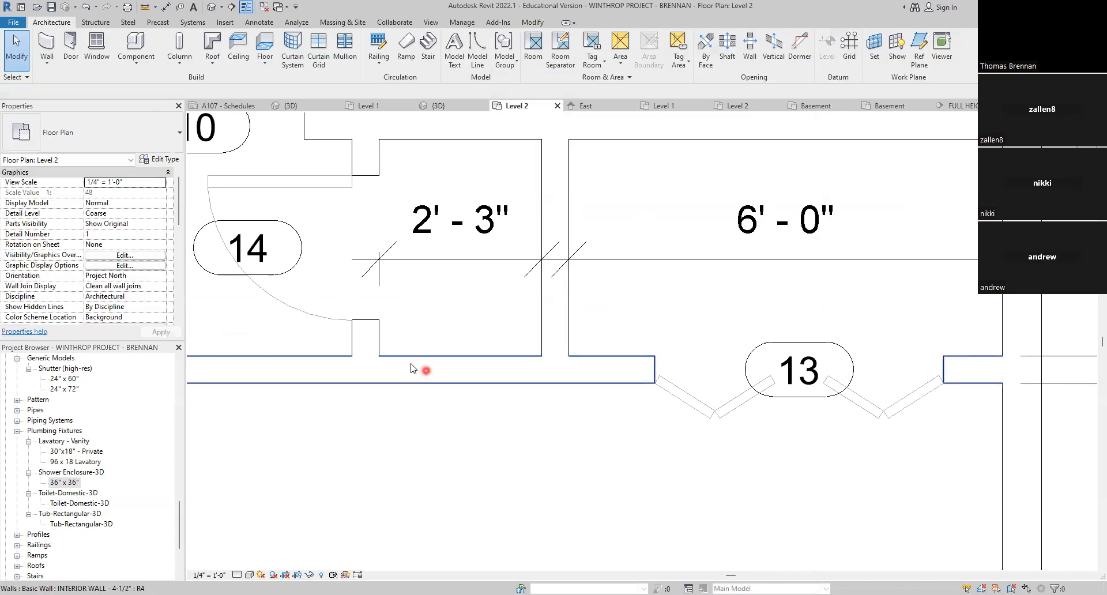
Step: Move the wall holding door 14 east until the small closet is 2'-0" wide
{"action": "left_click", "coordinate": [378, 344]}
{"action": "key", "text": "Right"}
{"action": "key", "text": "Right"}
{"action": "key", "text": "Right"}
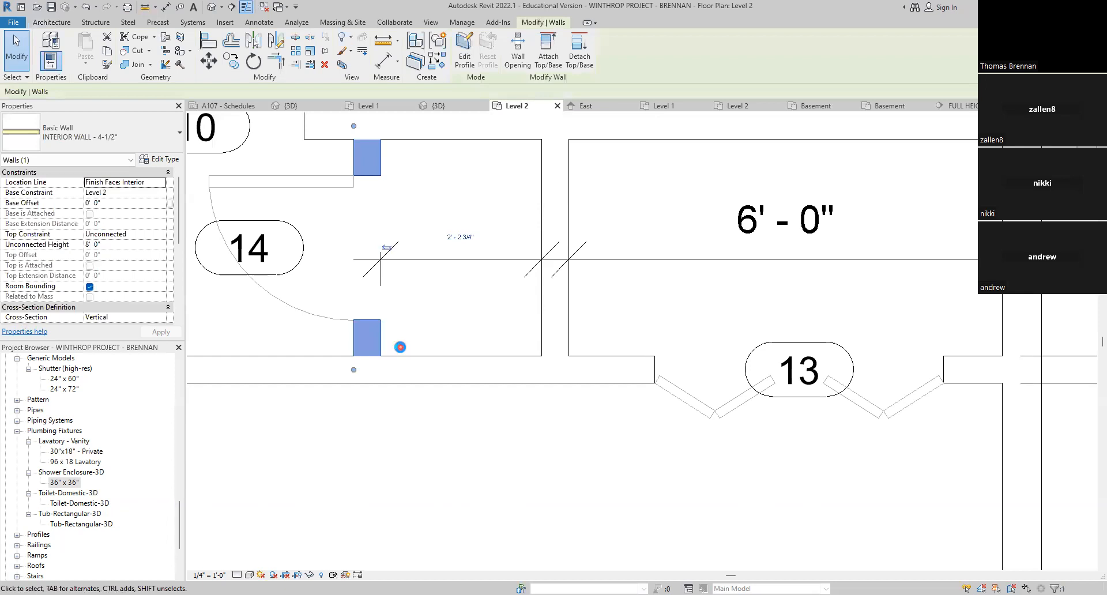
{"action": "key", "text": "Right"}
{"action": "key", "text": "Right"}
{"action": "key", "text": "Right"}
{"action": "key", "text": "Right"}
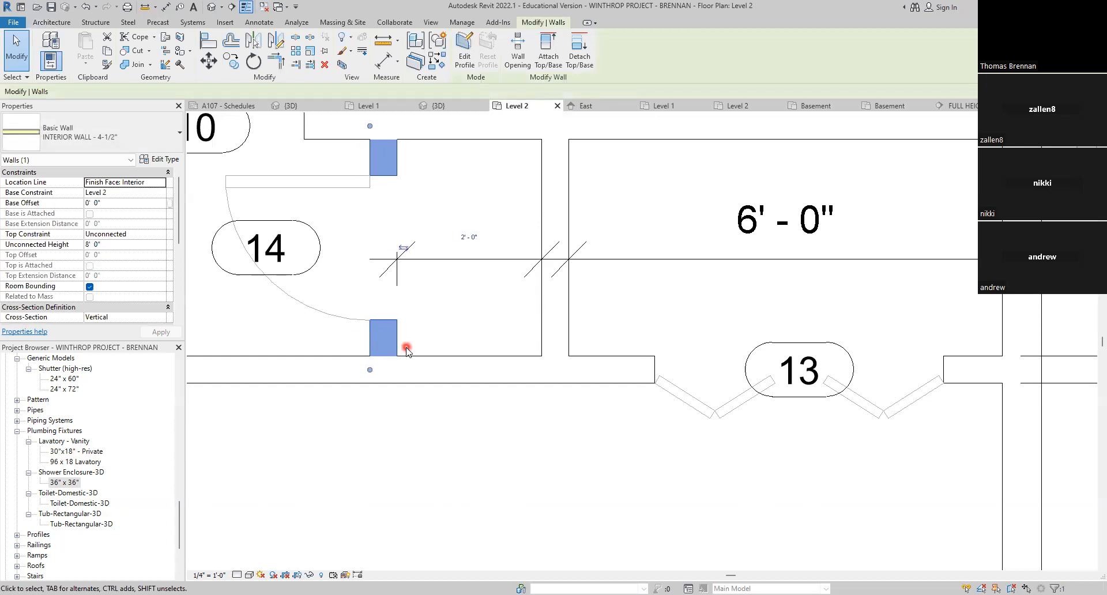
{"action": "key", "text": "Escape"}
Step: Examine the plumbing fixtures in the two bathrooms, checking the lavatory vanity types against the loaded families
{"action": "scroll", "coordinate": [514, 433], "scroll_direction": "down", "scroll_amount": 3}
{"action": "scroll", "coordinate": [515, 431], "scroll_direction": "down", "scroll_amount": 3}
{"action": "middle_click_drag", "start_coordinate": [516, 435], "coordinate": [653, 320]}
{"action": "scroll", "coordinate": [656, 297], "scroll_direction": "down", "scroll_amount": 2}
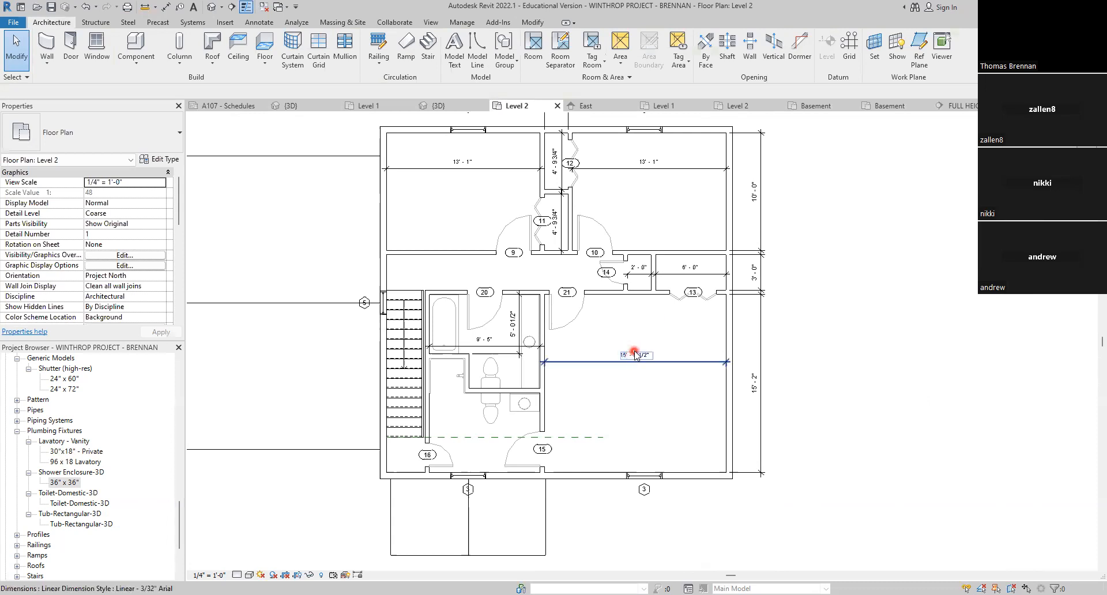
{"action": "scroll", "coordinate": [454, 398], "scroll_direction": "up", "scroll_amount": 5}
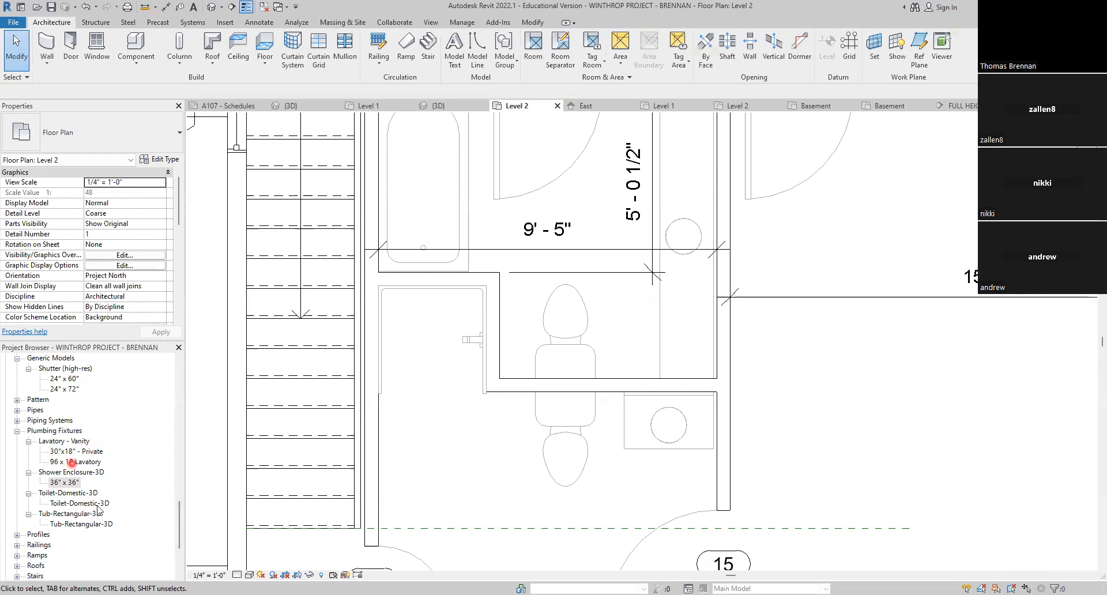
{"action": "scroll", "coordinate": [63, 474], "scroll_direction": "up", "scroll_amount": 1}
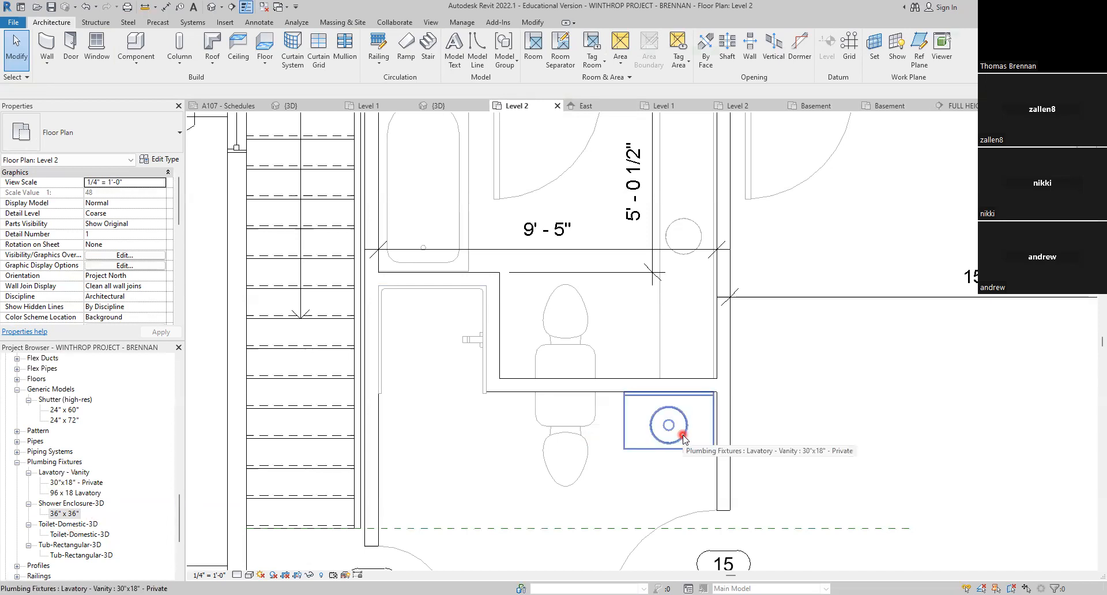
{"action": "left_click", "coordinate": [660, 353]}
{"action": "left_click_drag", "start_coordinate": [661, 353], "coordinate": [660, 350]}
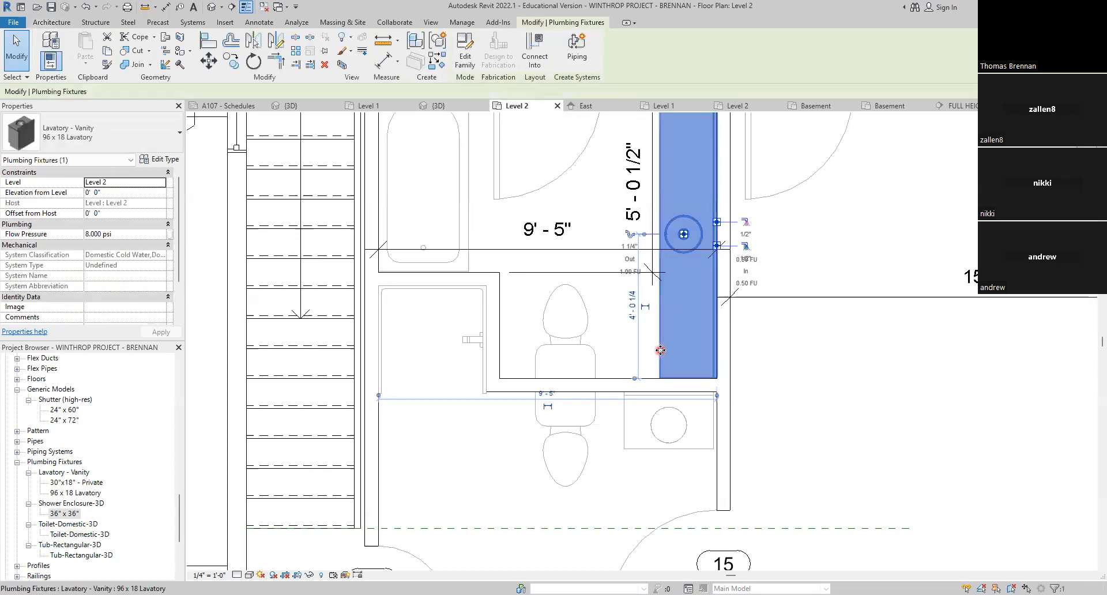
{"action": "key", "text": "Escape"}
{"action": "scroll", "coordinate": [712, 328], "scroll_direction": "down", "scroll_amount": 5}
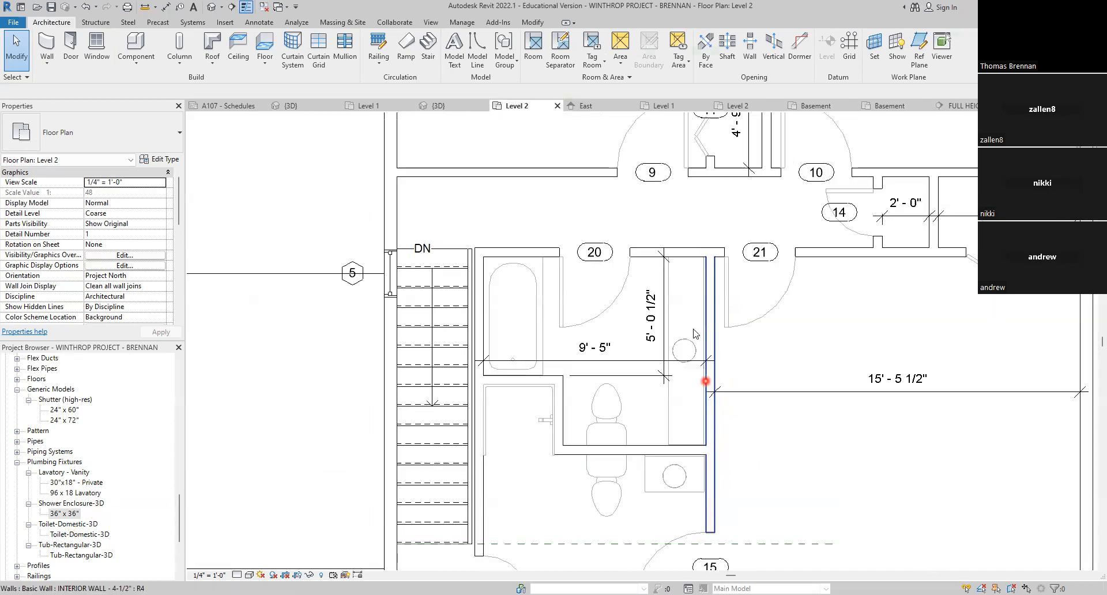
Step: Nudge the 30"x18" lavatory vanity in the bathroom with door 15 east until it sits flush against the side wall
{"action": "scroll", "coordinate": [697, 277], "scroll_direction": "up", "scroll_amount": 8}
{"action": "scroll", "coordinate": [695, 272], "scroll_direction": "down", "scroll_amount": 5}
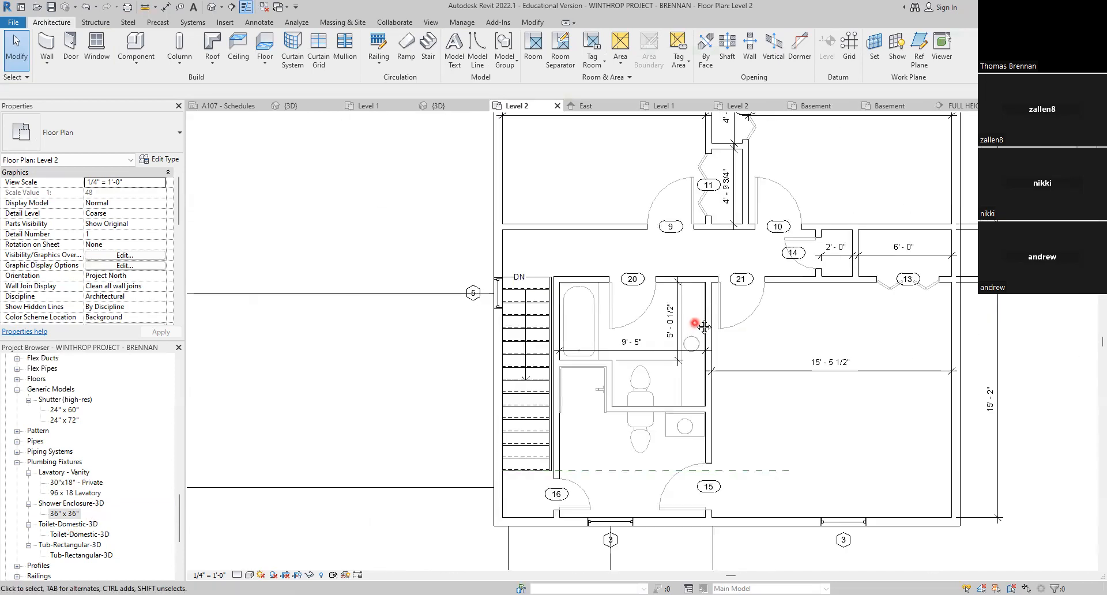
{"action": "scroll", "coordinate": [709, 448], "scroll_direction": "up", "scroll_amount": 5}
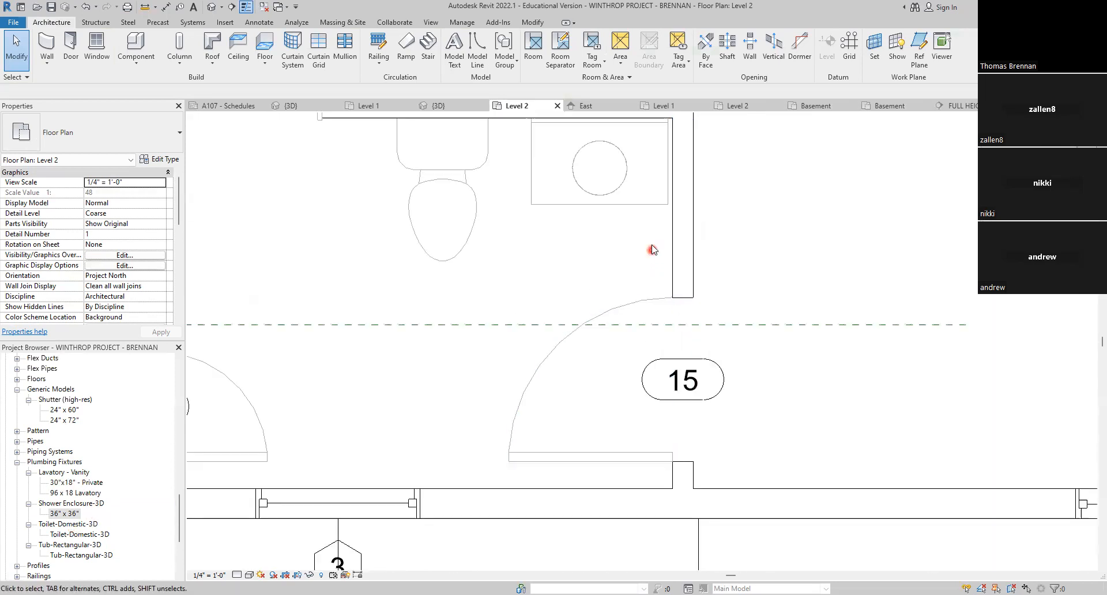
{"action": "scroll", "coordinate": [628, 423], "scroll_direction": "up", "scroll_amount": 3}
{"action": "left_click", "coordinate": [619, 381]}
{"action": "left_click_drag", "start_coordinate": [619, 383], "coordinate": [618, 379]}
{"action": "scroll", "coordinate": [592, 312], "scroll_direction": "up", "scroll_amount": 5}
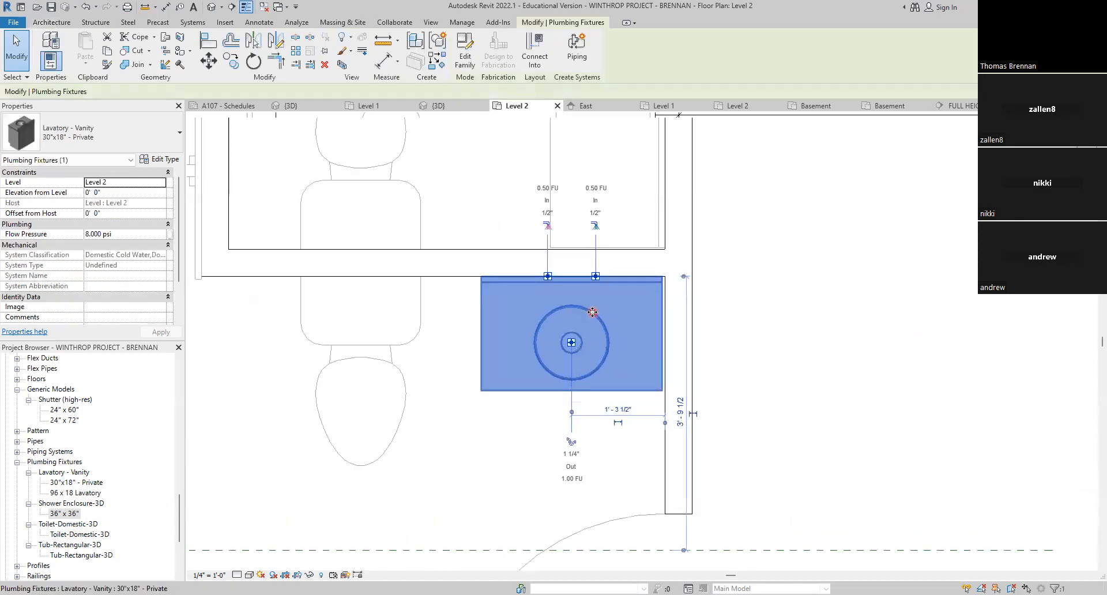
{"action": "key", "text": "Right"}
{"action": "key", "text": "Right"}
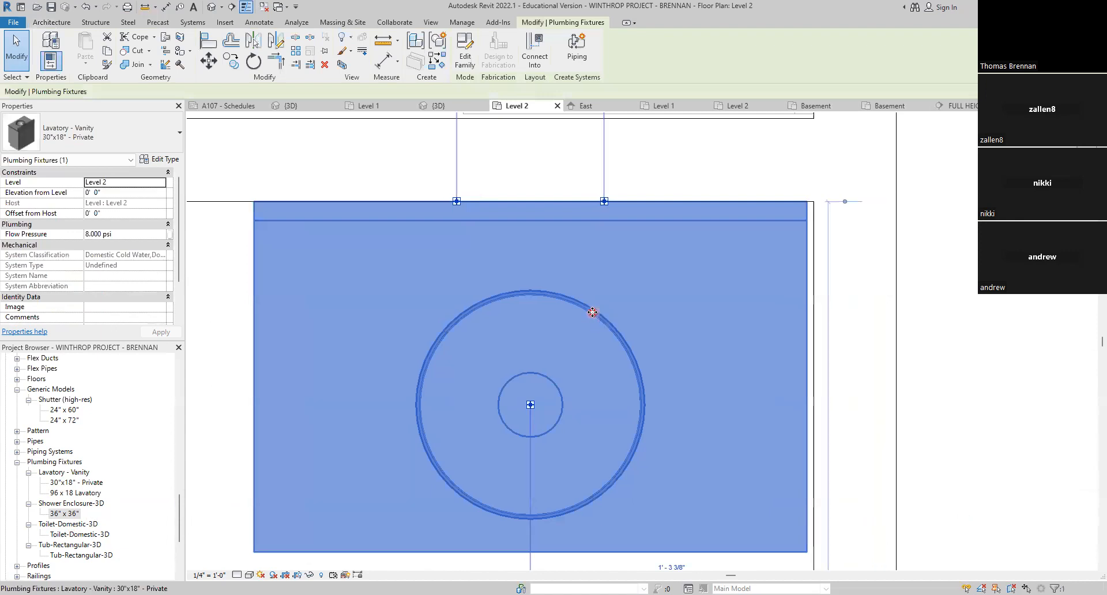
{"action": "key", "text": "Escape"}
{"action": "scroll", "coordinate": [592, 312], "scroll_direction": "down", "scroll_amount": 3}
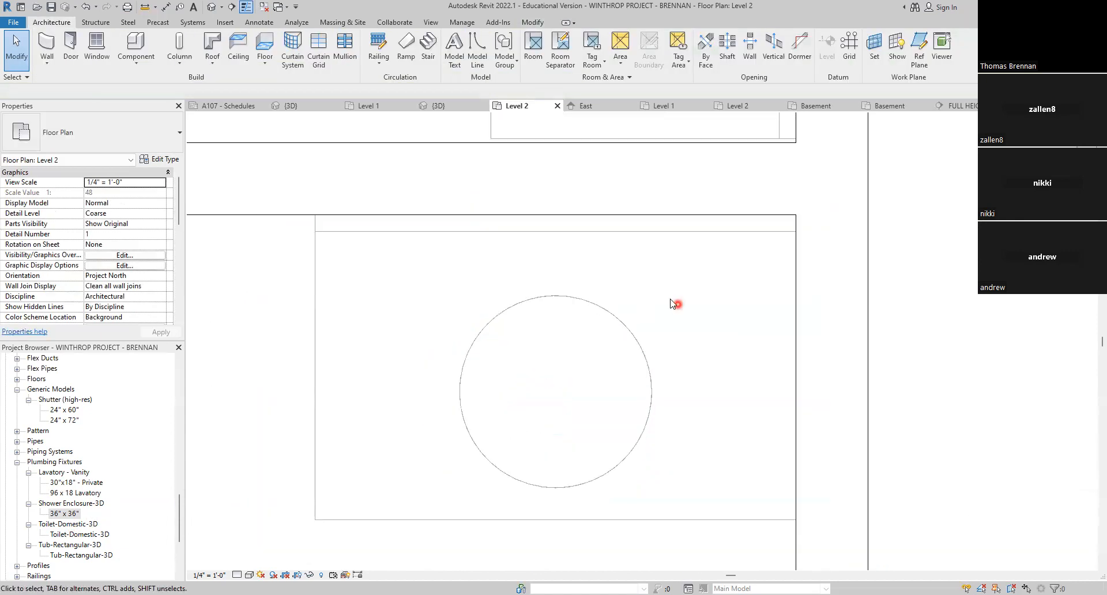
{"action": "left_click", "coordinate": [640, 313]}
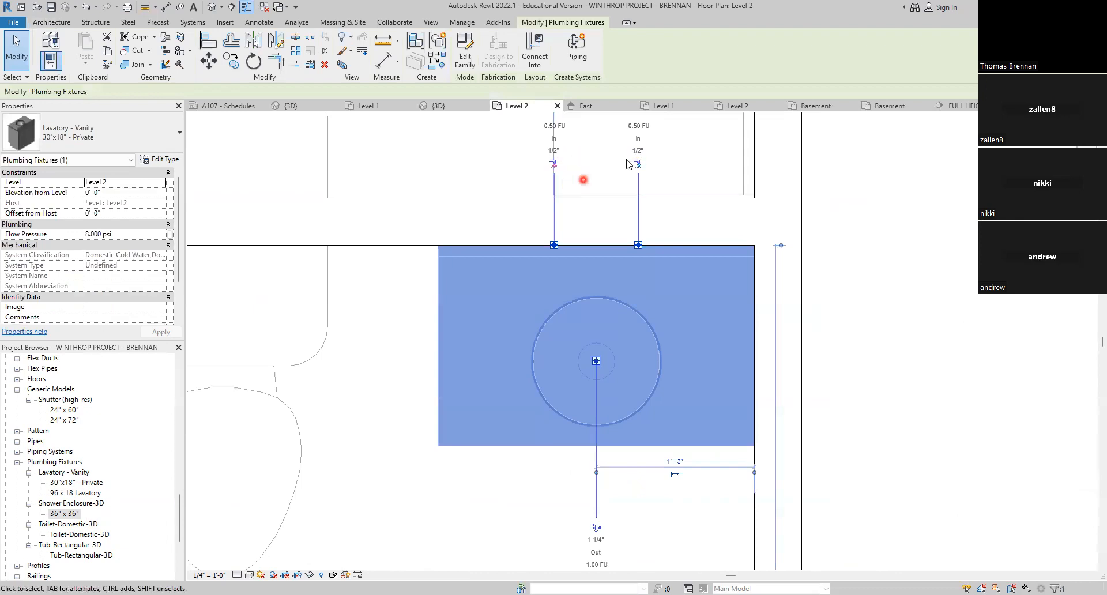
{"action": "key", "text": "Escape"}
{"action": "scroll", "coordinate": [531, 415], "scroll_direction": "down", "scroll_amount": 4}
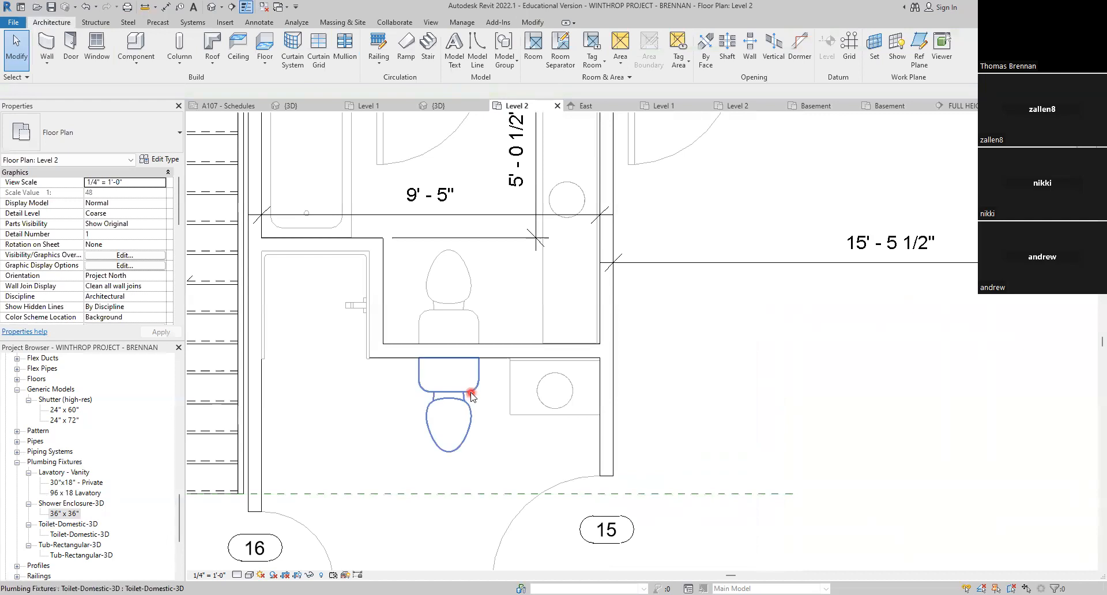
{"action": "left_click", "coordinate": [471, 395]}
{"action": "left_click", "coordinate": [493, 415]}
{"action": "scroll", "coordinate": [493, 430], "scroll_direction": "down", "scroll_amount": 2}
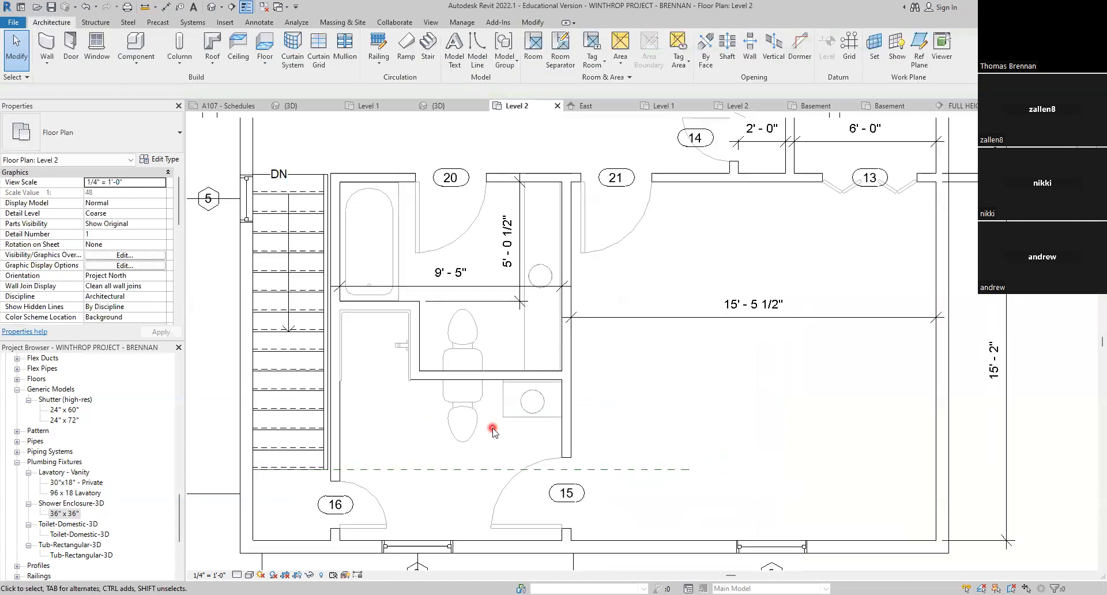
Step: Hide the FRONT PORCH model group in the Level 2 plan, as an individual element
{"action": "scroll", "coordinate": [493, 428], "scroll_direction": "down", "scroll_amount": 4}
{"action": "middle_click_drag", "start_coordinate": [646, 445], "coordinate": [563, 434]}
{"action": "scroll", "coordinate": [653, 411], "scroll_direction": "down", "scroll_amount": 1}
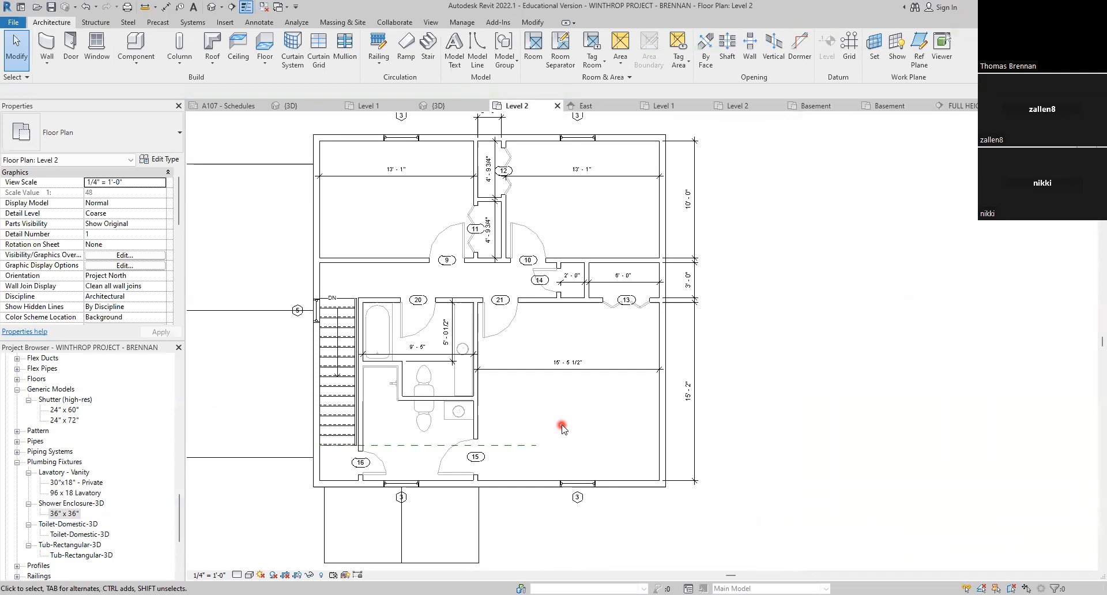
{"action": "middle_click_drag", "start_coordinate": [631, 565], "coordinate": [655, 408]}
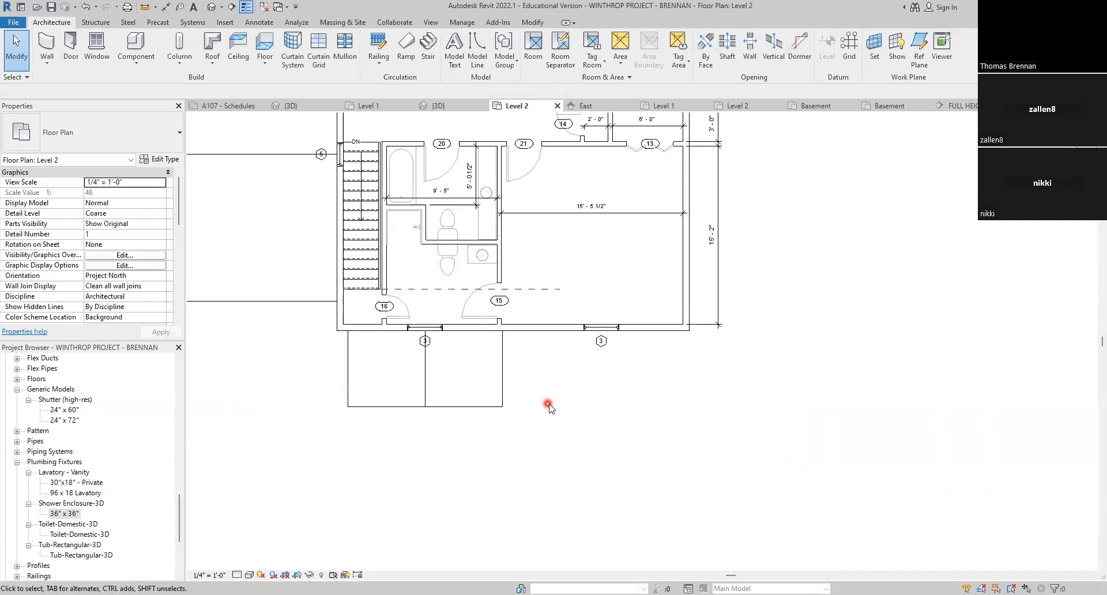
{"action": "left_click", "coordinate": [427, 390]}
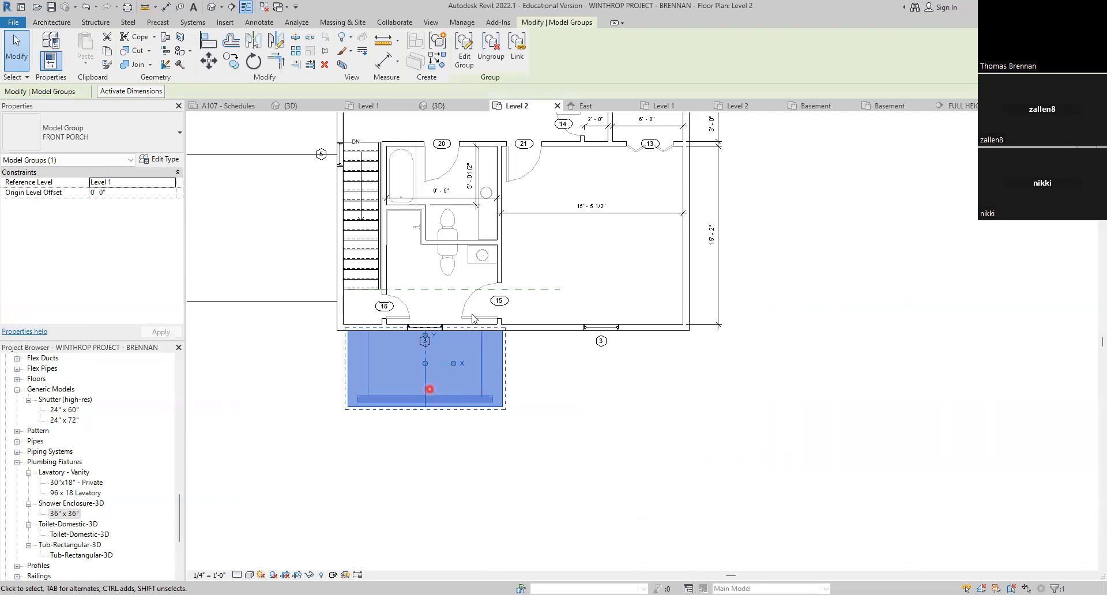
{"action": "right_click", "coordinate": [431, 389]}
{"action": "mouse_move", "coordinate": [517, 167]}
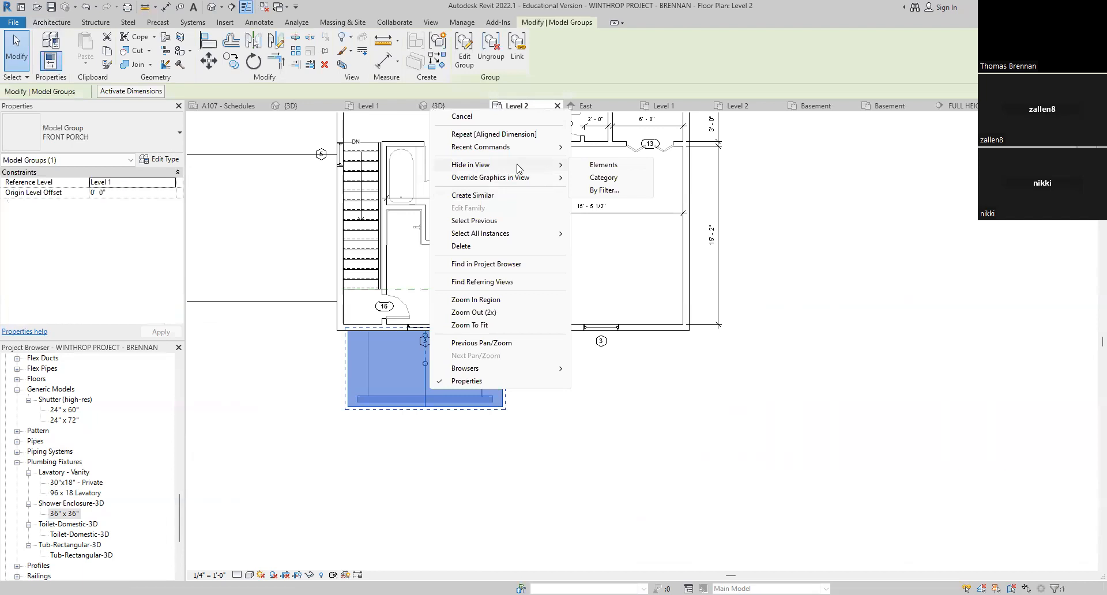
{"action": "left_click", "coordinate": [603, 165]}
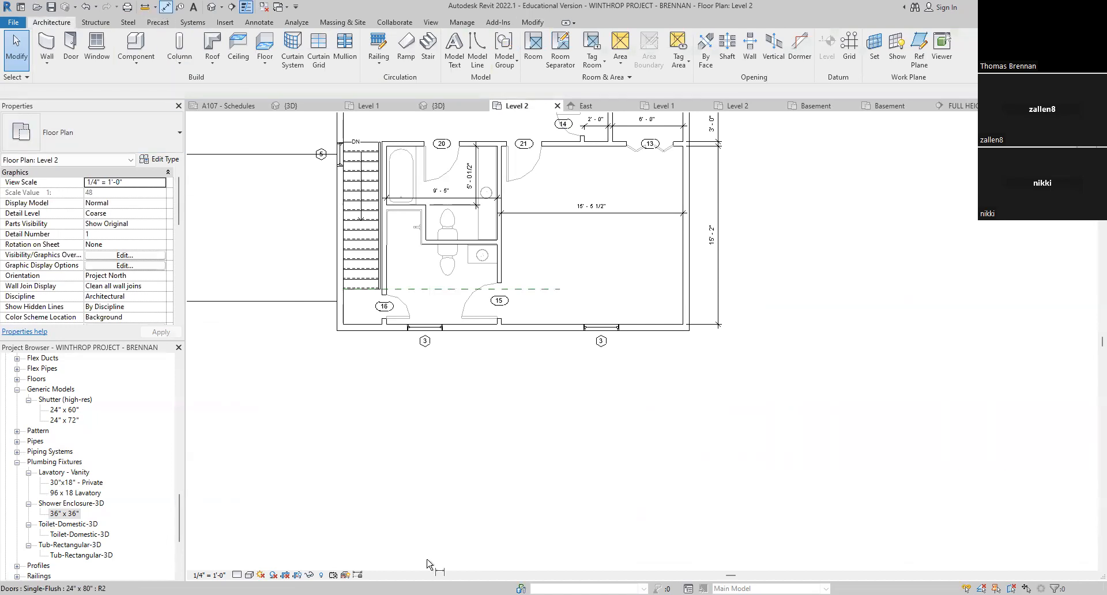
Step: Dimension both south windows from their centerlines to the nearest outer corners of the house, placing the dimensions below the south wall
{"action": "left_click", "coordinate": [425, 339]}
{"action": "left_click", "coordinate": [429, 378]}
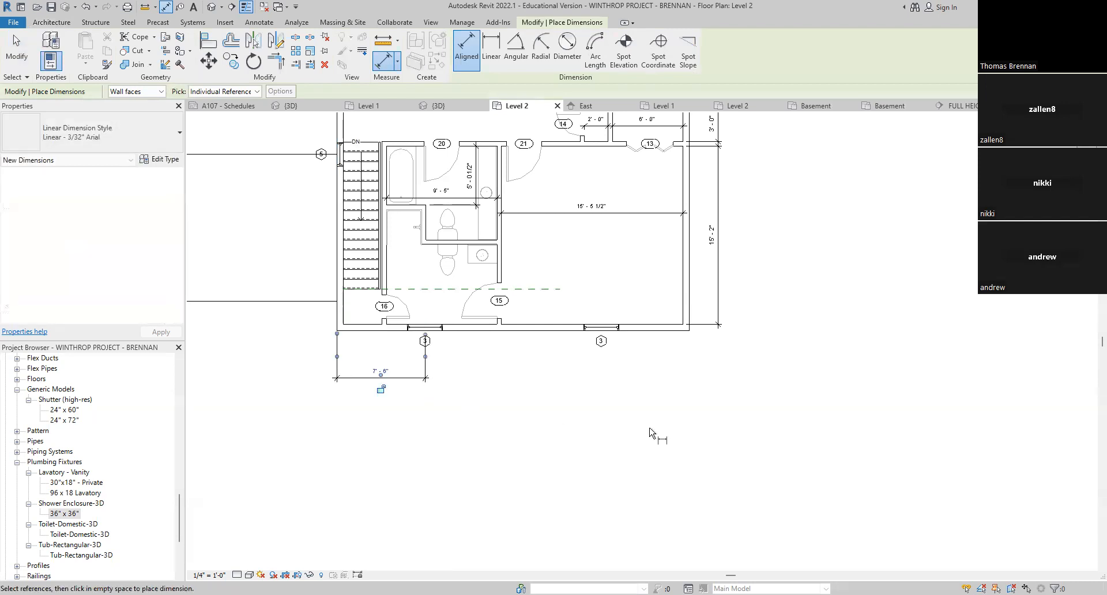
{"action": "left_click", "coordinate": [691, 317]}
{"action": "left_click", "coordinate": [602, 327]}
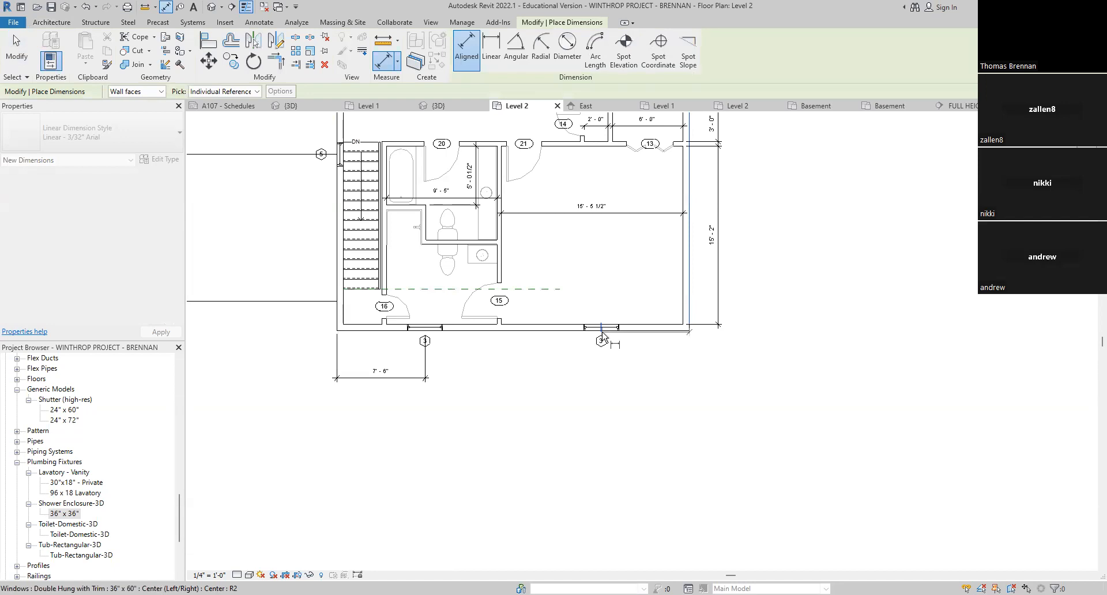
{"action": "left_click", "coordinate": [592, 384]}
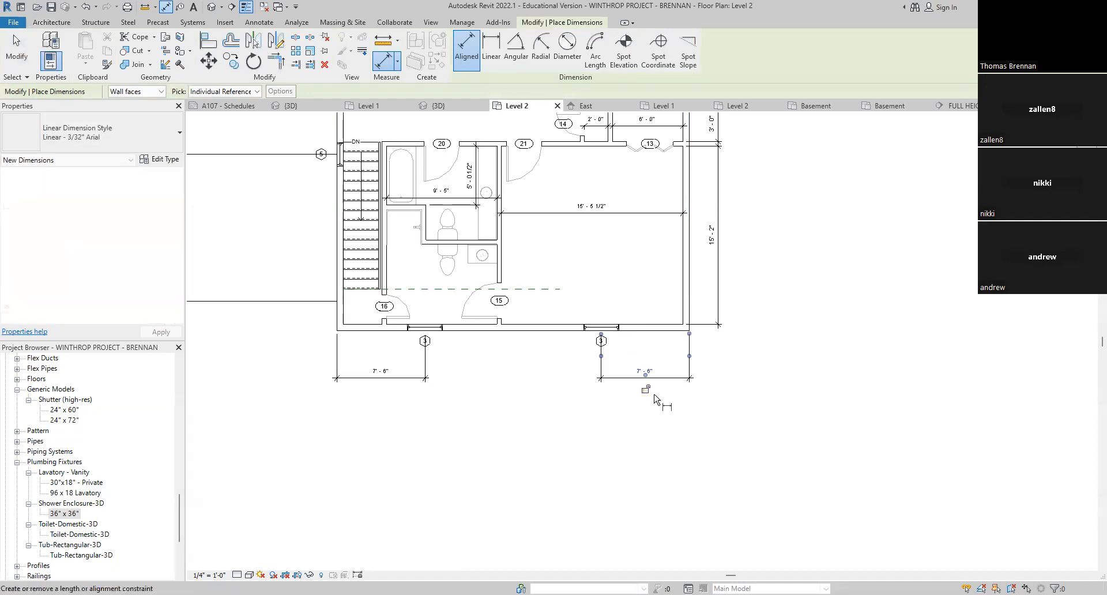
{"action": "key", "text": "Escape"}
{"action": "key", "text": "Escape"}
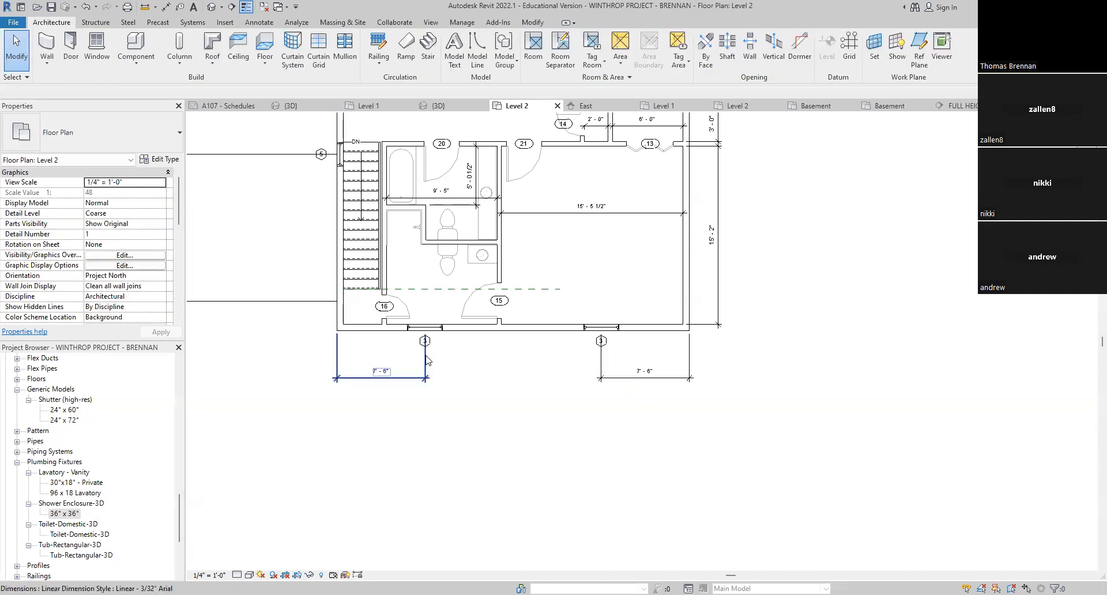
Step: Shorten the window-side witness lines of both south window dimensions so they clear the window tags
{"action": "left_click", "coordinate": [425, 358]}
{"action": "left_click_drag", "start_coordinate": [425, 336], "coordinate": [426, 355]}
{"action": "left_click", "coordinate": [471, 355]}
{"action": "left_click", "coordinate": [601, 363]}
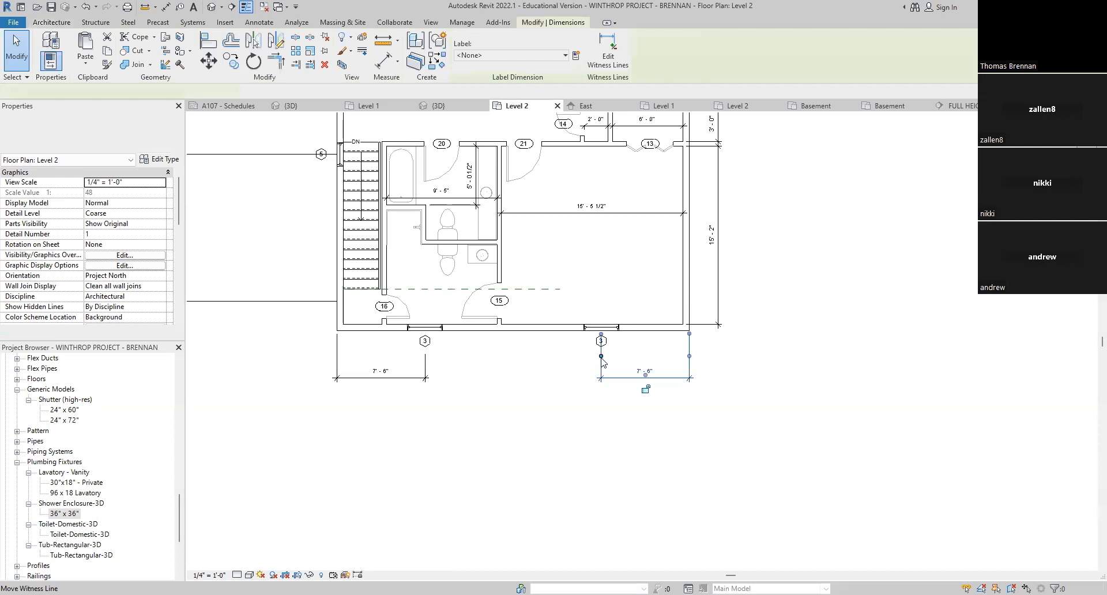
{"action": "left_click_drag", "start_coordinate": [602, 334], "coordinate": [604, 360]}
{"action": "left_click", "coordinate": [555, 395]}
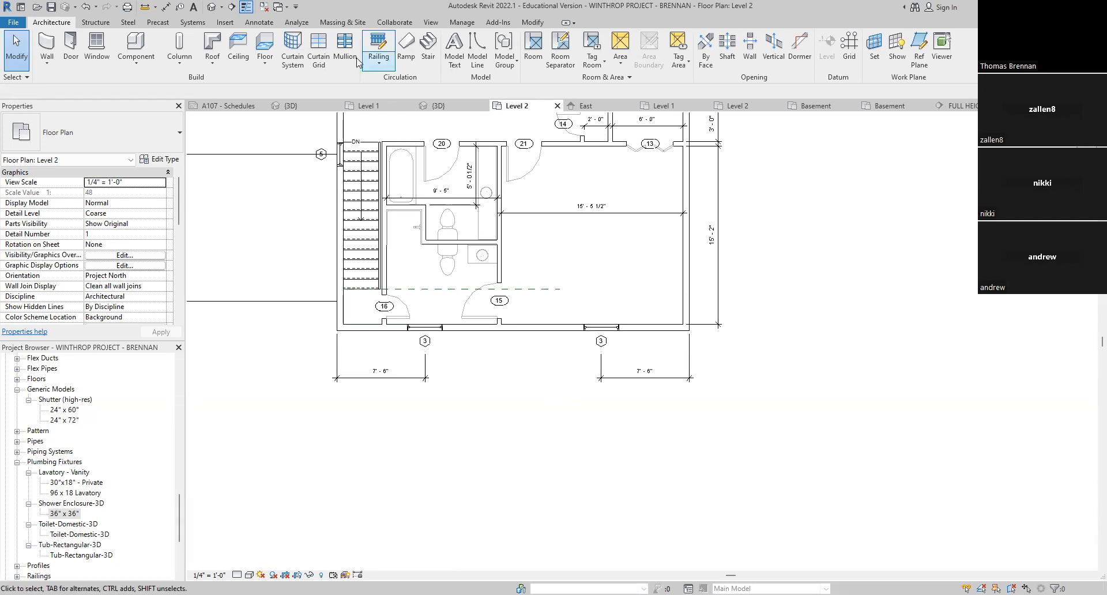
Step: Dimension the bathroom with door 15 from the partition behind its toilet to the inner face of the south wall
{"action": "left_click", "coordinate": [164, 9]}
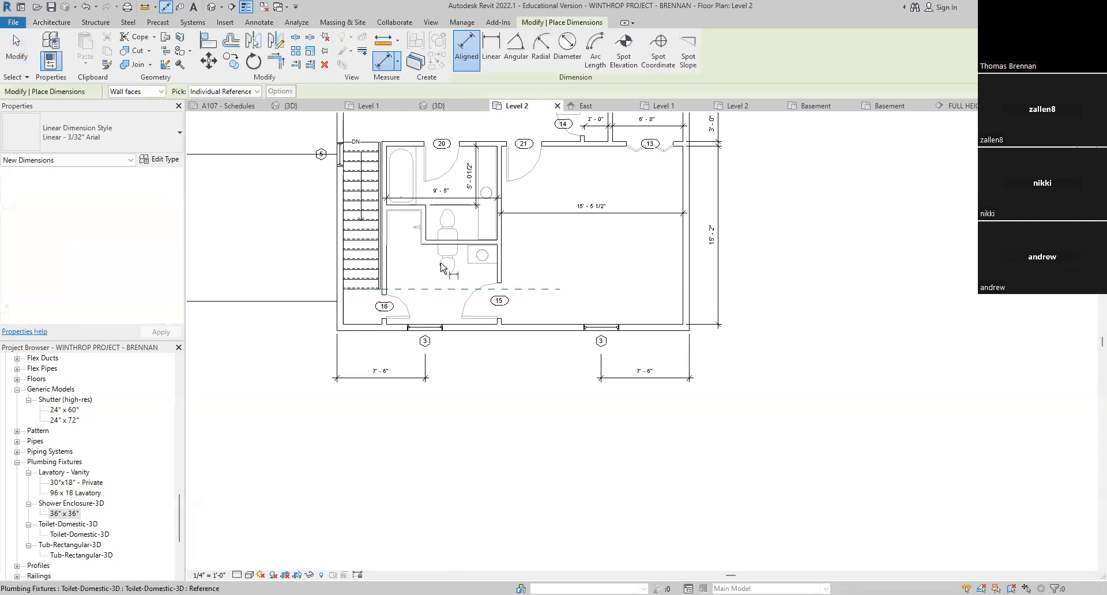
{"action": "scroll", "coordinate": [470, 280], "scroll_direction": "up", "scroll_amount": 2}
{"action": "left_click", "coordinate": [456, 227]}
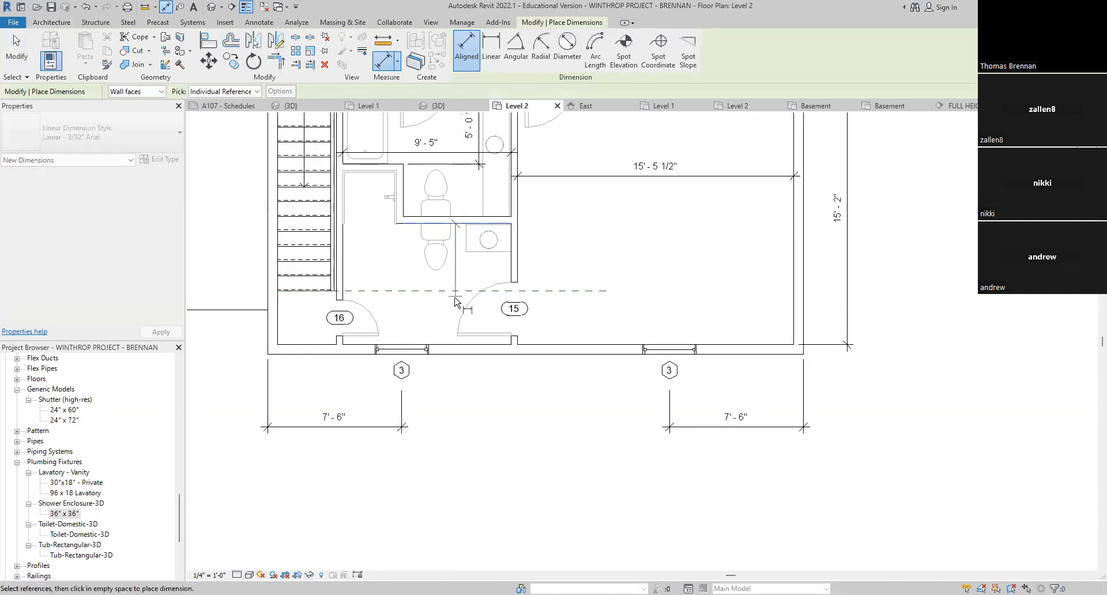
{"action": "left_click", "coordinate": [450, 345]}
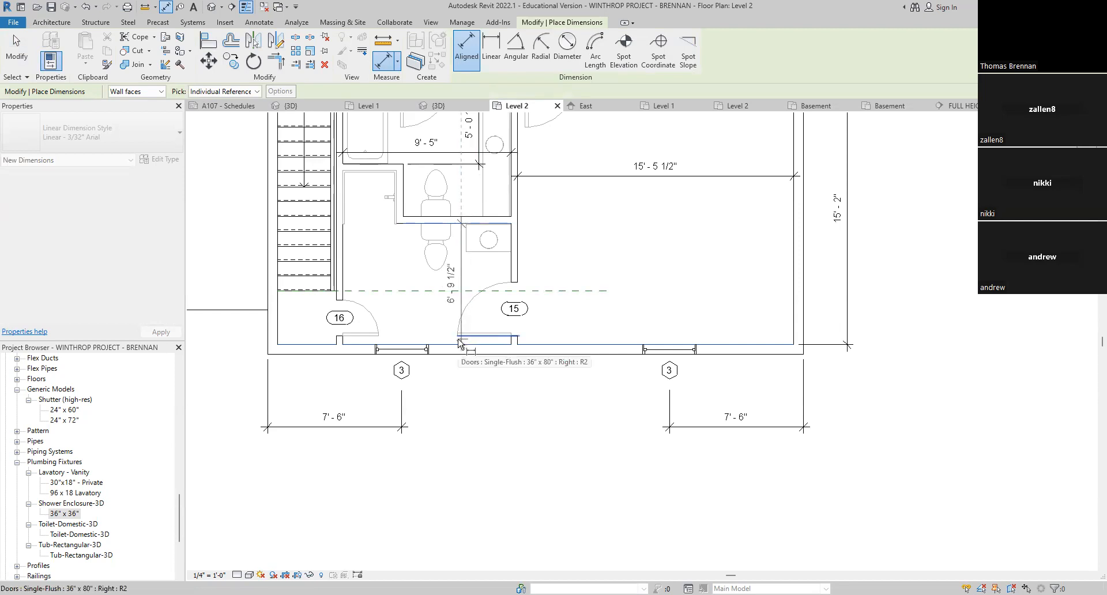
{"action": "left_click", "coordinate": [459, 342]}
{"action": "key", "text": "Escape"}
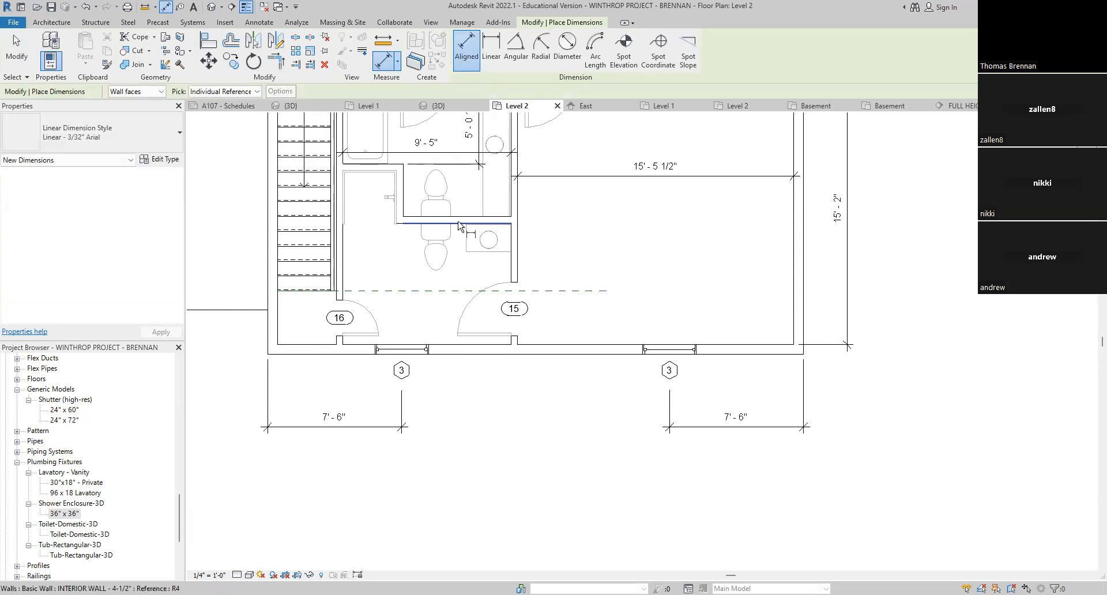
{"action": "left_click", "coordinate": [460, 224]}
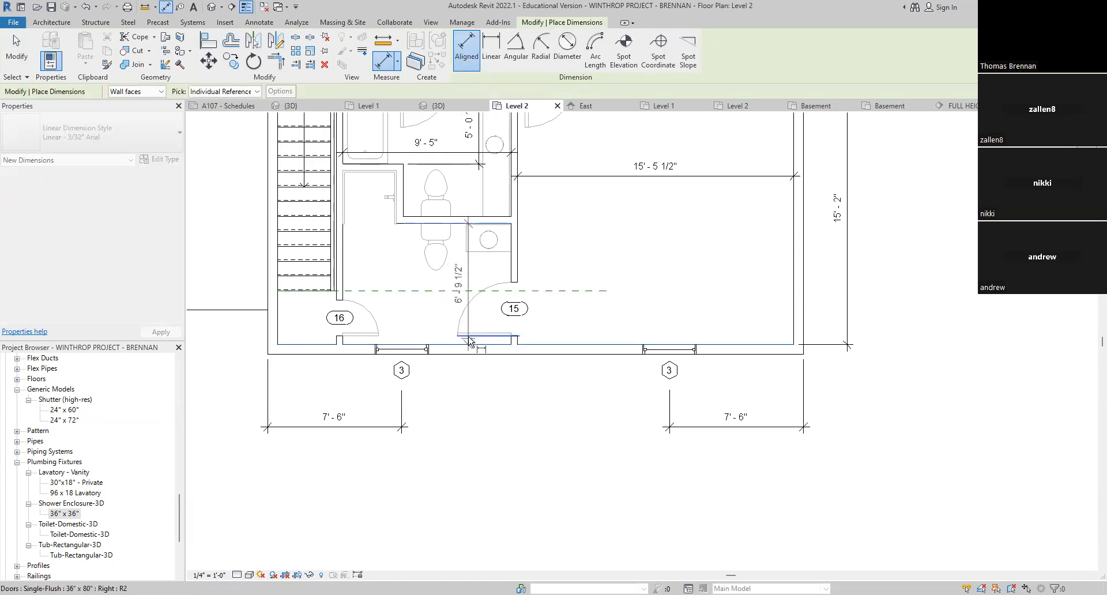
{"action": "left_click", "coordinate": [479, 320]}
{"action": "key", "text": "Escape"}
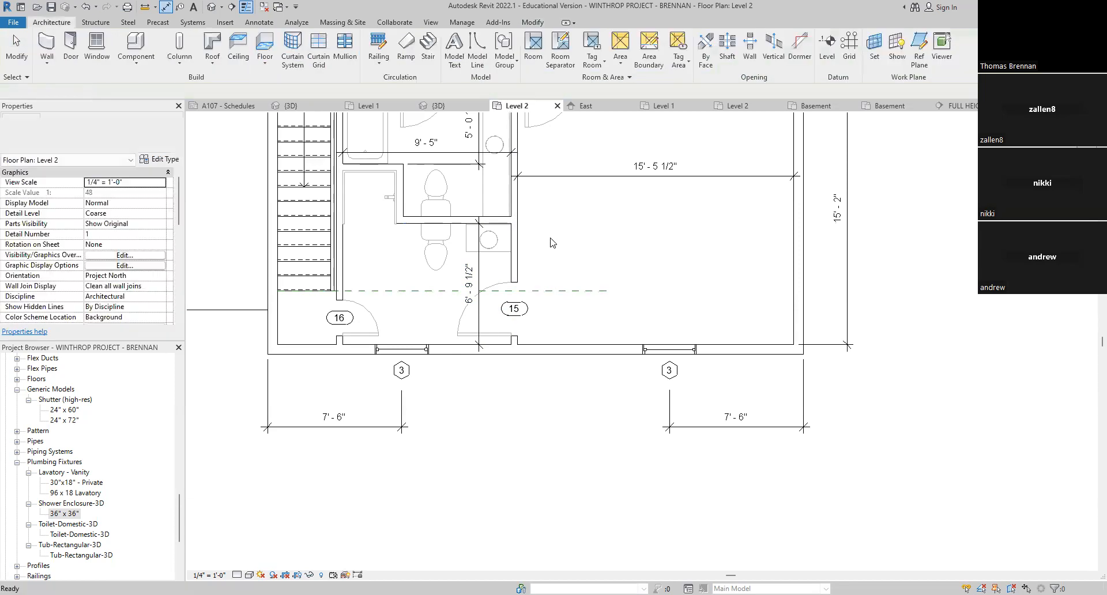
Step: Nudge the partition between the two bathrooms south until the bathroom with door 15 is 6'-9 1/4" deep
{"action": "middle_click_drag", "start_coordinate": [566, 240], "coordinate": [567, 339]}
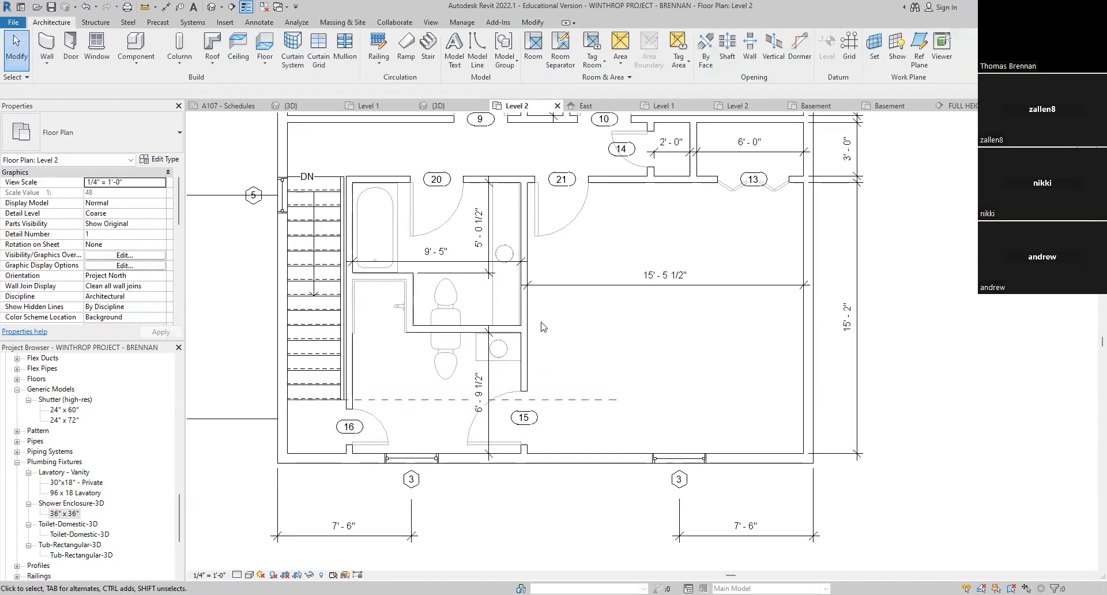
{"action": "scroll", "coordinate": [462, 340], "scroll_direction": "up", "scroll_amount": 5}
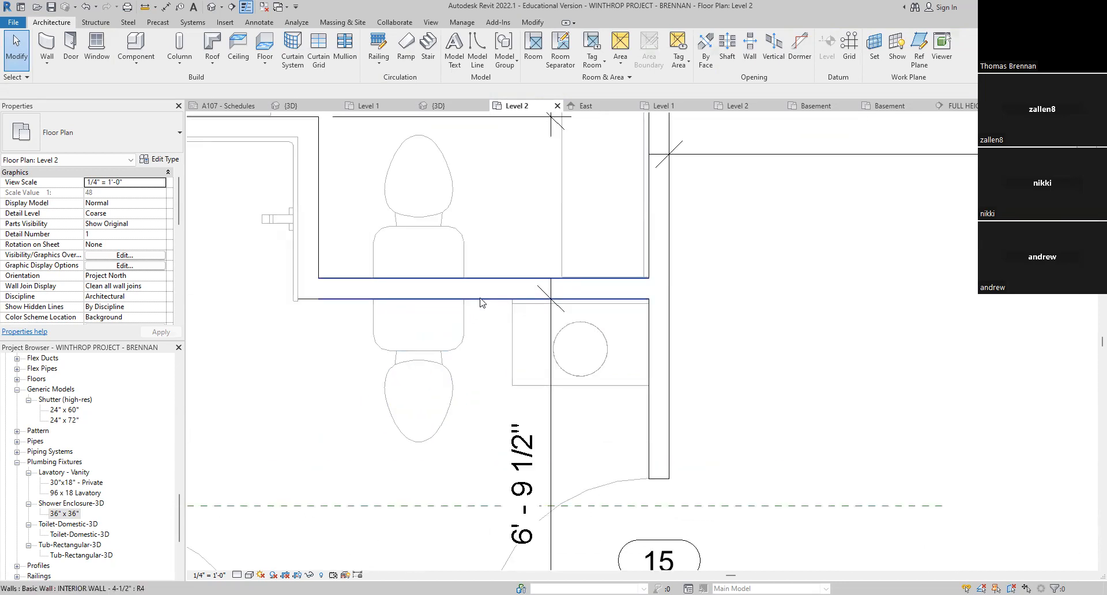
{"action": "left_click", "coordinate": [482, 299]}
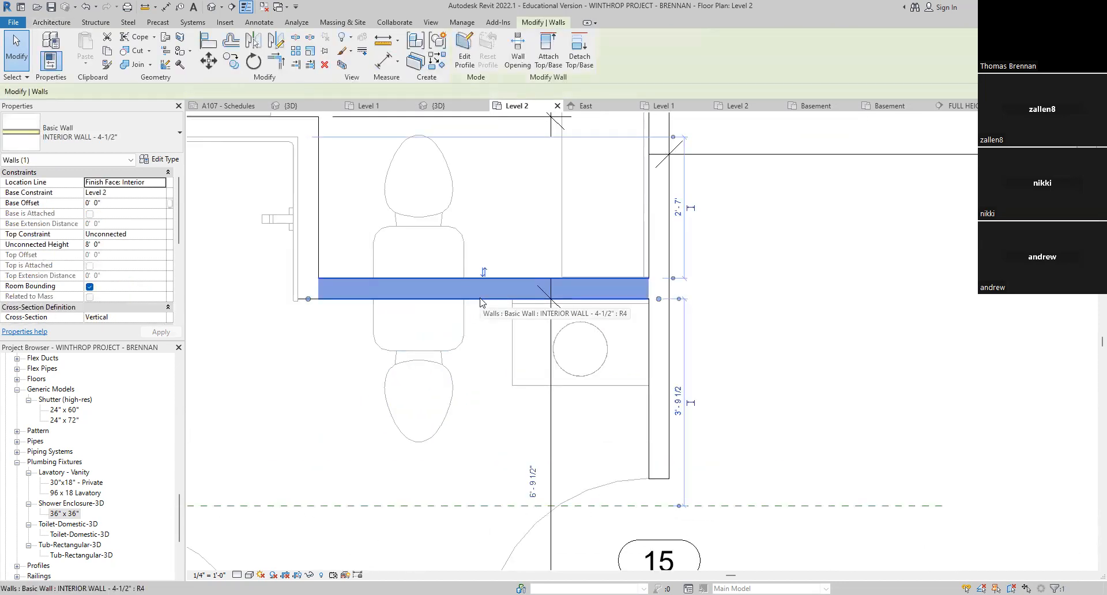
{"action": "key", "text": "Down"}
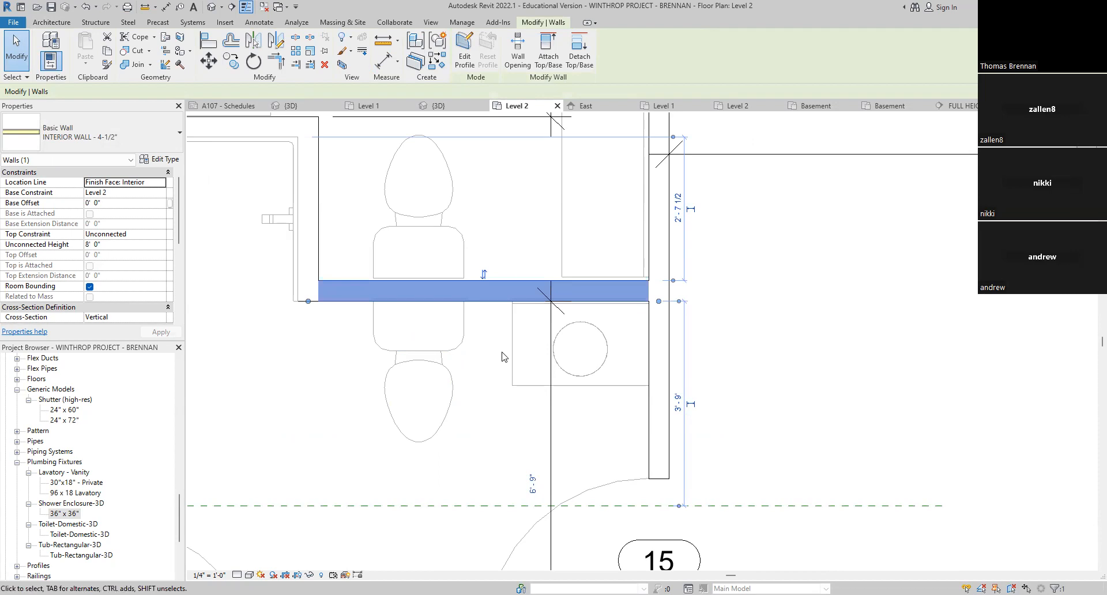
{"action": "scroll", "coordinate": [502, 356], "scroll_direction": "up", "scroll_amount": 3}
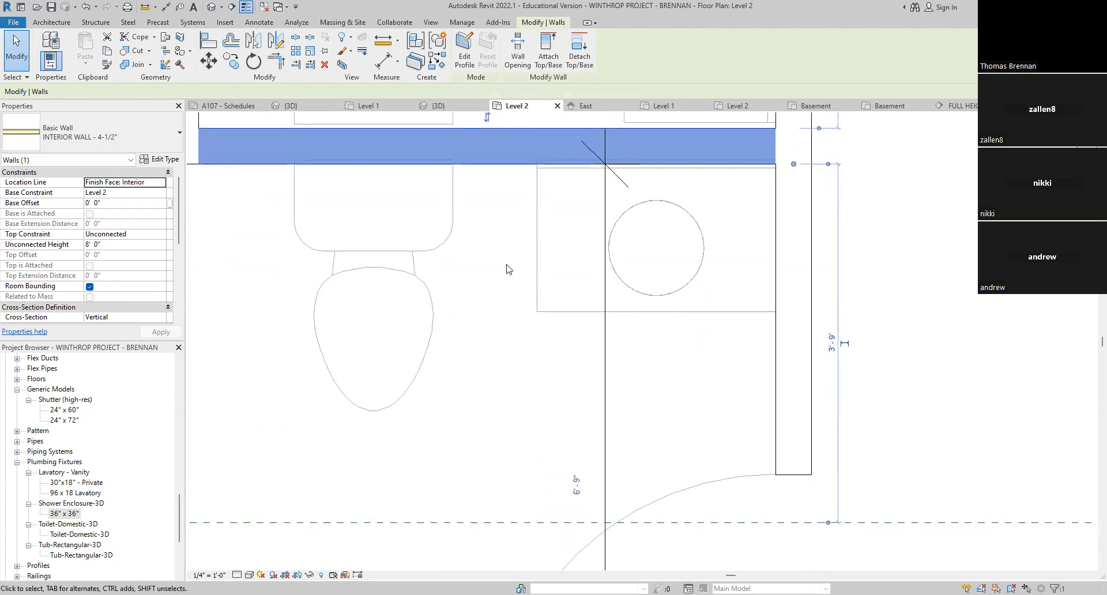
{"action": "key", "text": "Up"}
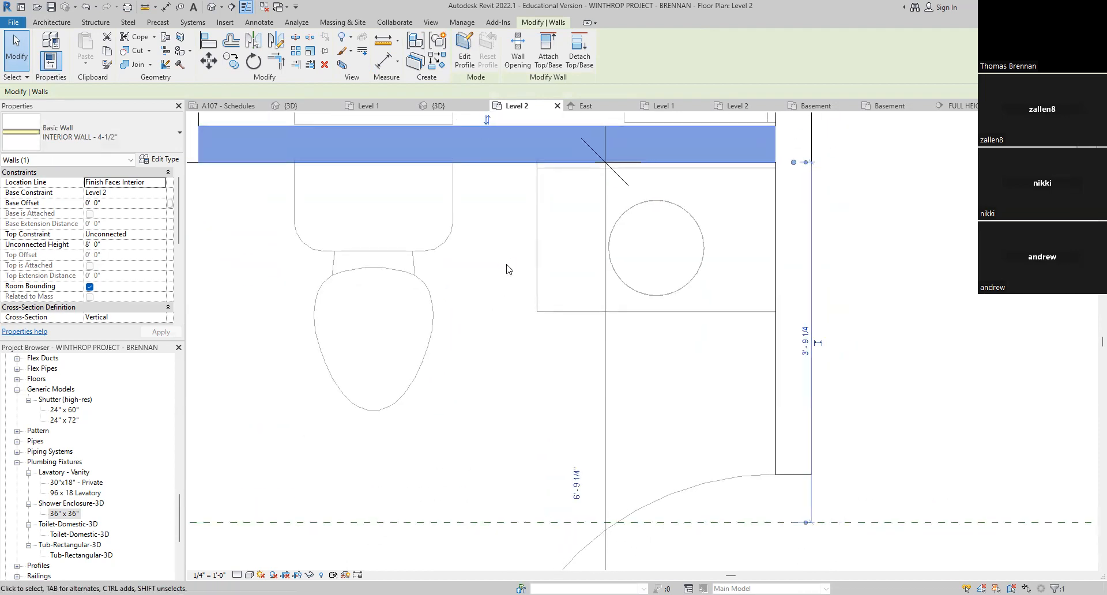
{"action": "left_click", "coordinate": [506, 269]}
{"action": "scroll", "coordinate": [547, 381], "scroll_direction": "down", "scroll_amount": 5}
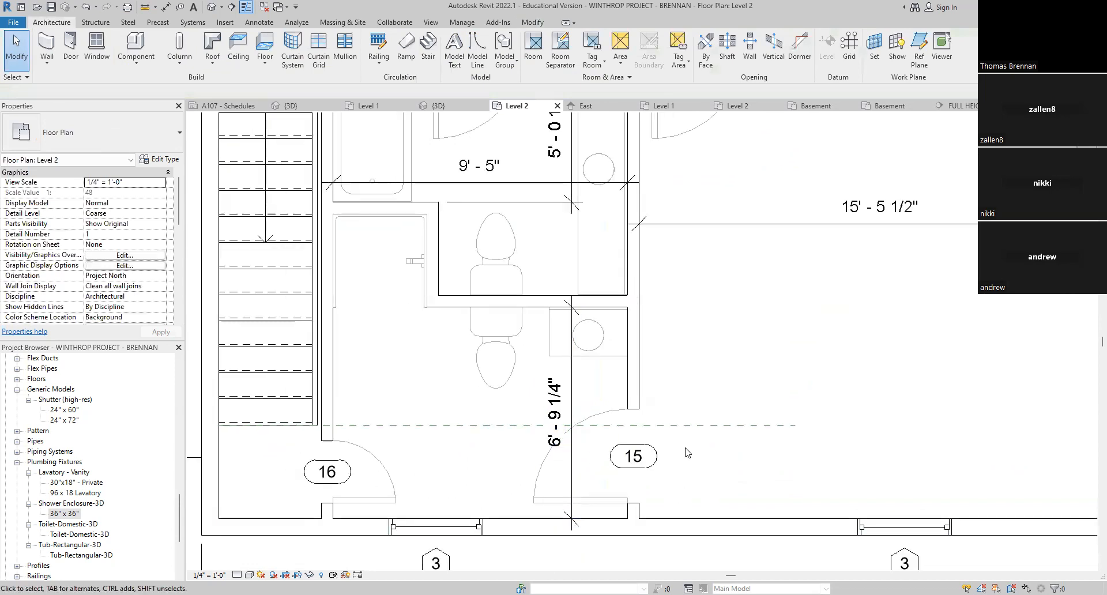
Step: Dimension the depth of the toilet alcove in the bathroom with door 20, placing it in line with the existing vertical bathroom dimension
{"action": "scroll", "coordinate": [687, 452], "scroll_direction": "down", "scroll_amount": 1}
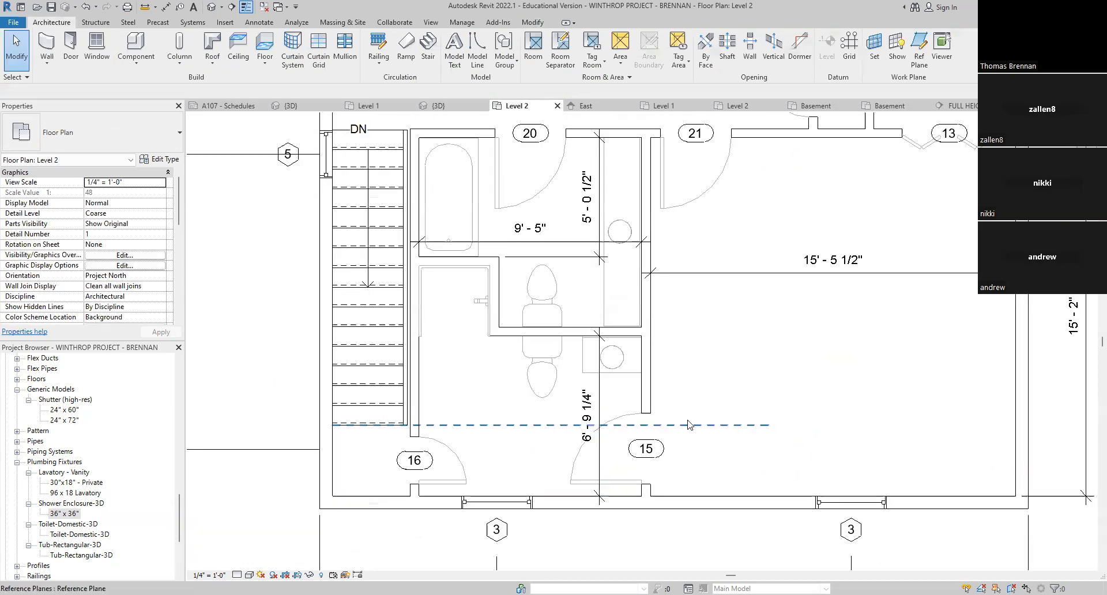
{"action": "middle_click_drag", "start_coordinate": [691, 407], "coordinate": [609, 484]}
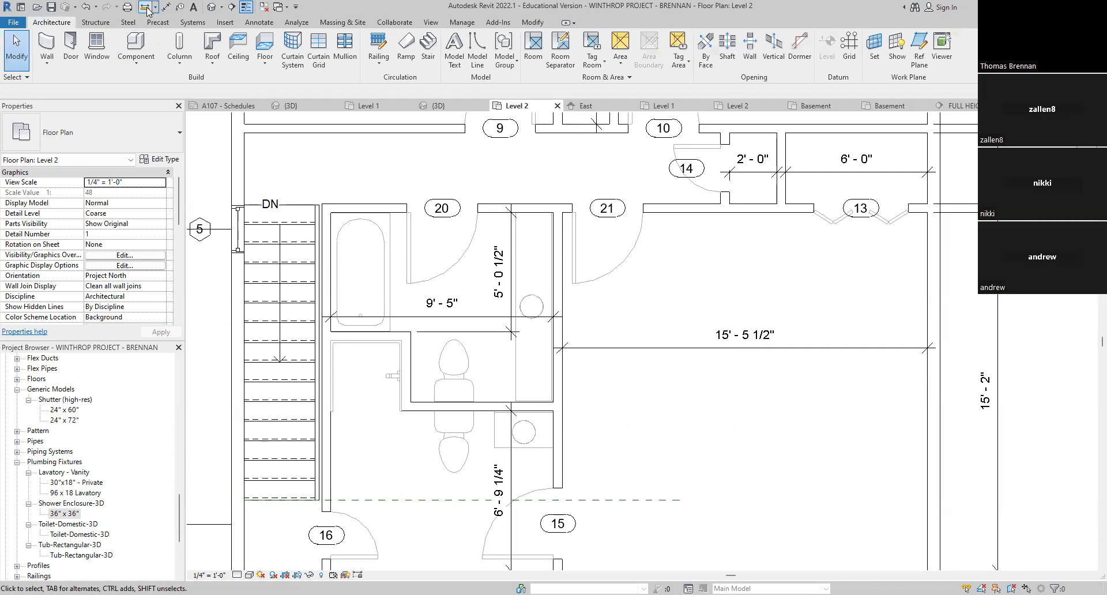
{"action": "left_click", "coordinate": [165, 6]}
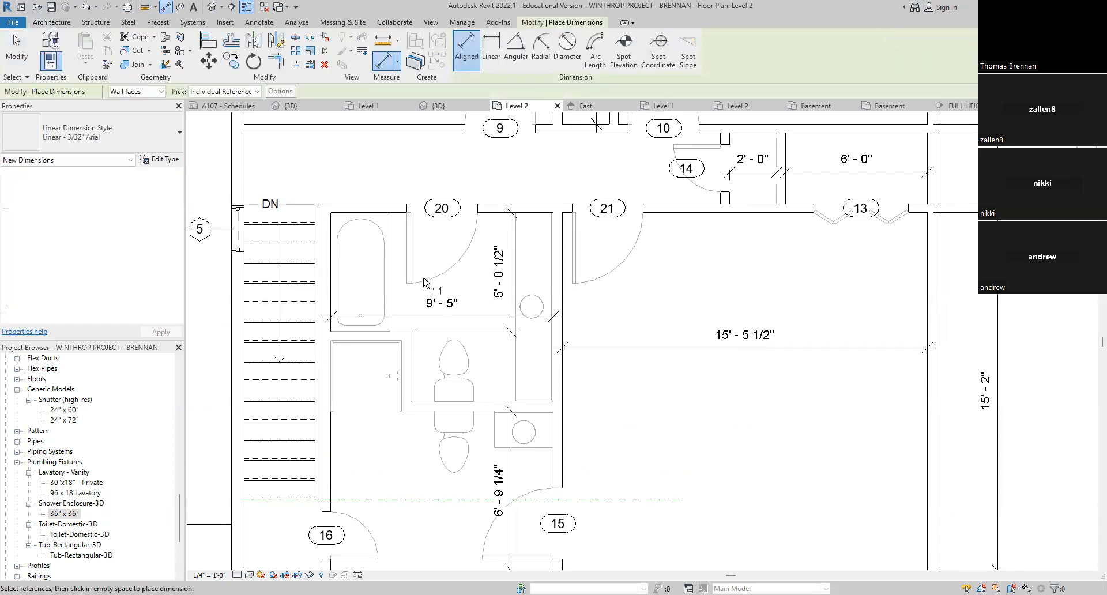
{"action": "left_click", "coordinate": [420, 333]}
{"action": "left_click", "coordinate": [424, 404]}
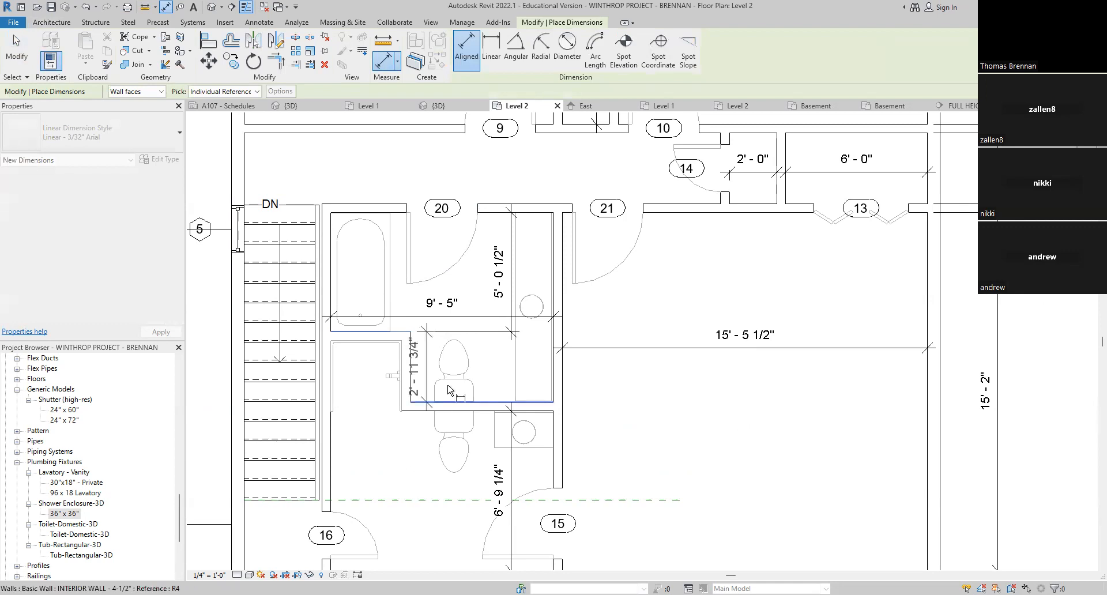
{"action": "left_click", "coordinate": [510, 366]}
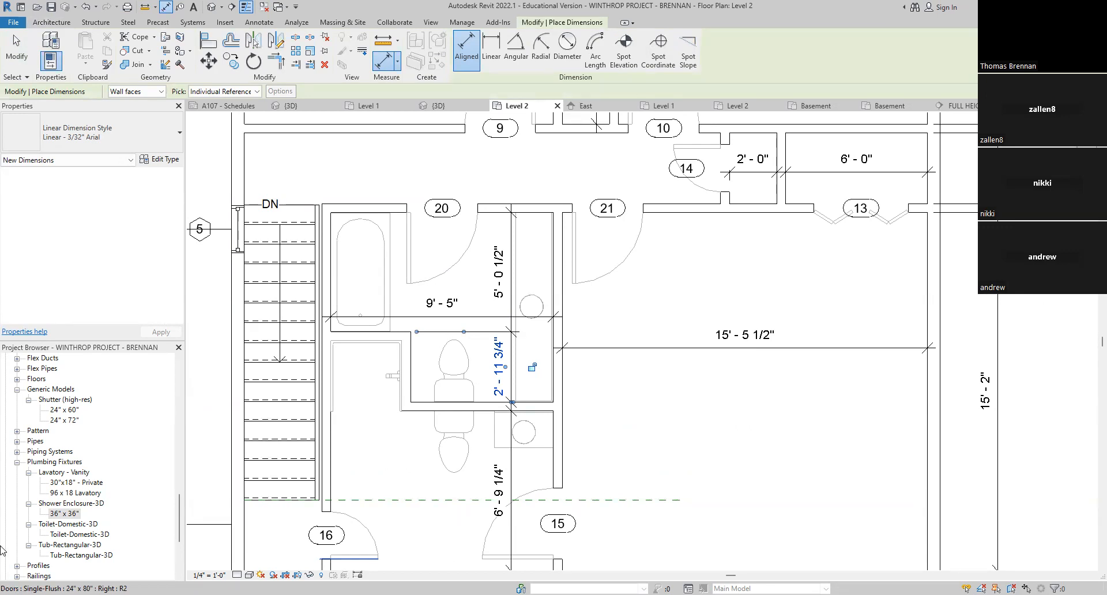
{"action": "key", "text": "Escape"}
{"action": "key", "text": "Escape"}
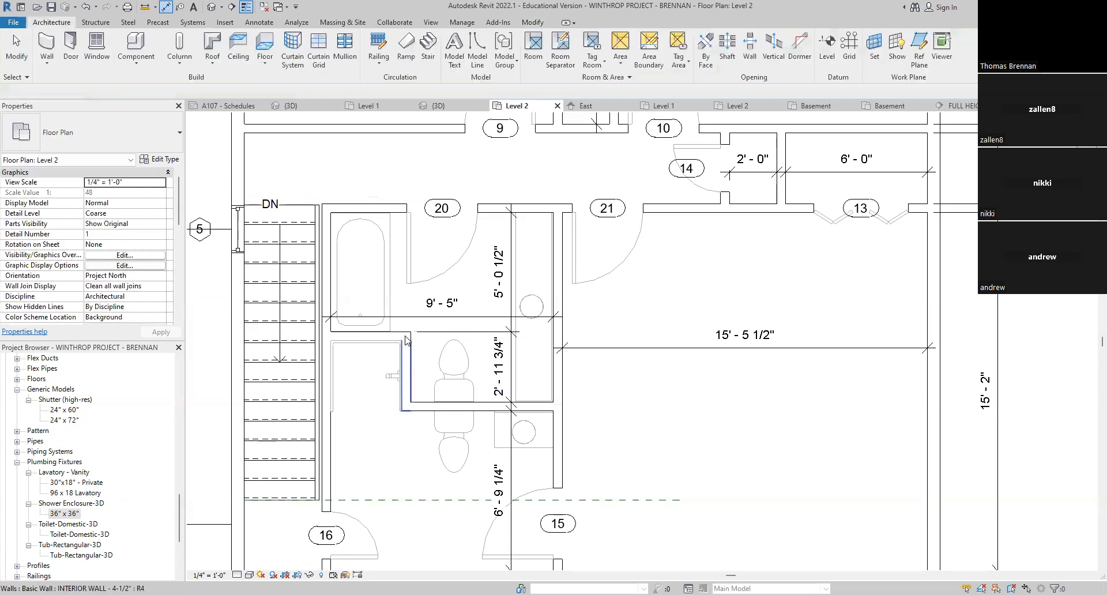
Step: Nudge the short partition between the tub and the shower until the toilet alcove is 3'-0" deep
{"action": "left_click", "coordinate": [402, 337]}
{"action": "key", "text": "Up"}
{"action": "scroll", "coordinate": [402, 337], "scroll_direction": "up", "scroll_amount": 5}
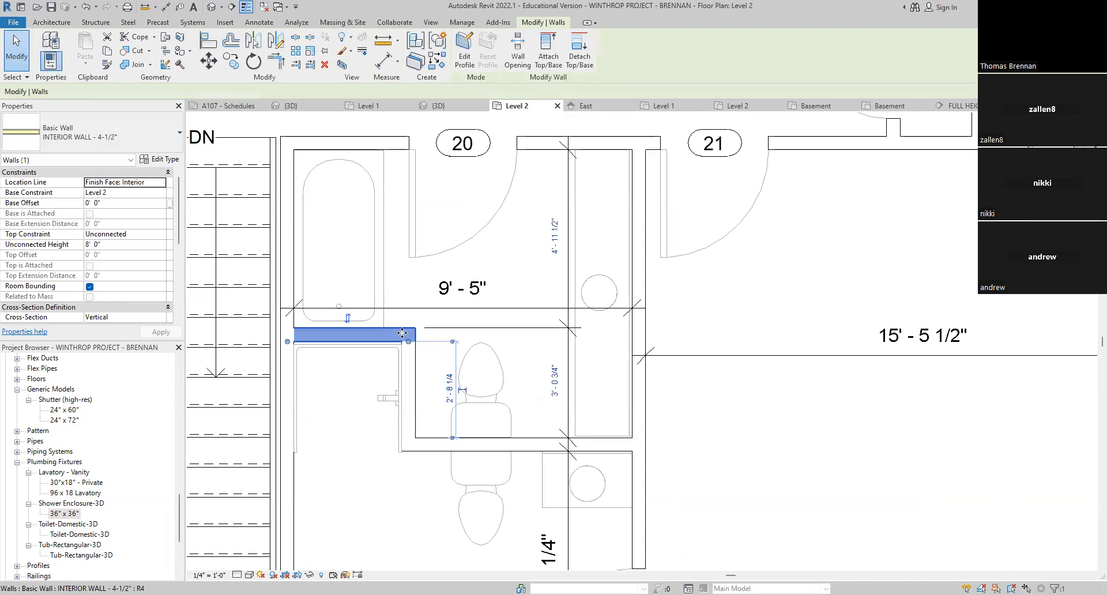
{"action": "key", "text": "Down"}
{"action": "key", "text": "Down"}
{"action": "key", "text": "Down"}
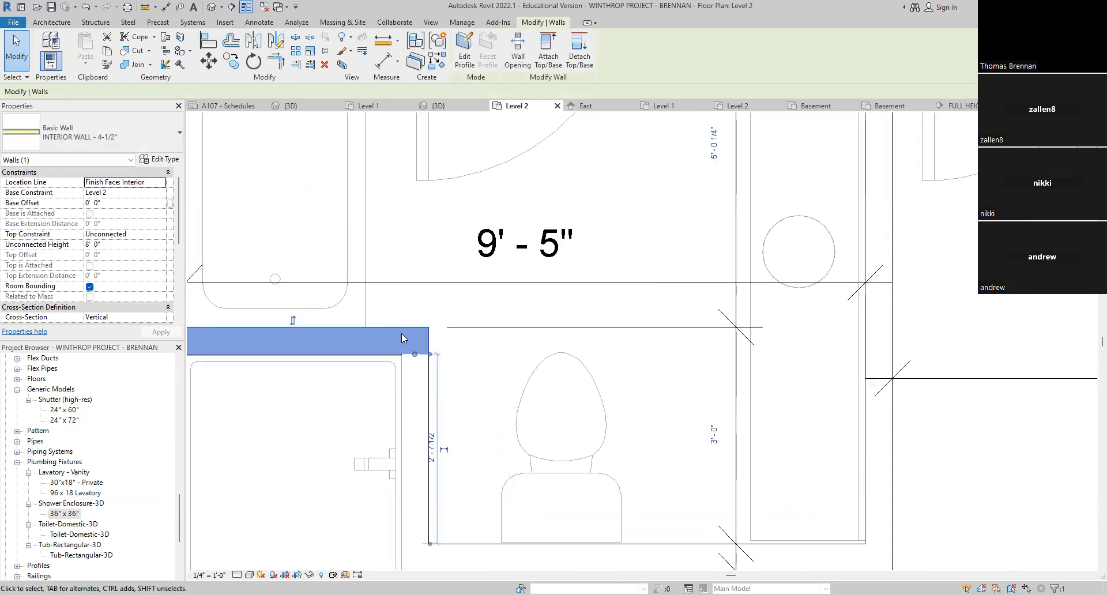
{"action": "key", "text": "Escape"}
{"action": "scroll", "coordinate": [422, 303], "scroll_direction": "down", "scroll_amount": 5}
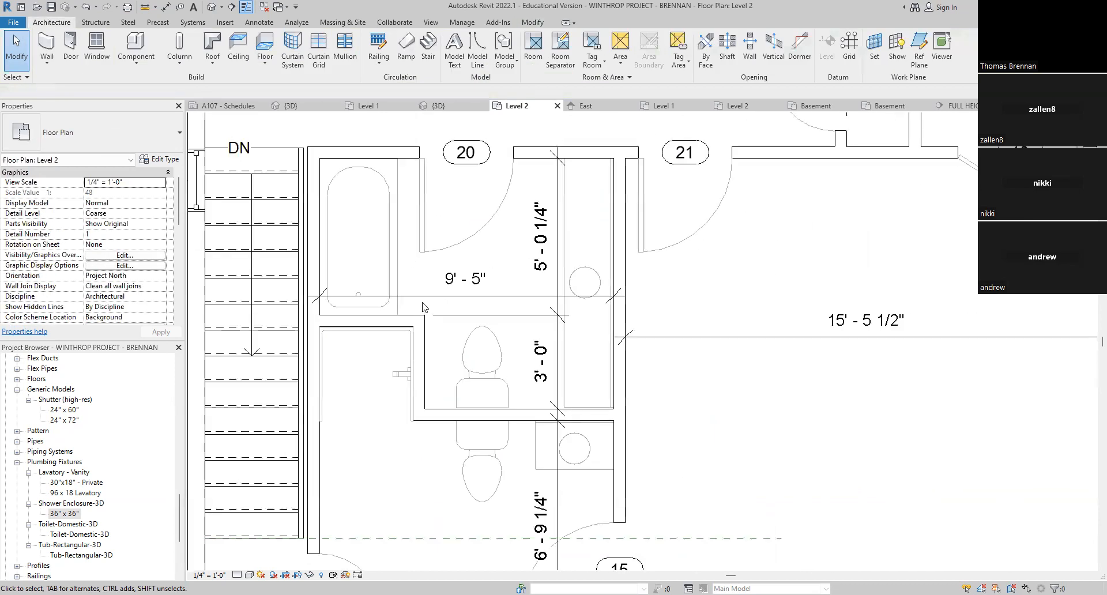
Step: Align the end of the tub with the inner face of the bathroom's north wall beside door 20
{"action": "scroll", "coordinate": [383, 206], "scroll_direction": "up", "scroll_amount": 7}
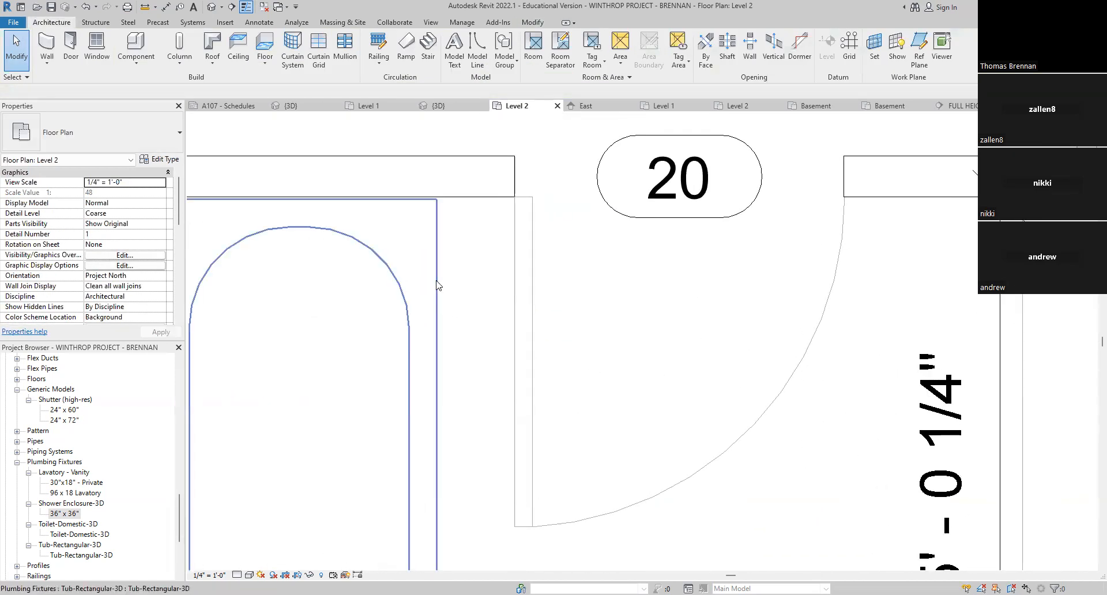
{"action": "left_click", "coordinate": [533, 24]}
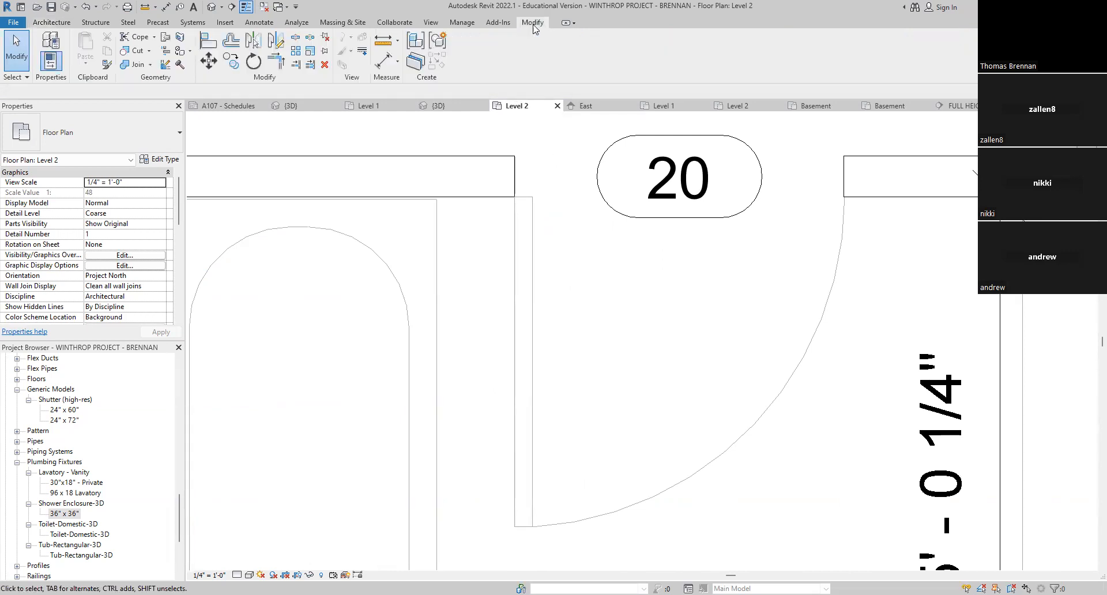
{"action": "left_click", "coordinate": [208, 40]}
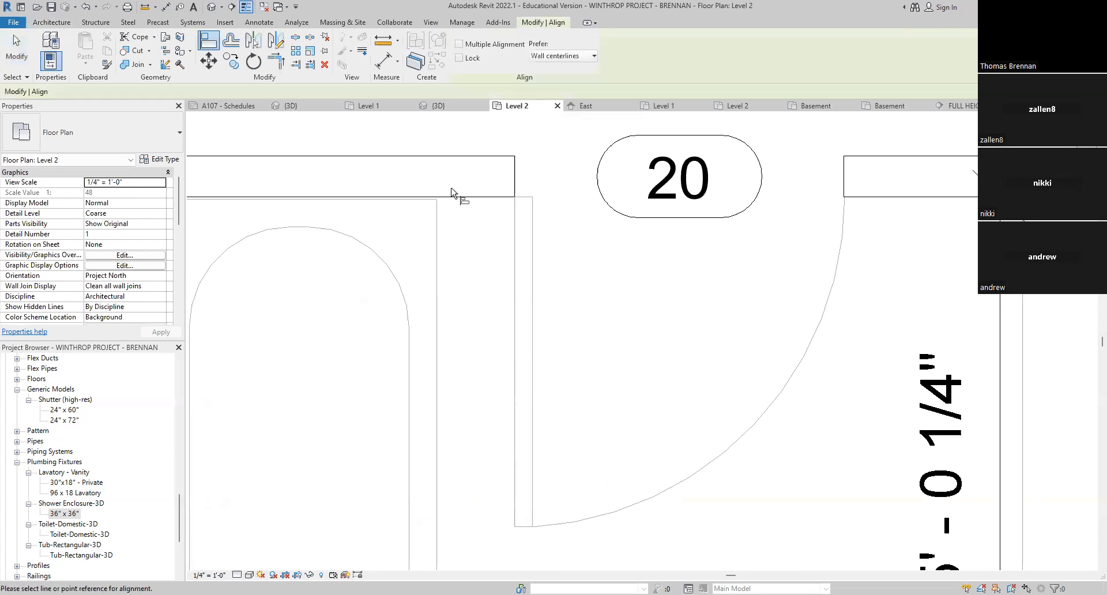
{"action": "left_click", "coordinate": [450, 196]}
{"action": "left_click", "coordinate": [430, 200]}
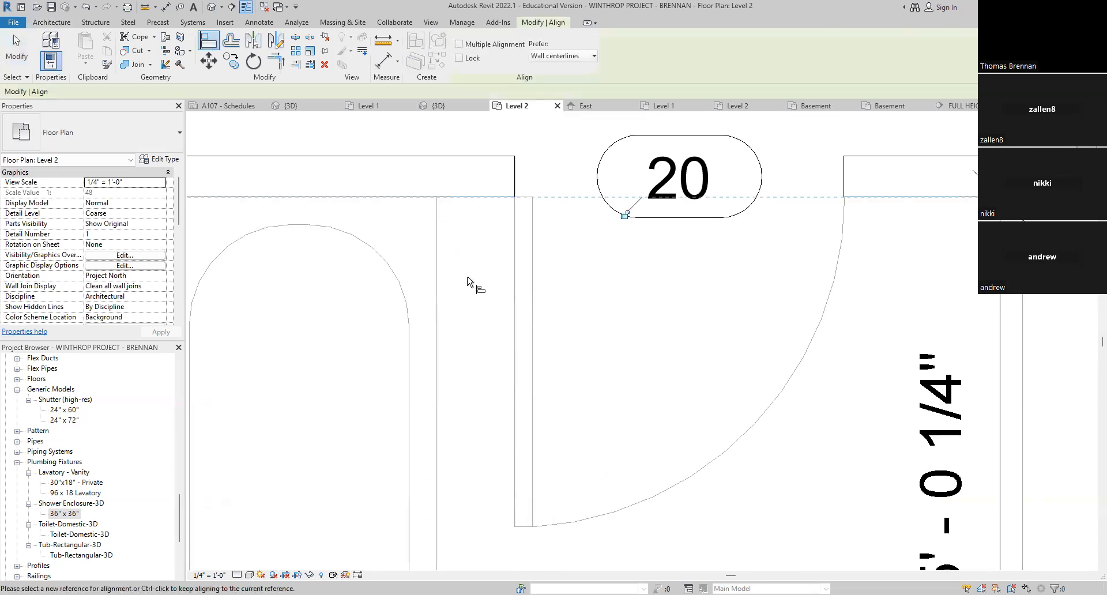
{"action": "key", "text": "Escape"}
{"action": "key", "text": "Escape"}
{"action": "scroll", "coordinate": [477, 289], "scroll_direction": "down", "scroll_amount": 1}
{"action": "scroll", "coordinate": [477, 293], "scroll_direction": "down", "scroll_amount": 4}
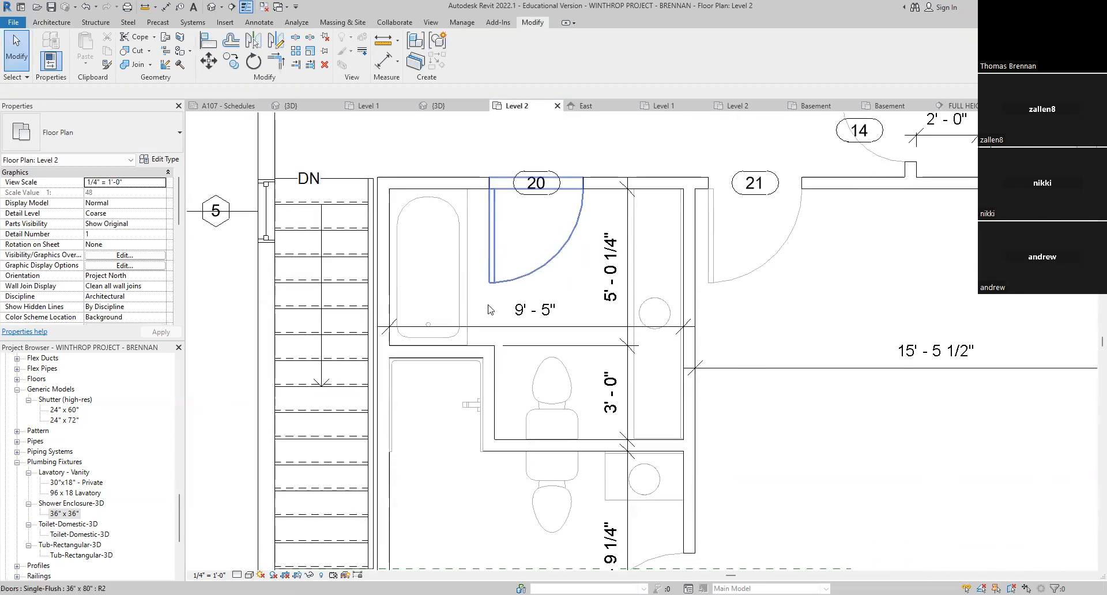
Step: Open the Level 2 plan of the WINTHROP HOUSE 30 X 30 reference project and examine its bathroom layout and dimensions
{"action": "middle_click_drag", "start_coordinate": [517, 369], "coordinate": [517, 311]}
{"action": "scroll", "coordinate": [492, 360], "scroll_direction": "up", "scroll_amount": 1}
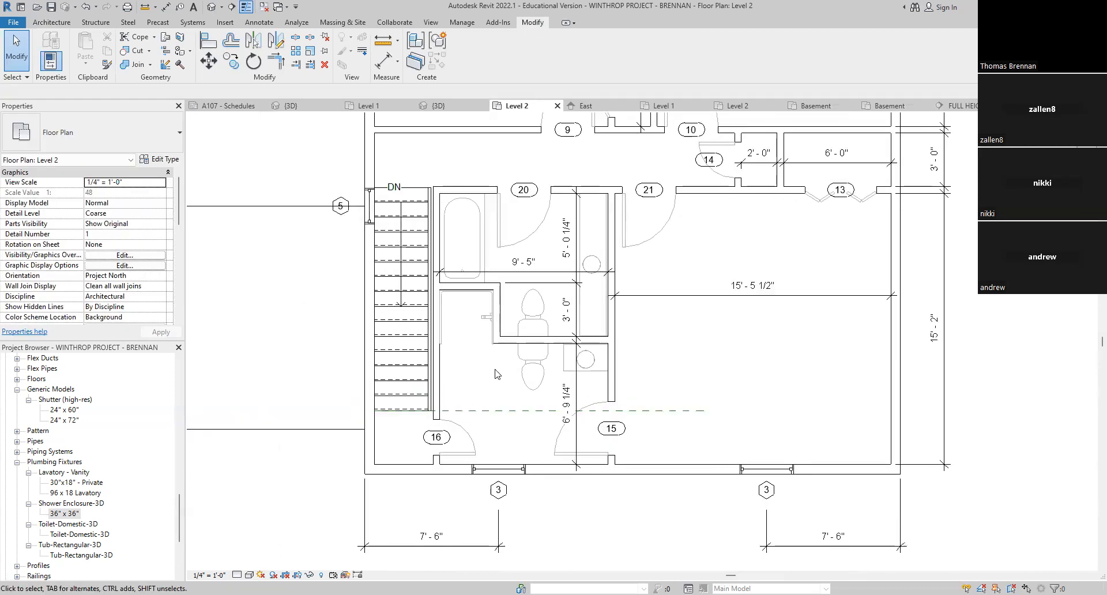
{"action": "middle_click_drag", "start_coordinate": [497, 370], "coordinate": [456, 377]}
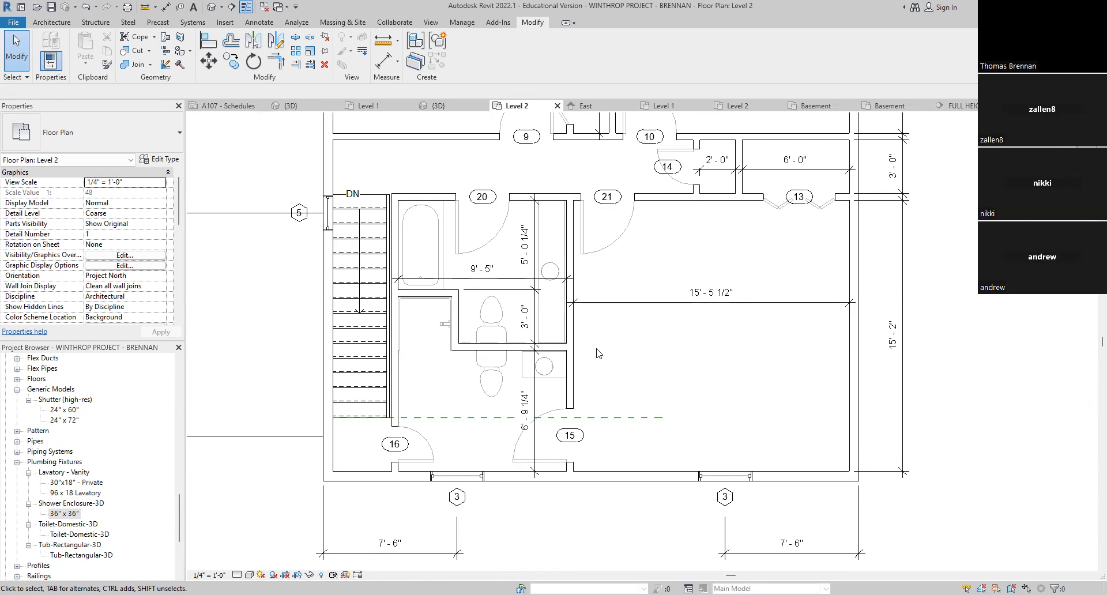
{"action": "scroll", "coordinate": [599, 353], "scroll_direction": "up", "scroll_amount": 2}
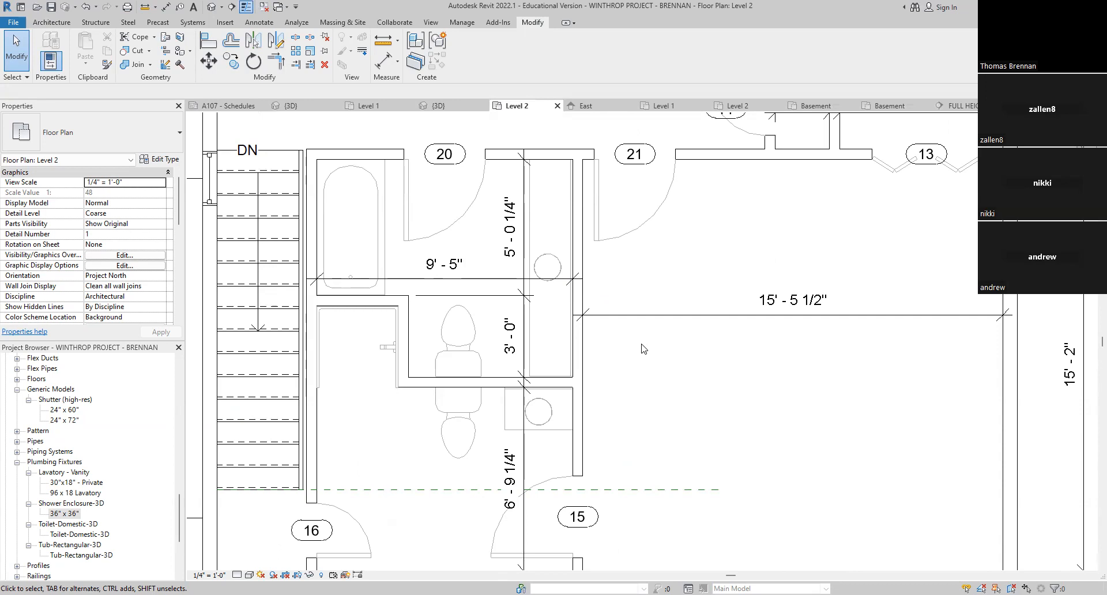
{"action": "left_click", "coordinate": [738, 106]}
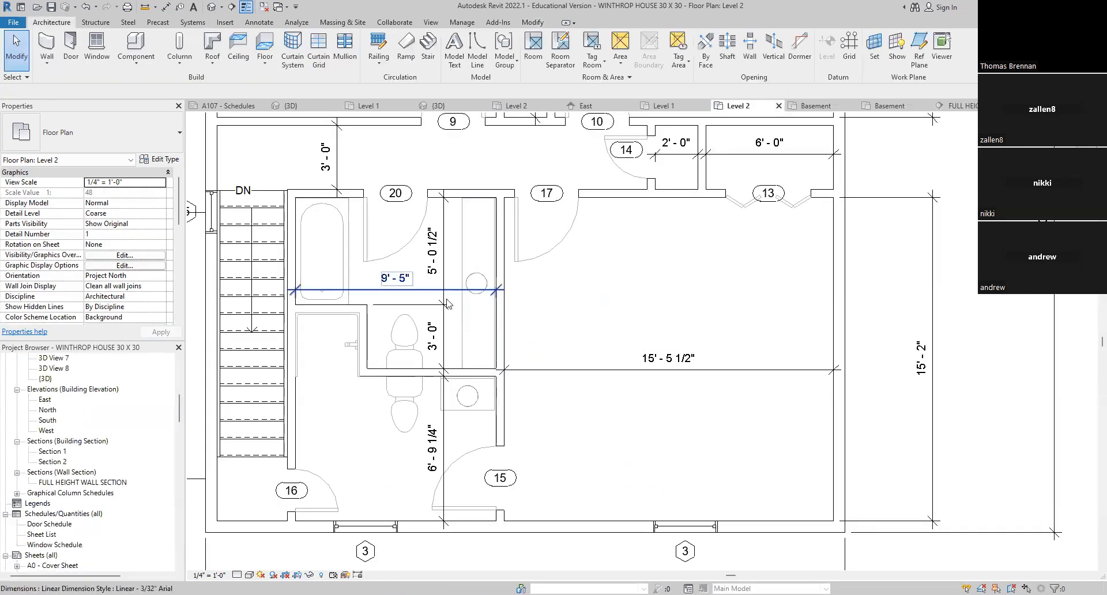
{"action": "scroll", "coordinate": [438, 221], "scroll_direction": "up", "scroll_amount": 2}
{"action": "scroll", "coordinate": [452, 204], "scroll_direction": "up", "scroll_amount": 2}
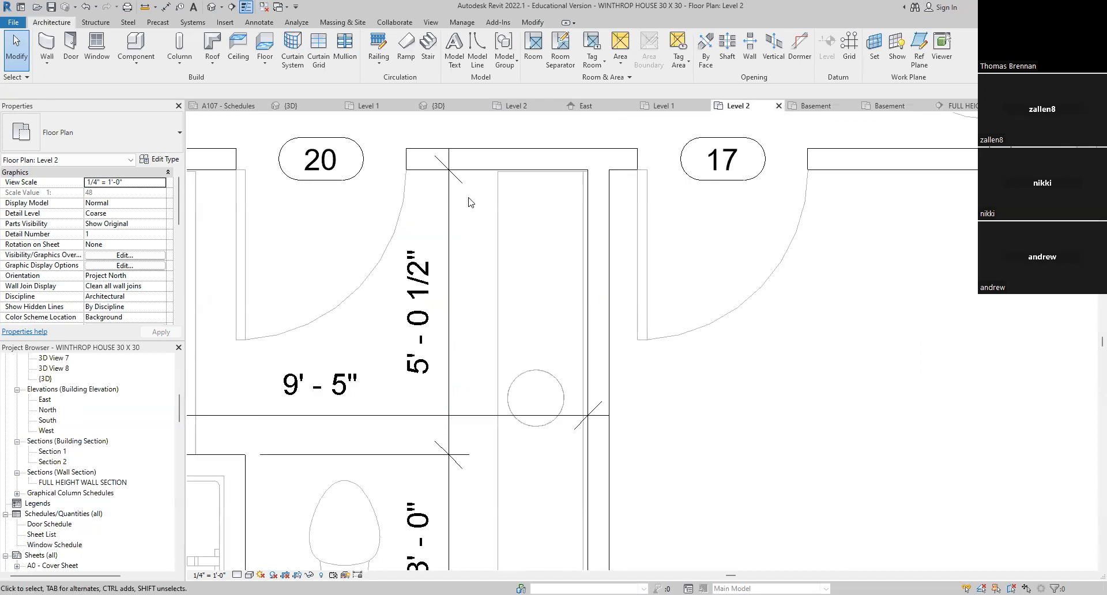
{"action": "scroll", "coordinate": [469, 200], "scroll_direction": "up", "scroll_amount": 2}
{"action": "scroll", "coordinate": [470, 230], "scroll_direction": "down", "scroll_amount": 3}
{"action": "middle_click_drag", "start_coordinate": [482, 260], "coordinate": [505, 159]}
{"action": "middle_click_drag", "start_coordinate": [479, 291], "coordinate": [504, 138]}
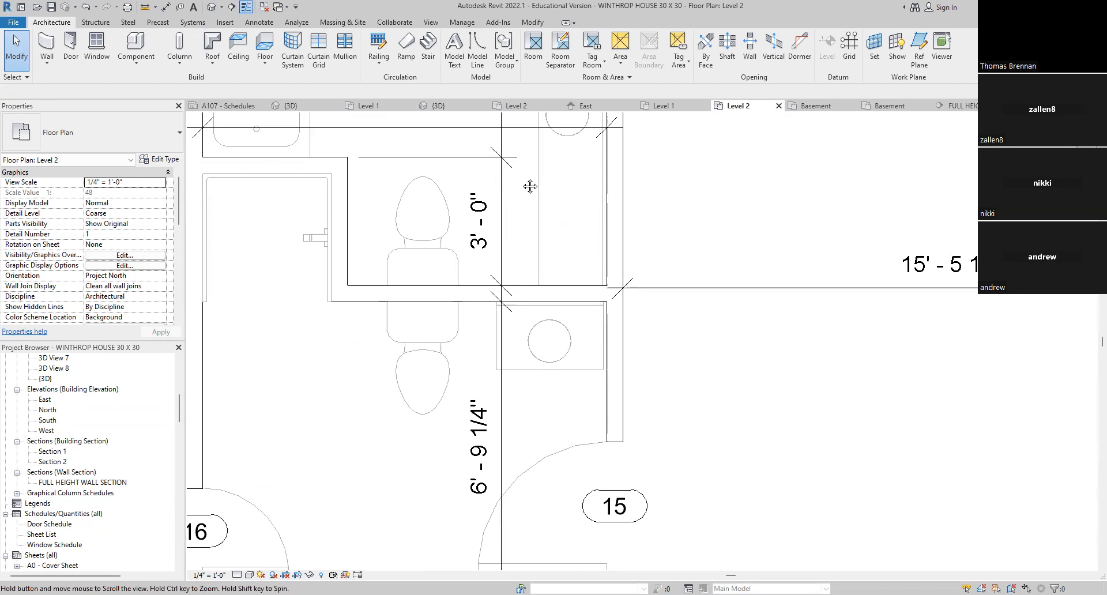
{"action": "scroll", "coordinate": [508, 327], "scroll_direction": "up", "scroll_amount": 5}
{"action": "scroll", "coordinate": [507, 331], "scroll_direction": "down", "scroll_amount": 3}
{"action": "middle_click_drag", "start_coordinate": [507, 336], "coordinate": [530, 113]}
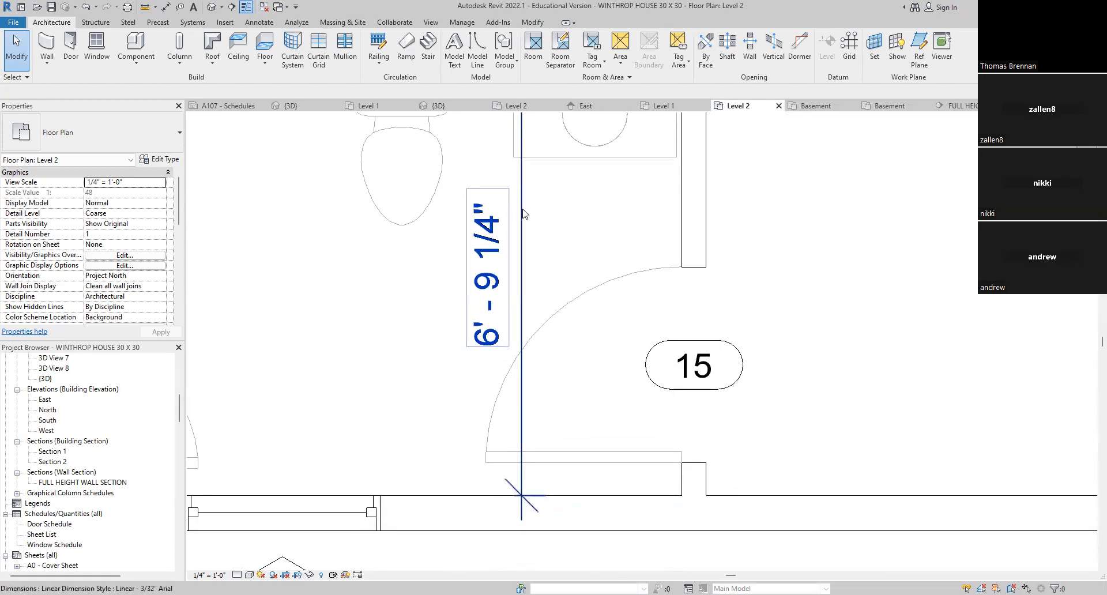
{"action": "scroll", "coordinate": [534, 214], "scroll_direction": "down", "scroll_amount": 2}
{"action": "scroll", "coordinate": [532, 213], "scroll_direction": "down", "scroll_amount": 3}
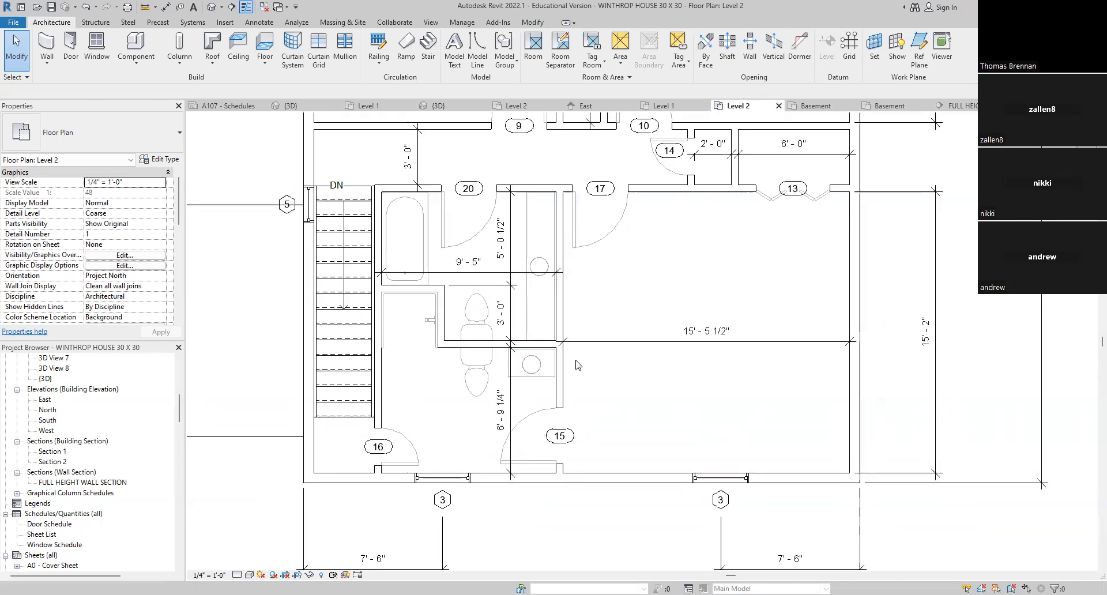
{"action": "middle_click_drag", "start_coordinate": [557, 317], "coordinate": [556, 340]}
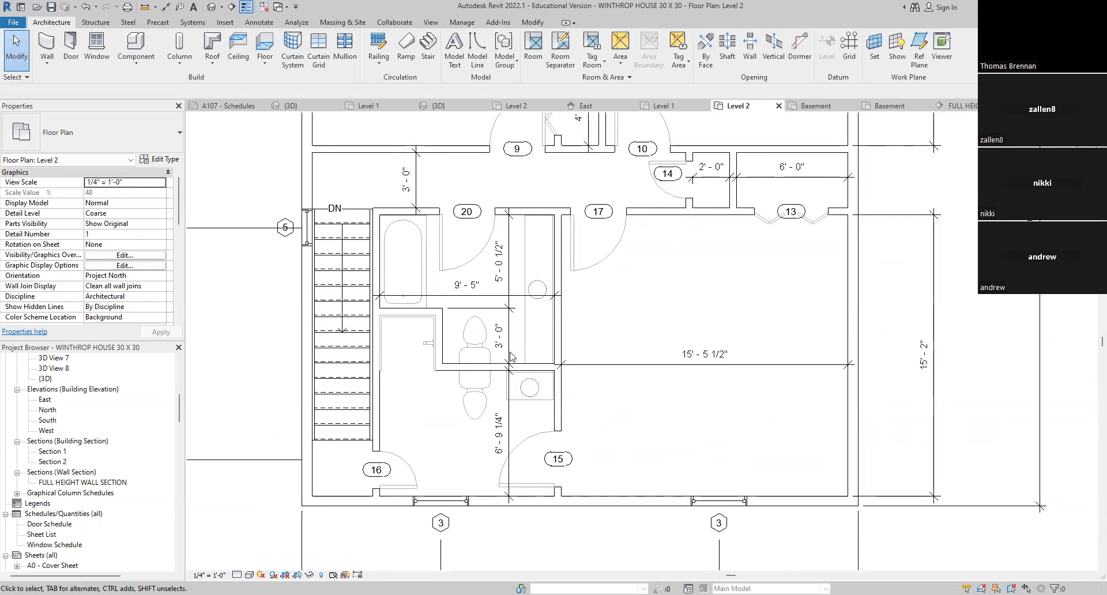
{"action": "scroll", "coordinate": [455, 331], "scroll_direction": "up", "scroll_amount": 2}
{"action": "scroll", "coordinate": [441, 322], "scroll_direction": "up", "scroll_amount": 2}
{"action": "scroll", "coordinate": [493, 304], "scroll_direction": "down", "scroll_amount": 5}
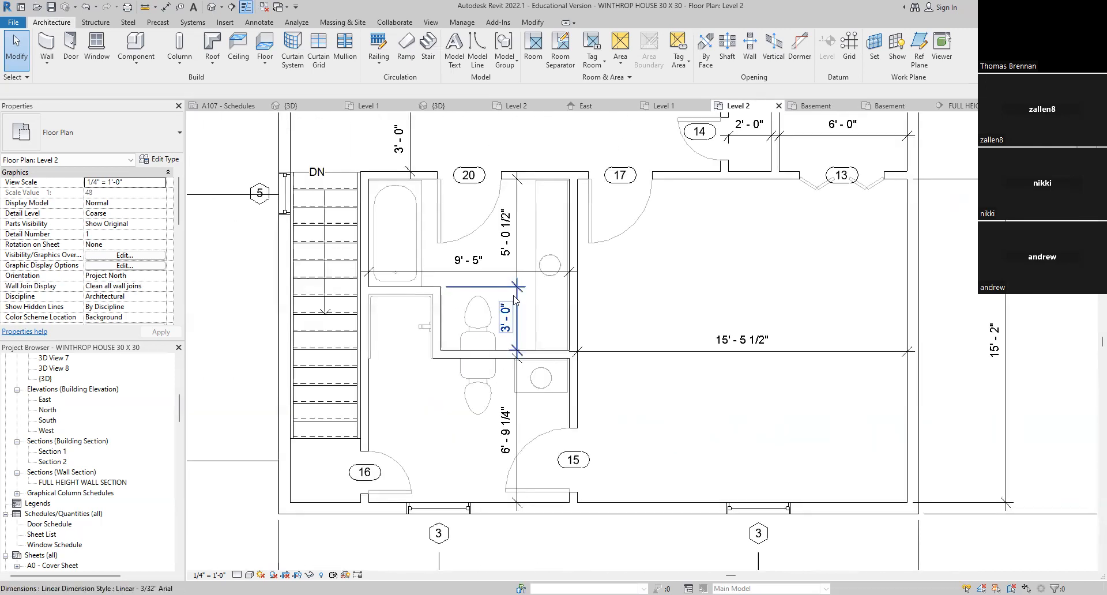
{"action": "scroll", "coordinate": [566, 279], "scroll_direction": "up", "scroll_amount": 1}
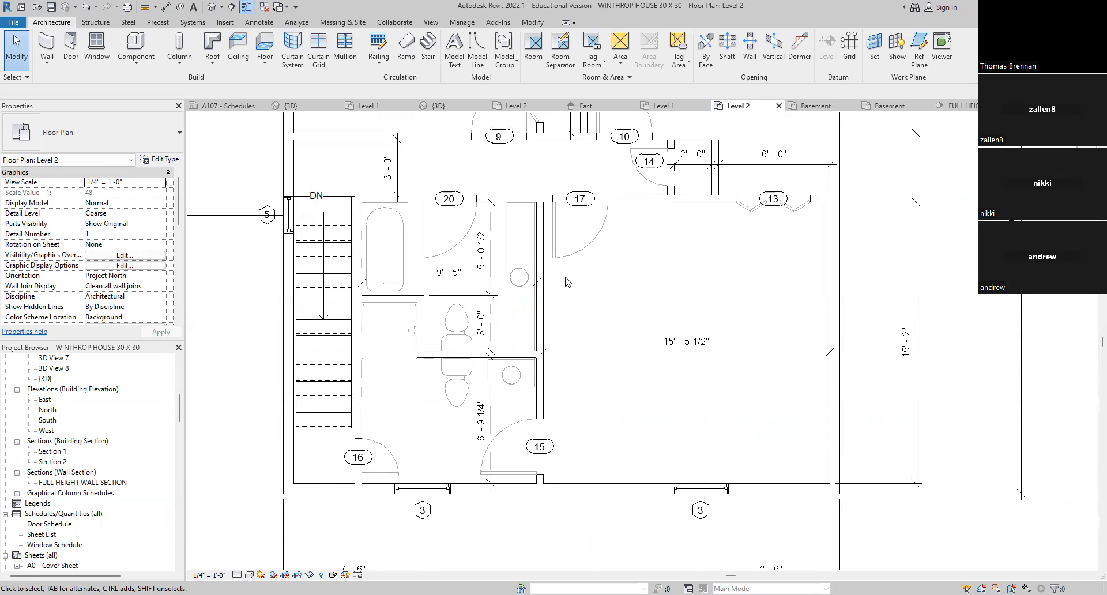
Step: Return to the Winthrop project's own Level 2 plan and check the two long walls on either side of the hallway
{"action": "left_click", "coordinate": [515, 106]}
{"action": "scroll", "coordinate": [639, 388], "scroll_direction": "down", "scroll_amount": 4}
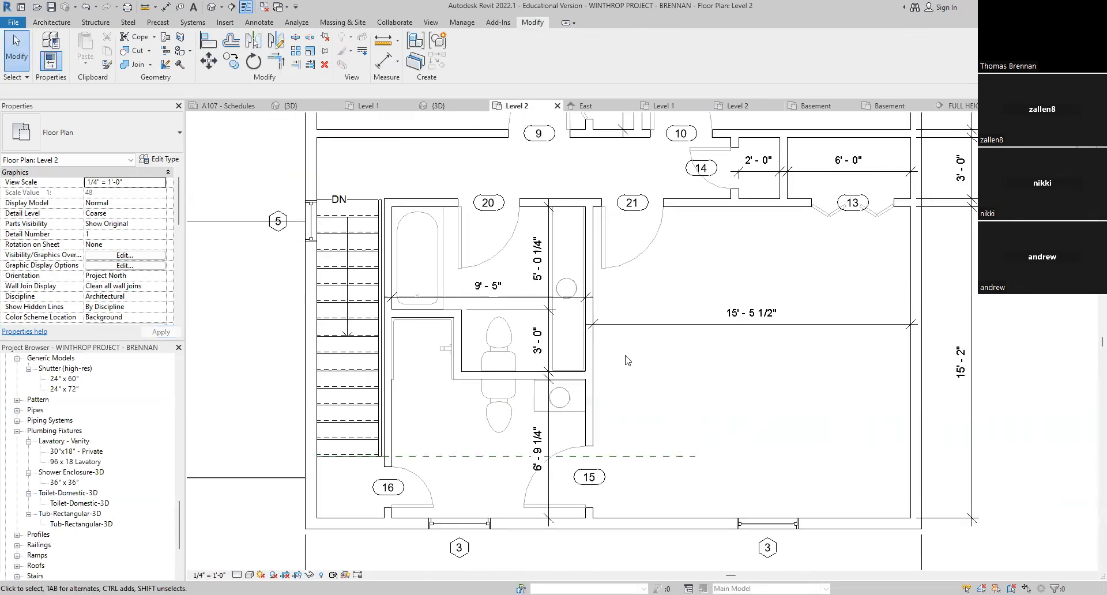
{"action": "middle_click_drag", "start_coordinate": [639, 388], "coordinate": [540, 432]}
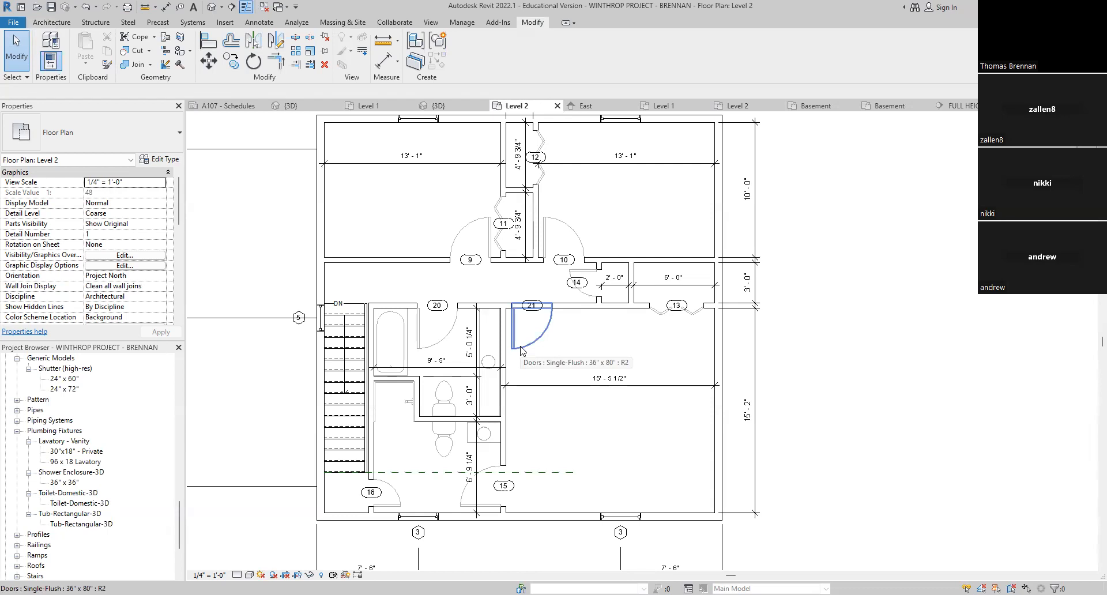
{"action": "left_click", "coordinate": [483, 304]}
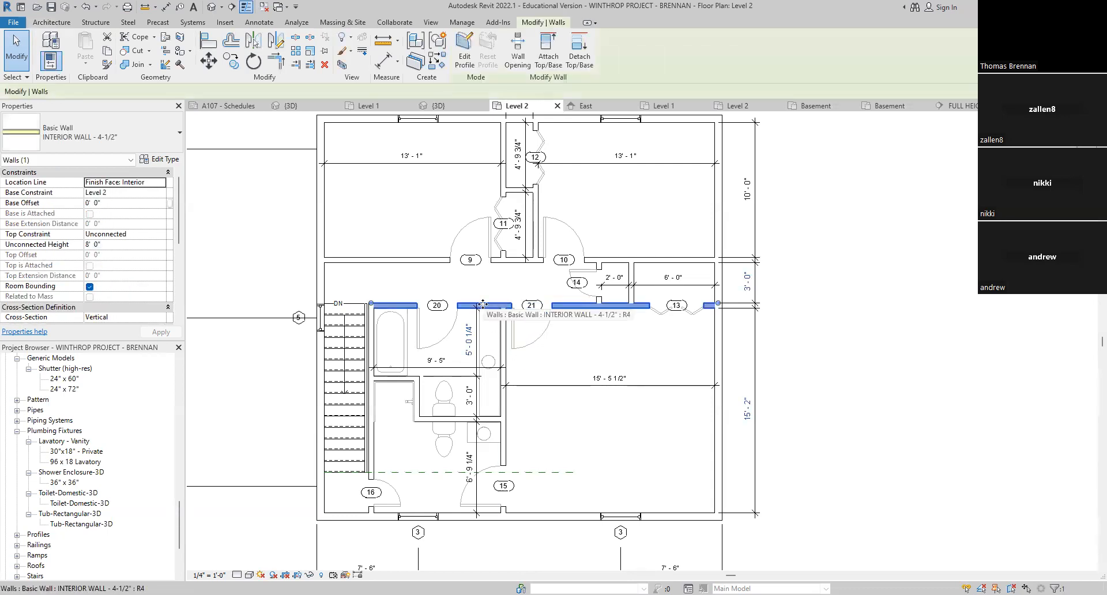
{"action": "key", "text": "Escape"}
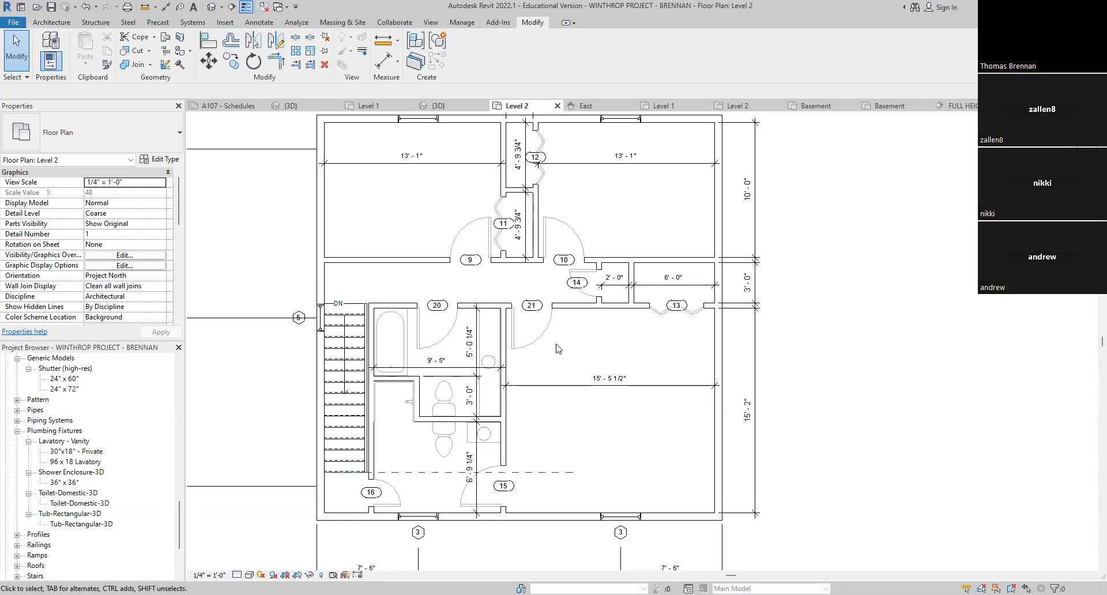
{"action": "left_click", "coordinate": [666, 262]}
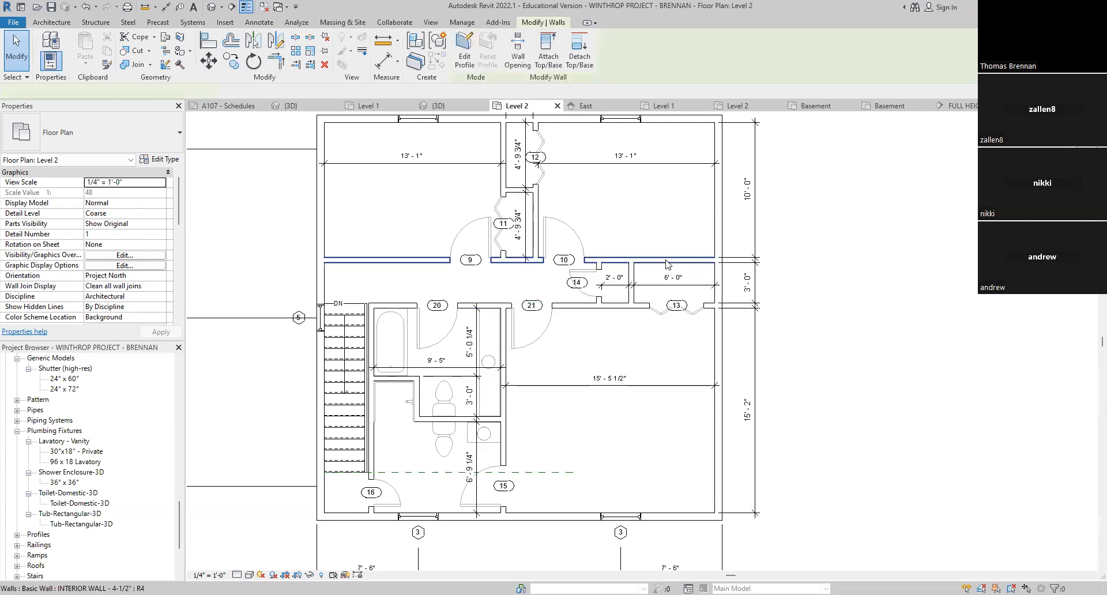
{"action": "left_click", "coordinate": [813, 379]}
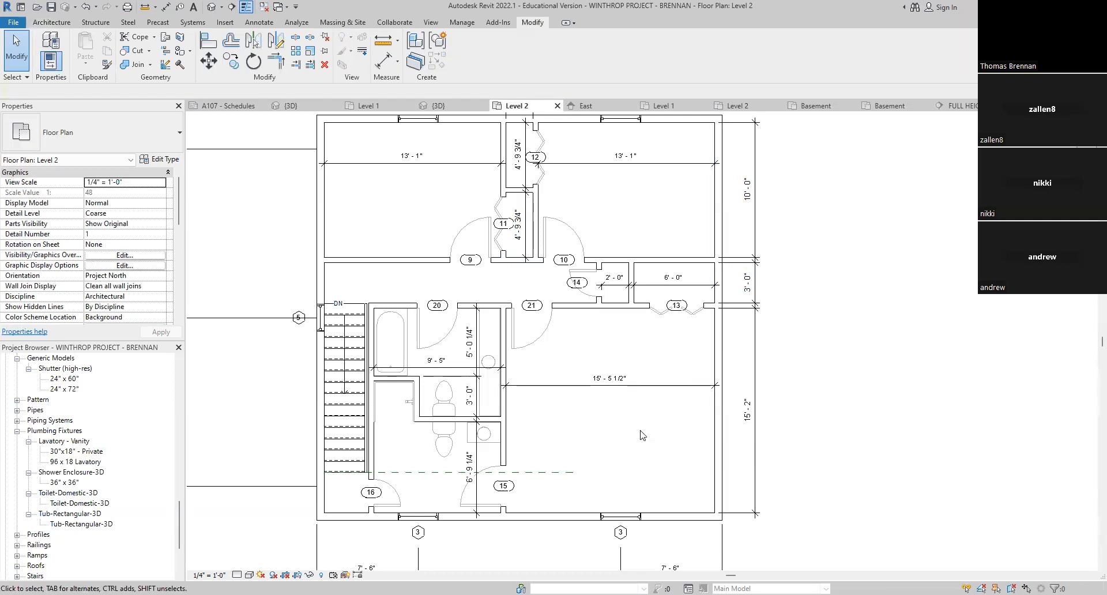
Step: Examine both bathrooms' depth dimensions and their witness points at the partition and at the wall between doors 20 and 21
{"action": "scroll", "coordinate": [552, 453], "scroll_direction": "up", "scroll_amount": 3}
{"action": "scroll", "coordinate": [554, 453], "scroll_direction": "up", "scroll_amount": 3}
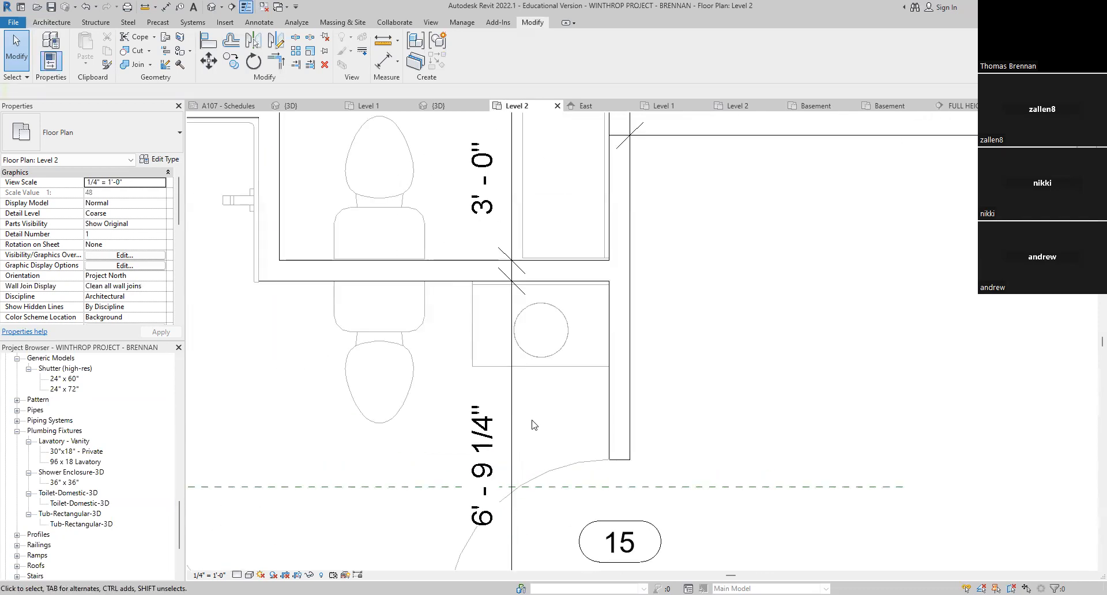
{"action": "scroll", "coordinate": [531, 422], "scroll_direction": "down", "scroll_amount": 3}
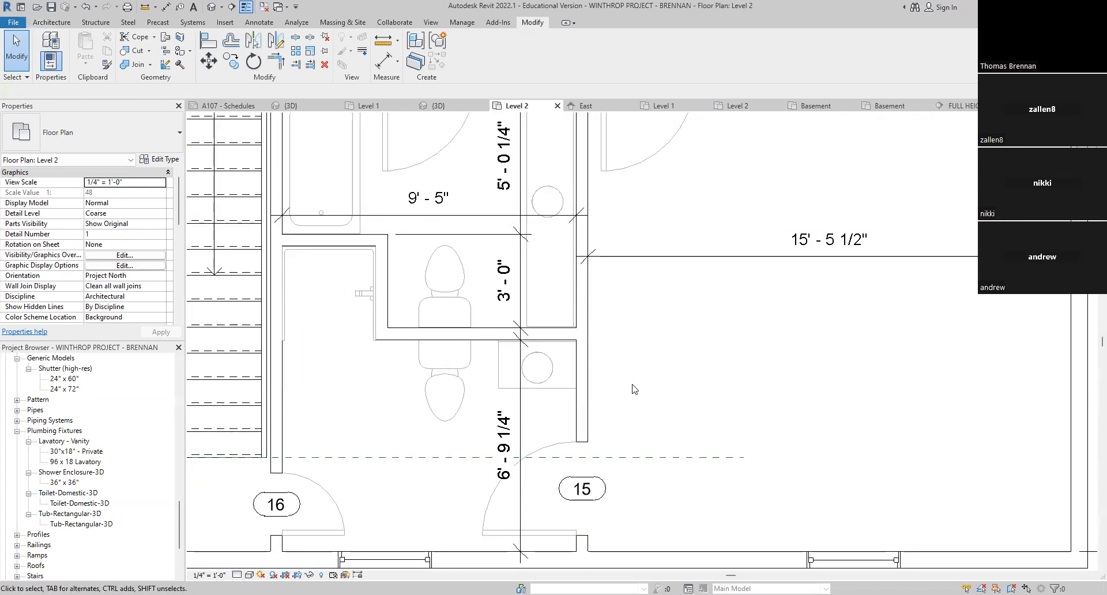
{"action": "scroll", "coordinate": [634, 387], "scroll_direction": "down", "scroll_amount": 1}
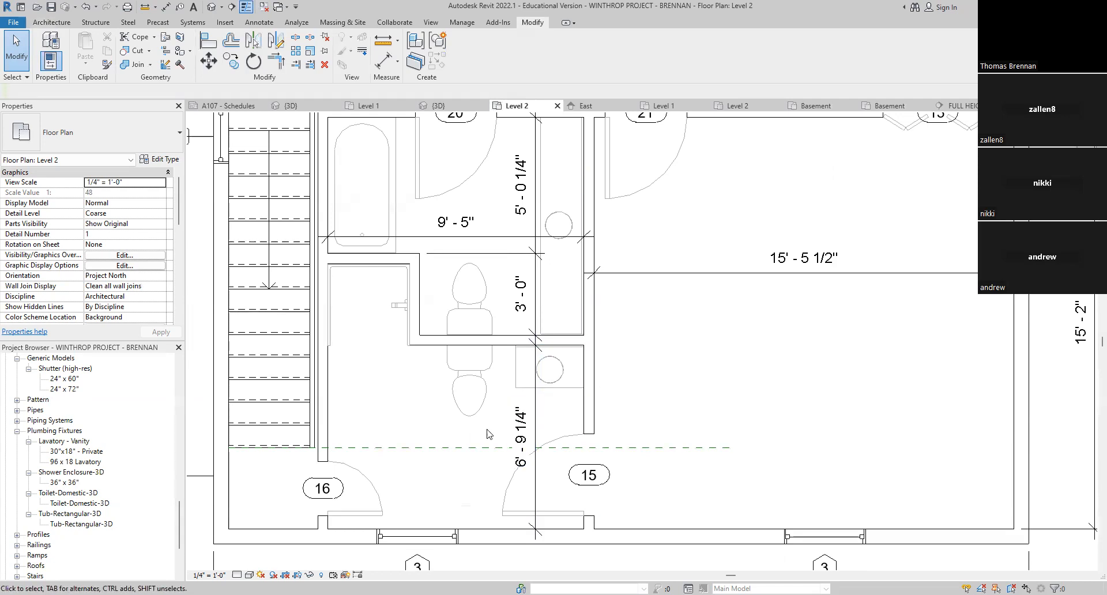
{"action": "middle_click_drag", "start_coordinate": [452, 248], "coordinate": [457, 442]}
{"action": "scroll", "coordinate": [506, 329], "scroll_direction": "up", "scroll_amount": 7}
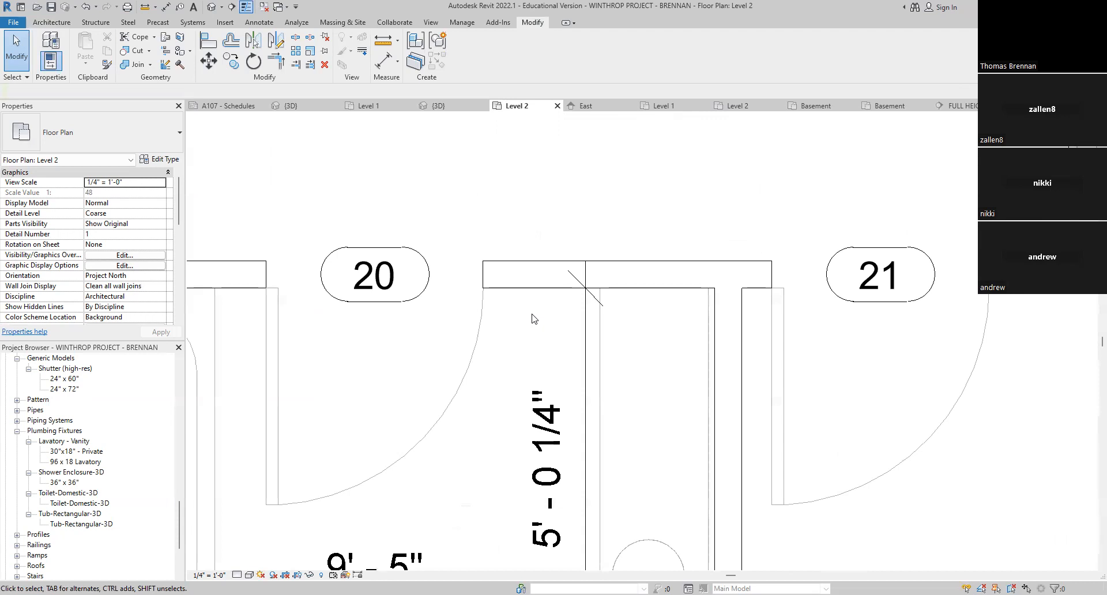
{"action": "scroll", "coordinate": [532, 319], "scroll_direction": "up", "scroll_amount": 3}
{"action": "scroll", "coordinate": [567, 354], "scroll_direction": "down", "scroll_amount": 5}
{"action": "scroll", "coordinate": [567, 354], "scroll_direction": "down", "scroll_amount": 6}
{"action": "scroll", "coordinate": [516, 311], "scroll_direction": "up", "scroll_amount": 3}
{"action": "scroll", "coordinate": [516, 311], "scroll_direction": "up", "scroll_amount": 4}
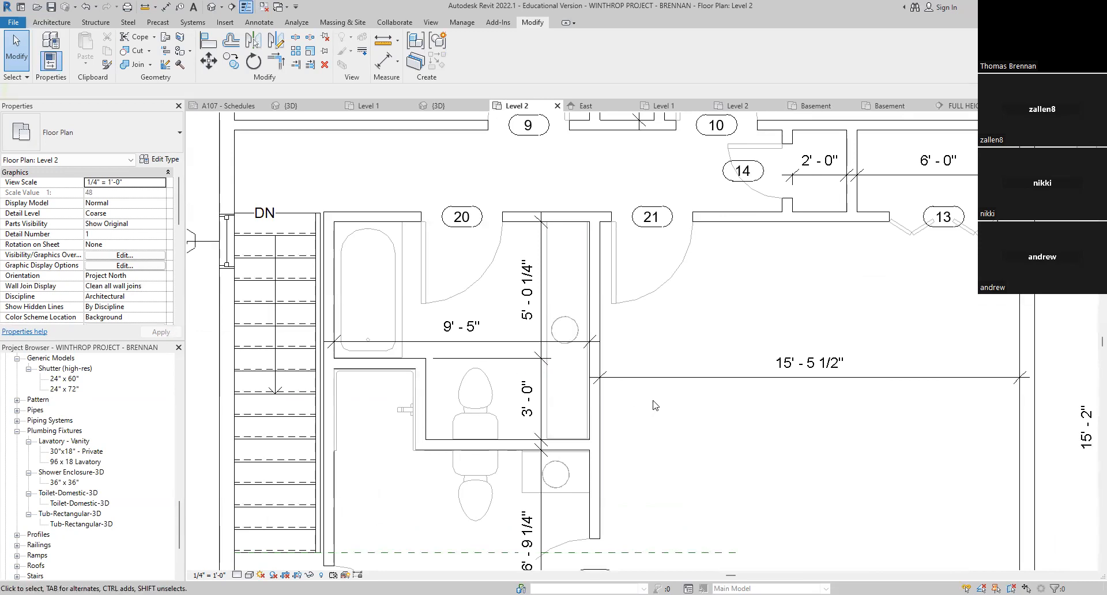
Step: Inspect the interior wall between the two back-to-back toilets on the Level 2 plan
{"action": "scroll", "coordinate": [527, 378], "scroll_direction": "down", "scroll_amount": 5}
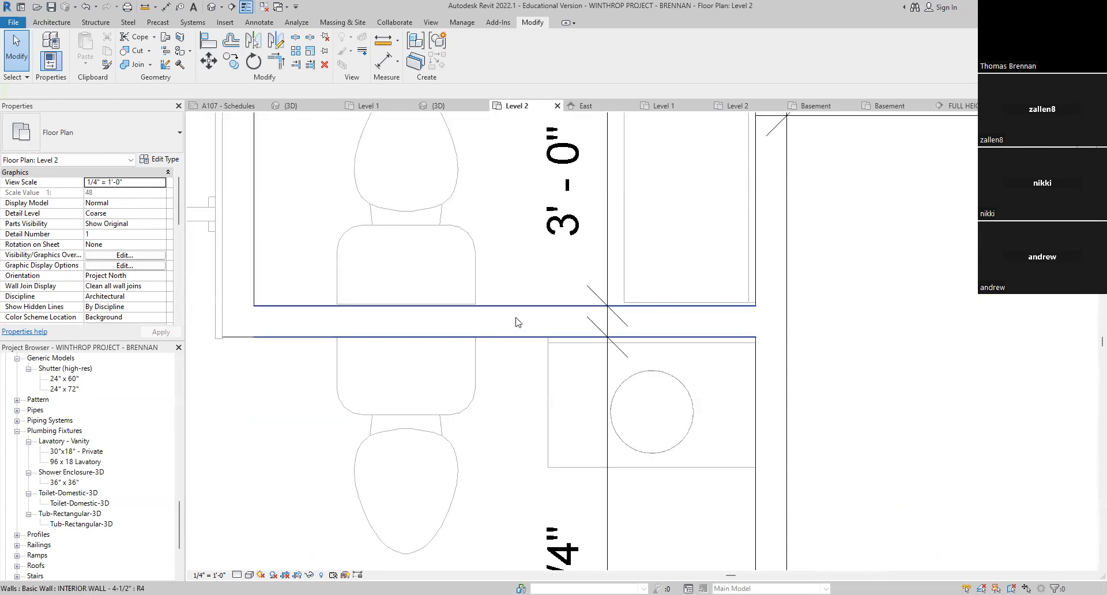
{"action": "left_click", "coordinate": [516, 318]}
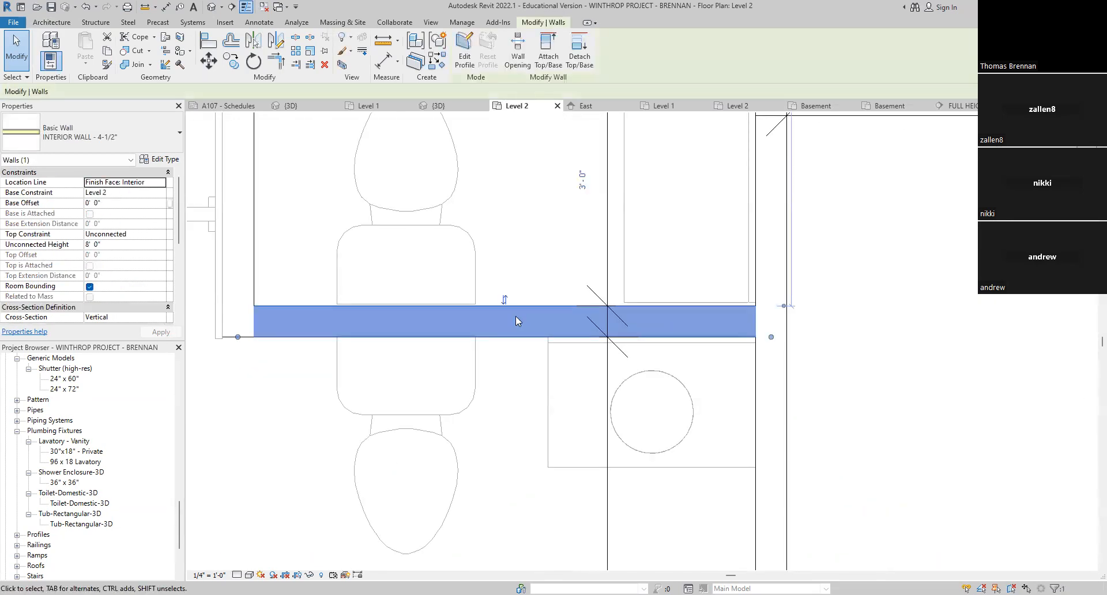
{"action": "key", "text": "Escape"}
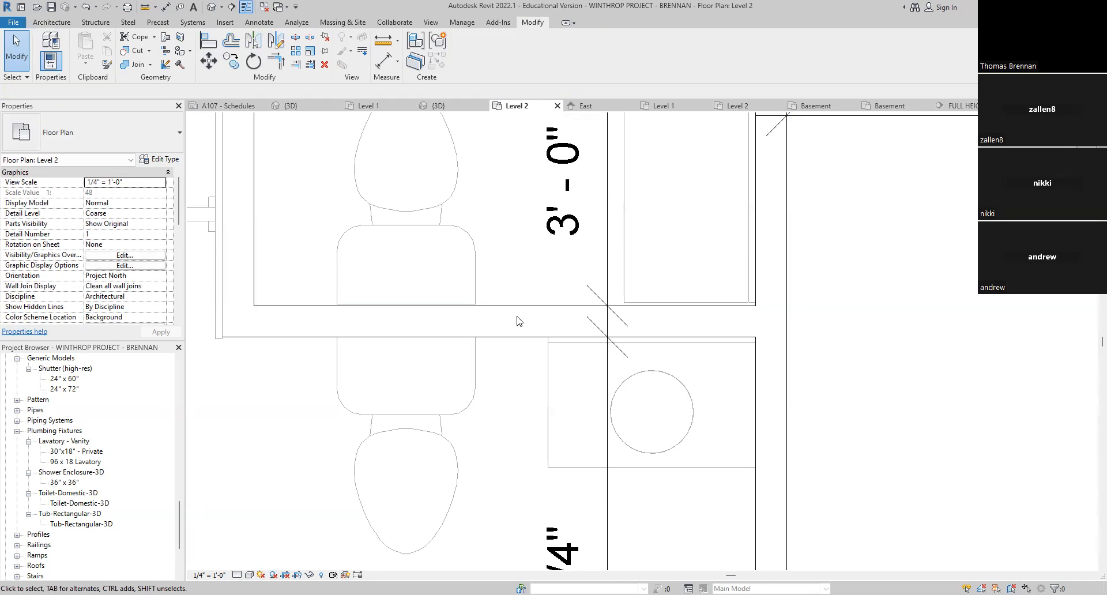
{"action": "scroll", "coordinate": [531, 333], "scroll_direction": "down", "scroll_amount": 5}
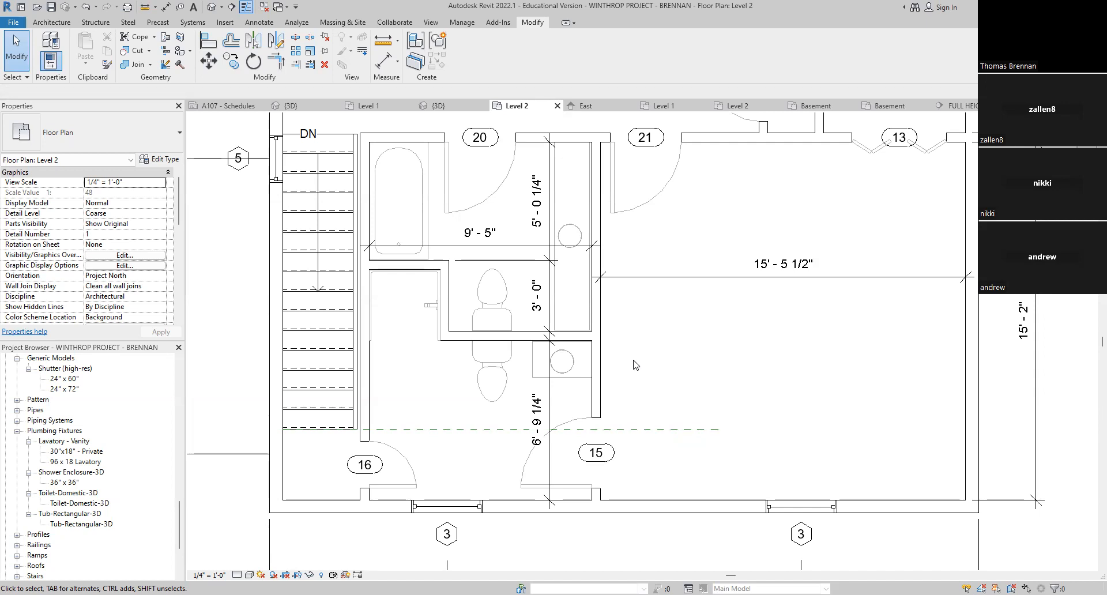
Step: Measure across both bathrooms from the hallway wall's inner face to the exterior wall's inner face with a temporary aligned dimension
{"action": "scroll", "coordinate": [706, 389], "scroll_direction": "down", "scroll_amount": 2}
{"action": "middle_click_drag", "start_coordinate": [706, 389], "coordinate": [606, 375]}
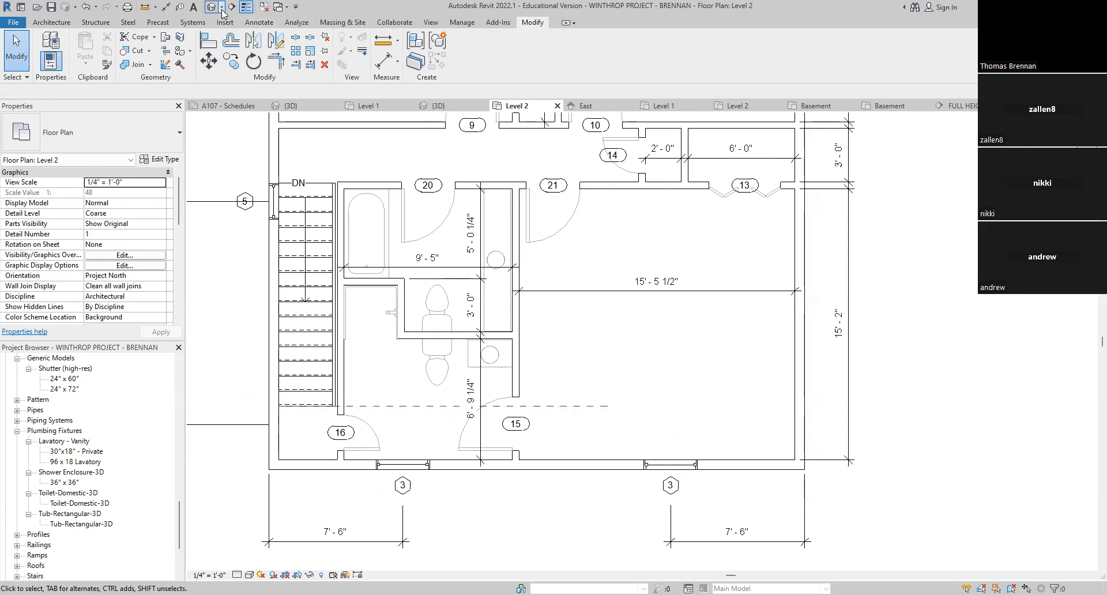
{"action": "left_click", "coordinate": [166, 7]}
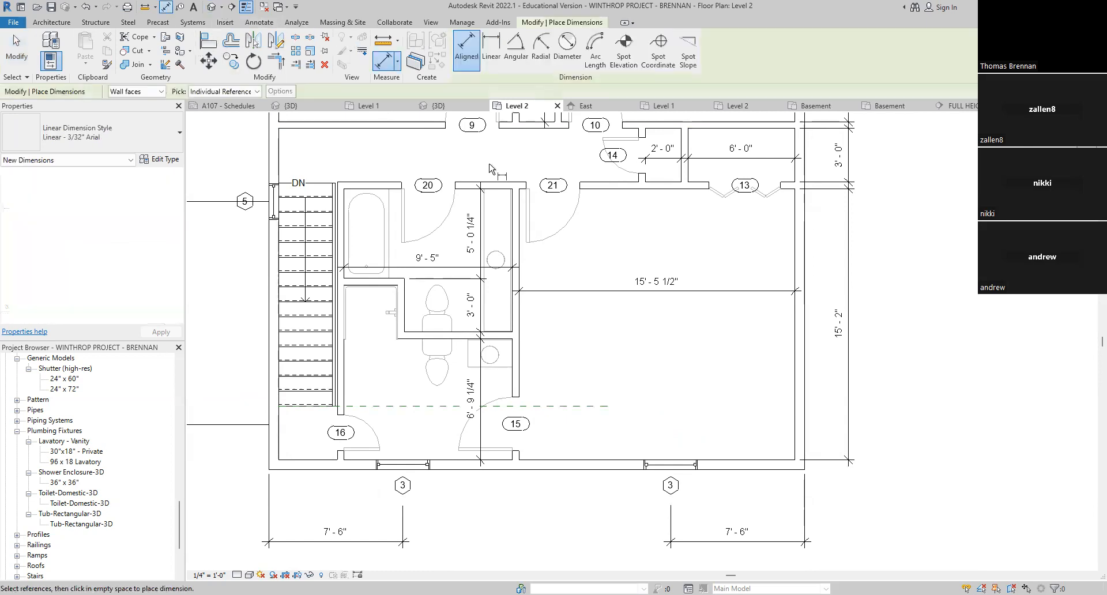
{"action": "left_click", "coordinate": [462, 189]}
{"action": "left_click", "coordinate": [462, 461]}
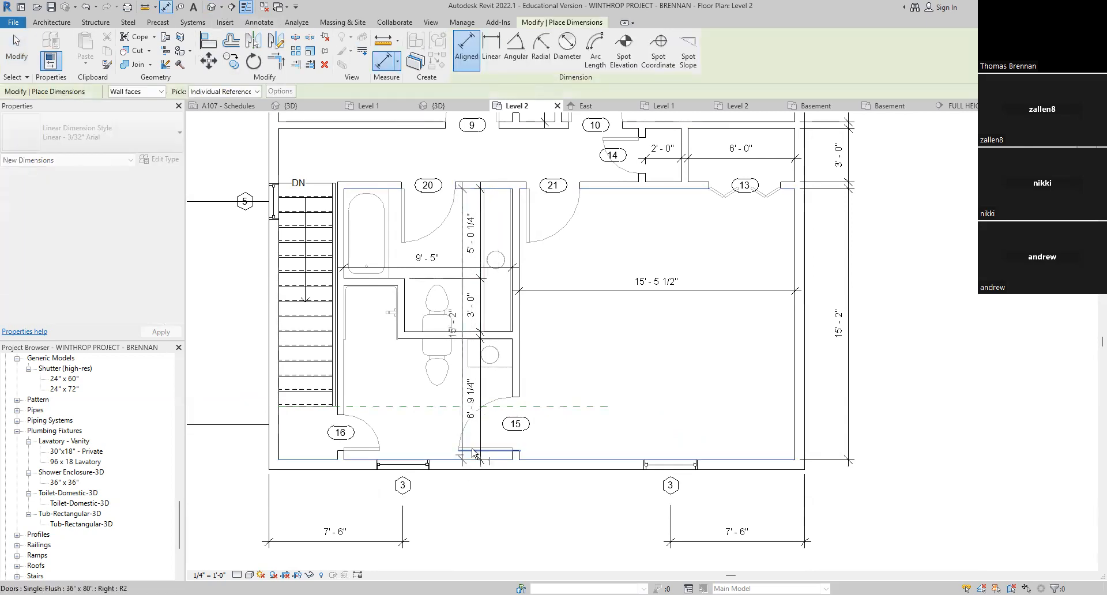
{"action": "key", "text": "Escape"}
{"action": "key", "text": "Escape"}
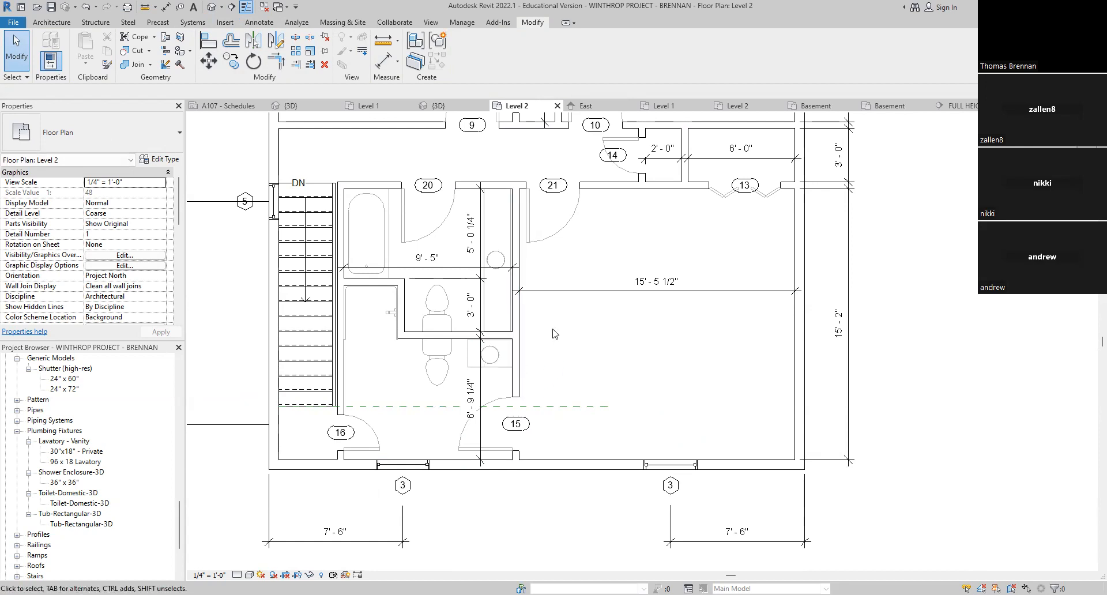
Step: Try shifting the short wall between the tub and the shower to give 2'-11 3/4" at the toilet alcove, and undo it
{"action": "middle_click_drag", "start_coordinate": [564, 351], "coordinate": [543, 353]}
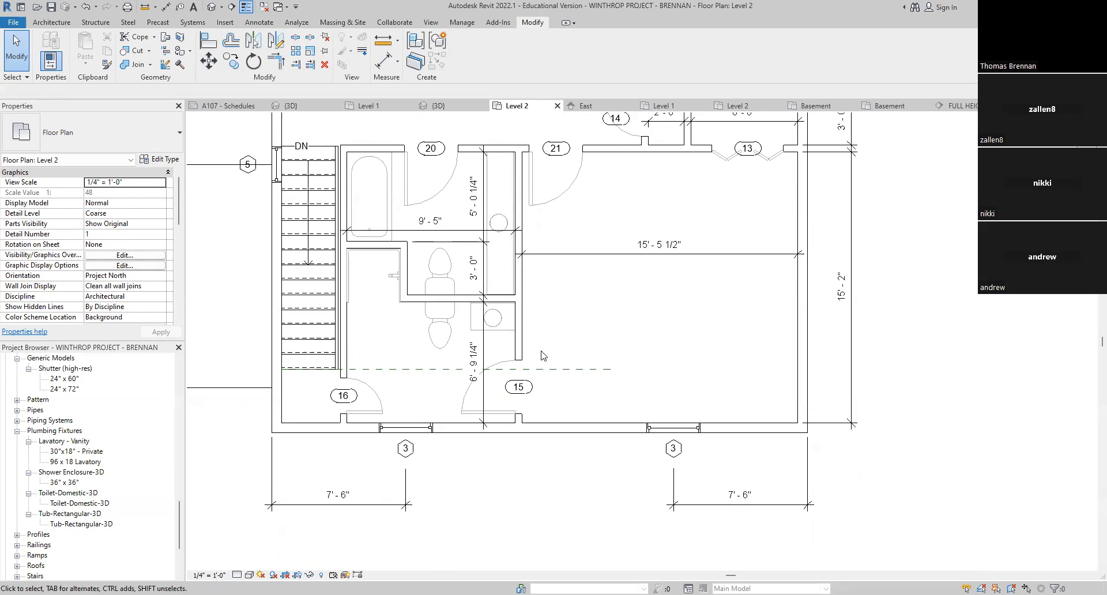
{"action": "scroll", "coordinate": [486, 335], "scroll_direction": "up", "scroll_amount": 5}
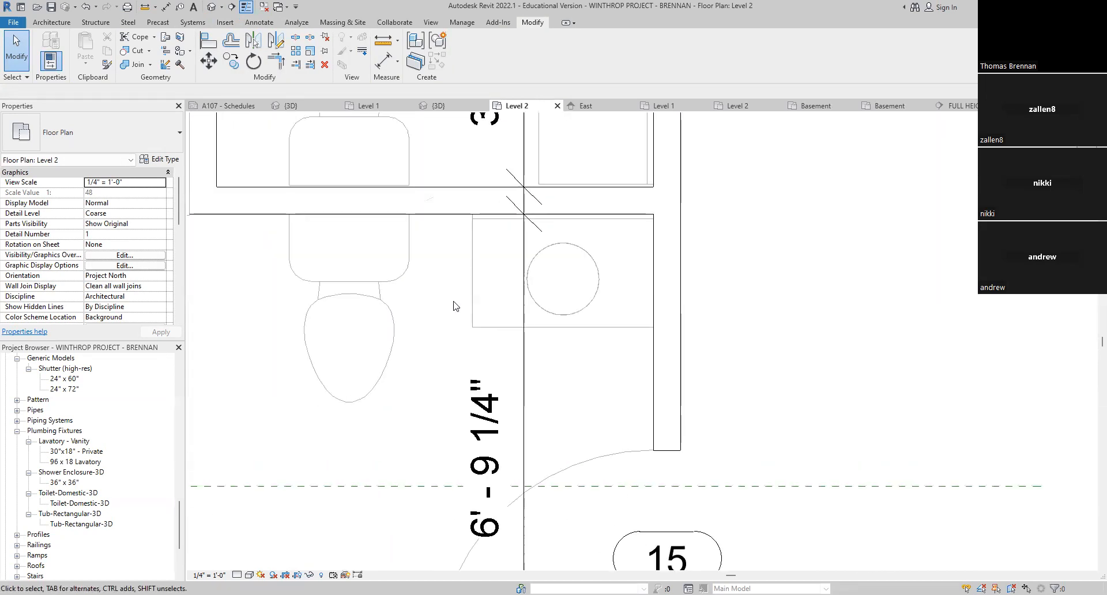
{"action": "middle_click_drag", "start_coordinate": [455, 306], "coordinate": [494, 367]}
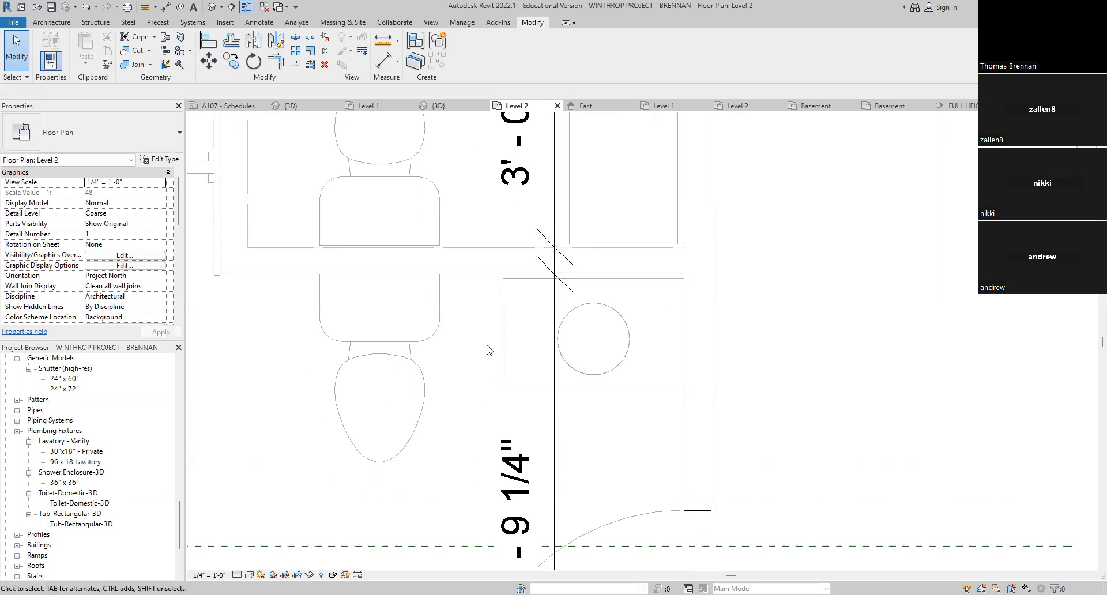
{"action": "scroll", "coordinate": [488, 353], "scroll_direction": "down", "scroll_amount": 4}
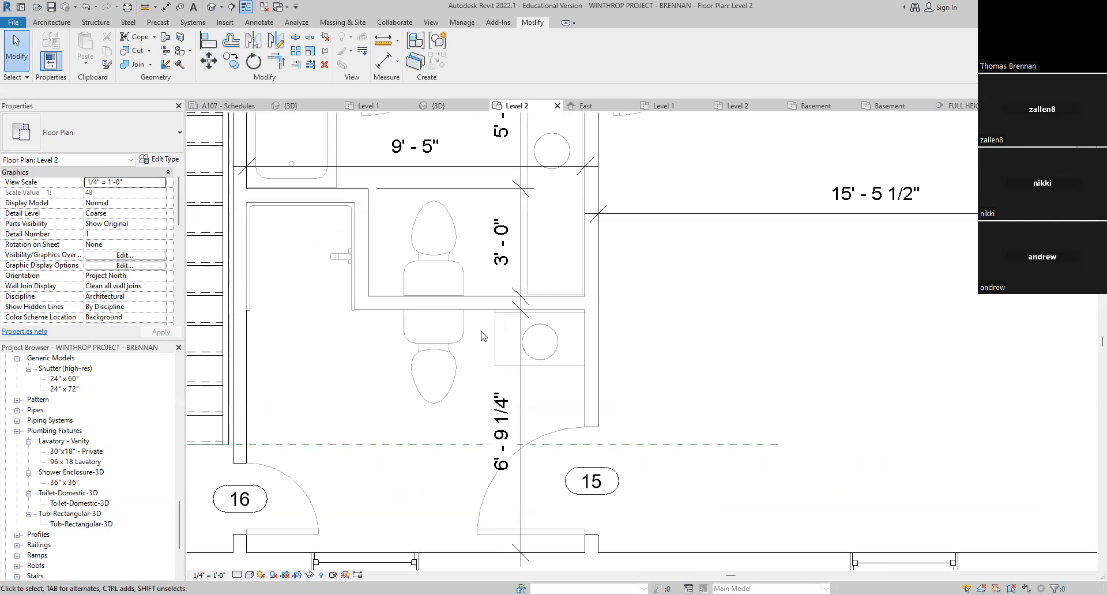
{"action": "middle_click_drag", "start_coordinate": [483, 335], "coordinate": [503, 456]}
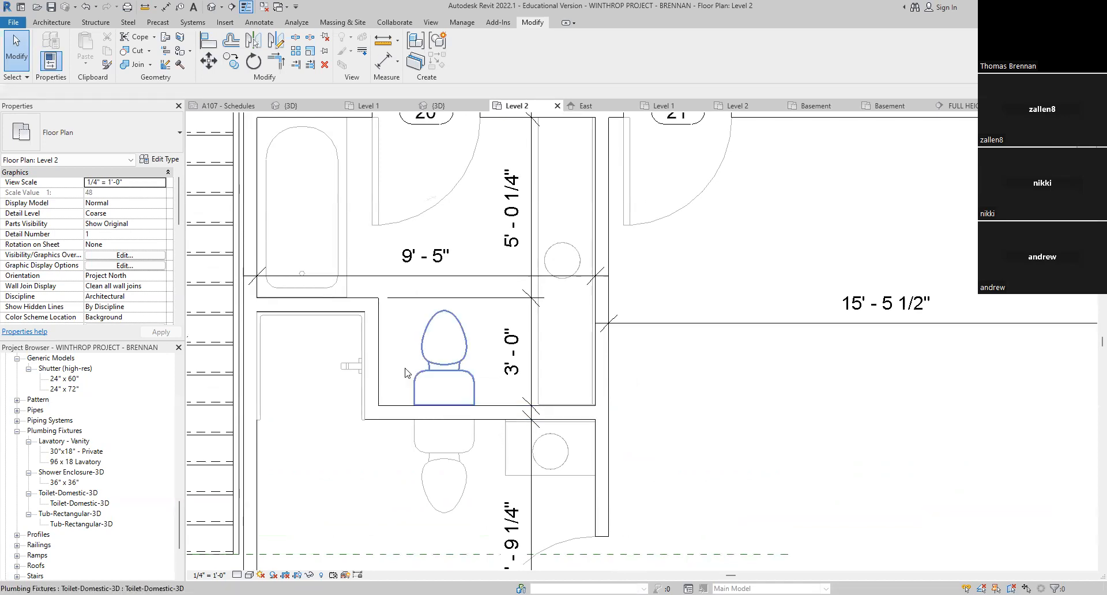
{"action": "left_click", "coordinate": [364, 296]}
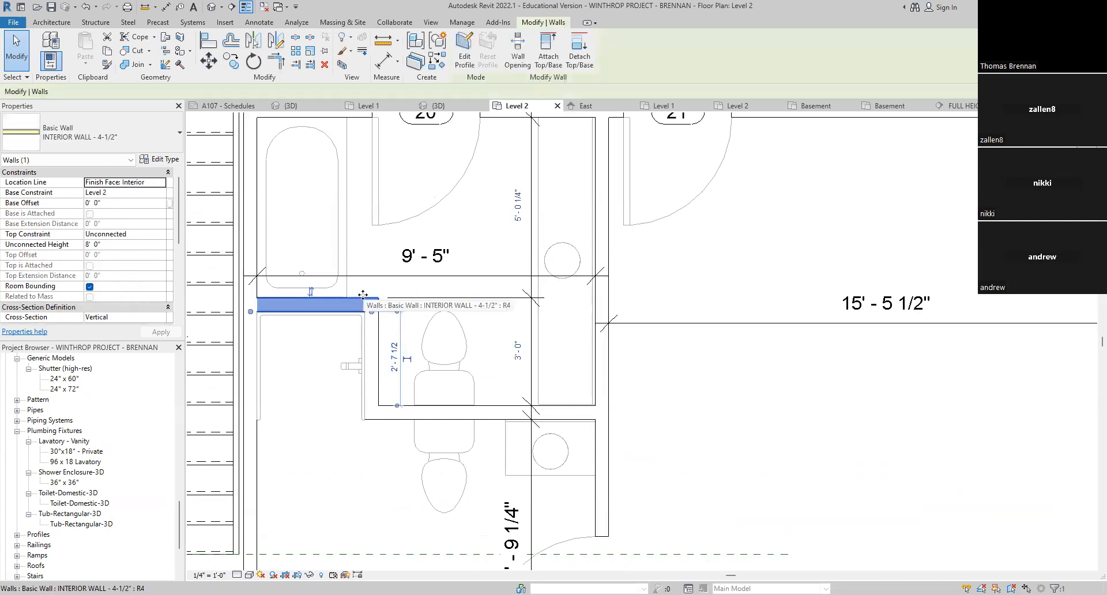
{"action": "left_click_drag", "start_coordinate": [368, 295], "coordinate": [370, 295]}
{"action": "scroll", "coordinate": [371, 295], "scroll_direction": "up", "scroll_amount": 2}
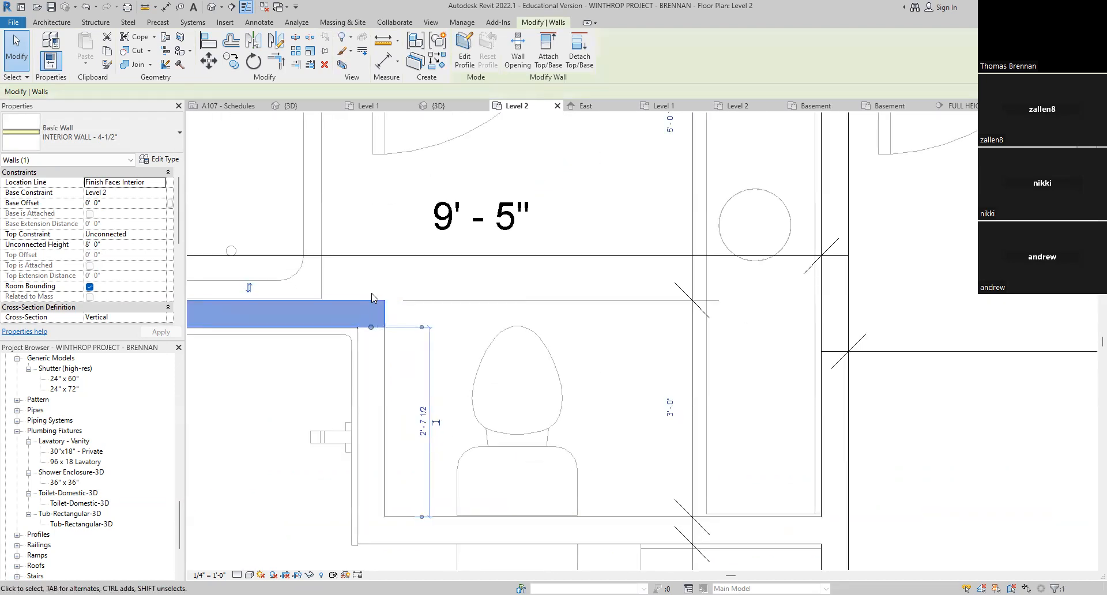
{"action": "middle_click_drag", "start_coordinate": [600, 304], "coordinate": [586, 367]}
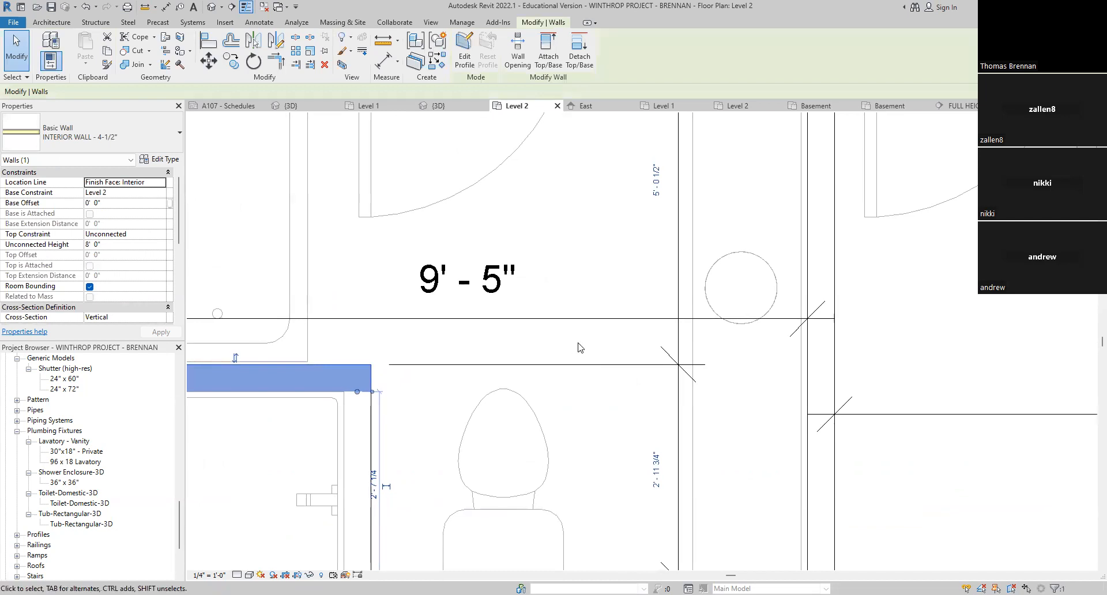
{"action": "left_click", "coordinate": [578, 346]}
{"action": "scroll", "coordinate": [578, 346], "scroll_direction": "down", "scroll_amount": 3}
{"action": "middle_click_drag", "start_coordinate": [567, 378], "coordinate": [572, 231]}
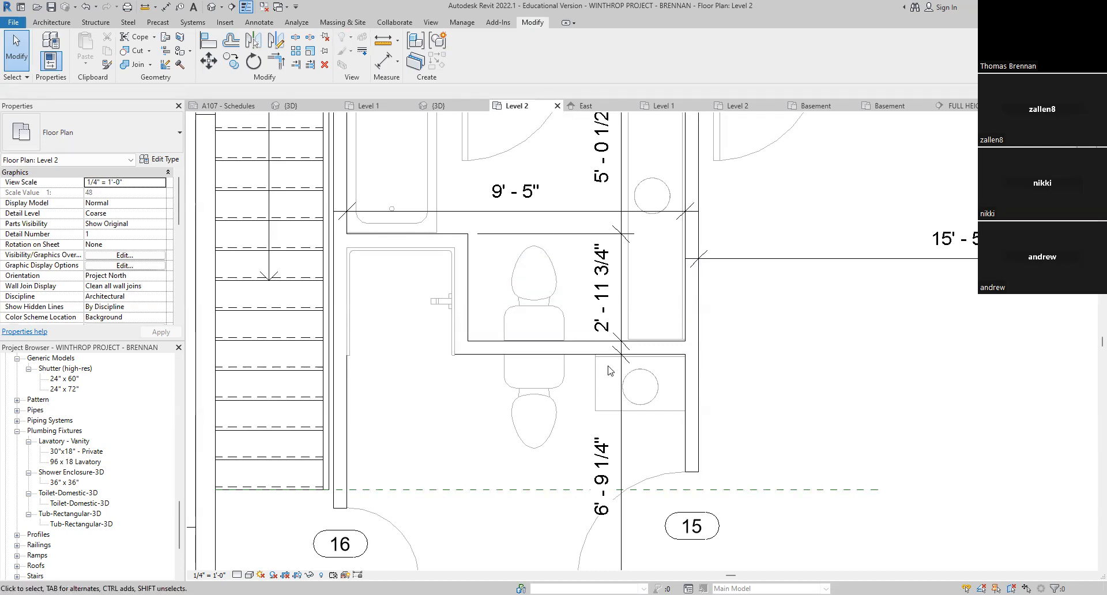
{"action": "key", "text": "ctrl+z"}
{"action": "key", "text": "ctrl+z"}
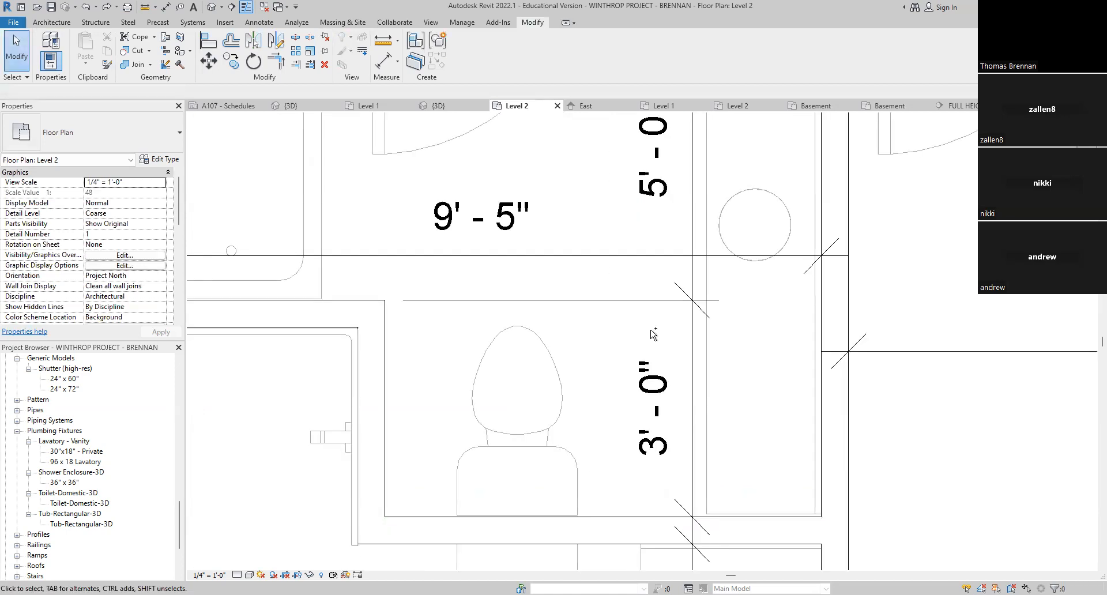
Step: Move the short wall between the tub and the shower so the toilet alcove dimension is 3'-0"
{"action": "scroll", "coordinate": [640, 358], "scroll_direction": "down", "scroll_amount": 3}
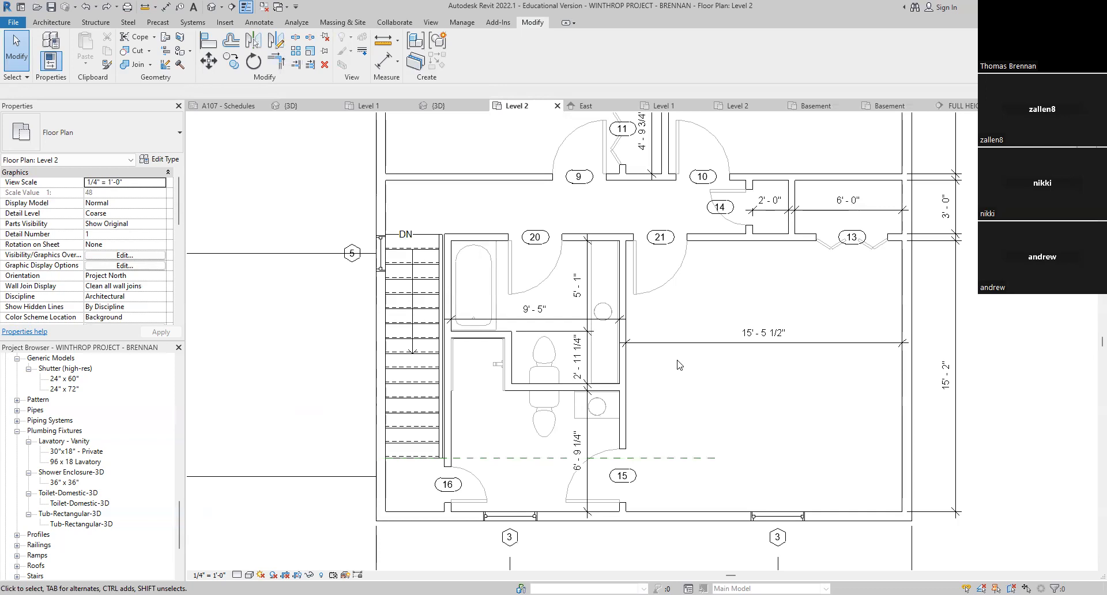
{"action": "scroll", "coordinate": [676, 386], "scroll_direction": "up", "scroll_amount": 2}
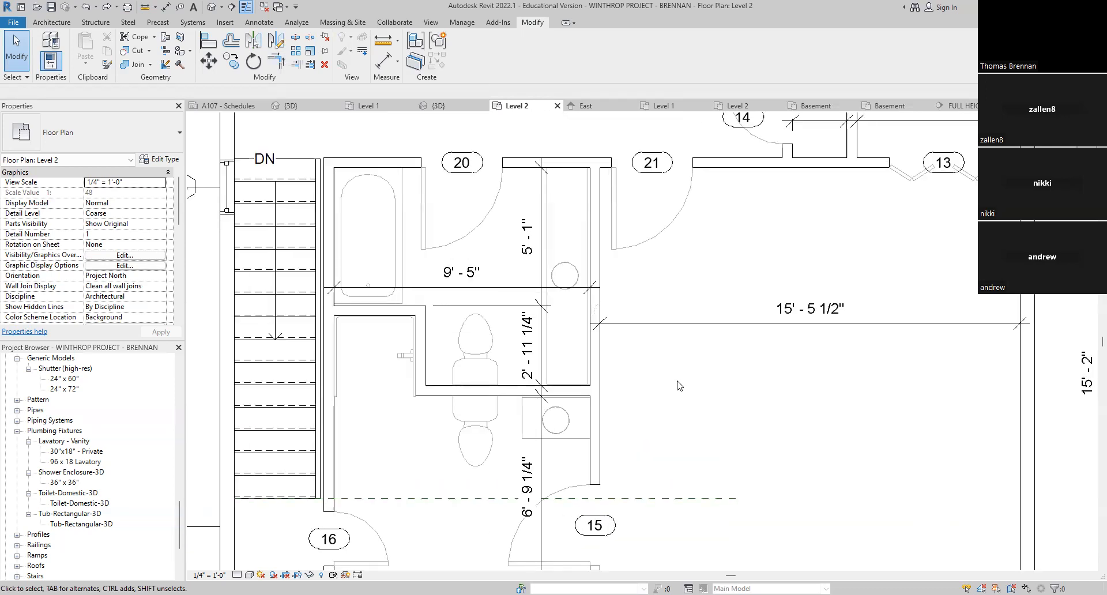
{"action": "scroll", "coordinate": [452, 309], "scroll_direction": "up", "scroll_amount": 3}
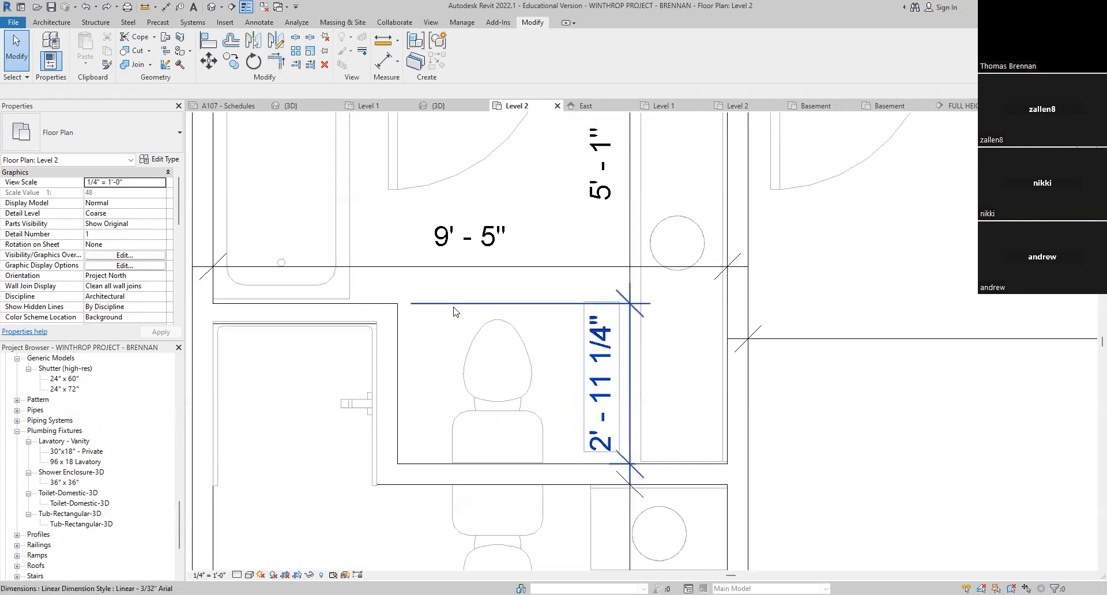
{"action": "left_click", "coordinate": [377, 316]}
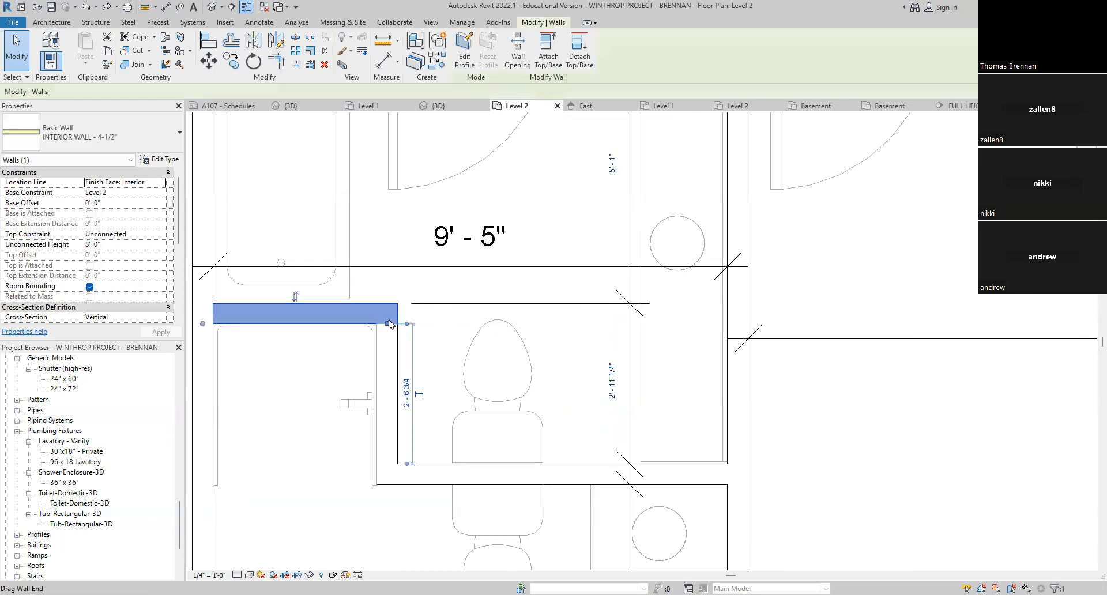
{"action": "left_click_drag", "start_coordinate": [394, 323], "coordinate": [396, 319]}
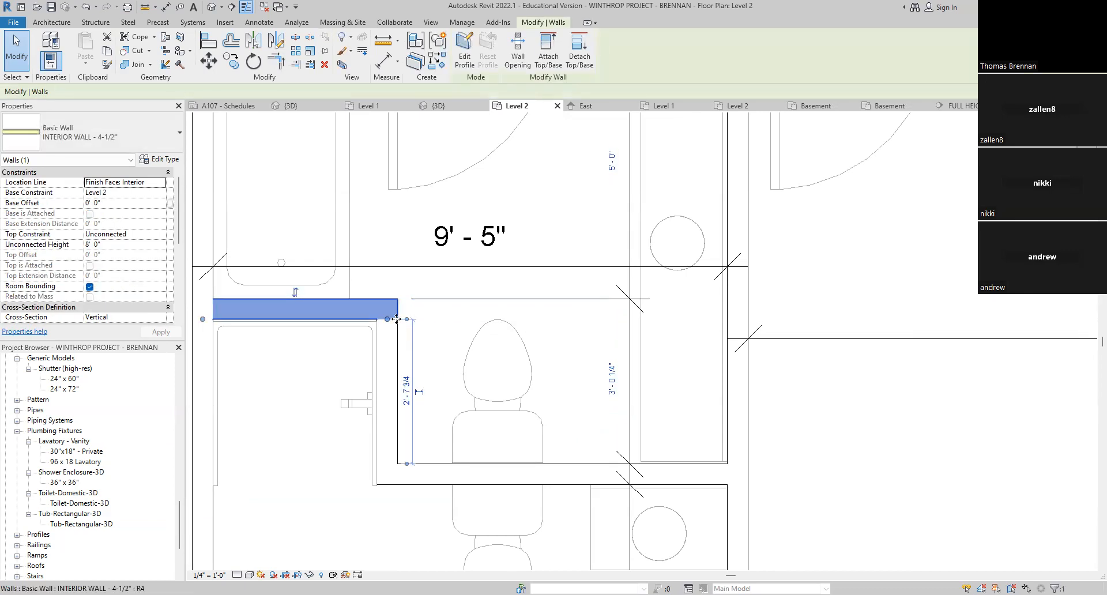
{"action": "scroll", "coordinate": [396, 320], "scroll_direction": "up", "scroll_amount": 2}
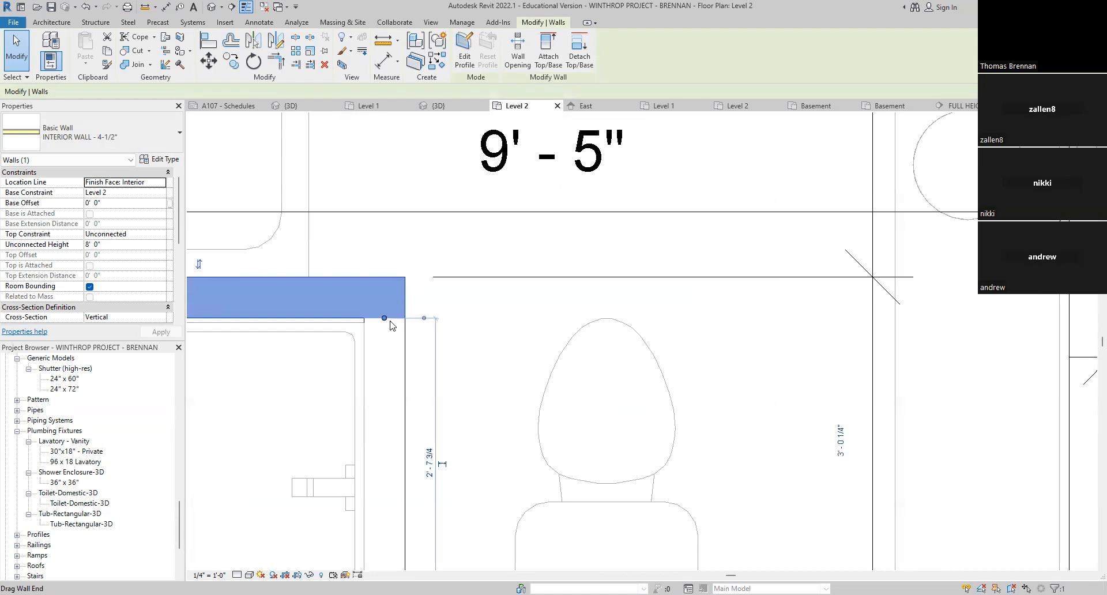
{"action": "left_click_drag", "start_coordinate": [390, 325], "coordinate": [391, 326]}
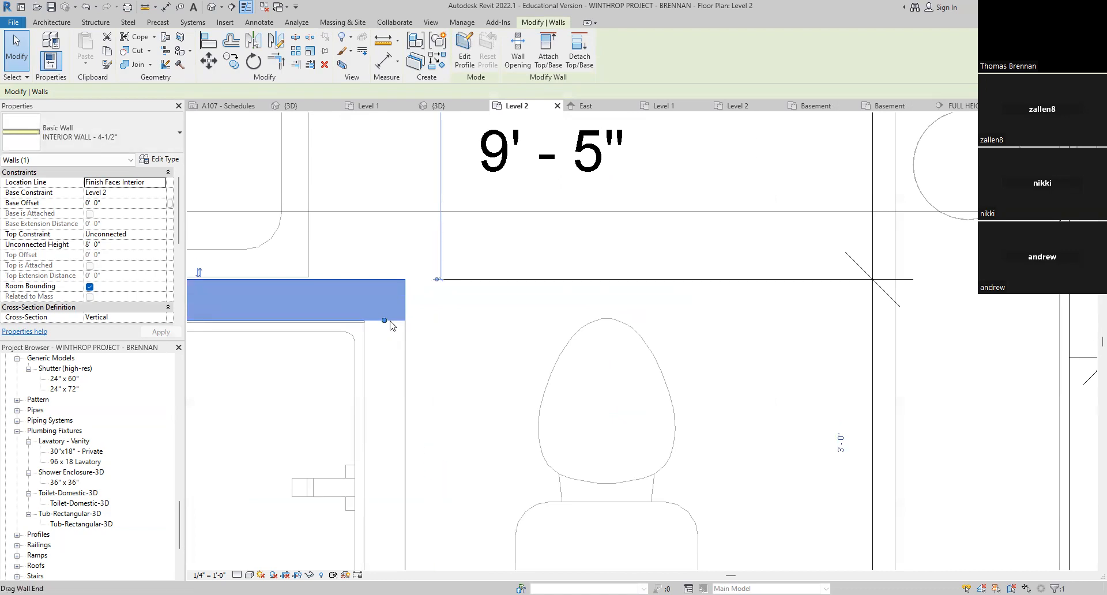
{"action": "key", "text": "Escape"}
{"action": "scroll", "coordinate": [480, 260], "scroll_direction": "down", "scroll_amount": 5}
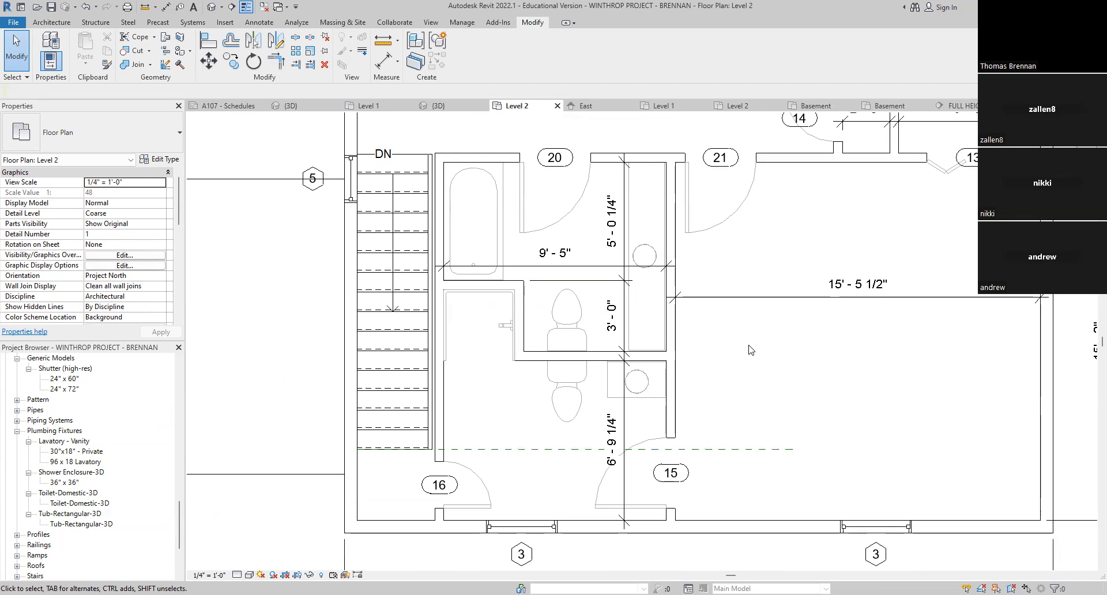
Step: Inspect where the upper bathroom's vertical dimension meets the hallway wall between doors 20 and 21
{"action": "scroll", "coordinate": [638, 180], "scroll_direction": "up", "scroll_amount": 5}
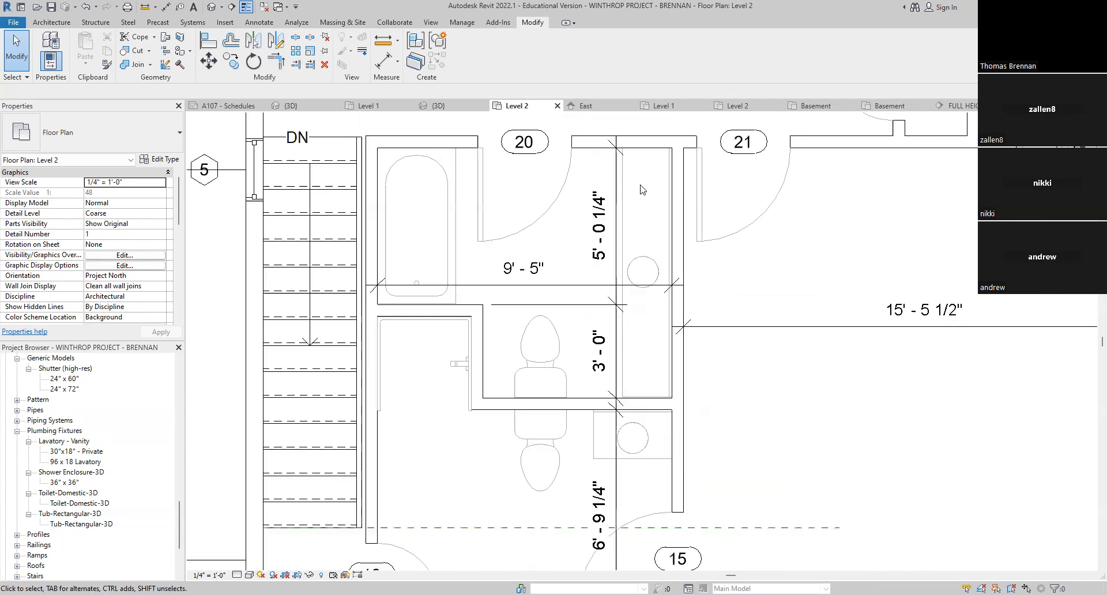
{"action": "middle_click_drag", "start_coordinate": [638, 182], "coordinate": [627, 309]}
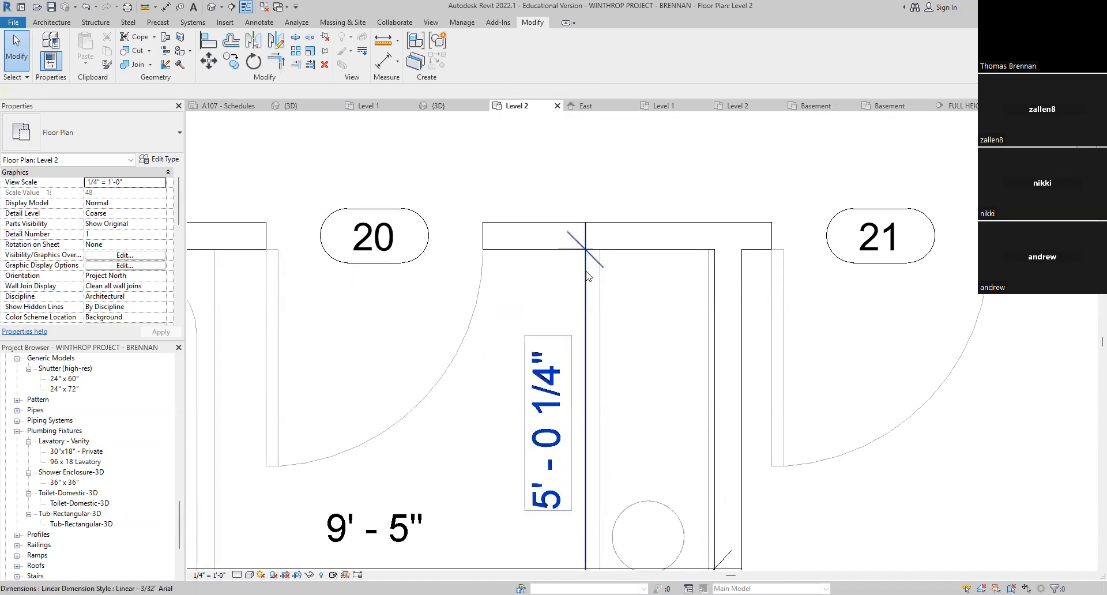
{"action": "scroll", "coordinate": [587, 276], "scroll_direction": "up", "scroll_amount": 5}
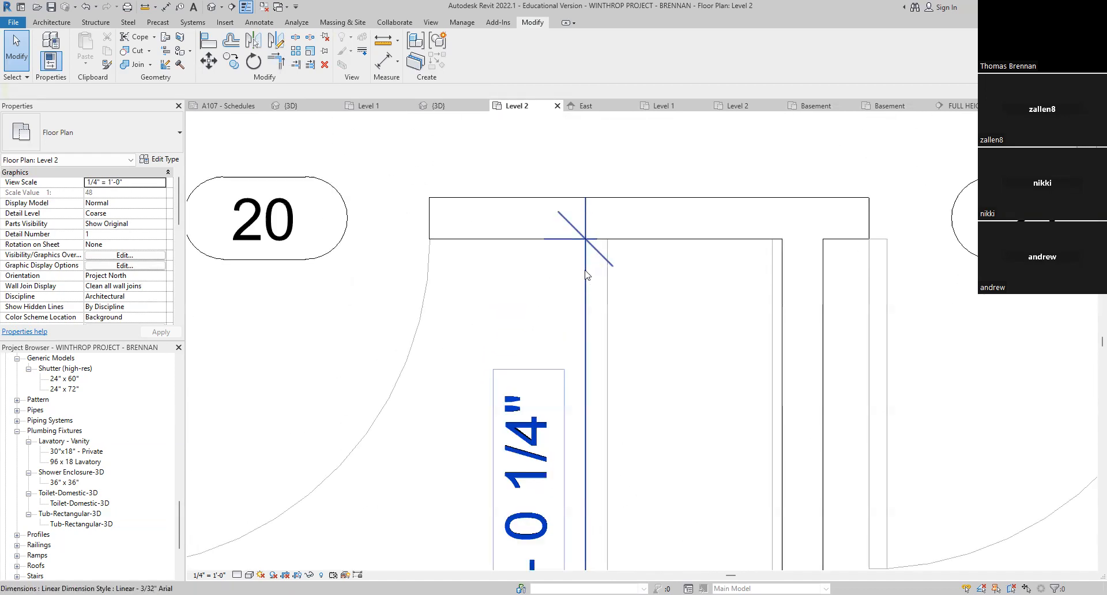
{"action": "left_click", "coordinate": [586, 275]}
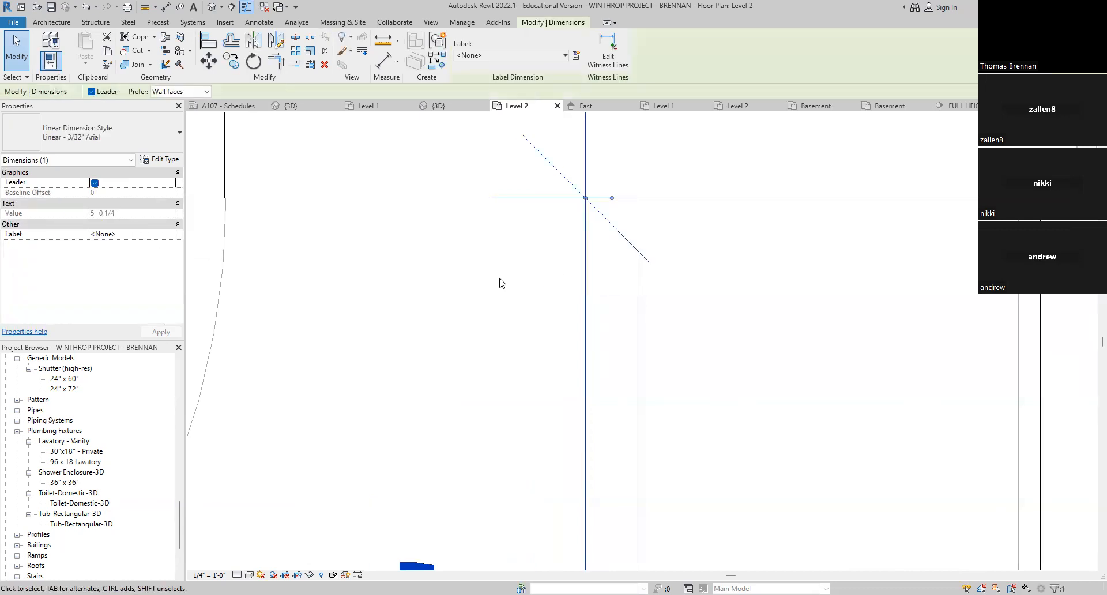
{"action": "left_click", "coordinate": [509, 298]}
{"action": "scroll", "coordinate": [509, 298], "scroll_direction": "down", "scroll_amount": 5}
{"action": "scroll", "coordinate": [516, 330], "scroll_direction": "down", "scroll_amount": 4}
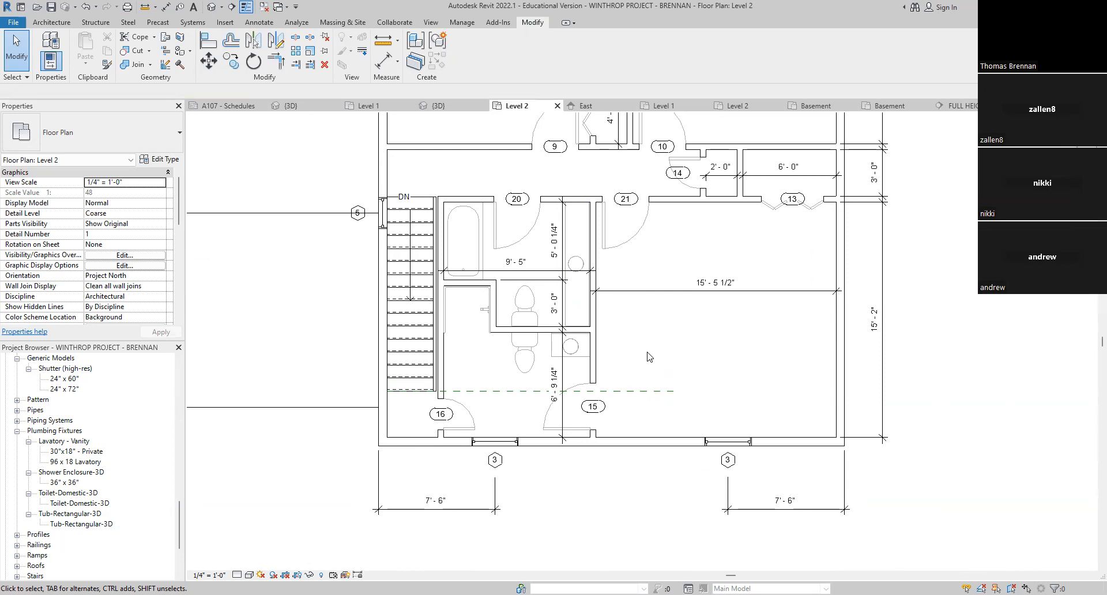
Step: In the reference house's Level 2 plan, measure across both bathrooms from the hallway wall's inner face to the exterior wall's inner face
{"action": "left_click", "coordinate": [733, 106]}
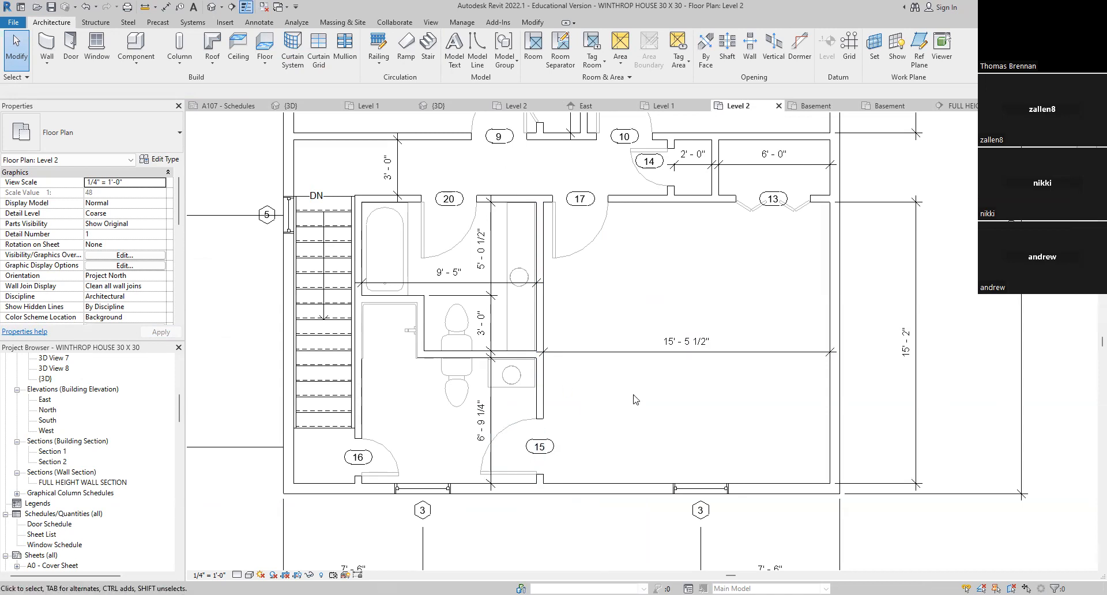
{"action": "scroll", "coordinate": [636, 399], "scroll_direction": "down", "scroll_amount": 3}
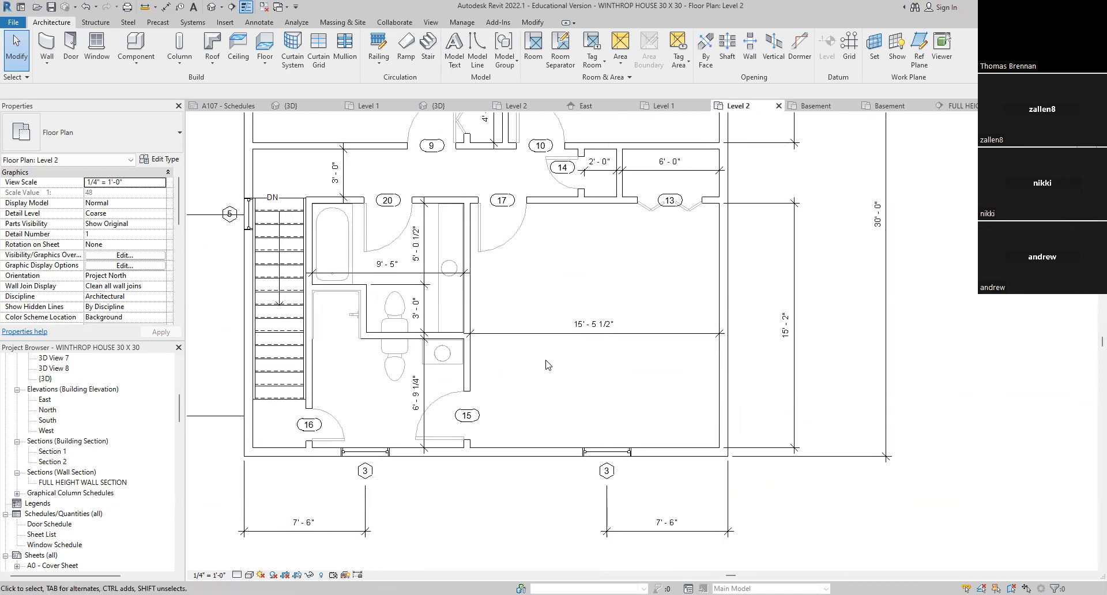
{"action": "left_click", "coordinate": [166, 7]}
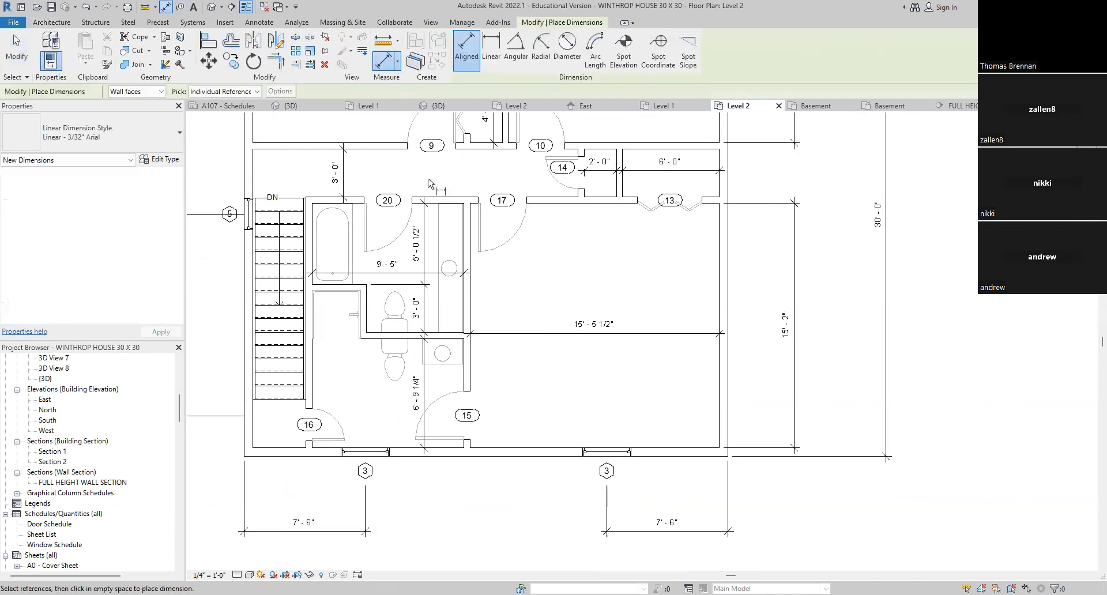
{"action": "left_click", "coordinate": [445, 204]}
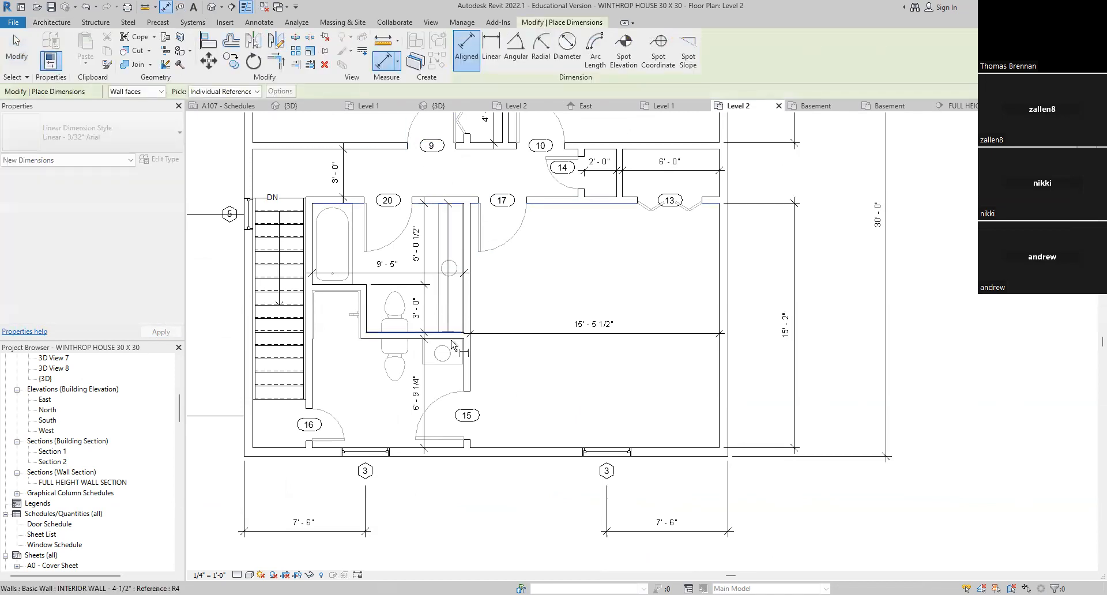
{"action": "left_click", "coordinate": [448, 447]}
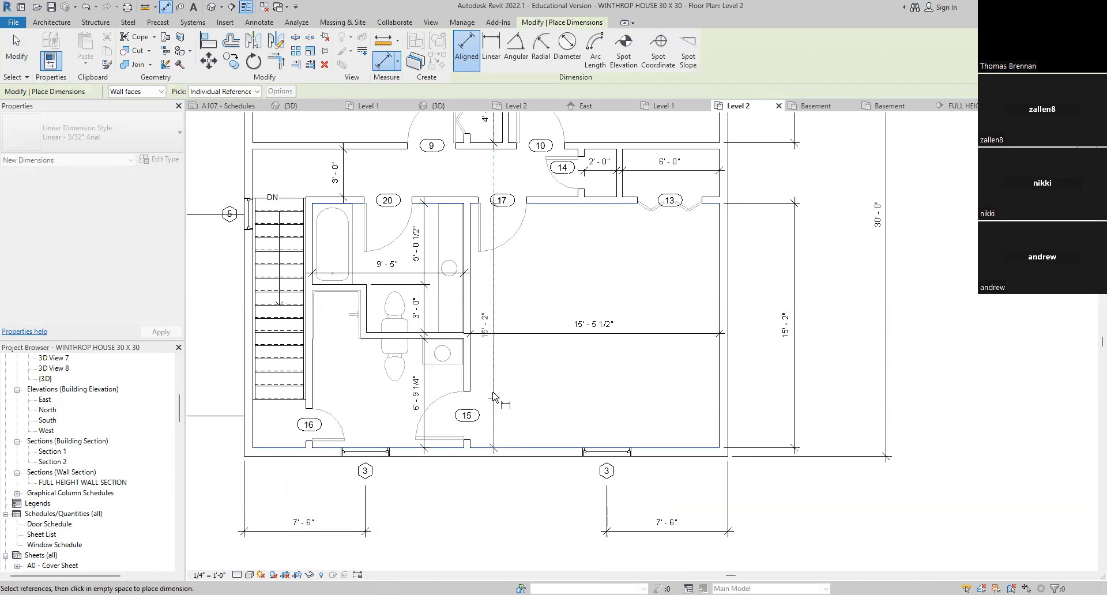
{"action": "key", "text": "Escape"}
{"action": "key", "text": "Escape"}
Step: Inspect the reference plan's vertical bathroom dimension string and where its witness lines meet the hallway, tub and toilet alcove walls
{"action": "scroll", "coordinate": [451, 295], "scroll_direction": "up", "scroll_amount": 6}
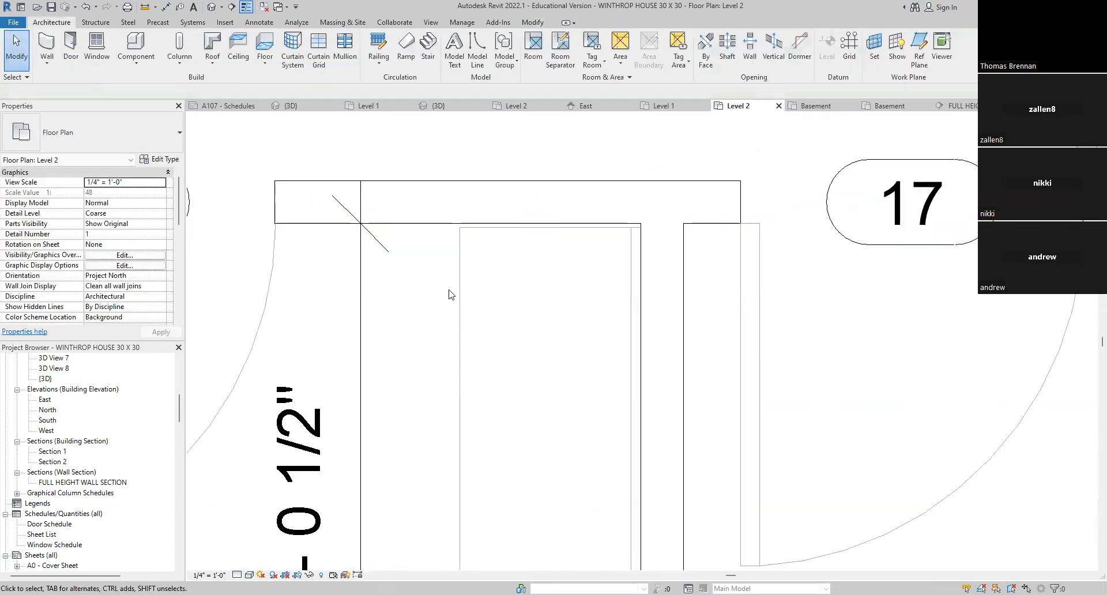
{"action": "scroll", "coordinate": [445, 300], "scroll_direction": "down", "scroll_amount": 5}
{"action": "middle_click_drag", "start_coordinate": [497, 240], "coordinate": [538, 147]}
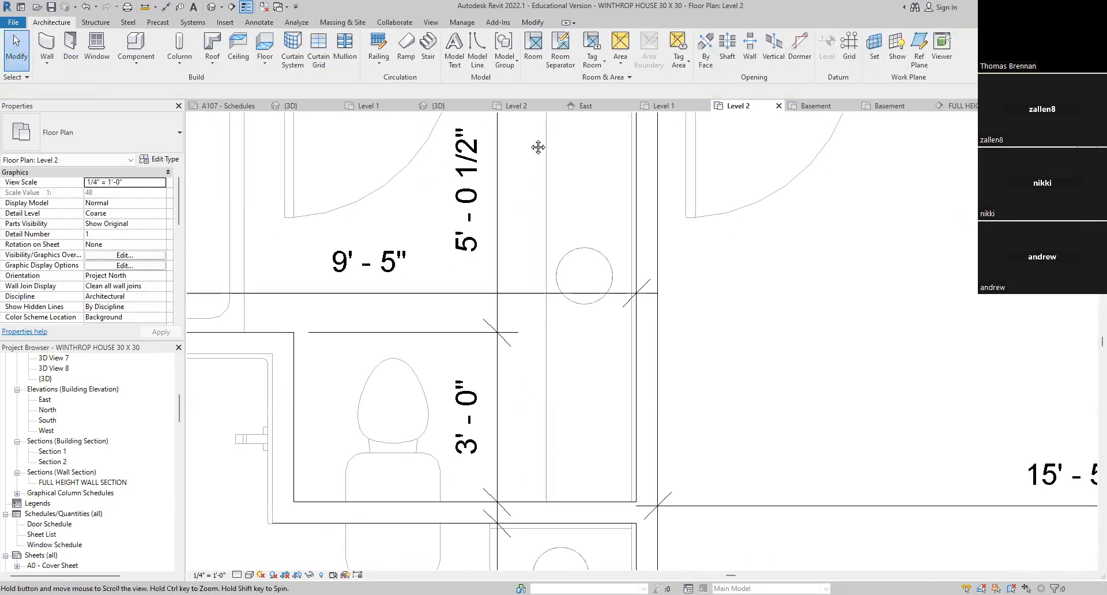
{"action": "middle_click_drag", "start_coordinate": [519, 315], "coordinate": [540, 299]}
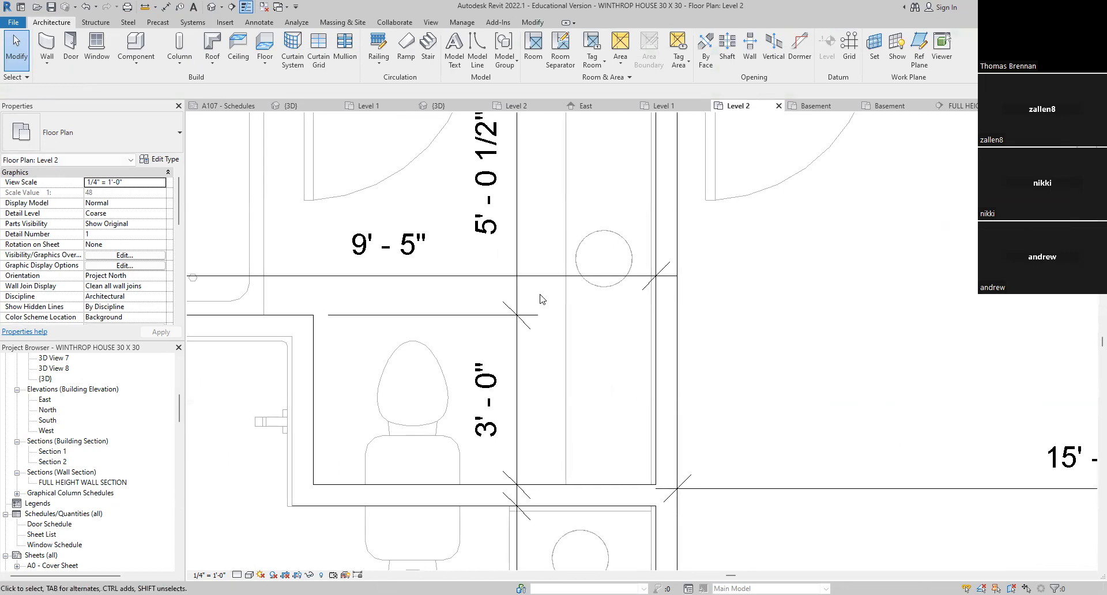
{"action": "scroll", "coordinate": [411, 317], "scroll_direction": "down", "scroll_amount": 2}
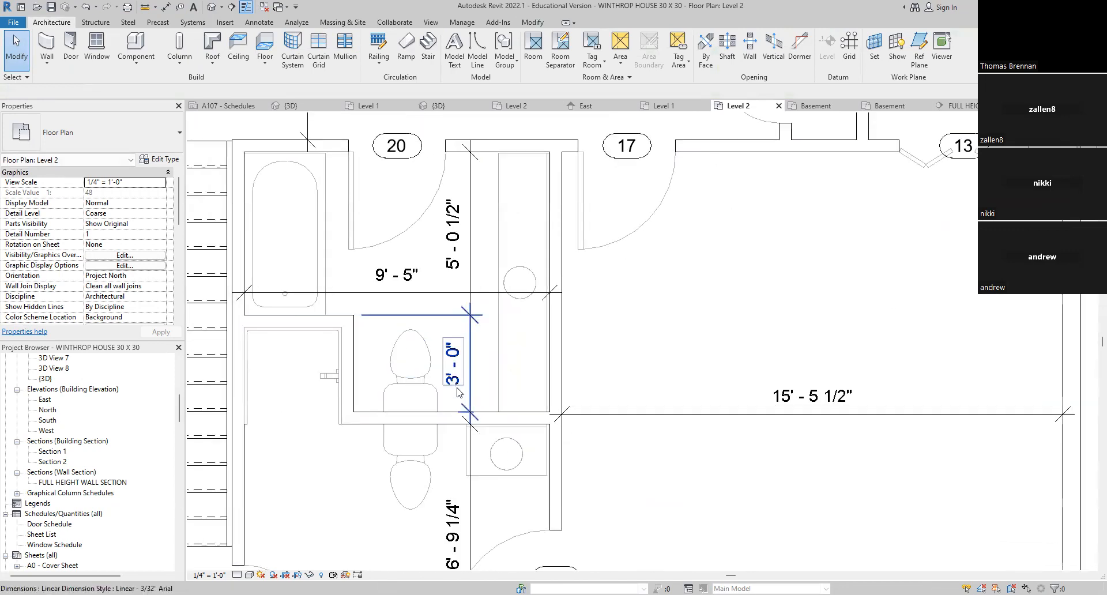
{"action": "scroll", "coordinate": [489, 381], "scroll_direction": "down", "scroll_amount": 3}
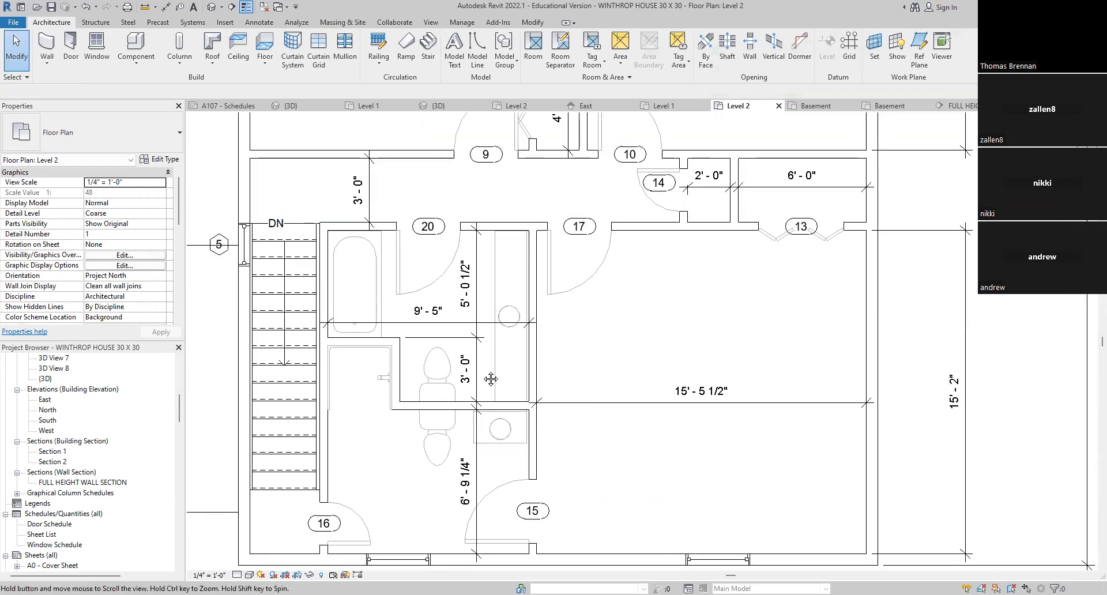
{"action": "middle_click_drag", "start_coordinate": [490, 379], "coordinate": [491, 263]}
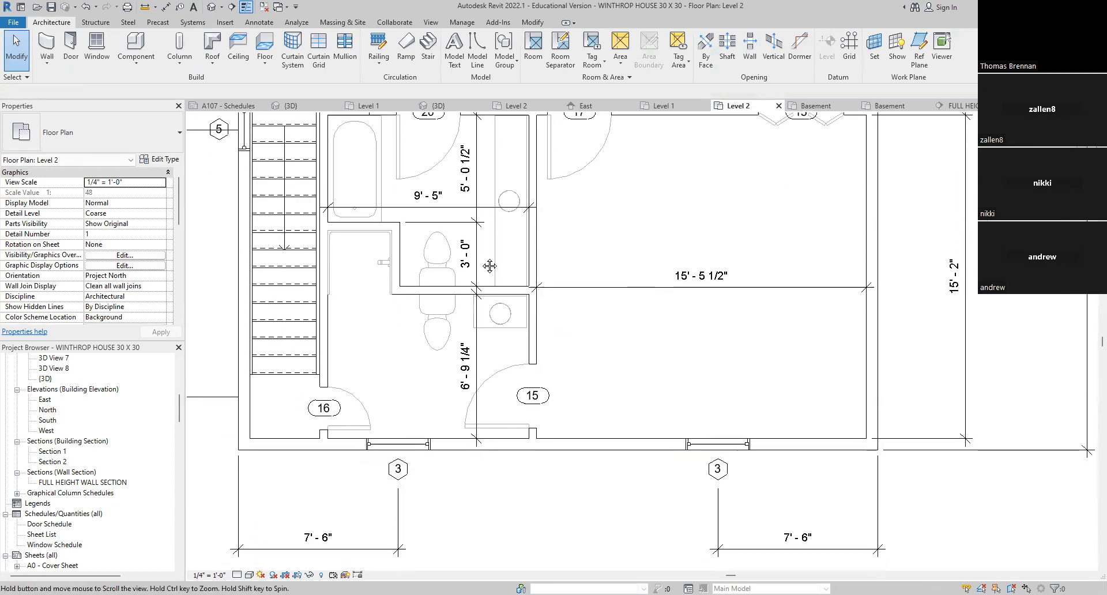
Step: Check the lower bathroom's vertical dimension at the exterior wall, and review the reference plan's overall Level 2 layout
{"action": "left_click", "coordinate": [466, 444]}
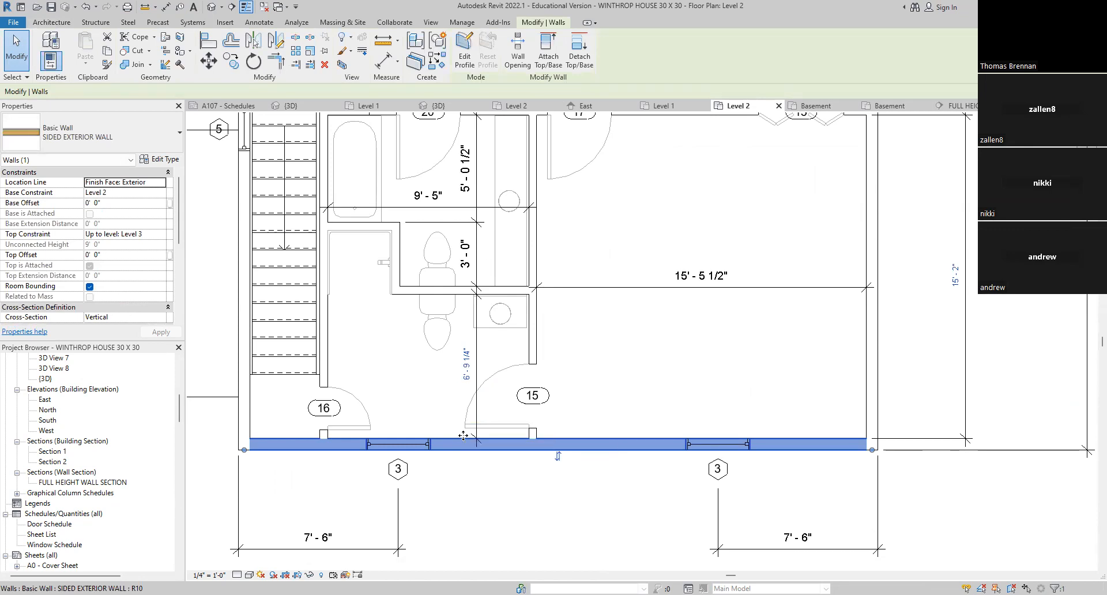
{"action": "left_click", "coordinate": [586, 379]}
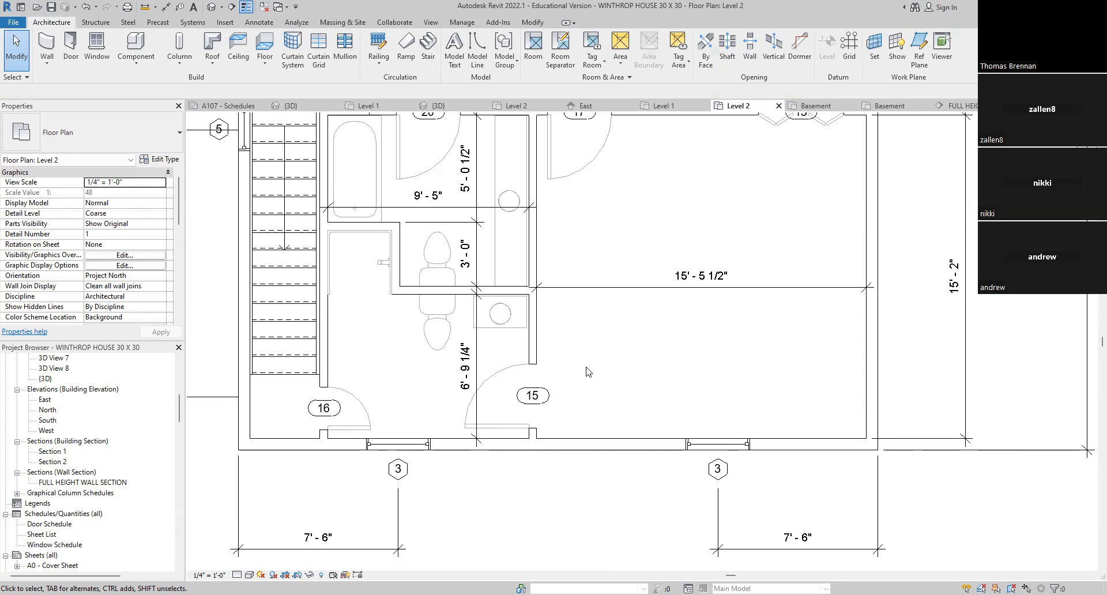
{"action": "scroll", "coordinate": [588, 372], "scroll_direction": "down", "scroll_amount": 5}
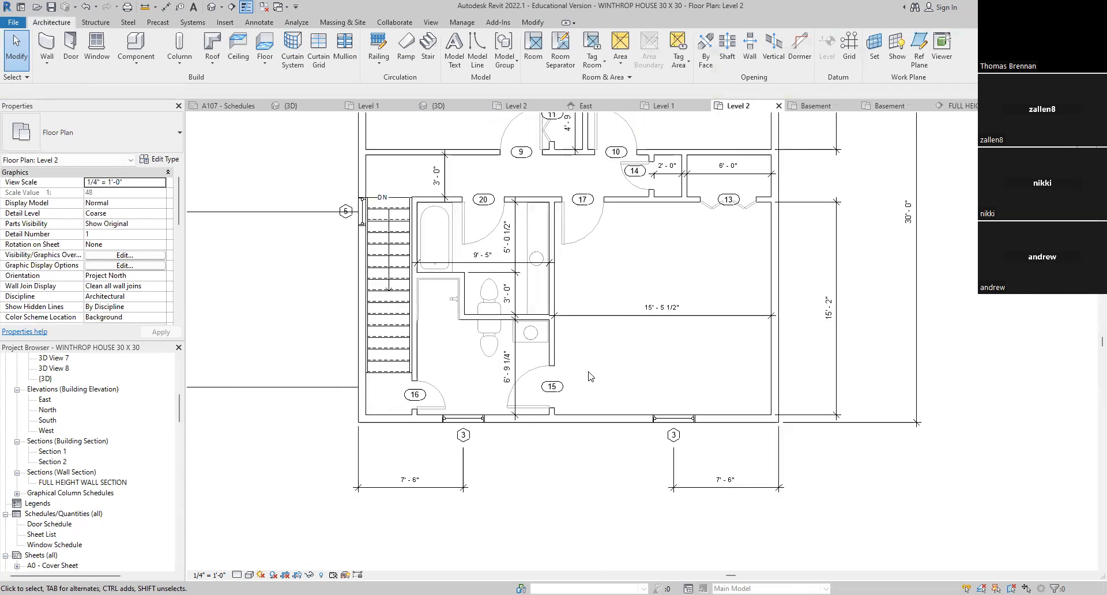
{"action": "middle_click_drag", "start_coordinate": [597, 375], "coordinate": [590, 407]}
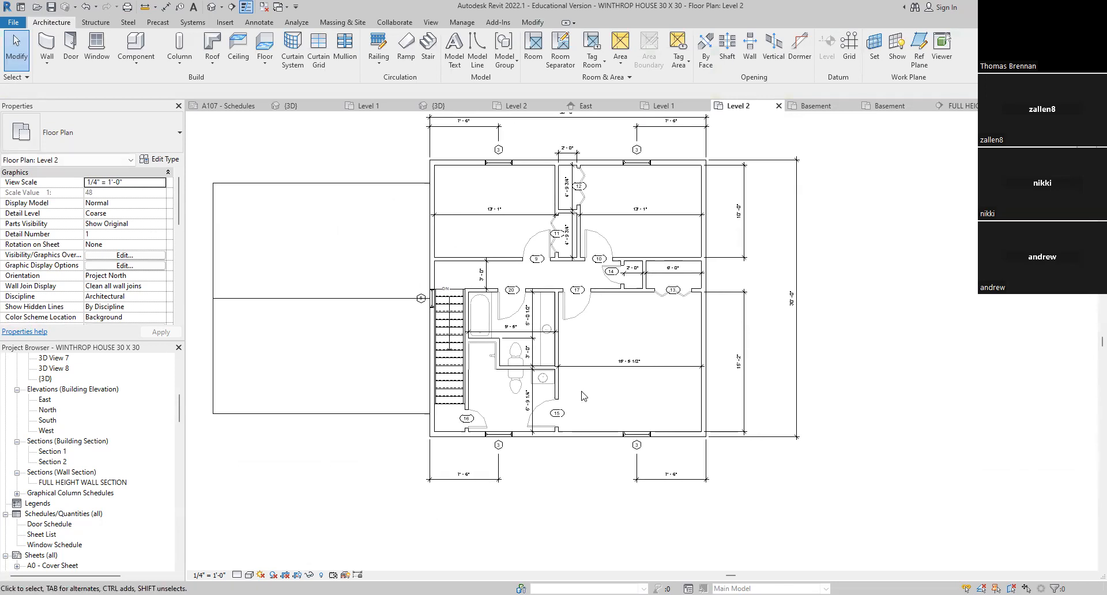
{"action": "scroll", "coordinate": [583, 394], "scroll_direction": "up", "scroll_amount": 2}
{"action": "middle_click_drag", "start_coordinate": [586, 394], "coordinate": [557, 475]}
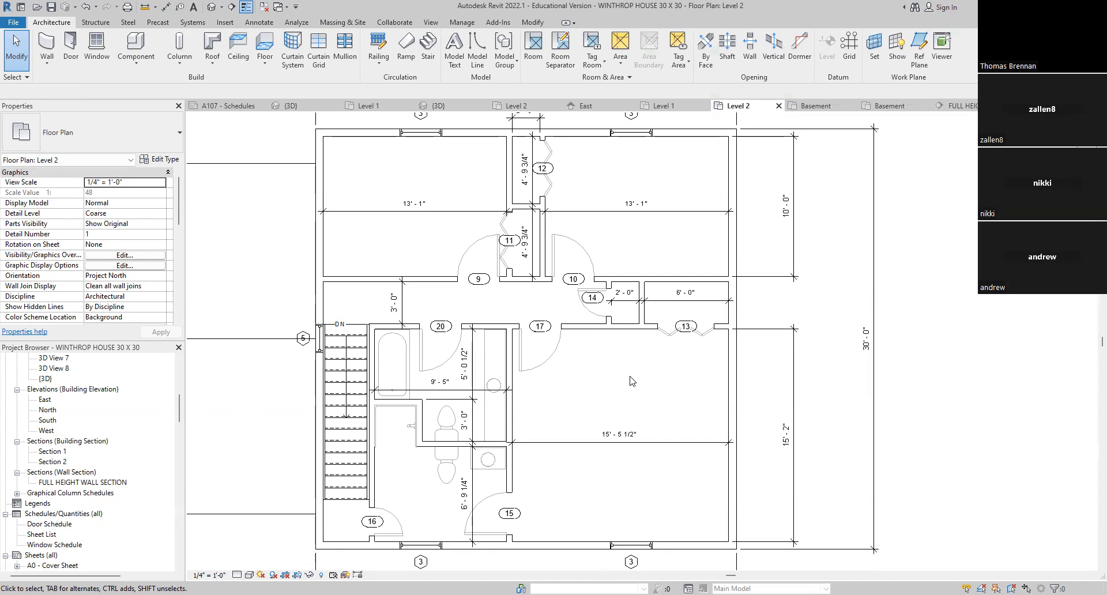
Step: Return to the Winthrop project's Level 2 plan and check the dimensions tied to the short wall between the tub and the shower
{"action": "left_click", "coordinate": [505, 106]}
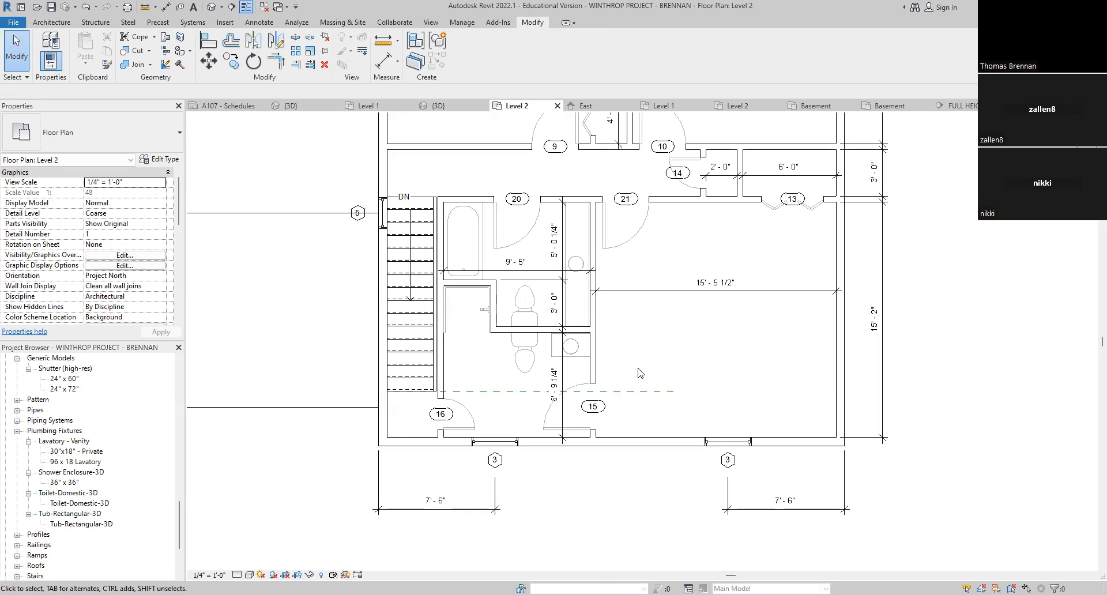
{"action": "scroll", "coordinate": [639, 372], "scroll_direction": "down", "scroll_amount": 1}
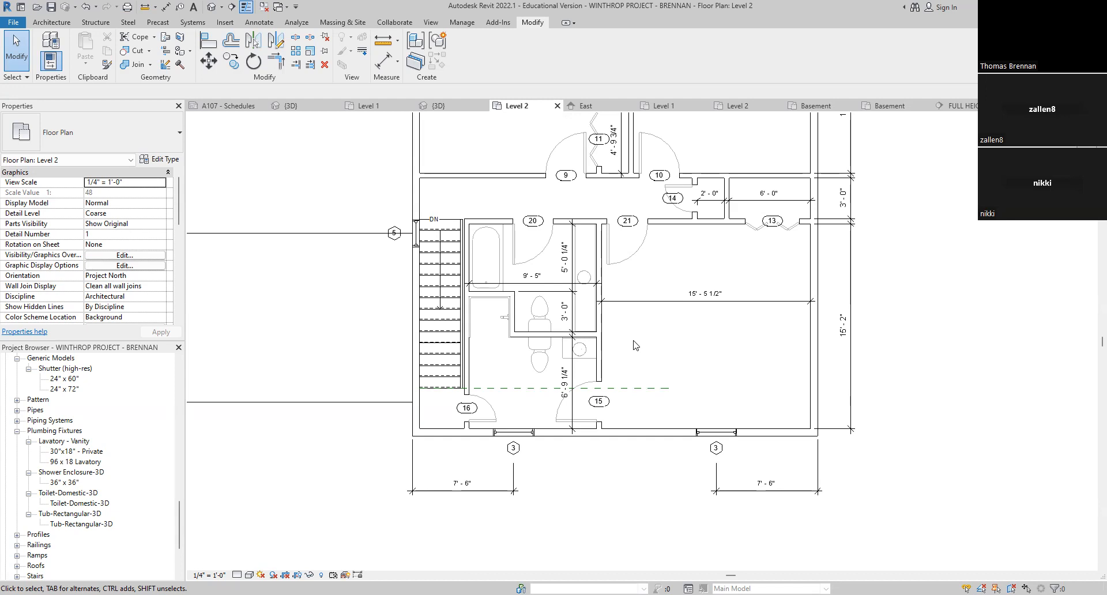
{"action": "left_click", "coordinate": [510, 295]}
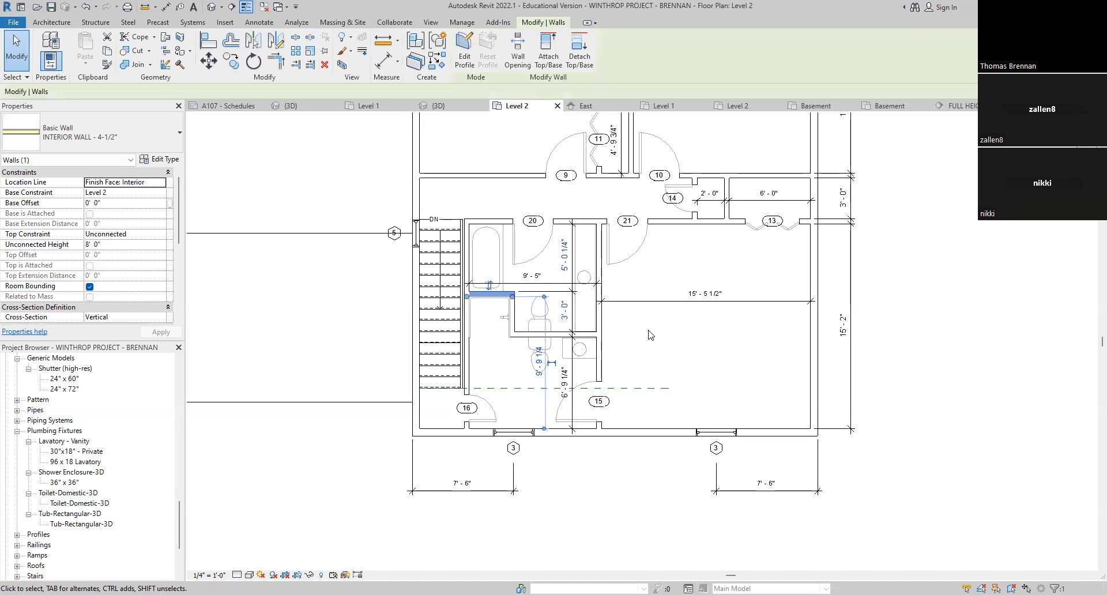
{"action": "left_click", "coordinate": [668, 362]}
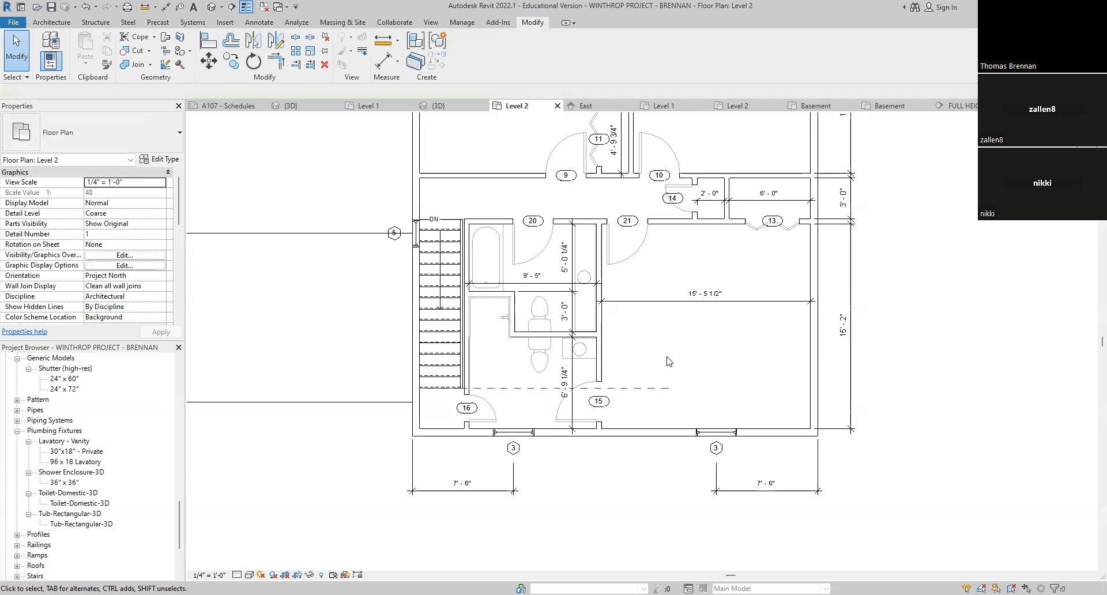
Step: Try setting the distance from the hallway wall to the short wall between the tub and the shower to 5'-0 1/2"
{"action": "left_click", "coordinate": [509, 294]}
{"action": "scroll", "coordinate": [510, 294], "scroll_direction": "up", "scroll_amount": 2}
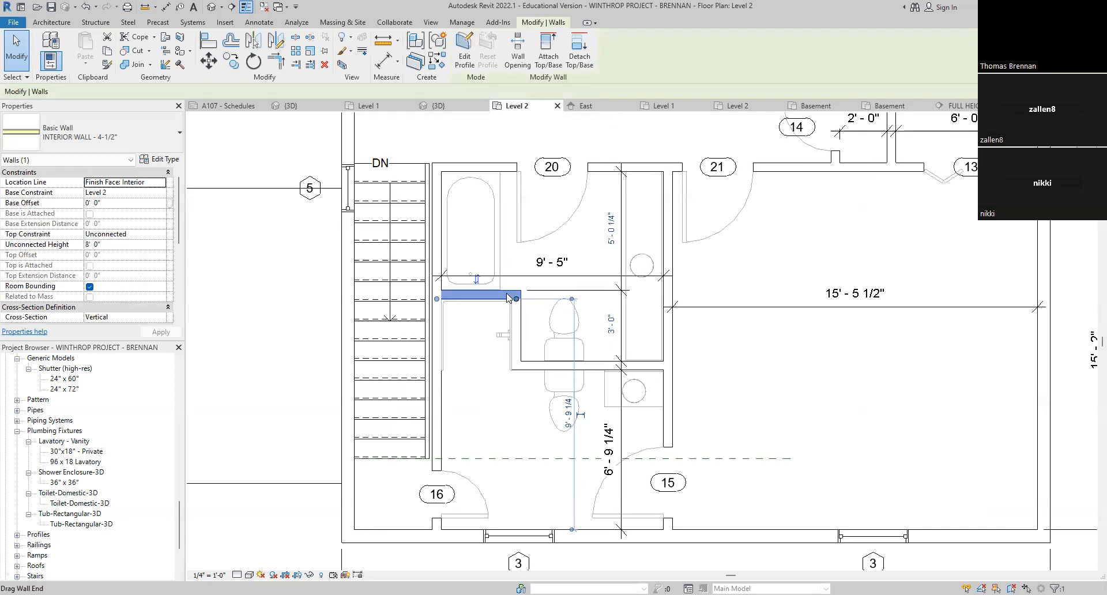
{"action": "left_click", "coordinate": [610, 244]}
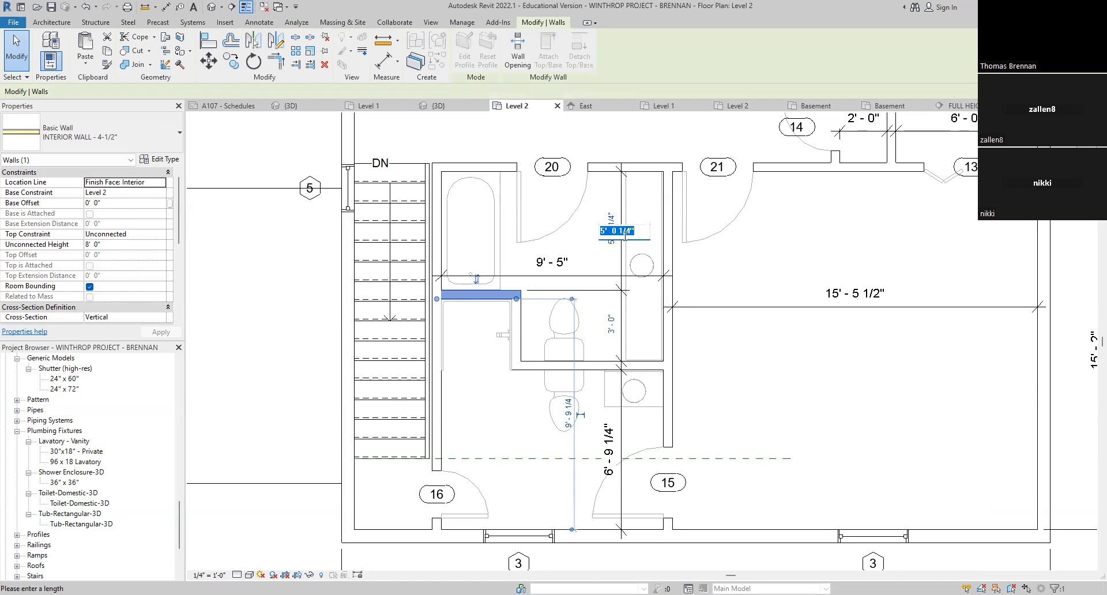
{"action": "left_click", "coordinate": [628, 231]}
{"action": "key", "text": "BackSpace"}
{"action": "type", "text": "2"}
{"action": "key", "text": "Return"}
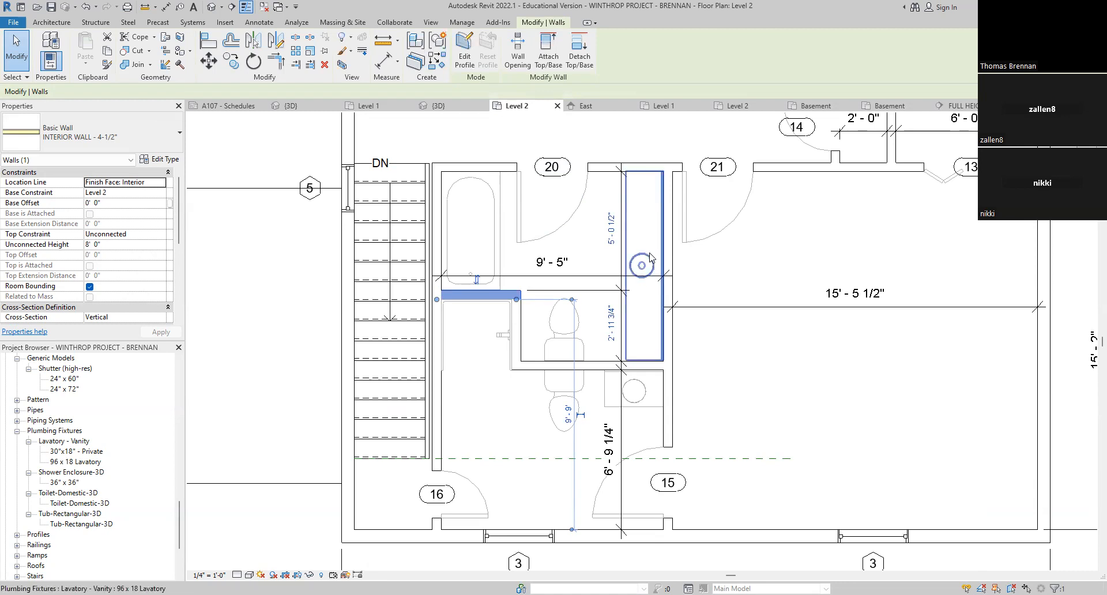
{"action": "left_click", "coordinate": [621, 327]}
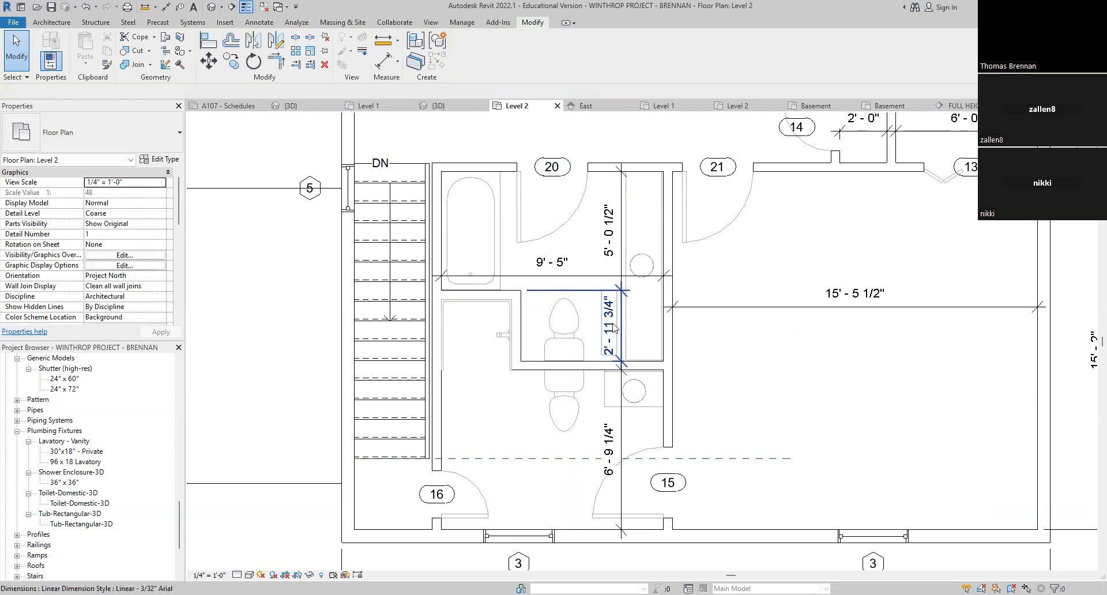
{"action": "key", "text": "Escape"}
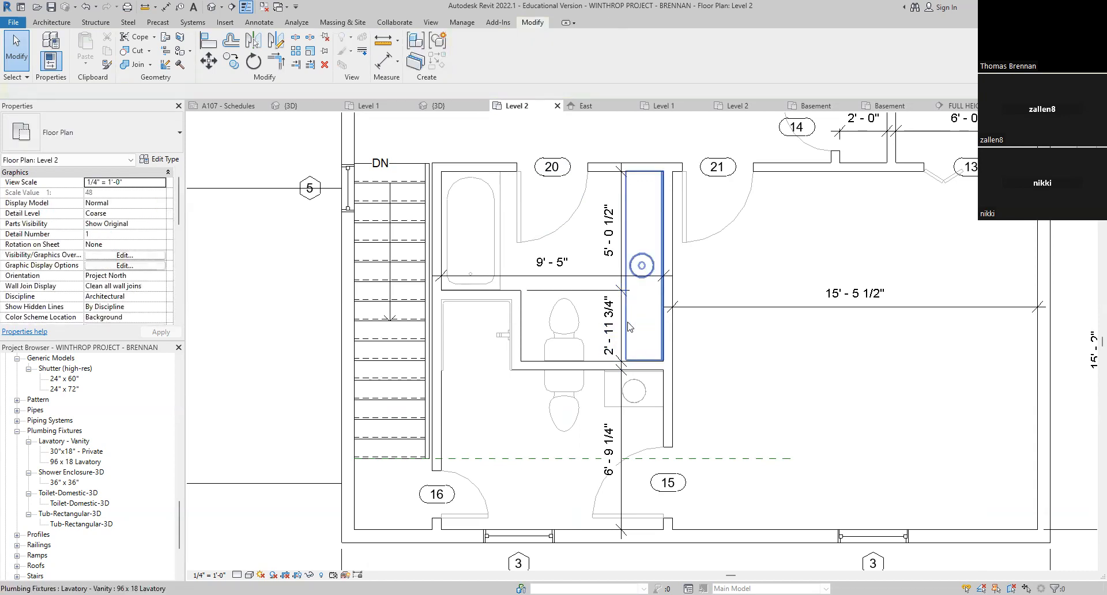
Step: Move the short wall between the tub and the shower by setting the toilet alcove dimension to 3'-0"
{"action": "left_click", "coordinate": [510, 295]}
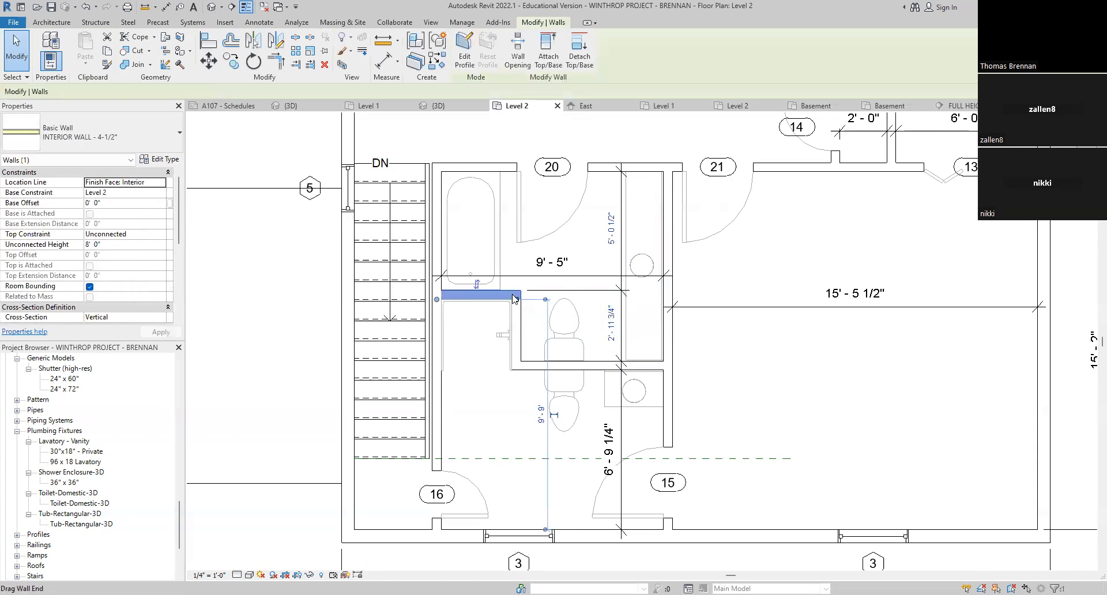
{"action": "left_click", "coordinate": [613, 318]}
{"action": "type", "text": "3"}
{"action": "key", "text": "Return"}
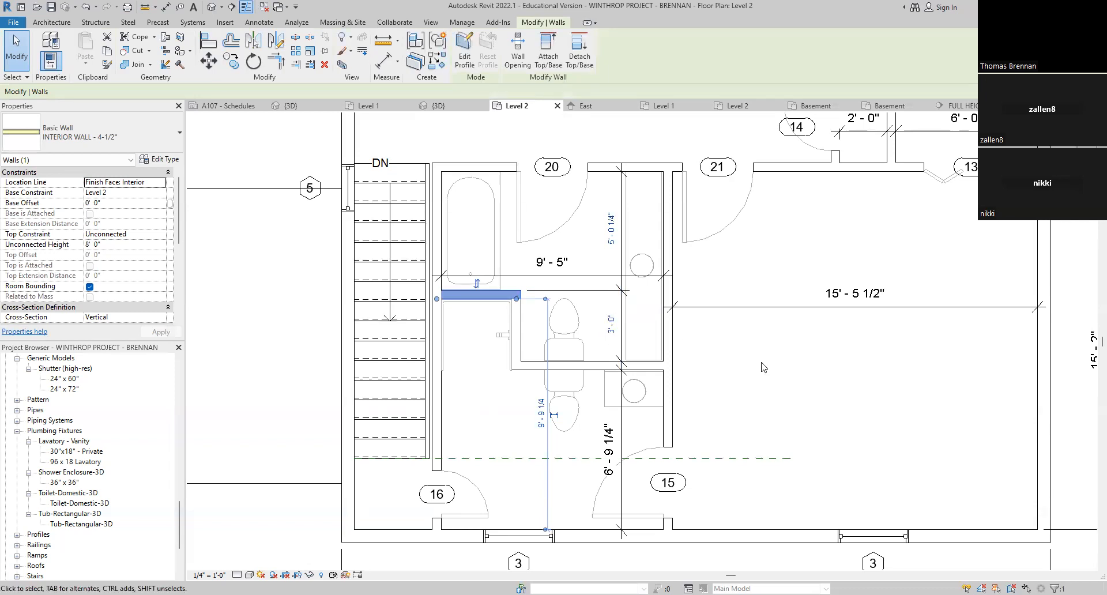
{"action": "left_click", "coordinate": [728, 374]}
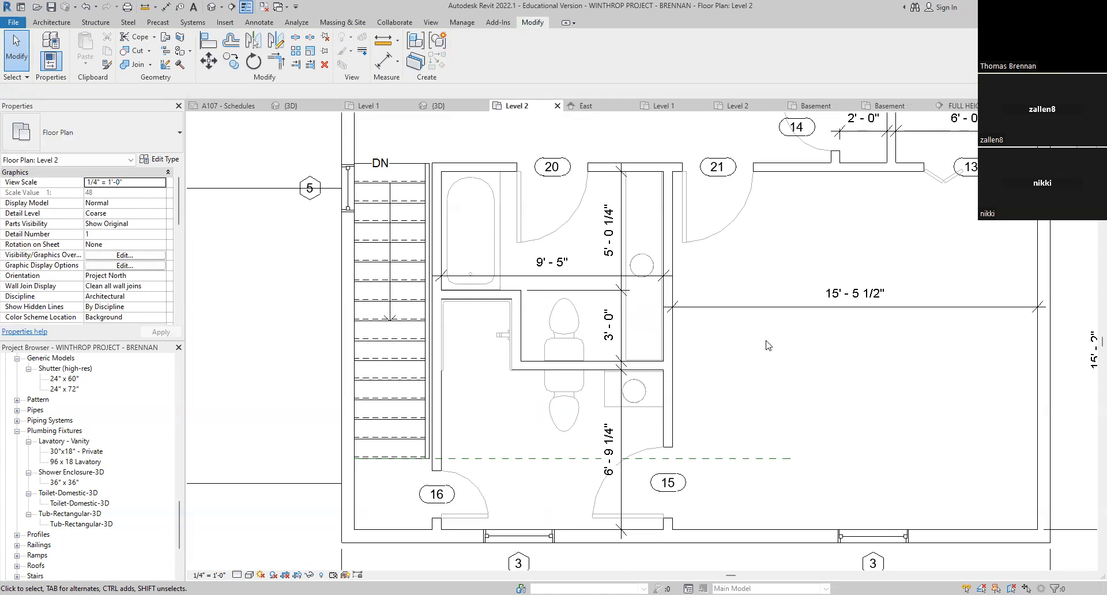
Step: Place an aligned dimension from the hallway wall's inner face to the upper face of the wall separating the two bathrooms
{"action": "left_click", "coordinate": [165, 9]}
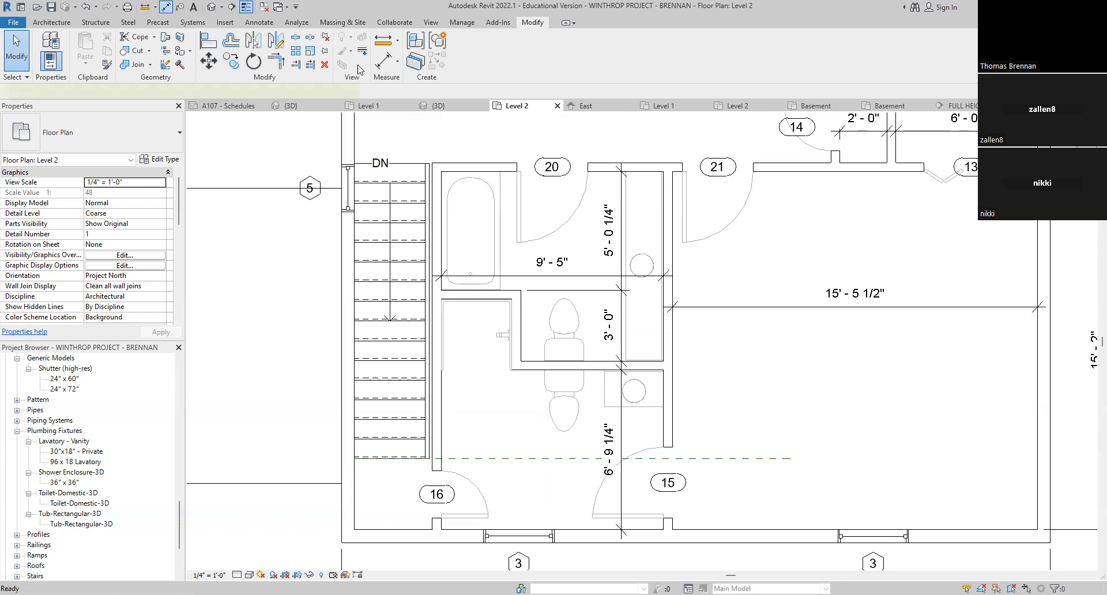
{"action": "left_click", "coordinate": [637, 173]}
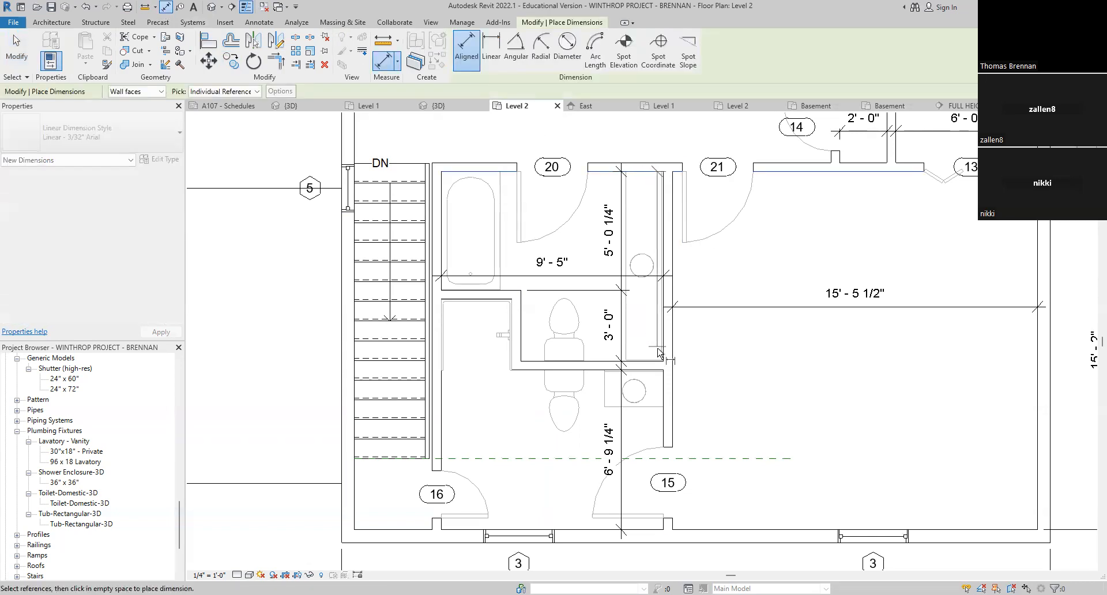
{"action": "left_click", "coordinate": [731, 362]}
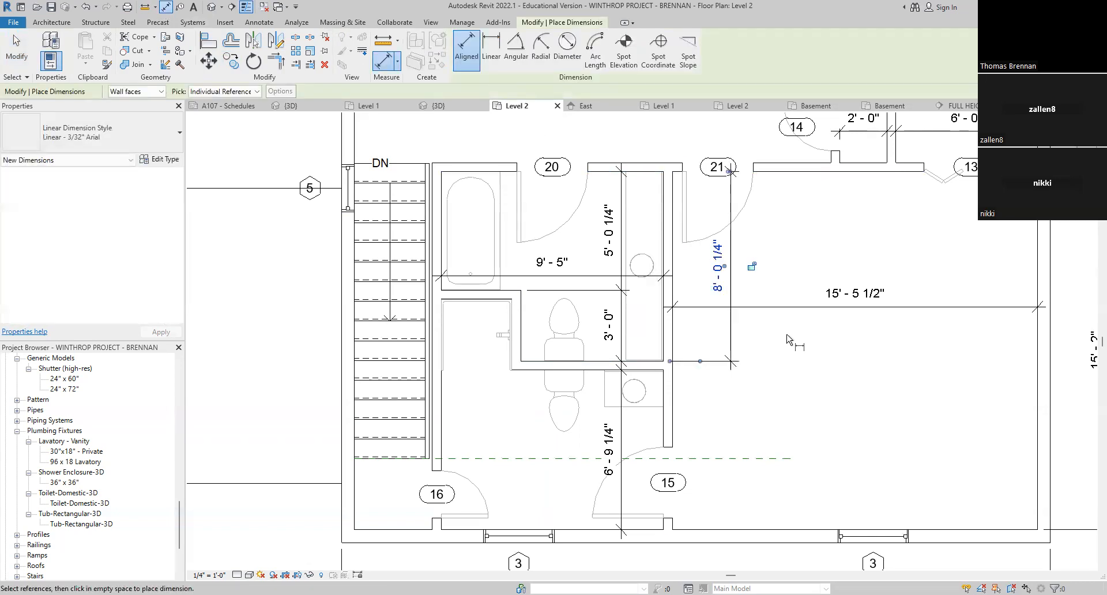
{"action": "key", "text": "Escape"}
{"action": "key", "text": "Escape"}
Step: In the reference Level 2 plan, measure from the hallway wall's inner face to the wall separating the two bathrooms with a temporary aligned dimension
{"action": "left_click", "coordinate": [732, 106]}
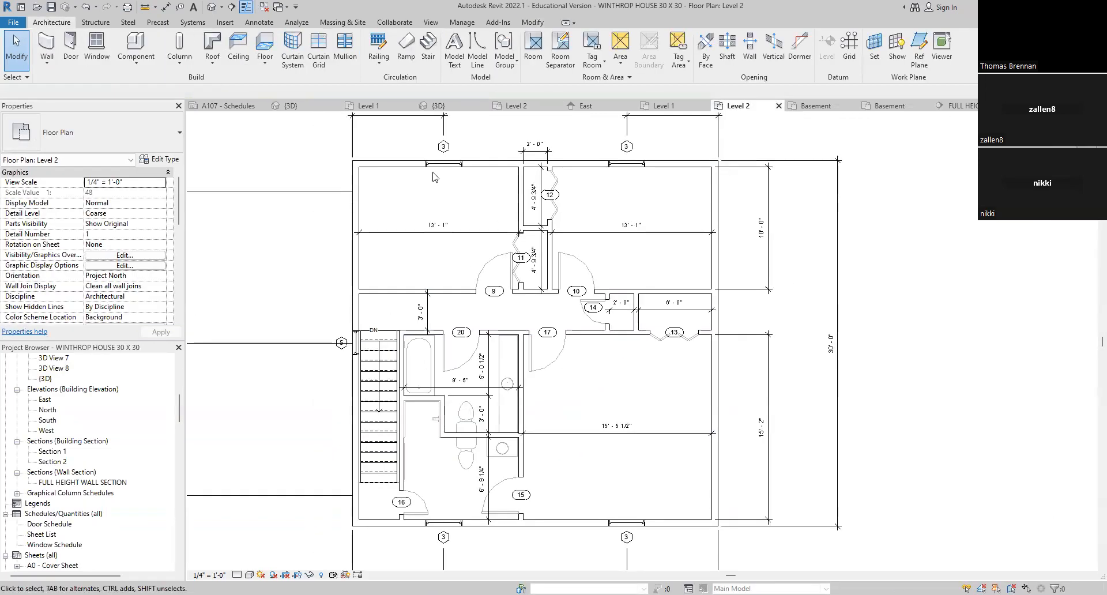
{"action": "left_click", "coordinate": [166, 7]}
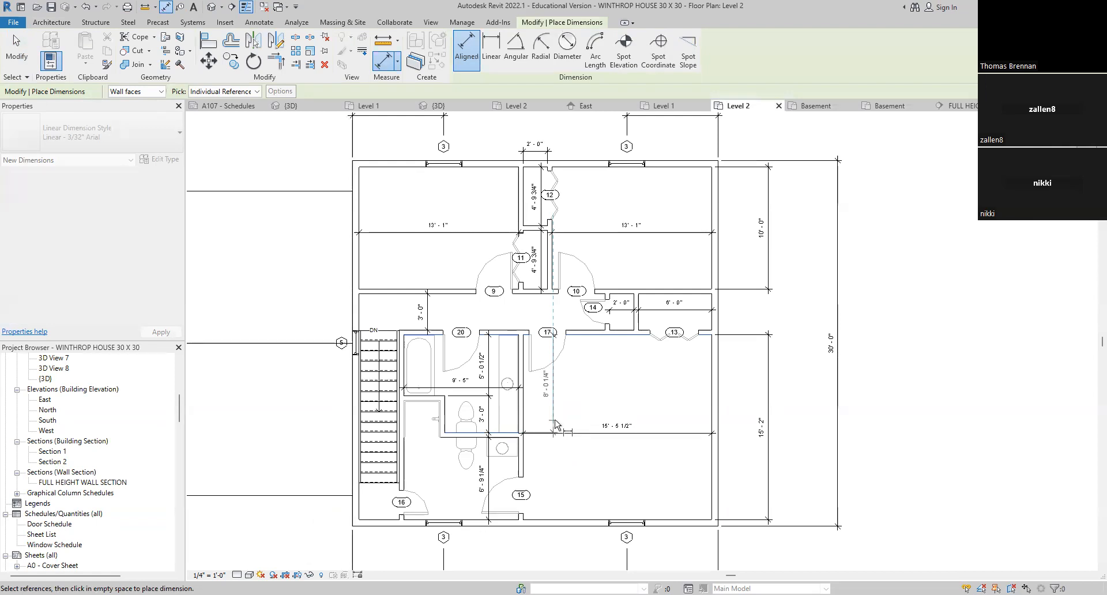
{"action": "scroll", "coordinate": [553, 427], "scroll_direction": "up", "scroll_amount": 4}
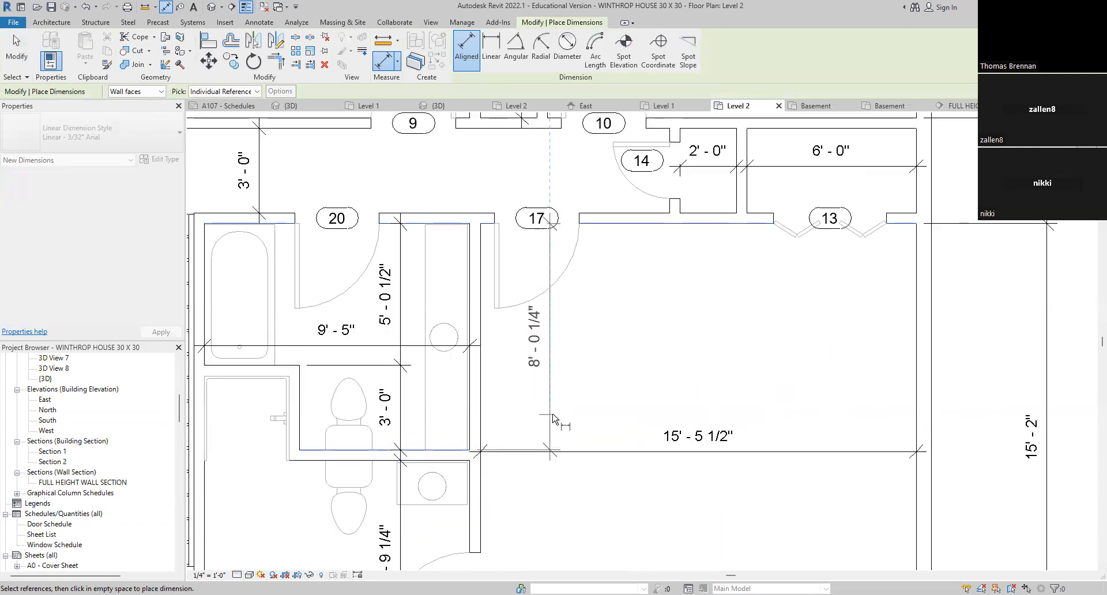
{"action": "key", "text": "Escape"}
{"action": "key", "text": "Escape"}
{"action": "scroll", "coordinate": [552, 417], "scroll_direction": "down", "scroll_amount": 4}
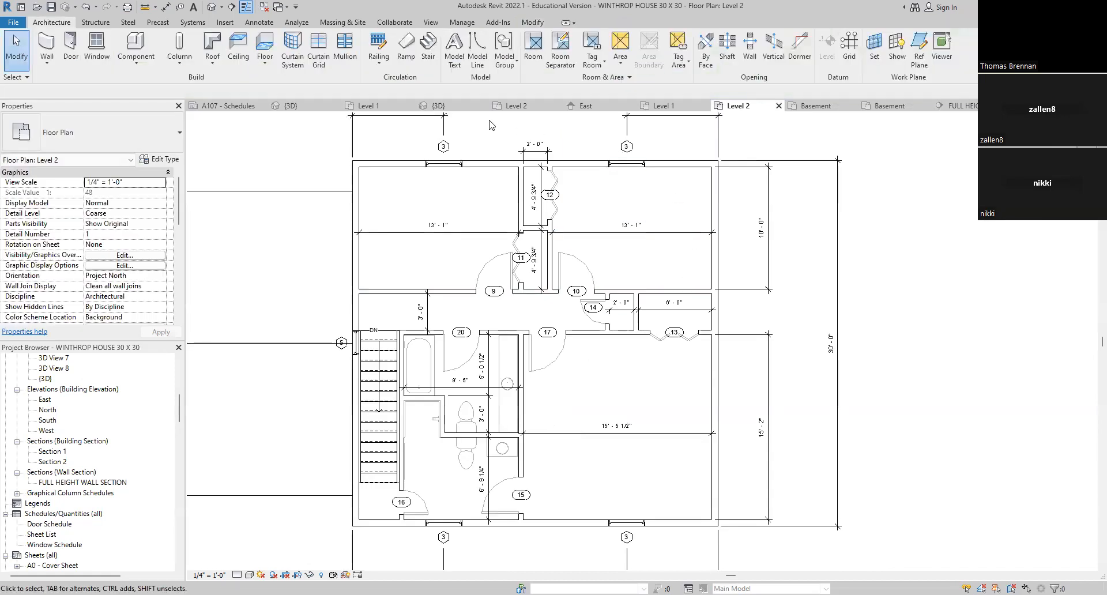
Step: In the reference Level 2 plan, place an aligned dimension from the hallway wall's lower face to the wall separating the two bathrooms
{"action": "left_click", "coordinate": [512, 107]}
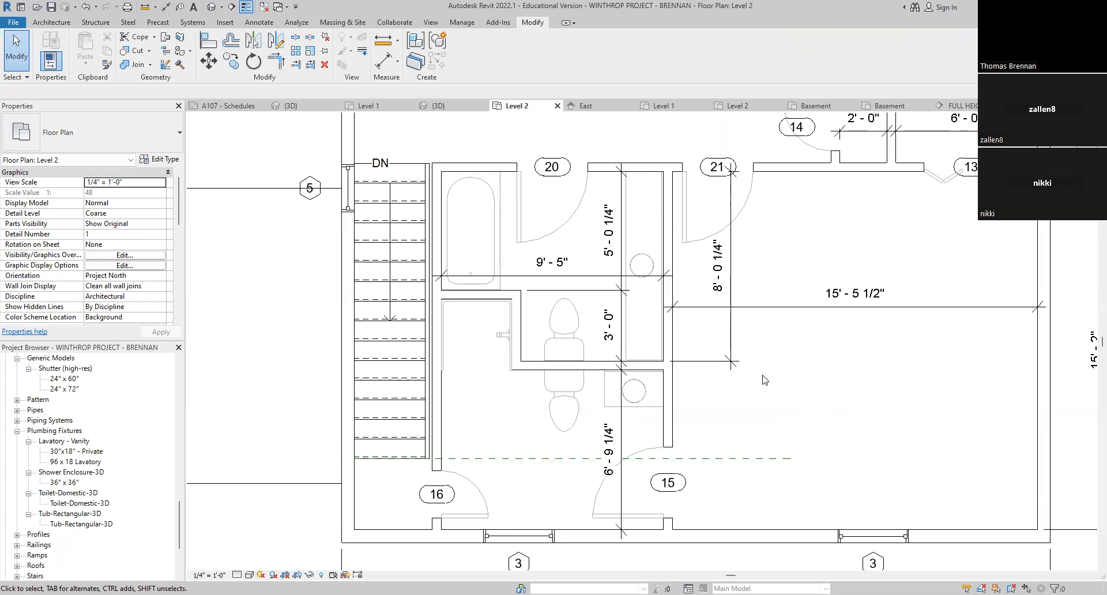
{"action": "middle_click_drag", "start_coordinate": [761, 382], "coordinate": [752, 395]}
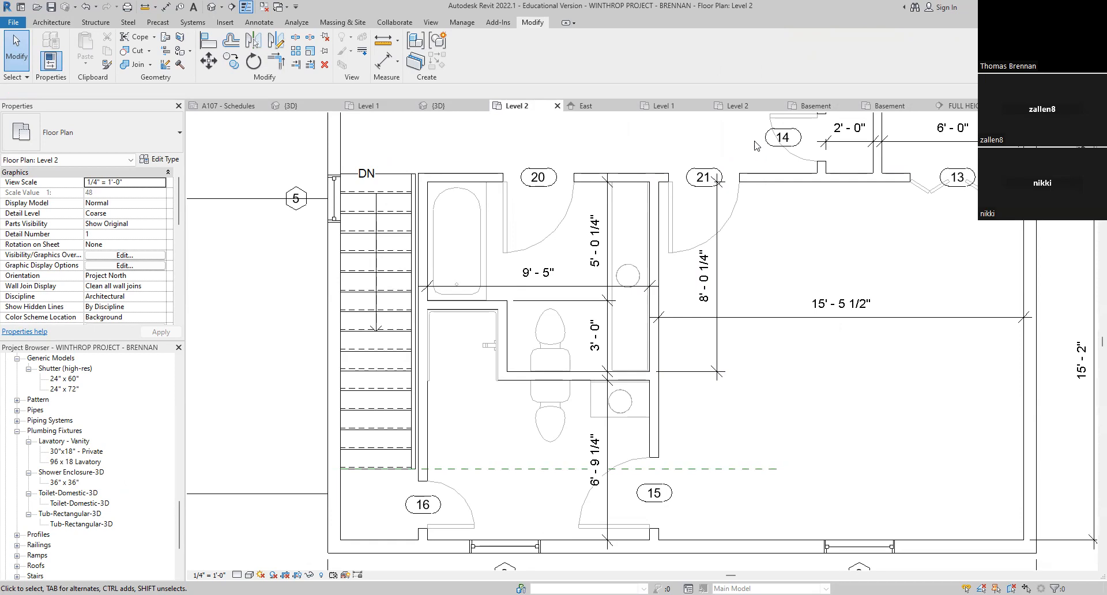
{"action": "left_click", "coordinate": [738, 106]}
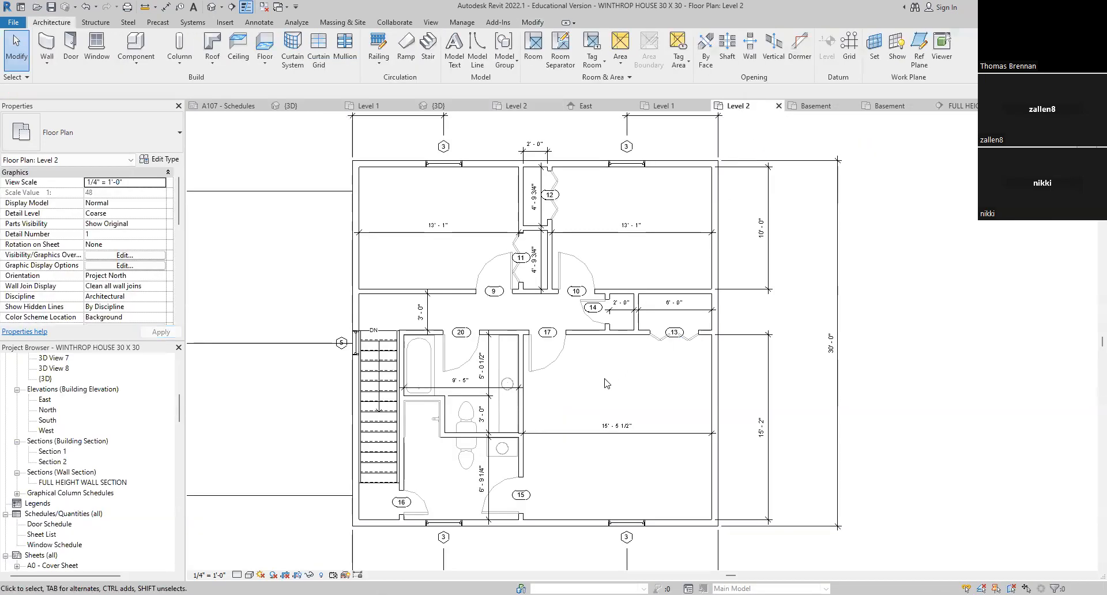
{"action": "scroll", "coordinate": [634, 360], "scroll_direction": "up", "scroll_amount": 3}
{"action": "scroll", "coordinate": [636, 356], "scroll_direction": "up", "scroll_amount": 1}
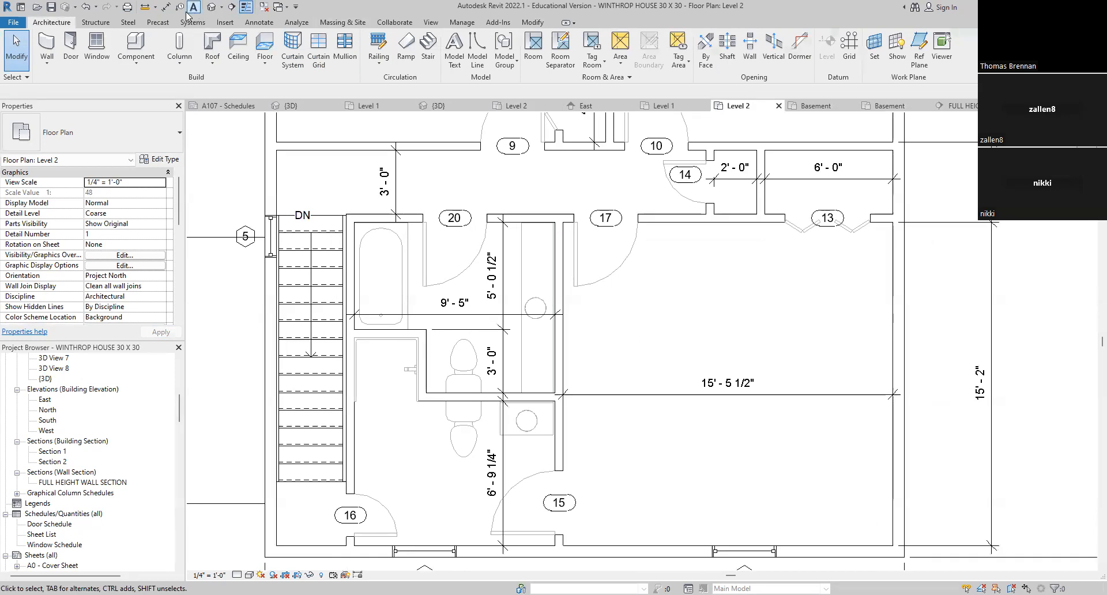
{"action": "left_click", "coordinate": [166, 9]}
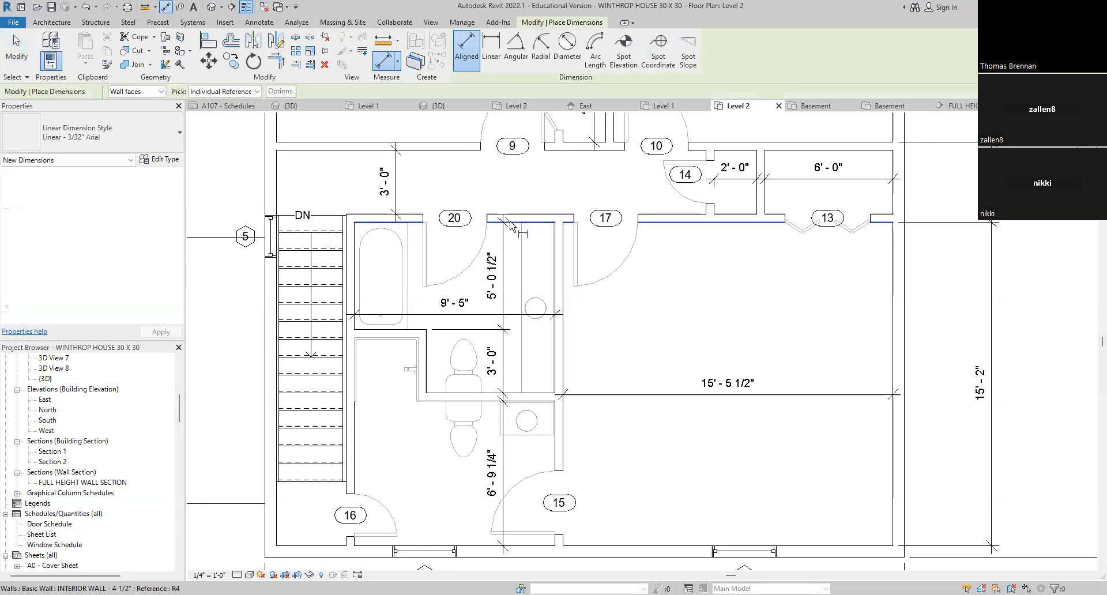
{"action": "left_click", "coordinate": [545, 222]}
{"action": "left_click", "coordinate": [550, 395]}
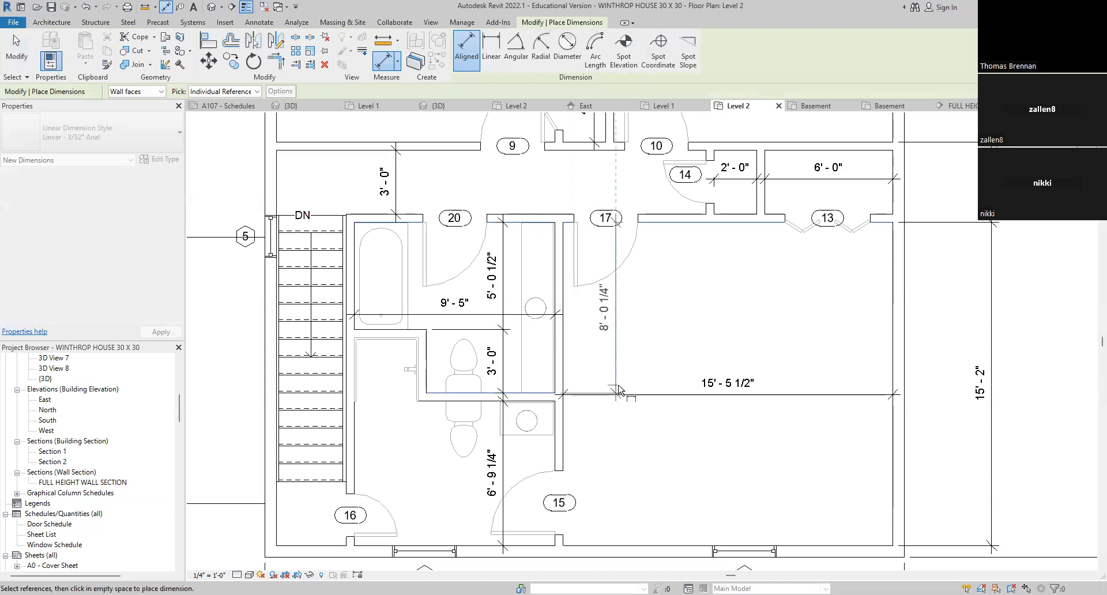
{"action": "left_click", "coordinate": [621, 387]}
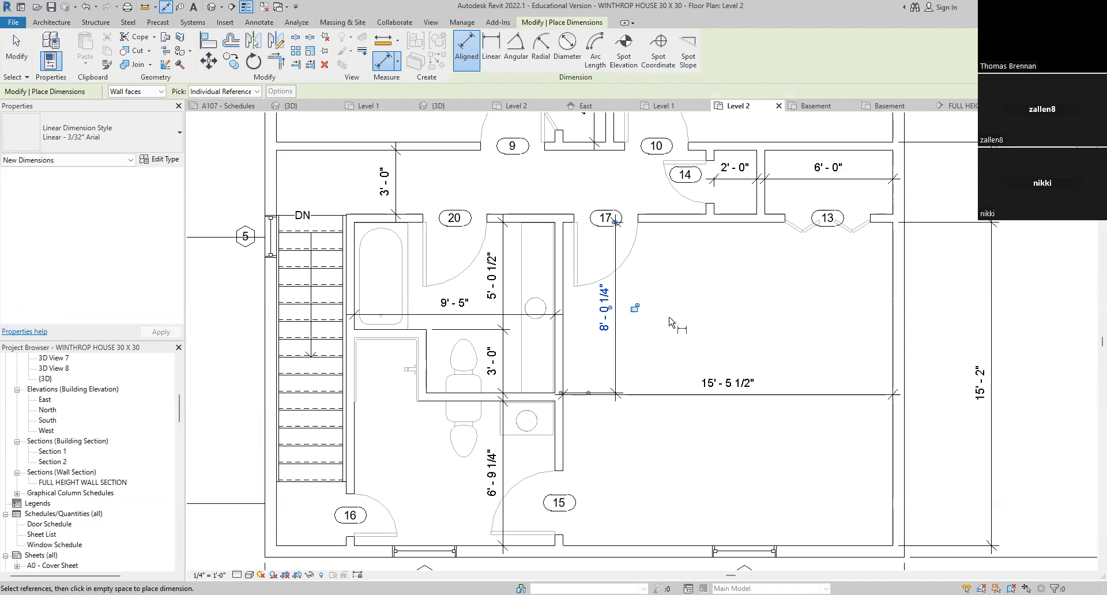
{"action": "key", "text": "Escape"}
{"action": "key", "text": "Escape"}
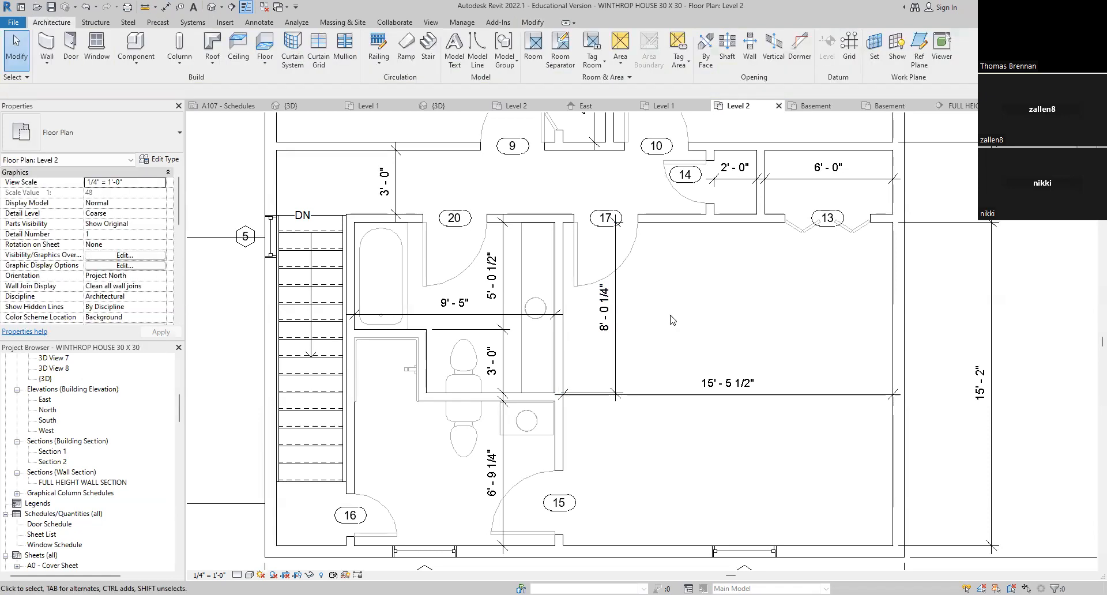
Step: Delete the toilet alcove dimension and the dimension from the hallway wall to the tub wall in the reference plan
{"action": "scroll", "coordinate": [529, 342], "scroll_direction": "up", "scroll_amount": 3}
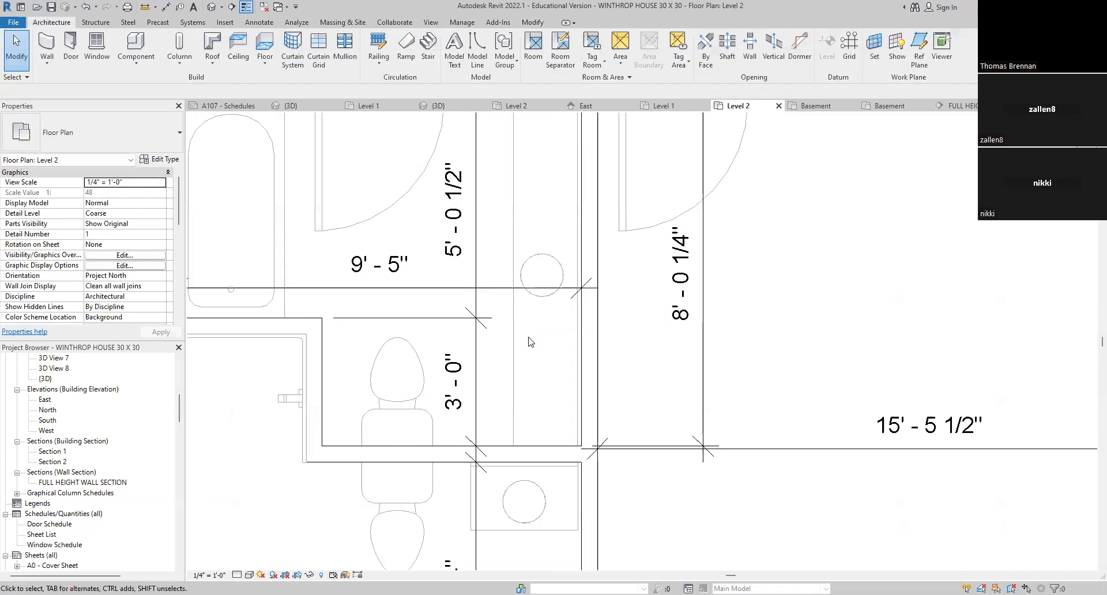
{"action": "left_click", "coordinate": [477, 304]}
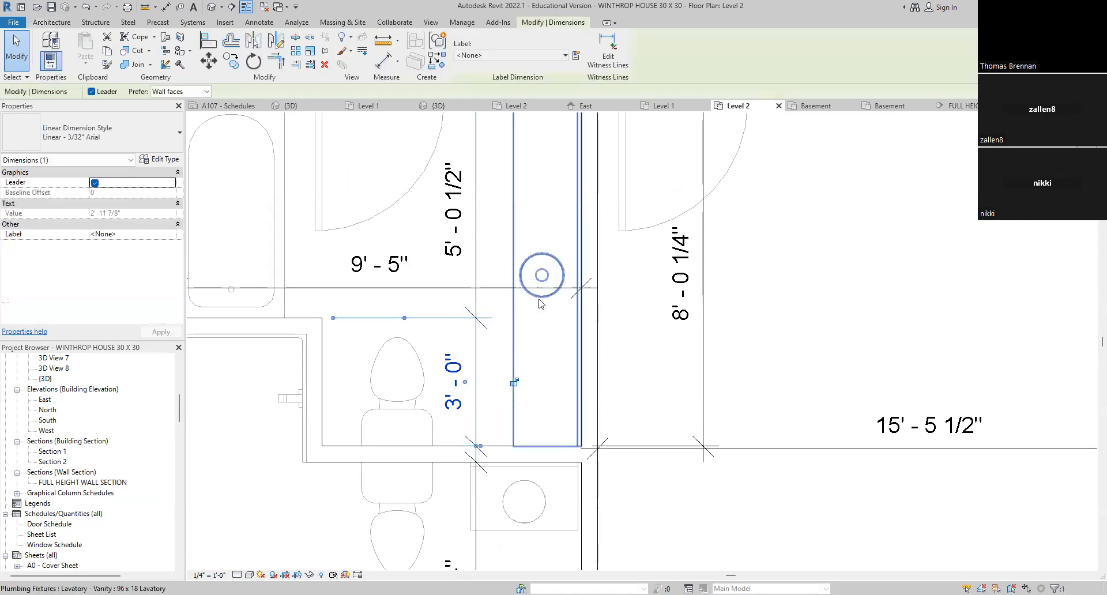
{"action": "key", "text": "Escape"}
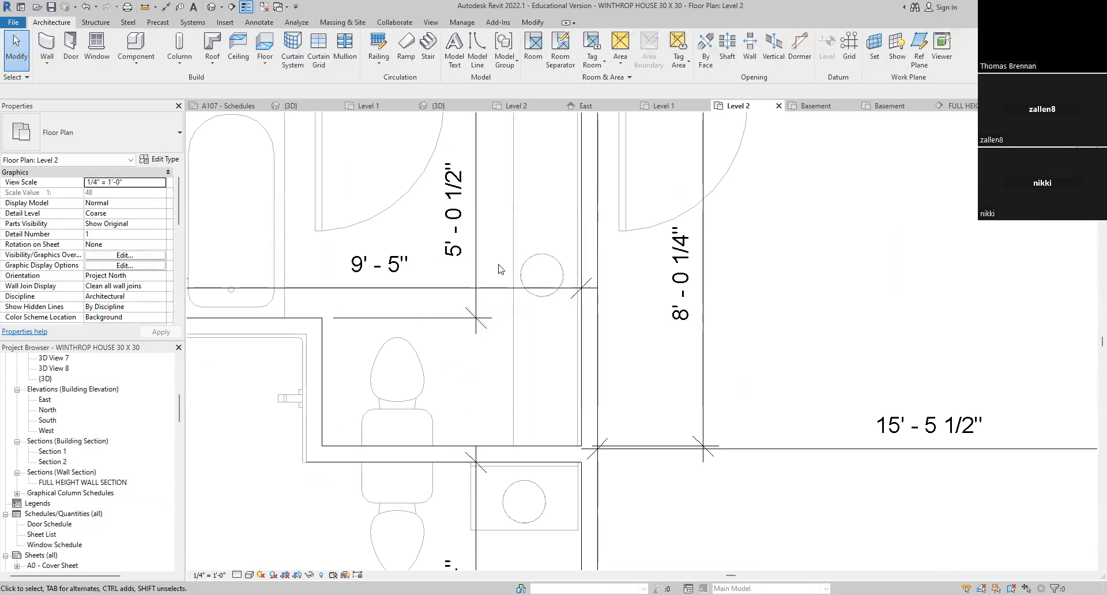
{"action": "left_click", "coordinate": [475, 306]}
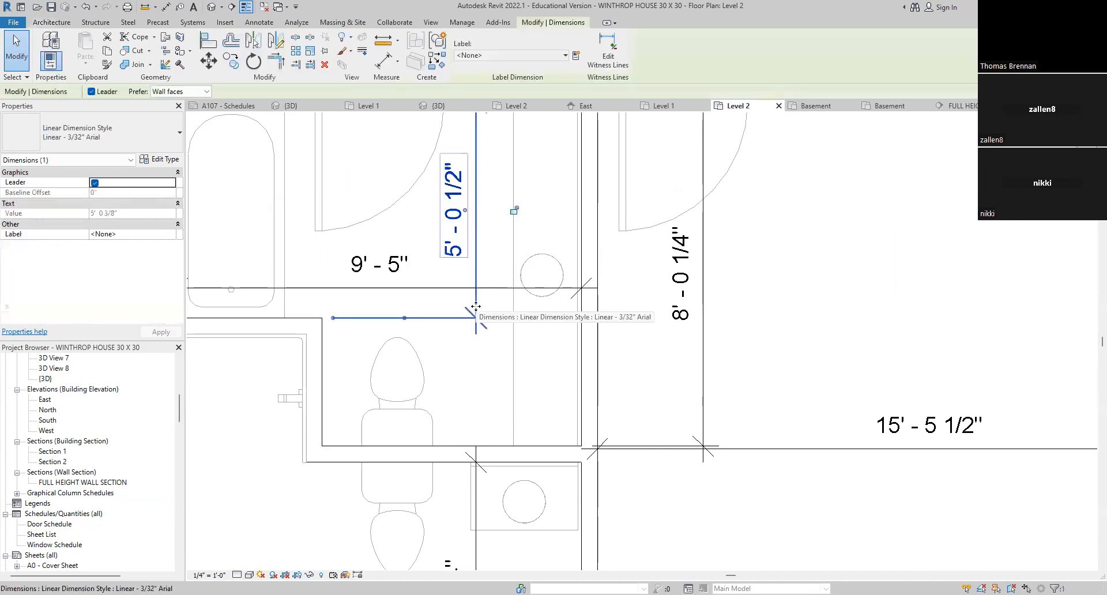
{"action": "key", "text": "Escape"}
Step: Dimension the toilet alcove from the short tub wall's upper face to the upper face of the wall separating the bathrooms
{"action": "left_click", "coordinate": [165, 7]}
{"action": "left_click", "coordinate": [314, 317]}
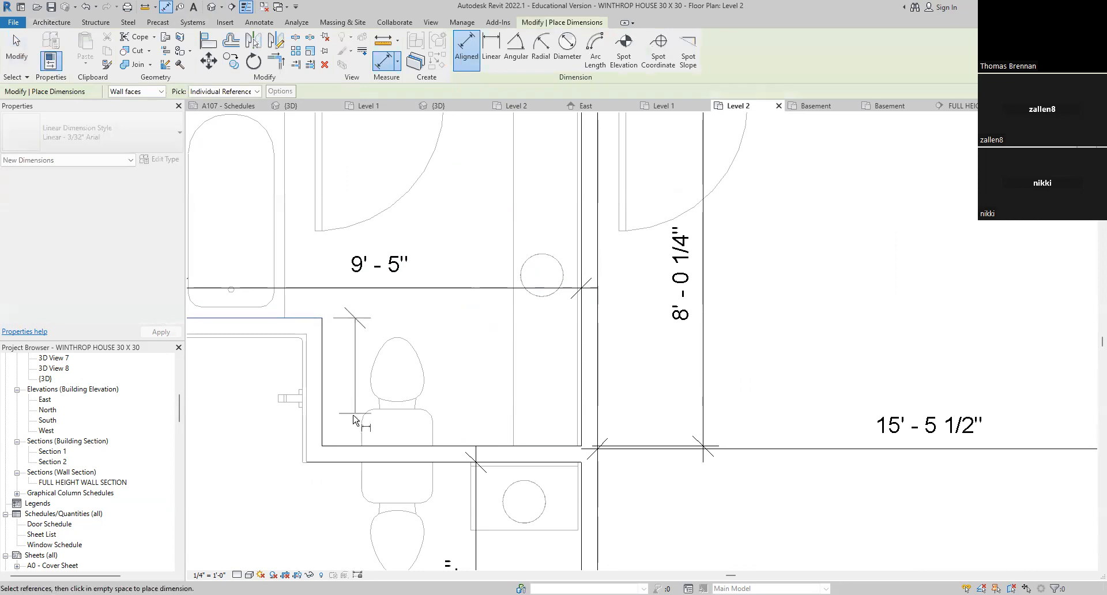
{"action": "left_click", "coordinate": [351, 445]}
{"action": "left_click", "coordinate": [476, 381]}
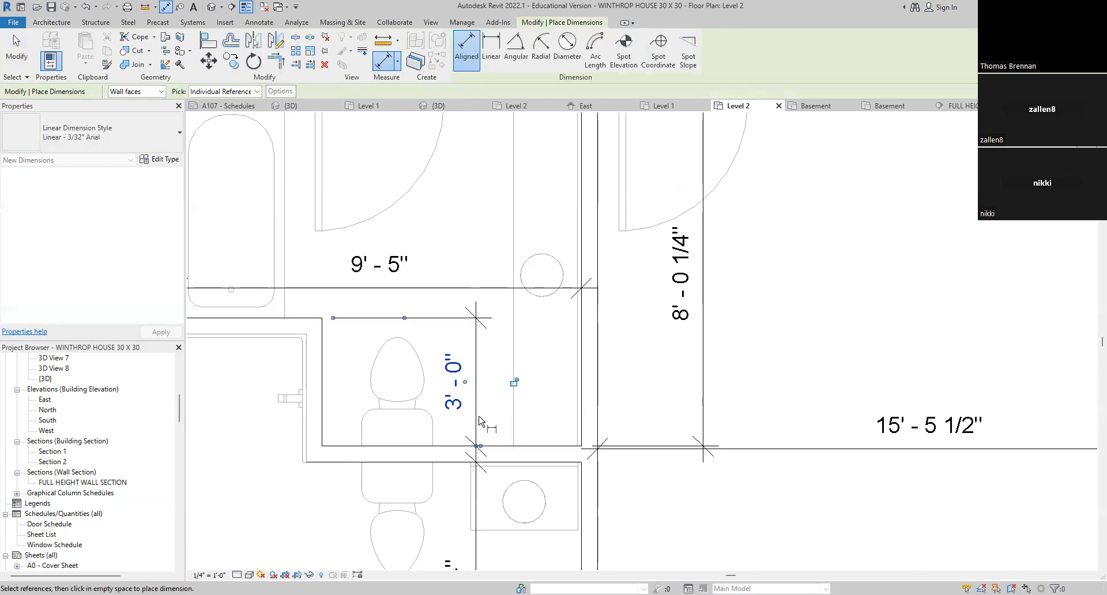
Step: Place an aligned dimension from the short tub wall's upper face to the hallway wall's lower face, in line with the alcove dimension
{"action": "left_click", "coordinate": [305, 316]}
{"action": "scroll", "coordinate": [440, 225], "scroll_direction": "down", "scroll_amount": 2}
{"action": "middle_click_drag", "start_coordinate": [444, 206], "coordinate": [441, 258]}
{"action": "left_click", "coordinate": [460, 186]}
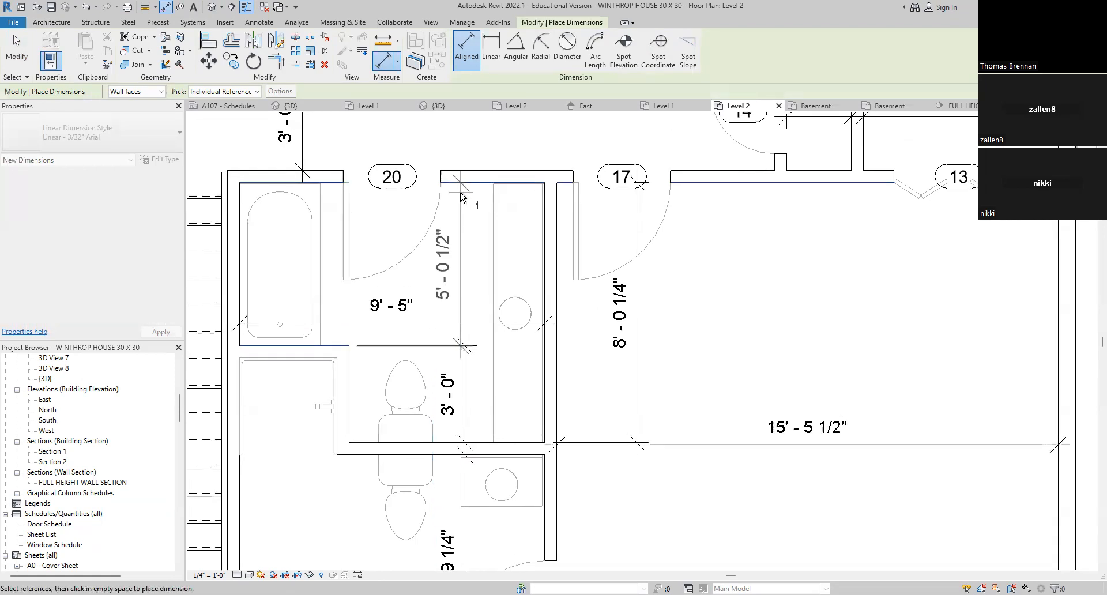
{"action": "left_click", "coordinate": [466, 199]}
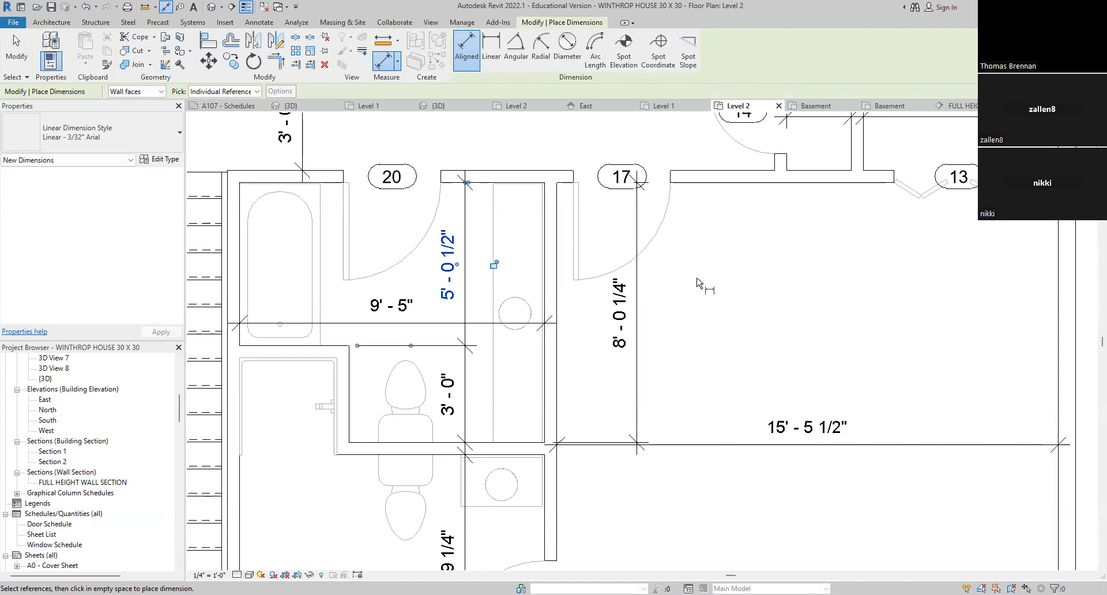
{"action": "key", "text": "Escape"}
{"action": "key", "text": "Escape"}
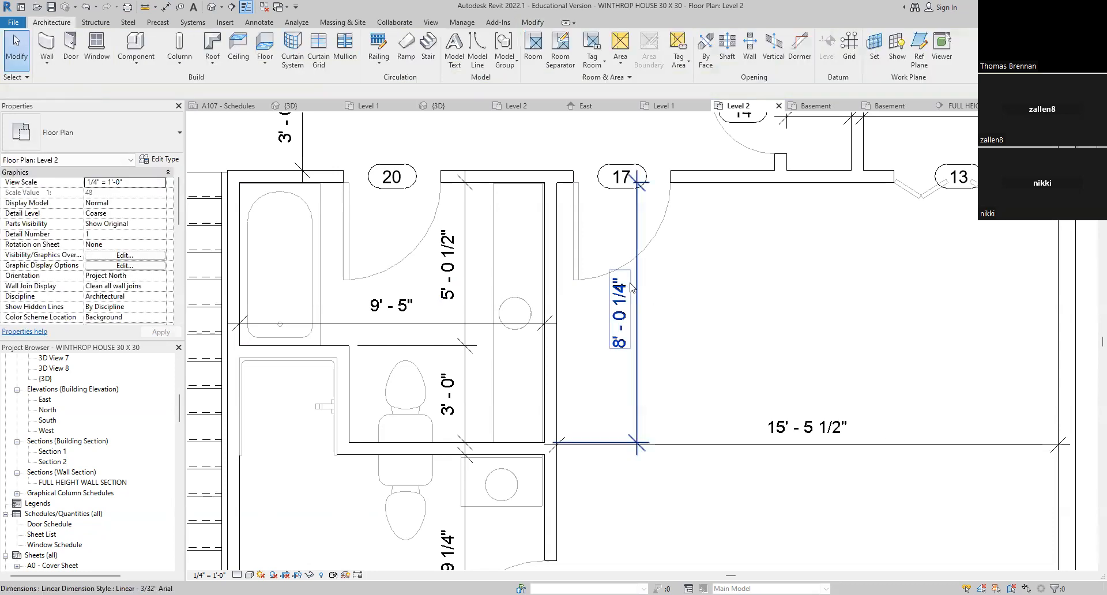
Step: Undo the recent dimension edits in the reference Level 2 plan
{"action": "left_click", "coordinate": [635, 289]}
{"action": "left_click_drag", "start_coordinate": [635, 182], "coordinate": [556, 184]}
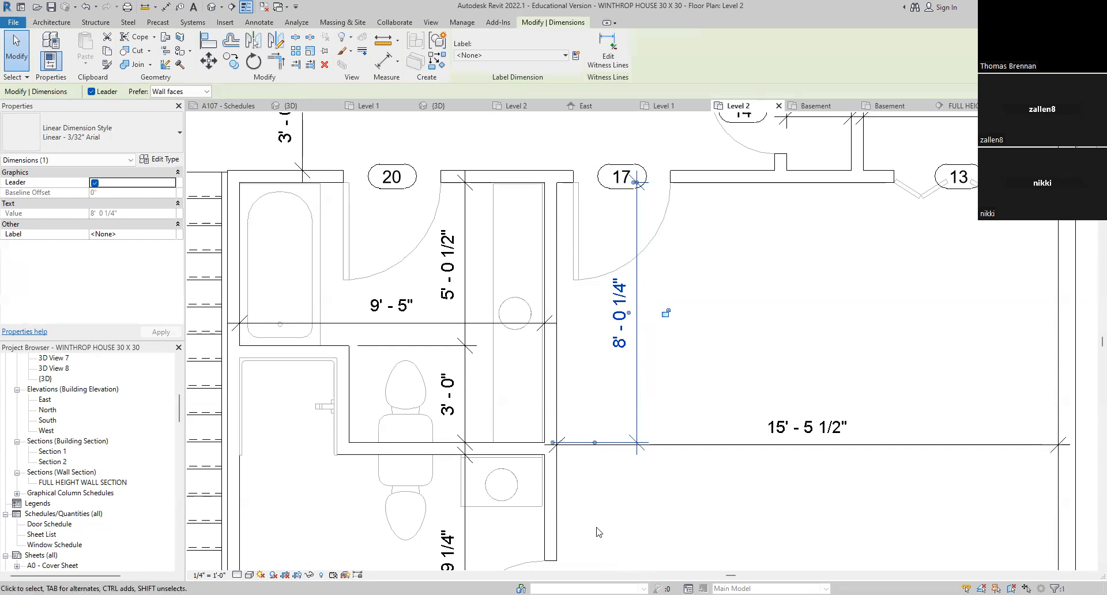
{"action": "scroll", "coordinate": [583, 511], "scroll_direction": "down", "scroll_amount": 2}
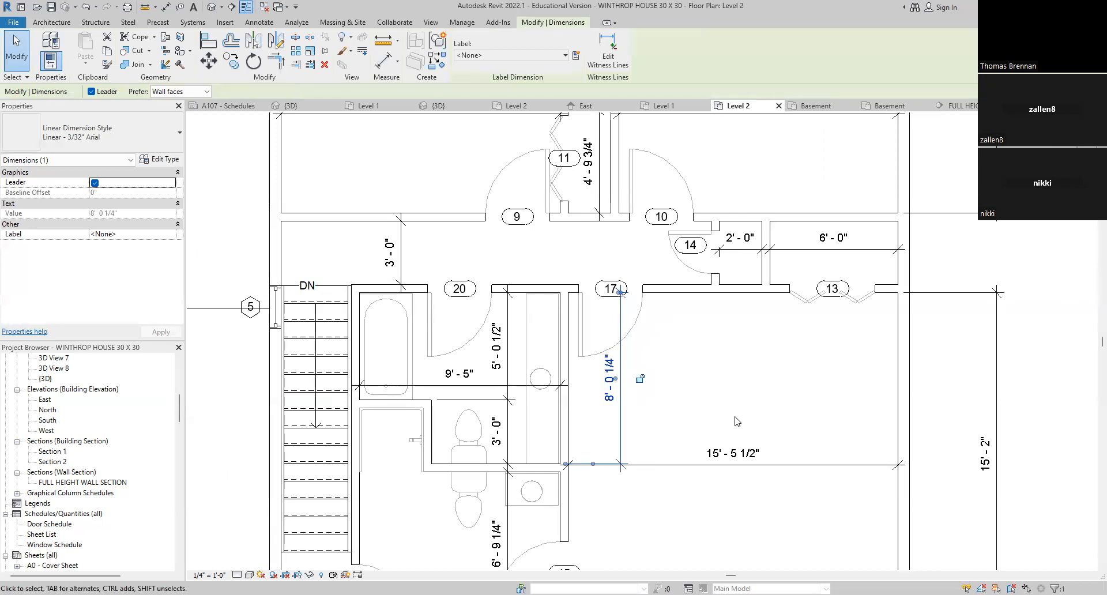
{"action": "left_click", "coordinate": [696, 399]}
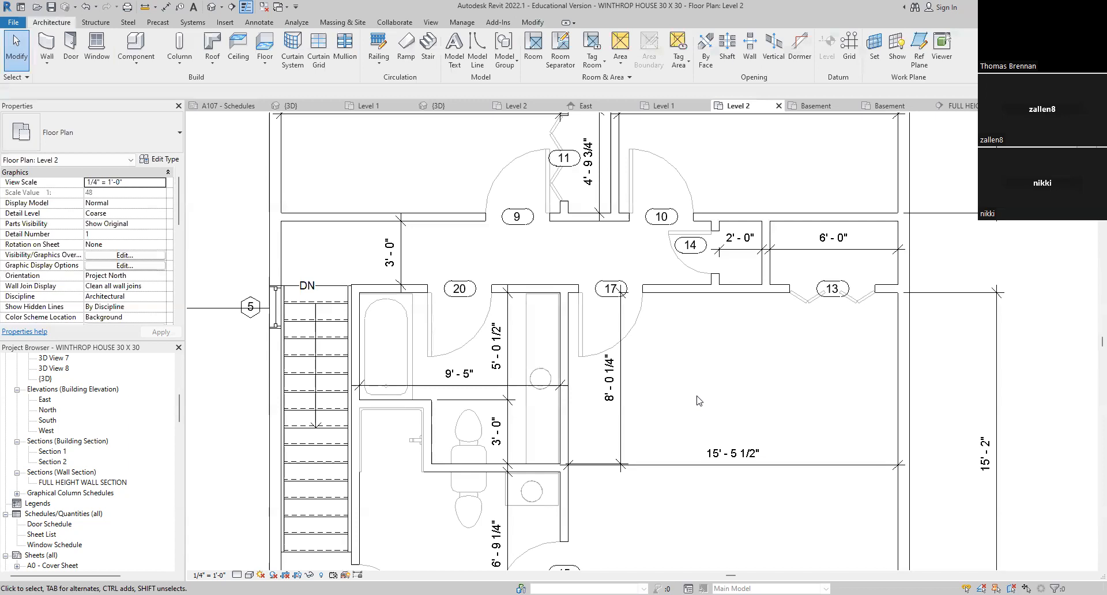
{"action": "scroll", "coordinate": [699, 402], "scroll_direction": "up", "scroll_amount": 4}
{"action": "scroll", "coordinate": [699, 402], "scroll_direction": "down", "scroll_amount": 5}
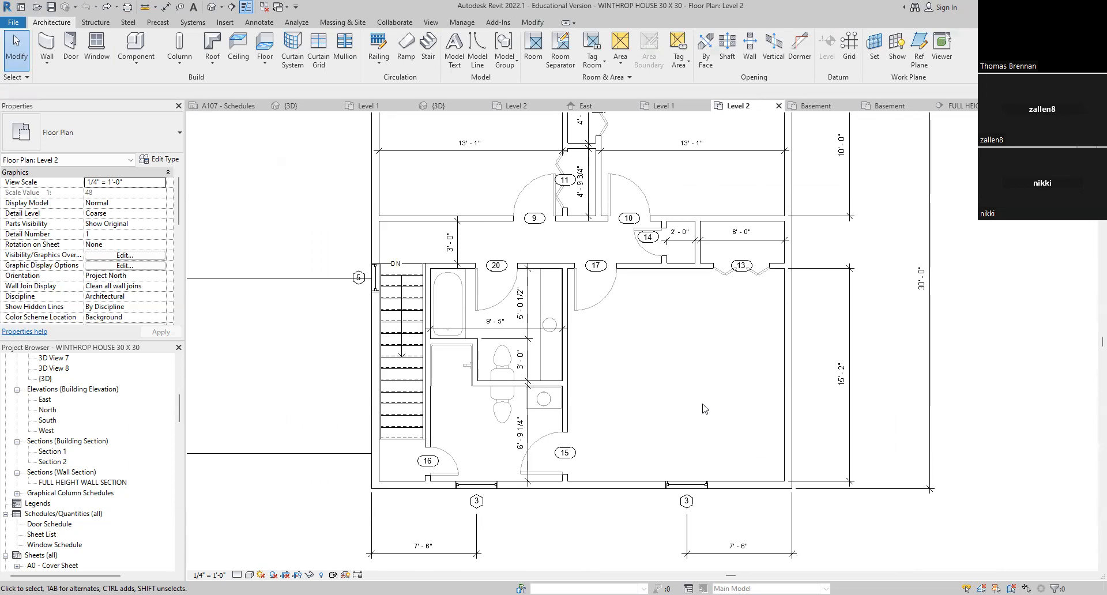
Step: In the Winthrop project's Level 2 plan, delete the aligned dimension from the hallway wall to the wall separating the two bathrooms
{"action": "left_click", "coordinate": [522, 110]}
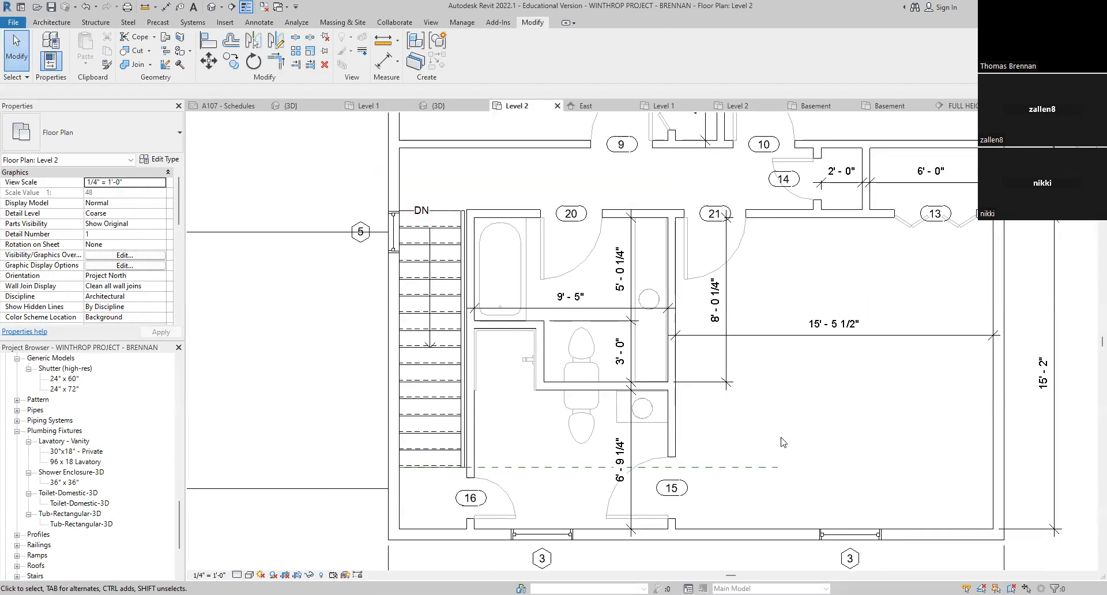
{"action": "left_click", "coordinate": [728, 354]}
{"action": "key", "text": "Delete"}
{"action": "left_click", "coordinate": [621, 283]}
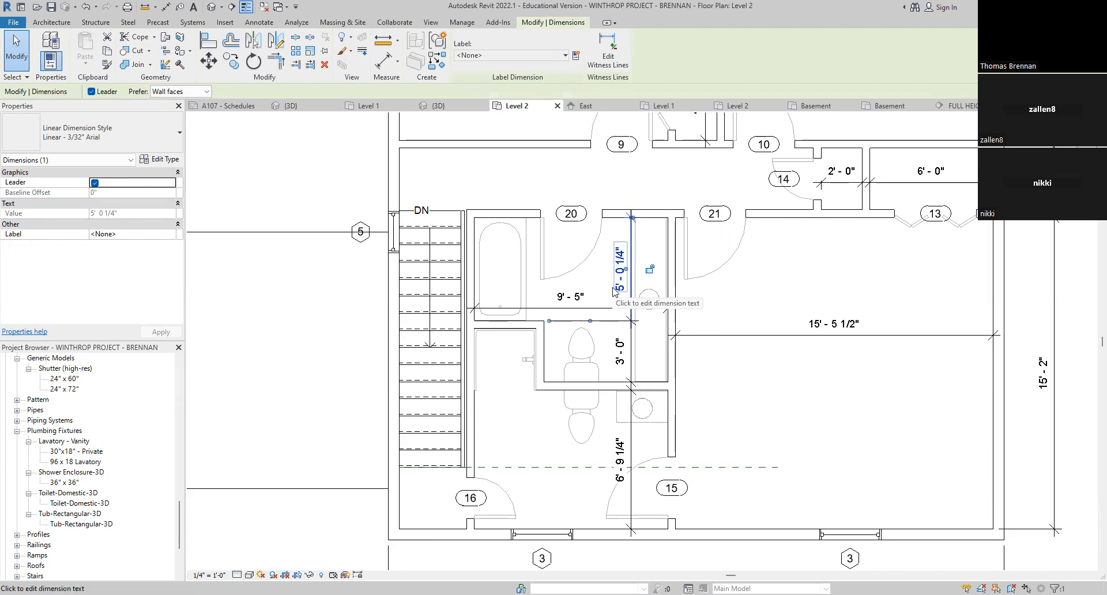
{"action": "key", "text": "Escape"}
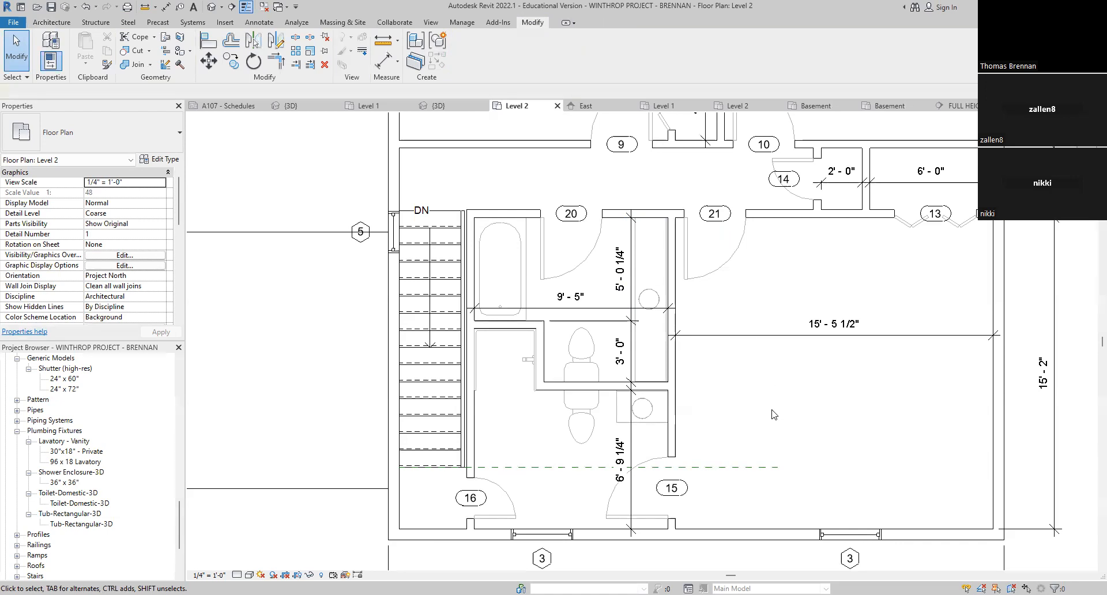
Step: Save the Winthrop project
{"action": "scroll", "coordinate": [771, 410], "scroll_direction": "down", "scroll_amount": 2}
{"action": "middle_click_drag", "start_coordinate": [772, 408], "coordinate": [635, 356]}
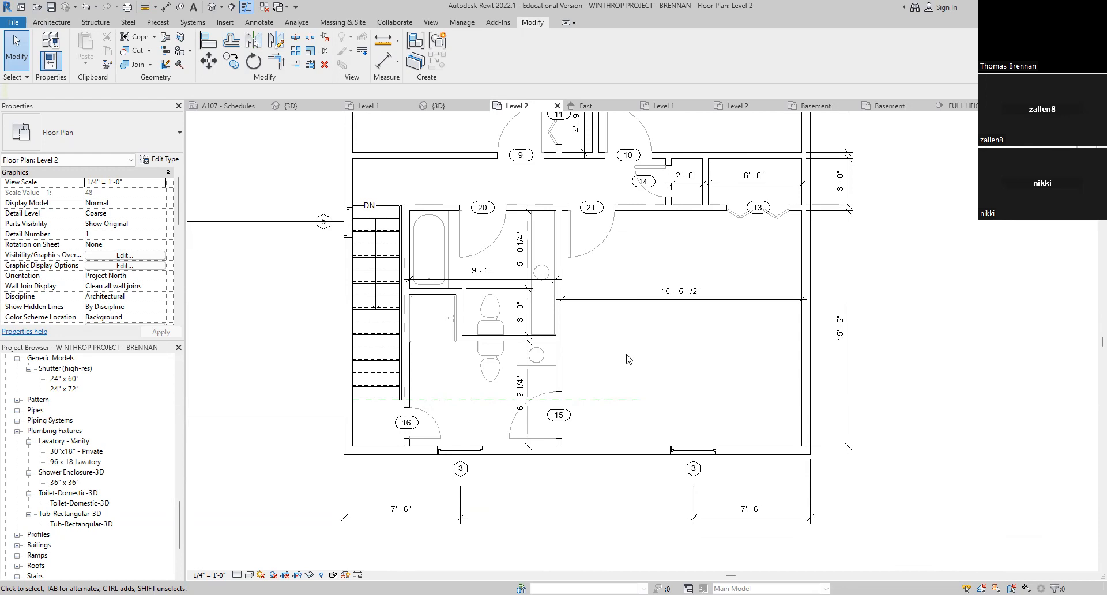
{"action": "scroll", "coordinate": [628, 359], "scroll_direction": "down", "scroll_amount": 2}
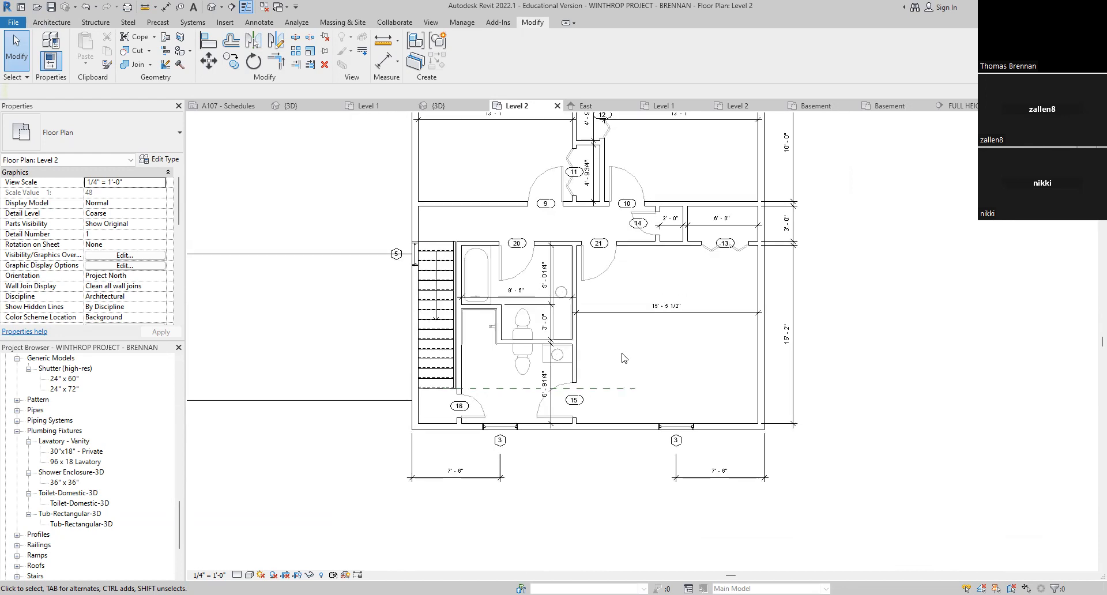
{"action": "scroll", "coordinate": [621, 358], "scroll_direction": "down", "scroll_amount": 1}
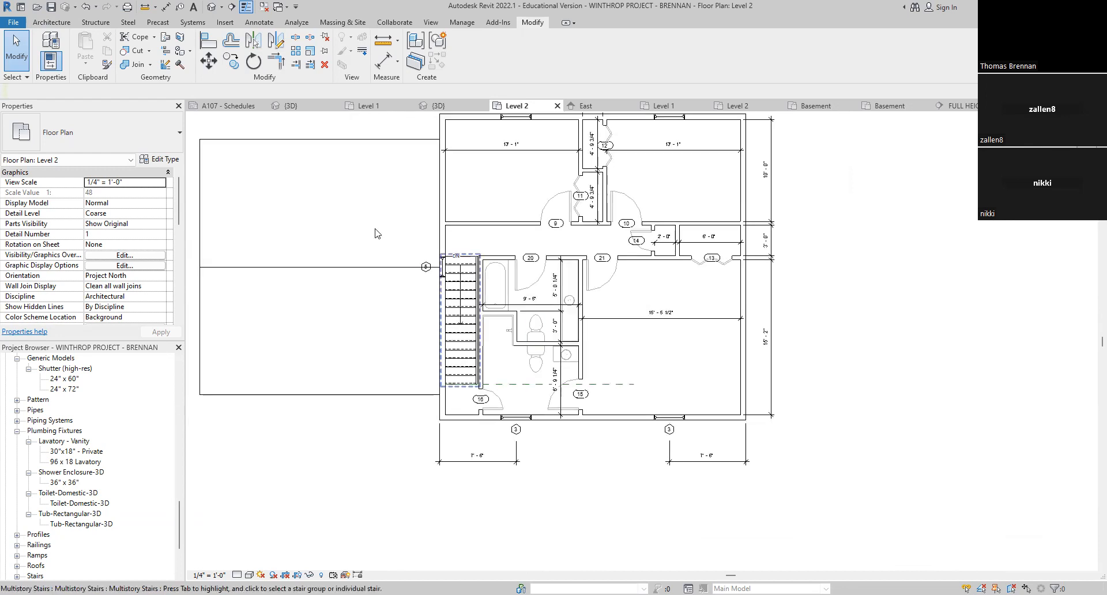
{"action": "left_click", "coordinate": [52, 8]}
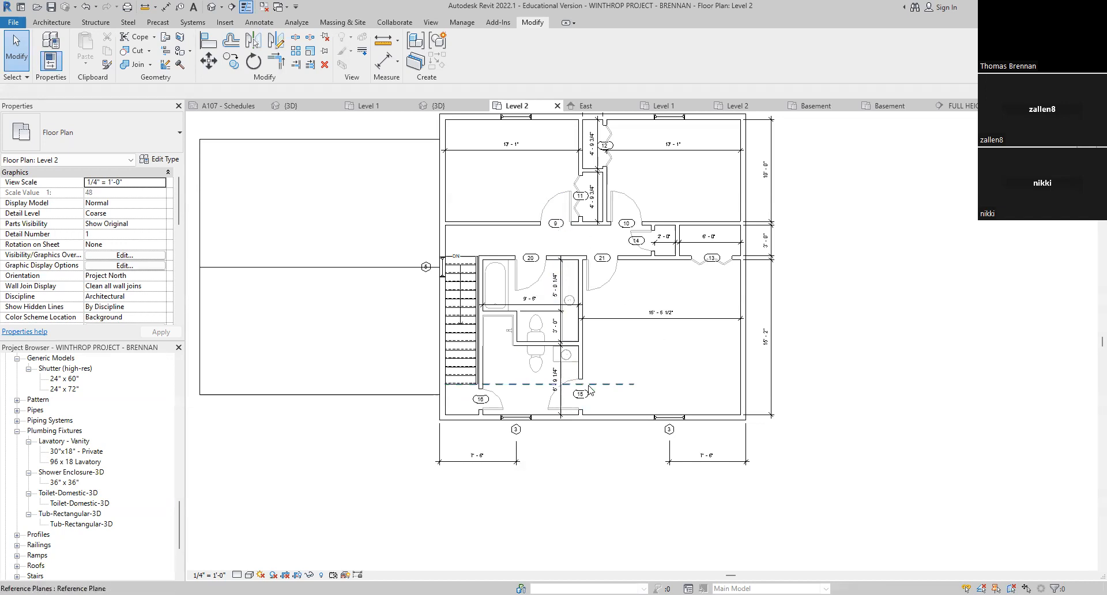
Step: Review the type properties of the linear dimension style used by the tub bathroom's vertical dimension
{"action": "scroll", "coordinate": [553, 304], "scroll_direction": "up", "scroll_amount": 2}
{"action": "scroll", "coordinate": [555, 306], "scroll_direction": "up", "scroll_amount": 1}
{"action": "scroll", "coordinate": [628, 308], "scroll_direction": "up", "scroll_amount": 1}
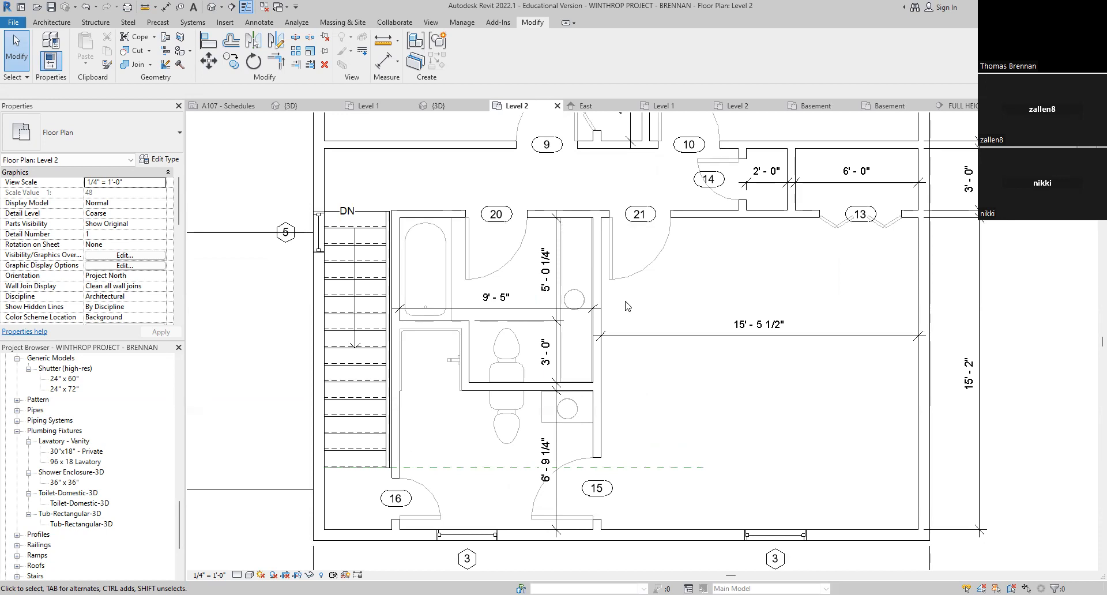
{"action": "left_click", "coordinate": [545, 275]}
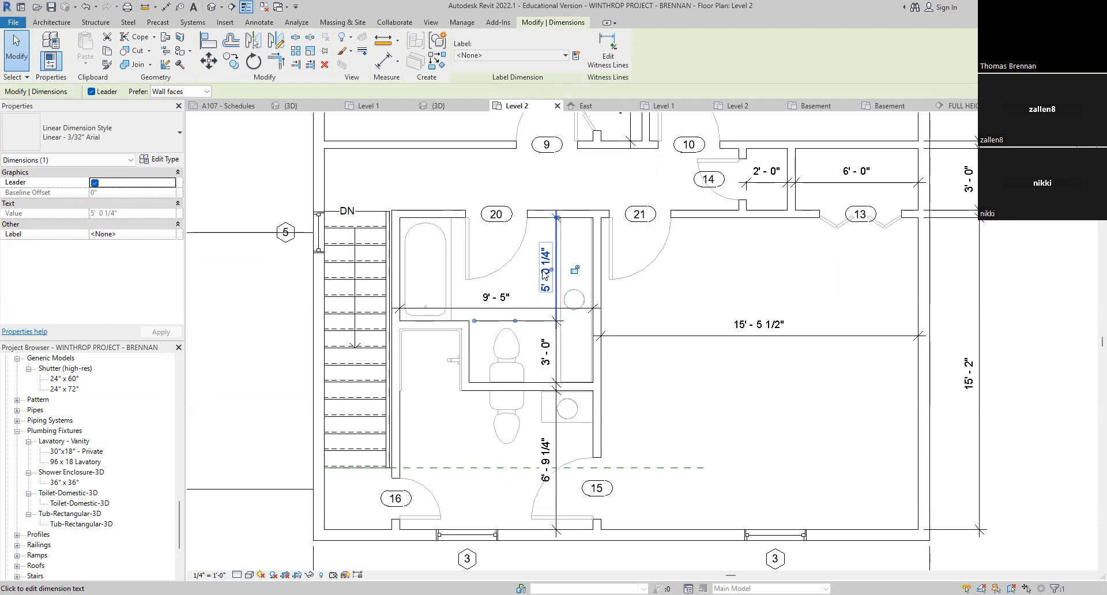
{"action": "right_click", "coordinate": [543, 275]}
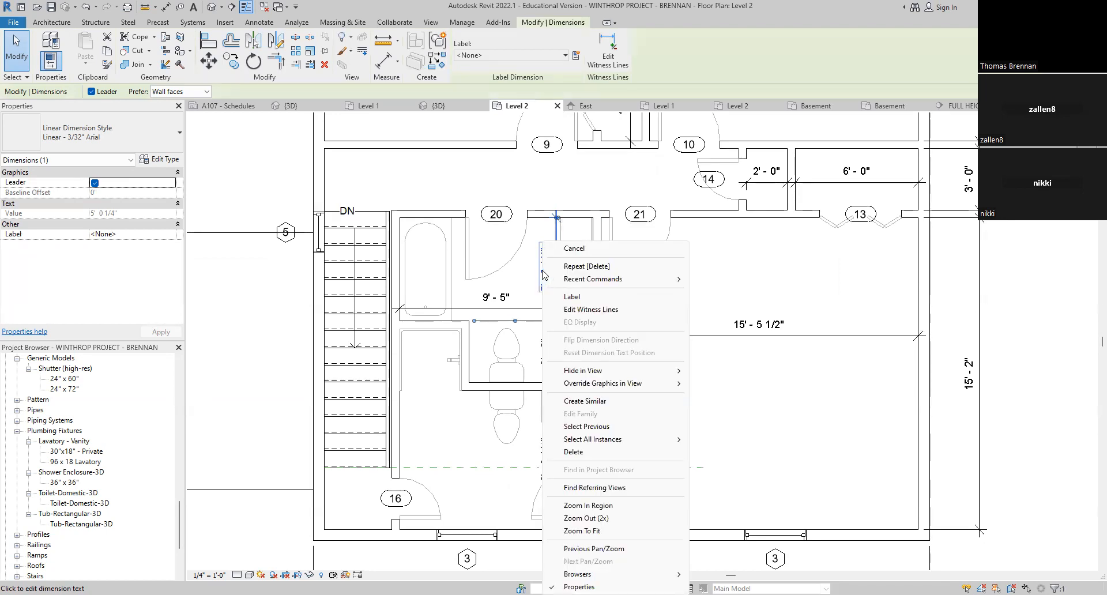
{"action": "left_click", "coordinate": [140, 213]}
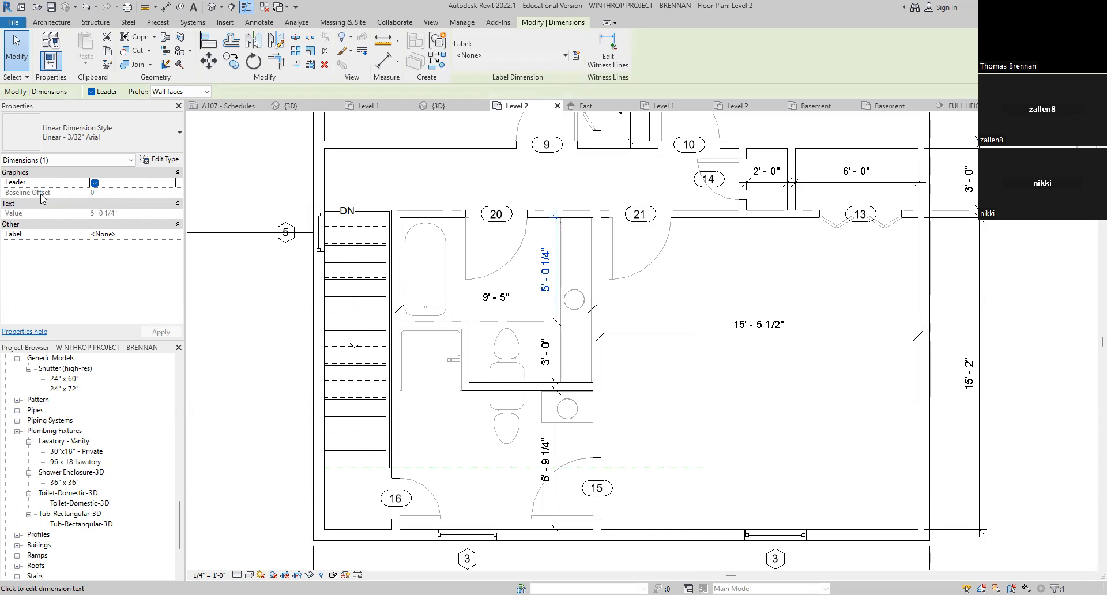
{"action": "left_click", "coordinate": [158, 159]}
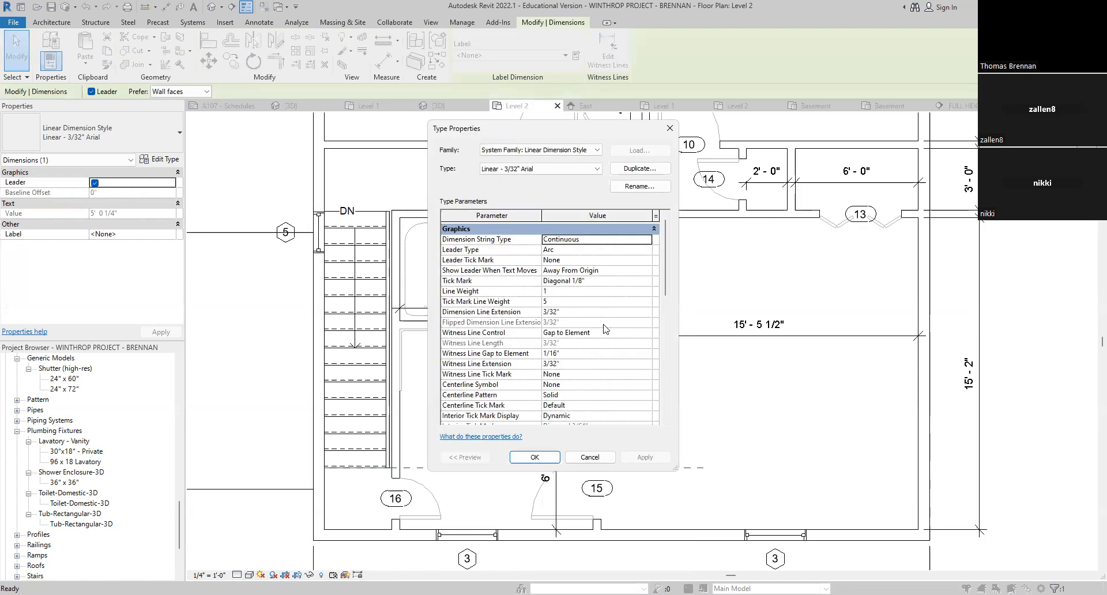
{"action": "scroll", "coordinate": [605, 328], "scroll_direction": "down", "scroll_amount": 1}
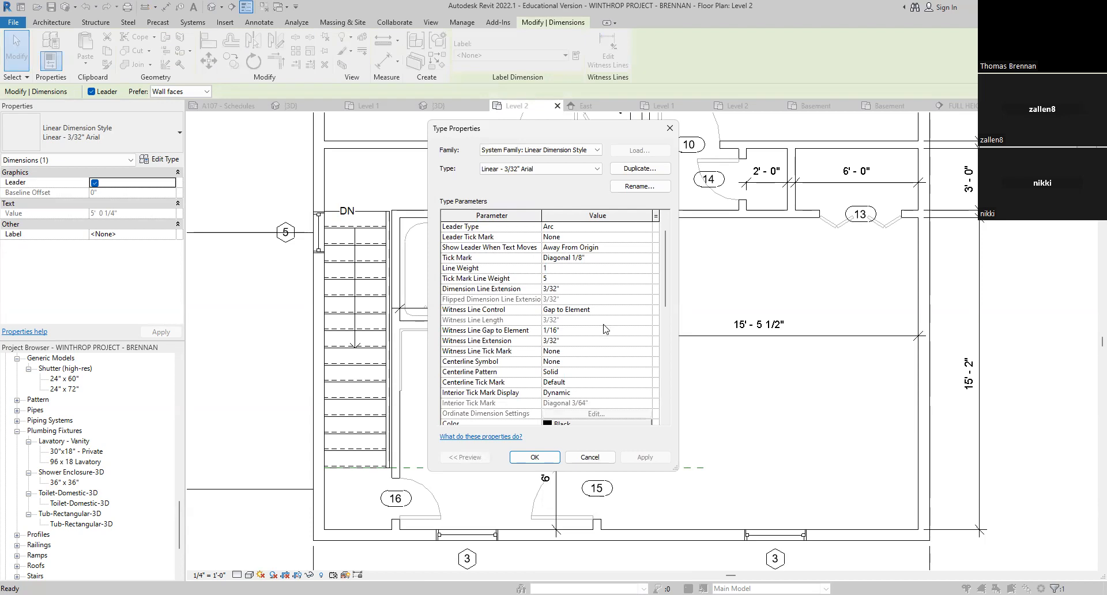
{"action": "scroll", "coordinate": [604, 329], "scroll_direction": "down", "scroll_amount": 6}
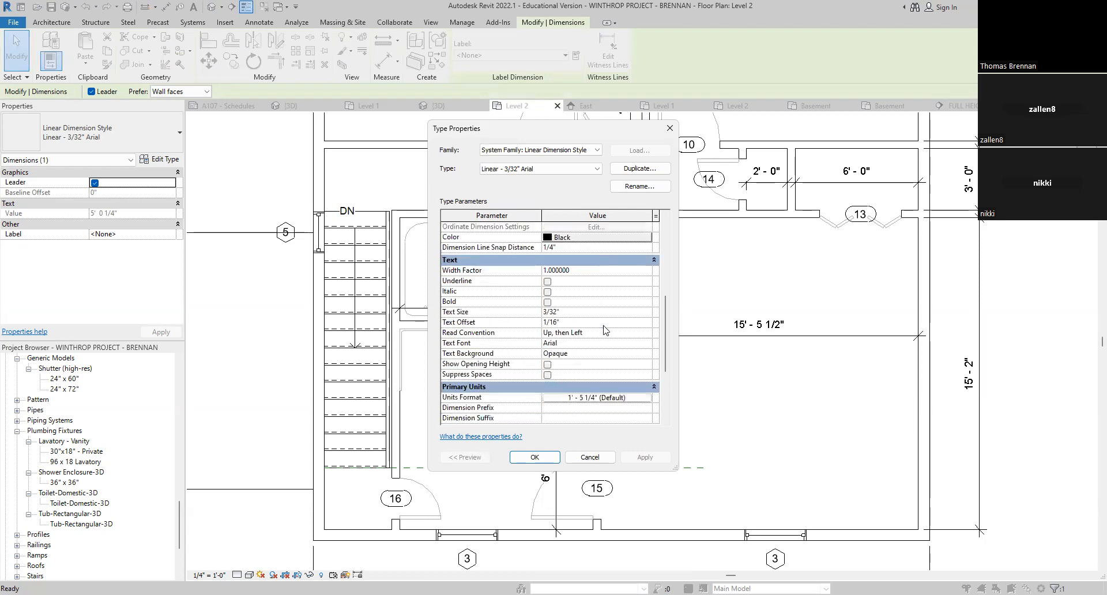
{"action": "scroll", "coordinate": [604, 330], "scroll_direction": "down", "scroll_amount": 1}
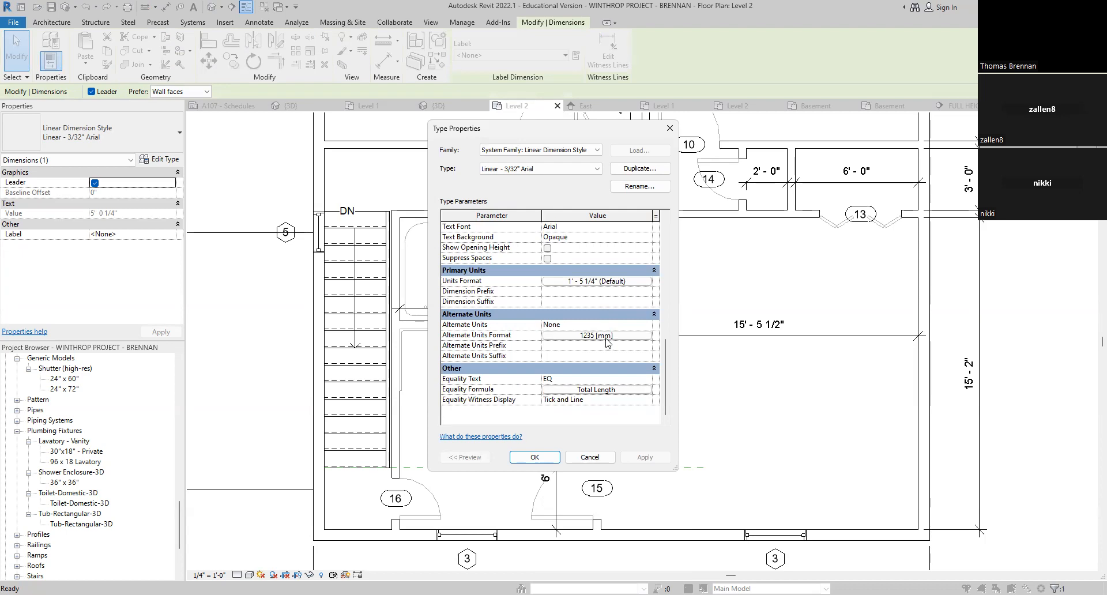
{"action": "scroll", "coordinate": [608, 336], "scroll_direction": "up", "scroll_amount": 2}
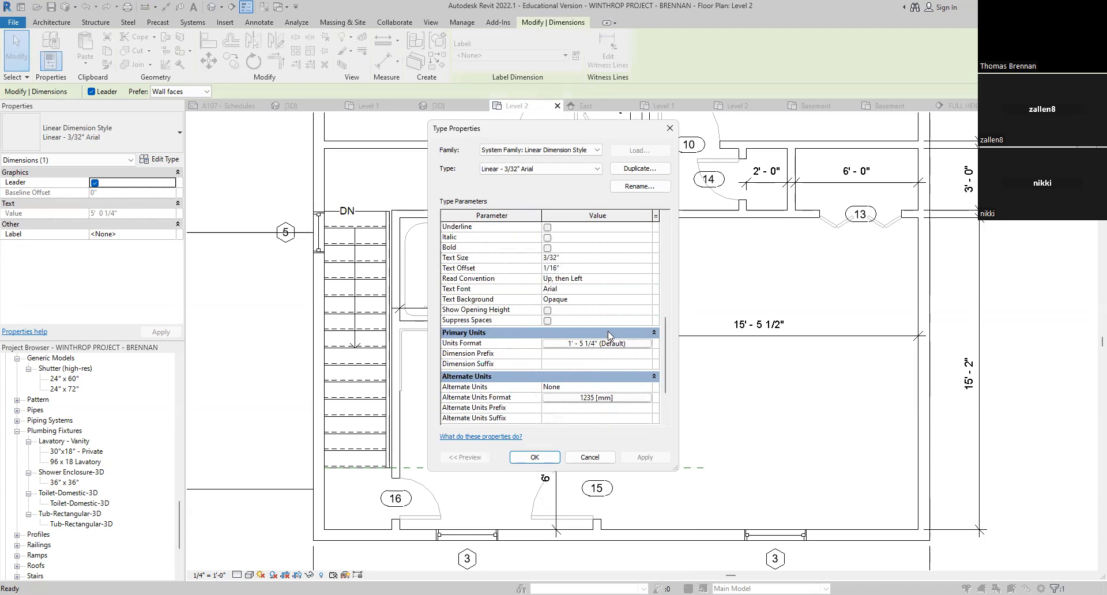
{"action": "scroll", "coordinate": [612, 332], "scroll_direction": "up", "scroll_amount": 6}
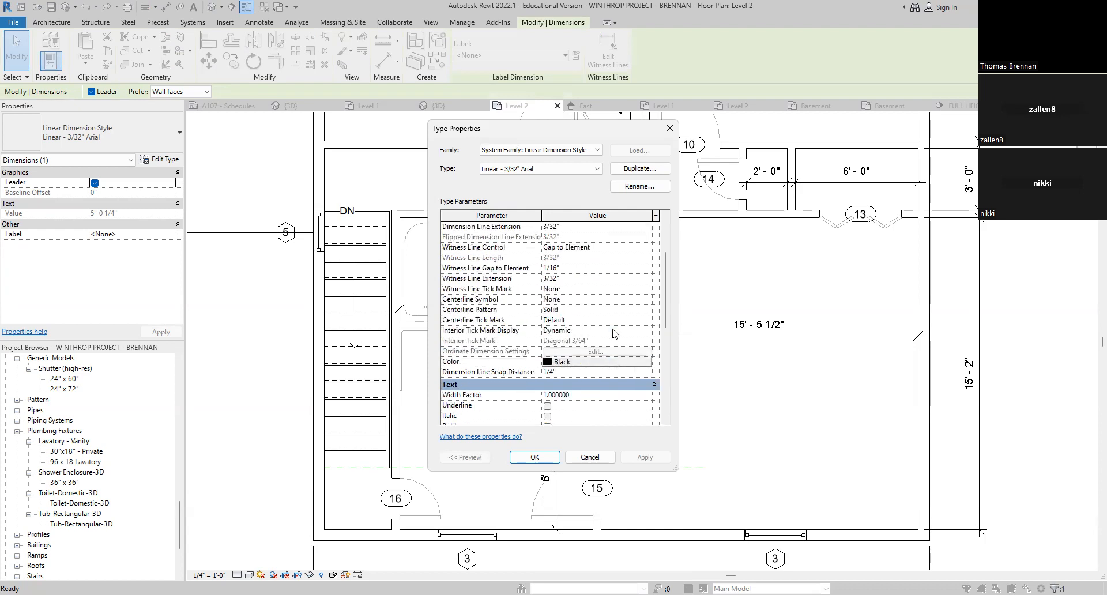
{"action": "scroll", "coordinate": [614, 332], "scroll_direction": "up", "scroll_amount": 3}
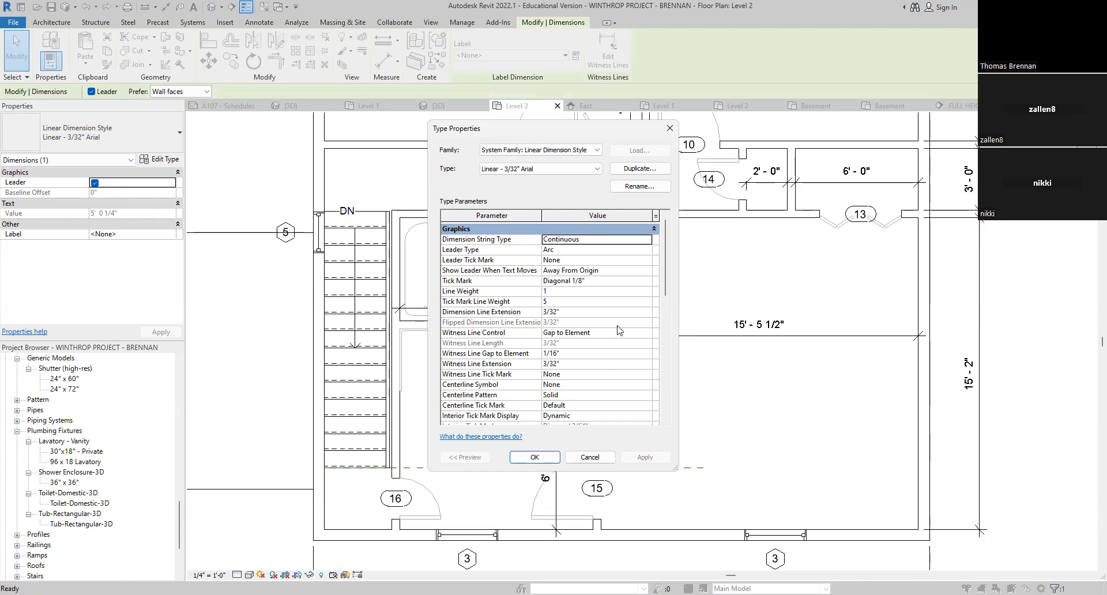
Step: Check the rounding in the linear dimension style's primary units format, leaving the style's settings unmodified
{"action": "scroll", "coordinate": [618, 330], "scroll_direction": "down", "scroll_amount": 2}
{"action": "scroll", "coordinate": [618, 329], "scroll_direction": "down", "scroll_amount": 3}
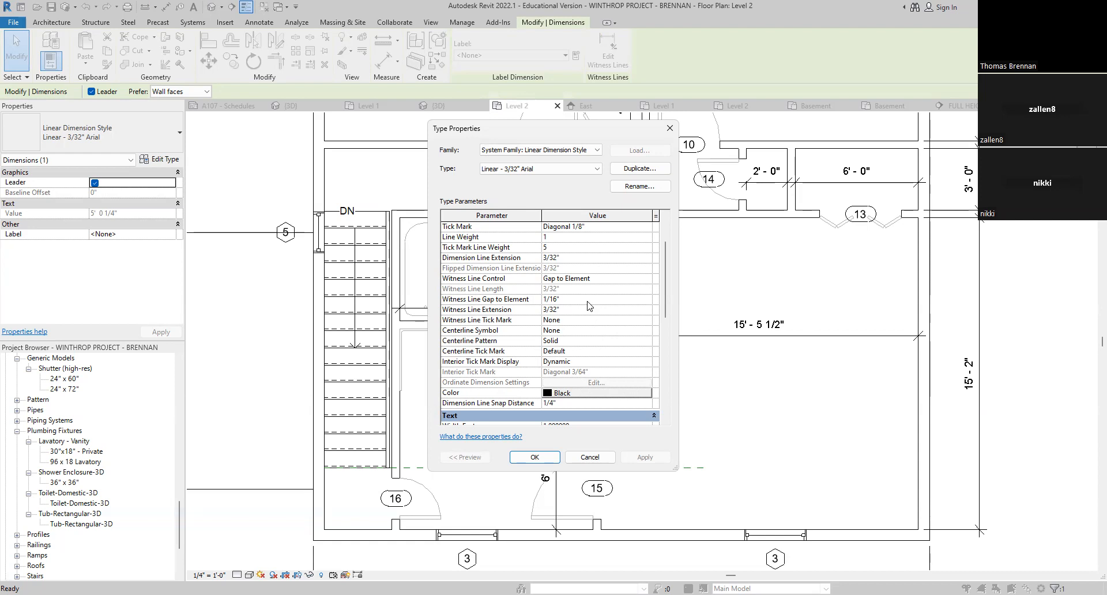
{"action": "scroll", "coordinate": [589, 306], "scroll_direction": "down", "scroll_amount": 1}
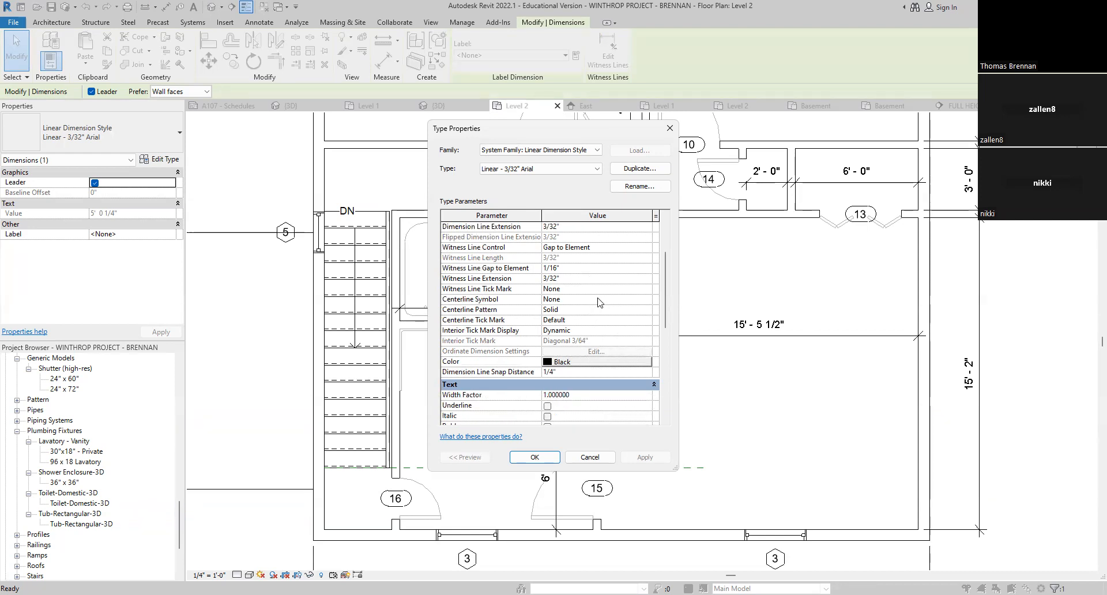
{"action": "scroll", "coordinate": [600, 302], "scroll_direction": "down", "scroll_amount": 2}
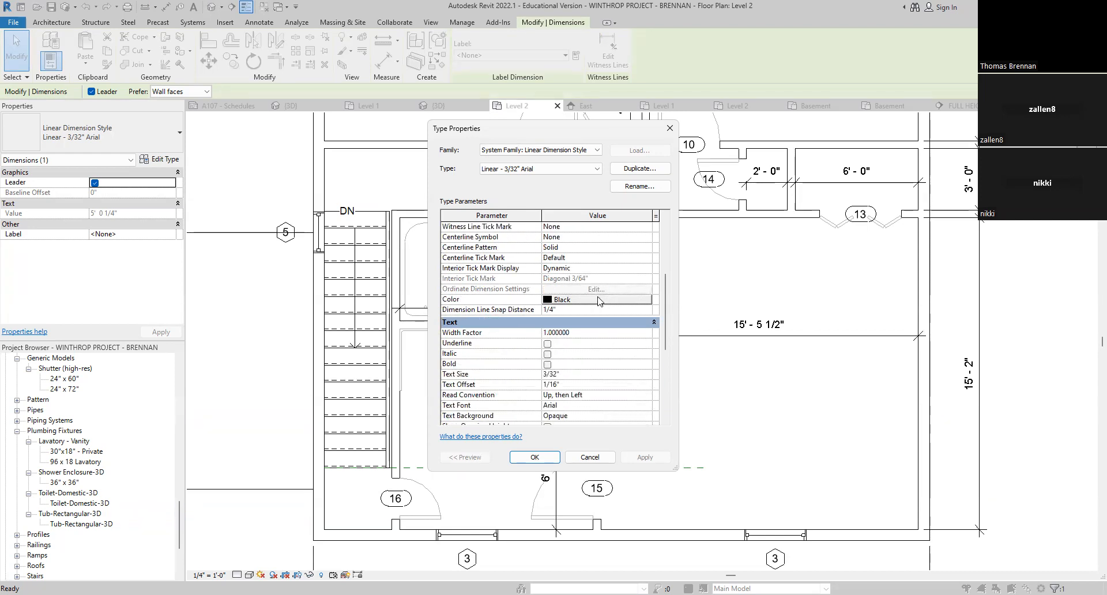
{"action": "scroll", "coordinate": [599, 300], "scroll_direction": "down", "scroll_amount": 2}
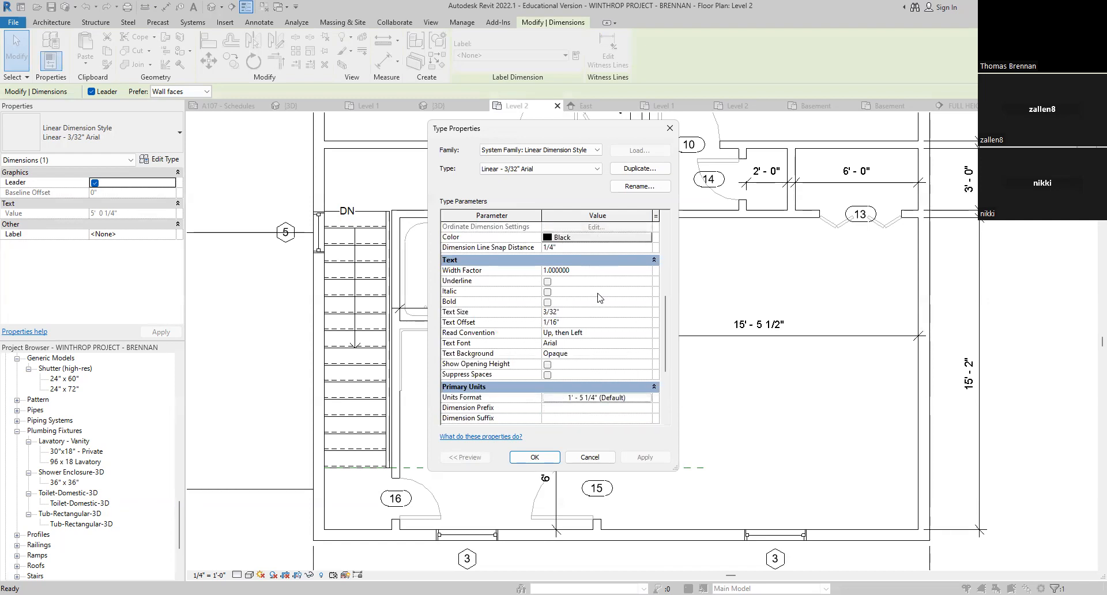
{"action": "scroll", "coordinate": [599, 298], "scroll_direction": "down", "scroll_amount": 4}
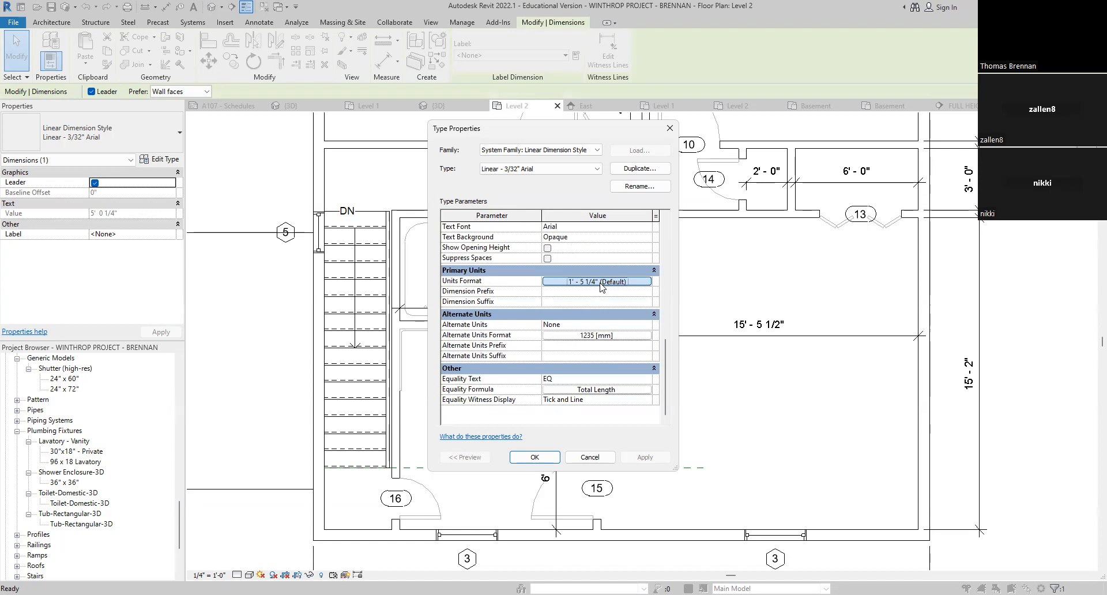
{"action": "left_click", "coordinate": [600, 281]}
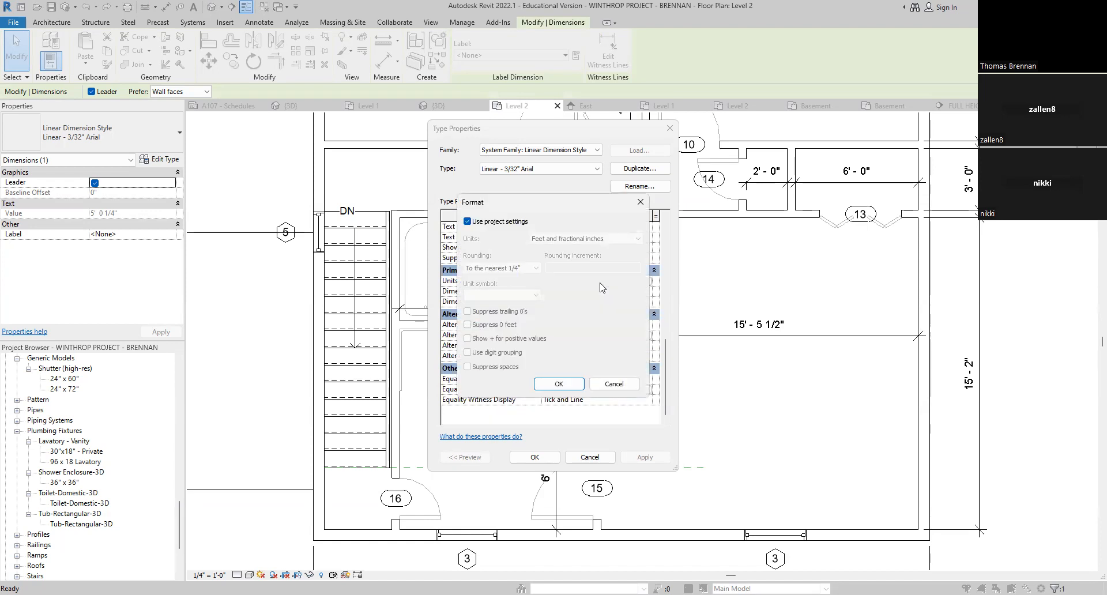
{"action": "left_click", "coordinate": [612, 384]}
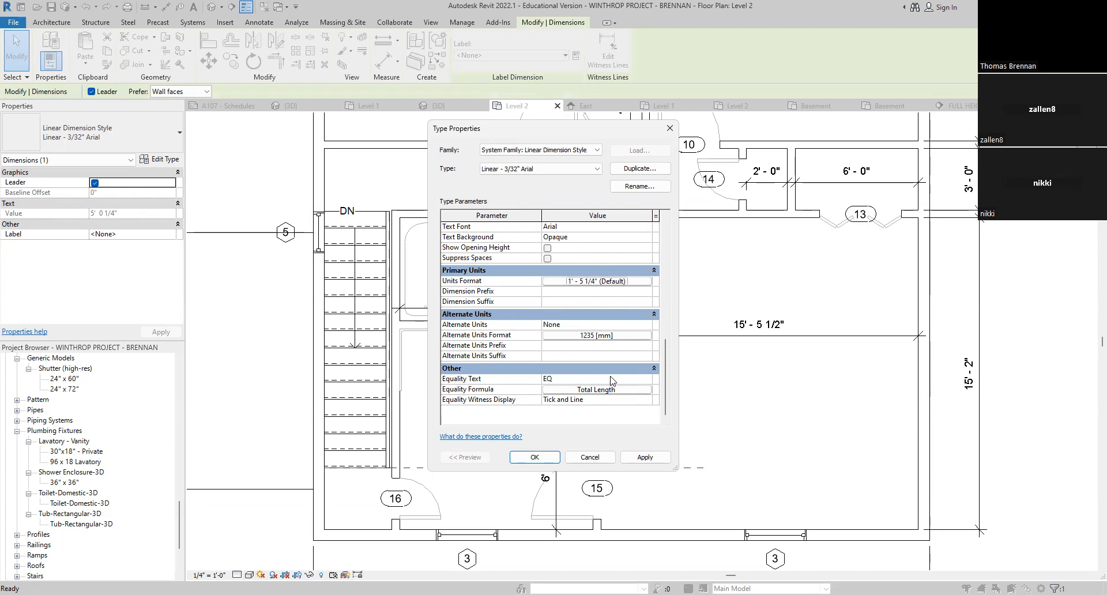
{"action": "left_click", "coordinate": [589, 456]}
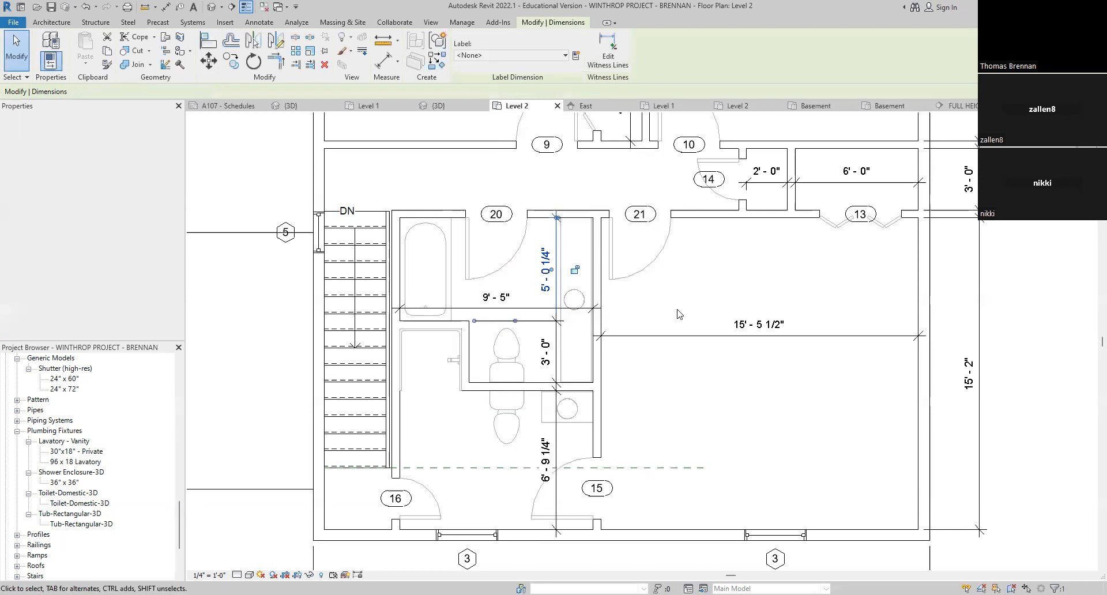
{"action": "scroll", "coordinate": [678, 314], "scroll_direction": "down", "scroll_amount": 5}
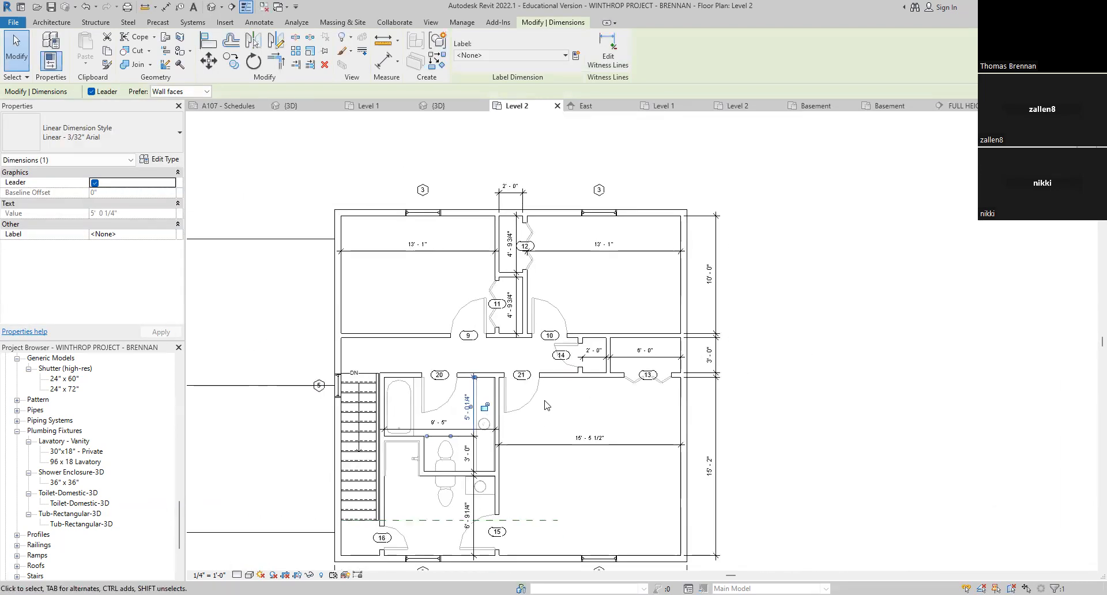
{"action": "left_click", "coordinate": [490, 378]}
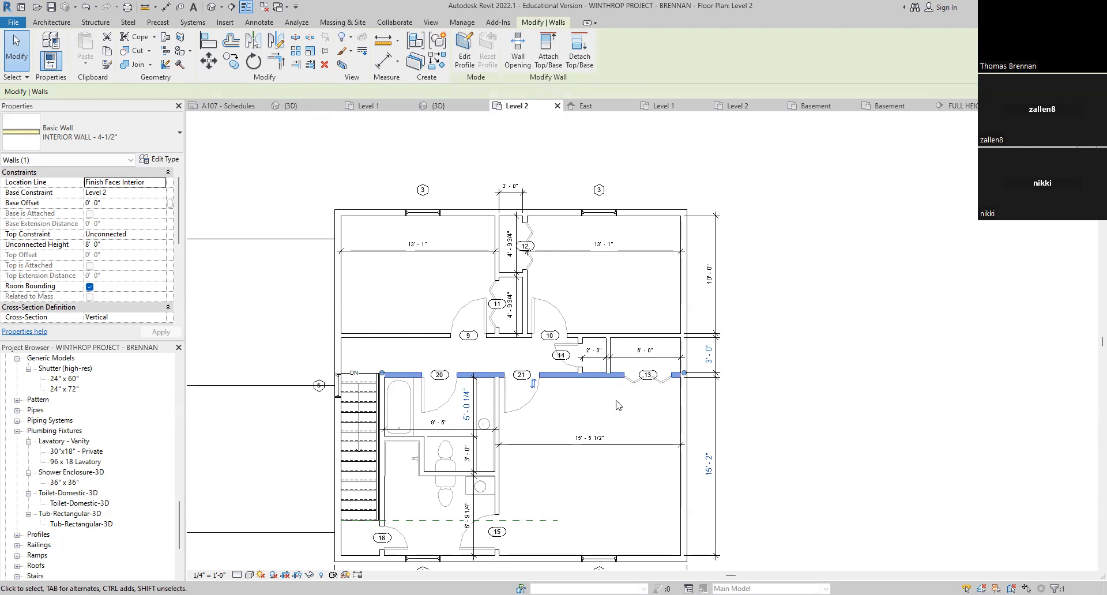
{"action": "left_click", "coordinate": [709, 355]}
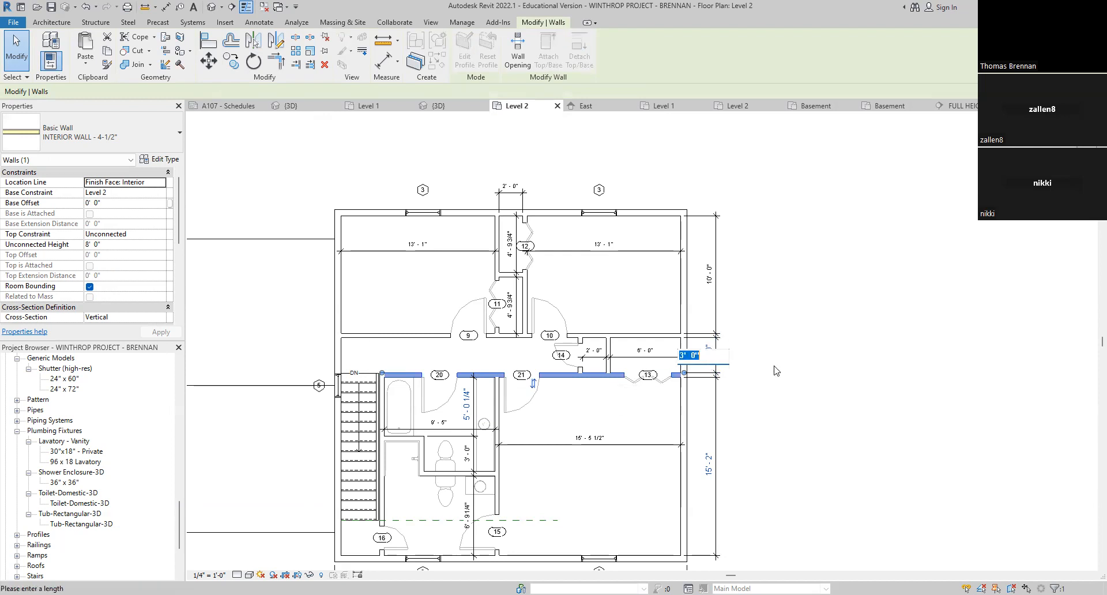
{"action": "key", "text": "Escape"}
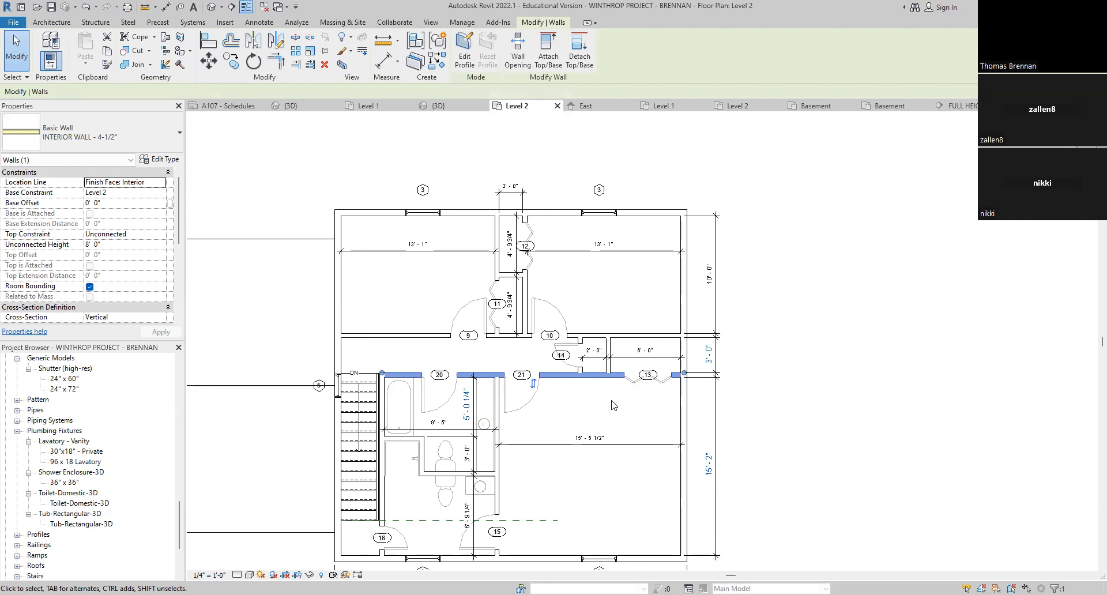
{"action": "key", "text": "Escape"}
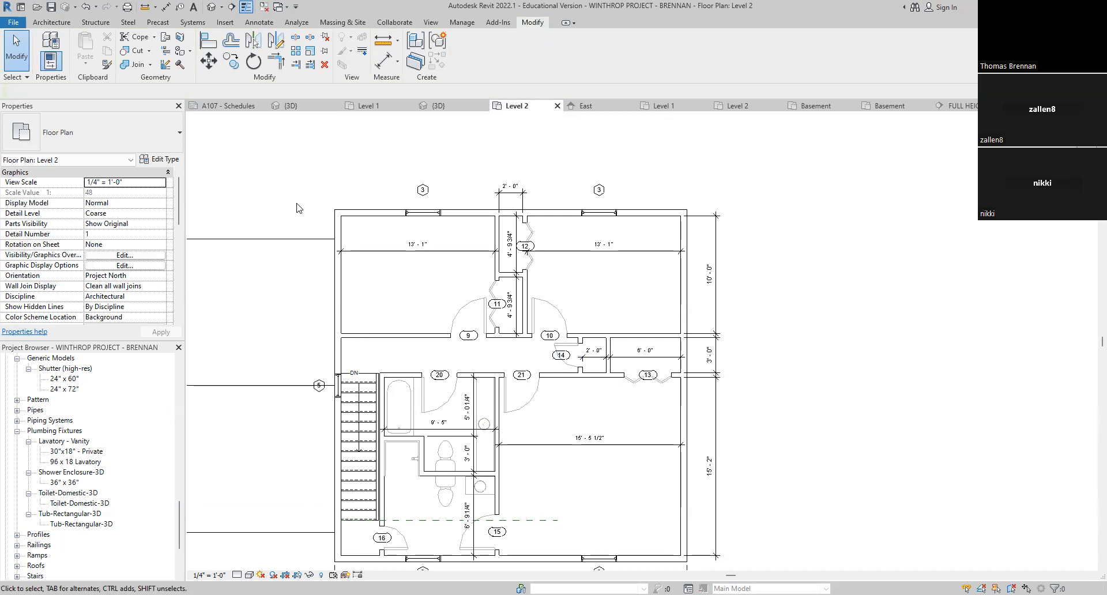
Step: Set the project's length units to round to the nearest 1/8"
{"action": "key", "text": "u"}
{"action": "key", "text": "n"}
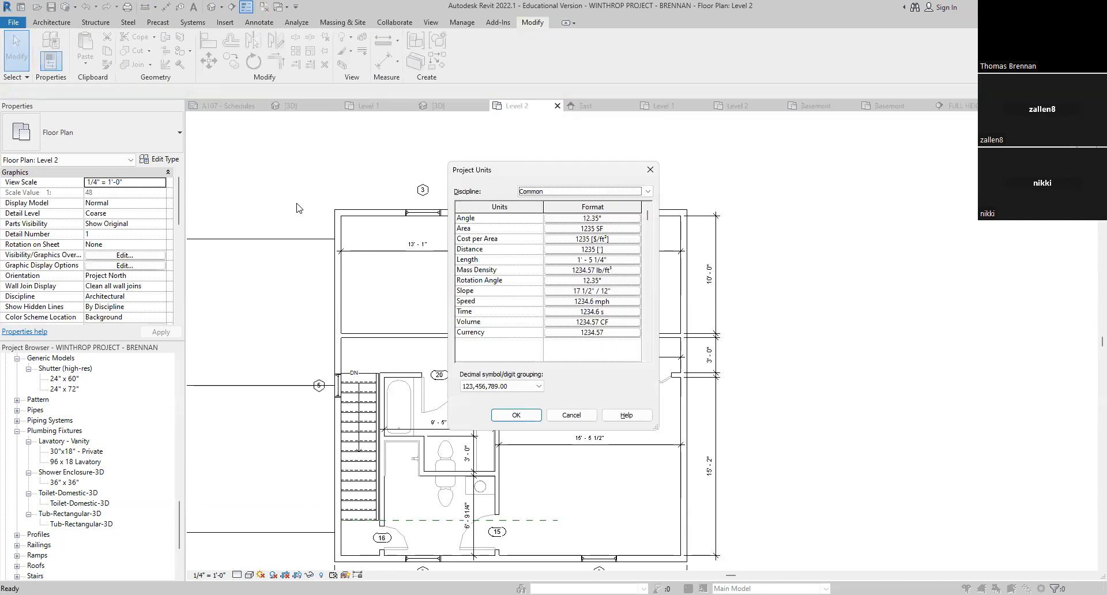
{"action": "left_click", "coordinate": [565, 260]}
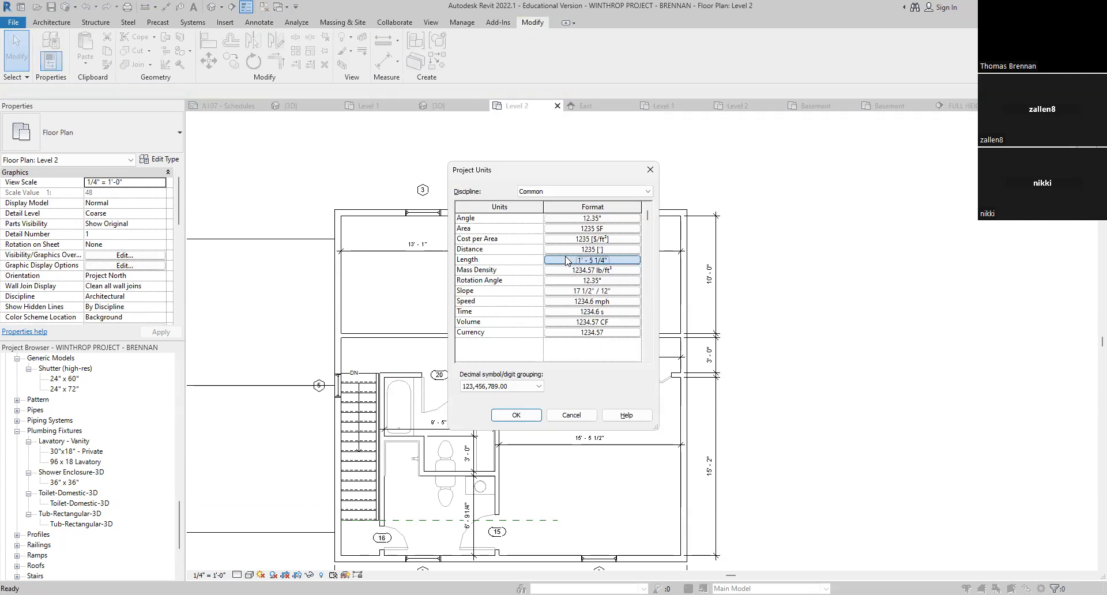
{"action": "left_click", "coordinate": [538, 269]}
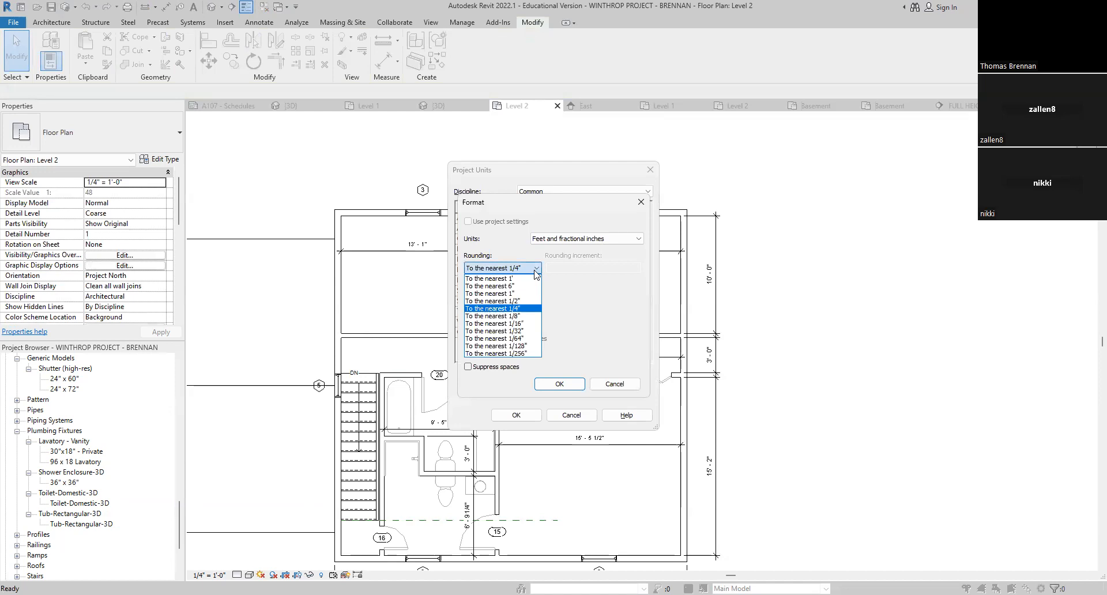
{"action": "left_click", "coordinate": [535, 290]}
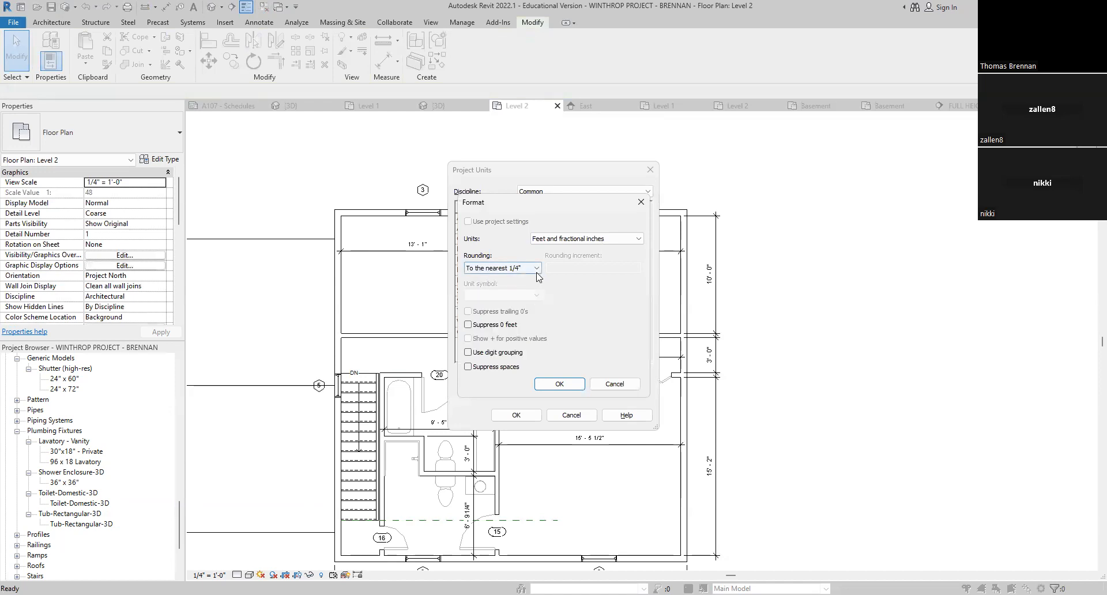
{"action": "left_click", "coordinate": [533, 268]}
{"action": "left_click", "coordinate": [531, 317]}
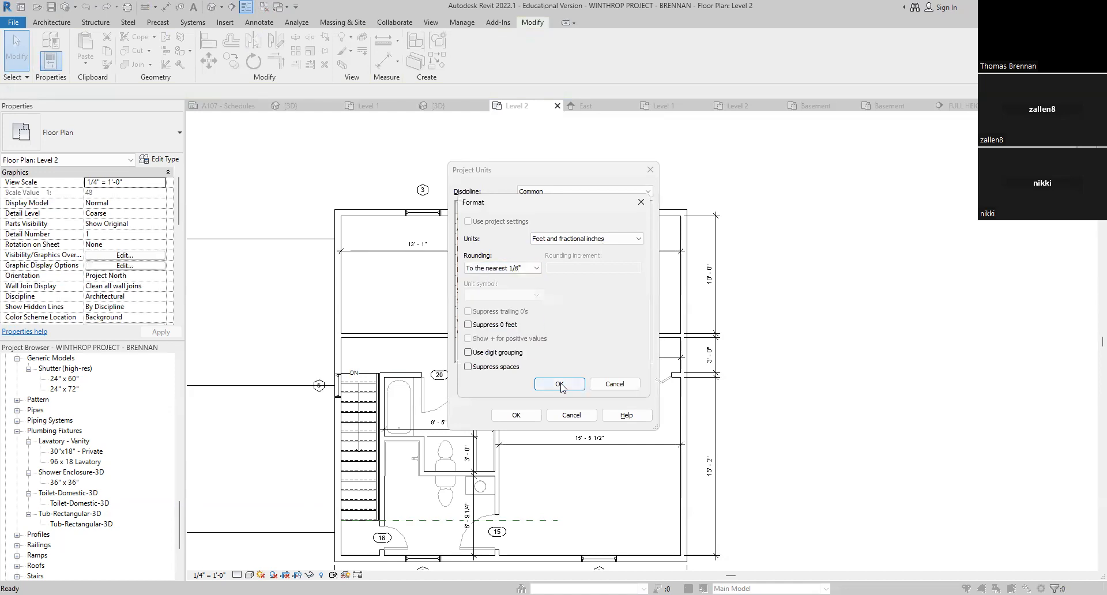
{"action": "left_click", "coordinate": [560, 384]}
{"action": "left_click", "coordinate": [517, 415]}
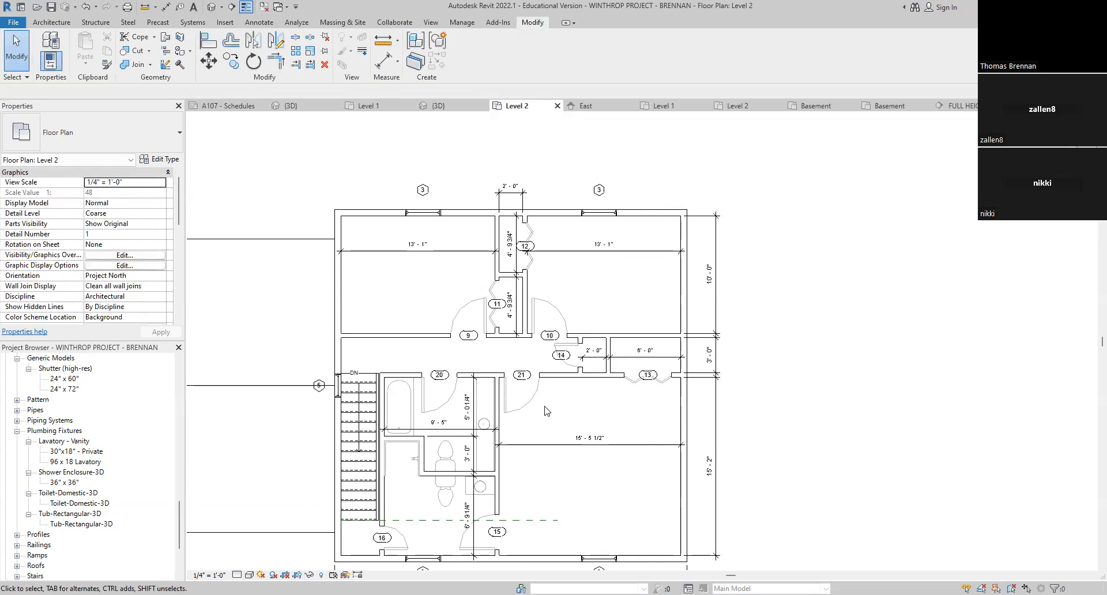
Step: Set the hallway width to 3' by editing the dimension that positions the wall between the hallway and bathrooms
{"action": "left_click", "coordinate": [485, 374]}
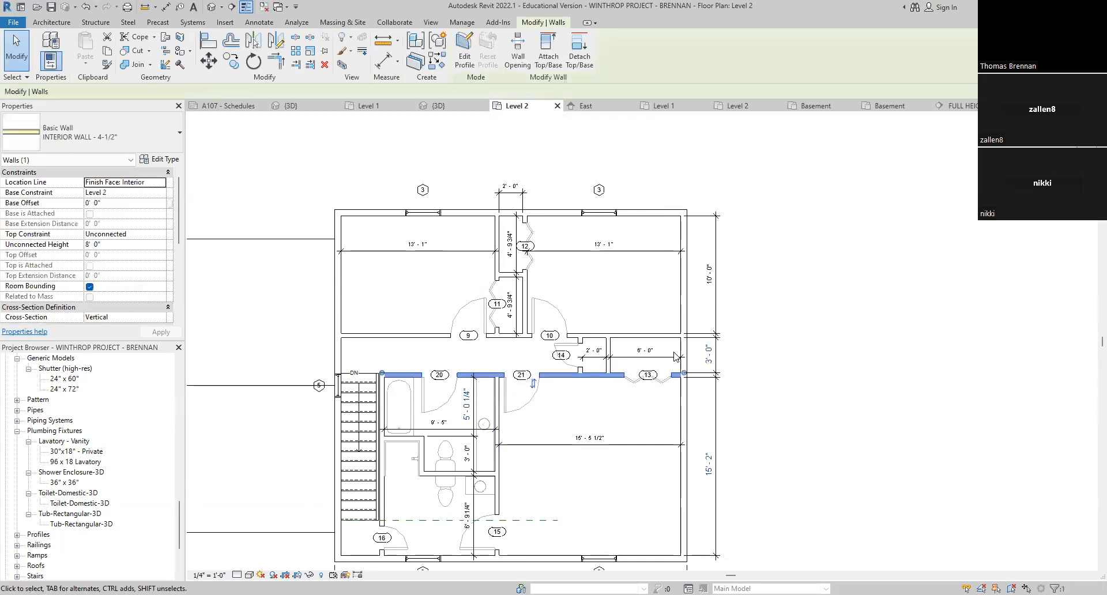
{"action": "left_click", "coordinate": [708, 354]}
{"action": "type", "text": "3"}
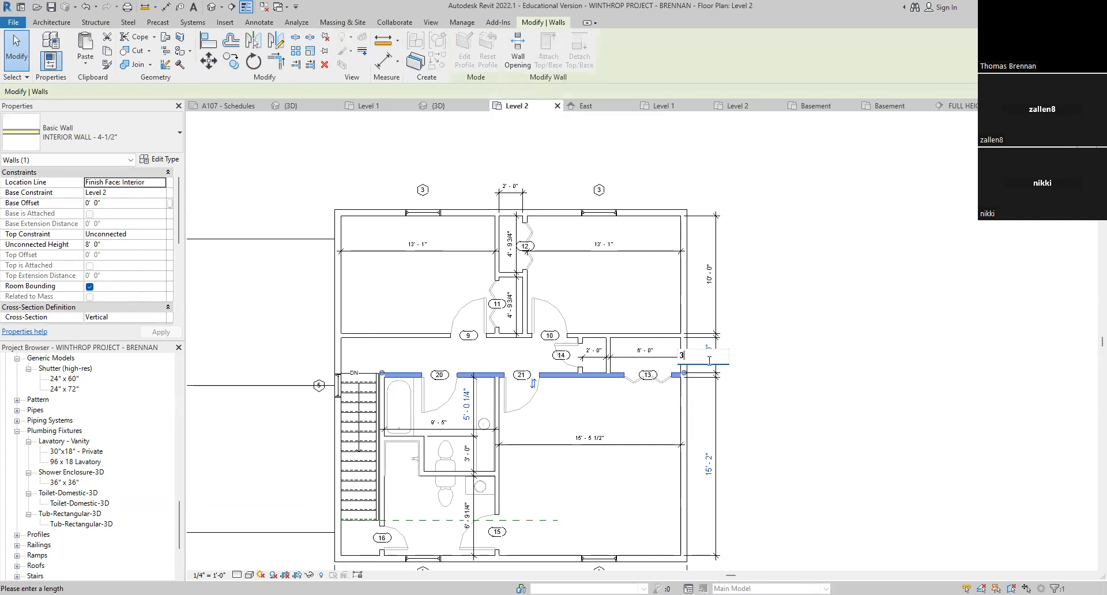
{"action": "key", "text": "Return"}
{"action": "left_click", "coordinate": [815, 327]}
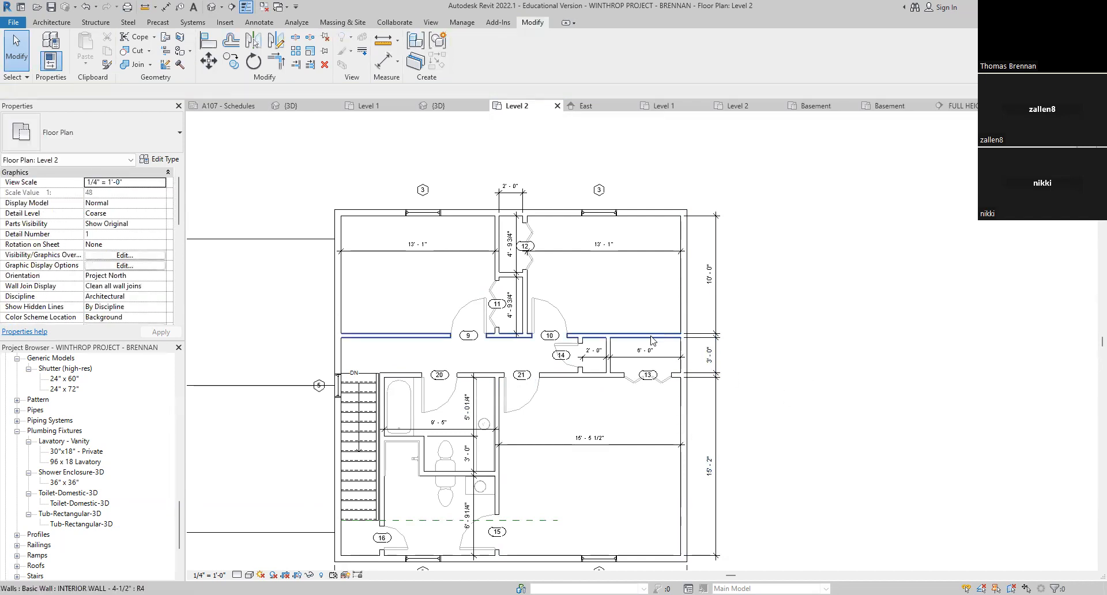
Step: Check the hallway's width dimension from the walls on both sides of the hallway, keeping its value
{"action": "left_click", "coordinate": [628, 334]}
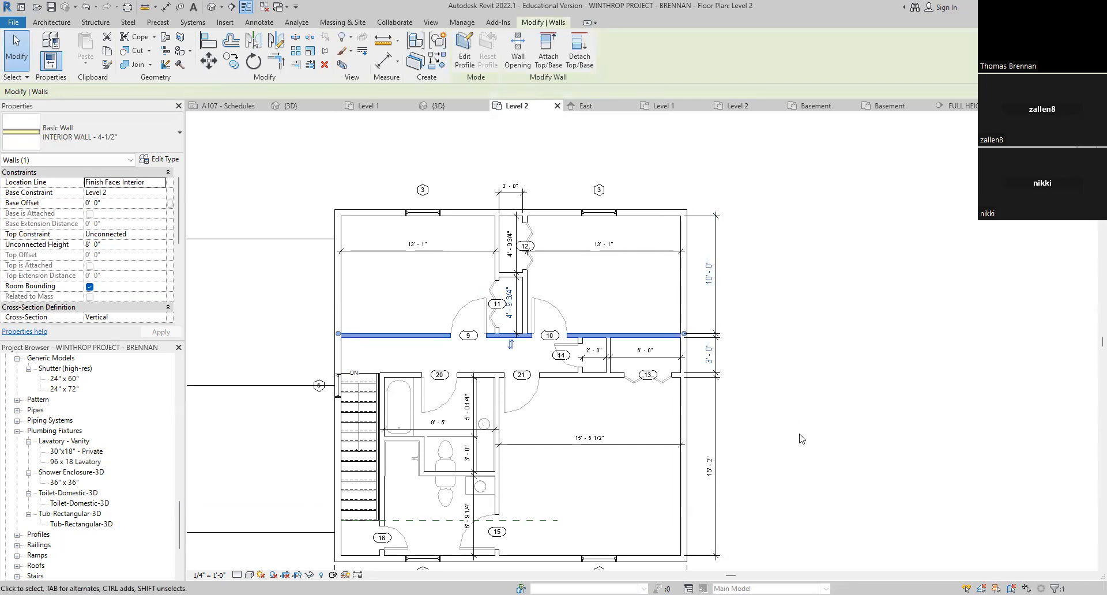
{"action": "left_click", "coordinate": [603, 375]}
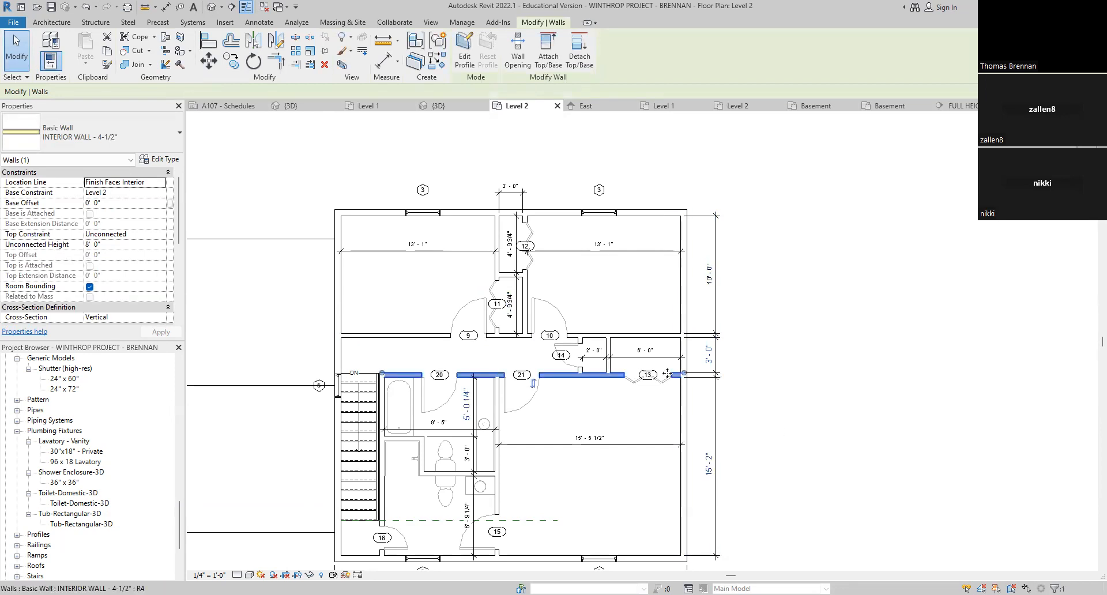
{"action": "left_click", "coordinate": [710, 358]}
{"action": "key", "text": "Return"}
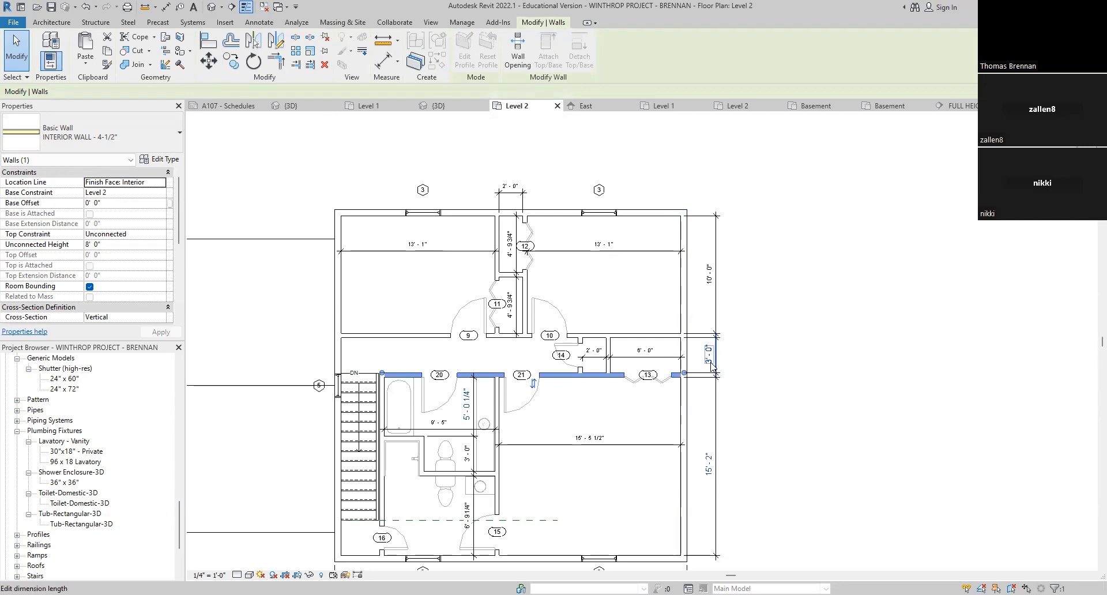
{"action": "left_click", "coordinate": [783, 440]}
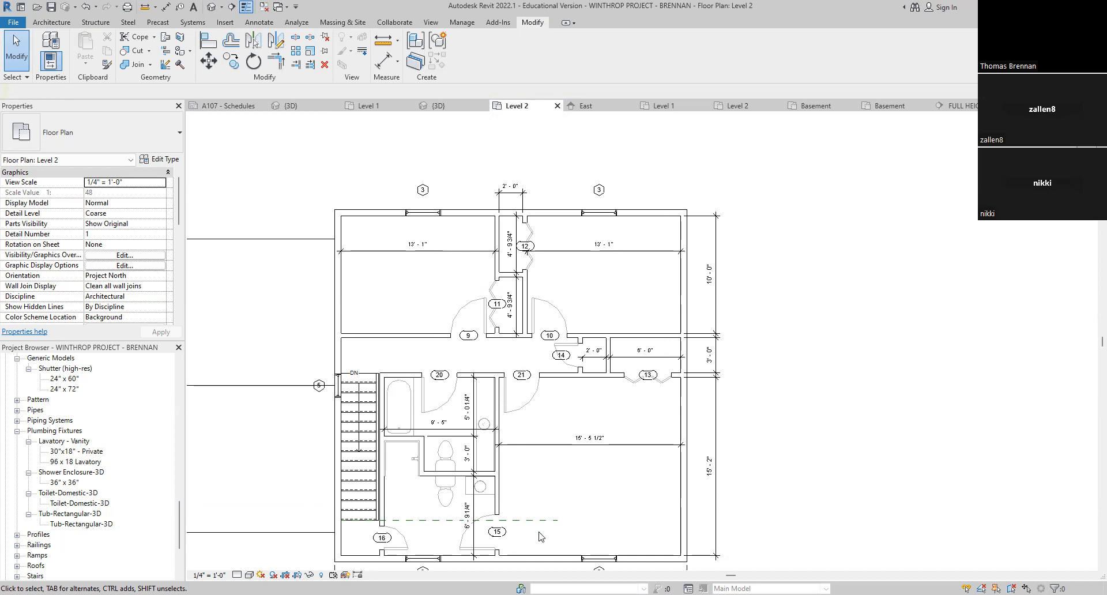
Step: Check the exact length of the lower bathroom's vertical dimension at the wall behind the toilets, without editing it
{"action": "middle_click_drag", "start_coordinate": [548, 512], "coordinate": [555, 433]}
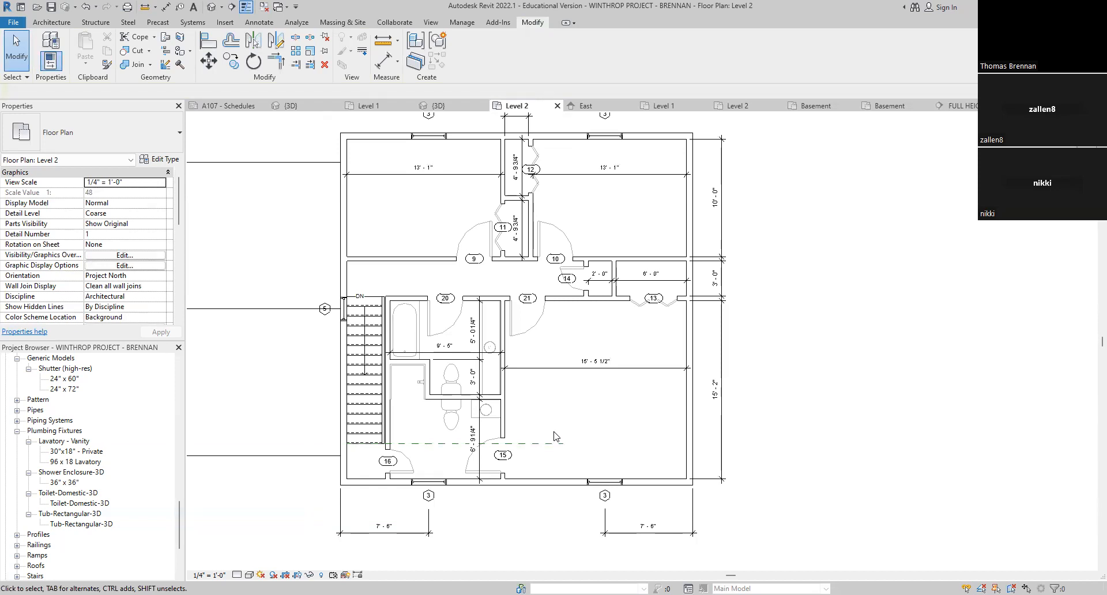
{"action": "scroll", "coordinate": [462, 312], "scroll_direction": "up", "scroll_amount": 5}
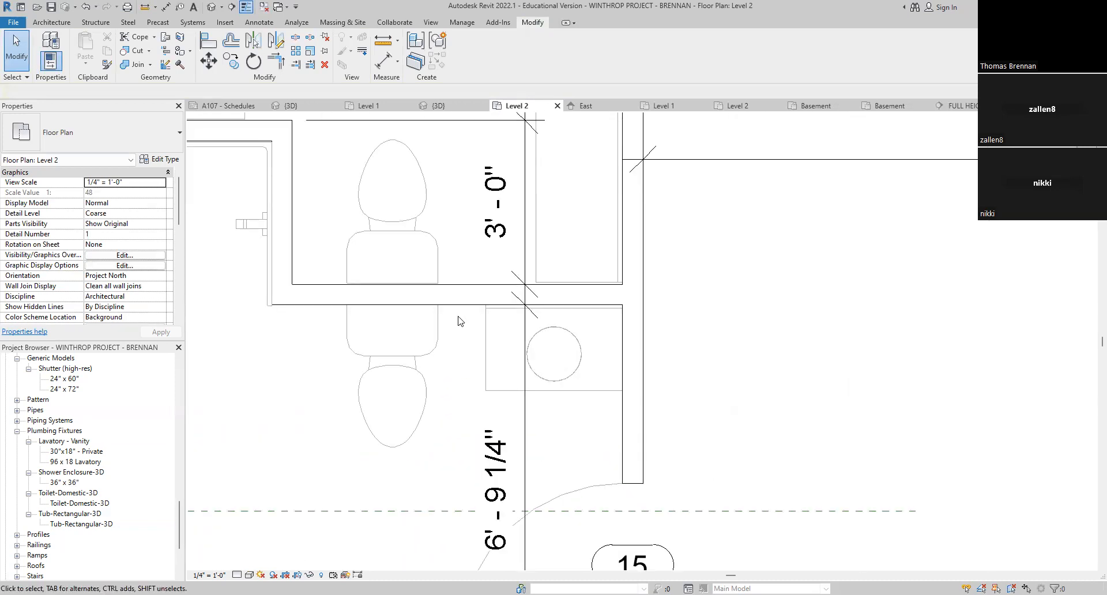
{"action": "left_click", "coordinate": [461, 306]}
{"action": "scroll", "coordinate": [586, 411], "scroll_direction": "down", "scroll_amount": 3}
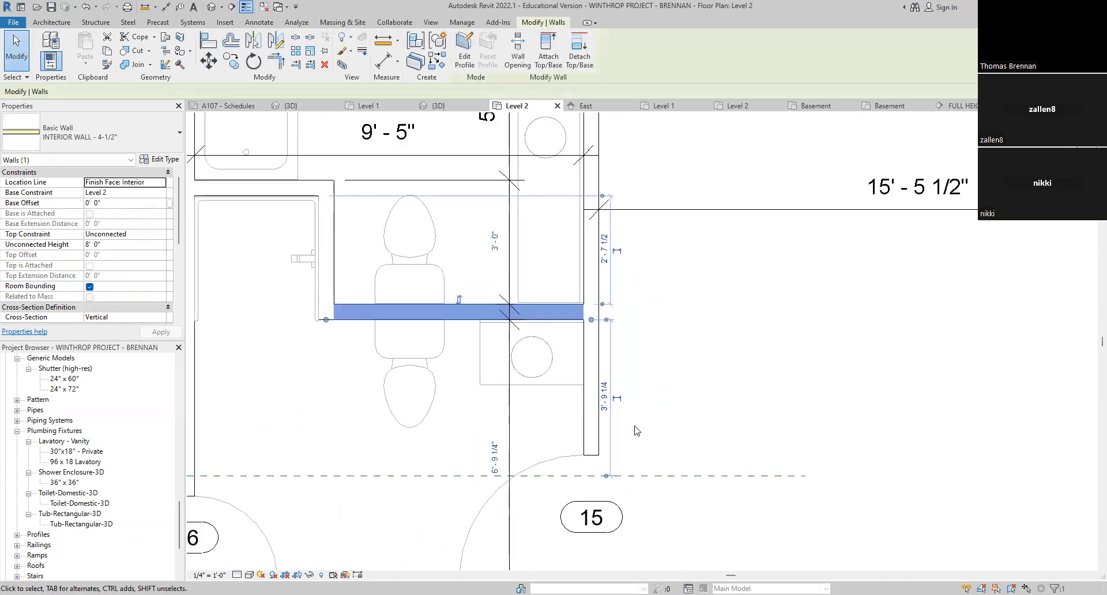
{"action": "middle_click_drag", "start_coordinate": [643, 430], "coordinate": [640, 383]}
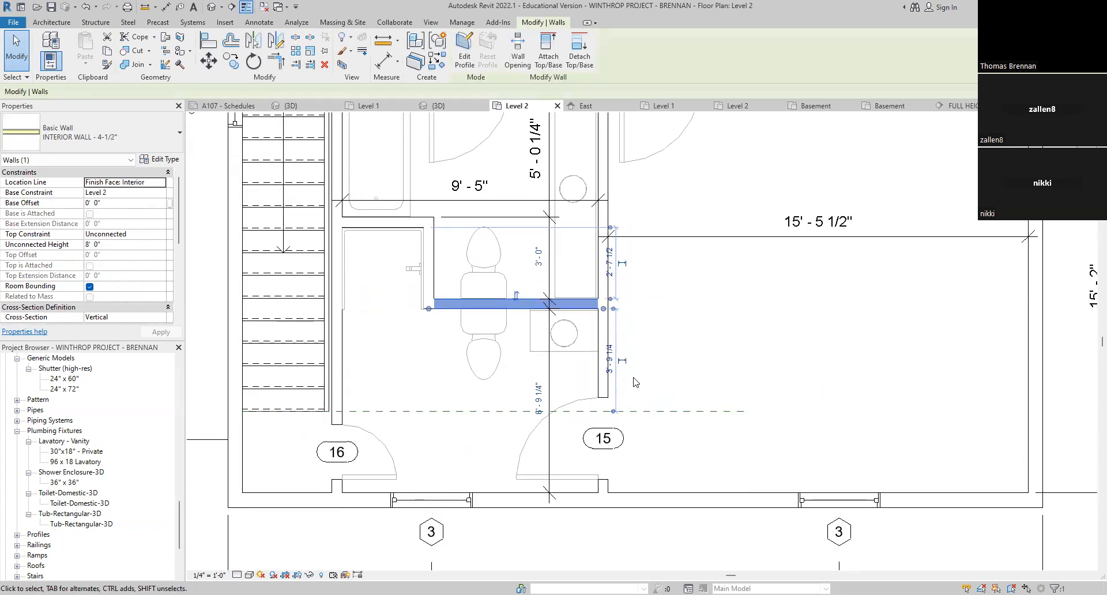
{"action": "left_click", "coordinate": [543, 402]}
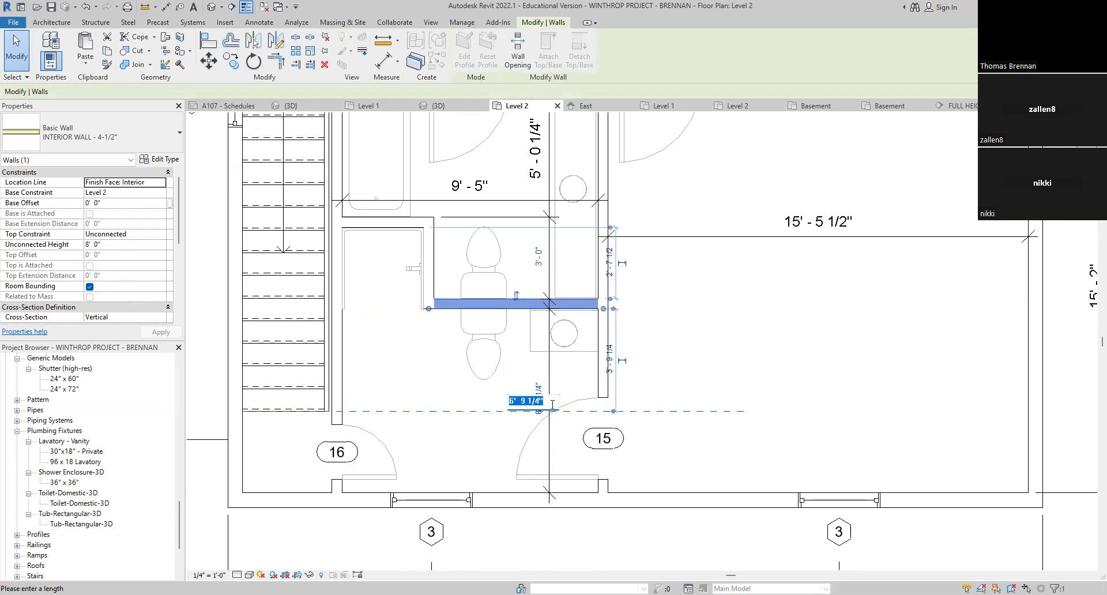
{"action": "key", "text": "Escape"}
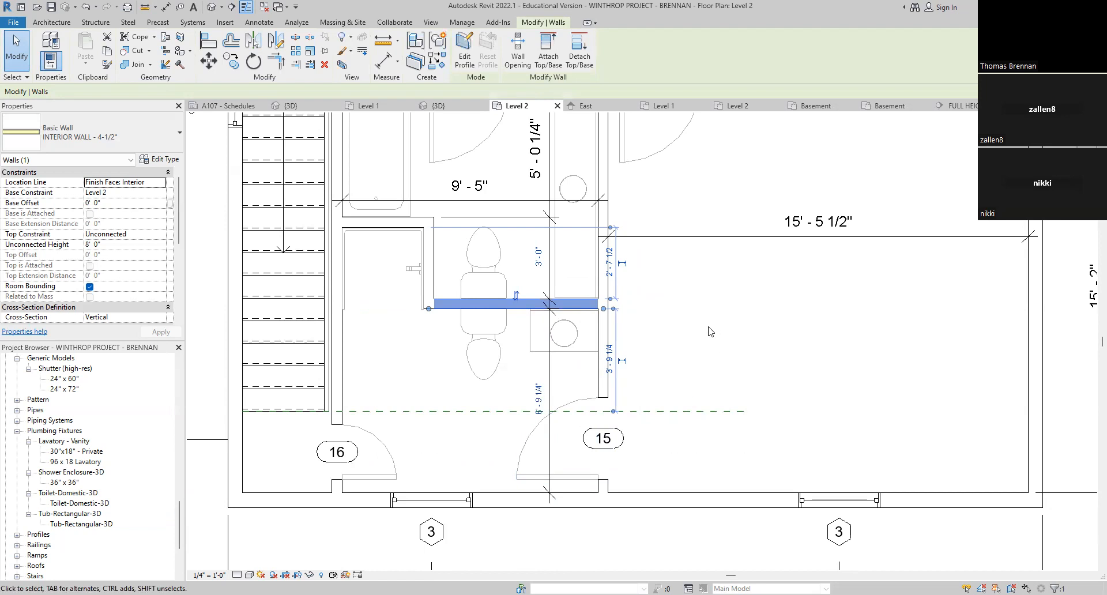
{"action": "left_click", "coordinate": [709, 331]}
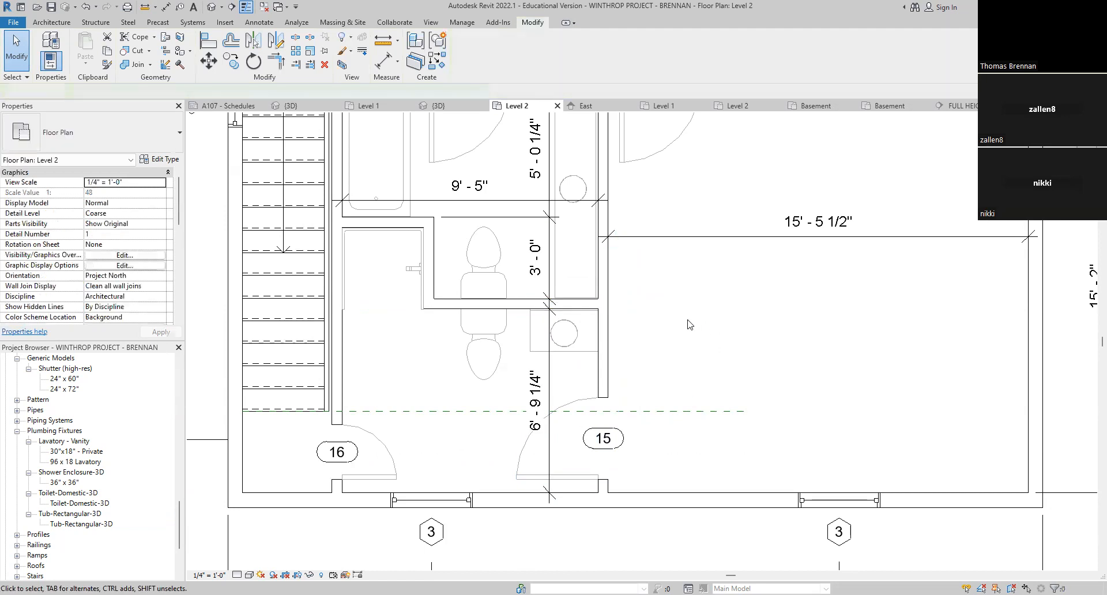
Step: Inspect the short wall below the tub and the references of the tub bathroom's vertical dimension
{"action": "left_click", "coordinate": [419, 225]}
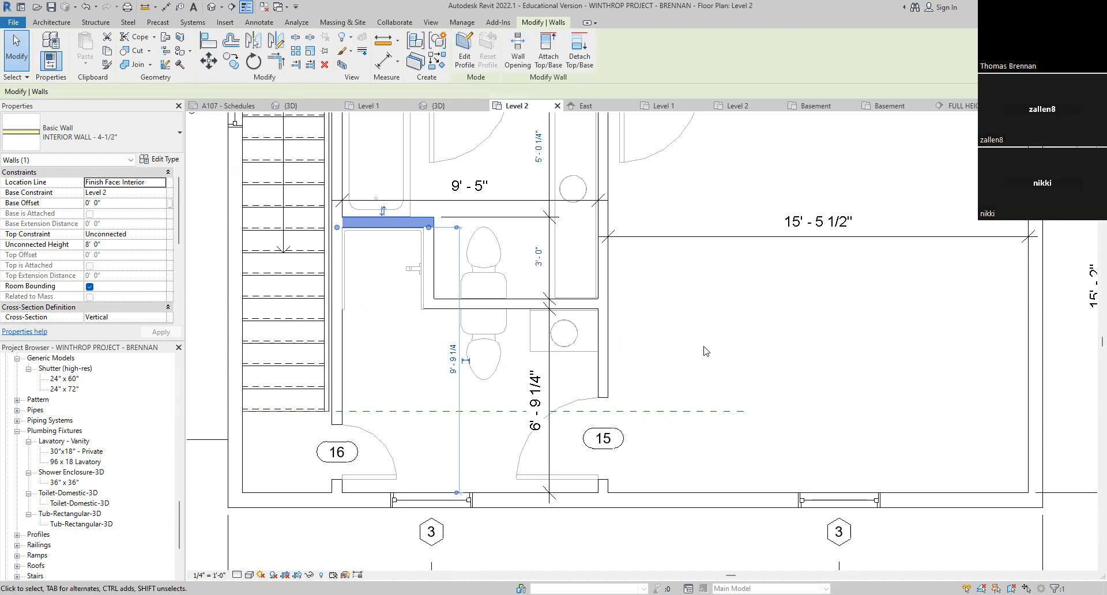
{"action": "left_click", "coordinate": [538, 256]}
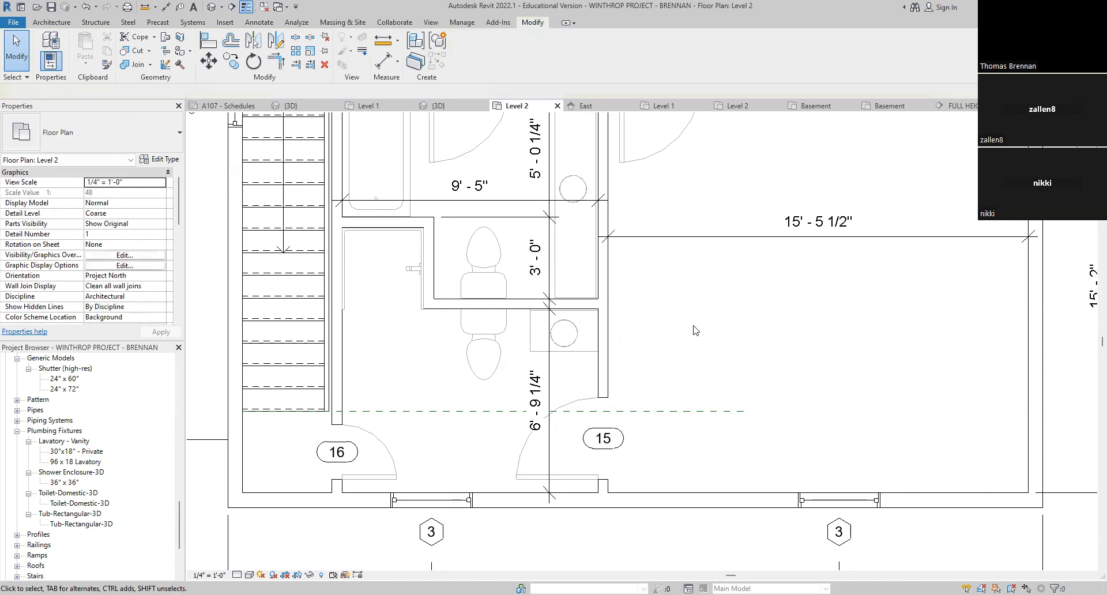
{"action": "left_click", "coordinate": [538, 146]}
{"action": "scroll", "coordinate": [692, 329], "scroll_direction": "down", "scroll_amount": 2}
{"action": "middle_click_drag", "start_coordinate": [694, 339], "coordinate": [689, 369]}
{"action": "scroll", "coordinate": [582, 230], "scroll_direction": "up", "scroll_amount": 5}
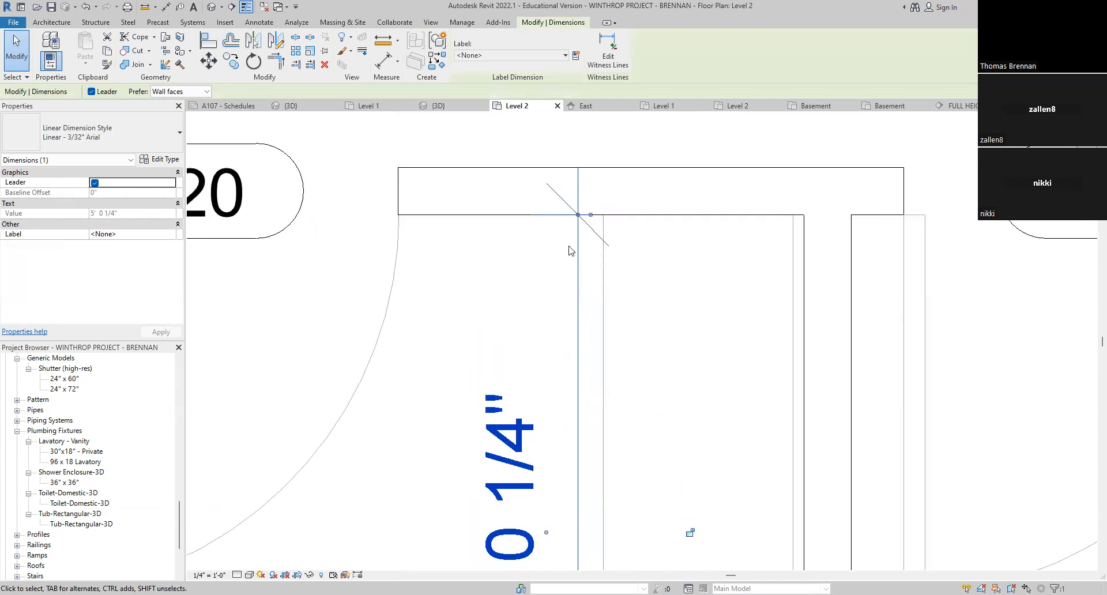
{"action": "scroll", "coordinate": [562, 252], "scroll_direction": "down", "scroll_amount": 4}
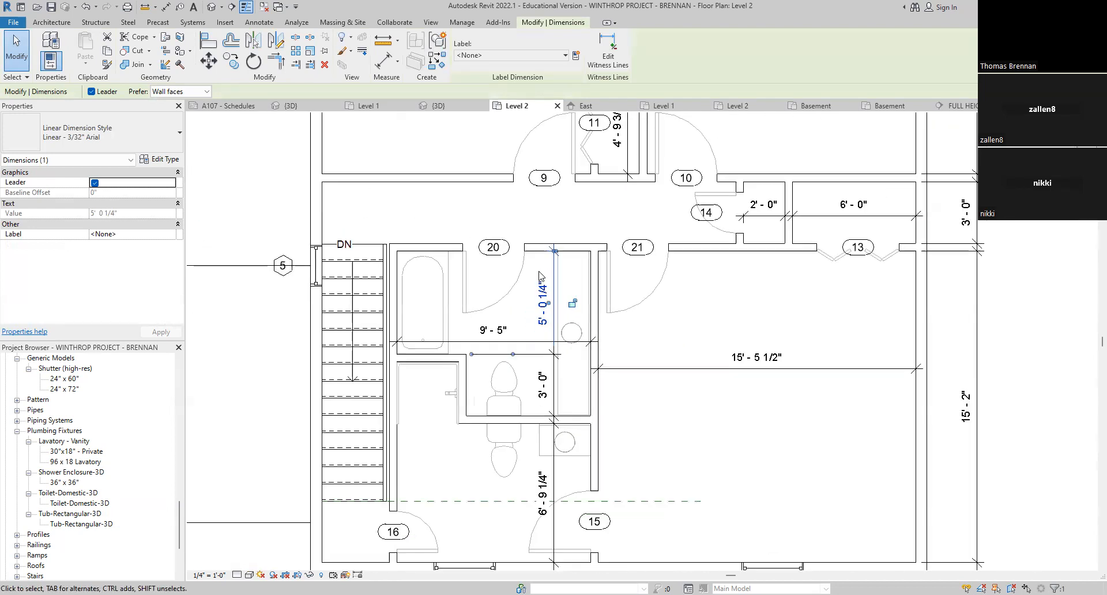
{"action": "scroll", "coordinate": [542, 268], "scroll_direction": "down", "scroll_amount": 2}
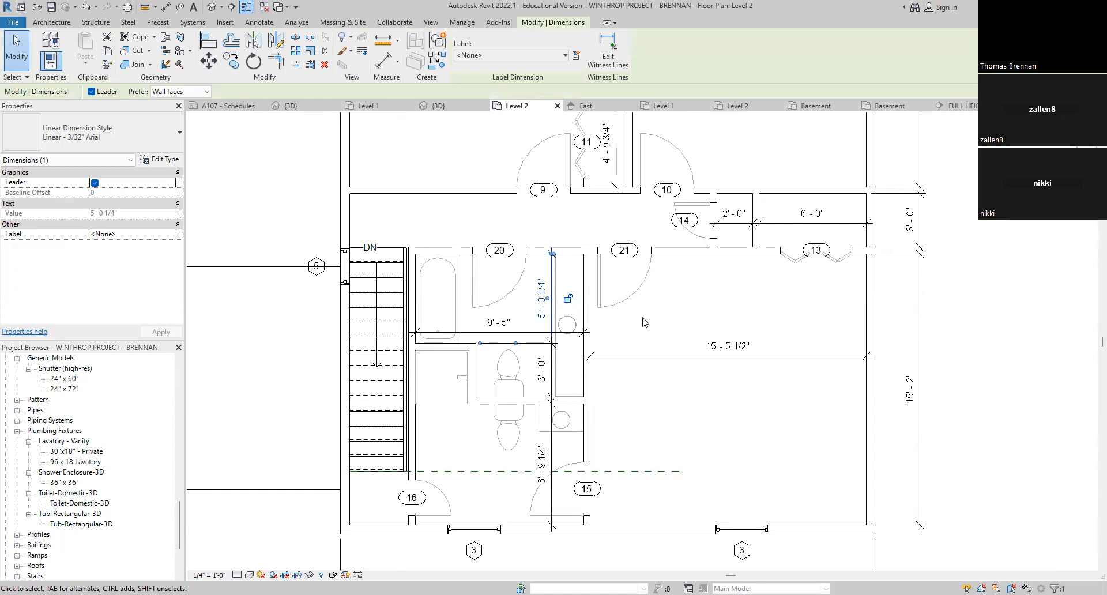
{"action": "scroll", "coordinate": [644, 322], "scroll_direction": "down", "scroll_amount": 3}
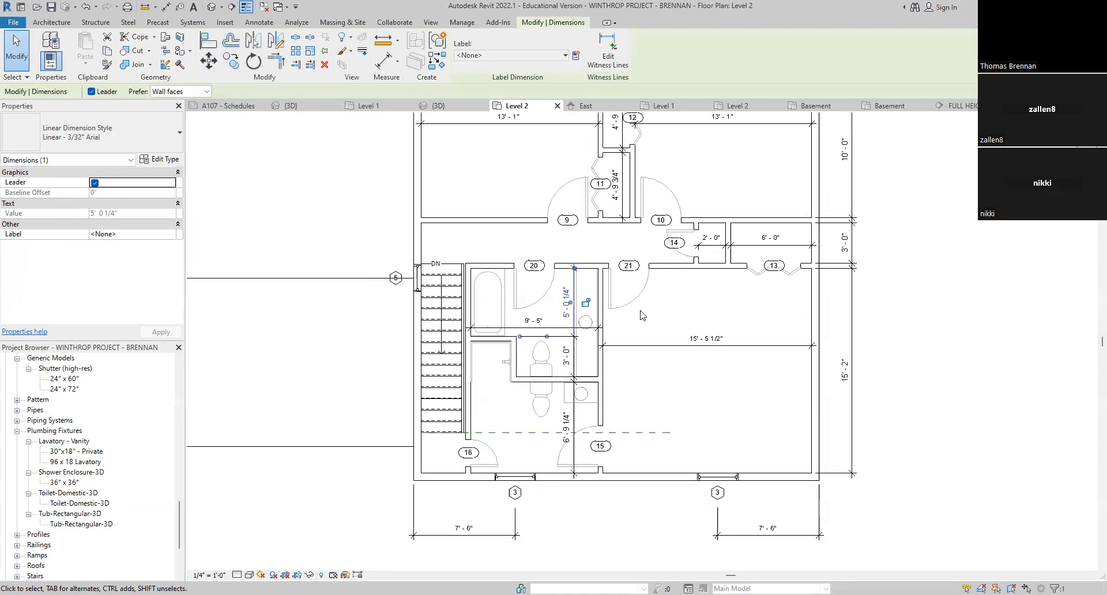
{"action": "middle_click_drag", "start_coordinate": [636, 324], "coordinate": [576, 332]}
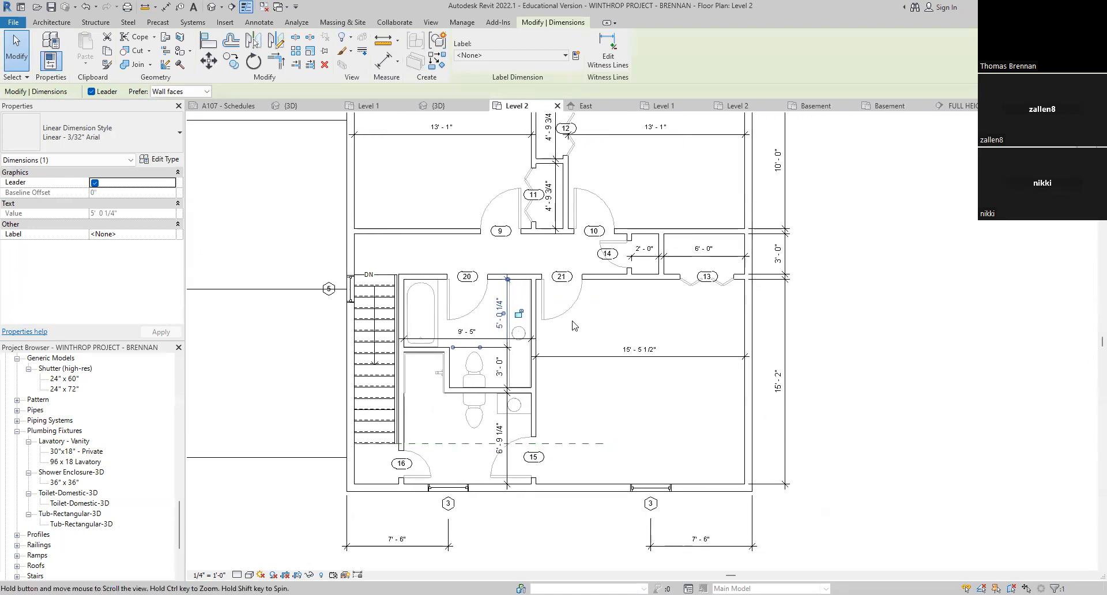
Step: Nudge the wall between the hallway and bathrooms until the tub bathroom's vertical dimension is 5' - 0 1/2"
{"action": "left_click", "coordinate": [497, 283]}
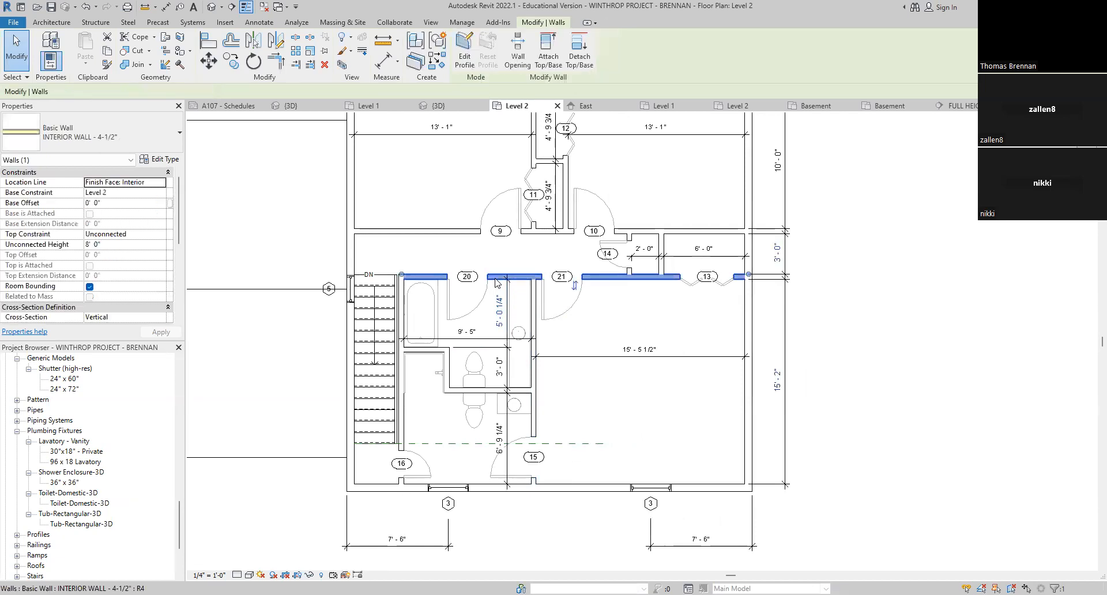
{"action": "left_click_drag", "start_coordinate": [495, 282], "coordinate": [495, 279]}
{"action": "scroll", "coordinate": [495, 278], "scroll_direction": "up", "scroll_amount": 5}
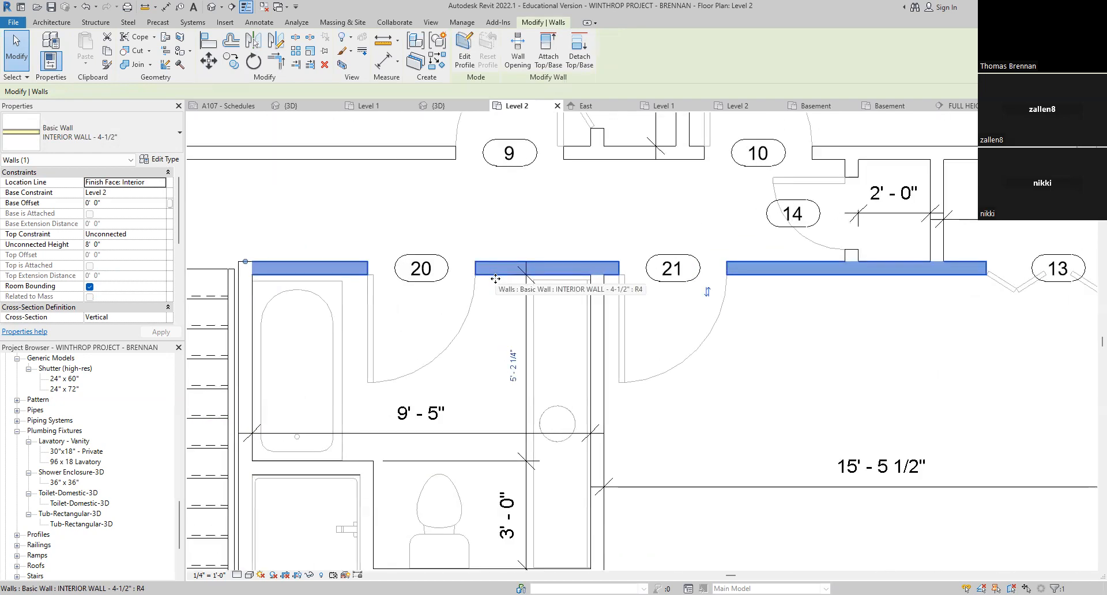
{"action": "key", "text": "Down"}
{"action": "key", "text": "Down"}
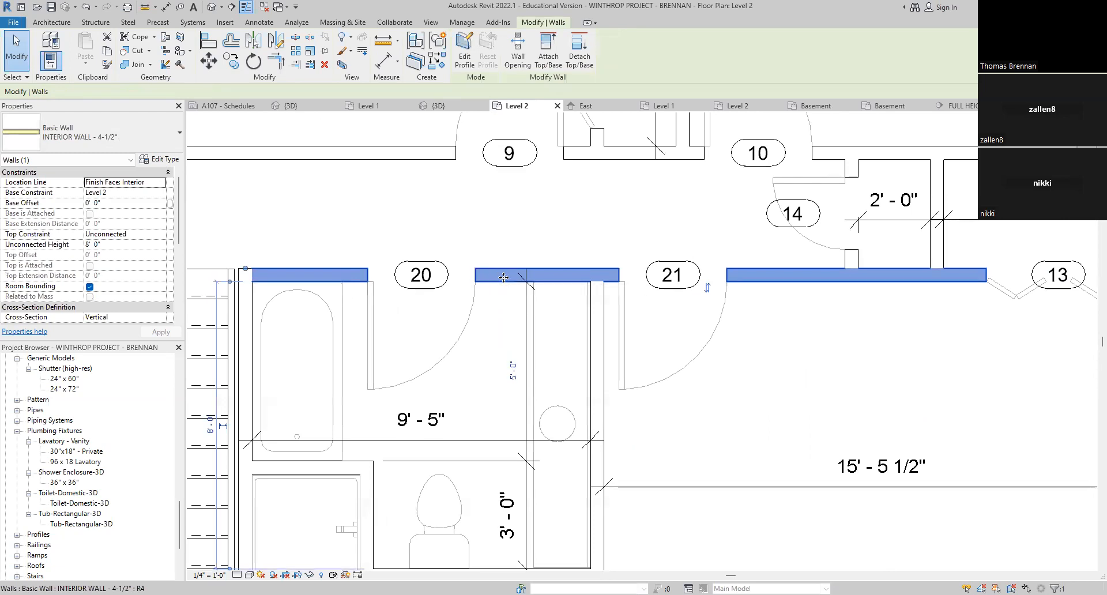
{"action": "scroll", "coordinate": [501, 280], "scroll_direction": "up", "scroll_amount": 2}
{"action": "key", "text": "Up"}
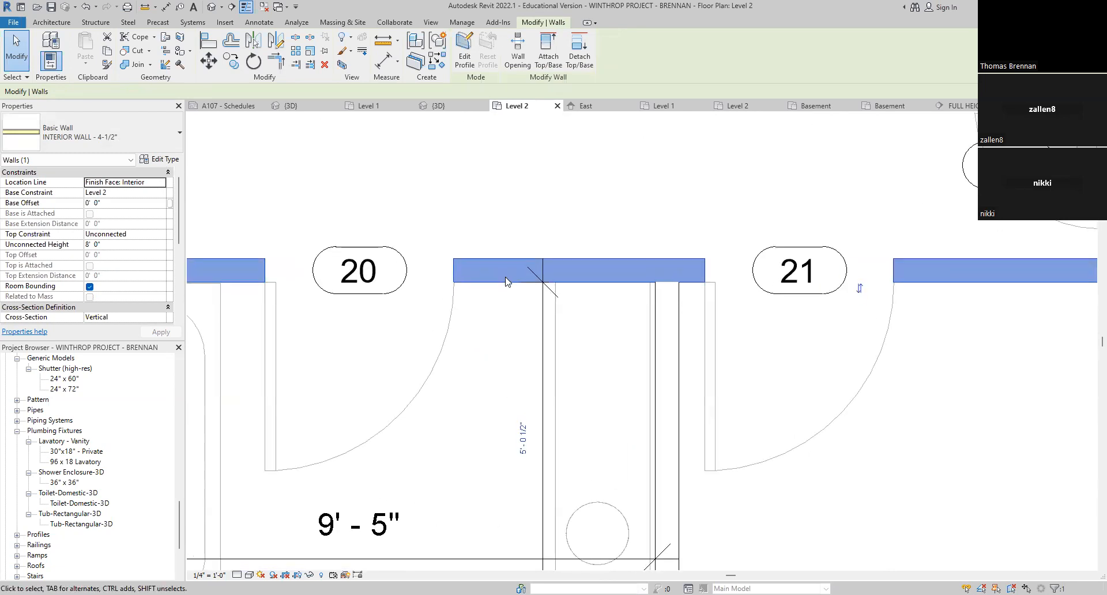
{"action": "key", "text": "Escape"}
{"action": "scroll", "coordinate": [519, 286], "scroll_direction": "down", "scroll_amount": 5}
{"action": "middle_click_drag", "start_coordinate": [591, 308], "coordinate": [544, 349]}
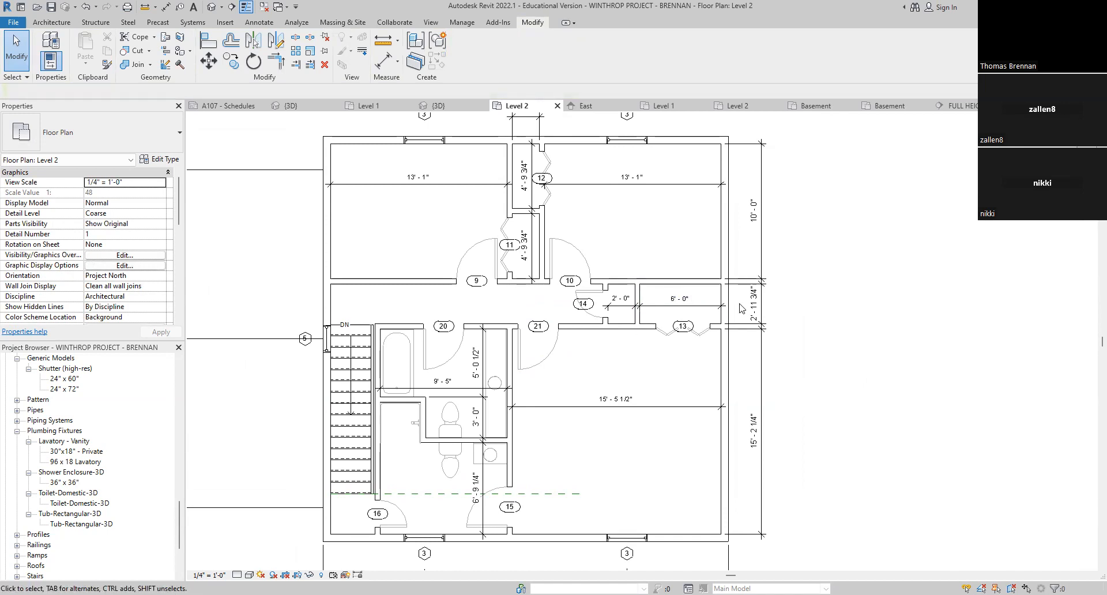
Step: Pin the wall between the hallway and the bathrooms in place
{"action": "left_click", "coordinate": [595, 327]}
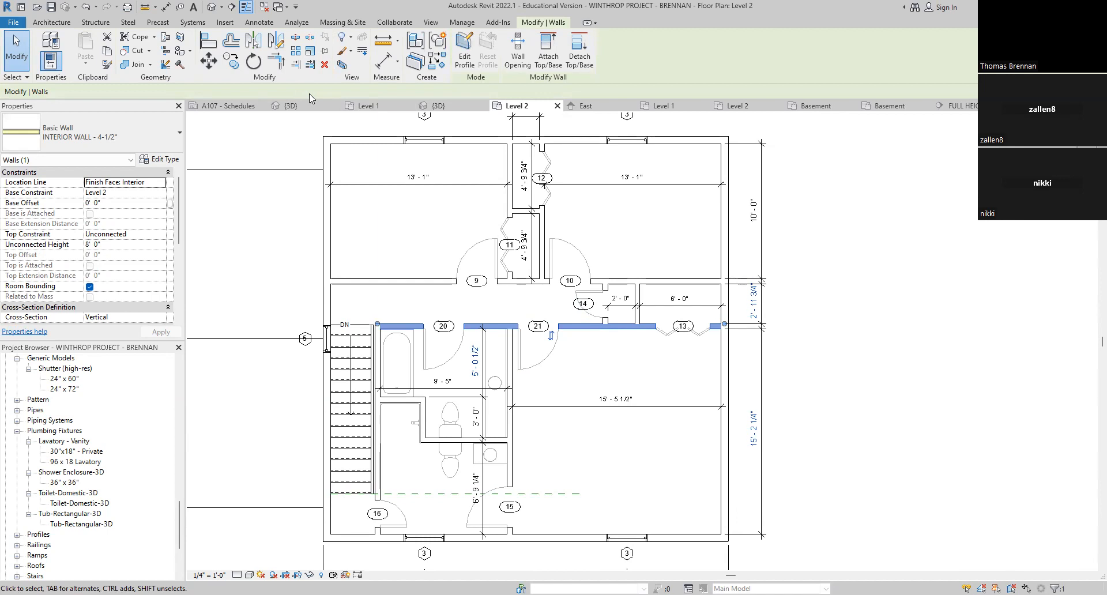
{"action": "left_click", "coordinate": [324, 51]}
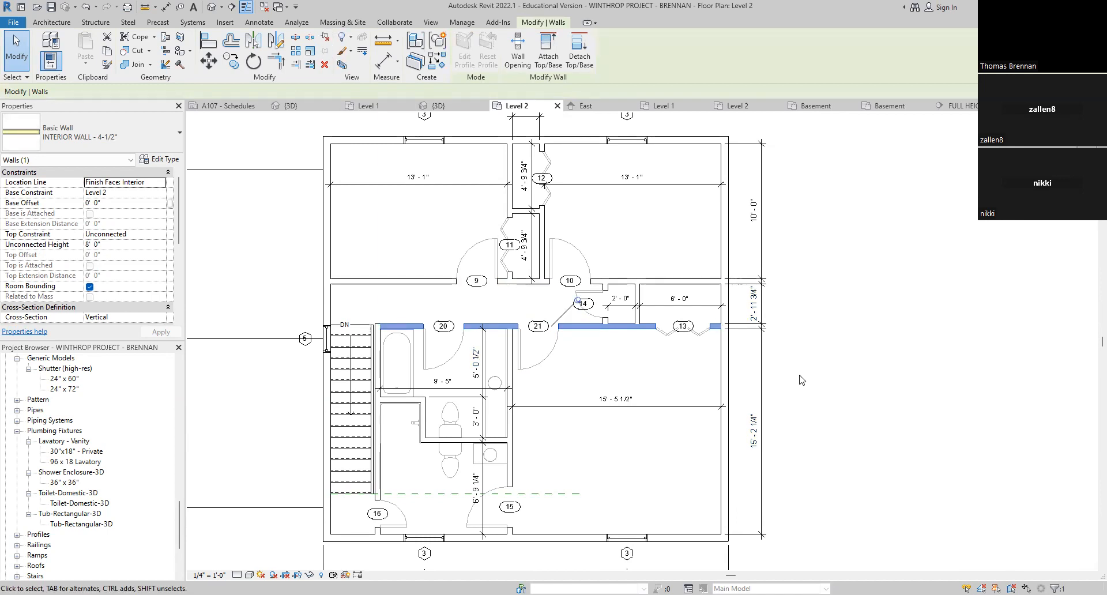
{"action": "key", "text": "Escape"}
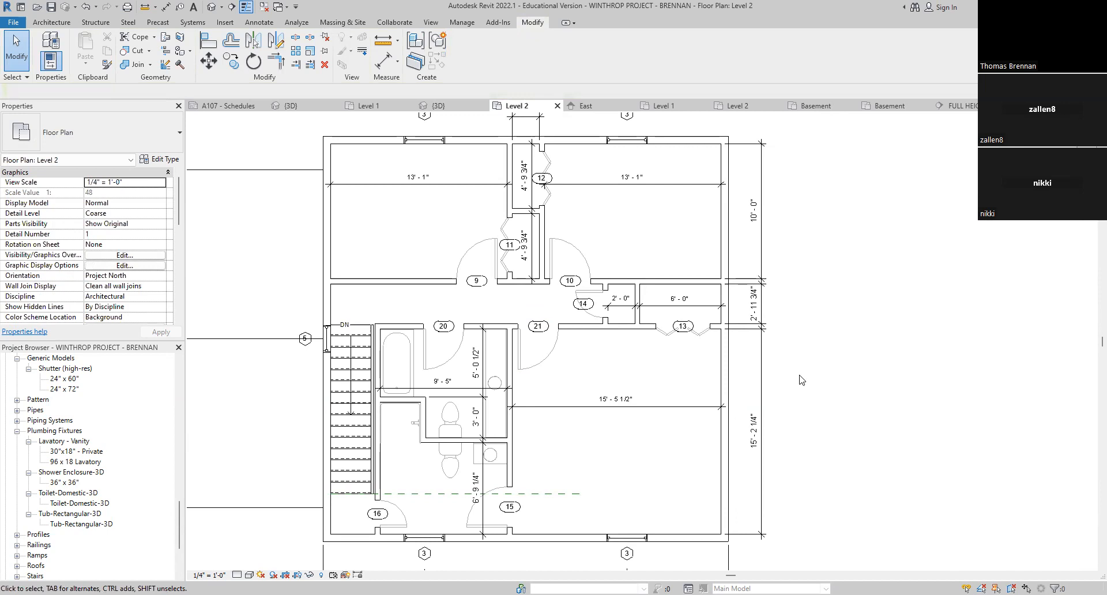
Step: Set the hallway width to 3' by moving the wall between the hallway and the upper bedrooms
{"action": "left_click", "coordinate": [682, 282]}
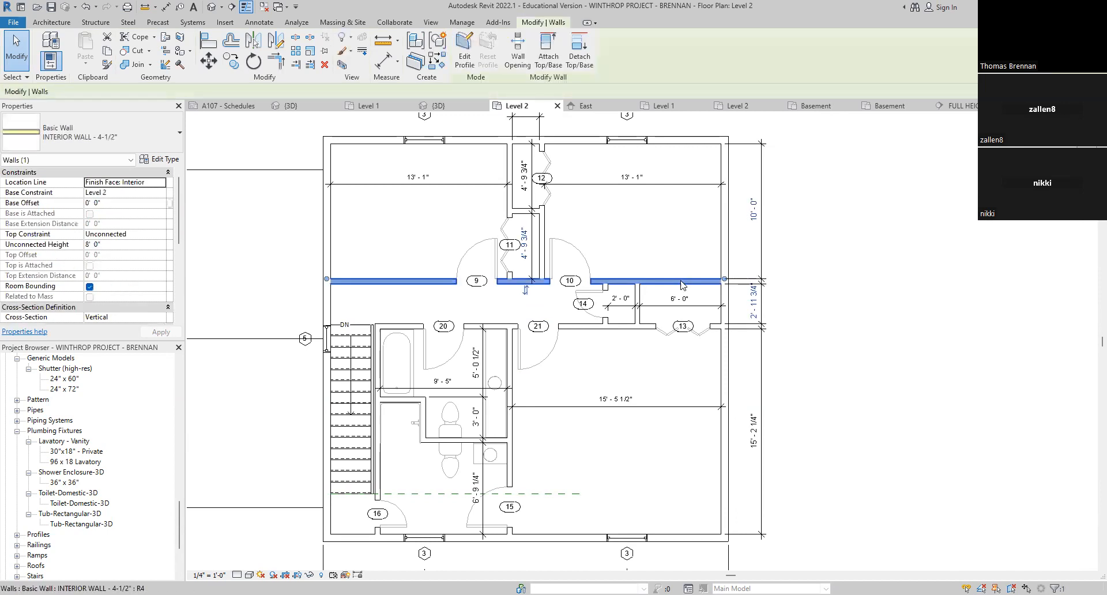
{"action": "left_click", "coordinate": [755, 310]}
{"action": "type", "text": "3"}
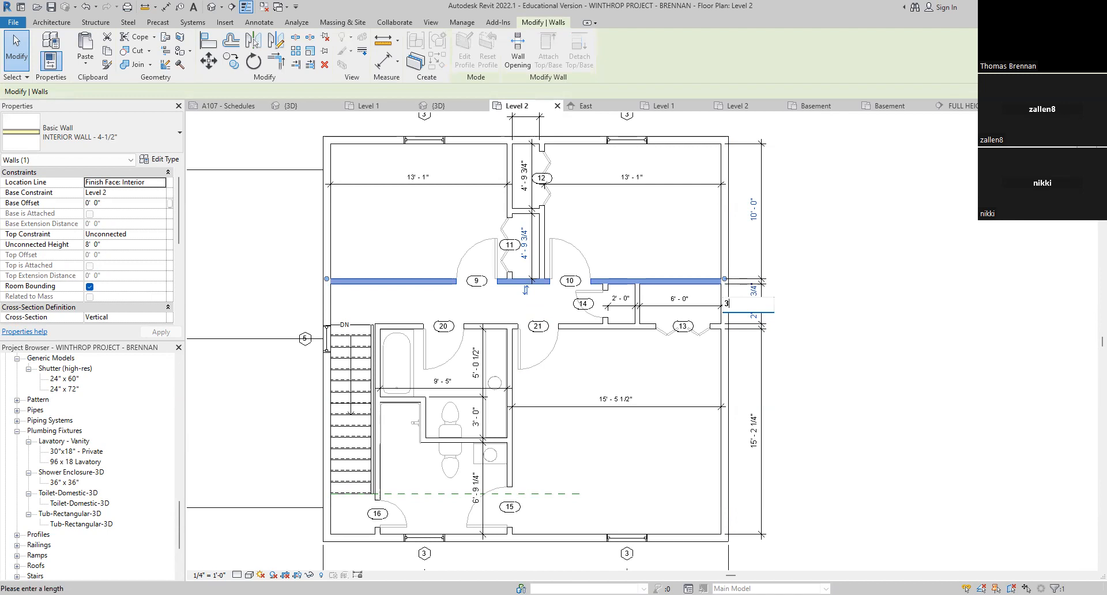
{"action": "key", "text": "Return"}
{"action": "left_click", "coordinate": [803, 338]}
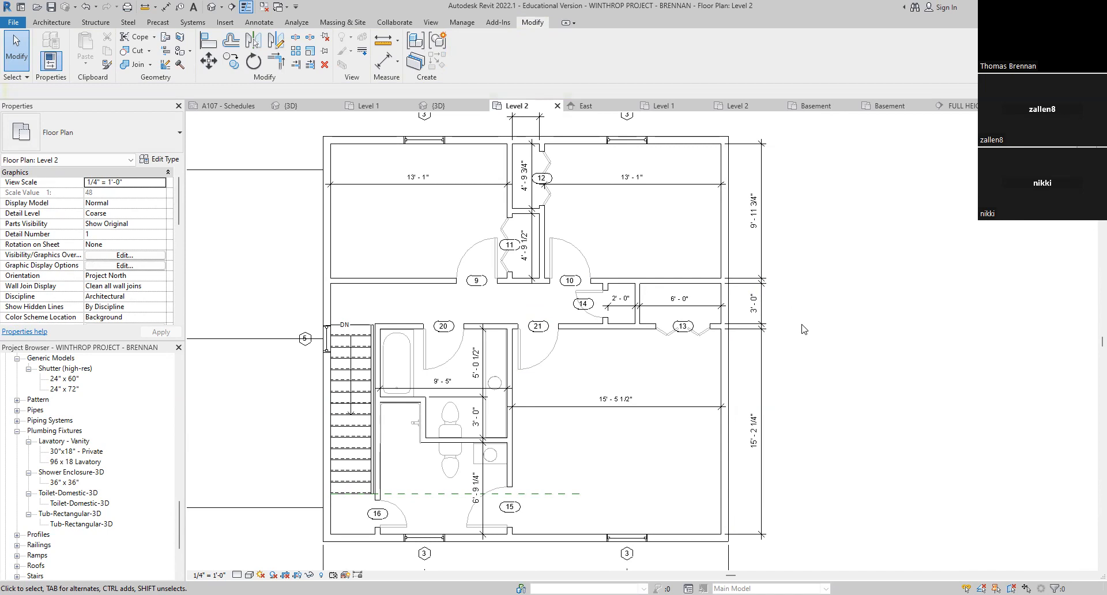
Step: Undo the hallway width edit, the wall pin, the wall nudges and the changes before them, restoring the 8' - 0 1/4" vertical dimension
{"action": "scroll", "coordinate": [805, 330], "scroll_direction": "down", "scroll_amount": 1}
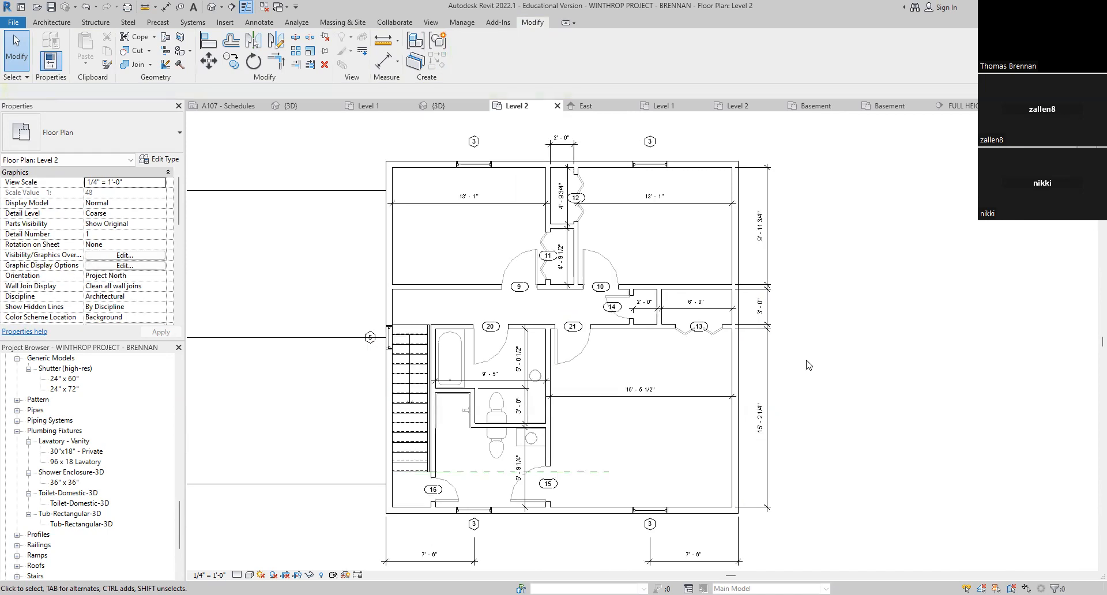
{"action": "middle_click_drag", "start_coordinate": [806, 364], "coordinate": [782, 361]}
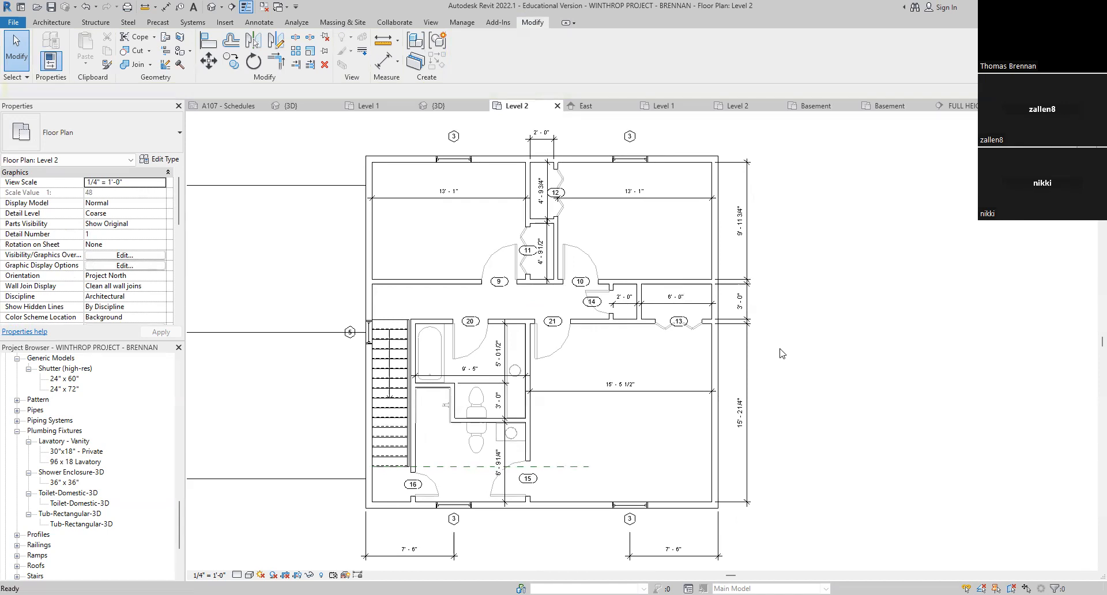
{"action": "scroll", "coordinate": [784, 355], "scroll_direction": "up", "scroll_amount": 6}
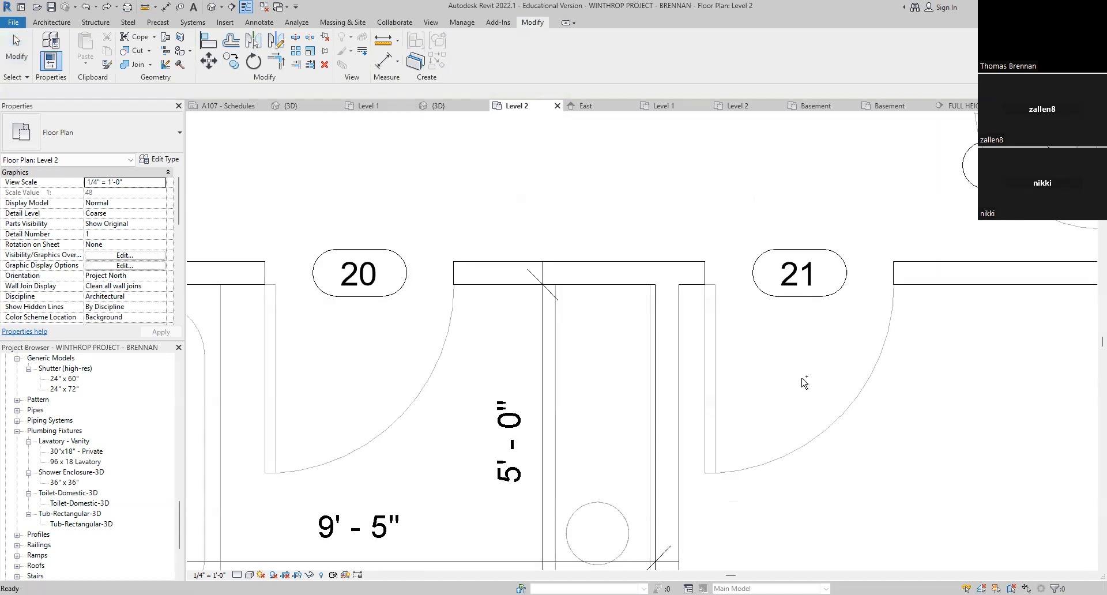
{"action": "scroll", "coordinate": [793, 388], "scroll_direction": "down", "scroll_amount": 3}
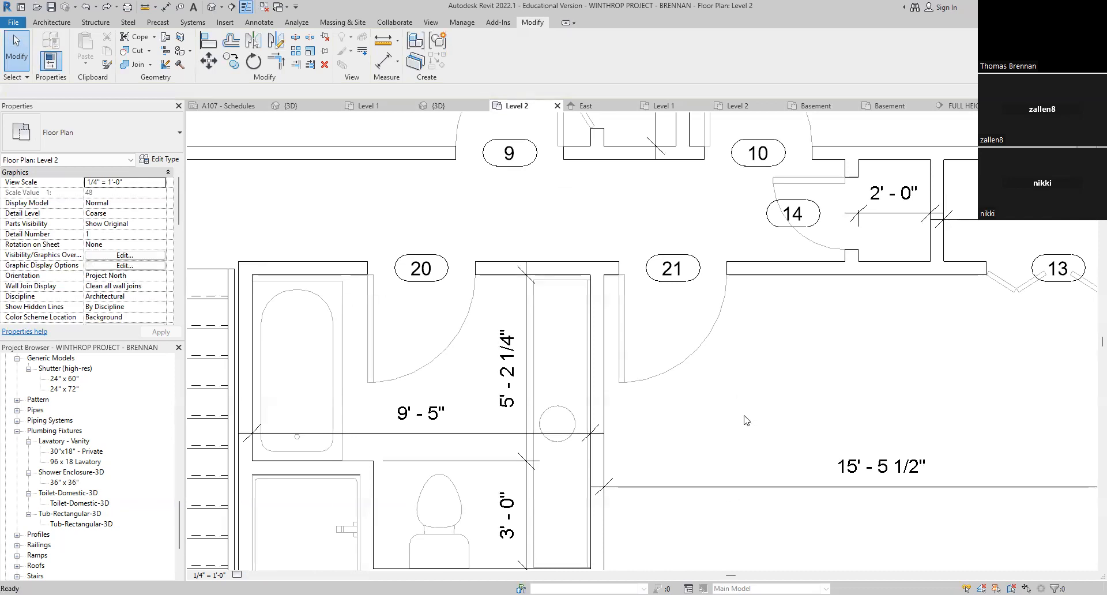
{"action": "scroll", "coordinate": [760, 424], "scroll_direction": "down", "scroll_amount": 3}
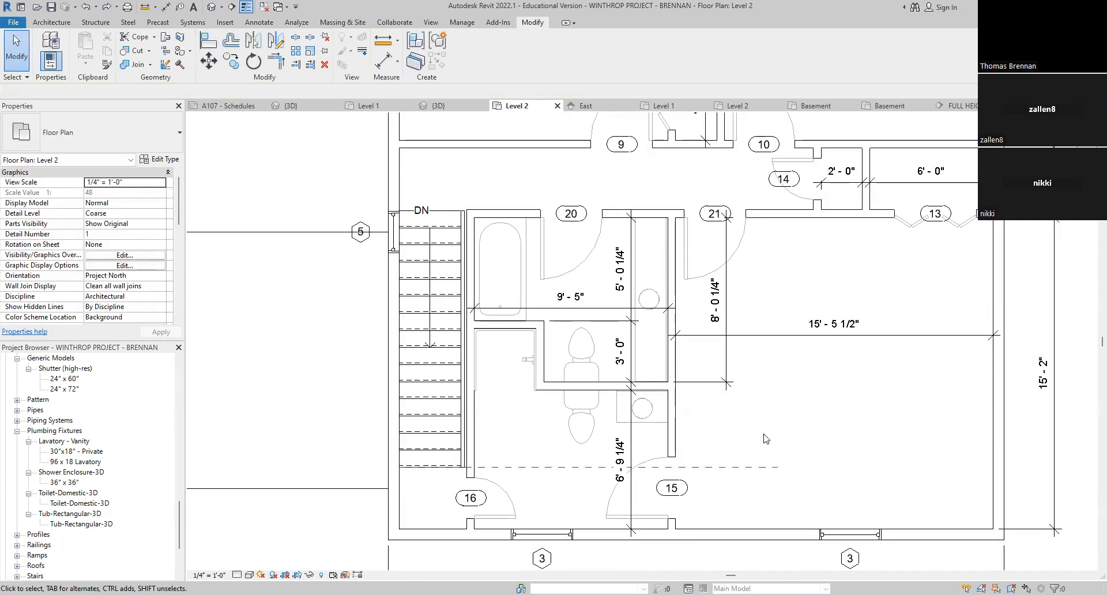
{"action": "scroll", "coordinate": [766, 438], "scroll_direction": "down", "scroll_amount": 3}
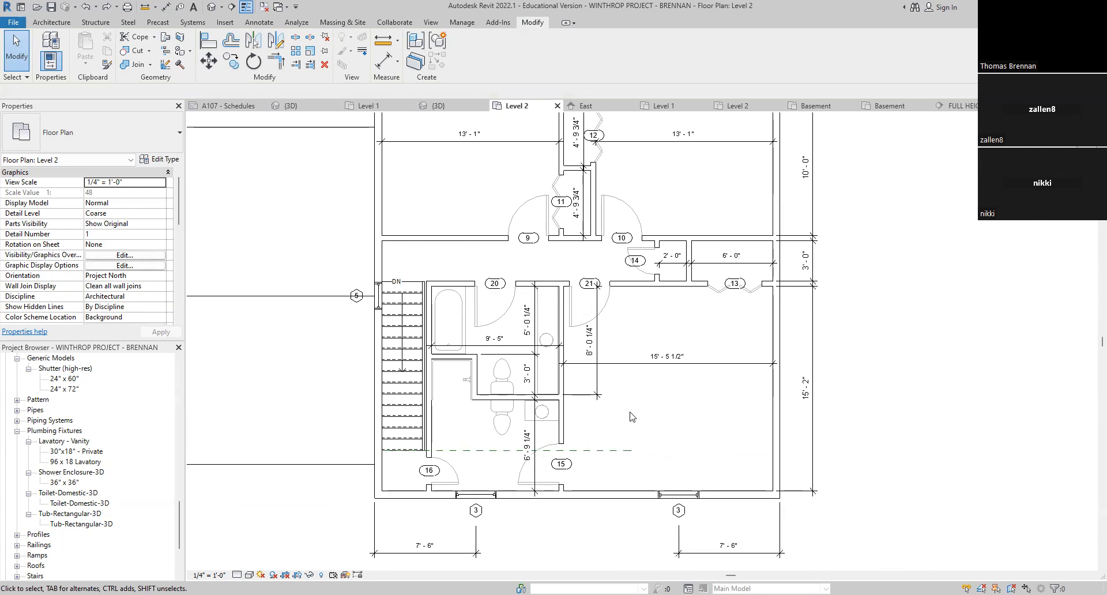
Step: Delete the vertical dimension beside door 21 and the stepped partition walls separating the two bathrooms
{"action": "left_click", "coordinate": [601, 385]}
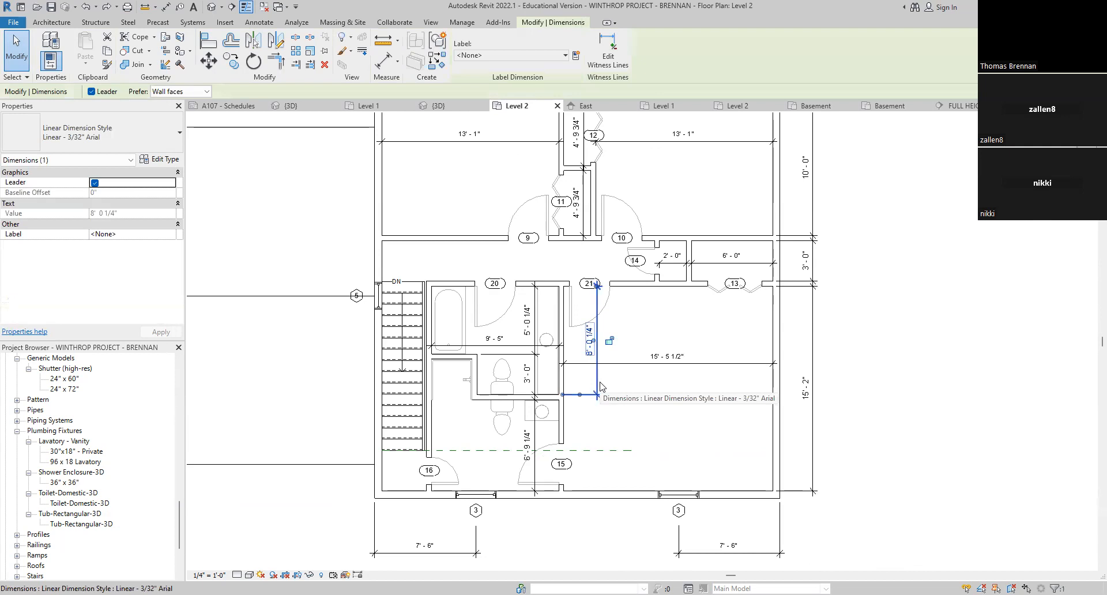
{"action": "key", "text": "Delete"}
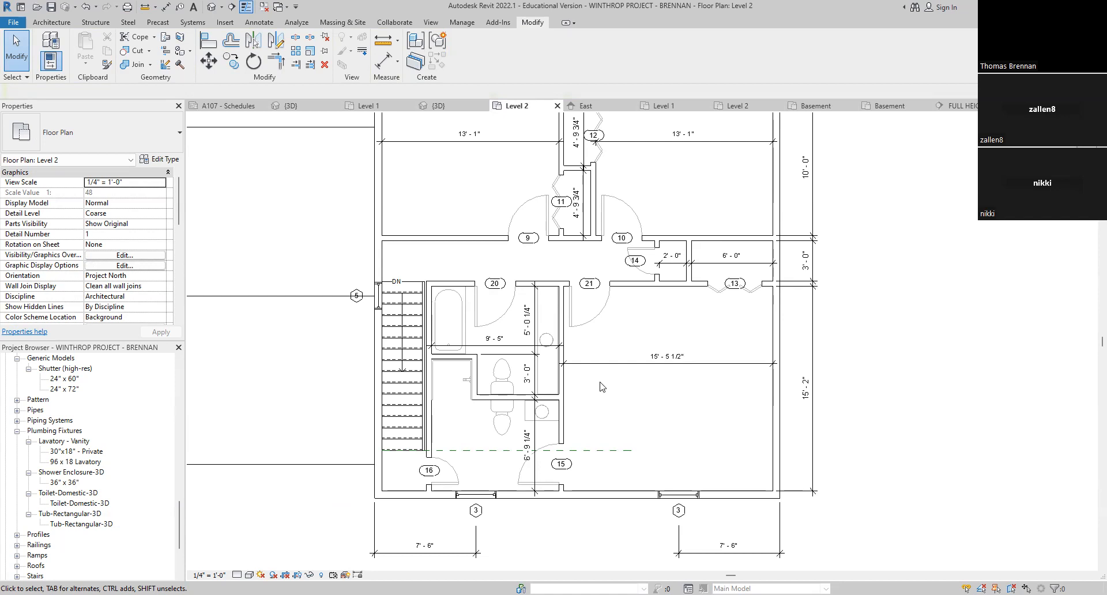
{"action": "left_click", "coordinate": [475, 359]}
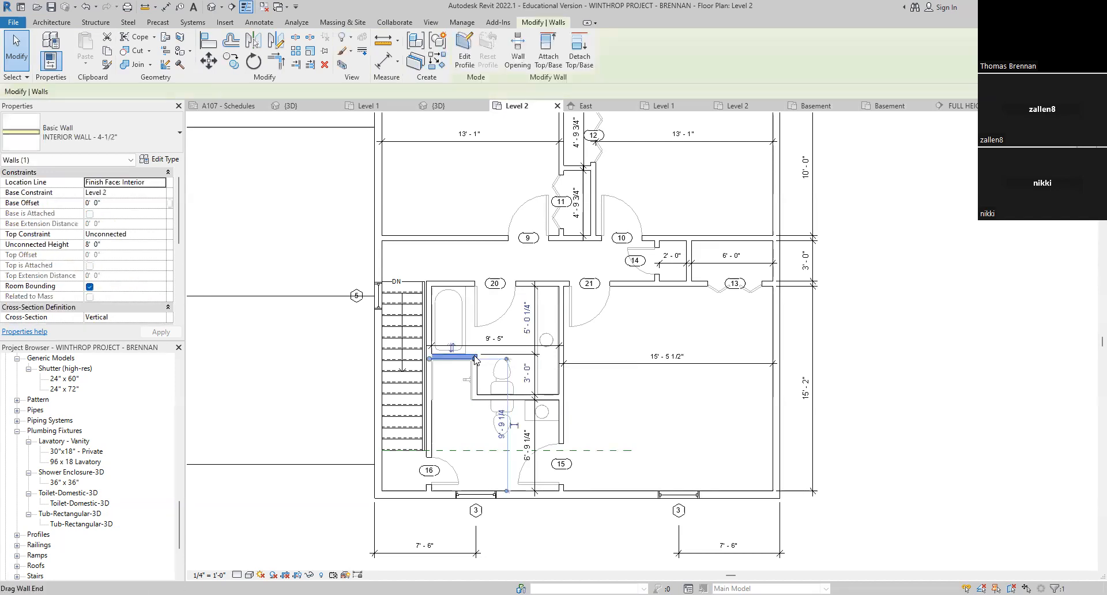
{"action": "key", "text": "Escape"}
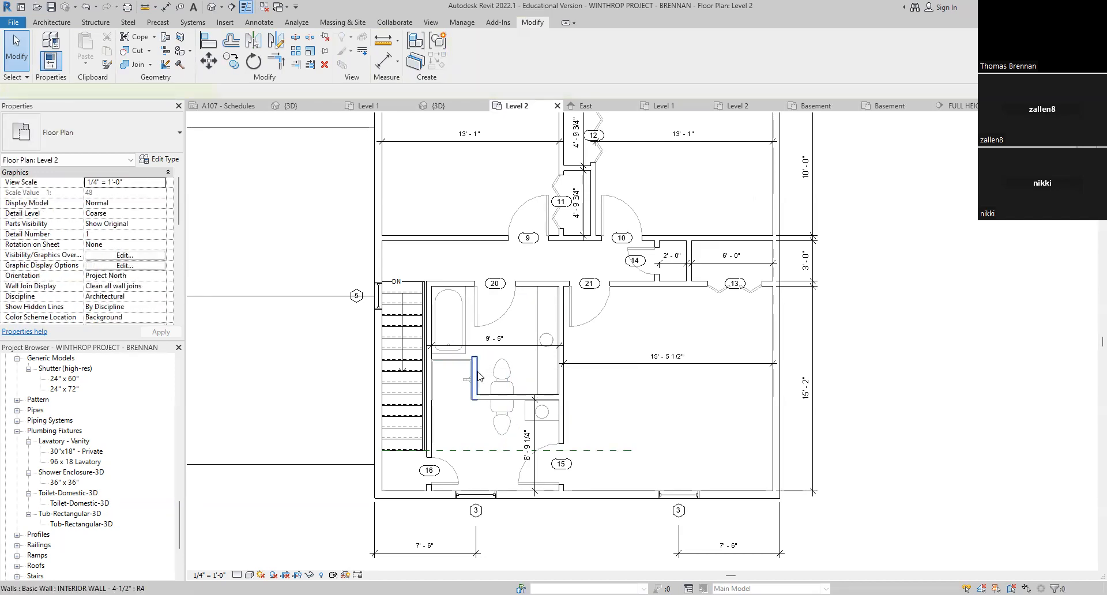
{"action": "left_click", "coordinate": [492, 395]}
{"action": "key", "text": "Delete"}
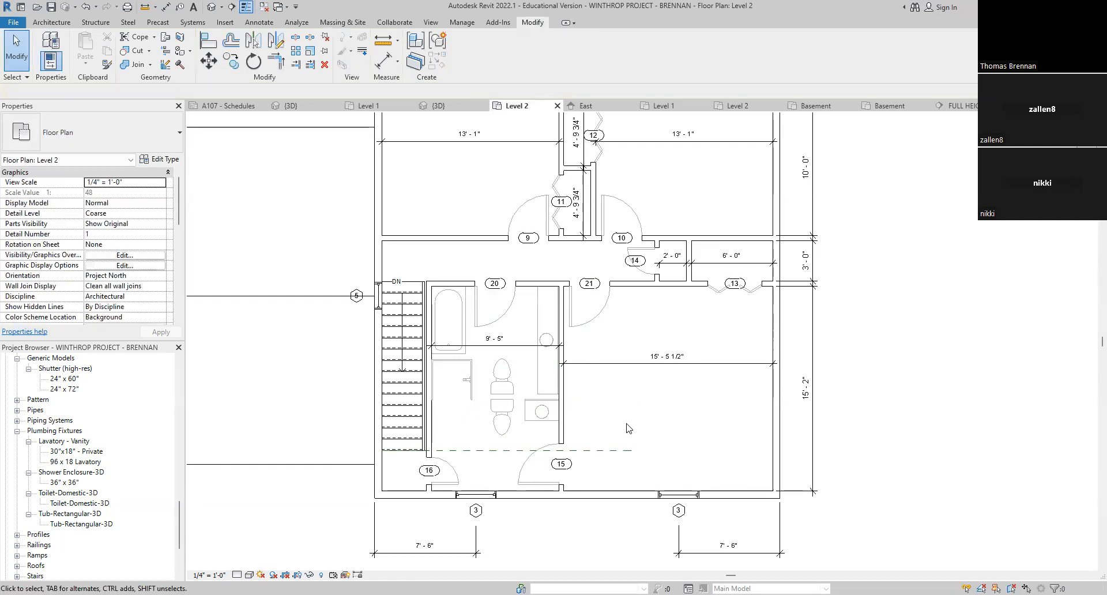
Step: Draw a horizontal INTERIOR WALL - 4-1/2" about 3' - 6" long from the stair wall, just below the tub
{"action": "left_click", "coordinate": [50, 22]}
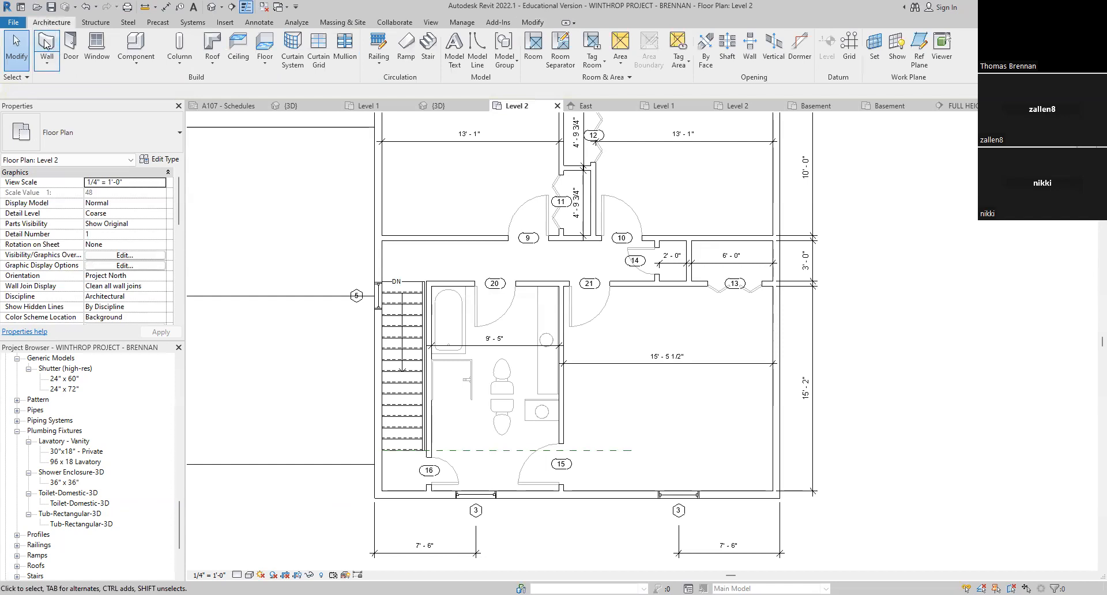
{"action": "left_click", "coordinate": [47, 44]}
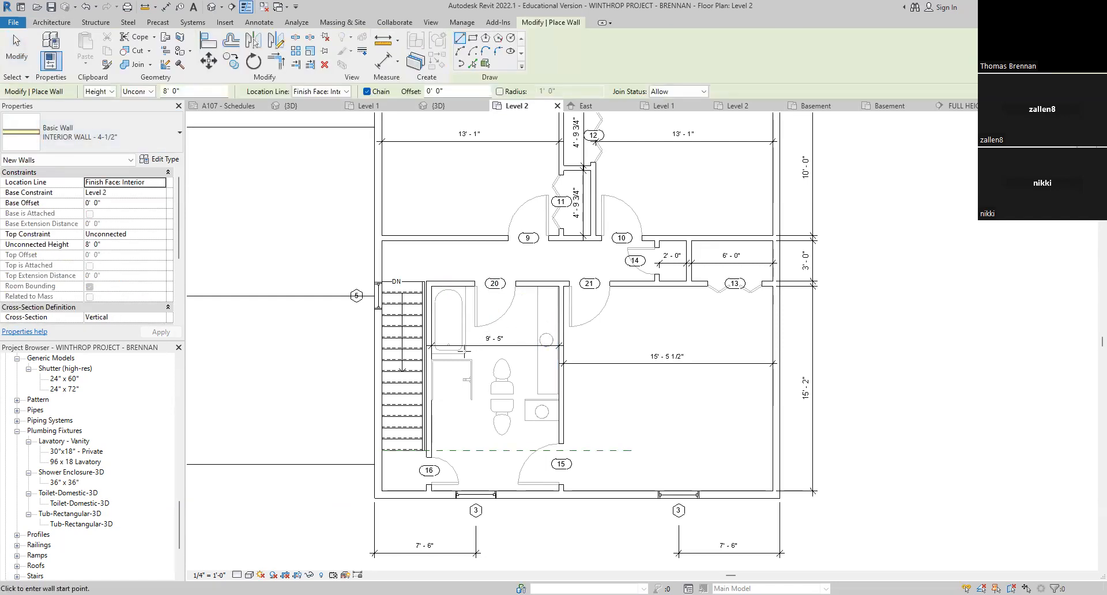
{"action": "left_click", "coordinate": [431, 349]}
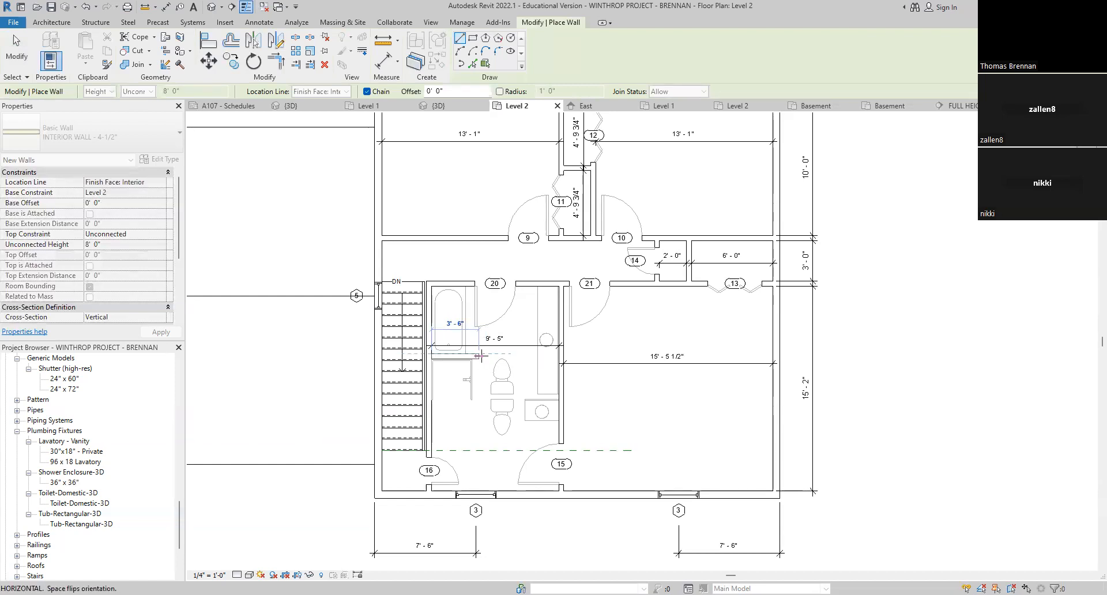
{"action": "left_click", "coordinate": [479, 356]}
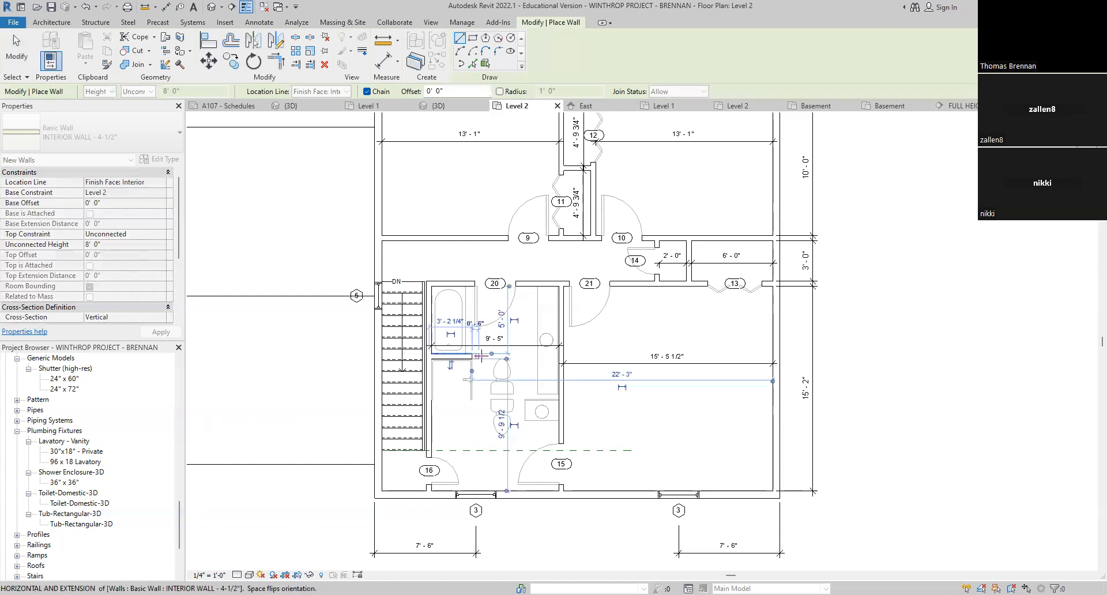
{"action": "left_click", "coordinate": [477, 395]}
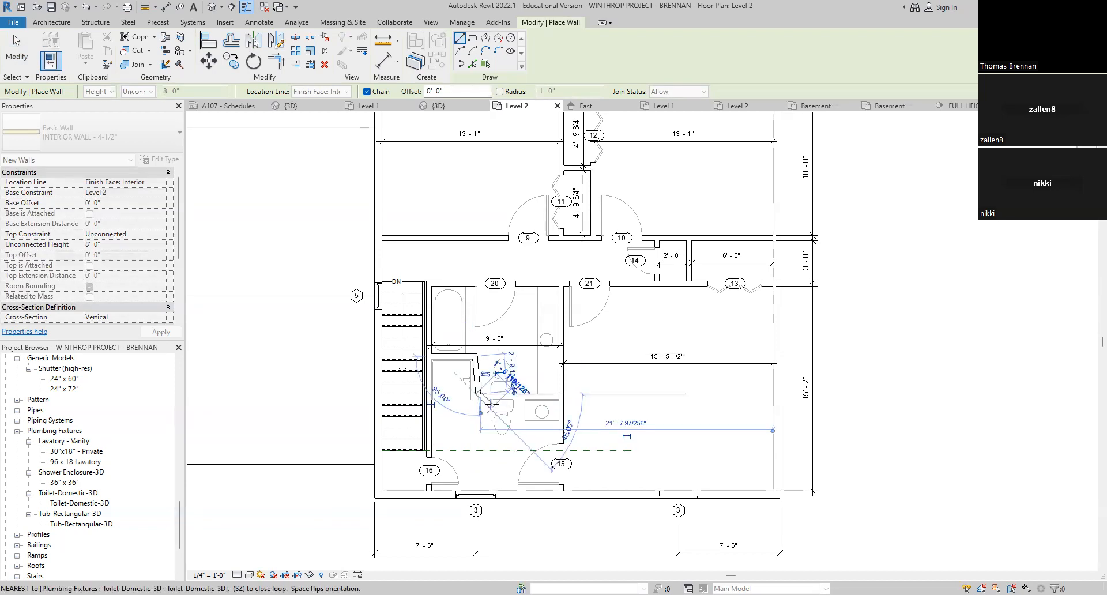
{"action": "key", "text": "u"}
{"action": "key", "text": "n"}
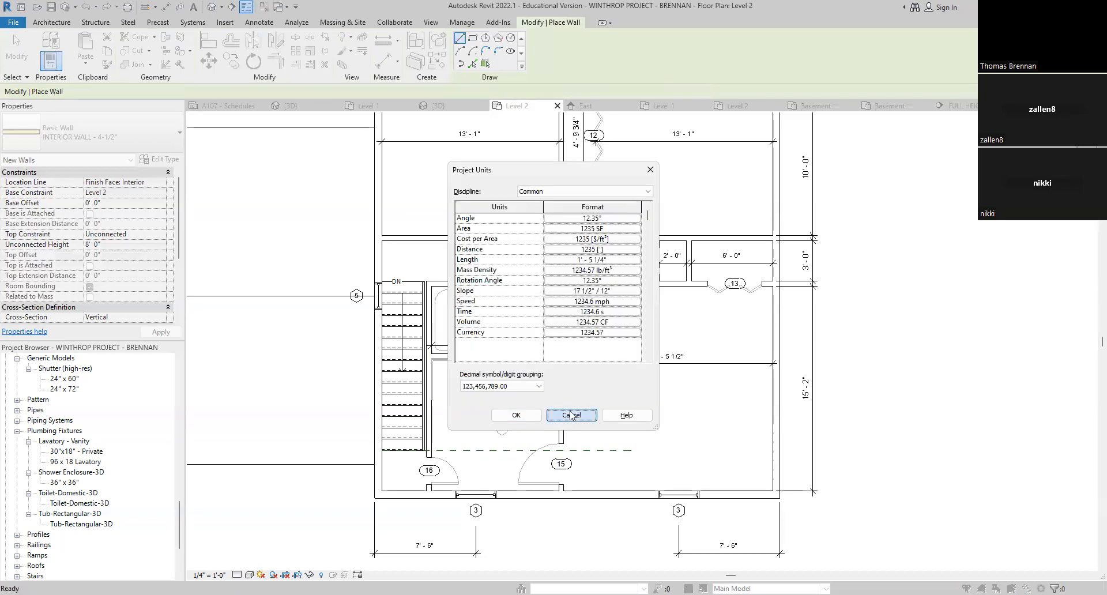
{"action": "left_click", "coordinate": [571, 415]}
{"action": "key", "text": "Escape"}
{"action": "key", "text": "Escape"}
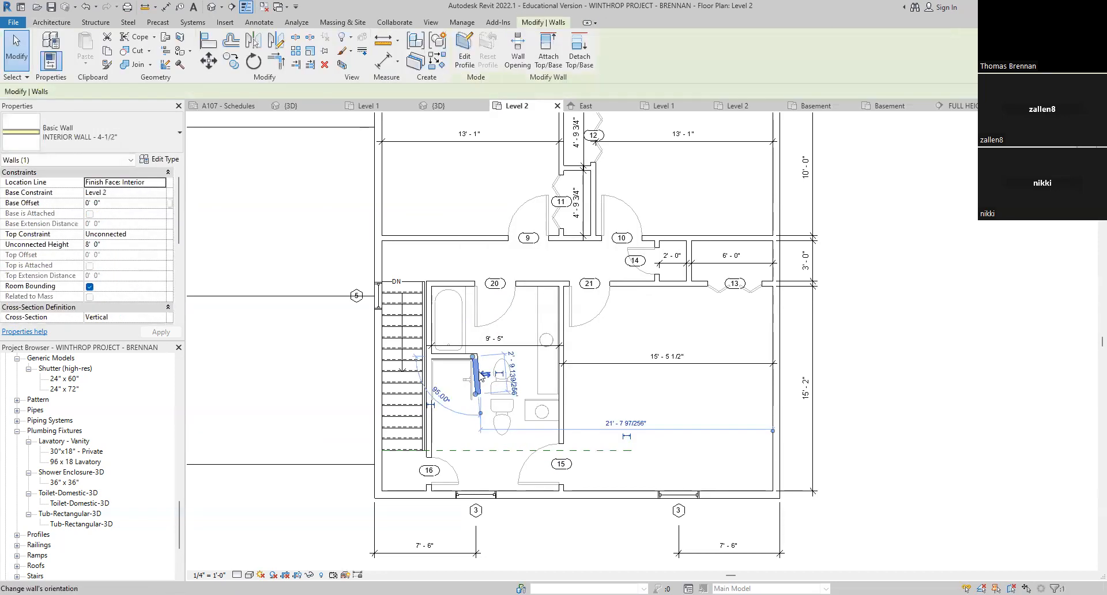
{"action": "key", "text": "Escape"}
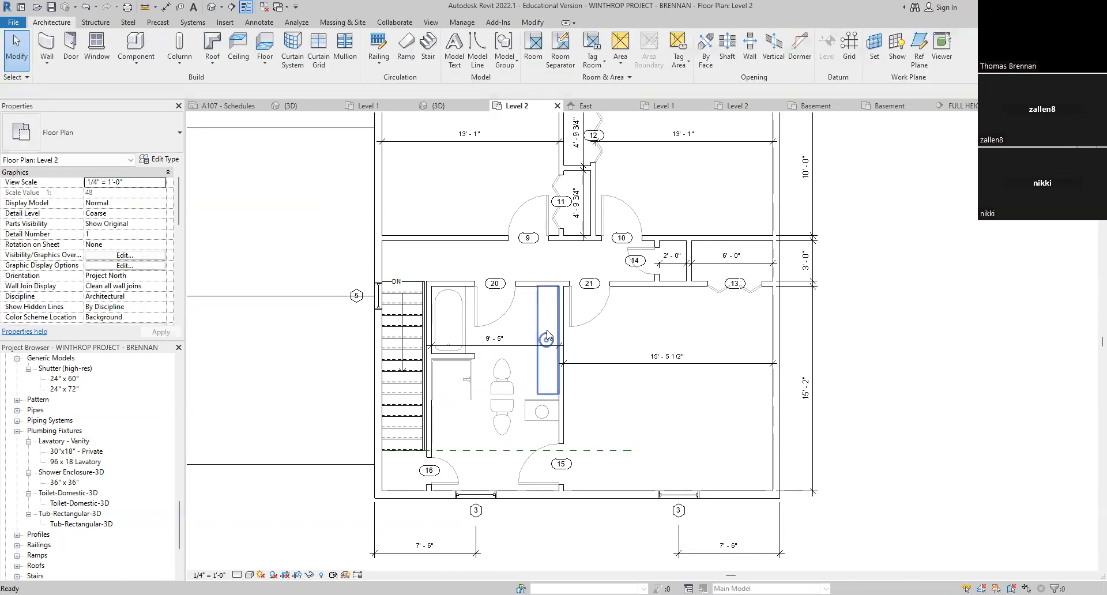
Step: Set the distance from the hallway wall to the new wall below the tub to 5' - 0 1/2"
{"action": "scroll", "coordinate": [473, 360], "scroll_direction": "up", "scroll_amount": 5}
{"action": "left_click", "coordinate": [473, 361]}
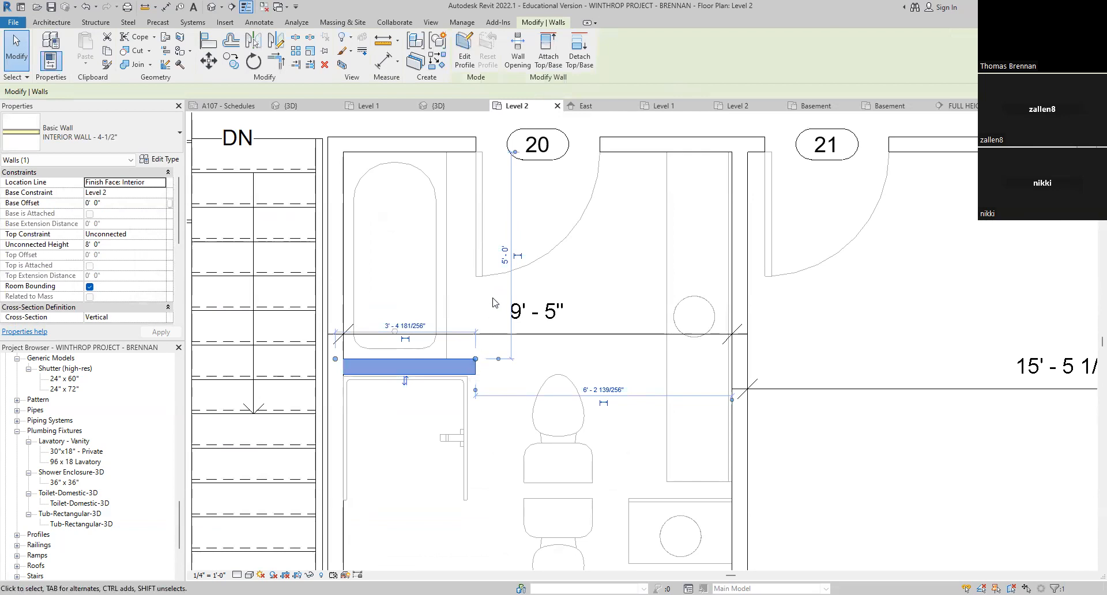
{"action": "left_click", "coordinate": [505, 258]}
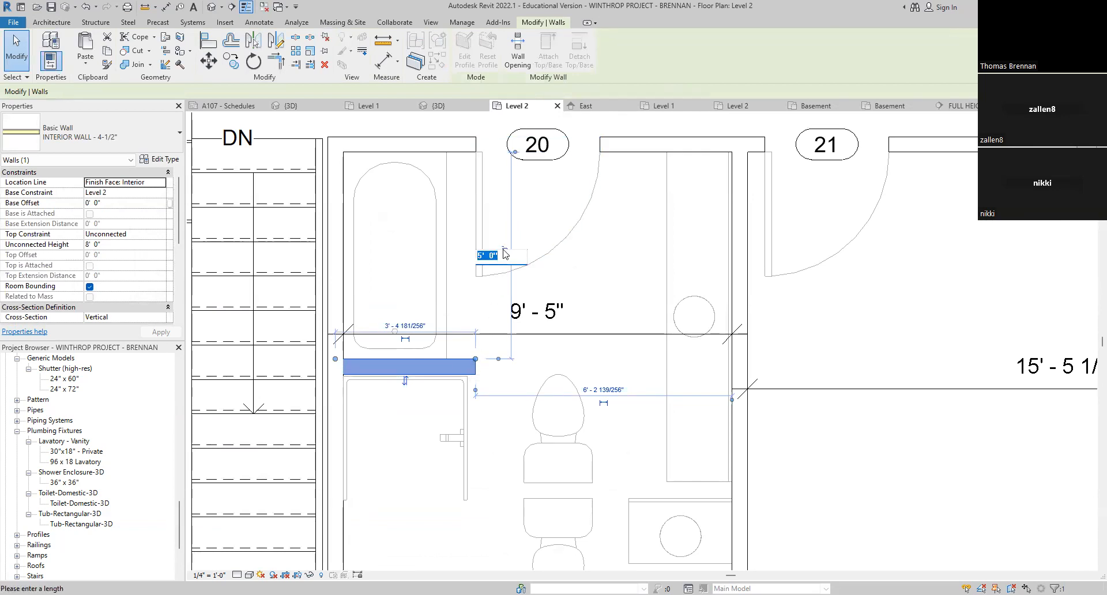
{"action": "left_click", "coordinate": [503, 252]}
{"action": "key", "text": "BackSpace"}
{"action": "key", "text": "BackSpace"}
{"action": "key", "text": "BackSpace"}
{"action": "type", "text": "5"}
{"action": "key", "text": "Return"}
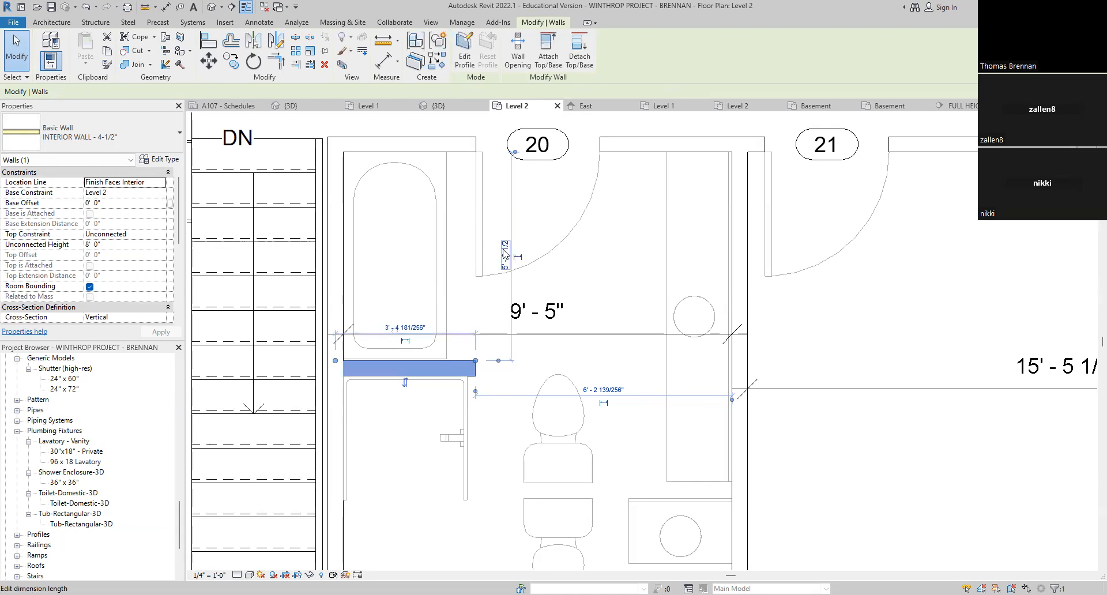
{"action": "left_click", "coordinate": [622, 288]}
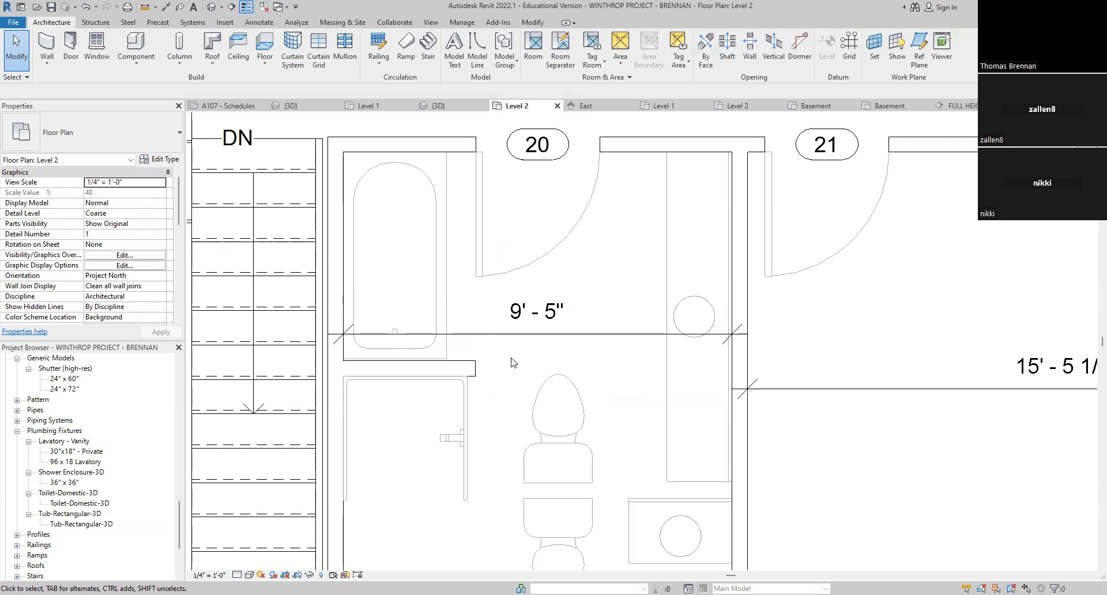
Step: Draw interior walls from the end of the tub wall, about 3' - 1" down beside the shower and across to the bathroom's side wall
{"action": "key", "text": "w"}
{"action": "key", "text": "a"}
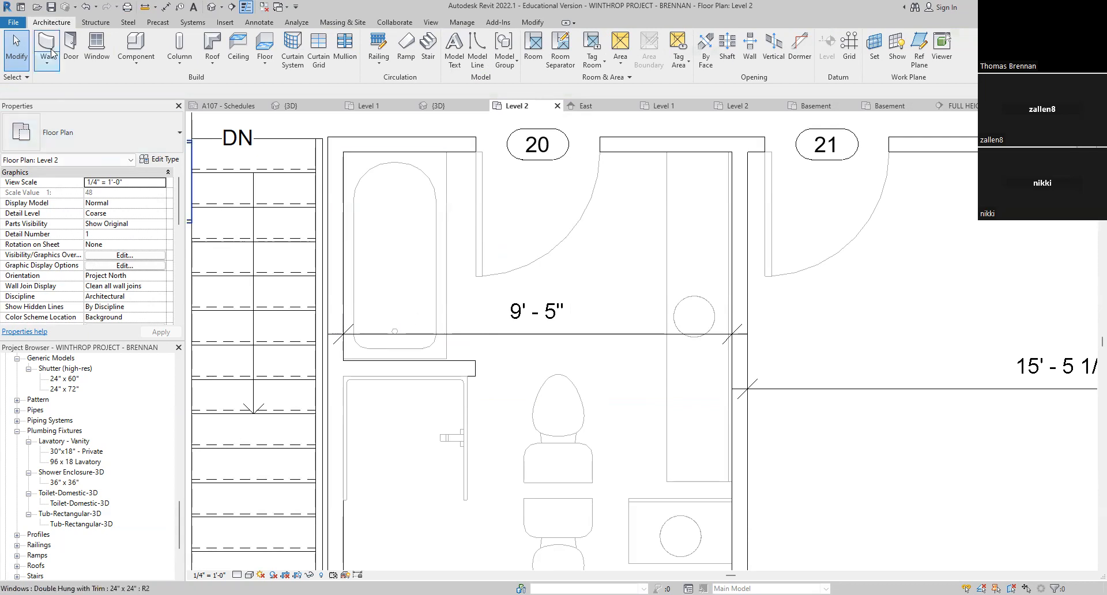
{"action": "left_click", "coordinate": [475, 360]}
{"action": "key", "text": "space"}
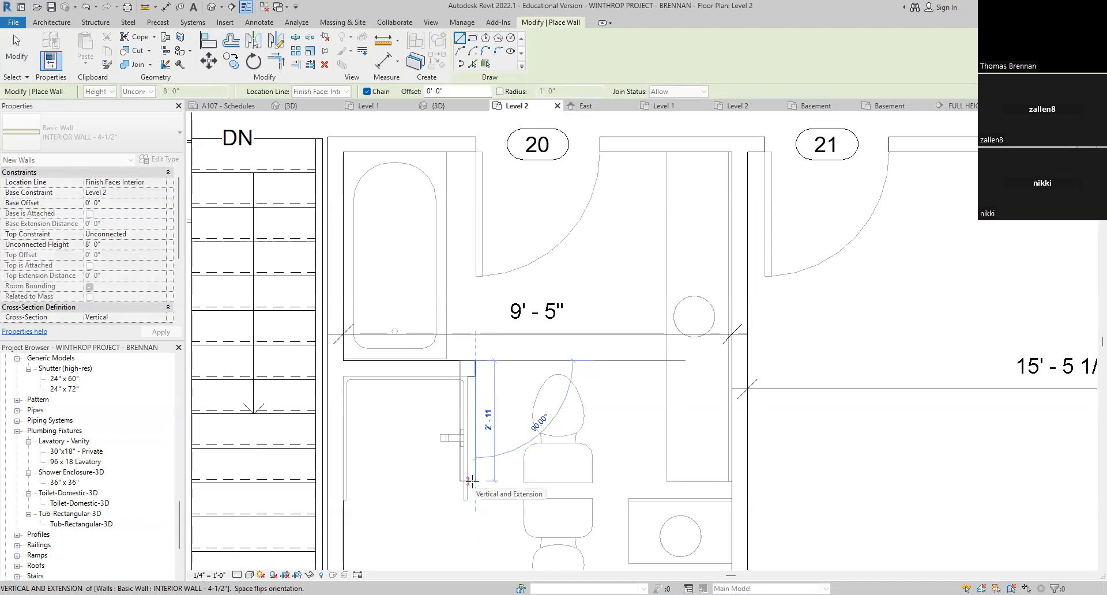
{"action": "left_click", "coordinate": [475, 488]}
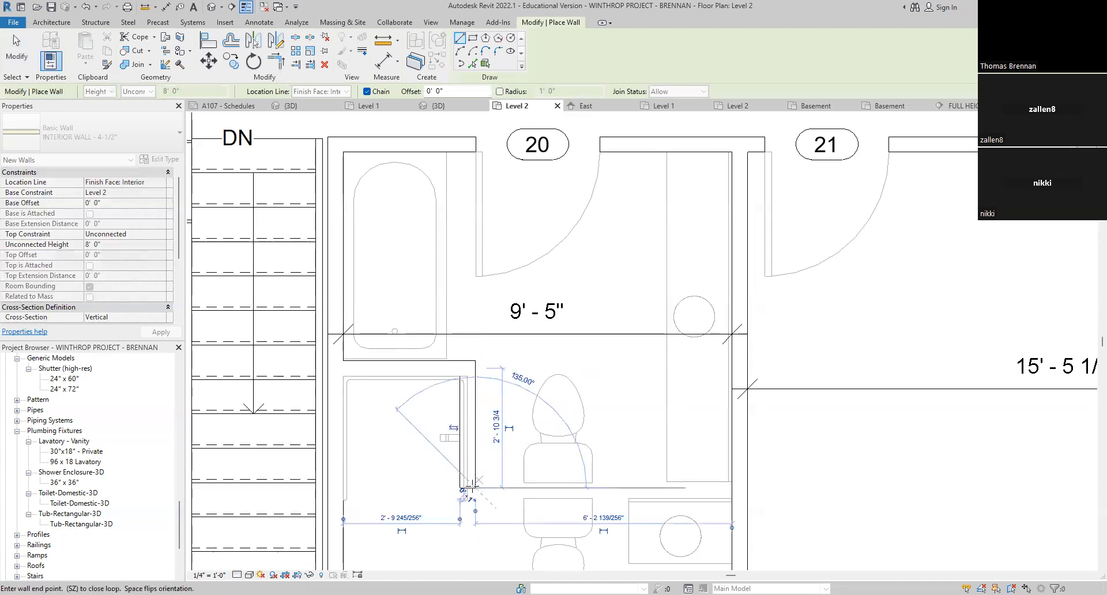
{"action": "left_click", "coordinate": [731, 488]}
{"action": "key", "text": "Escape"}
{"action": "key", "text": "Escape"}
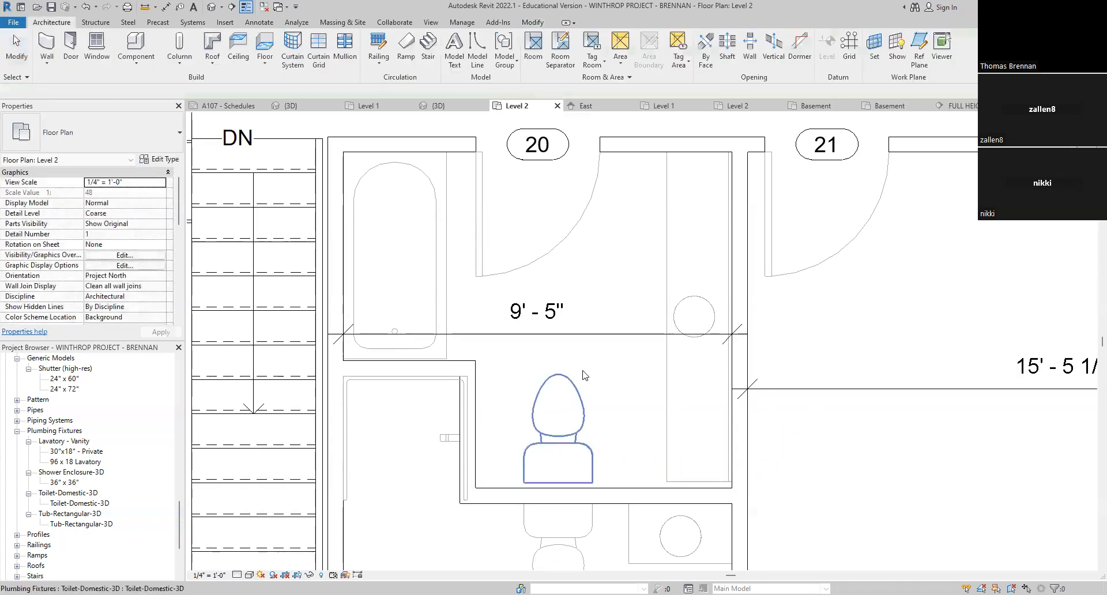
Step: Add aligned vertical dimensions from the hallway wall to the tub wall and from there to the wall behind the toilet
{"action": "scroll", "coordinate": [596, 344], "scroll_direction": "down", "scroll_amount": 1}
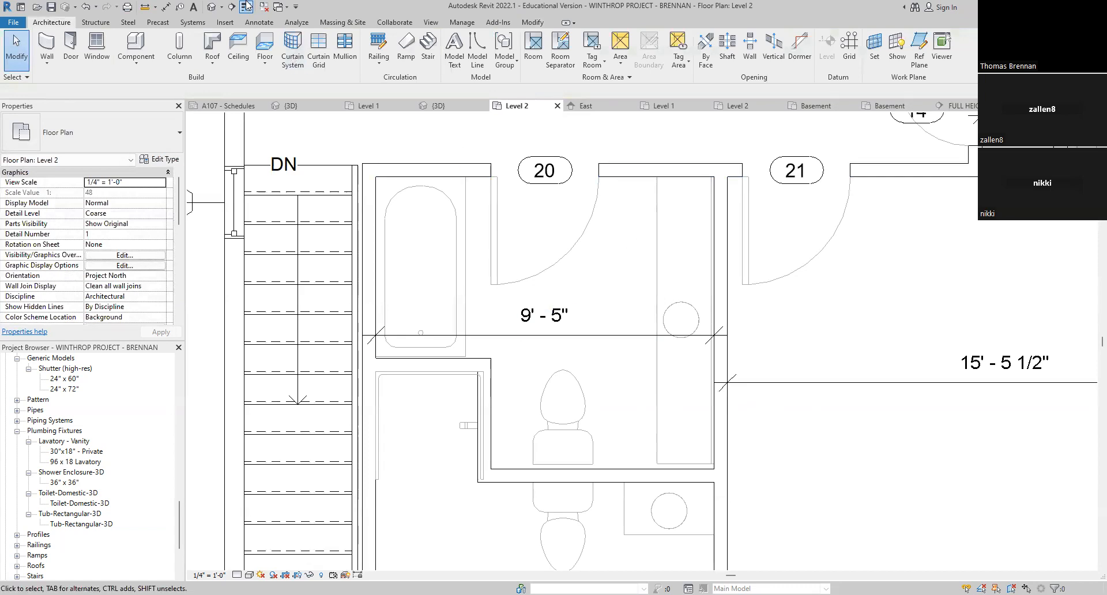
{"action": "left_click", "coordinate": [165, 7]}
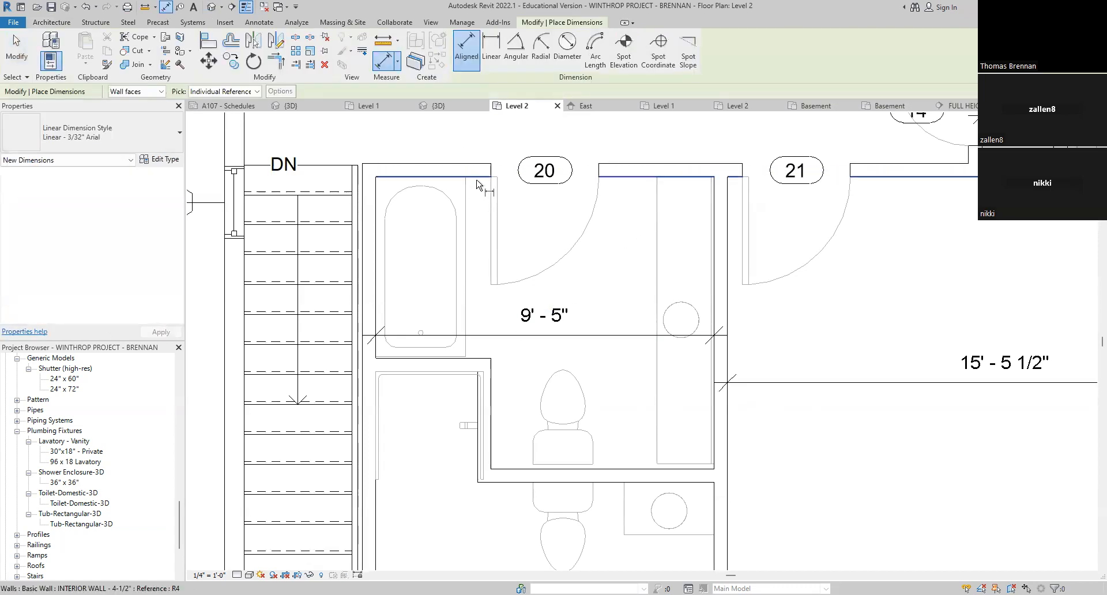
{"action": "left_click", "coordinate": [476, 178]}
{"action": "left_click", "coordinate": [492, 358]}
{"action": "left_click", "coordinate": [624, 367]}
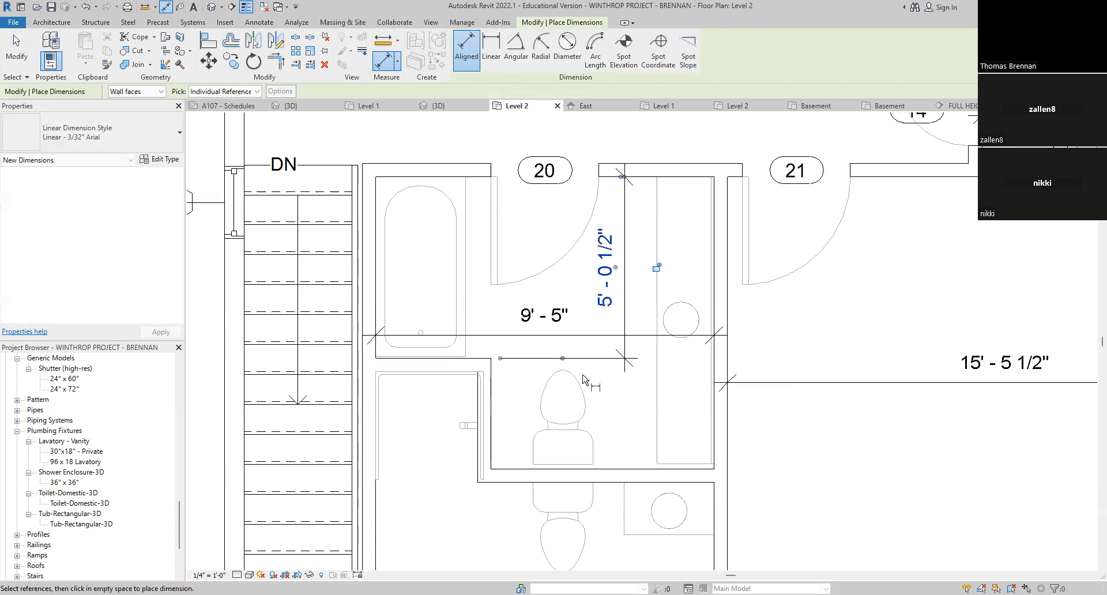
{"action": "left_click", "coordinate": [497, 361]}
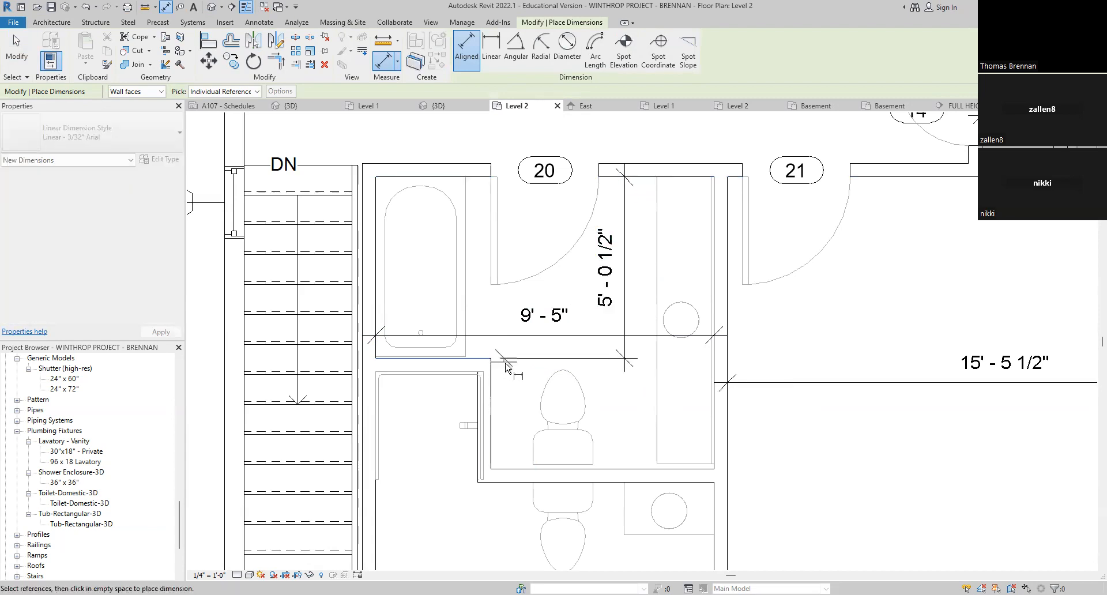
{"action": "left_click", "coordinate": [519, 470]}
{"action": "left_click", "coordinate": [627, 441]}
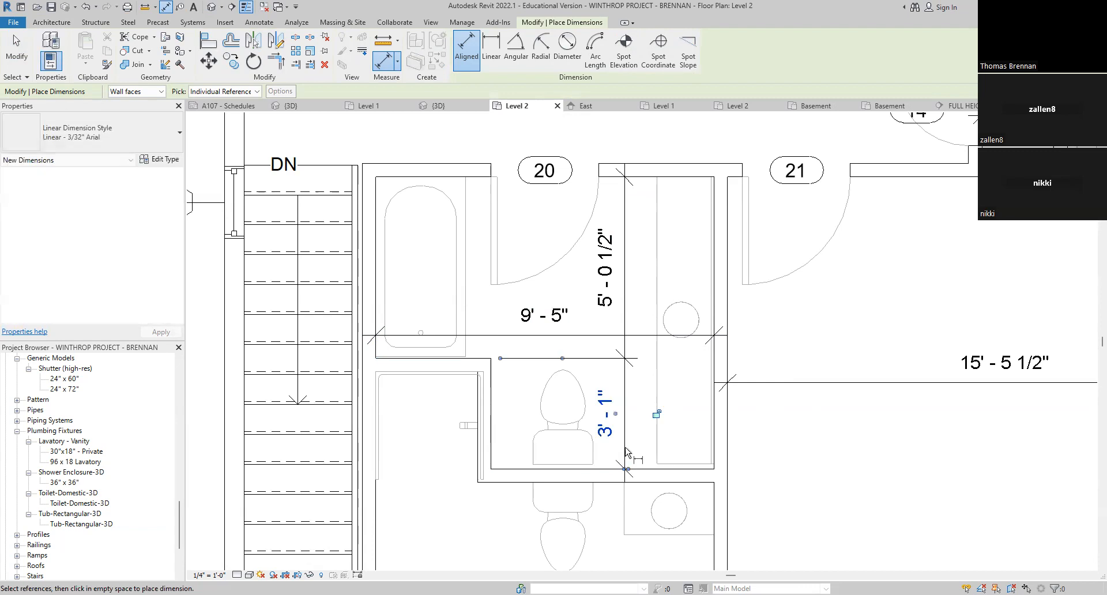
{"action": "key", "text": "Escape"}
{"action": "key", "text": "Escape"}
Step: Nudge the wall between the two toilets upward until the toilet alcove's vertical dimension is 2' - 11 1/2"
{"action": "left_click", "coordinate": [594, 468]}
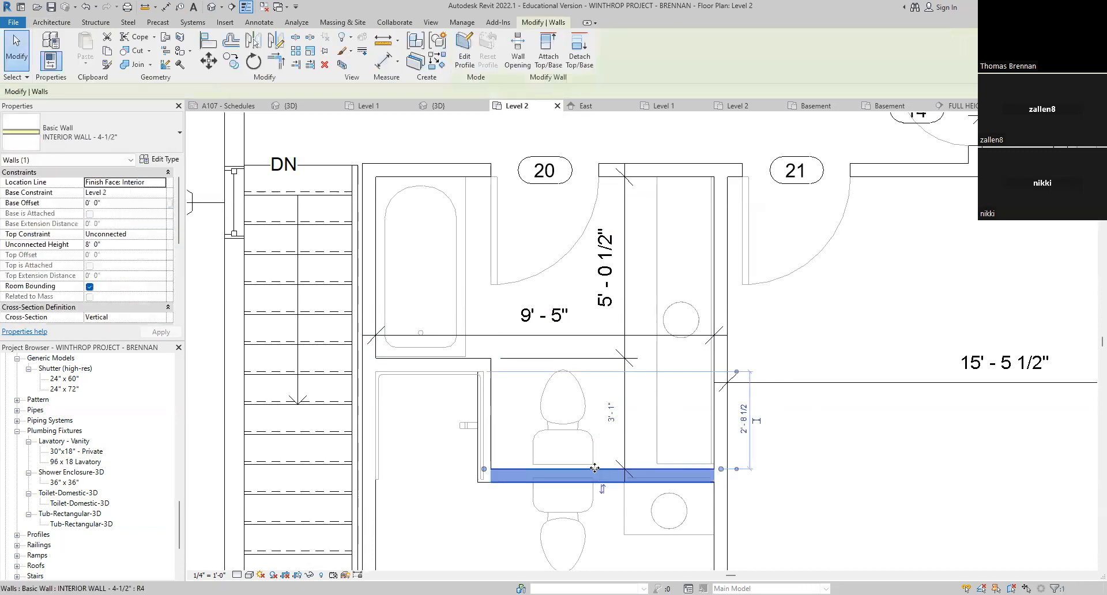
{"action": "key", "text": "Up"}
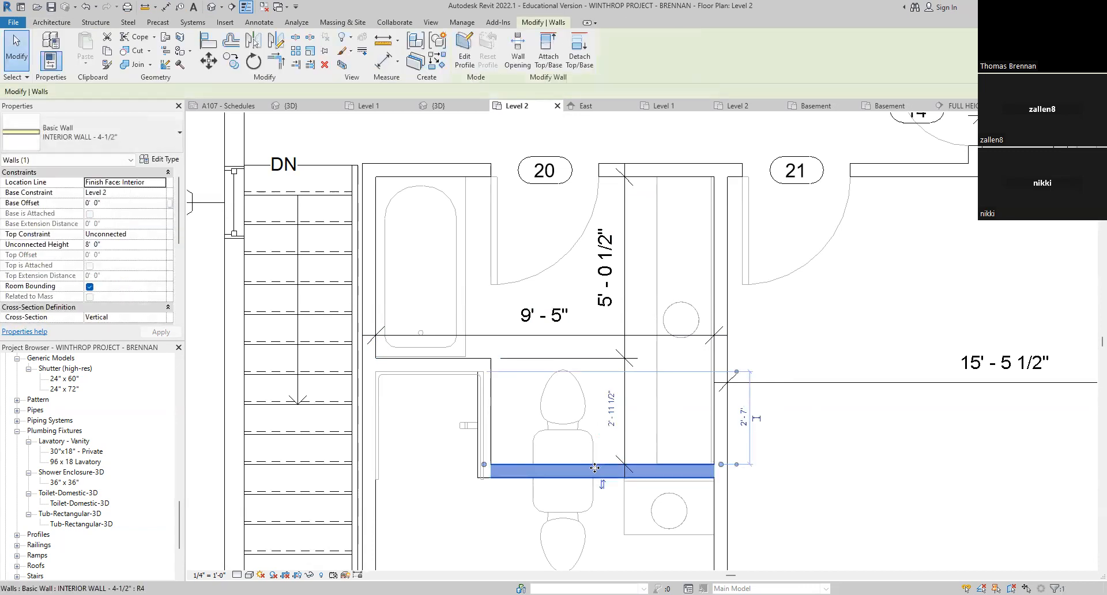
{"action": "scroll", "coordinate": [606, 433], "scroll_direction": "up", "scroll_amount": 4}
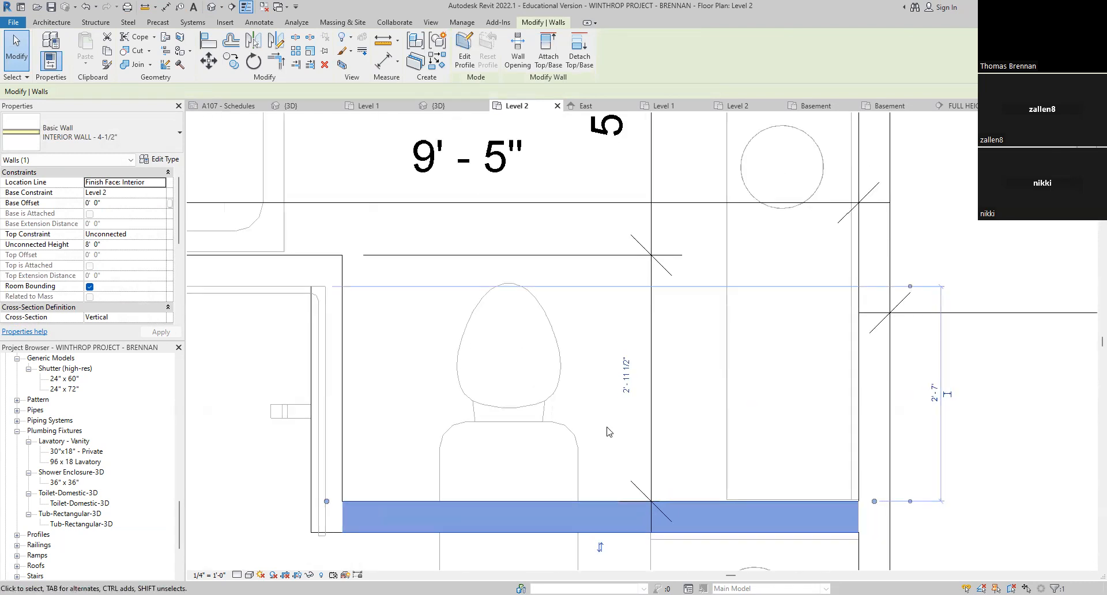
{"action": "key", "text": "Escape"}
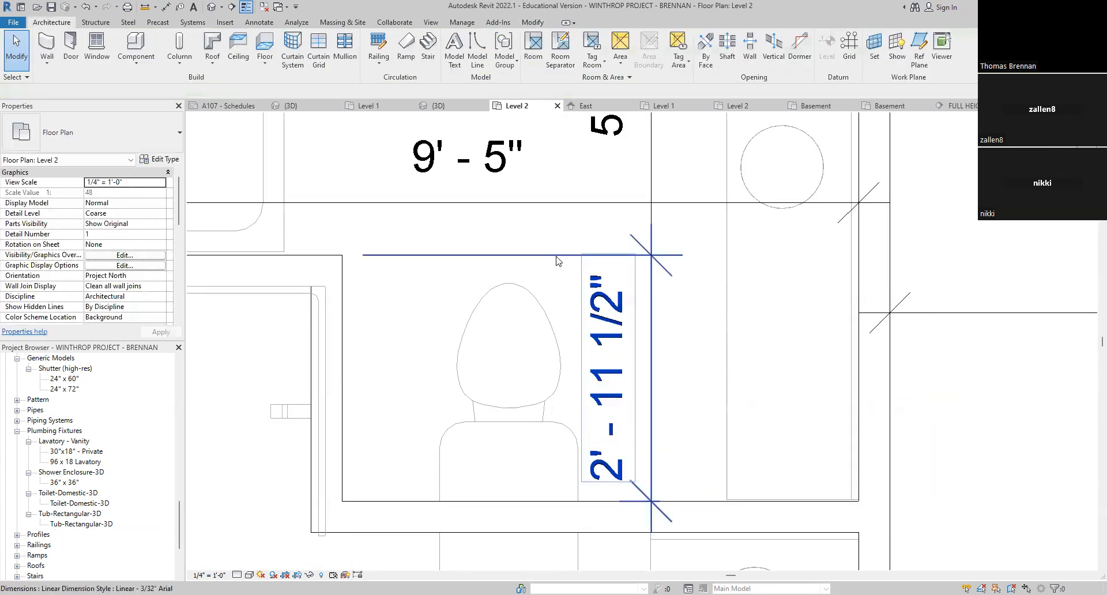
{"action": "left_click", "coordinate": [557, 256]}
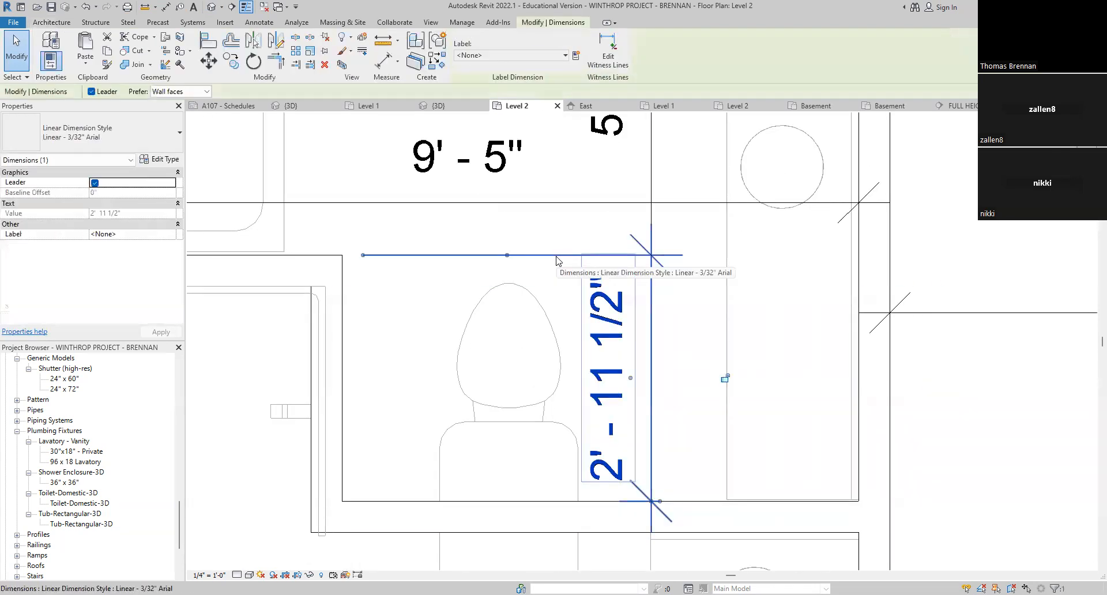
{"action": "left_click", "coordinate": [613, 391]}
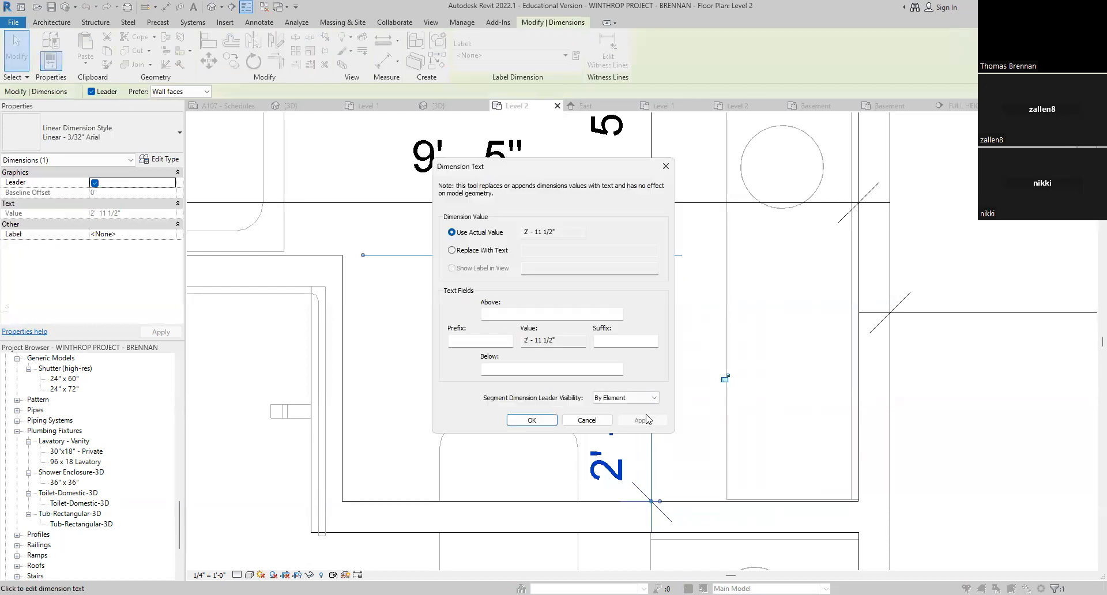
{"action": "left_click", "coordinate": [584, 421]}
Step: Nudge the wall between the two toilets until the toilet alcove's vertical dimension is exactly 3' - 0"
{"action": "scroll", "coordinate": [420, 314], "scroll_direction": "down", "scroll_amount": 3}
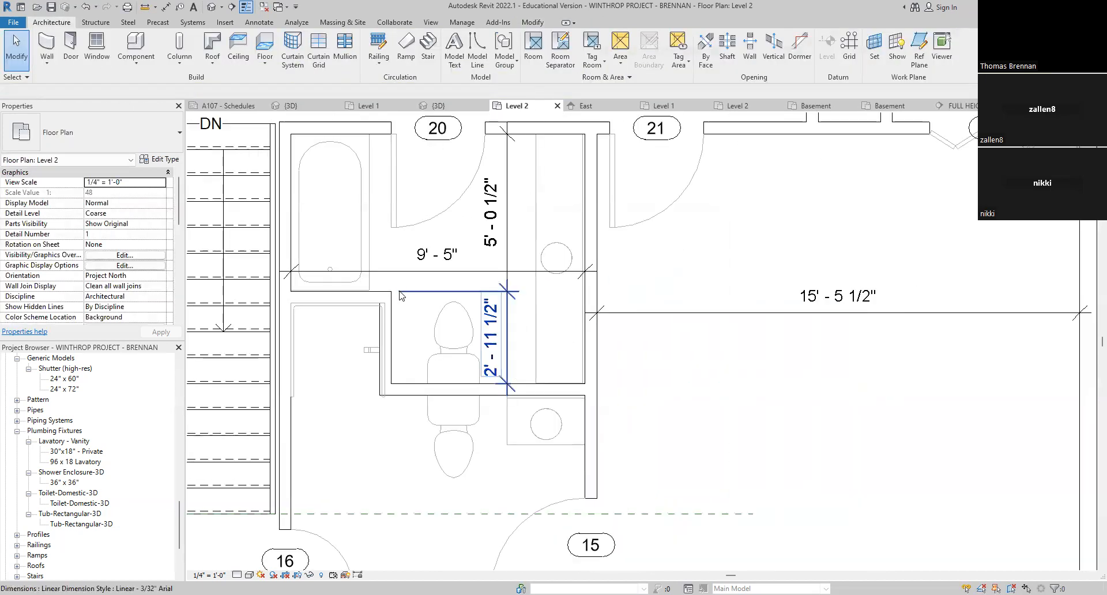
{"action": "left_click", "coordinate": [423, 390]}
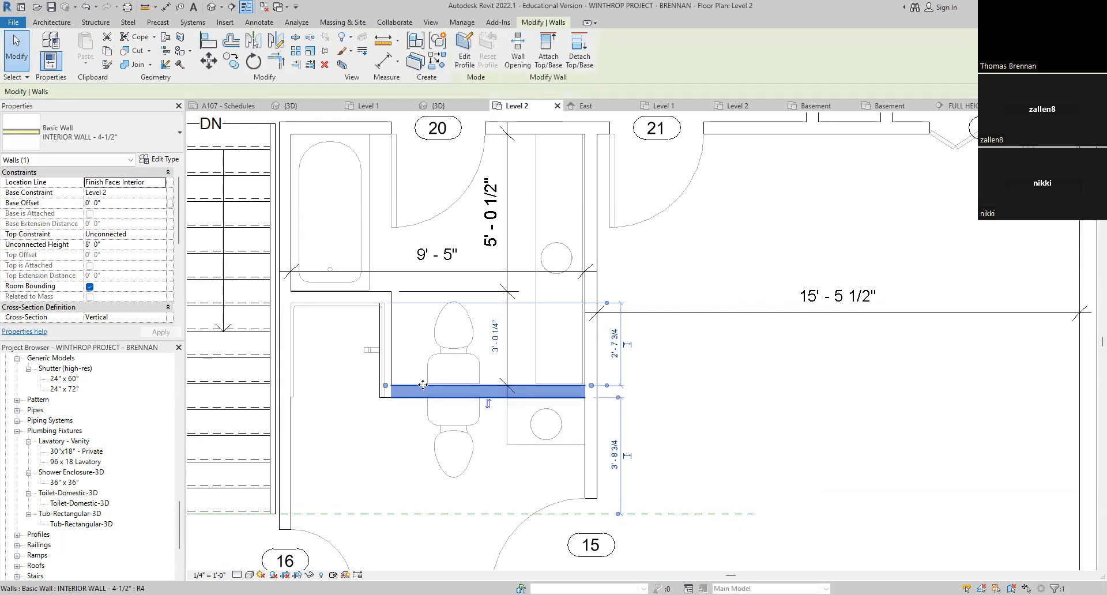
{"action": "scroll", "coordinate": [393, 323], "scroll_direction": "up", "scroll_amount": 3}
{"action": "scroll", "coordinate": [402, 353], "scroll_direction": "up", "scroll_amount": 2}
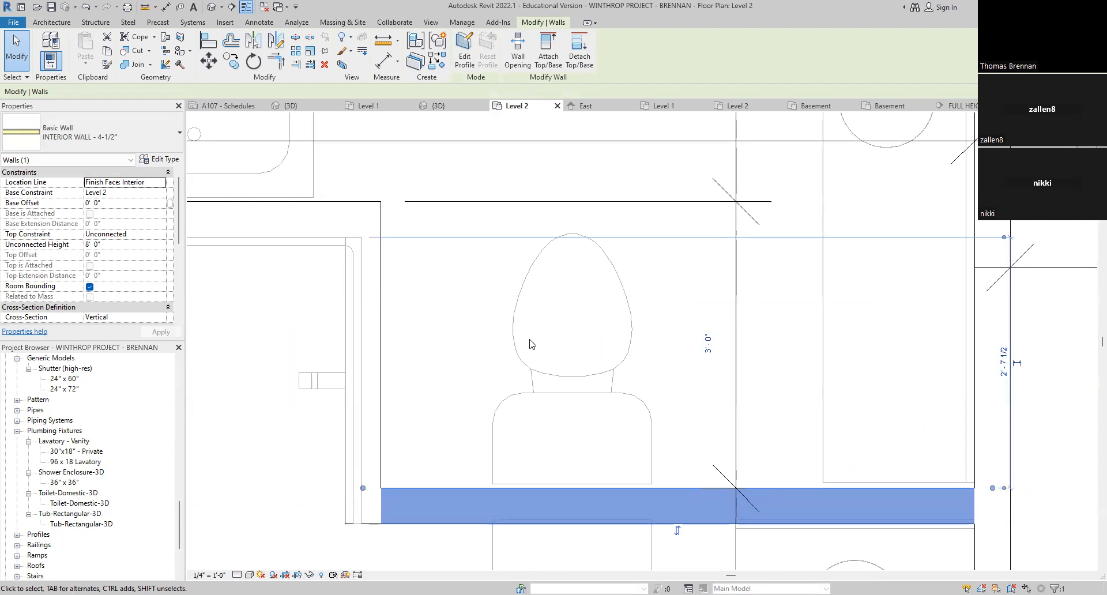
Step: Try to add an aligned vertical dimension from the wall behind the lower toilet to the front exterior wall
{"action": "key", "text": "Escape"}
{"action": "scroll", "coordinate": [526, 352], "scroll_direction": "down", "scroll_amount": 5}
{"action": "middle_click_drag", "start_coordinate": [729, 433], "coordinate": [707, 340]}
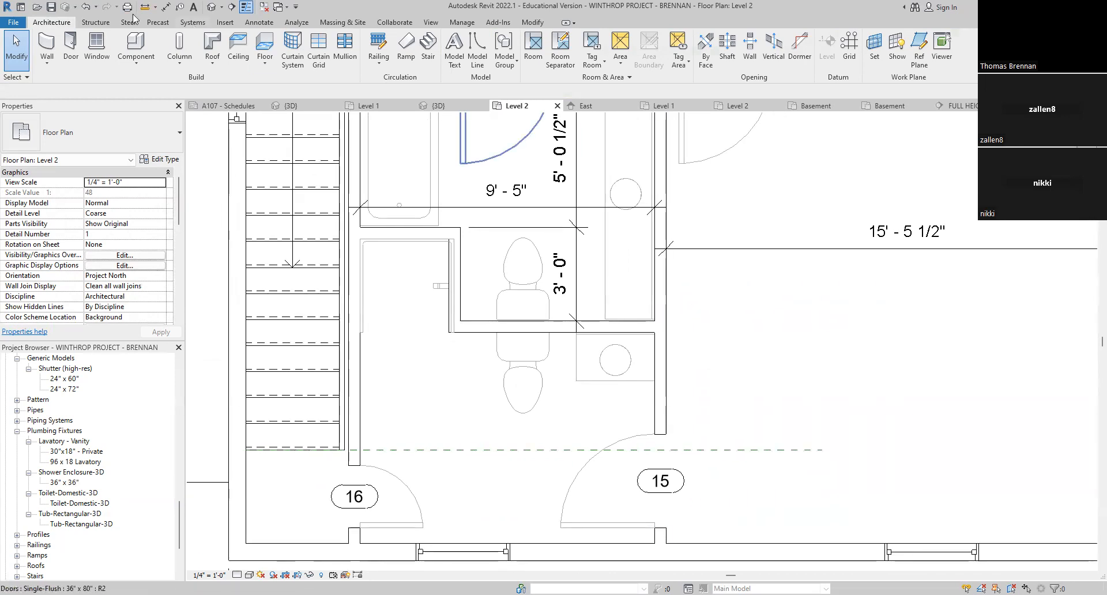
{"action": "left_click", "coordinate": [567, 350]}
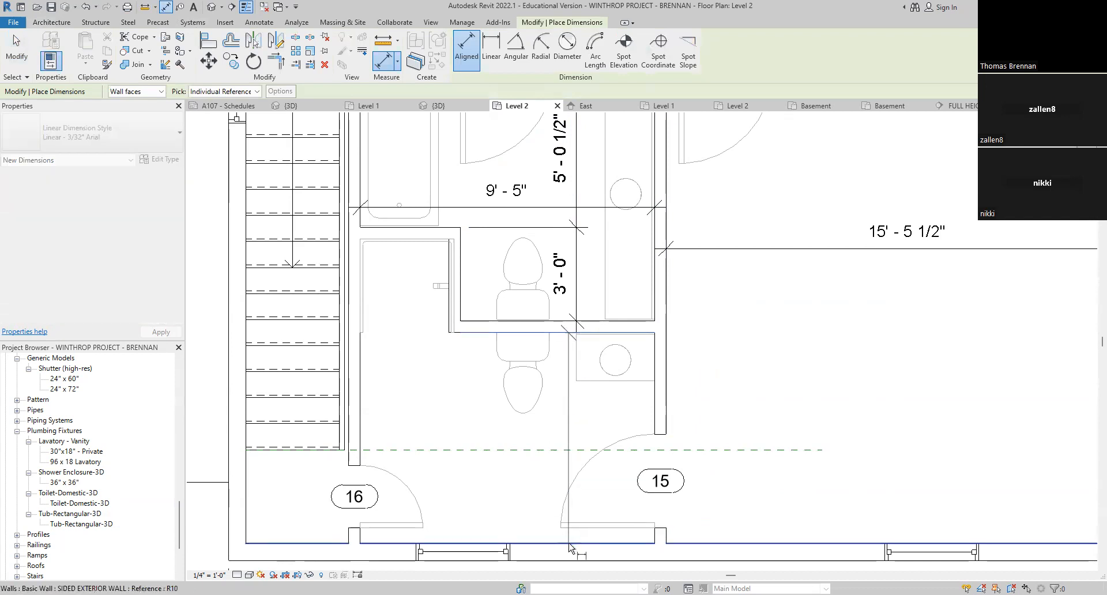
{"action": "left_click", "coordinate": [576, 531]}
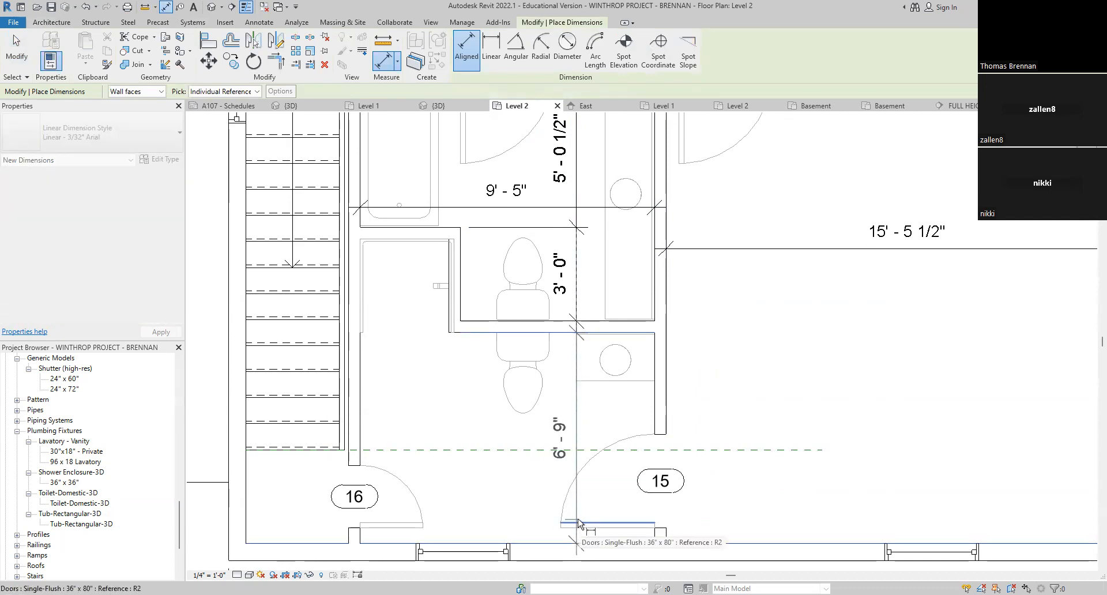
{"action": "left_click", "coordinate": [575, 505]}
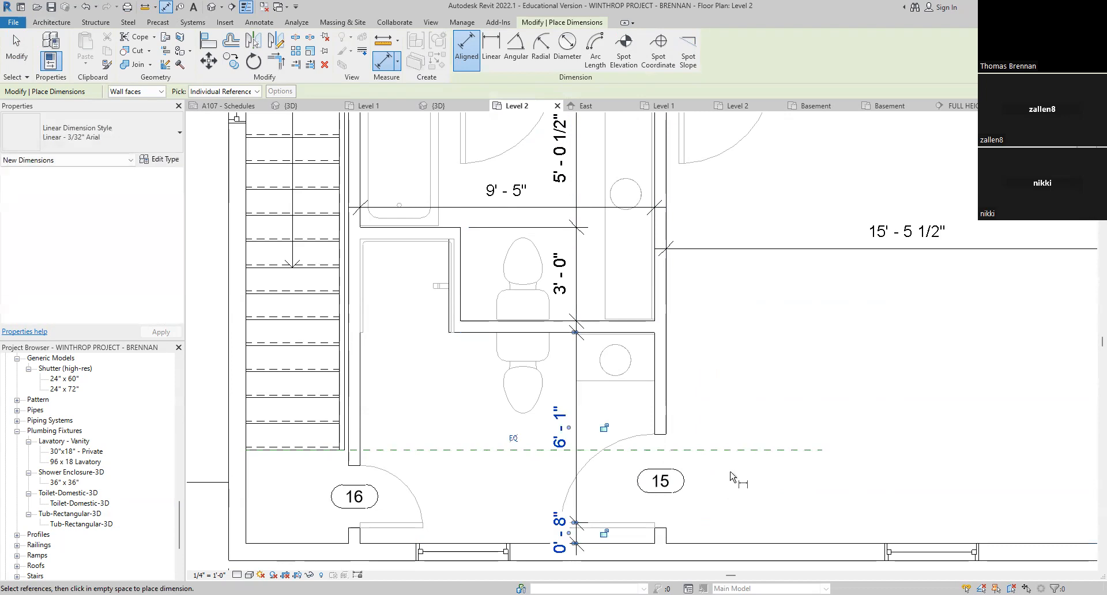
{"action": "key", "text": "Escape"}
{"action": "key", "text": "Escape"}
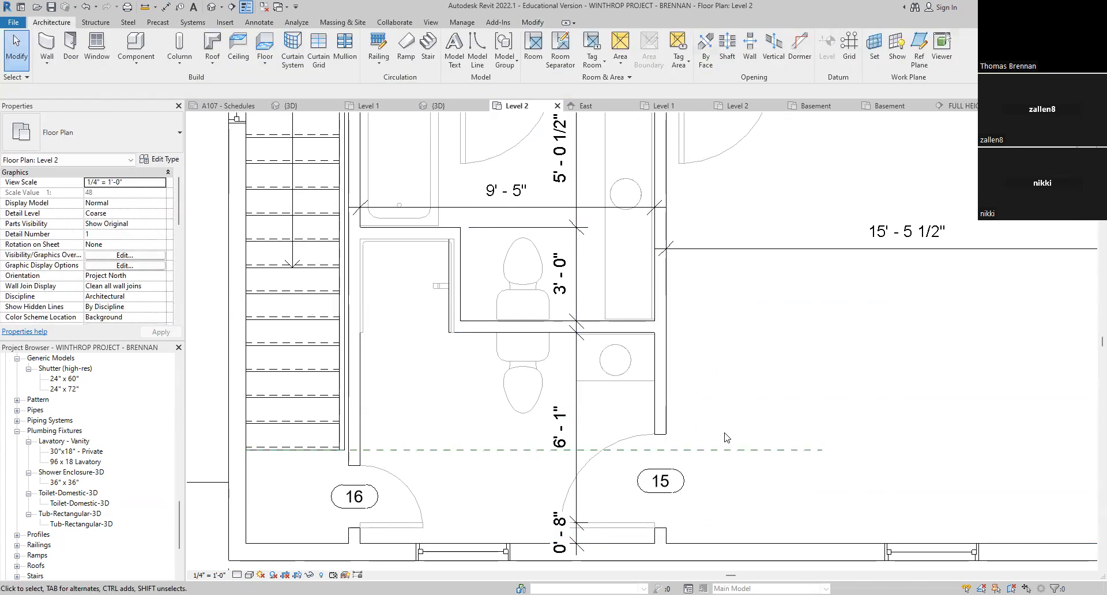
Step: Add an overall vertical dimension between the outer faces of the rear and front exterior walls, outside the existing dimension string
{"action": "scroll", "coordinate": [726, 441], "scroll_direction": "down", "scroll_amount": 5}
{"action": "middle_click_drag", "start_coordinate": [739, 428], "coordinate": [526, 455]}
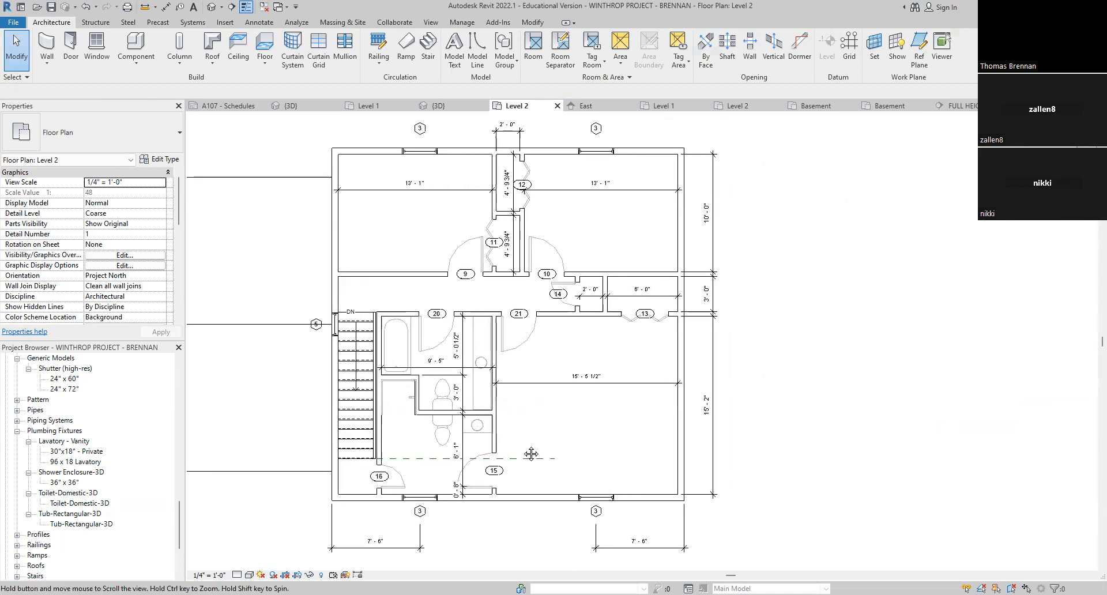
{"action": "left_click", "coordinate": [166, 6]}
{"action": "left_click", "coordinate": [666, 150]}
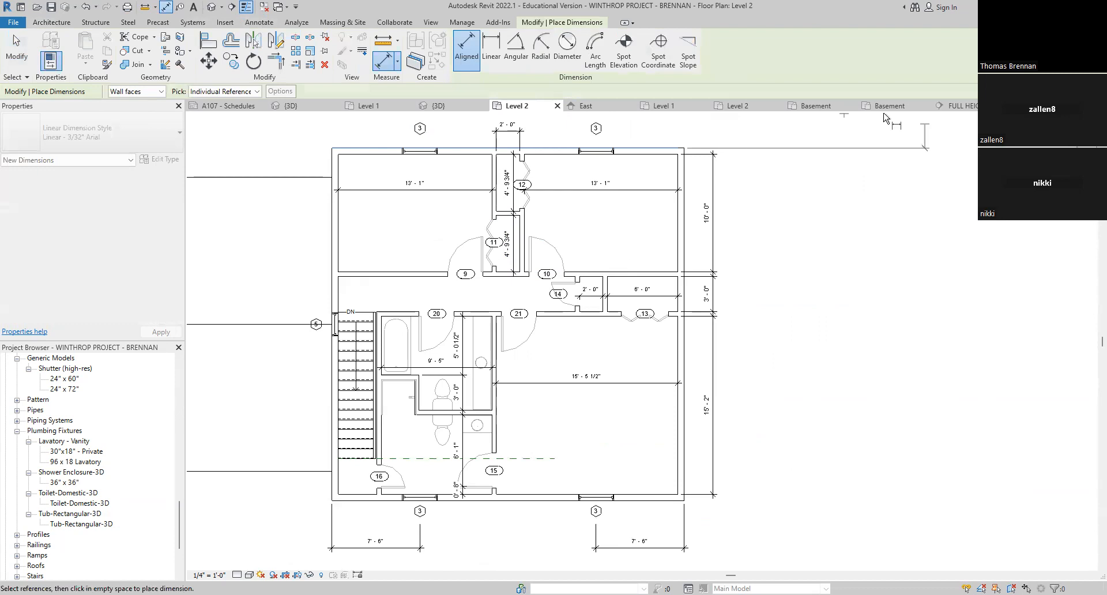
{"action": "left_click", "coordinate": [684, 501]}
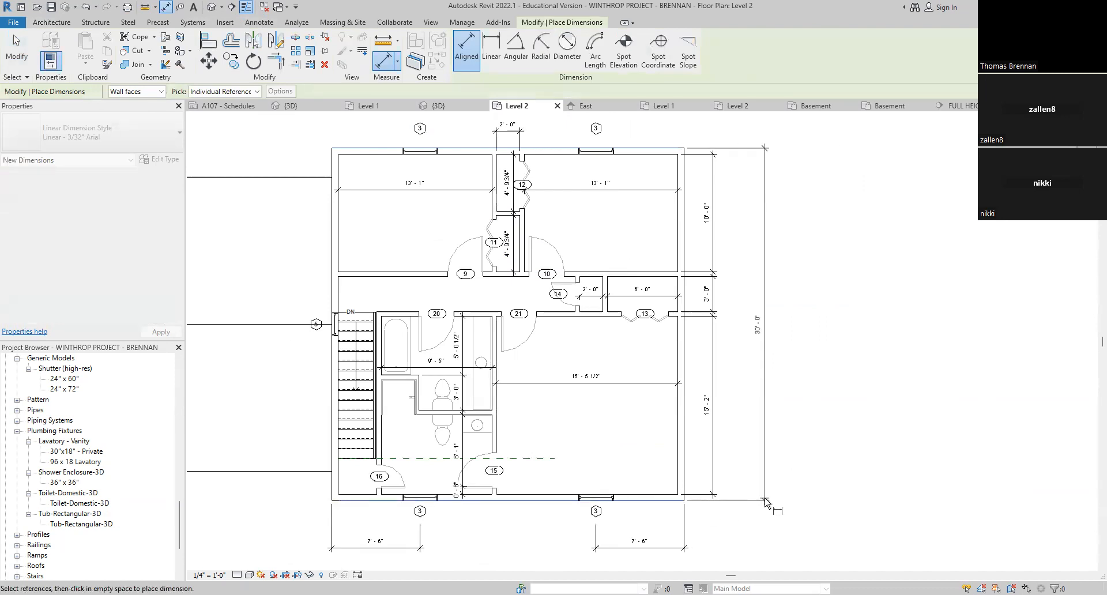
{"action": "left_click", "coordinate": [765, 501]}
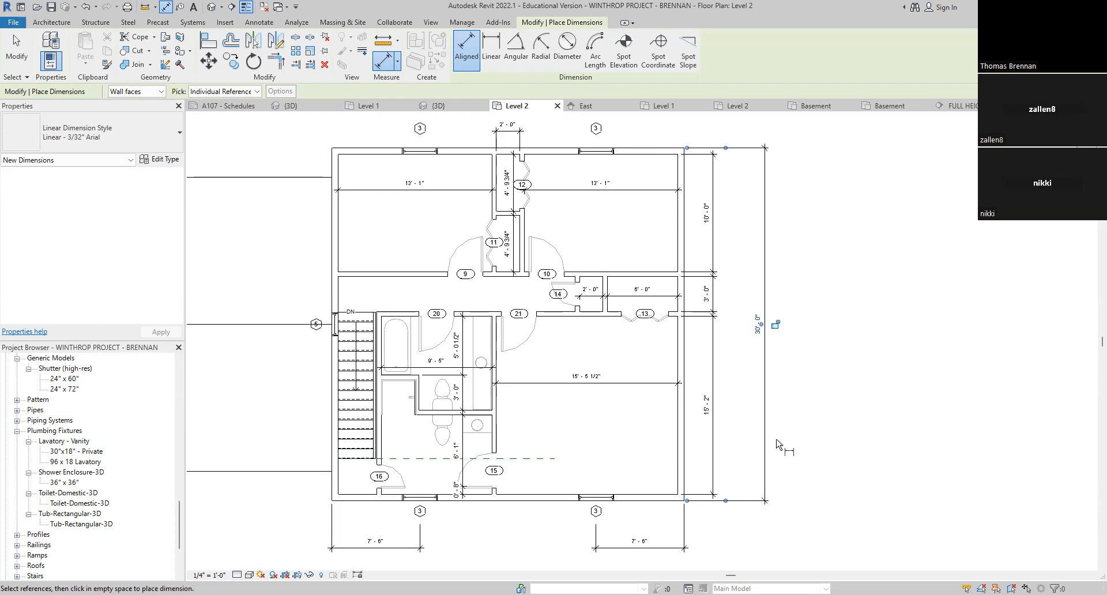
{"action": "key", "text": "Escape"}
{"action": "key", "text": "Escape"}
Step: Check the type properties of the front exterior wall without changing them
{"action": "left_click", "coordinate": [669, 500]}
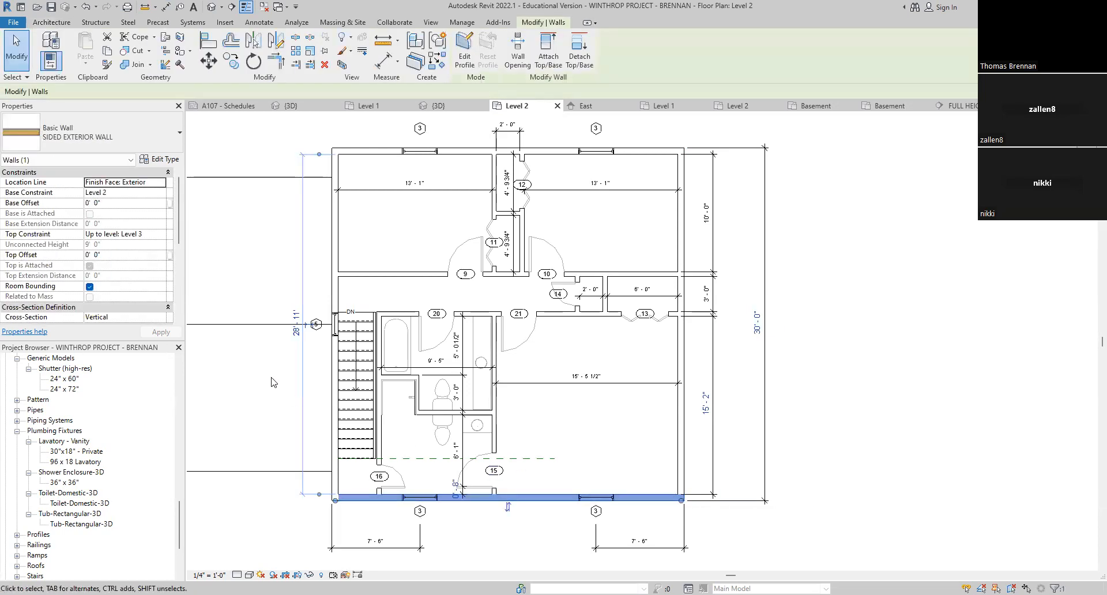
{"action": "left_click", "coordinate": [169, 161]}
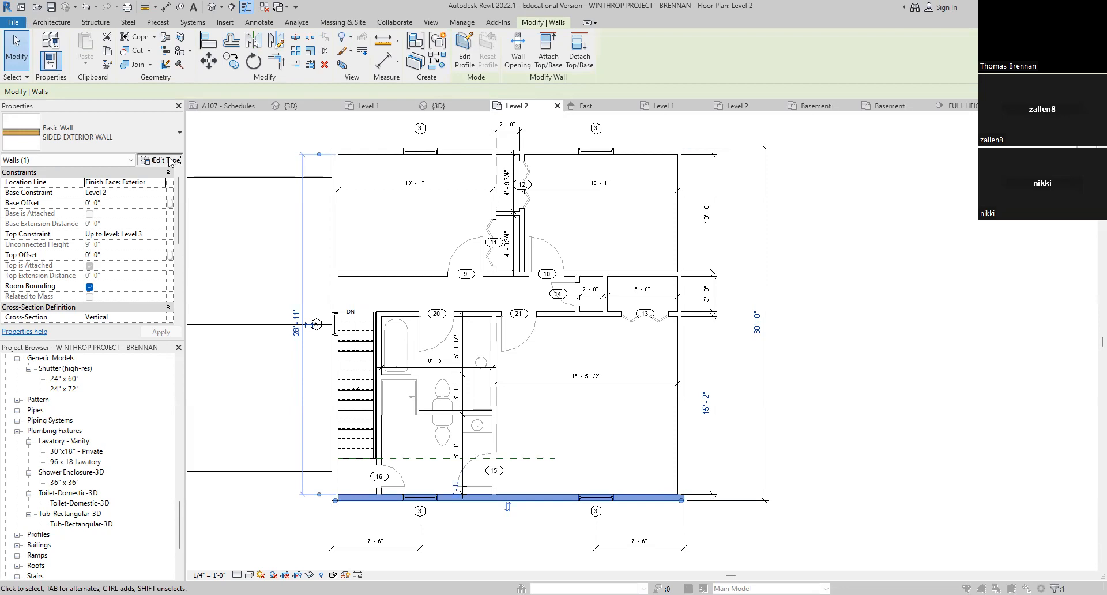
{"action": "left_click", "coordinate": [671, 128]}
{"action": "left_click", "coordinate": [800, 368]}
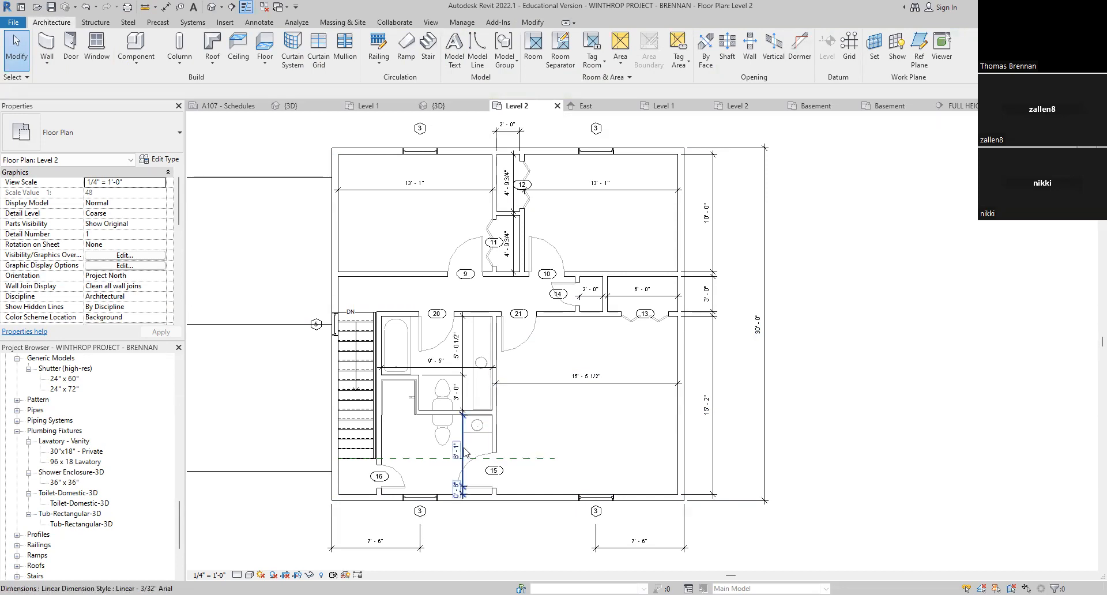
Step: Replace the lower bathroom's split vertical dimension with a single one from the toilet wall to the front exterior wall's inner face
{"action": "scroll", "coordinate": [465, 453], "scroll_direction": "up", "scroll_amount": 2}
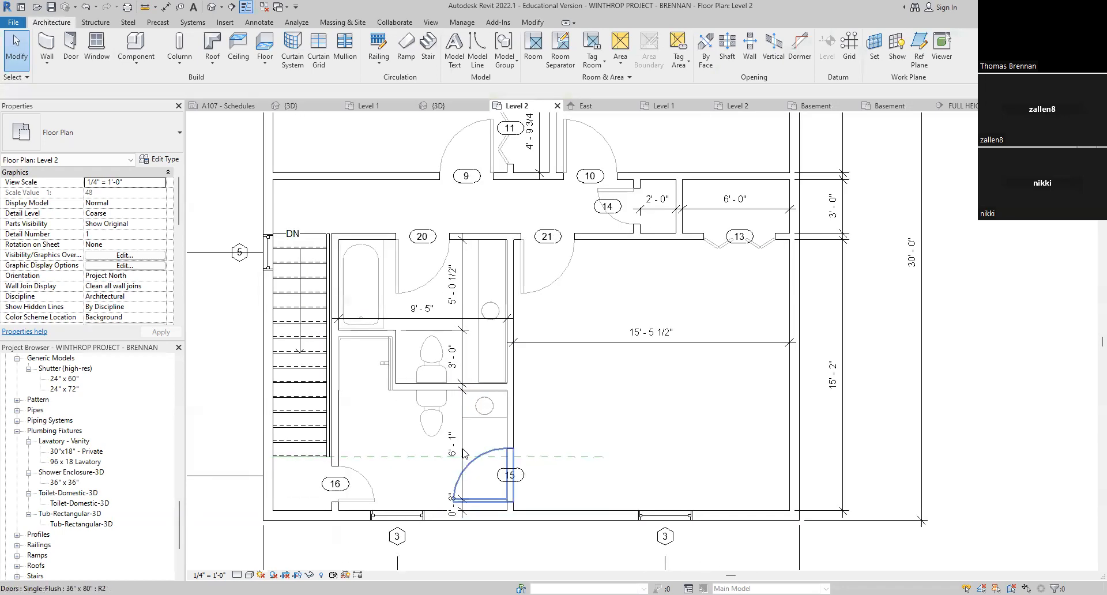
{"action": "left_click", "coordinate": [461, 443]}
{"action": "key", "text": "Delete"}
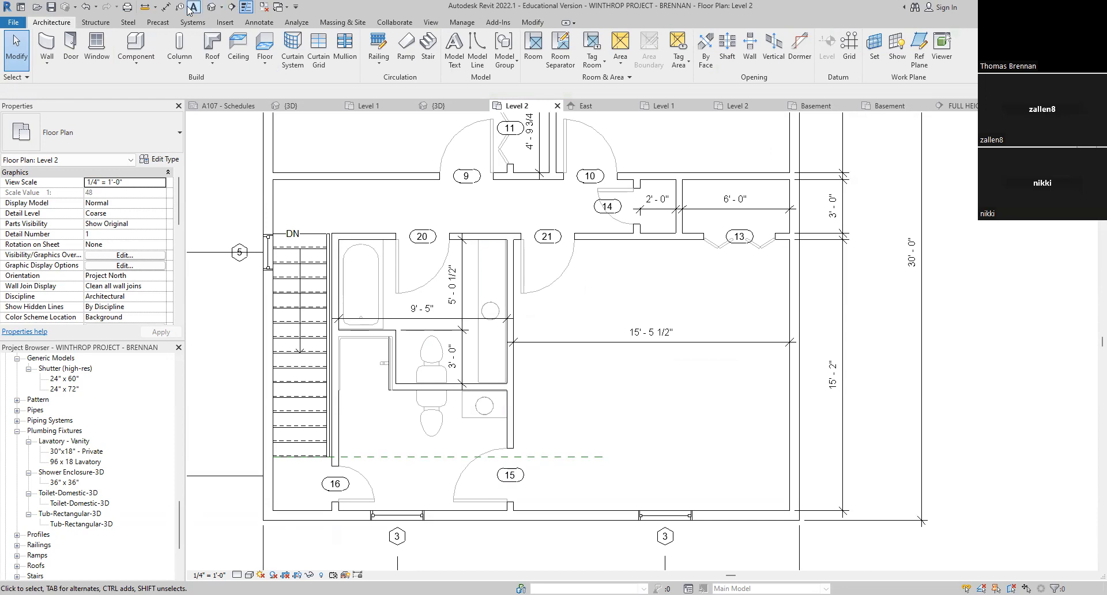
{"action": "left_click", "coordinate": [166, 8]}
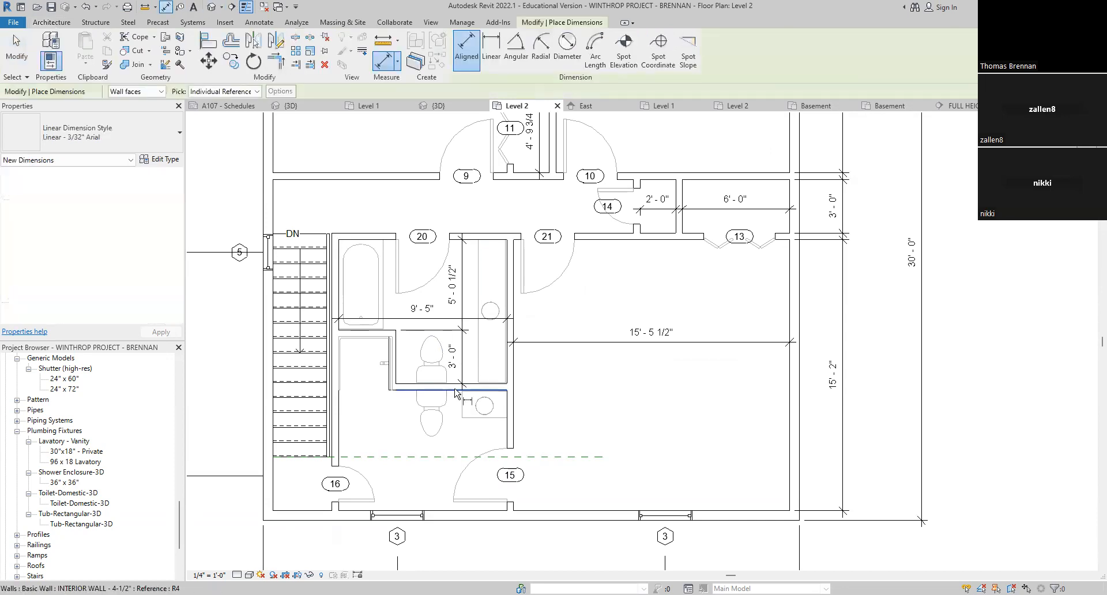
{"action": "left_click", "coordinate": [456, 394]}
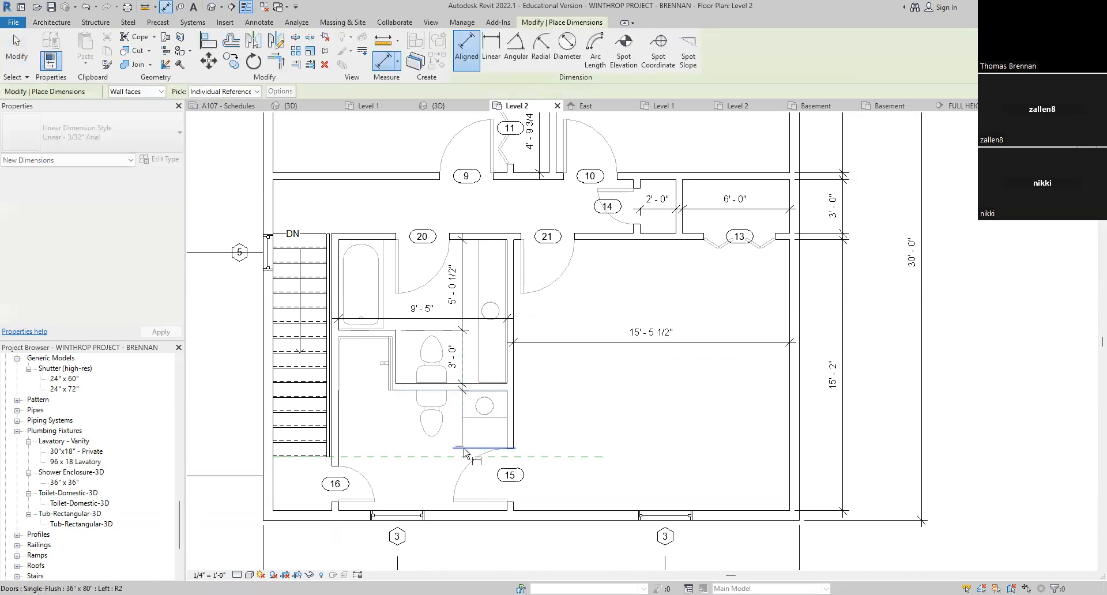
{"action": "left_click", "coordinate": [457, 515]}
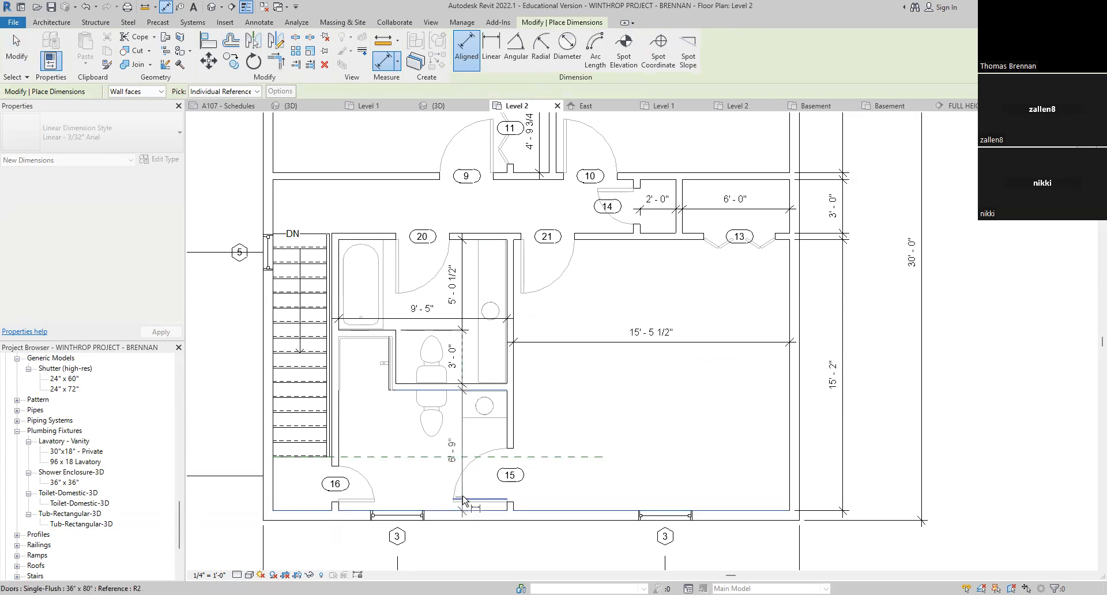
{"action": "left_click", "coordinate": [461, 440]}
{"action": "key", "text": "Escape"}
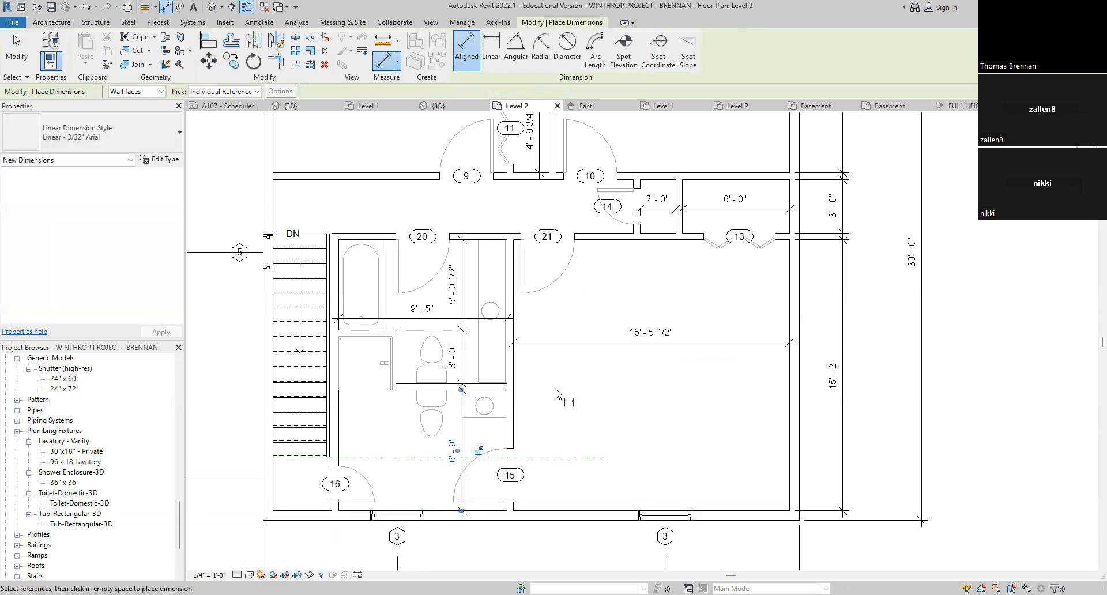
{"action": "key", "text": "Escape"}
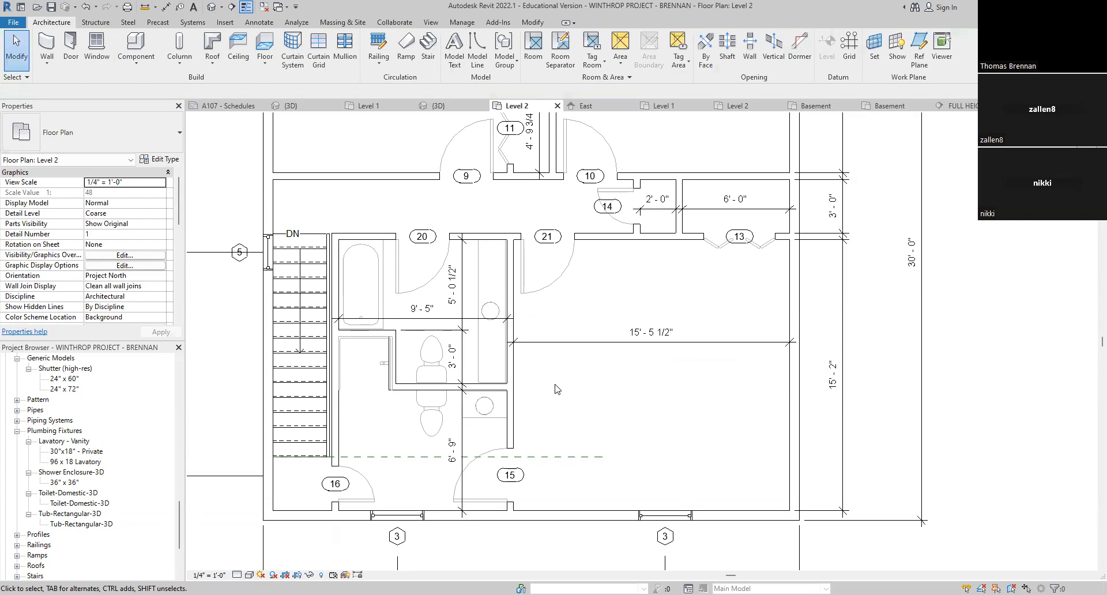
Step: Nudge the short wall between the shower and the upper toilet sideways until its face sits flush against the shower enclosure
{"action": "left_click", "coordinate": [402, 354]}
{"action": "key", "text": "Right"}
{"action": "key", "text": "Right"}
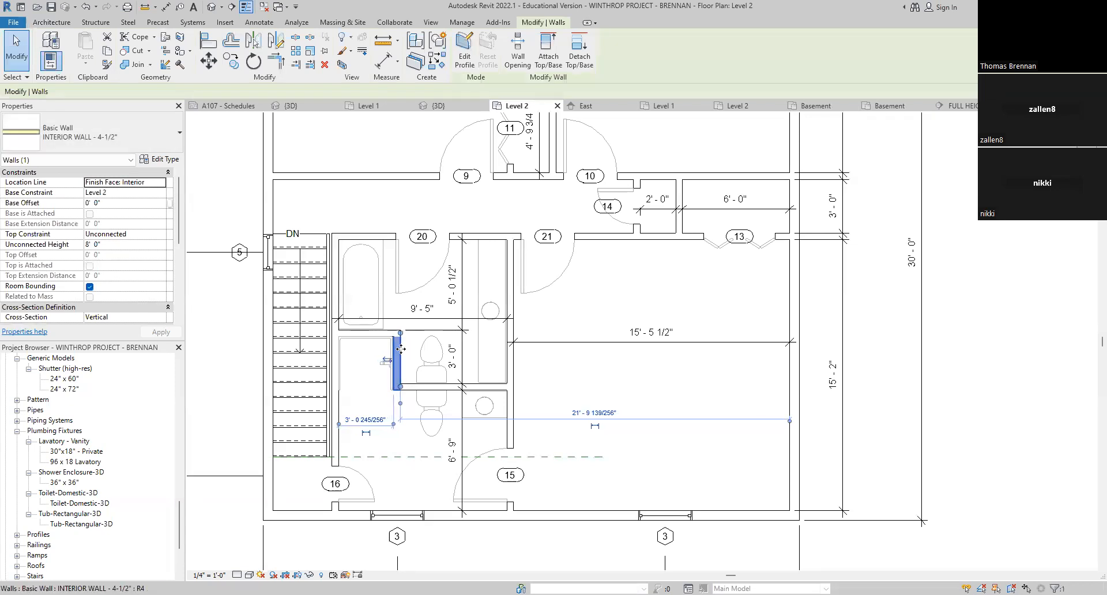
{"action": "key", "text": "Escape"}
{"action": "scroll", "coordinate": [400, 348], "scroll_direction": "up", "scroll_amount": 2}
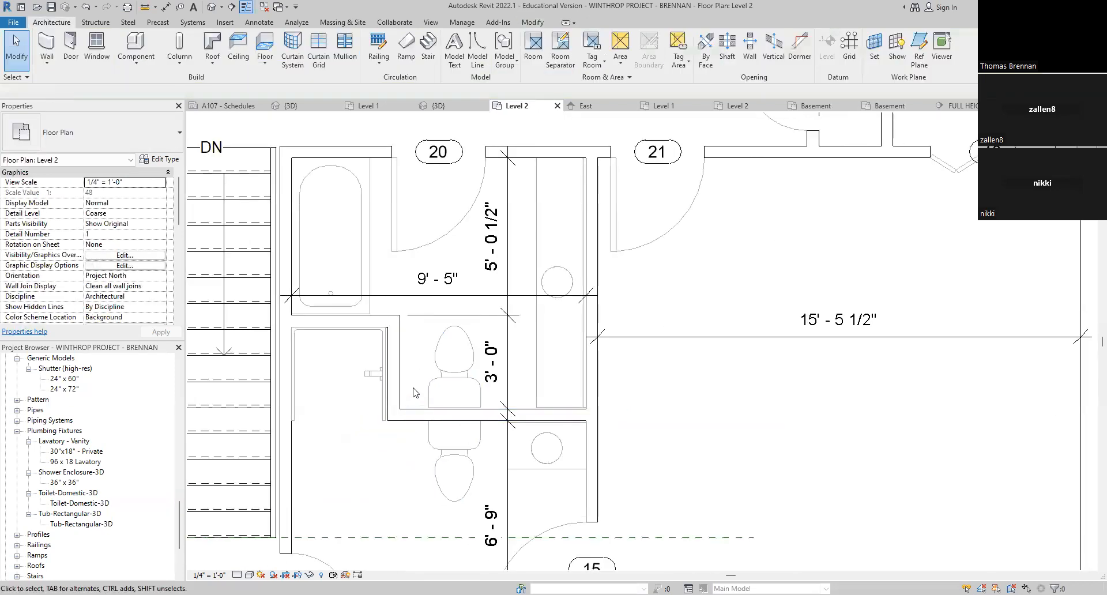
{"action": "scroll", "coordinate": [412, 390], "scroll_direction": "up", "scroll_amount": 3}
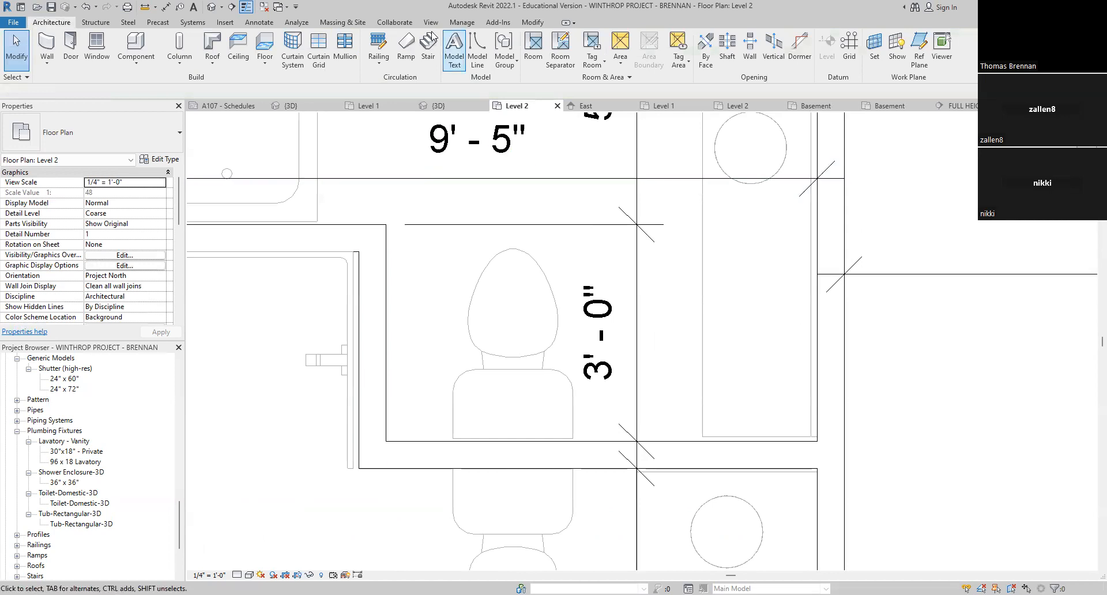
{"action": "scroll", "coordinate": [371, 137], "scroll_direction": "down", "scroll_amount": 3}
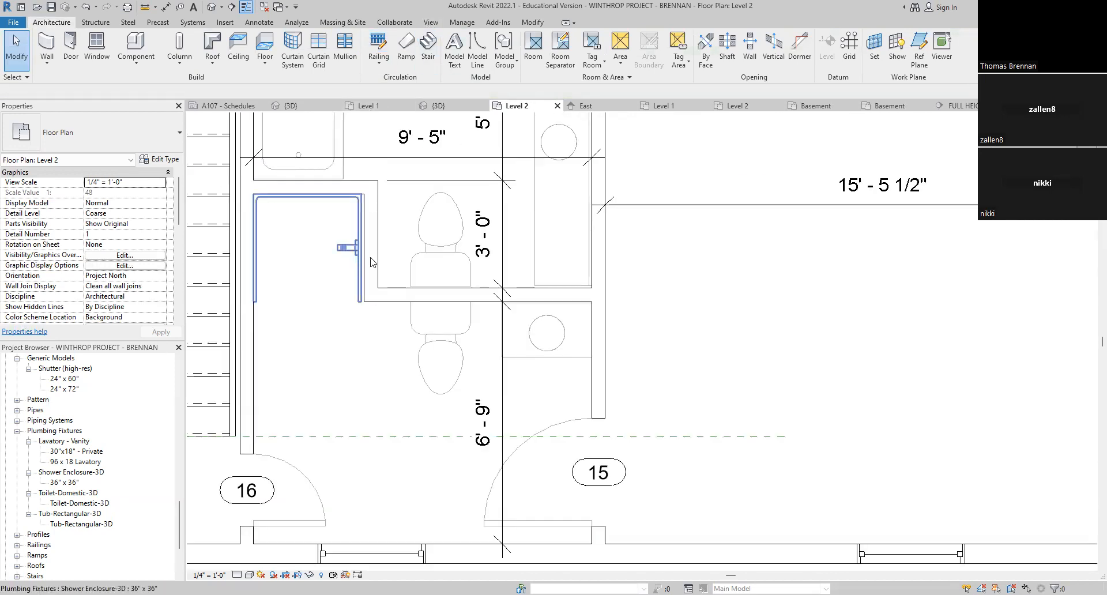
{"action": "scroll", "coordinate": [370, 255], "scroll_direction": "up", "scroll_amount": 4}
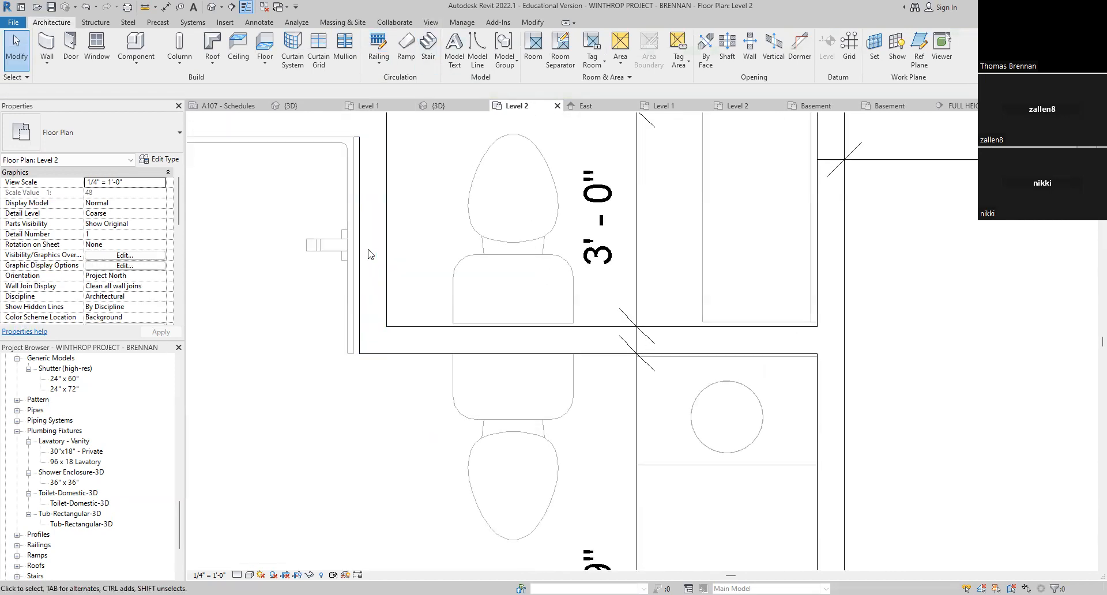
{"action": "left_click", "coordinate": [364, 252]}
{"action": "key", "text": "Left"}
{"action": "key", "text": "Left"}
{"action": "key", "text": "Left"}
{"action": "key", "text": "Left"}
{"action": "key", "text": "Left"}
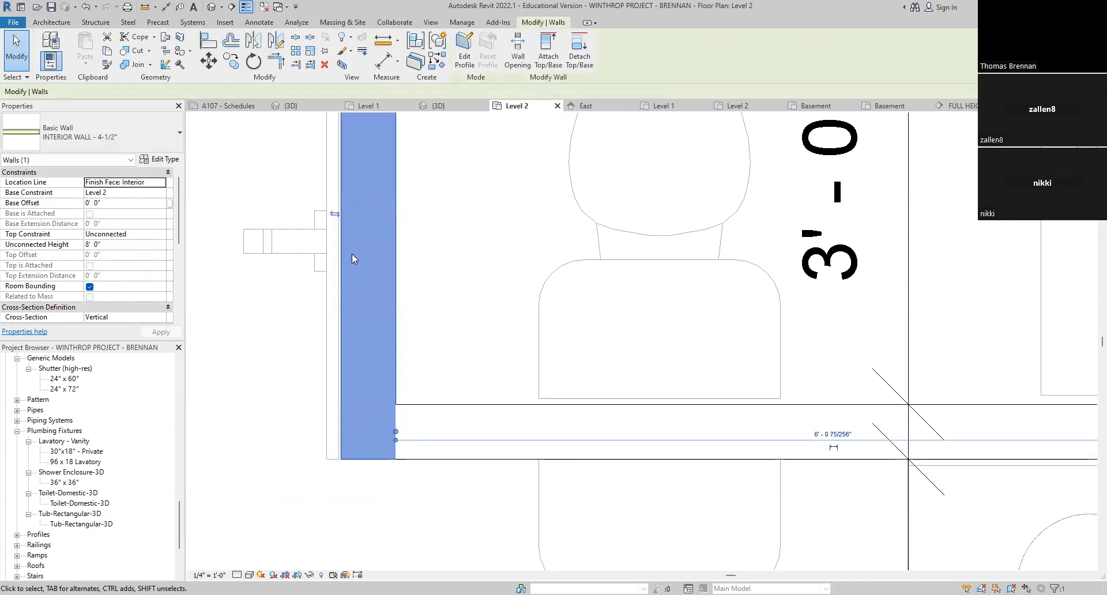
{"action": "key", "text": "Escape"}
Step: Nudge the upper toilet down until the back of its tank touches the wall between the two toilets
{"action": "scroll", "coordinate": [369, 239], "scroll_direction": "down", "scroll_amount": 1}
{"action": "scroll", "coordinate": [380, 250], "scroll_direction": "down", "scroll_amount": 4}
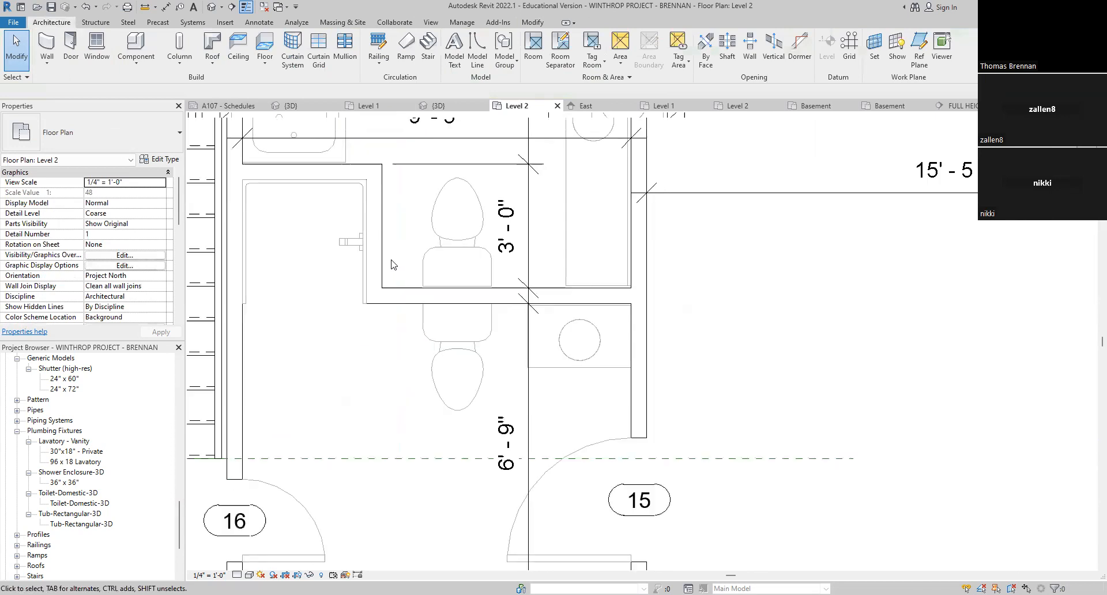
{"action": "scroll", "coordinate": [425, 297], "scroll_direction": "up", "scroll_amount": 3}
{"action": "scroll", "coordinate": [425, 297], "scroll_direction": "up", "scroll_amount": 3}
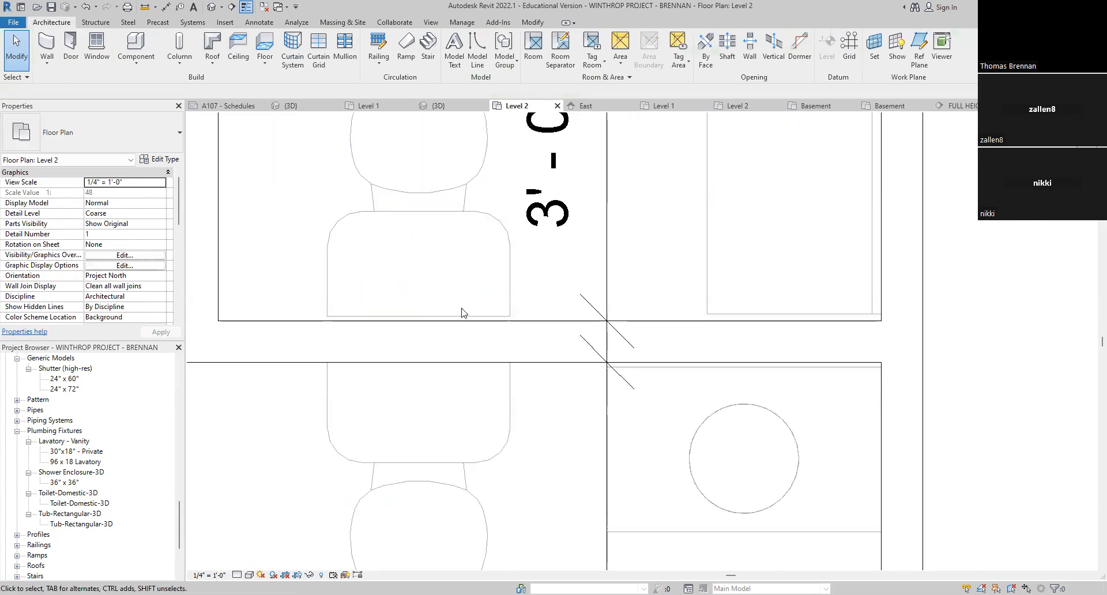
{"action": "left_click", "coordinate": [460, 314]}
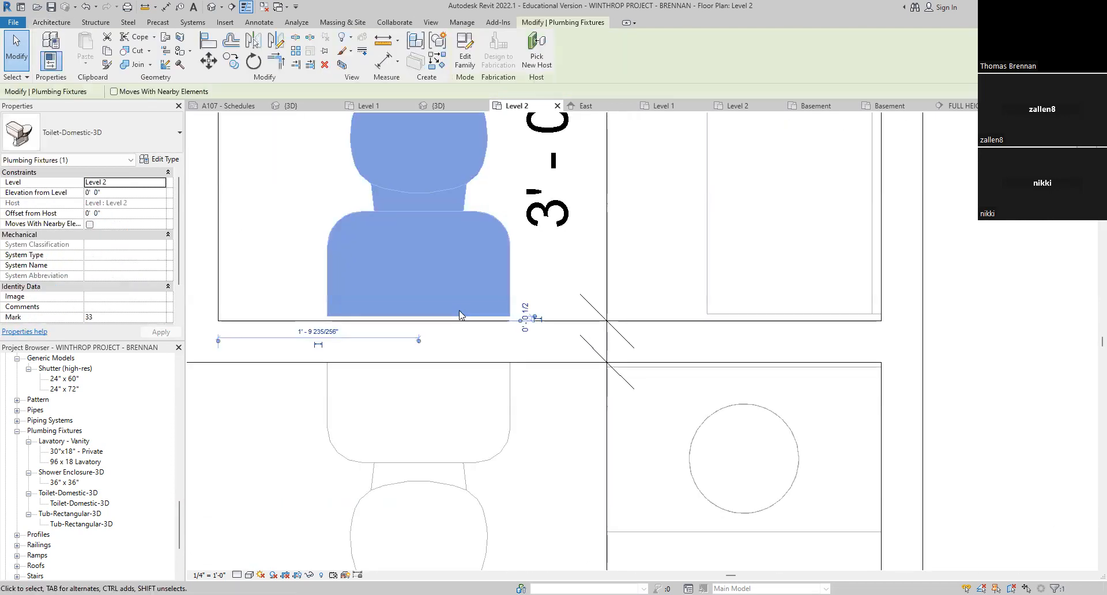
{"action": "key", "text": "Down"}
{"action": "left_click", "coordinate": [551, 282]}
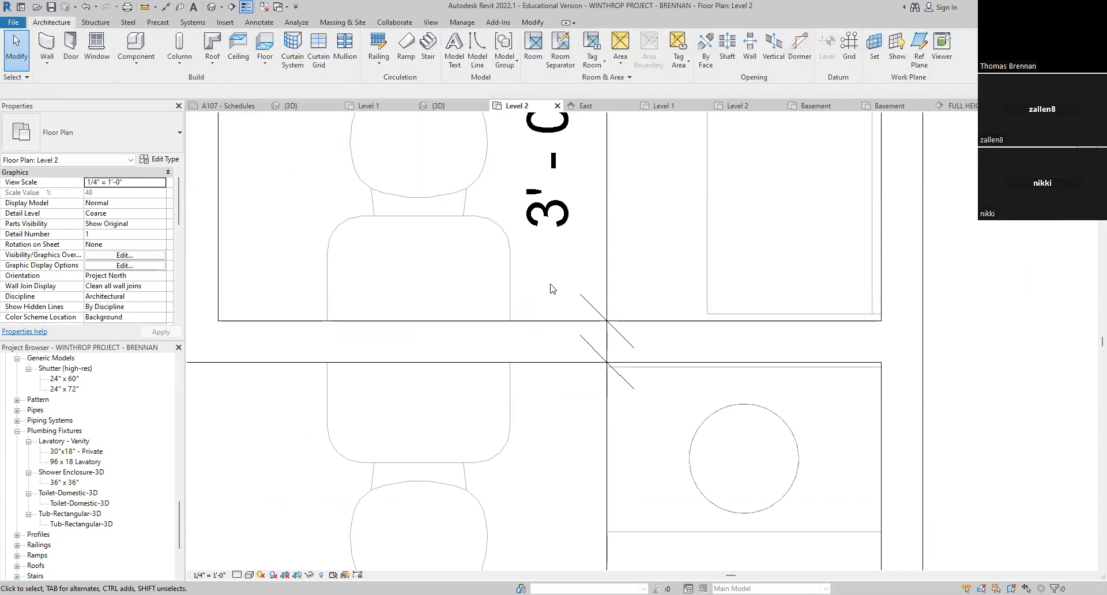
Step: Check the lower bathroom's vertical dimension between the toilet wall and the front exterior wall
{"action": "scroll", "coordinate": [725, 398], "scroll_direction": "down", "scroll_amount": 5}
{"action": "middle_click_drag", "start_coordinate": [724, 398], "coordinate": [650, 376]}
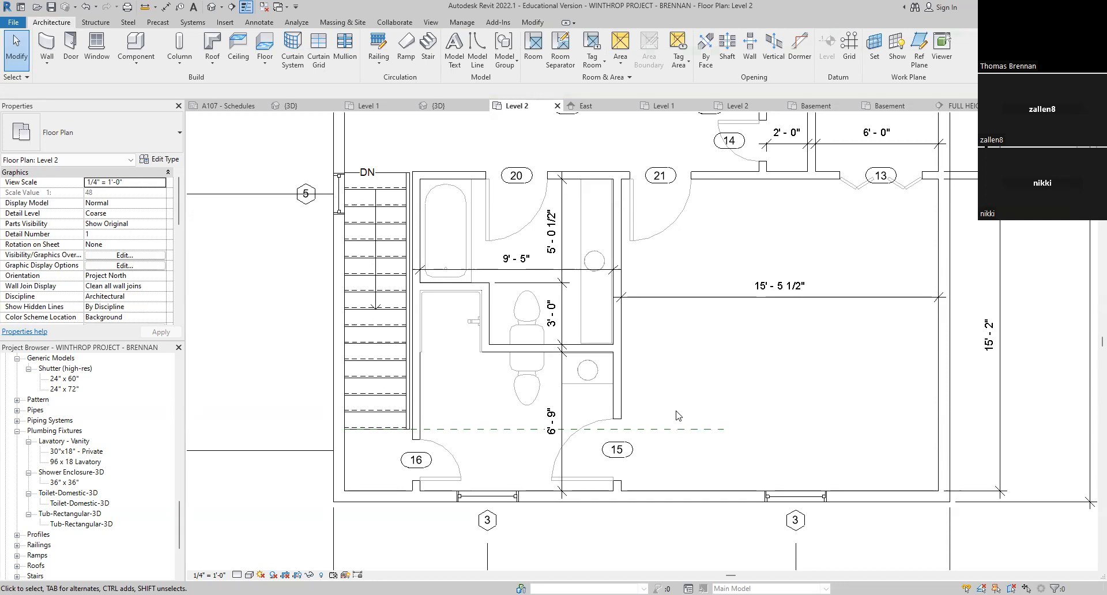
{"action": "left_click", "coordinate": [555, 415]}
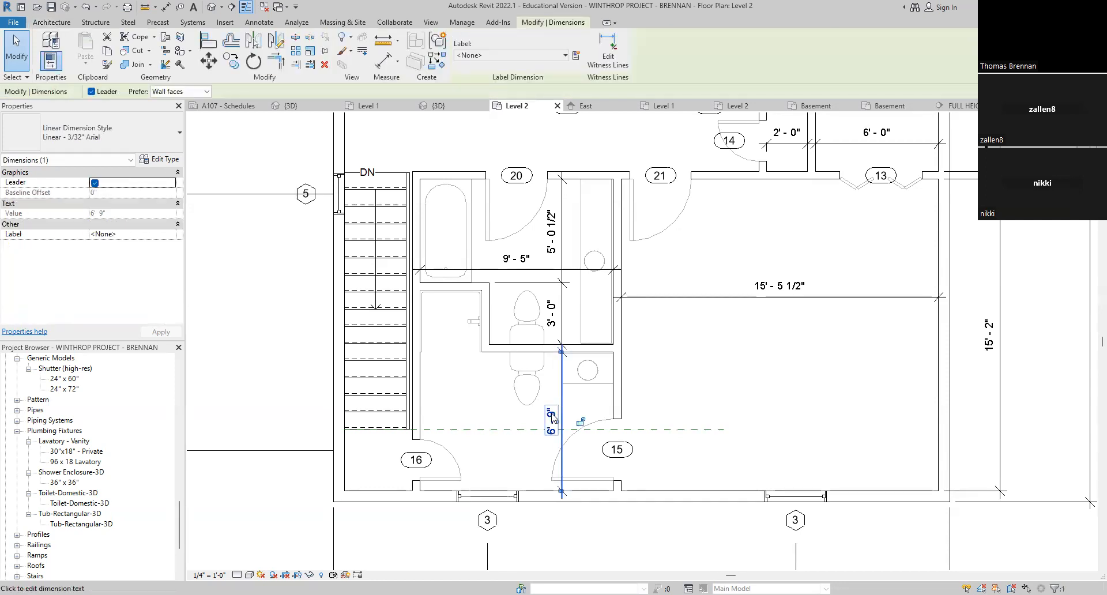
{"action": "left_click", "coordinate": [713, 414]}
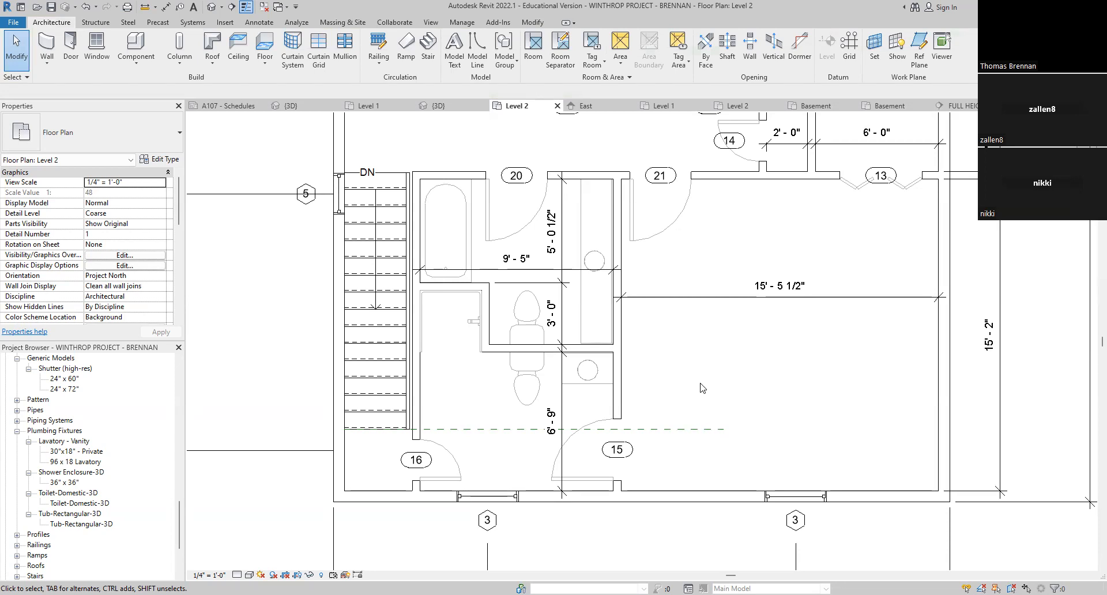
Step: Look over the whole Level 2 plan and switch to the {3D} view of the WINTHROP HOUSE 30 X 30 project
{"action": "scroll", "coordinate": [702, 387], "scroll_direction": "down", "scroll_amount": 5}
{"action": "scroll", "coordinate": [561, 347], "scroll_direction": "up", "scroll_amount": 2}
{"action": "middle_click_drag", "start_coordinate": [561, 346], "coordinate": [614, 398]}
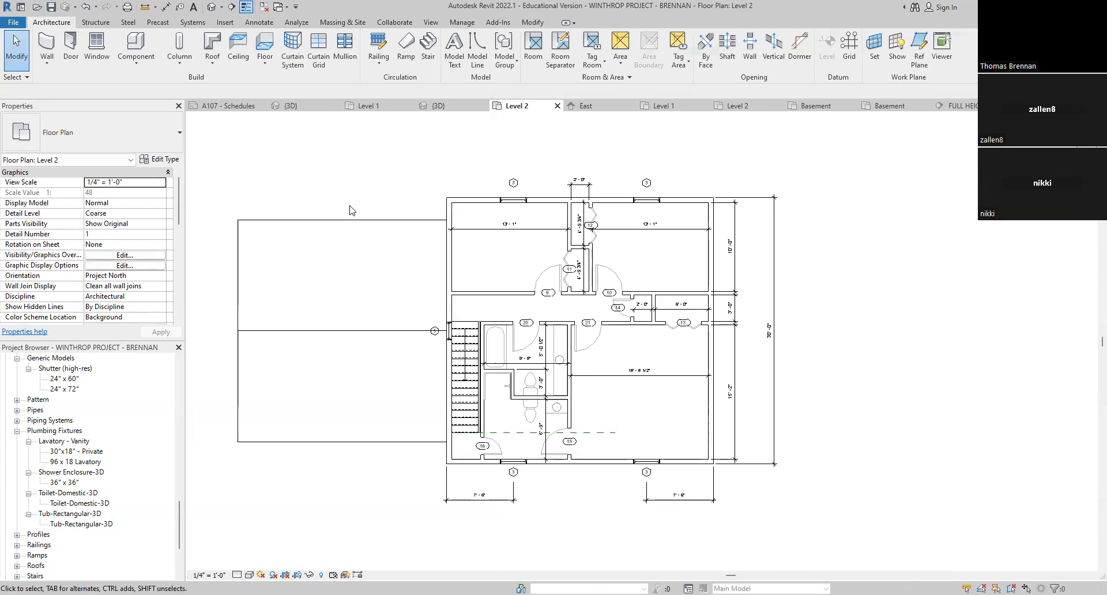
{"action": "left_click", "coordinate": [291, 106]}
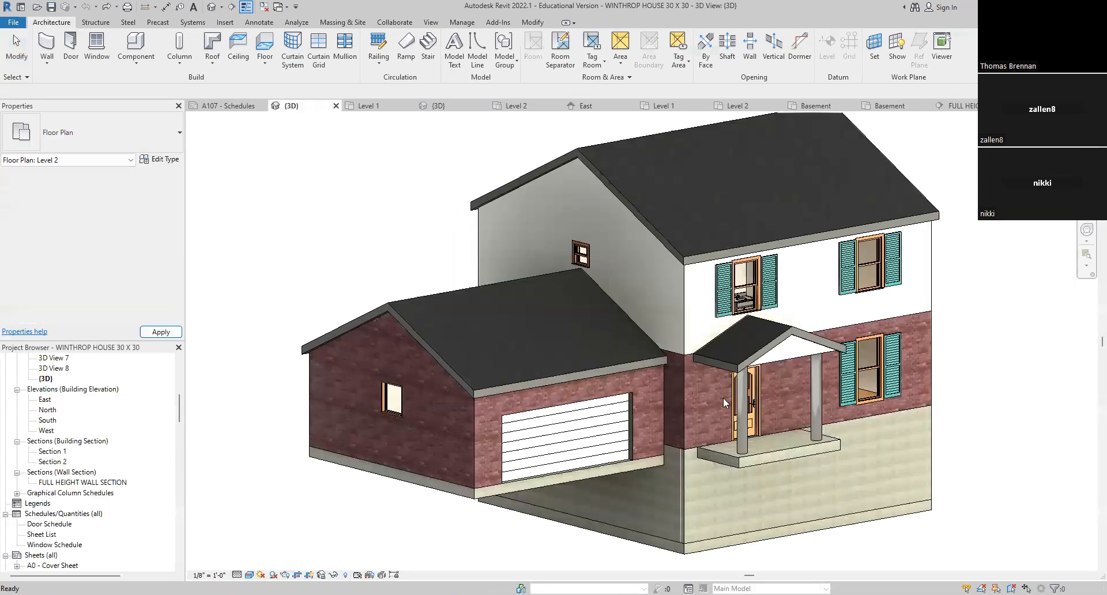
{"action": "middle_click_drag", "start_coordinate": [949, 514], "coordinate": [901, 517]}
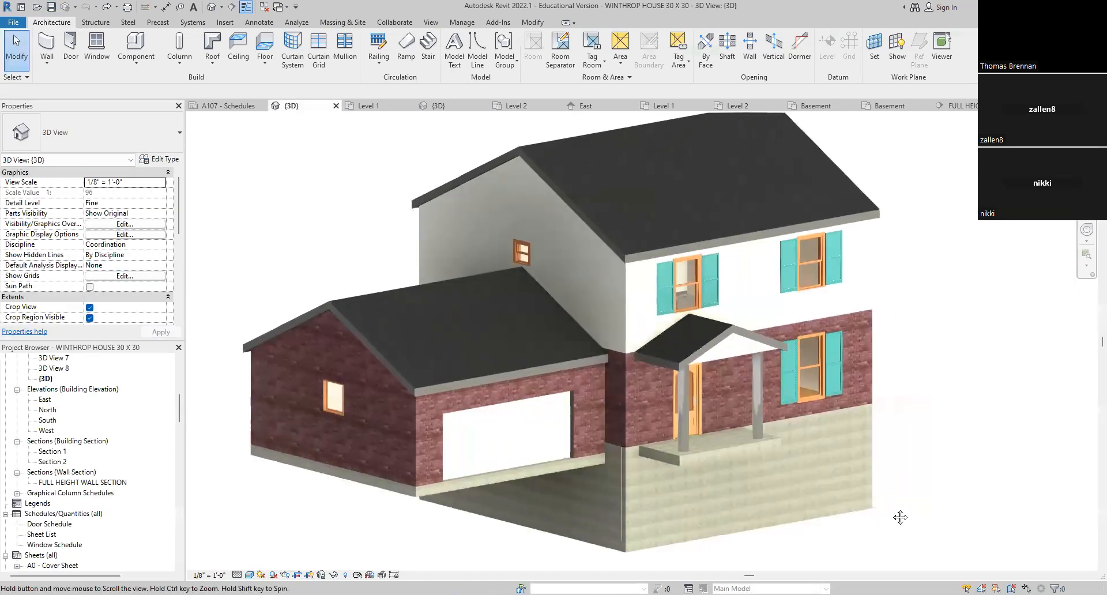
Step: Return to the Level 2 floor plan of the Winthrop project and save the project
{"action": "left_click", "coordinate": [517, 106]}
{"action": "left_click", "coordinate": [439, 106]}
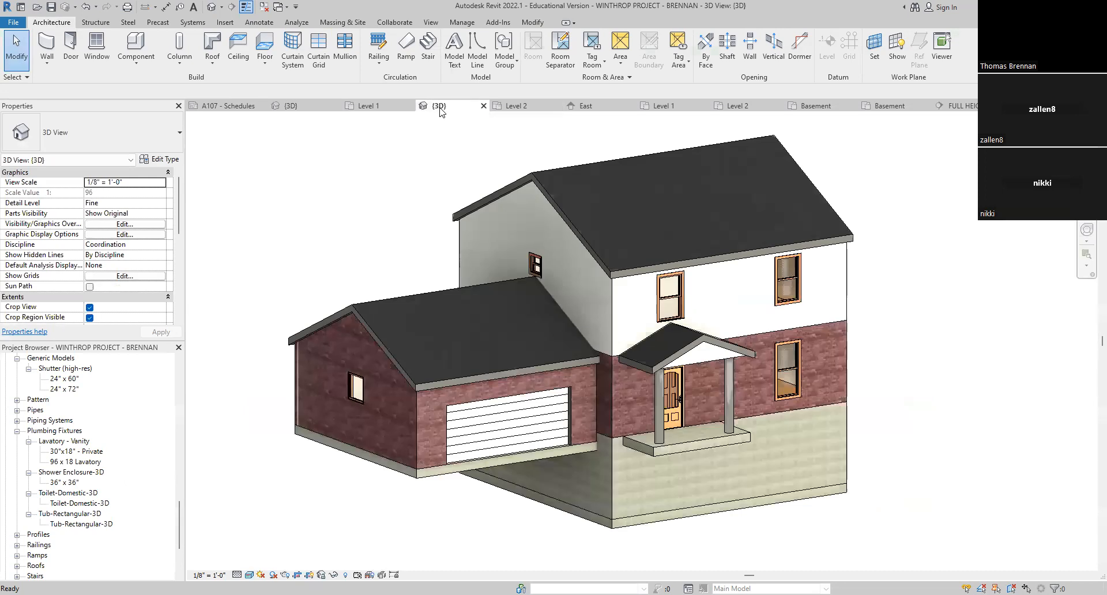
{"action": "left_click", "coordinate": [513, 106]}
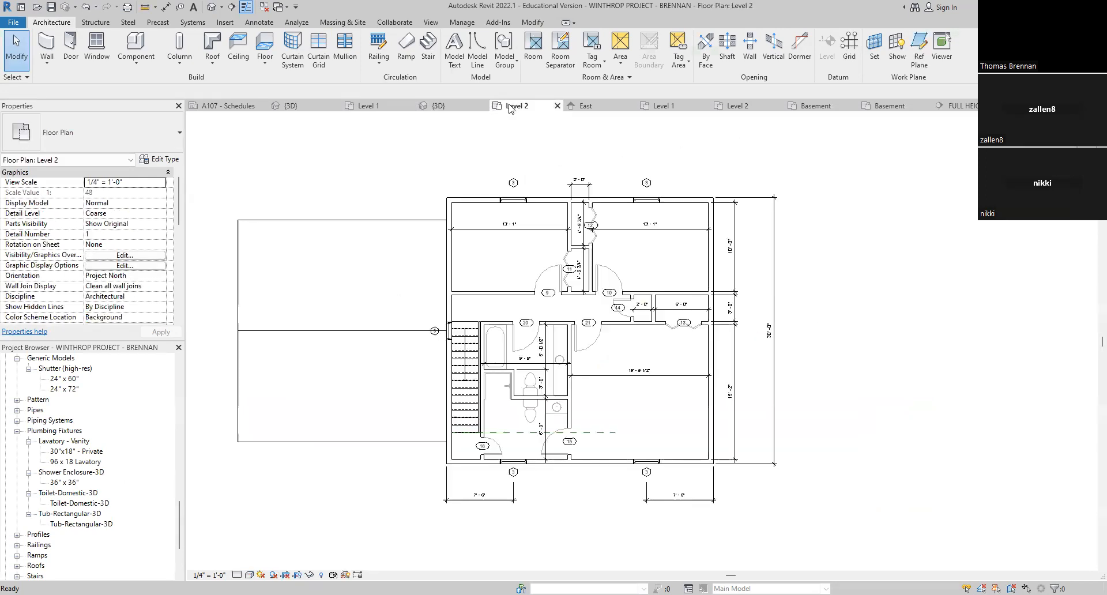
{"action": "scroll", "coordinate": [805, 442], "scroll_direction": "up", "scroll_amount": 2}
{"action": "middle_click_drag", "start_coordinate": [805, 443], "coordinate": [834, 479]}
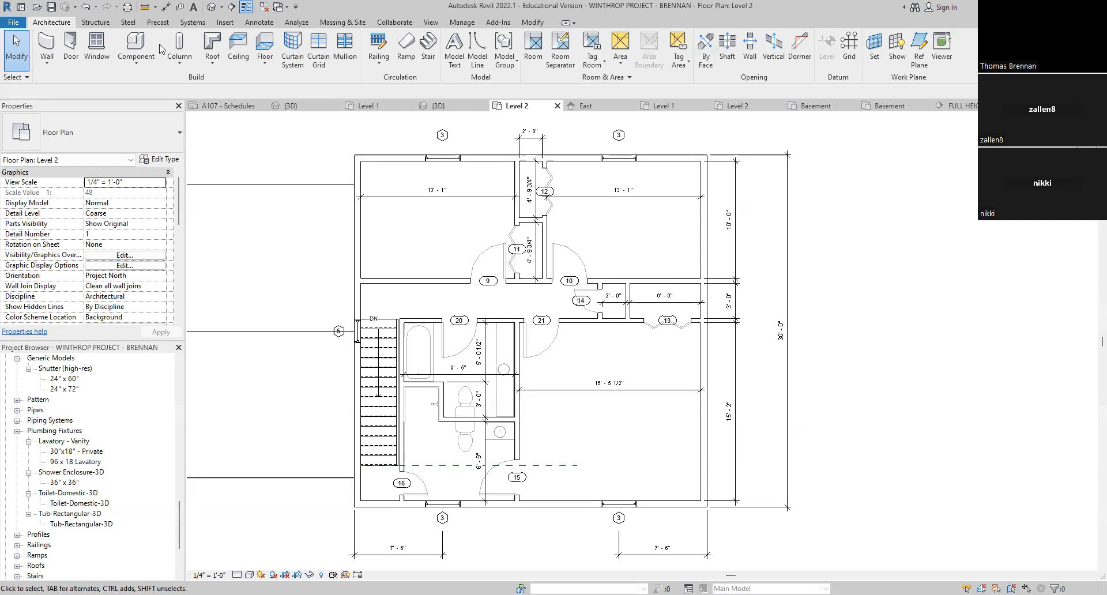
{"action": "left_click", "coordinate": [51, 7]}
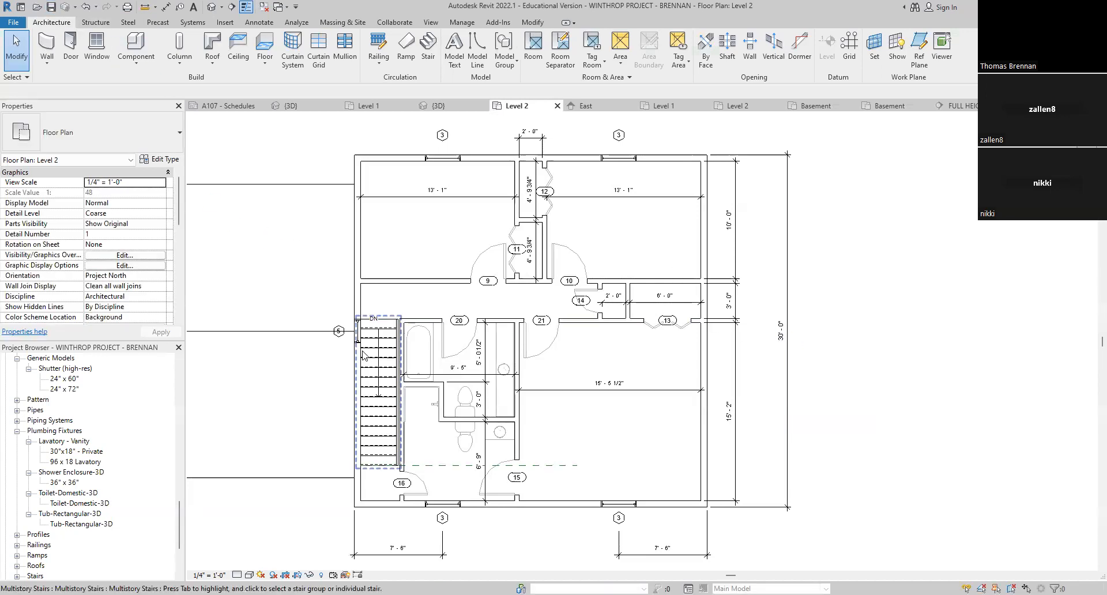
Step: Check the Level 2 bathroom layout and open the Basement floor plan of the same project
{"action": "scroll", "coordinate": [481, 381], "scroll_direction": "up", "scroll_amount": 4}
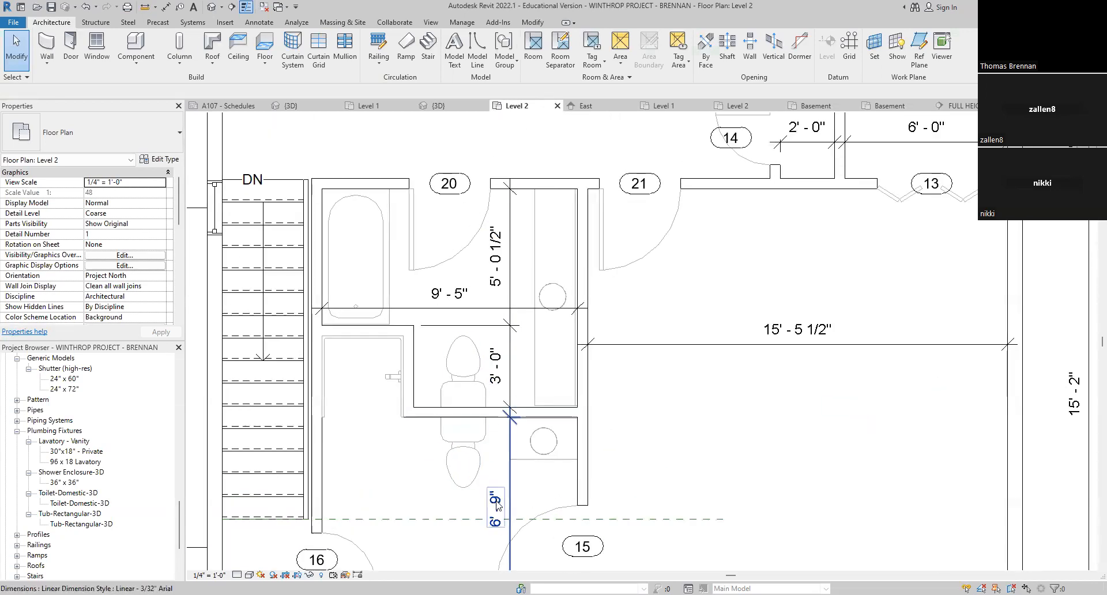
{"action": "scroll", "coordinate": [522, 262], "scroll_direction": "down", "scroll_amount": 3}
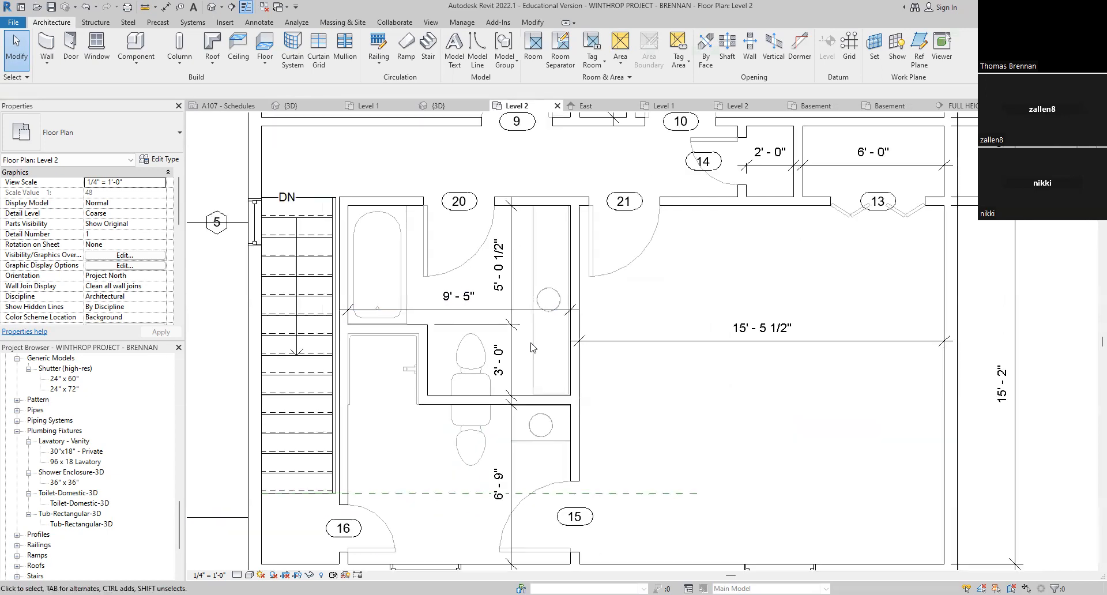
{"action": "middle_click_drag", "start_coordinate": [630, 432], "coordinate": [613, 402]}
{"action": "scroll", "coordinate": [614, 401], "scroll_direction": "down", "scroll_amount": 2}
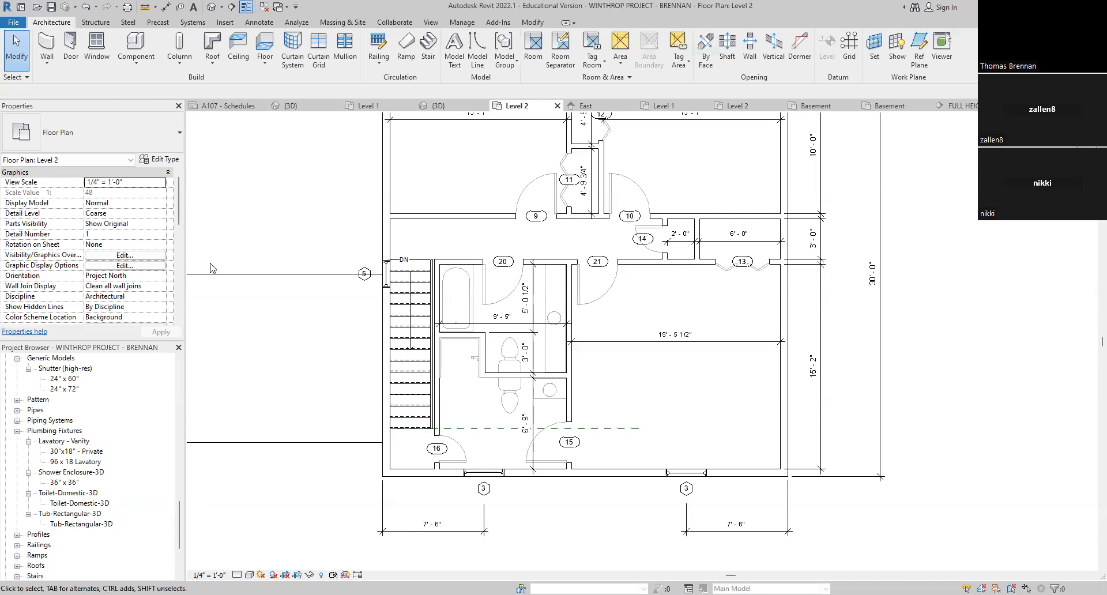
{"action": "left_click_drag", "start_coordinate": [174, 501], "coordinate": [175, 375]}
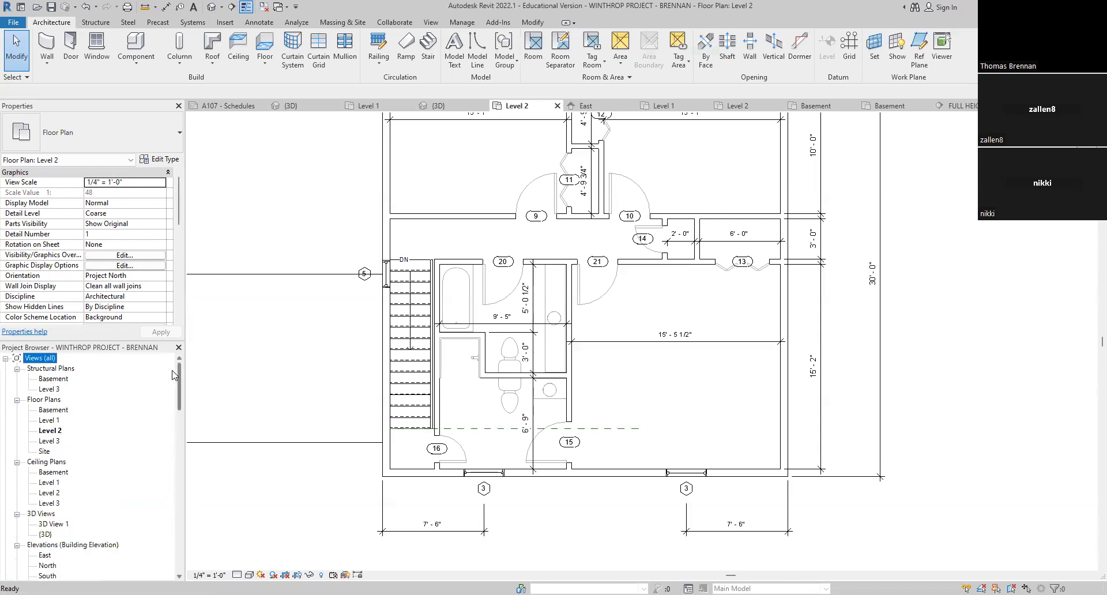
{"action": "double_click", "coordinate": [63, 412]}
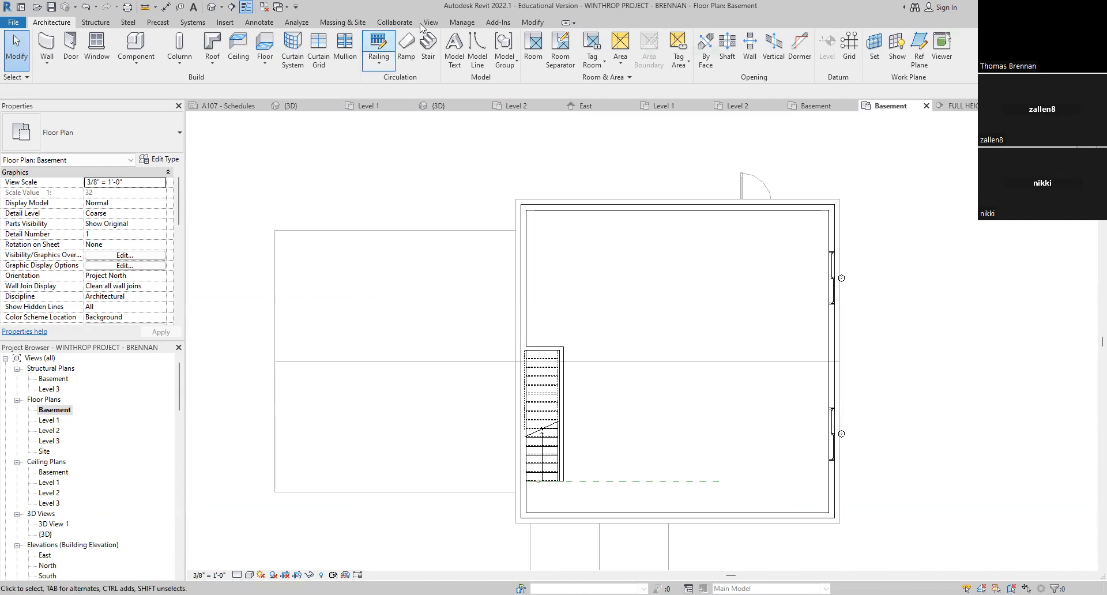
Step: Examine the partition walls, doors and room dimensions in the Basement plan of the WINTHROP HOUSE 30 X 30 project
{"action": "left_click", "coordinate": [801, 104]}
{"action": "scroll", "coordinate": [749, 372], "scroll_direction": "down", "scroll_amount": 3}
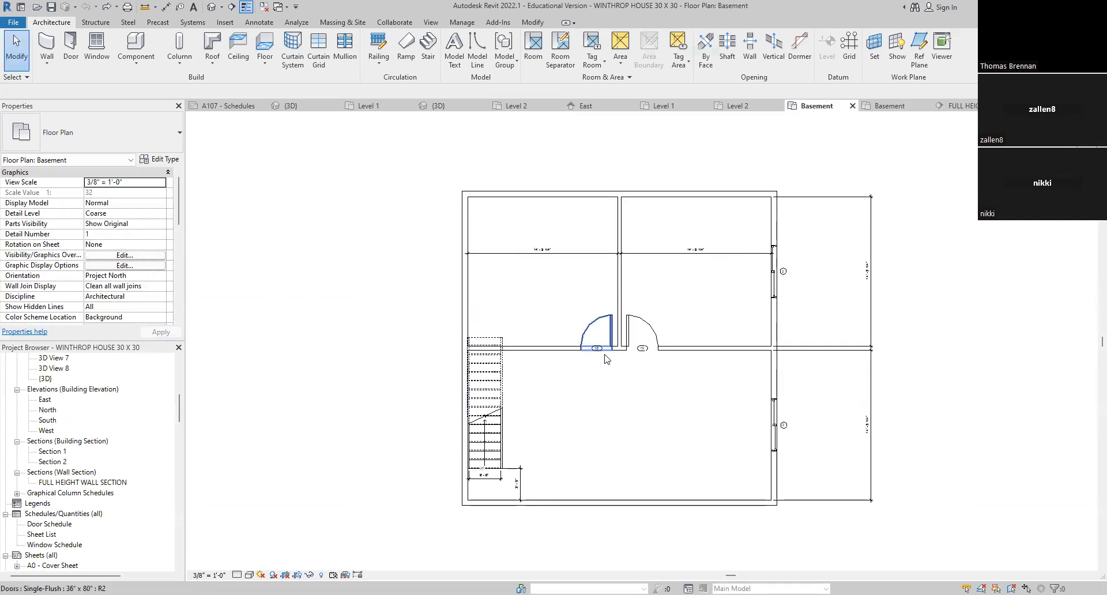
{"action": "scroll", "coordinate": [471, 274], "scroll_direction": "up", "scroll_amount": 5}
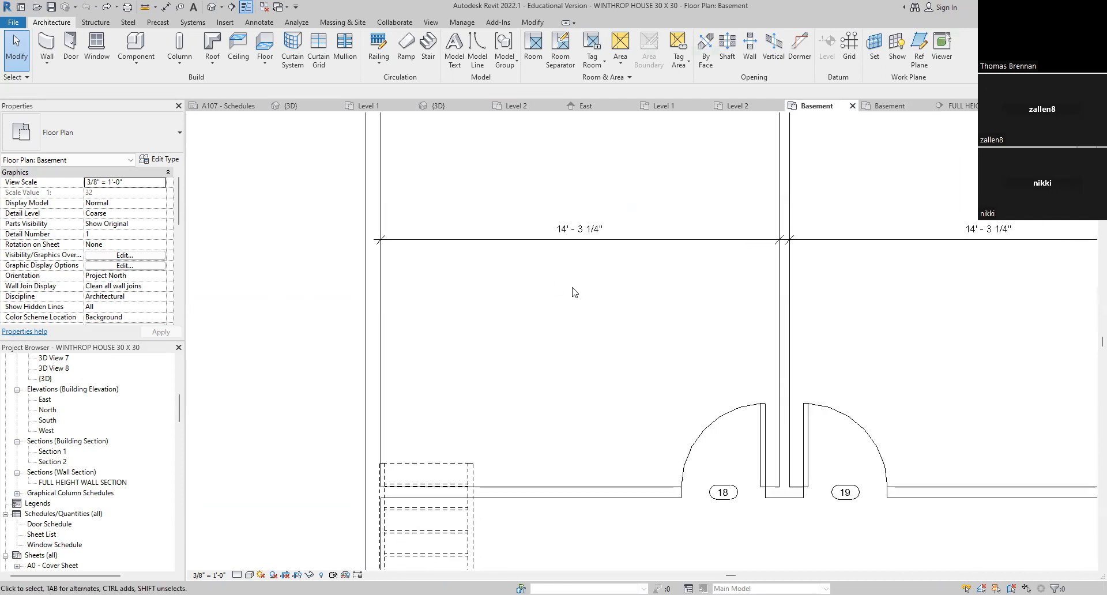
{"action": "scroll", "coordinate": [582, 360], "scroll_direction": "down", "scroll_amount": 3}
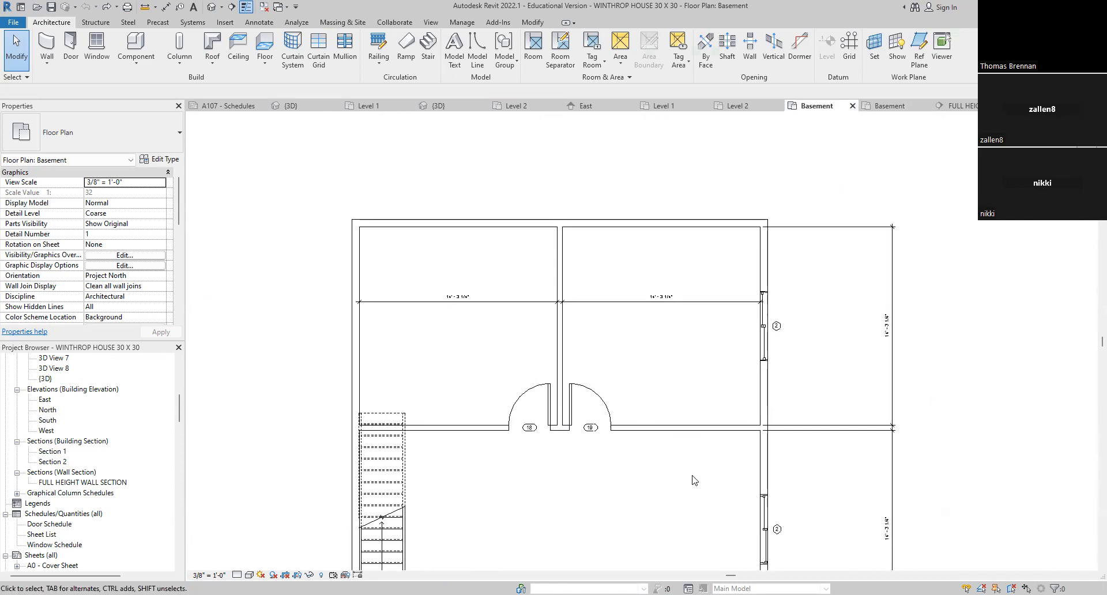
{"action": "scroll", "coordinate": [696, 474], "scroll_direction": "down", "scroll_amount": 2}
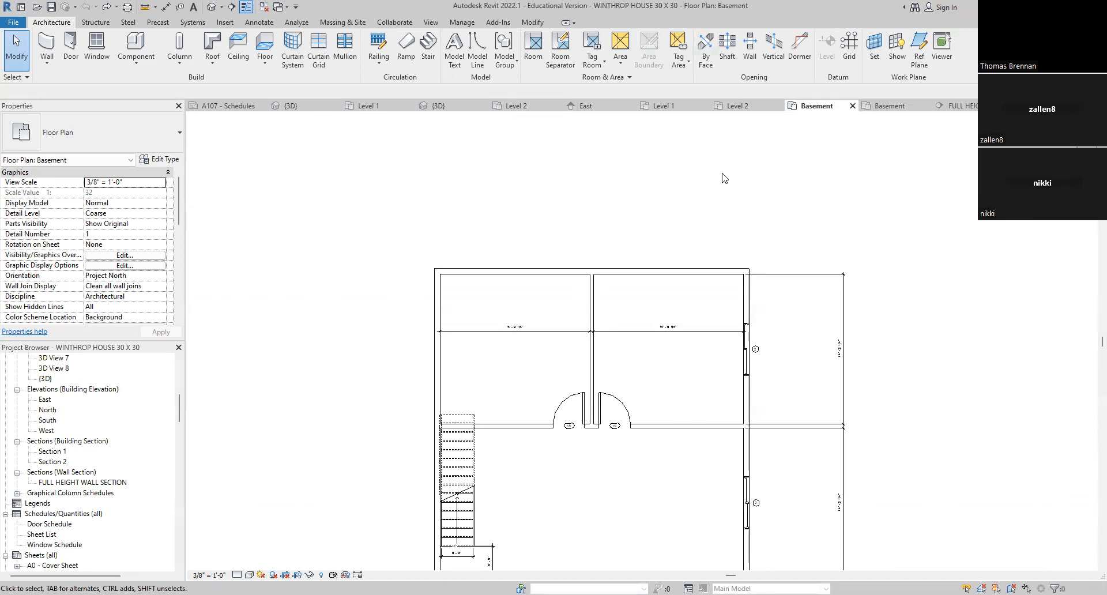
Step: In the Winthrop project's Basement plan, draw a horizontal INTERIOR WALL - 4-1/2" across mid-plan from the windowed exterior wall to the stair wall
{"action": "left_click", "coordinate": [884, 114]}
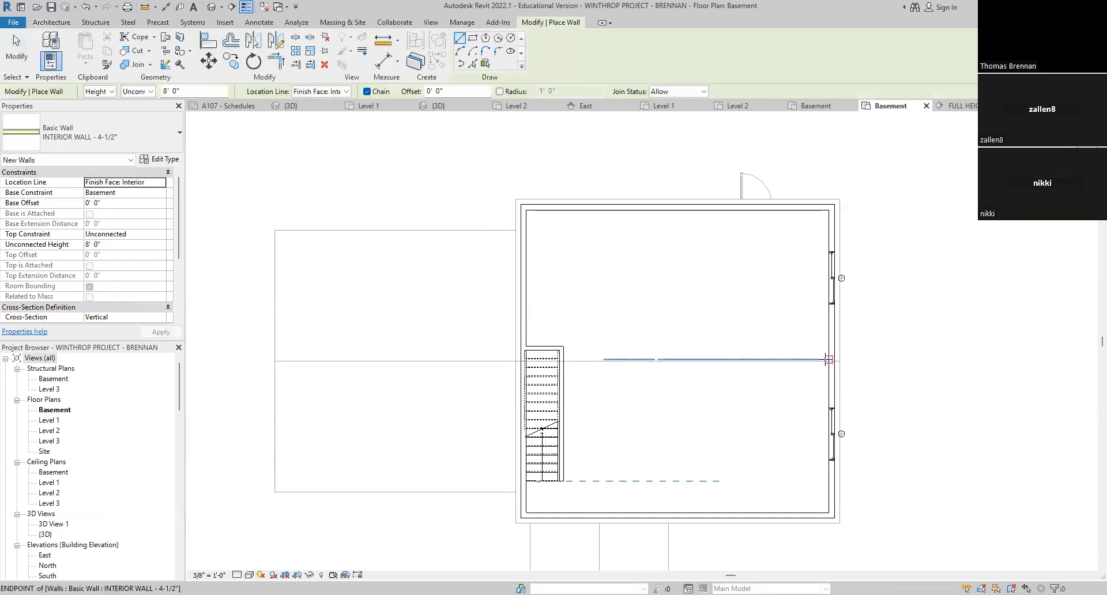
{"action": "left_click", "coordinate": [828, 362]}
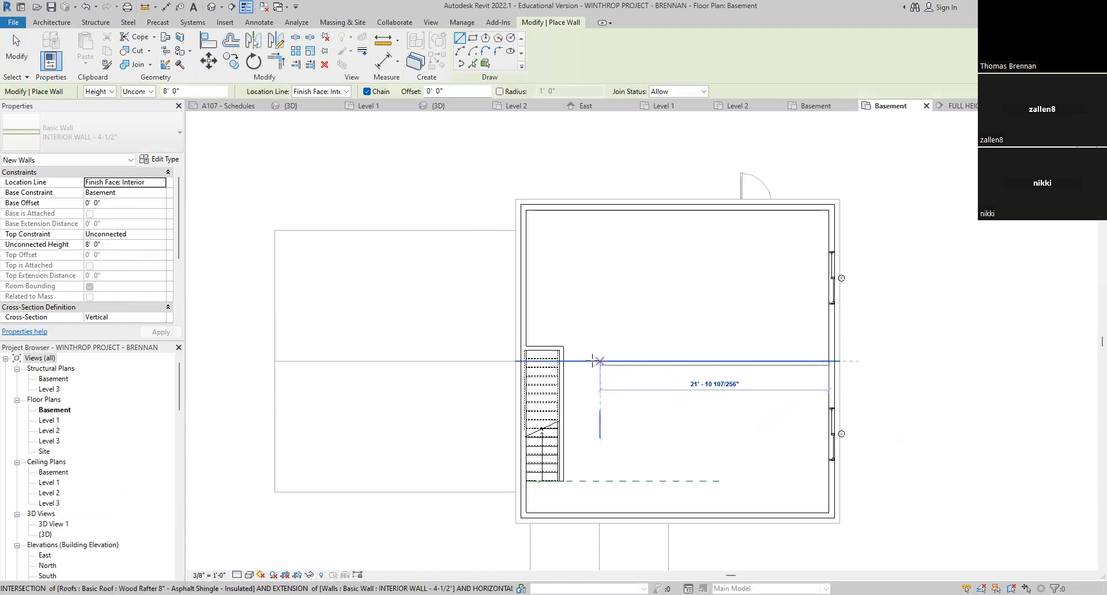
{"action": "left_click", "coordinate": [562, 362]}
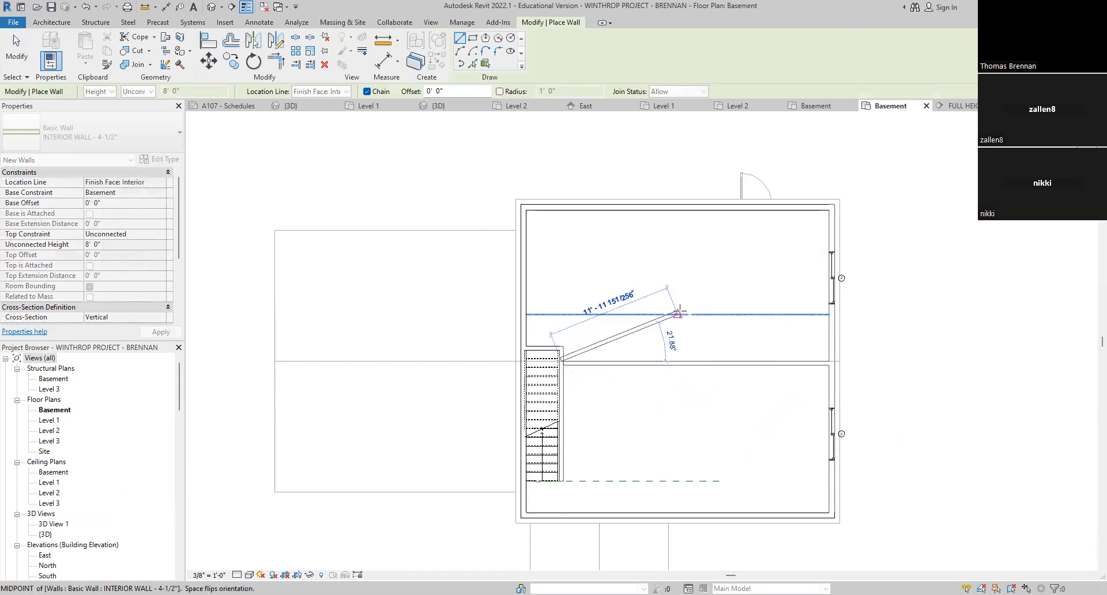
{"action": "key", "text": "Escape"}
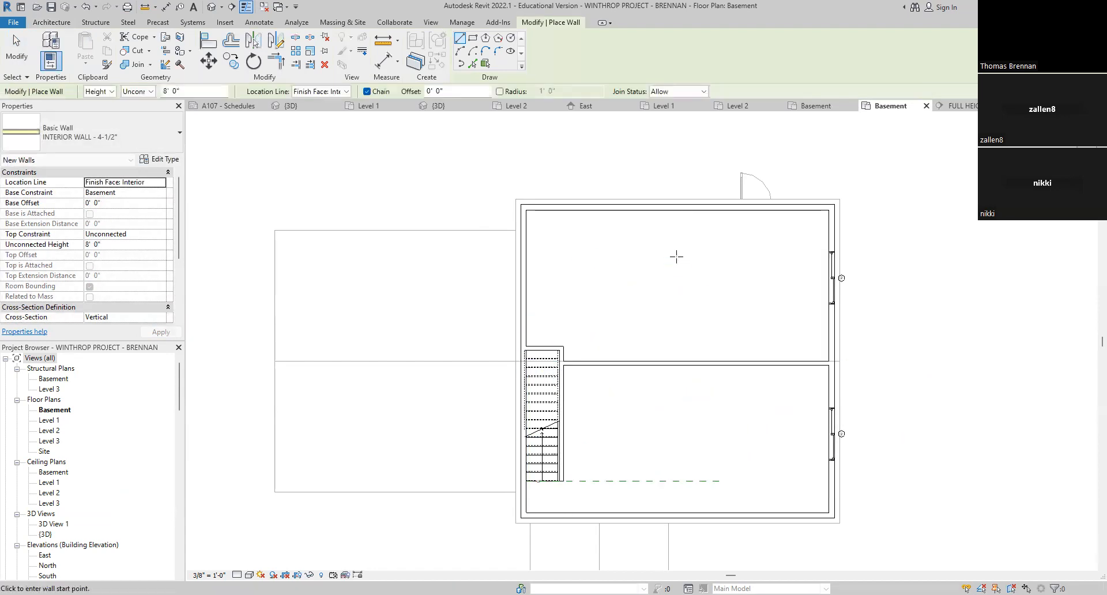
Step: Draw a vertical INTERIOR WALL - 4-1/2" from the middle of the upper exterior wall down to the horizontal partition
{"action": "left_click", "coordinate": [678, 210]}
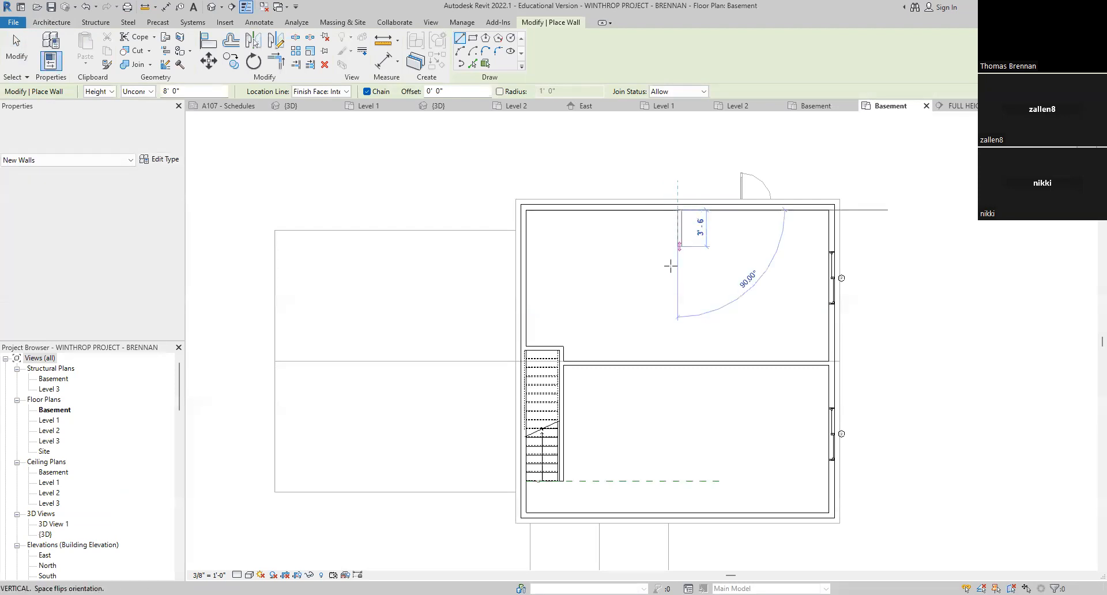
{"action": "left_click", "coordinate": [678, 361]}
{"action": "key", "text": "Escape"}
{"action": "key", "text": "Escape"}
{"action": "middle_click_drag", "start_coordinate": [741, 321], "coordinate": [634, 351]}
Step: Set the vertical partition's distance from the windowed exterior wall to 14' 3.25"
{"action": "left_click", "coordinate": [675, 397]}
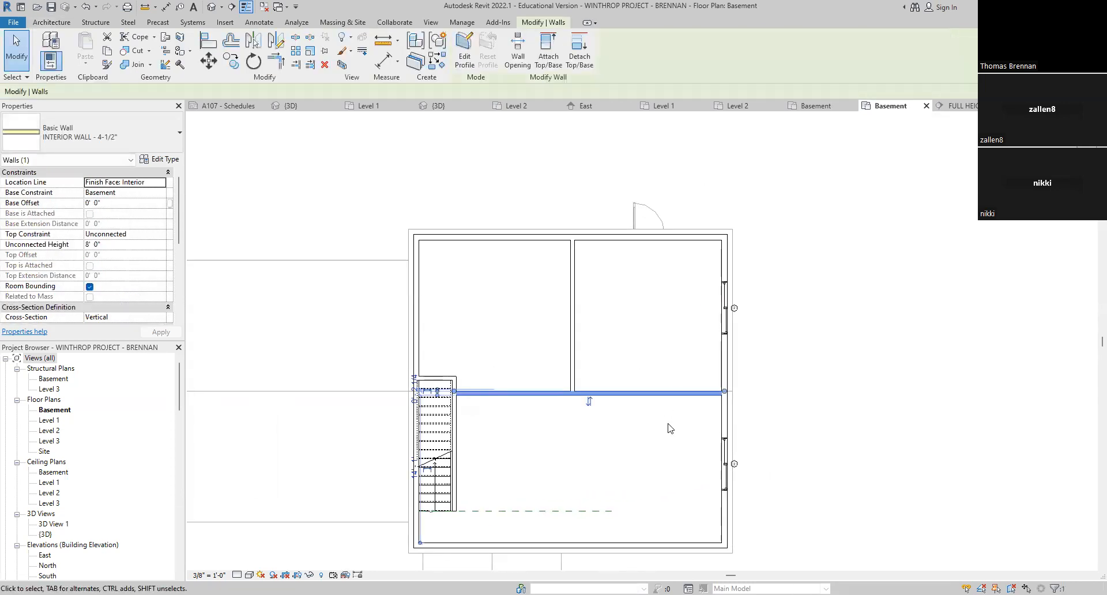
{"action": "key", "text": "Escape"}
{"action": "left_click", "coordinate": [572, 358]}
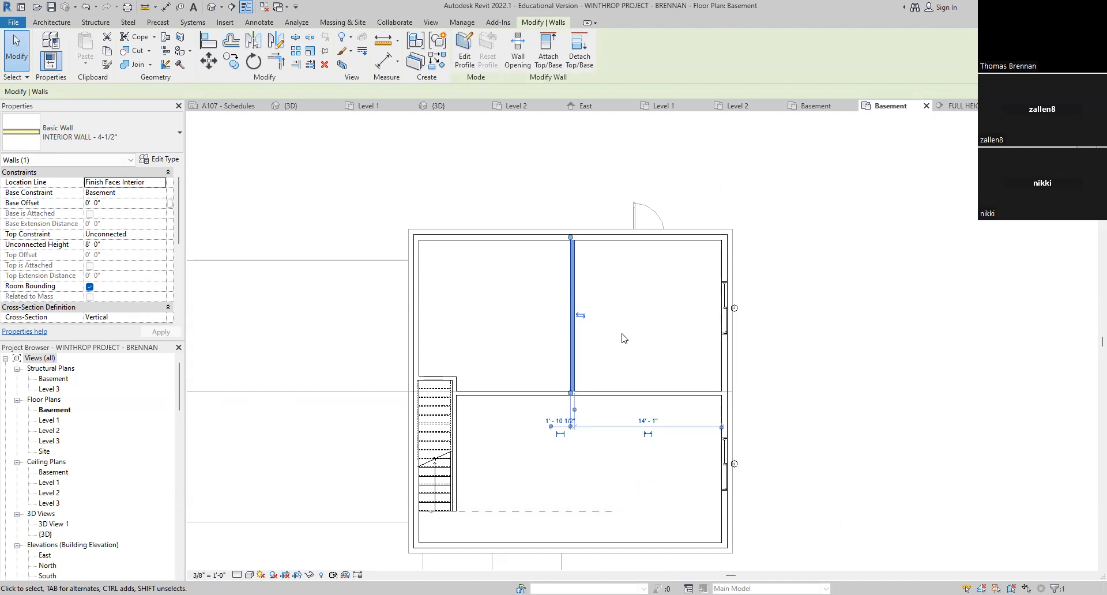
{"action": "left_click", "coordinate": [643, 419]}
{"action": "type", "text": "14'3.25"}
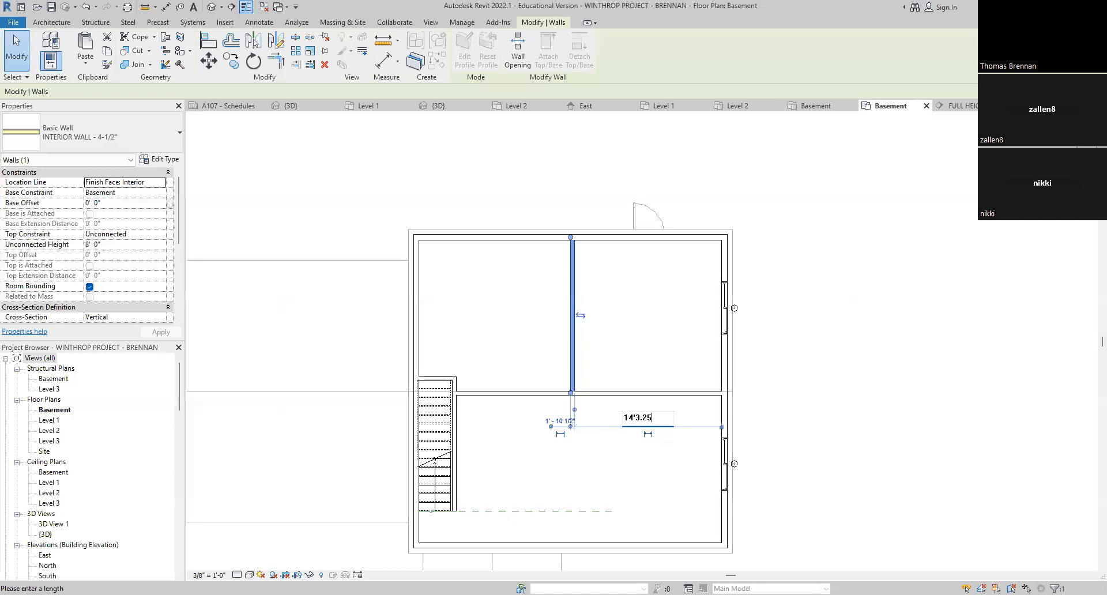
{"action": "key", "text": "Return"}
{"action": "left_click", "coordinate": [757, 420]}
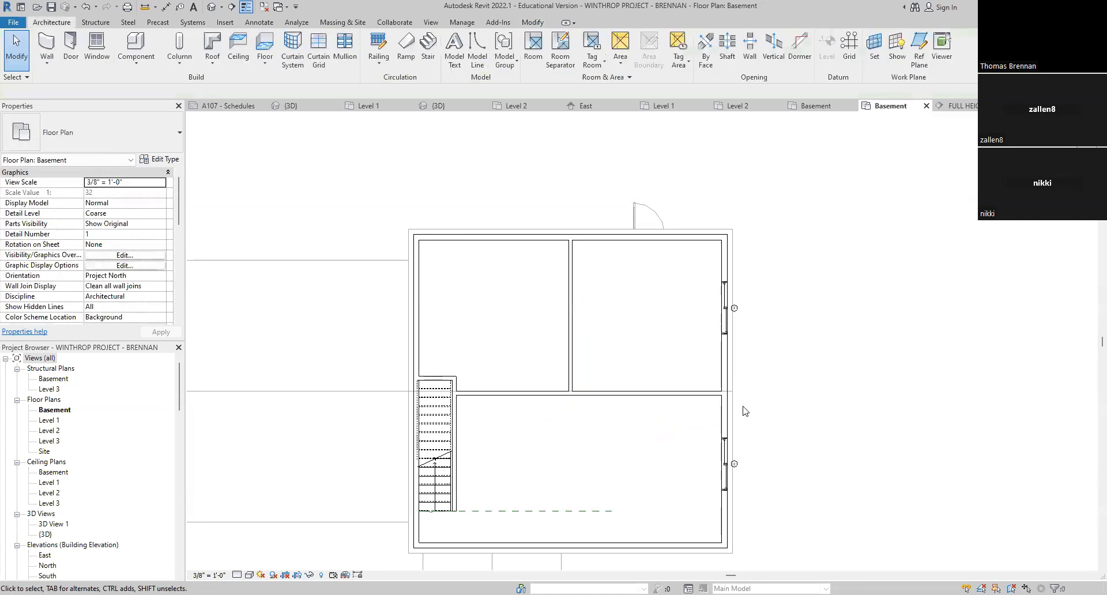
{"action": "left_click", "coordinate": [572, 295]}
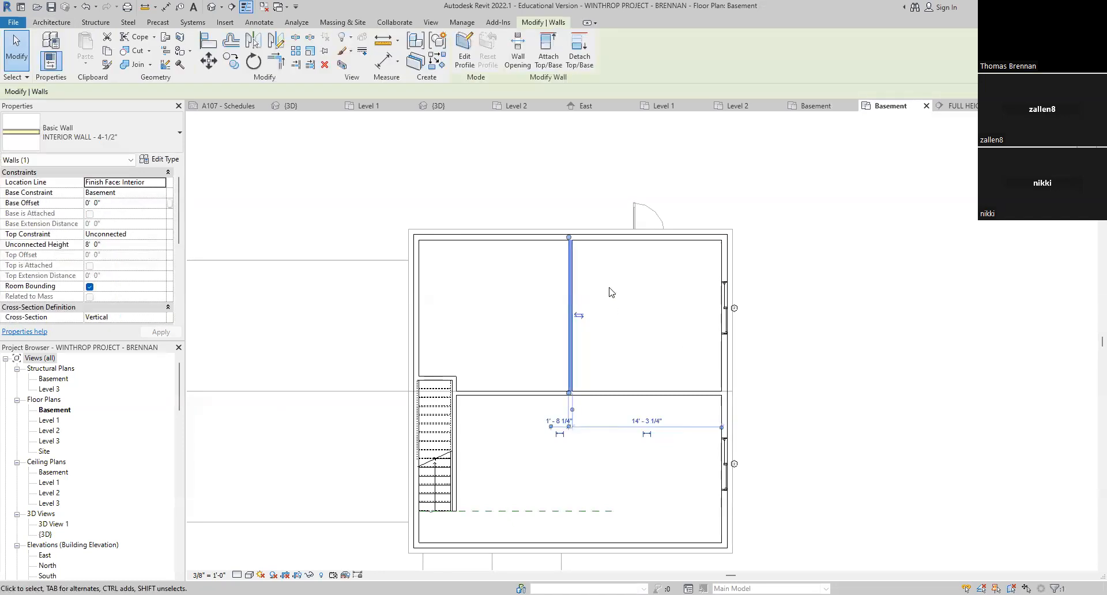
{"action": "left_click", "coordinate": [611, 292]}
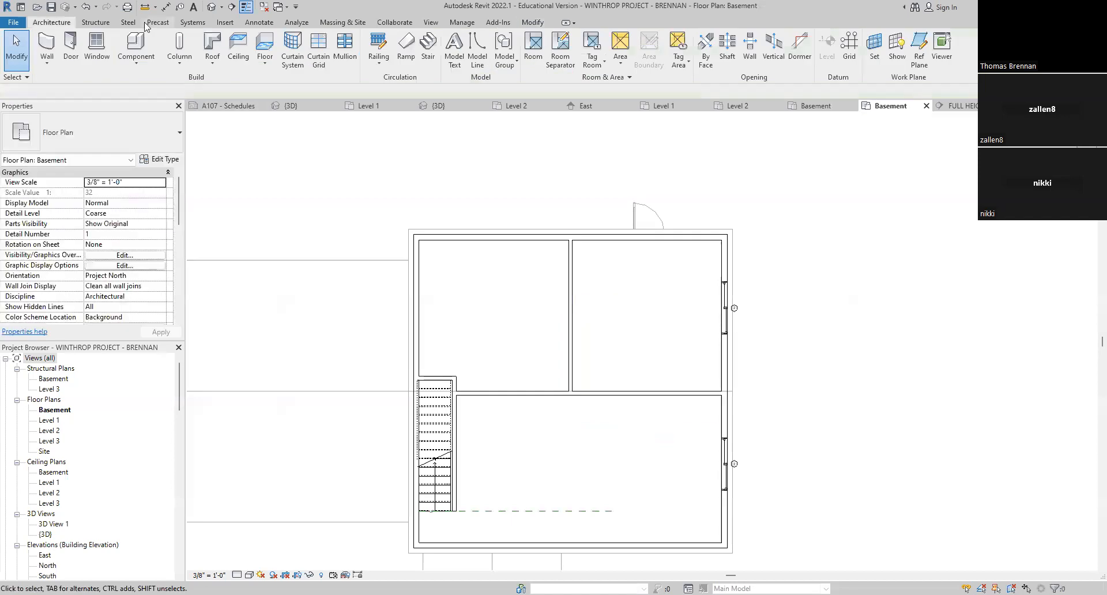
Step: Add an aligned dimension across the upper-left basement room, from the exterior wall's inner face to the vertical partition
{"action": "left_click", "coordinate": [170, 8]}
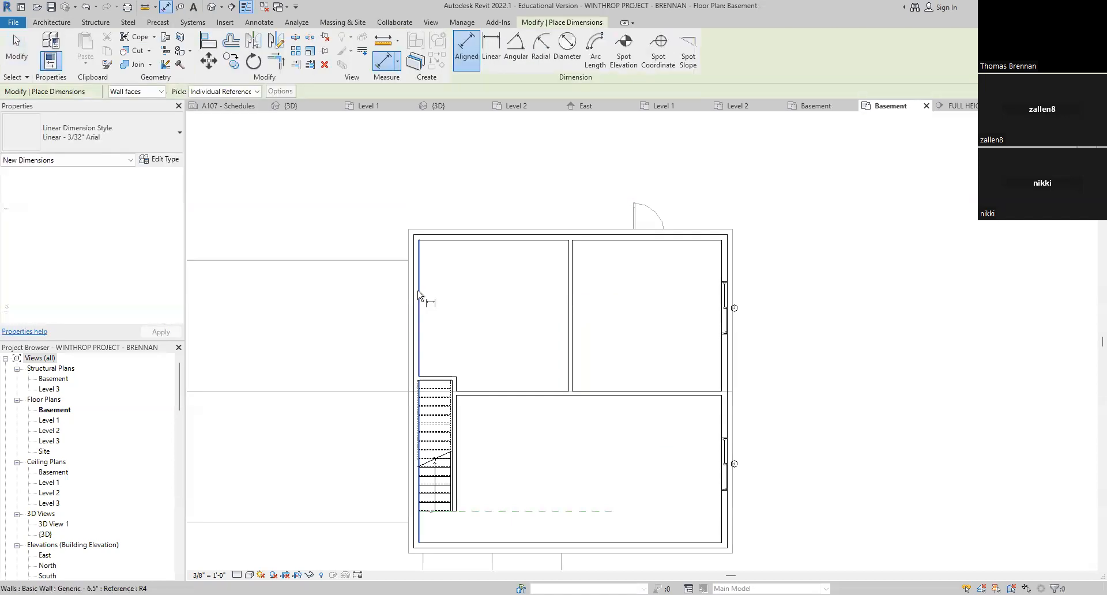
{"action": "left_click", "coordinate": [419, 297]}
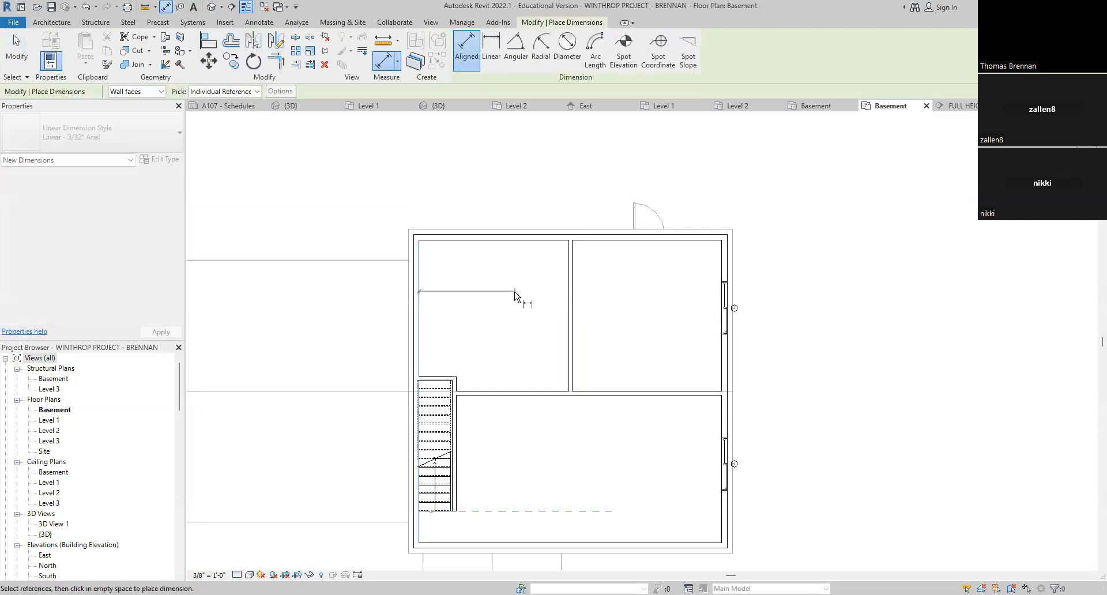
{"action": "left_click", "coordinate": [571, 310]}
{"action": "left_click", "coordinate": [573, 308]}
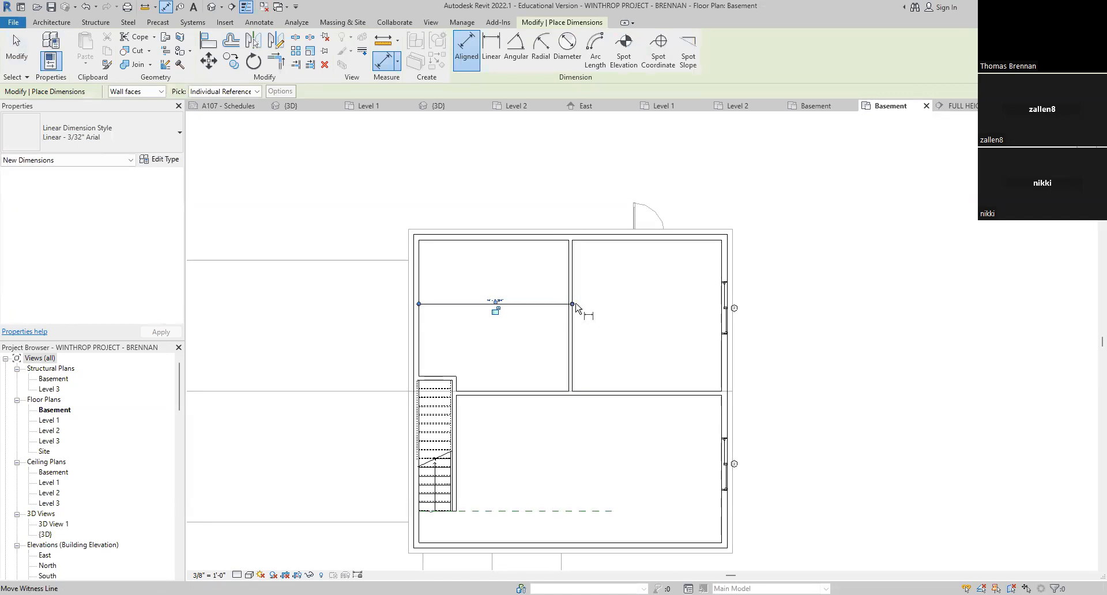
{"action": "key", "text": "Escape"}
{"action": "key", "text": "Escape"}
Step: Dimension the upper-right basement room from the vertical partition to the windowed exterior wall, in line with the neighbouring room's dimension
{"action": "key", "text": "d"}
{"action": "key", "text": "i"}
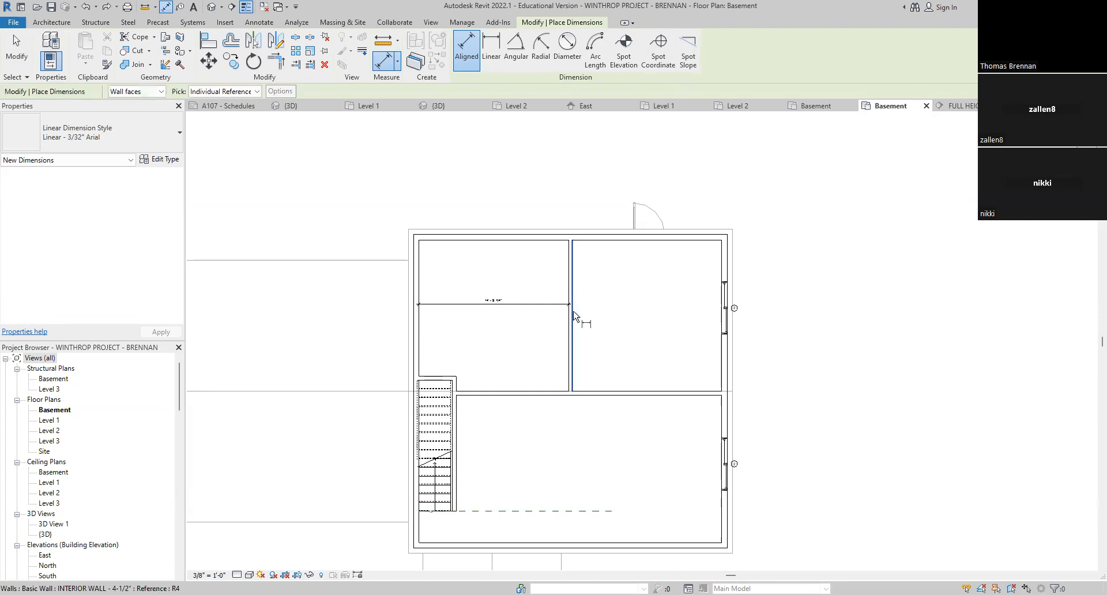
{"action": "left_click", "coordinate": [578, 311]}
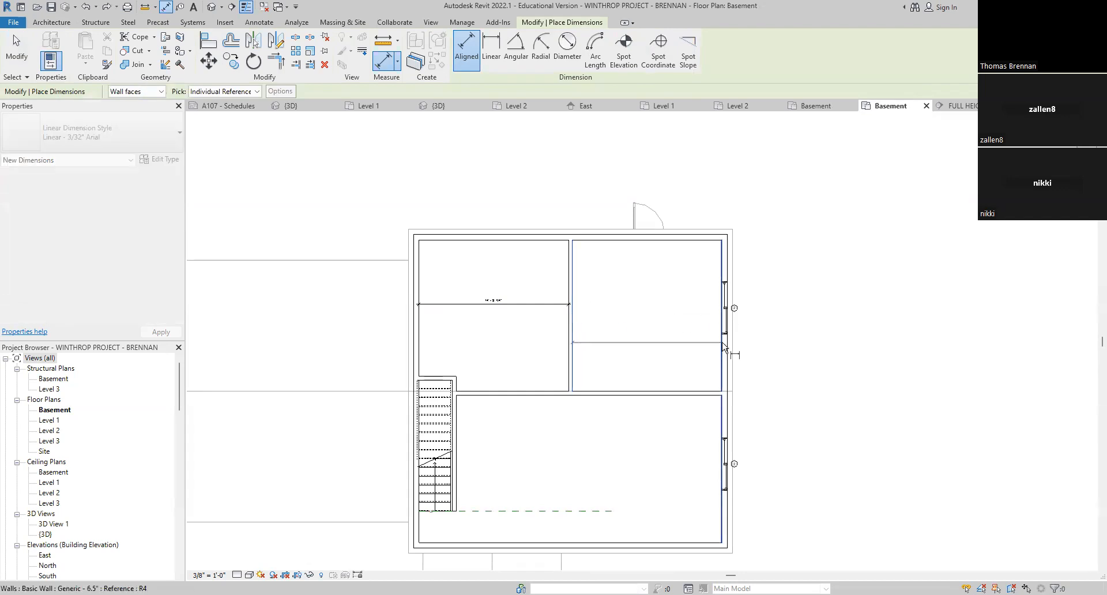
{"action": "left_click", "coordinate": [723, 316]}
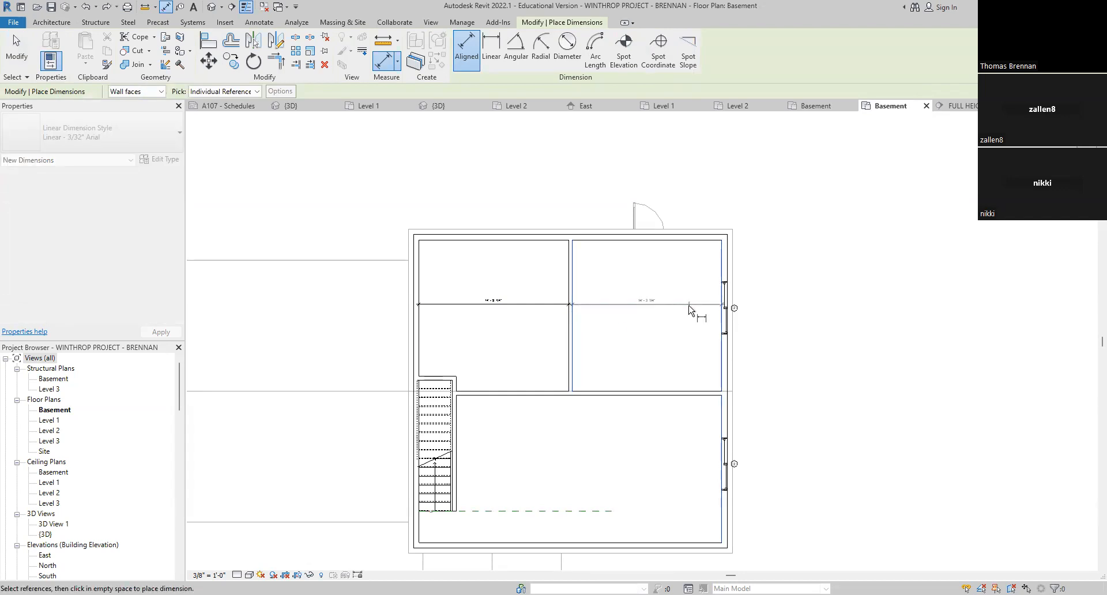
{"action": "left_click", "coordinate": [690, 310]}
{"action": "scroll", "coordinate": [614, 320], "scroll_direction": "up", "scroll_amount": 4}
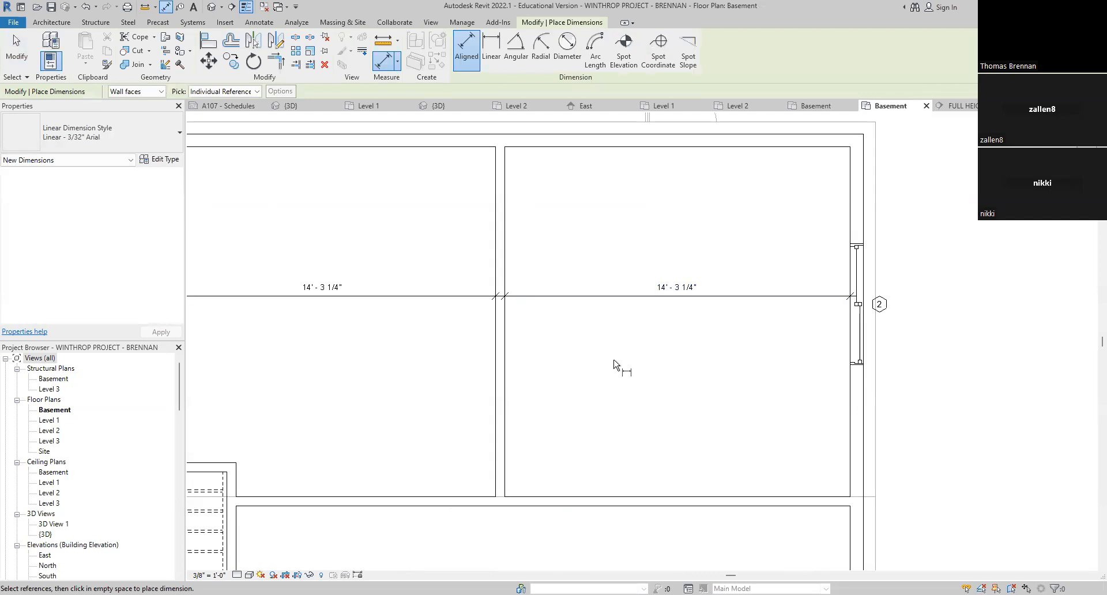
Step: Dimension the lower basement room vertically from the horizontal partition to the lower exterior wall, placing the dimension outside the windowed wall
{"action": "scroll", "coordinate": [614, 360], "scroll_direction": "down", "scroll_amount": 4}
{"action": "middle_click_drag", "start_coordinate": [611, 362], "coordinate": [599, 265]}
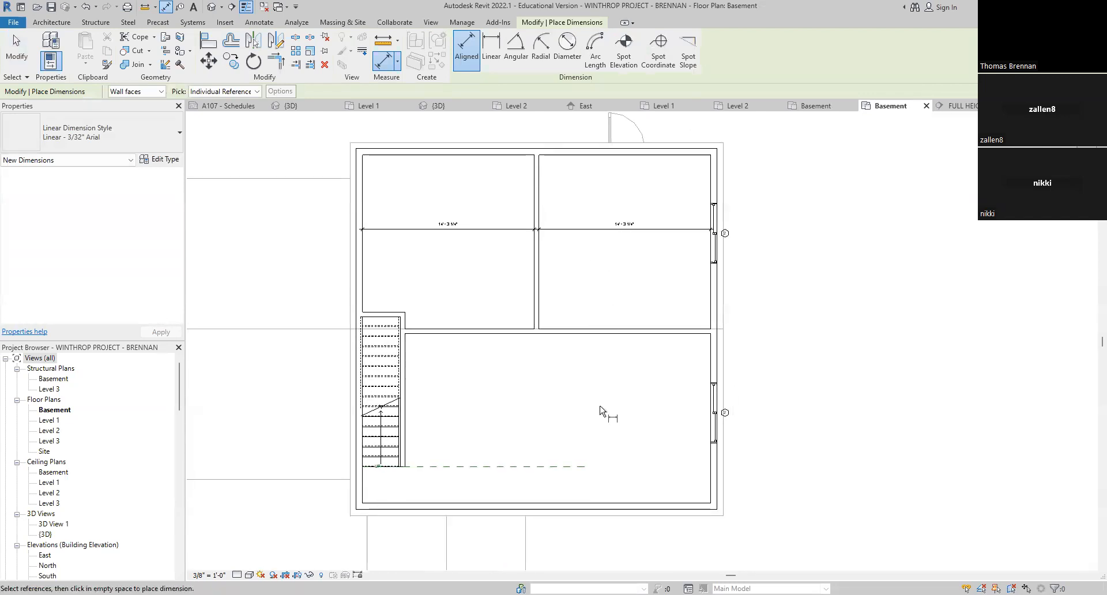
{"action": "left_click", "coordinate": [612, 334]}
{"action": "left_click", "coordinate": [637, 508]}
{"action": "left_click", "coordinate": [782, 419]}
{"action": "scroll", "coordinate": [786, 423], "scroll_direction": "up", "scroll_amount": 3}
{"action": "scroll", "coordinate": [785, 422], "scroll_direction": "up", "scroll_amount": 2}
{"action": "scroll", "coordinate": [794, 393], "scroll_direction": "down", "scroll_amount": 2}
{"action": "scroll", "coordinate": [794, 377], "scroll_direction": "down", "scroll_amount": 3}
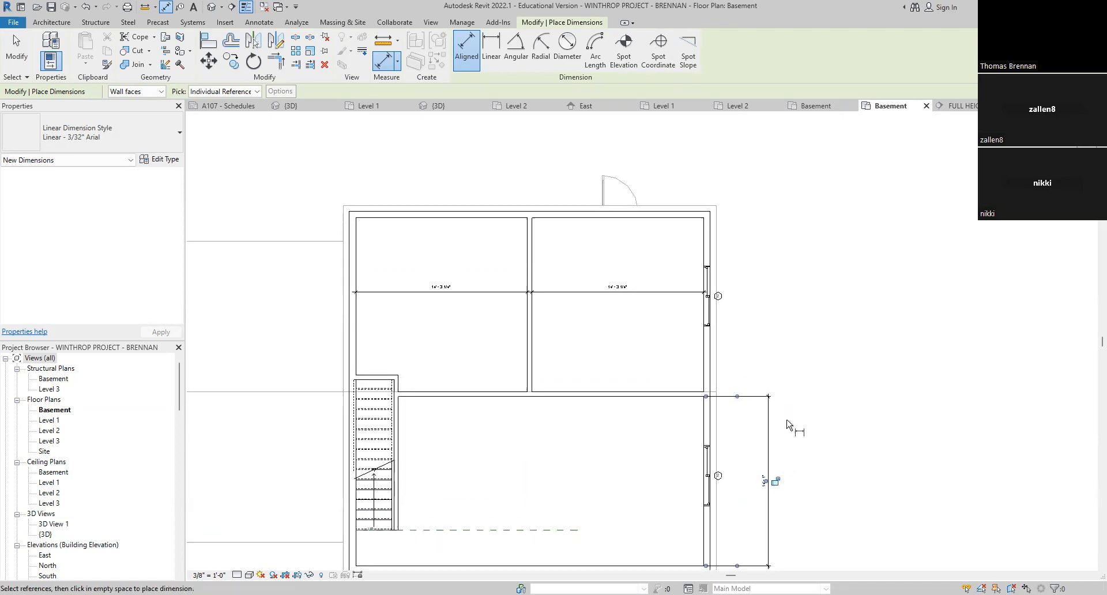
Step: Dimension the upper-right basement room vertically from the horizontal partition to the upper exterior wall, in line with the lower room's outside dimension
{"action": "left_click", "coordinate": [695, 394]}
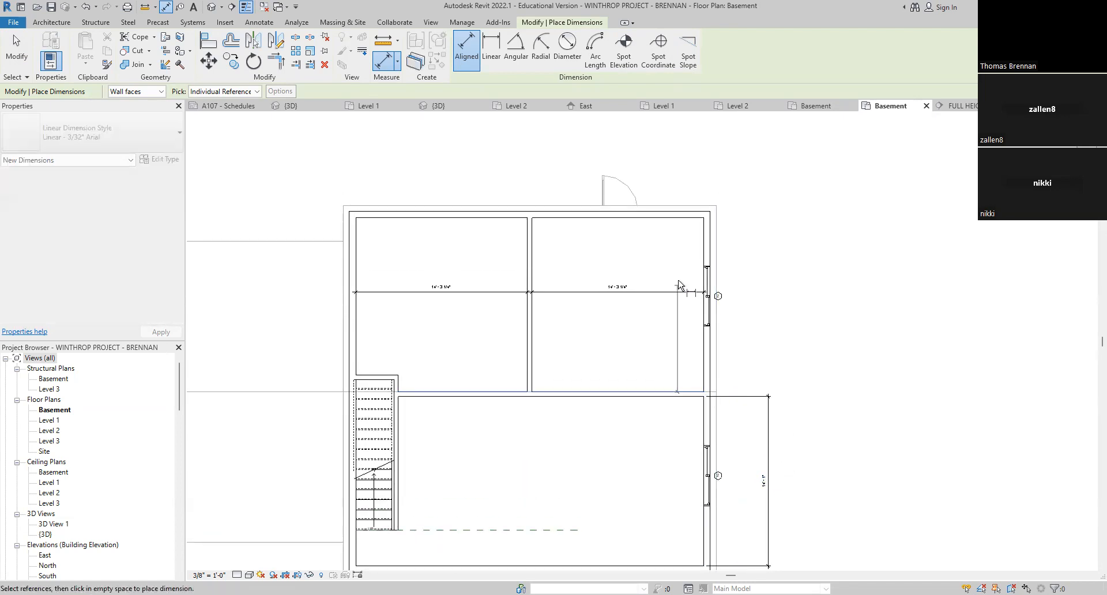
{"action": "left_click", "coordinate": [681, 219]}
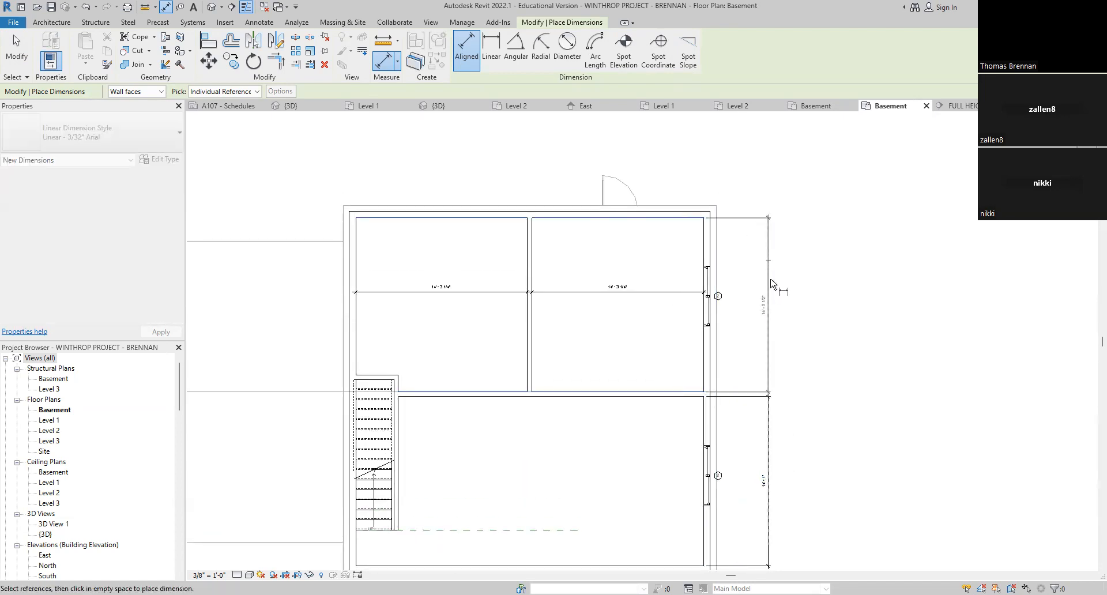
{"action": "left_click", "coordinate": [766, 346]}
{"action": "scroll", "coordinate": [778, 331], "scroll_direction": "up", "scroll_amount": 4}
{"action": "key", "text": "Escape"}
Step: Nudge the horizontal basement partition upward until the upper rooms' vertical dimension is 14' 3 1/2"
{"action": "scroll", "coordinate": [788, 357], "scroll_direction": "down", "scroll_amount": 3}
{"action": "scroll", "coordinate": [663, 398], "scroll_direction": "up", "scroll_amount": 2}
{"action": "left_click", "coordinate": [646, 401]}
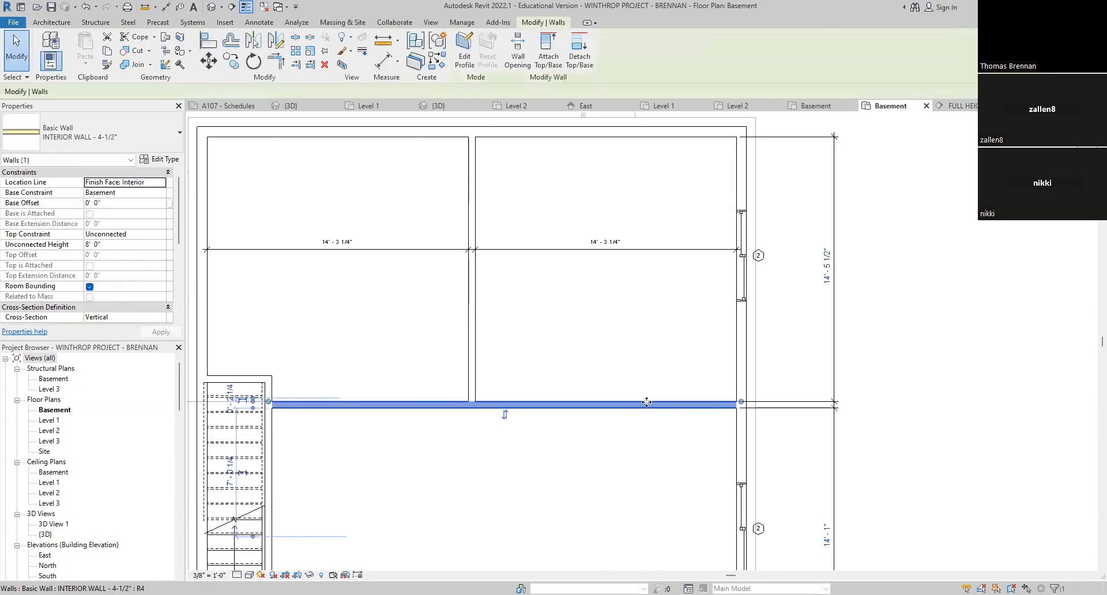
{"action": "key", "text": "Up"}
{"action": "key", "text": "Up"}
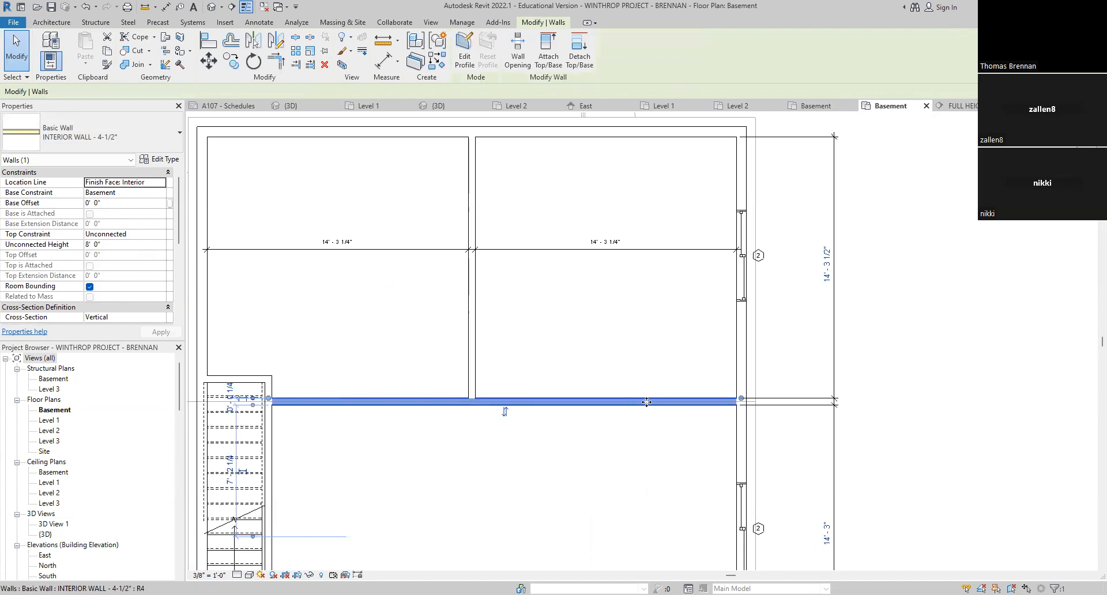
{"action": "scroll", "coordinate": [650, 402], "scroll_direction": "up", "scroll_amount": 1}
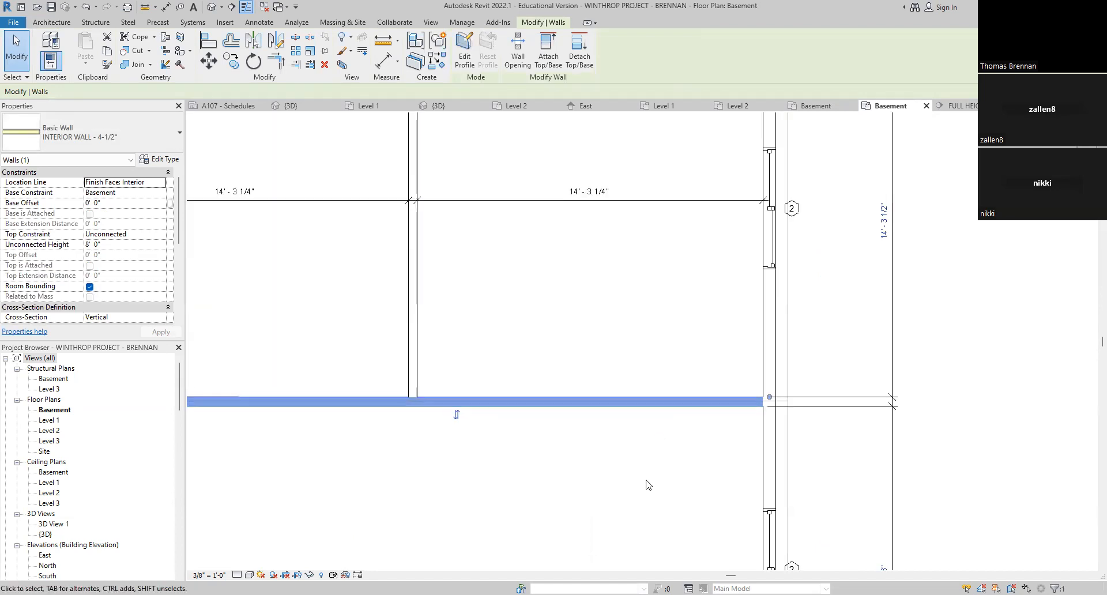
{"action": "scroll", "coordinate": [647, 484], "scroll_direction": "up", "scroll_amount": 1}
{"action": "middle_click_drag", "start_coordinate": [646, 483], "coordinate": [444, 479]}
{"action": "key", "text": "Down"}
{"action": "key", "text": "Up"}
{"action": "key", "text": "Up"}
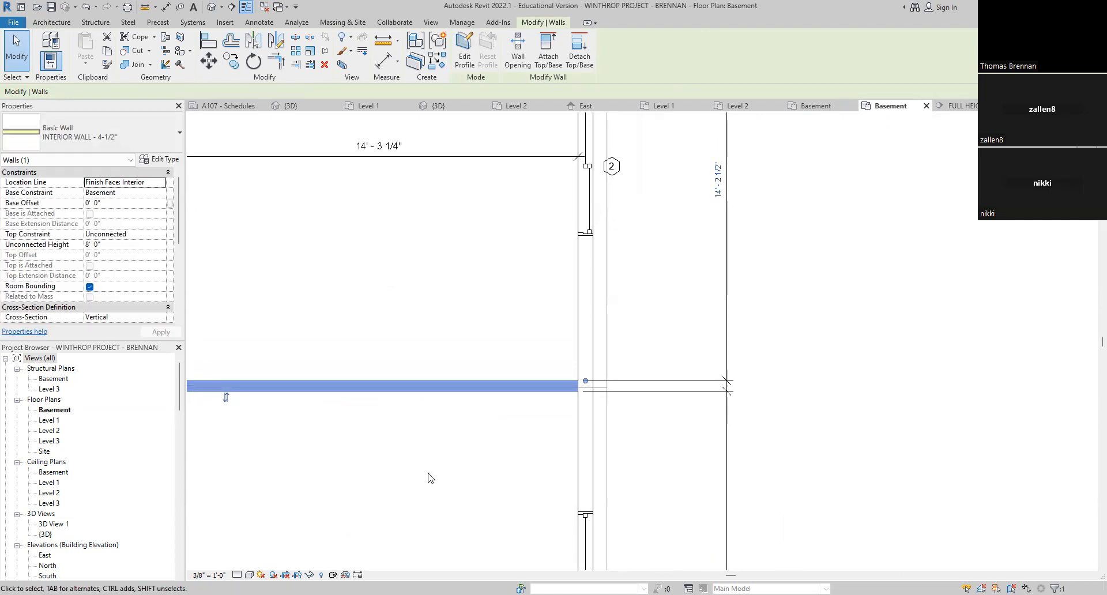
{"action": "key", "text": "Down"}
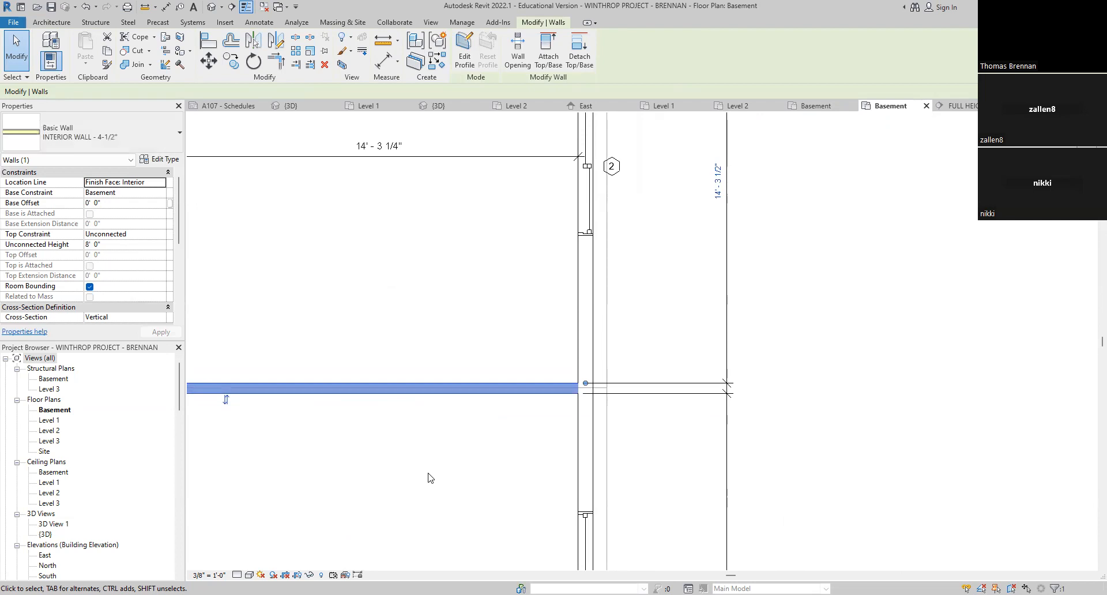
Step: Nudge the horizontal partition in half-inch increments to bring the upper rooms' vertical dimension to 14' 3"
{"action": "scroll", "coordinate": [435, 463], "scroll_direction": "up", "scroll_amount": 2}
{"action": "middle_click_drag", "start_coordinate": [435, 463], "coordinate": [338, 594]}
{"action": "key", "text": "Down"}
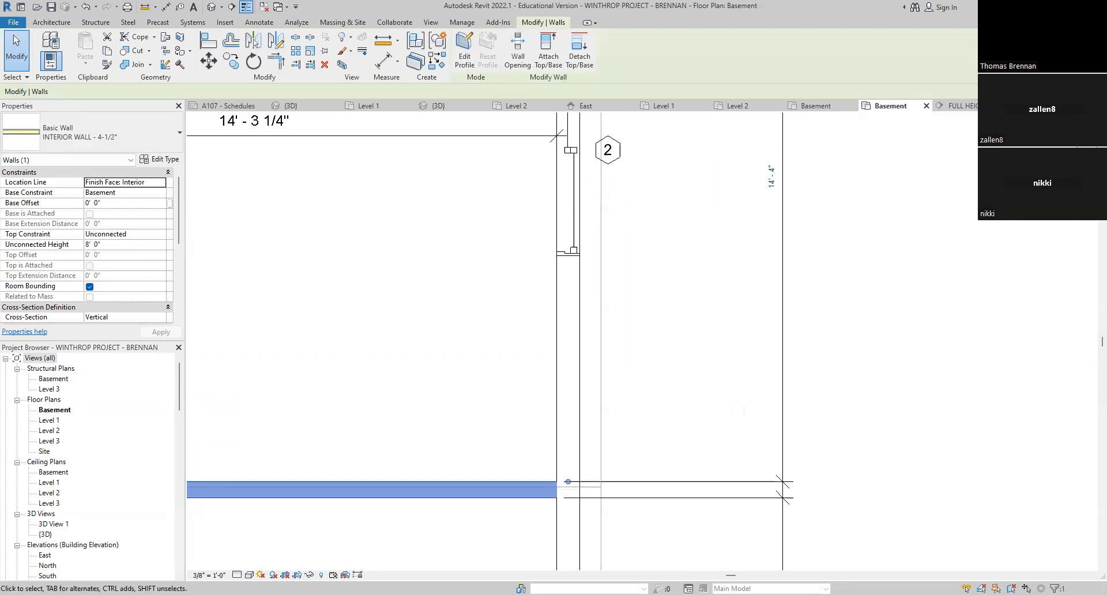
{"action": "key", "text": "Up"}
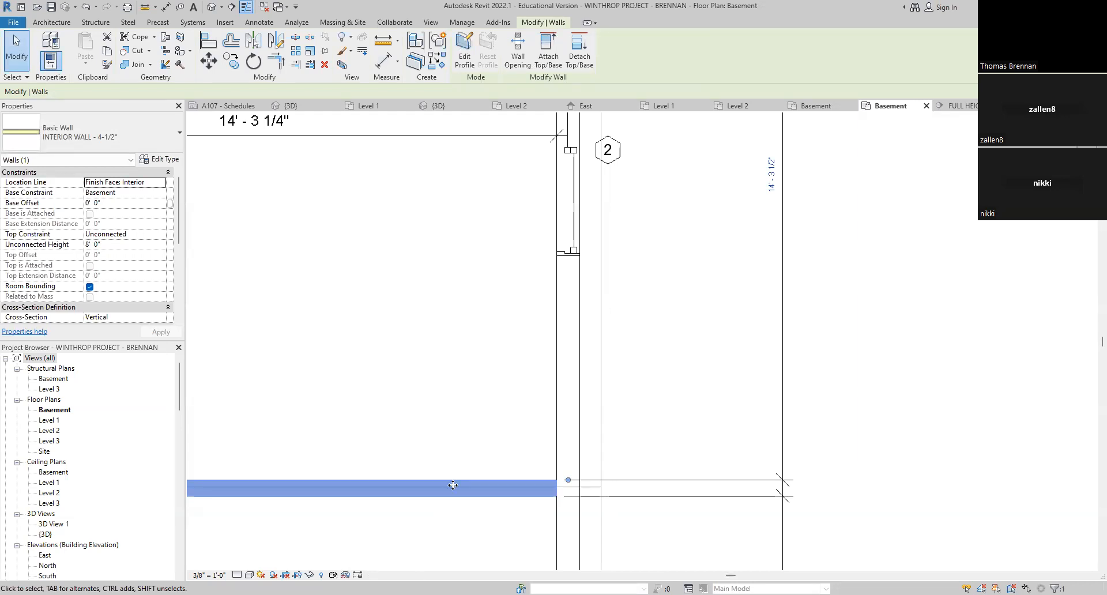
{"action": "scroll", "coordinate": [460, 511], "scroll_direction": "up", "scroll_amount": 3}
{"action": "middle_click_drag", "start_coordinate": [465, 524], "coordinate": [411, 579]}
{"action": "middle_click_drag", "start_coordinate": [574, 385], "coordinate": [578, 390]}
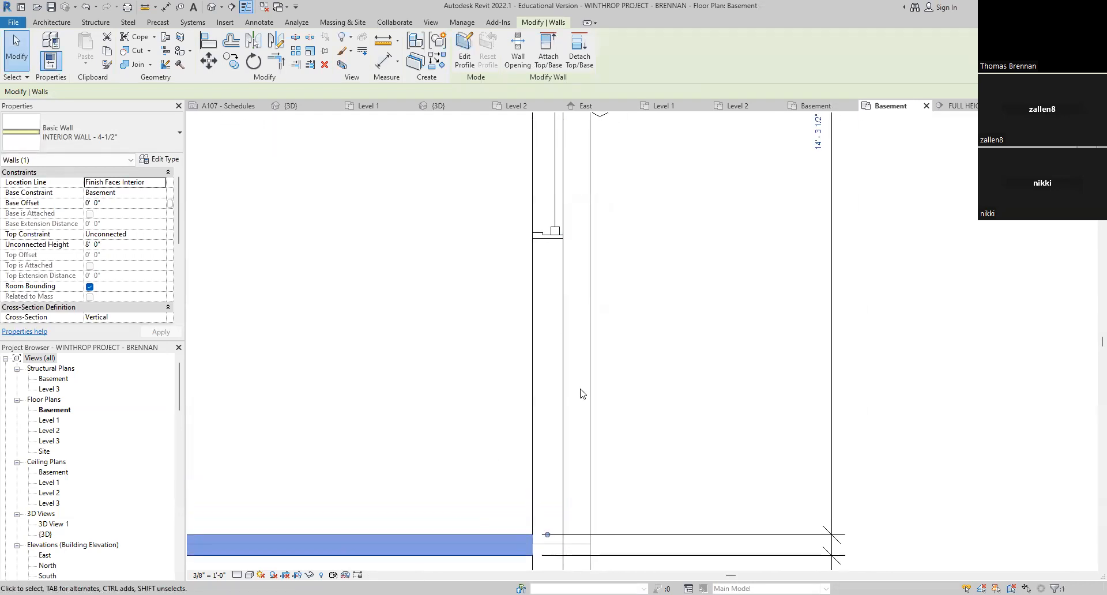
{"action": "scroll", "coordinate": [581, 392], "scroll_direction": "down", "scroll_amount": 1}
{"action": "key", "text": "Down"}
{"action": "key", "text": "Up"}
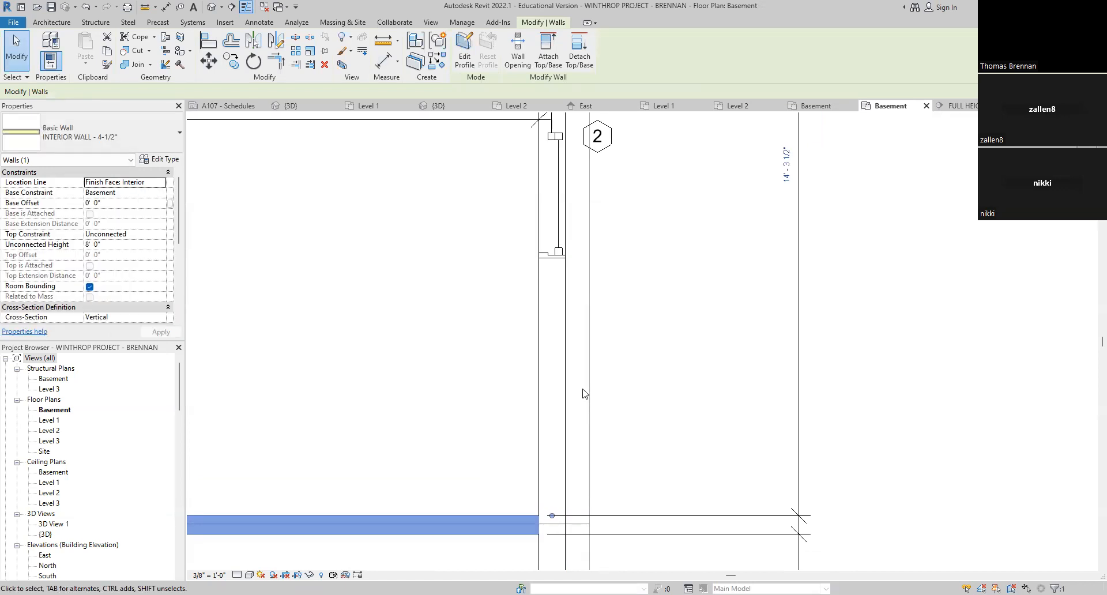
{"action": "key", "text": "Up"}
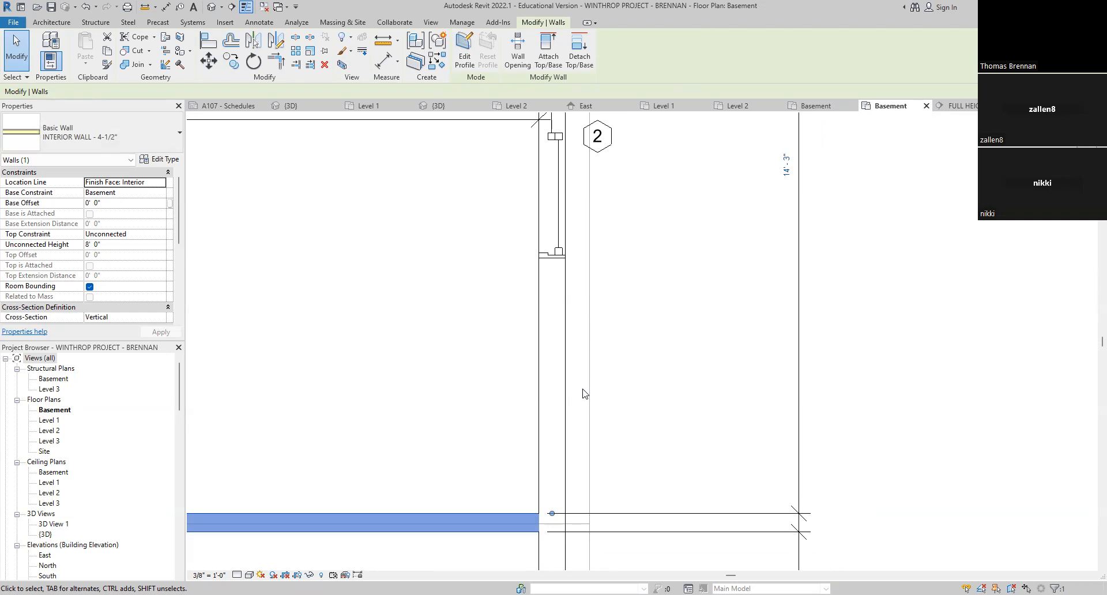
Step: Fine-tune the horizontal partition's position so the upper and lower vertical room dimensions both equal 14' 3 1/4"
{"action": "scroll", "coordinate": [583, 394], "scroll_direction": "up", "scroll_amount": 4}
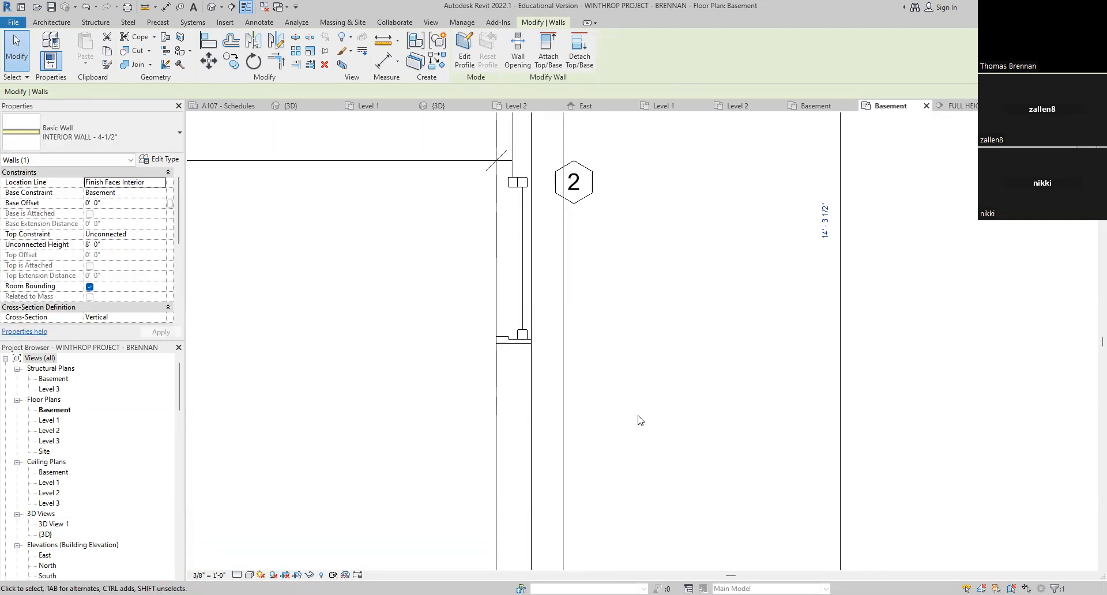
{"action": "scroll", "coordinate": [646, 419], "scroll_direction": "up", "scroll_amount": 1}
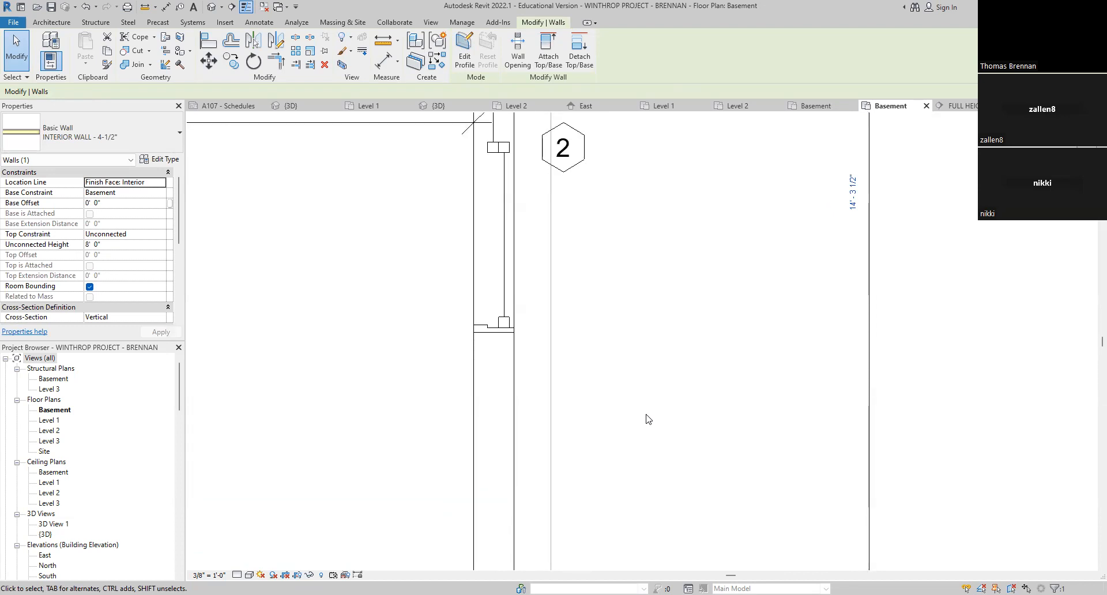
{"action": "left_click", "coordinate": [712, 331]}
{"action": "scroll", "coordinate": [717, 376], "scroll_direction": "down", "scroll_amount": 3}
{"action": "middle_click_drag", "start_coordinate": [775, 451], "coordinate": [766, 248]}
{"action": "scroll", "coordinate": [718, 470], "scroll_direction": "up", "scroll_amount": 3}
{"action": "scroll", "coordinate": [767, 382], "scroll_direction": "down", "scroll_amount": 7}
{"action": "scroll", "coordinate": [635, 341], "scroll_direction": "up", "scroll_amount": 2}
{"action": "middle_click_drag", "start_coordinate": [592, 325], "coordinate": [642, 427]}
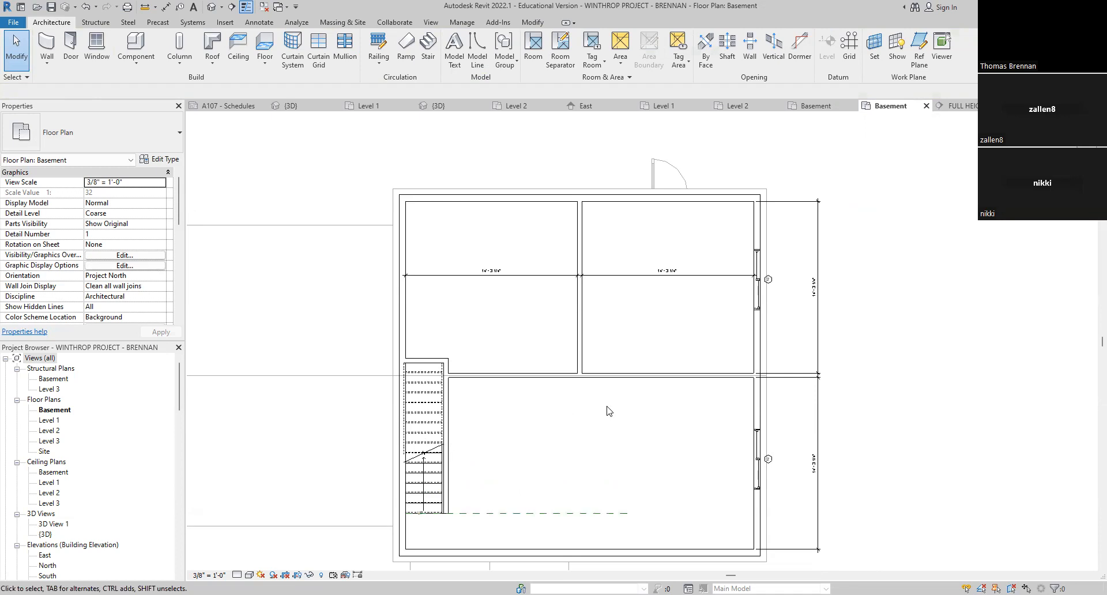
Step: Extend the horizontal partition's stair-side end across the stairs to the windowless exterior wall, and save the project
{"action": "left_click", "coordinate": [453, 375]}
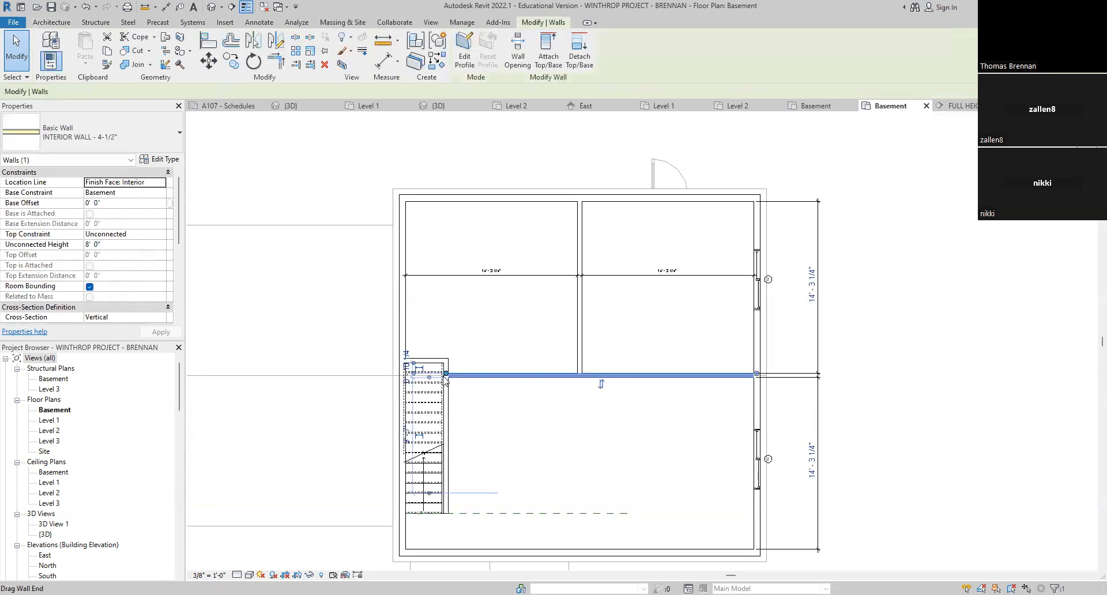
{"action": "left_click_drag", "start_coordinate": [447, 376], "coordinate": [403, 374]}
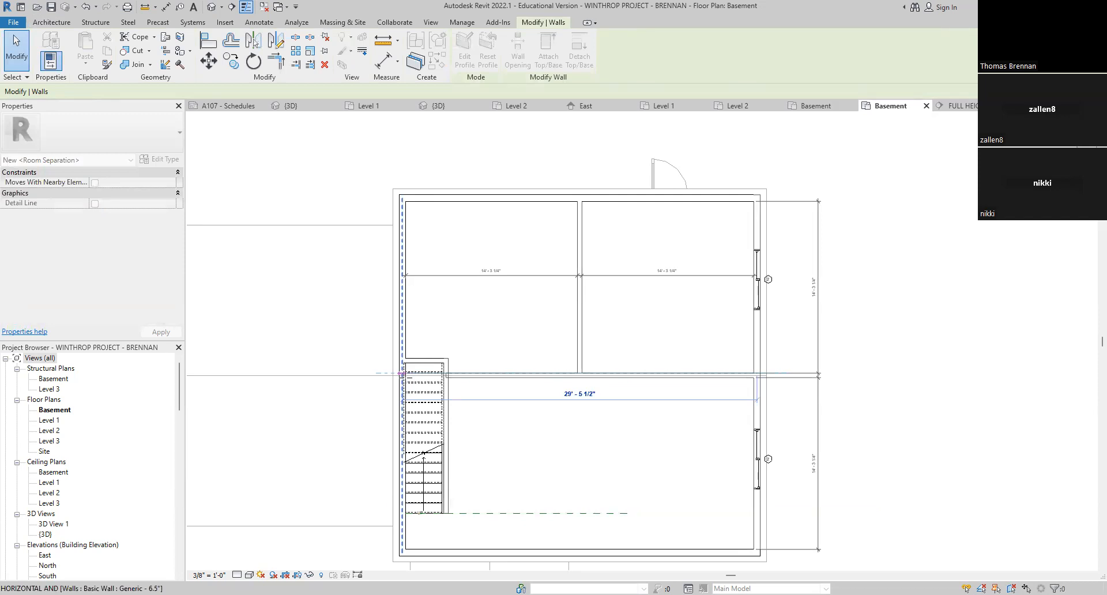
{"action": "left_click", "coordinate": [492, 422]}
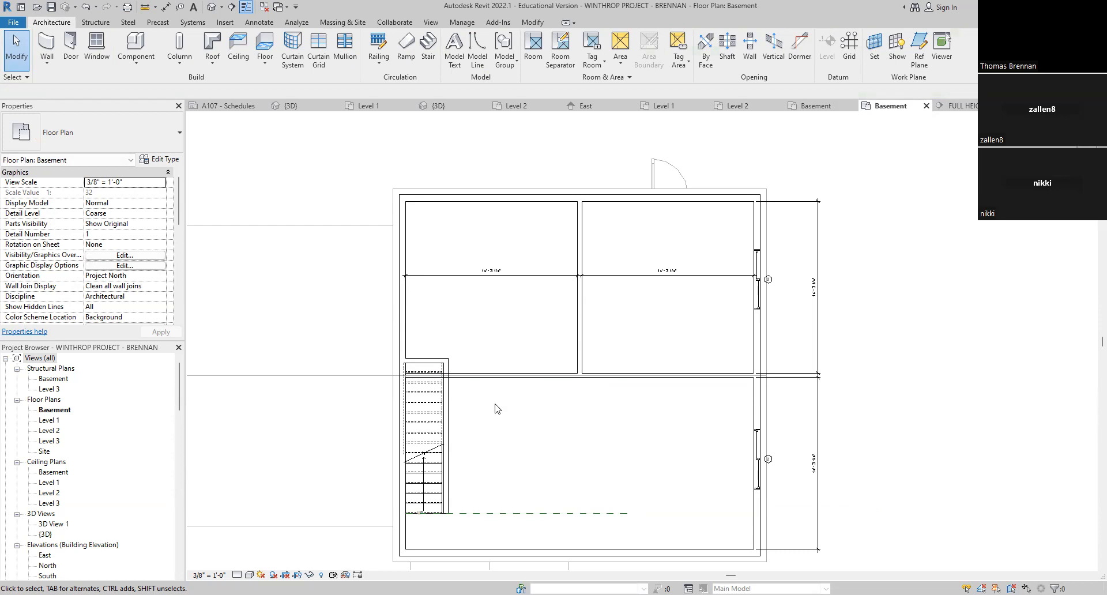
{"action": "left_click", "coordinate": [50, 6]}
Step: Place a 36" x 80" Single-Flush door in the horizontal partition on each side of the vertical partition, centred 2' 0" from it, and save
{"action": "left_click", "coordinate": [76, 50]}
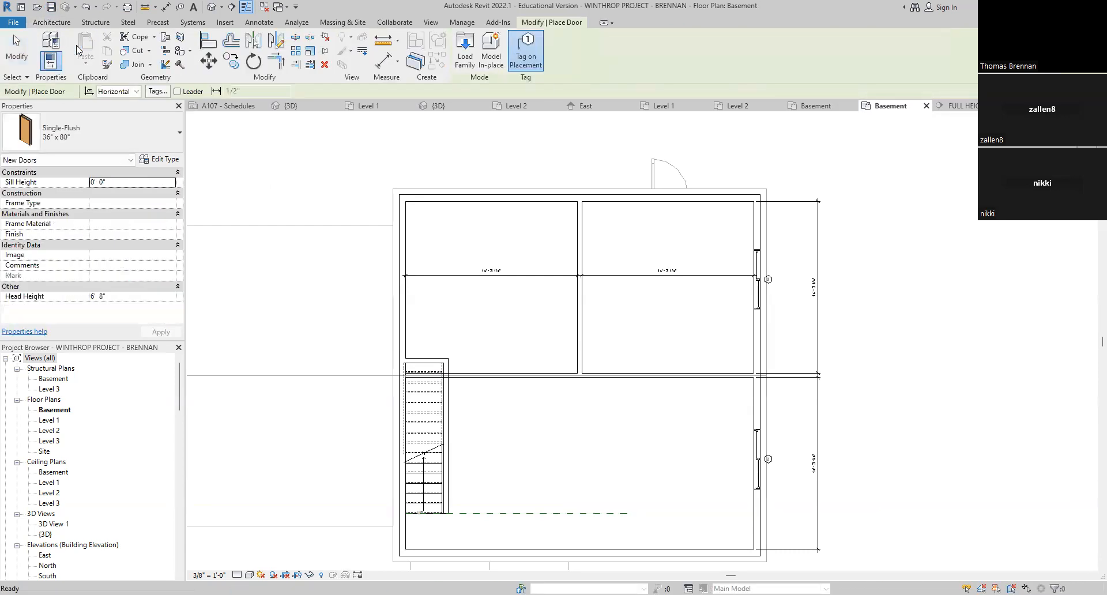
{"action": "left_click", "coordinate": [555, 373]}
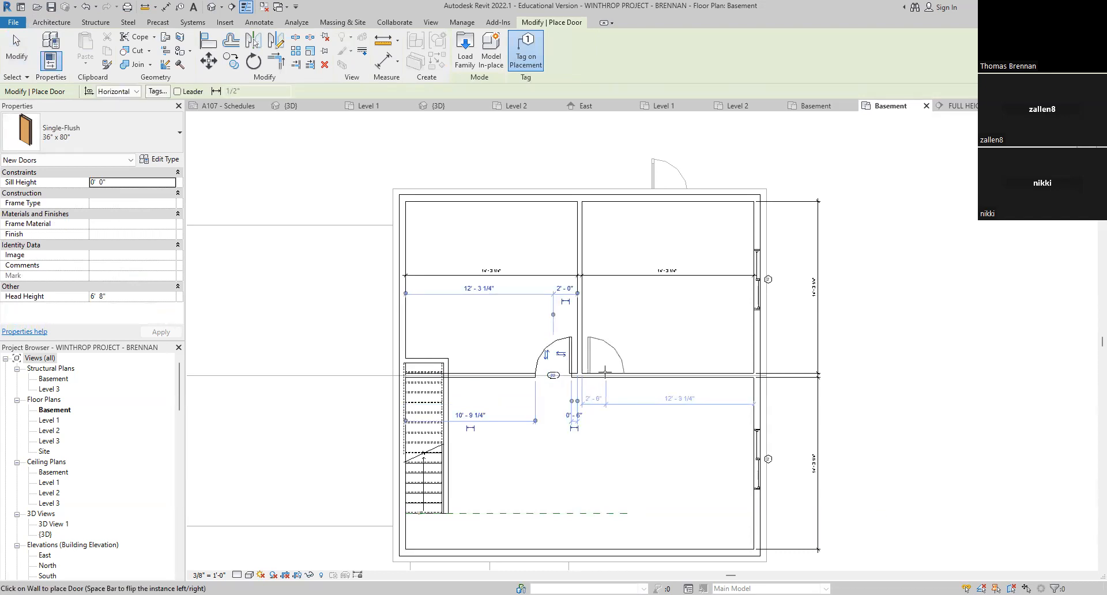
{"action": "left_click", "coordinate": [606, 372]}
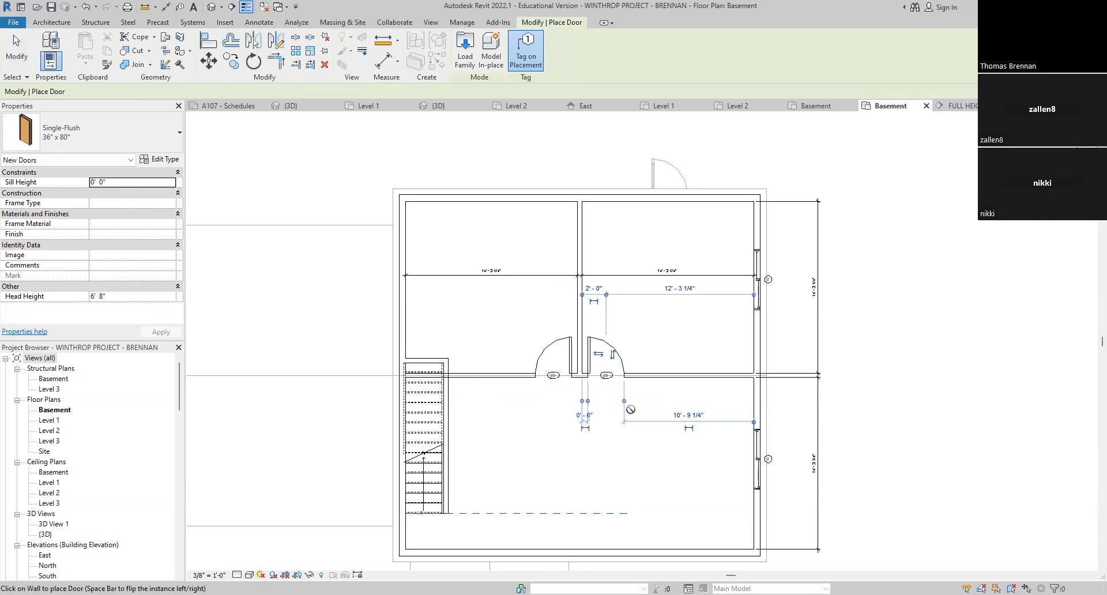
{"action": "key", "text": "Escape"}
{"action": "key", "text": "Escape"}
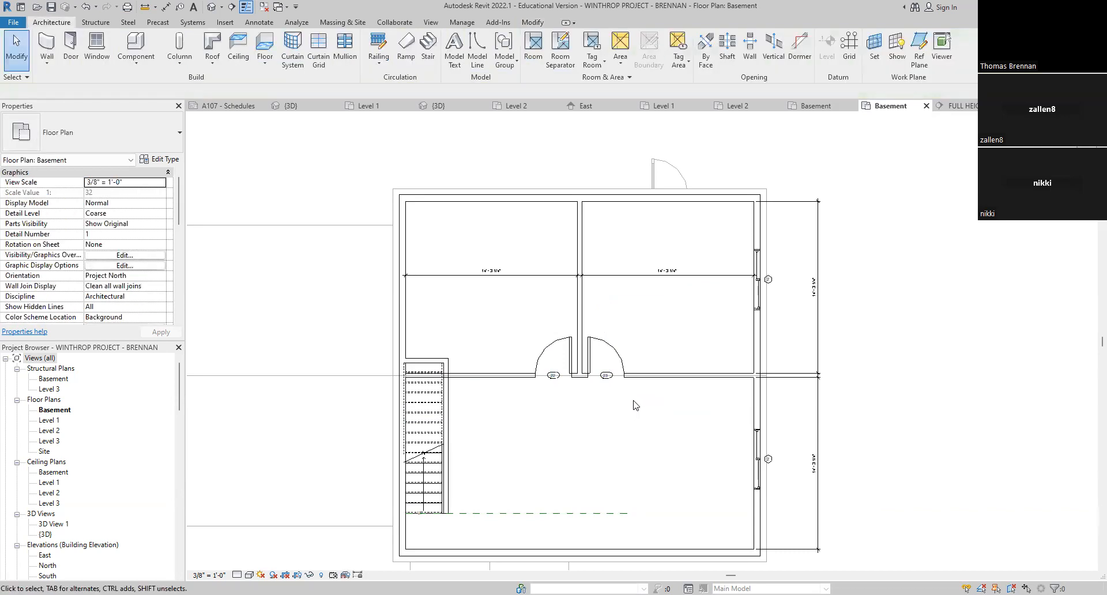
{"action": "left_click", "coordinate": [51, 7]}
{"action": "left_click", "coordinate": [54, 412]}
{"action": "left_click", "coordinate": [56, 378]}
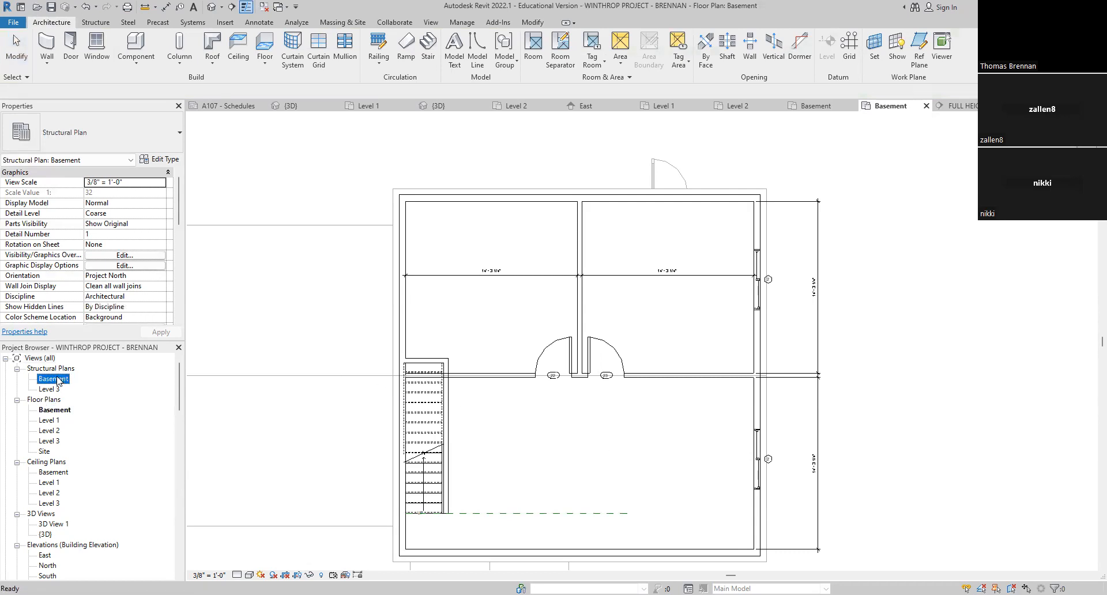
{"action": "left_click", "coordinate": [64, 410]}
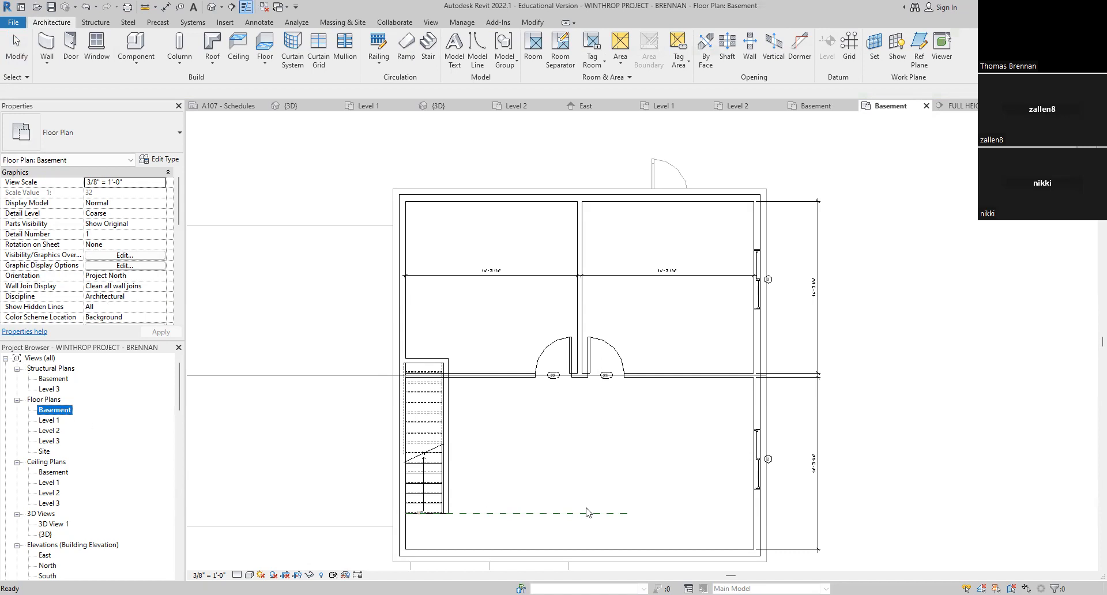
Step: Delete the dashed green reference line running from the foot of the basement stairs
{"action": "scroll", "coordinate": [595, 490], "scroll_direction": "down", "scroll_amount": 1}
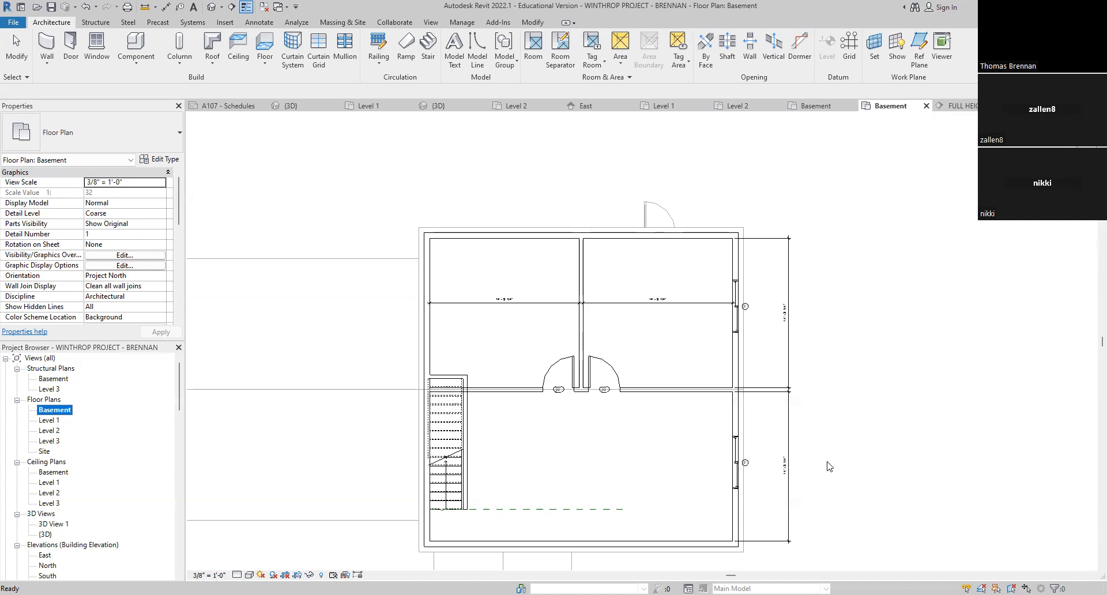
{"action": "scroll", "coordinate": [472, 531], "scroll_direction": "up", "scroll_amount": 5}
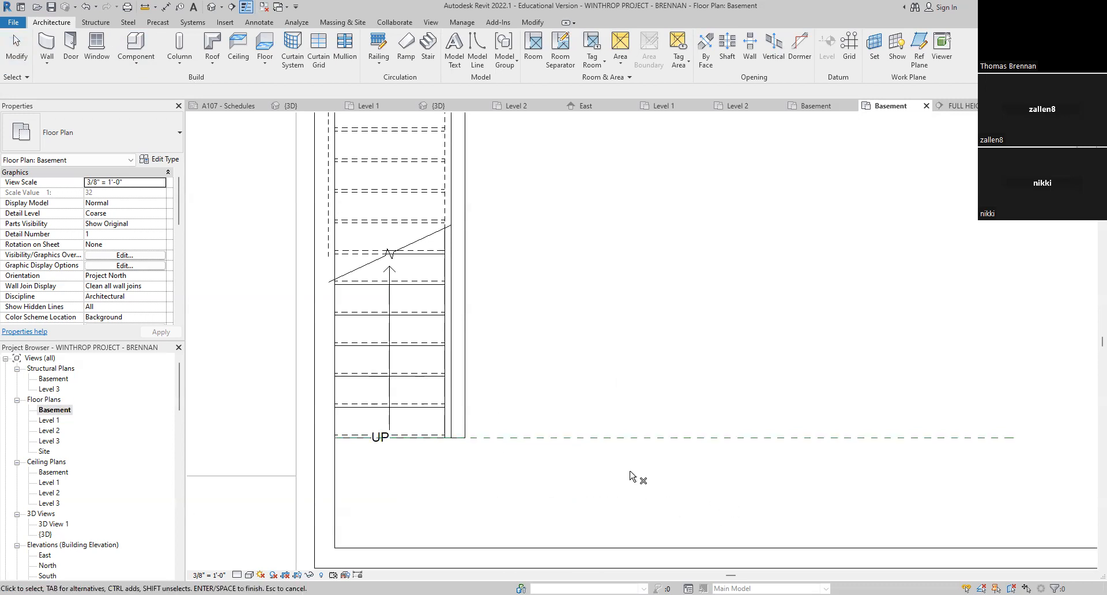
{"action": "left_click", "coordinate": [562, 442]}
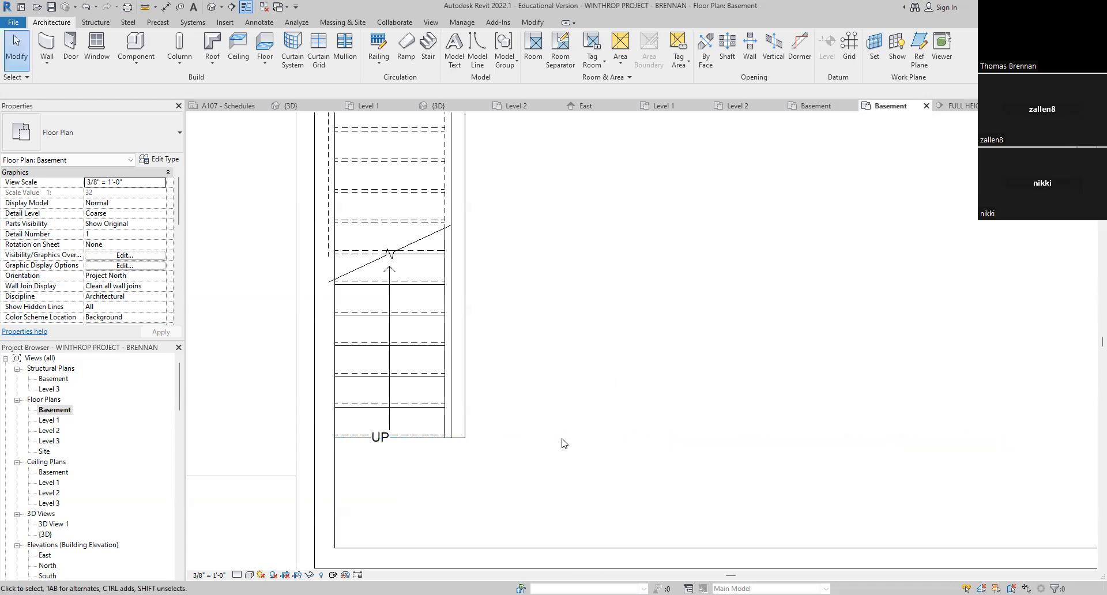
Step: Add an aligned dimension from the lowest stair riser to the lower exterior wall's inner face, placed beside the stairs
{"action": "left_click", "coordinate": [167, 10]}
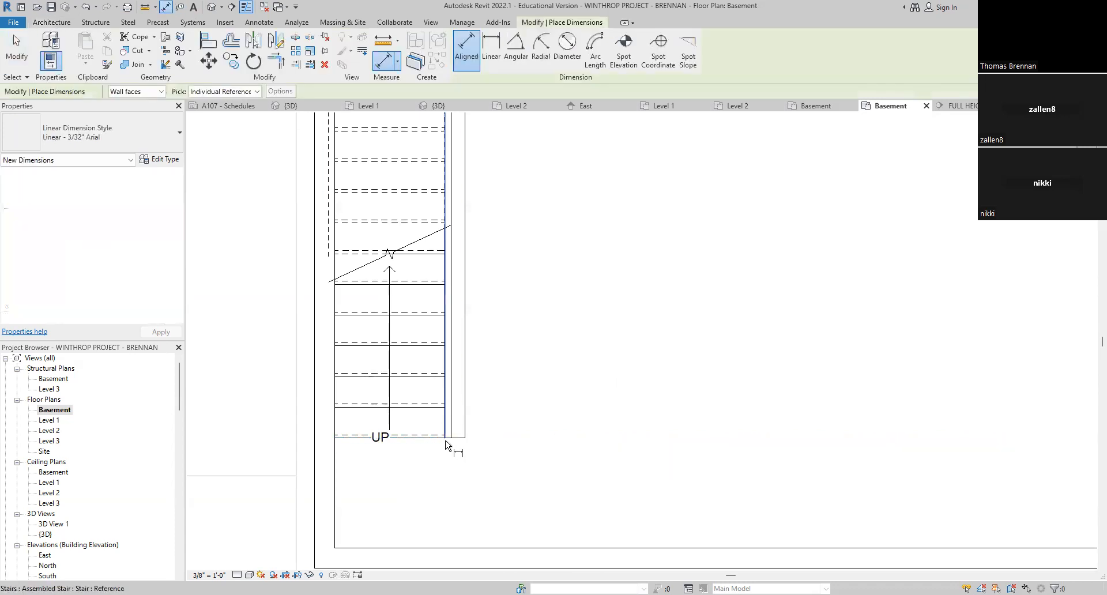
{"action": "left_click", "coordinate": [434, 441]}
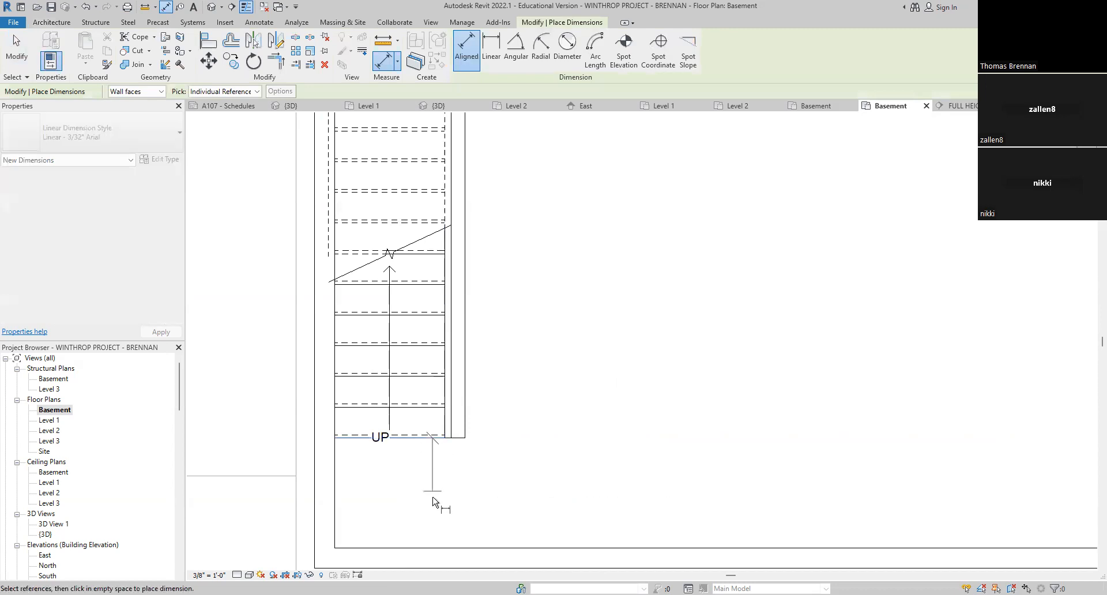
{"action": "left_click", "coordinate": [440, 551]}
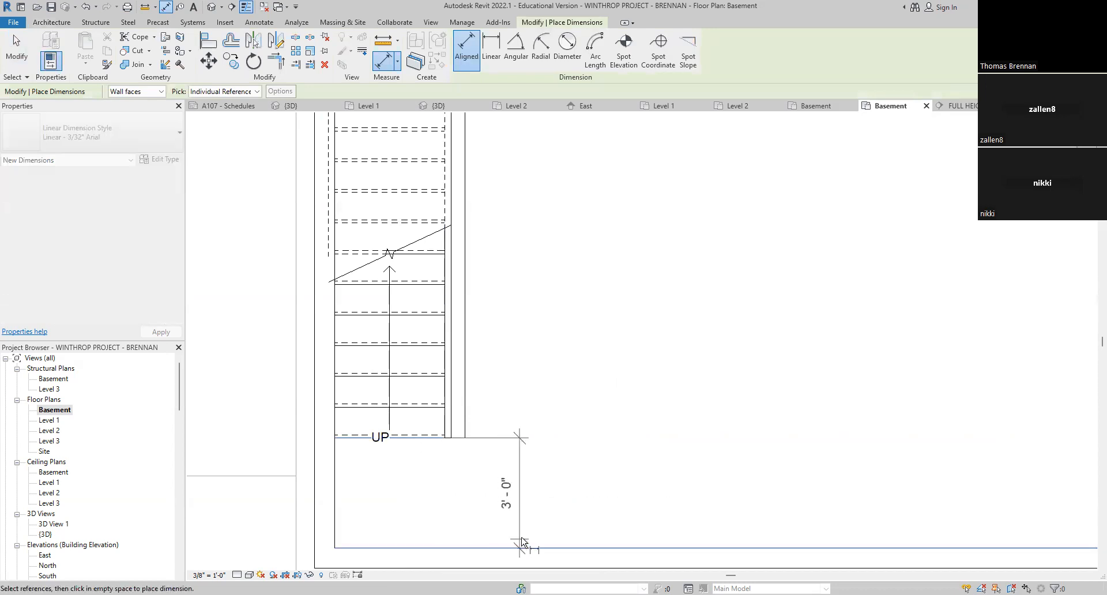
{"action": "left_click", "coordinate": [565, 535]}
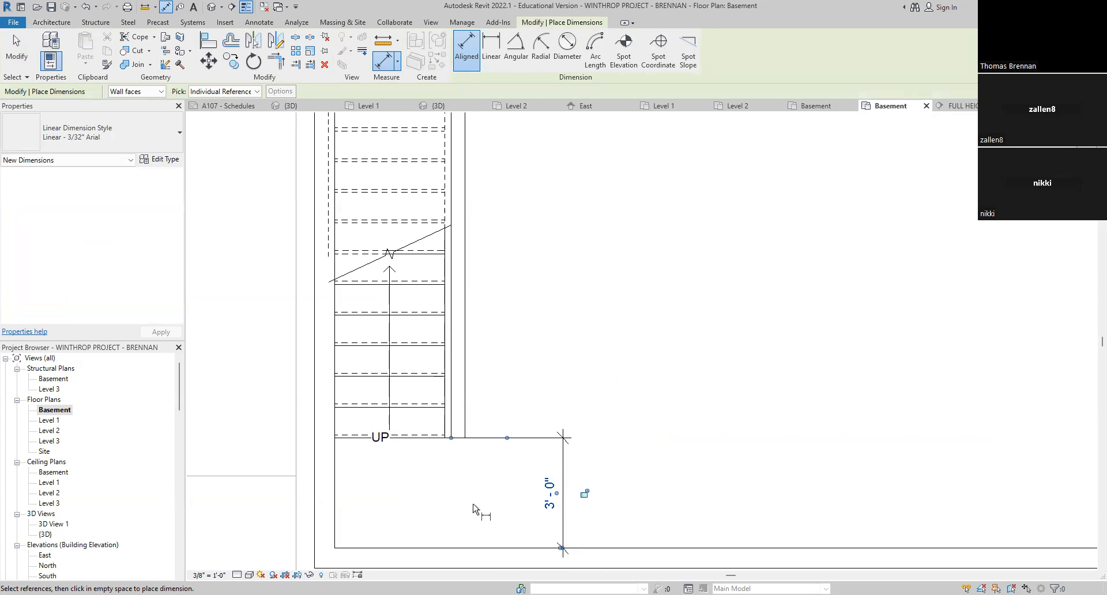
Step: Dimension the stair width from the exterior wall's inner face to the far edge of the treads, placed below the stairs
{"action": "left_click", "coordinate": [336, 460]}
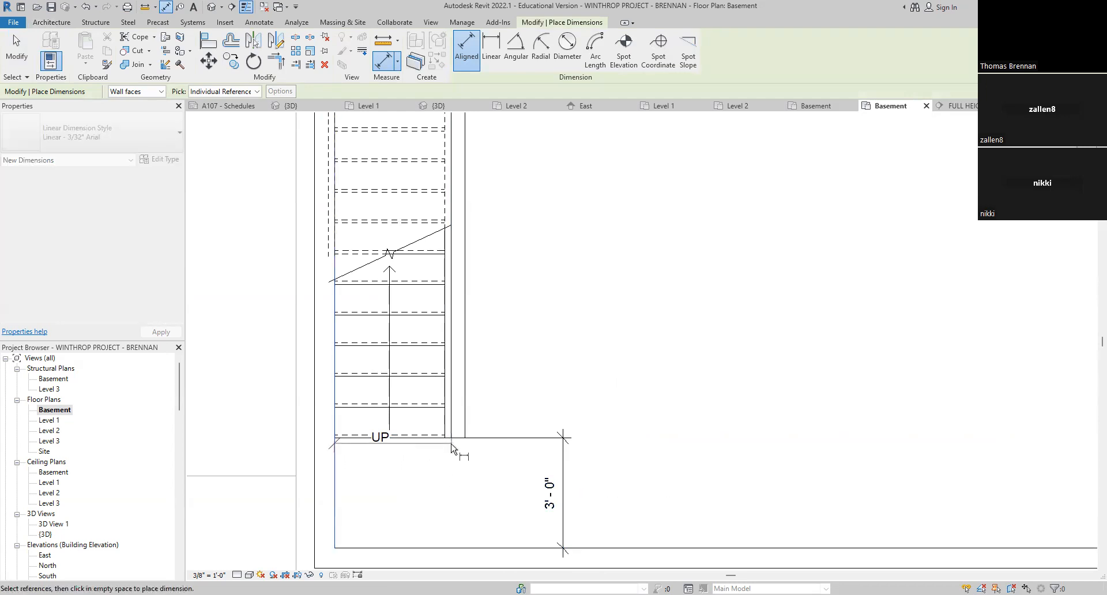
{"action": "left_click", "coordinate": [445, 460]}
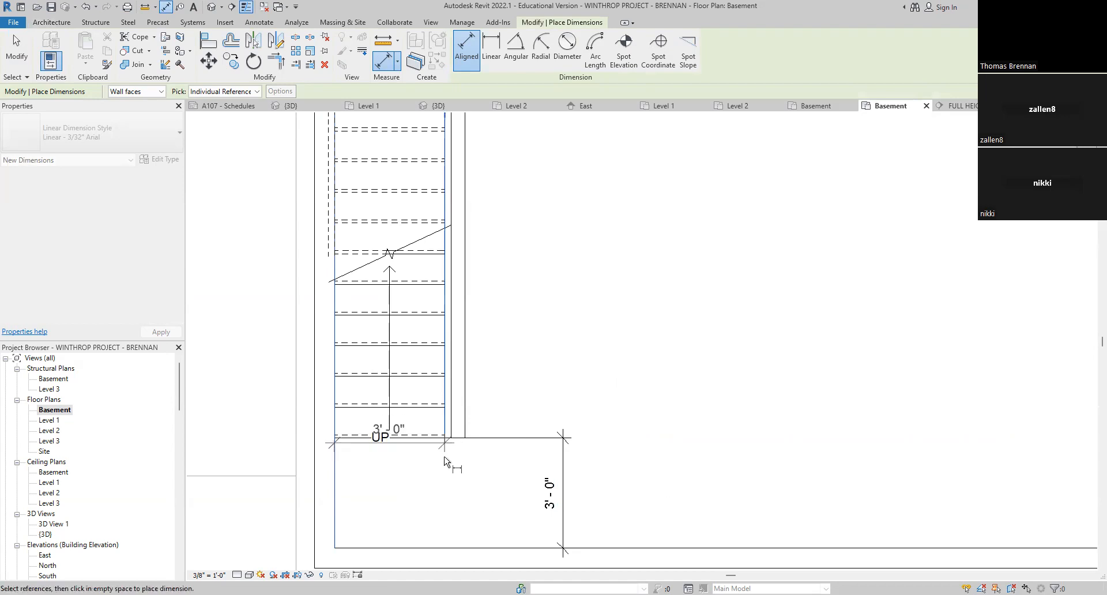
{"action": "left_click", "coordinate": [452, 500]}
{"action": "key", "text": "Escape"}
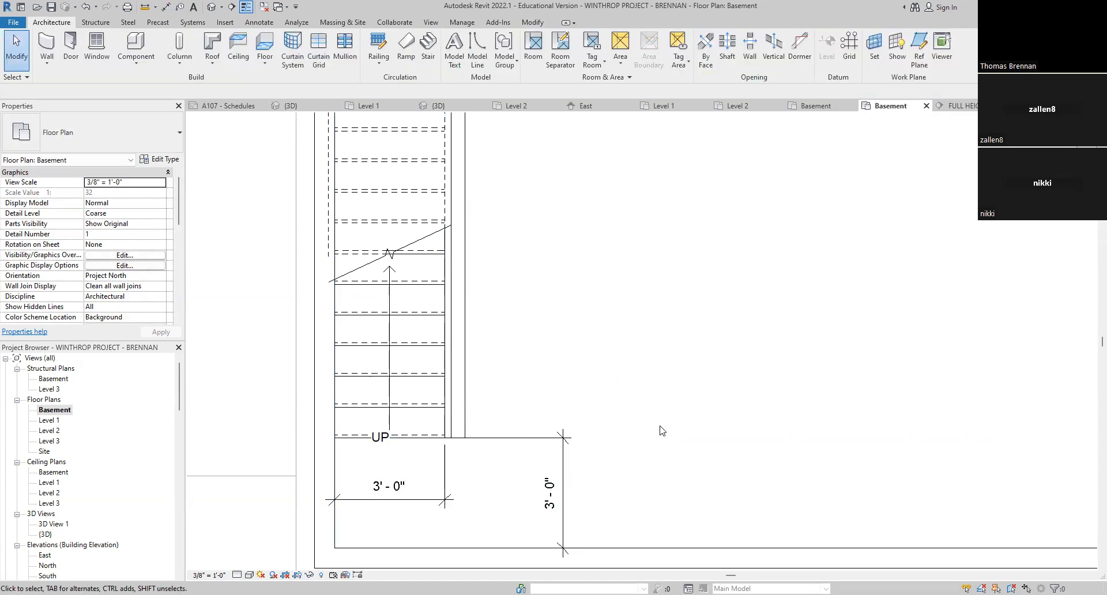
{"action": "scroll", "coordinate": [661, 431], "scroll_direction": "down", "scroll_amount": 5}
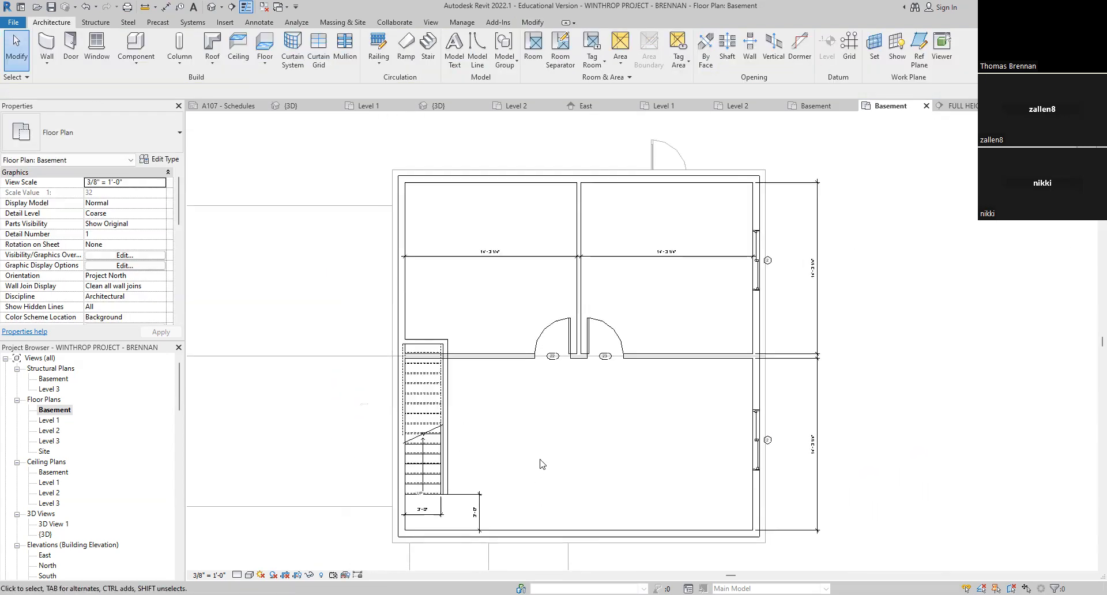
Step: Save the project and open the default 3D view, oriented straight onto the front of the house
{"action": "scroll", "coordinate": [540, 461], "scroll_direction": "down", "scroll_amount": 3}
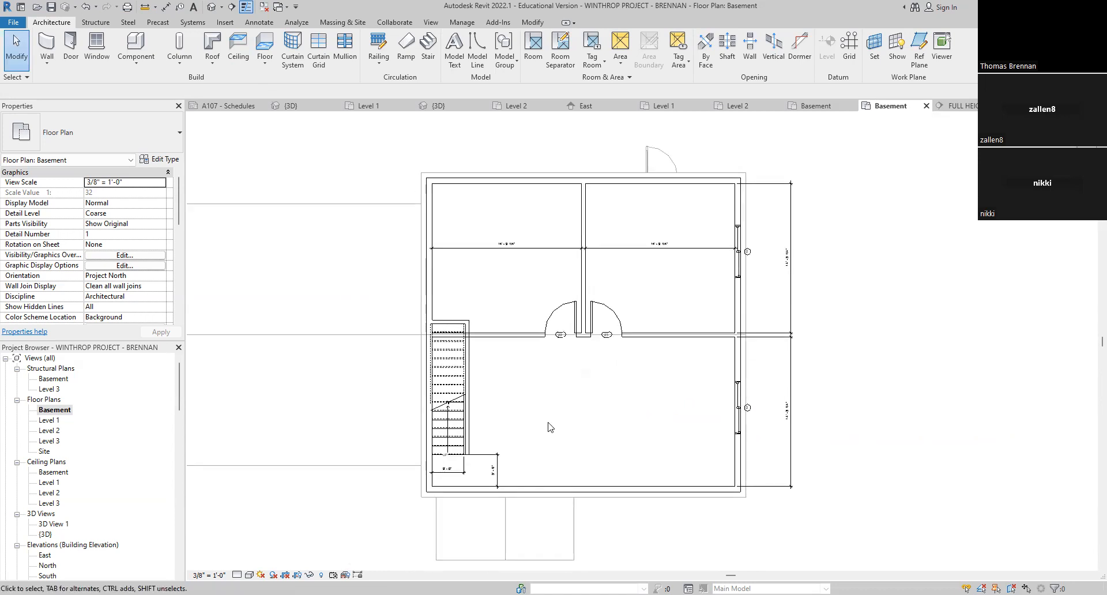
{"action": "left_click", "coordinate": [56, 9]}
{"action": "left_click", "coordinate": [52, 7]}
{"action": "left_click", "coordinate": [212, 7]}
{"action": "middle_click_drag", "start_coordinate": [877, 471], "coordinate": [775, 469]}
{"action": "scroll", "coordinate": [810, 450], "scroll_direction": "up", "scroll_amount": 1}
{"action": "middle_click_drag", "start_coordinate": [816, 439], "coordinate": [833, 501]}
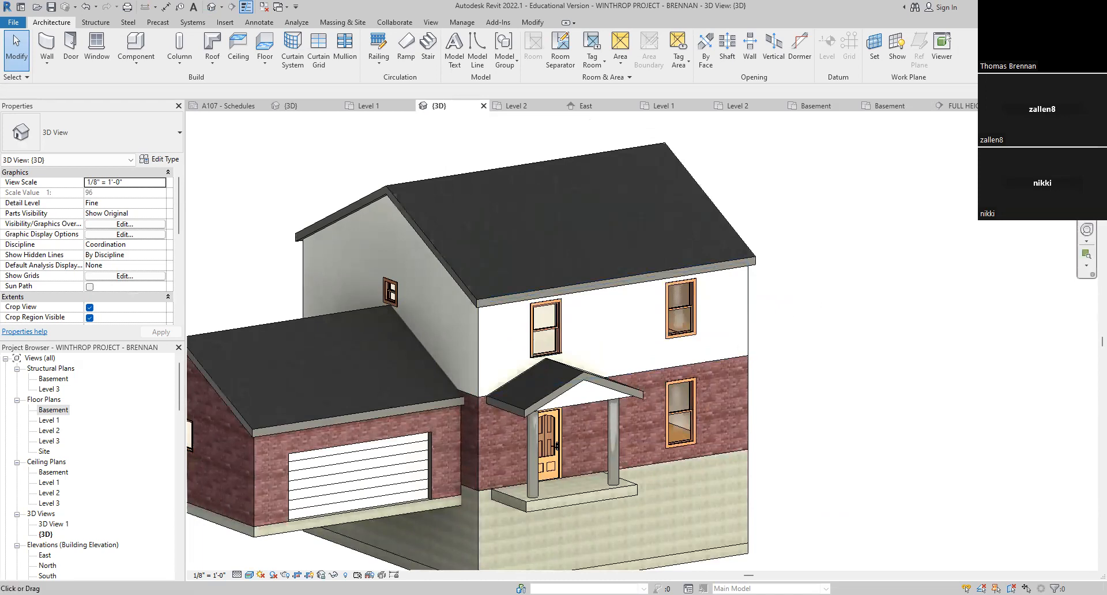
{"action": "left_click", "coordinate": [1059, 161]}
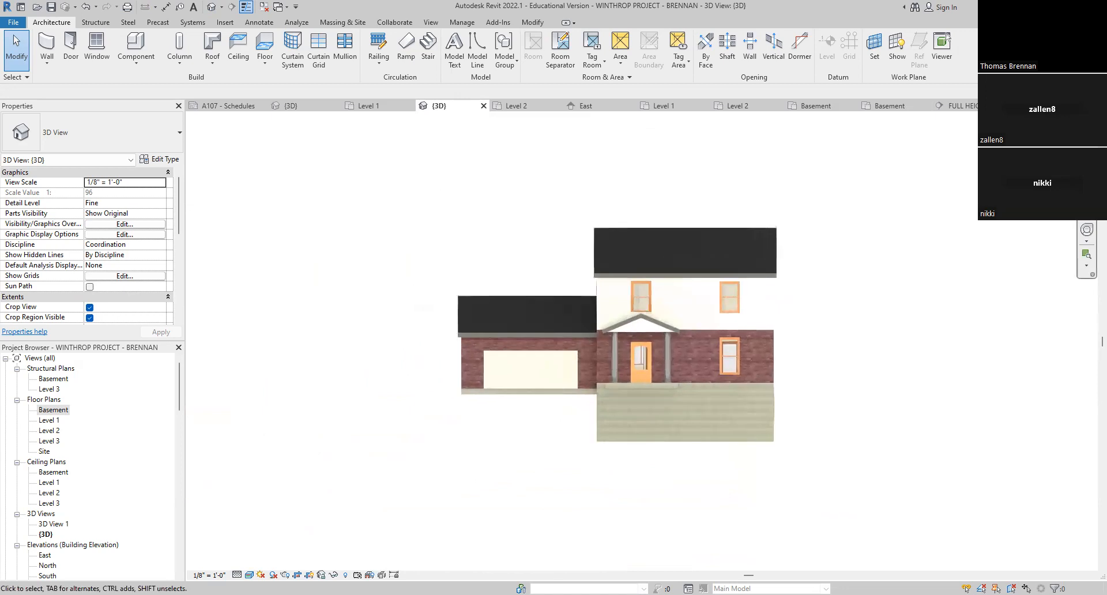
{"action": "scroll", "coordinate": [855, 426], "scroll_direction": "up", "scroll_amount": 3}
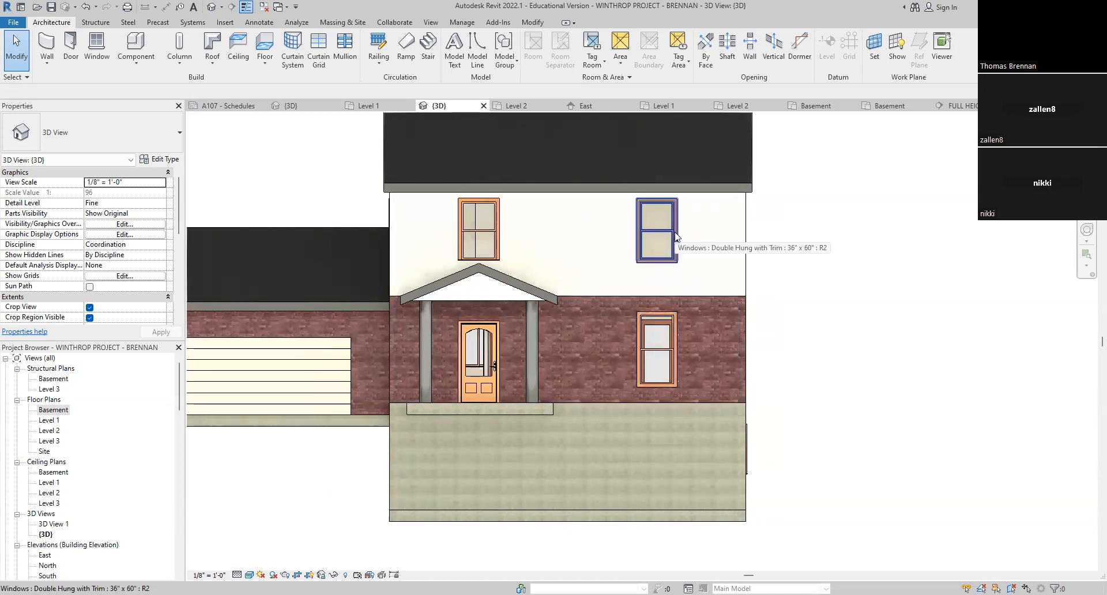
Step: Place a Shutter (high-res) 24" x 72" on the brick wall at each side of the lower front window
{"action": "left_click_drag", "start_coordinate": [181, 405], "coordinate": [194, 525]}
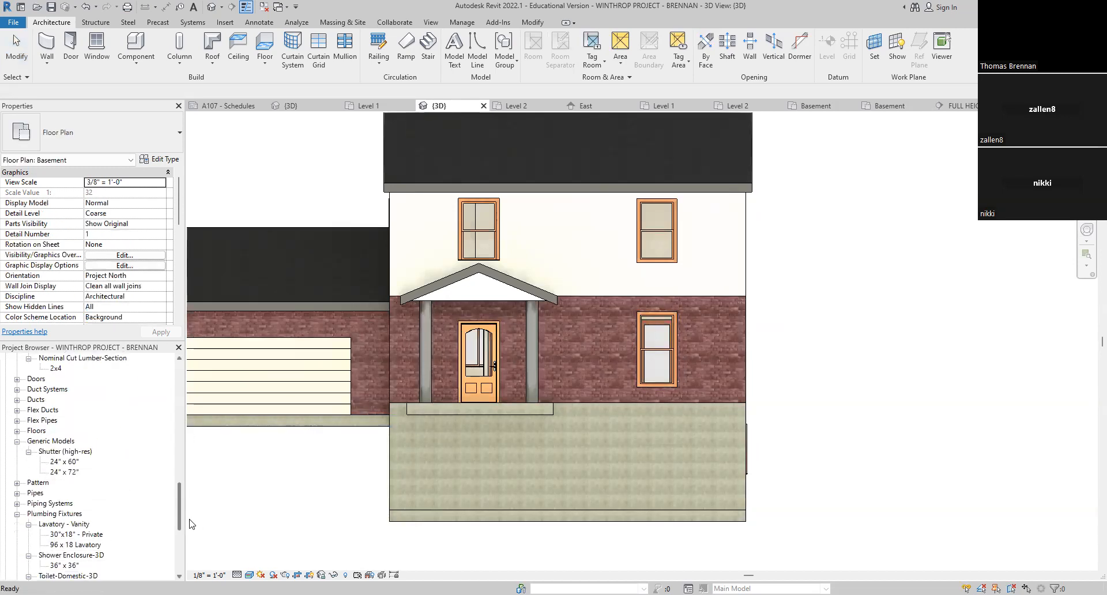
{"action": "left_click", "coordinate": [52, 441]}
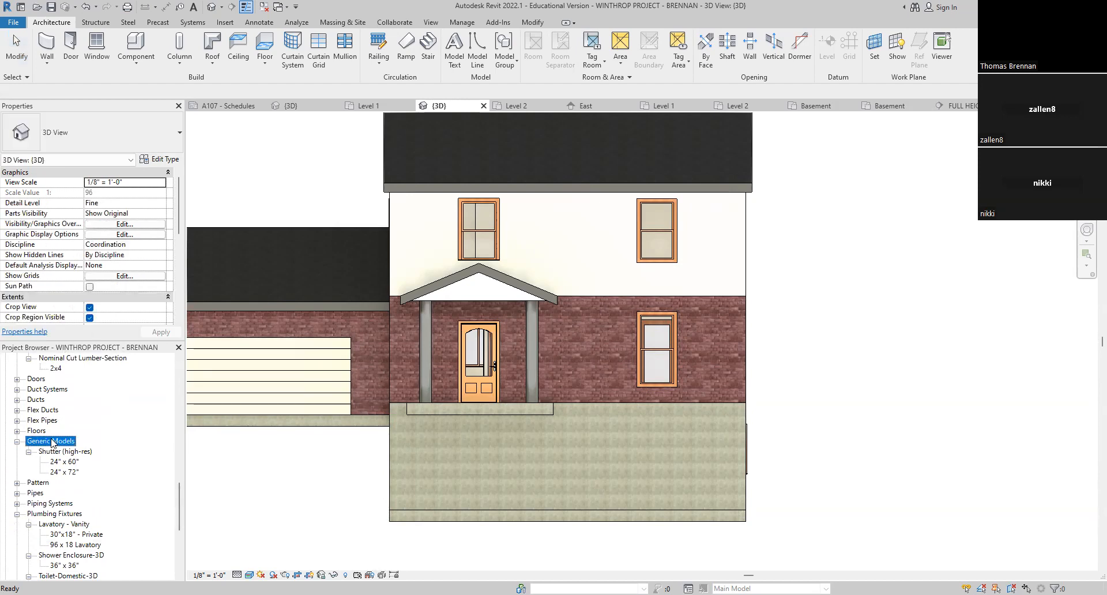
{"action": "left_click", "coordinate": [60, 462]}
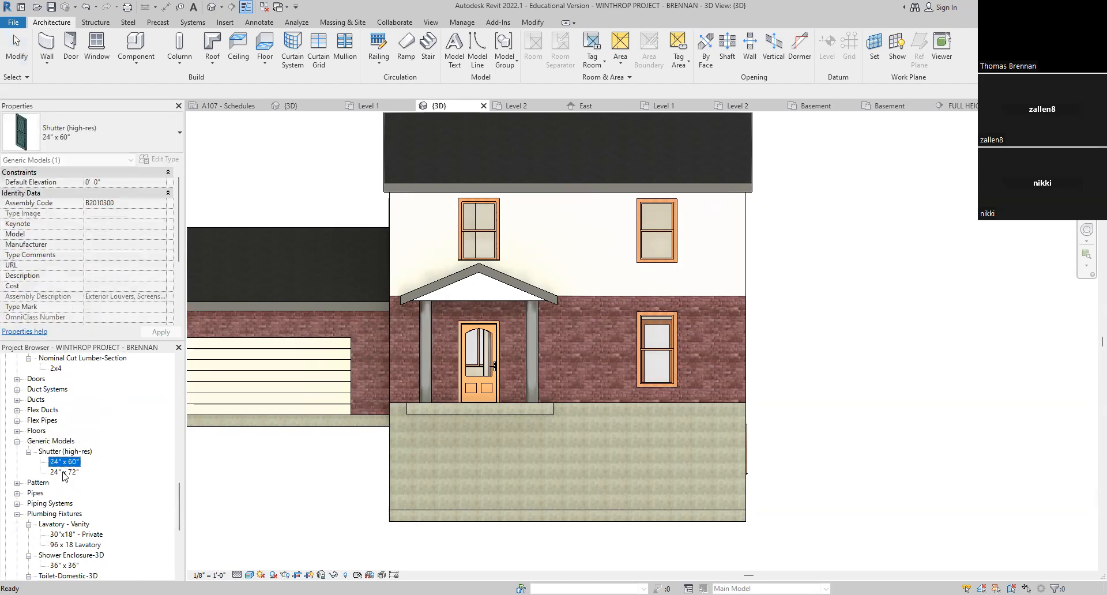
{"action": "left_click", "coordinate": [64, 473]}
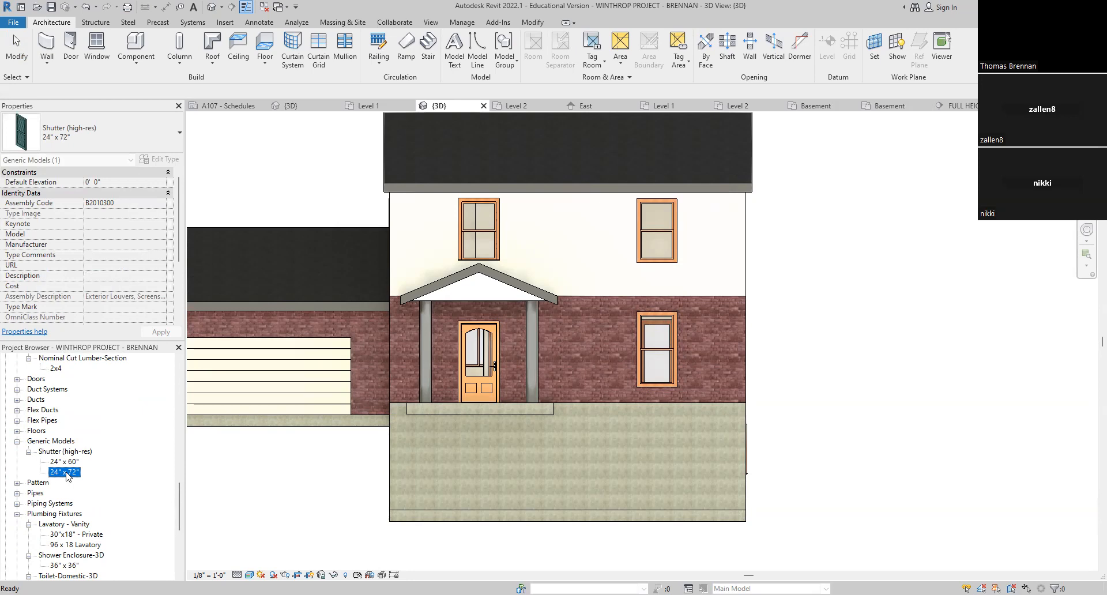
{"action": "left_click_drag", "start_coordinate": [64, 473], "coordinate": [635, 348]}
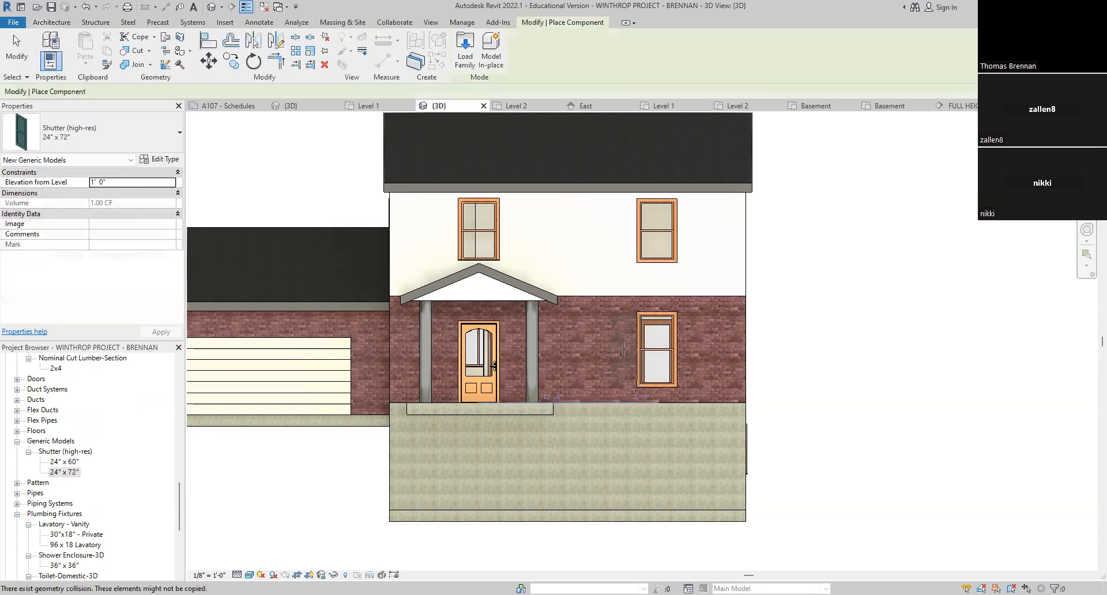
{"action": "left_click", "coordinate": [626, 348]}
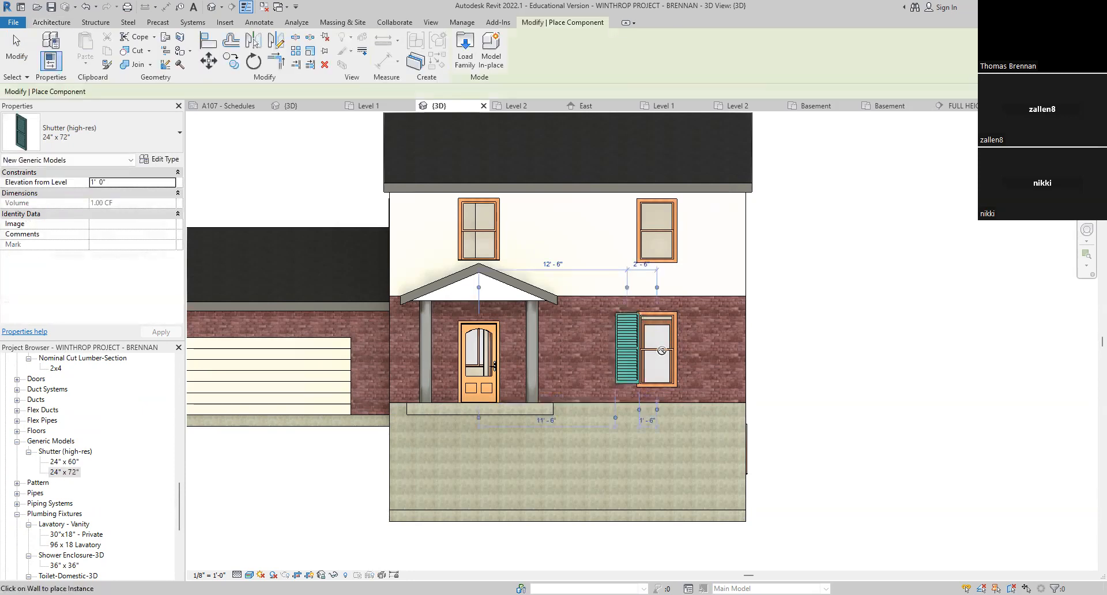
{"action": "left_click", "coordinate": [689, 345]}
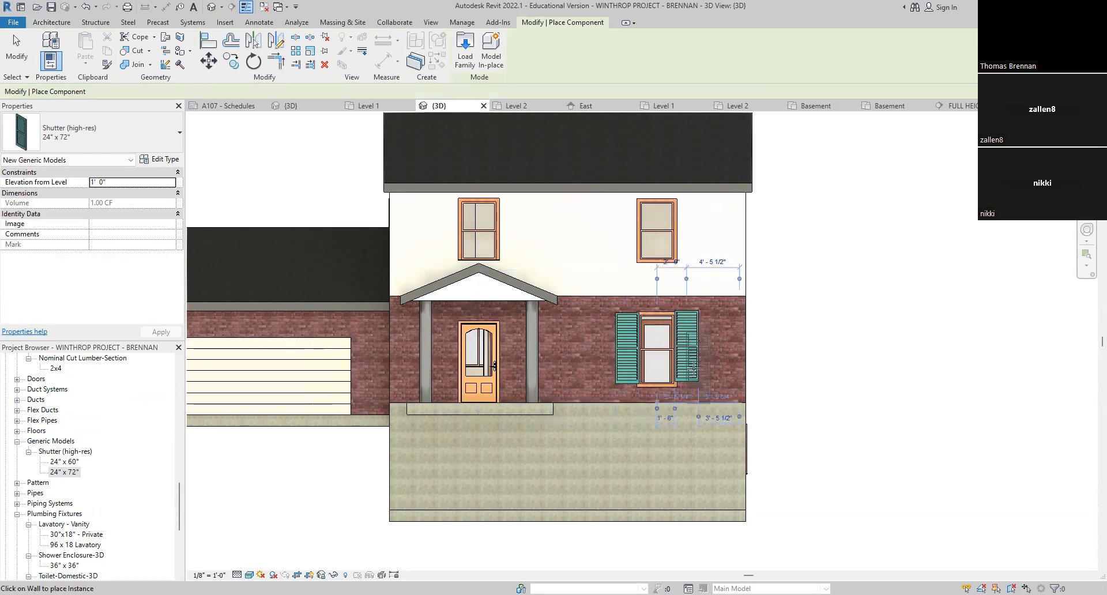
{"action": "key", "text": "Escape"}
{"action": "key", "text": "Escape"}
Step: Align the left shutter's inner edge with the outer edge of the lower front window's trim
{"action": "scroll", "coordinate": [676, 364], "scroll_direction": "up", "scroll_amount": 5}
{"action": "scroll", "coordinate": [713, 420], "scroll_direction": "down", "scroll_amount": 3}
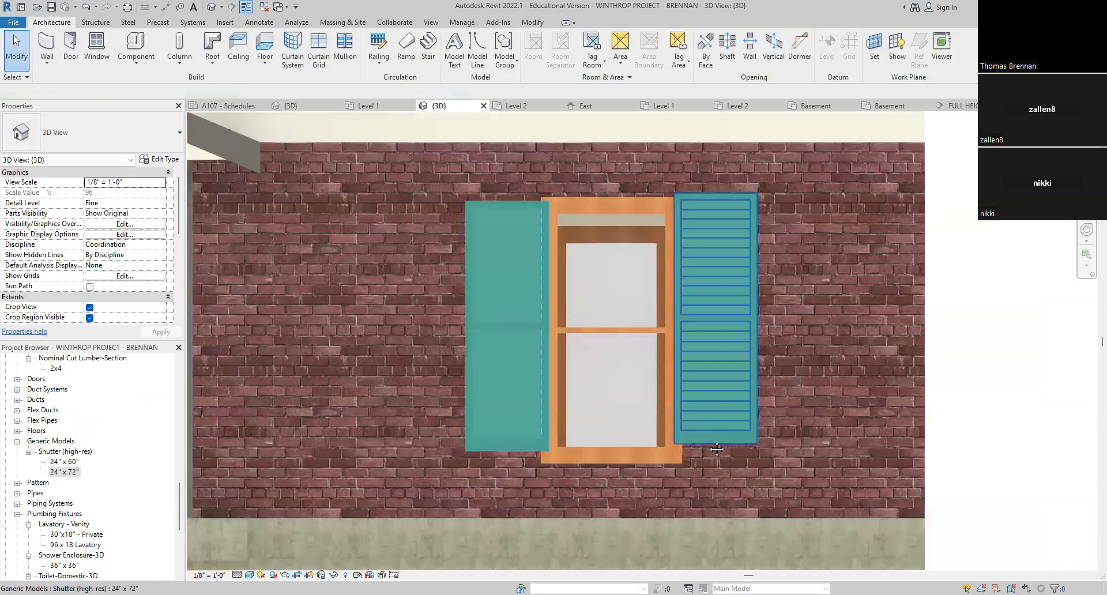
{"action": "middle_click_drag", "start_coordinate": [714, 420], "coordinate": [708, 450]}
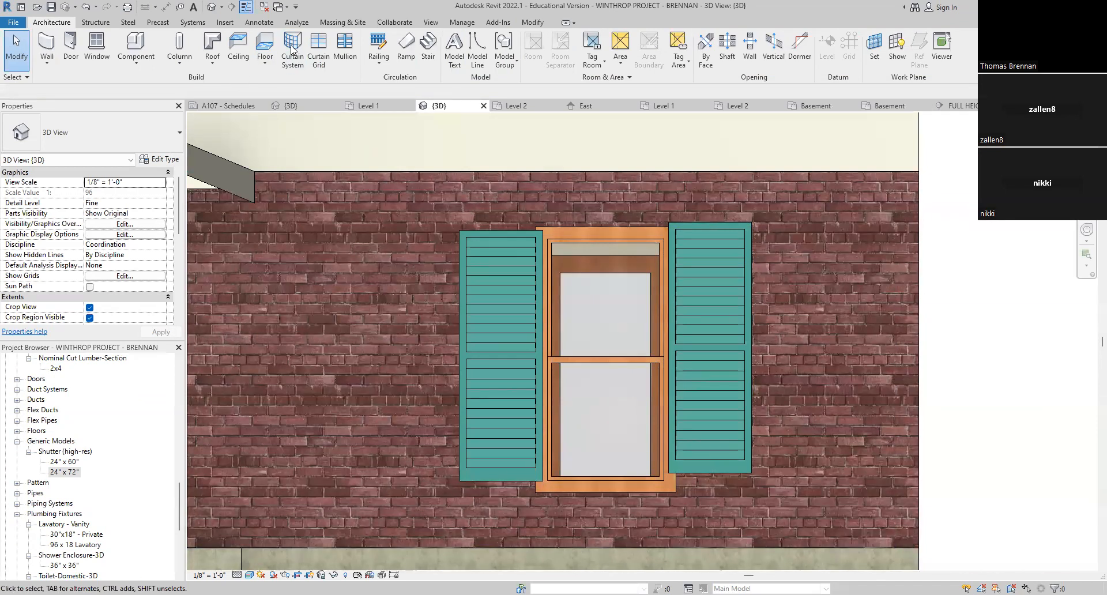
{"action": "left_click", "coordinate": [532, 21]}
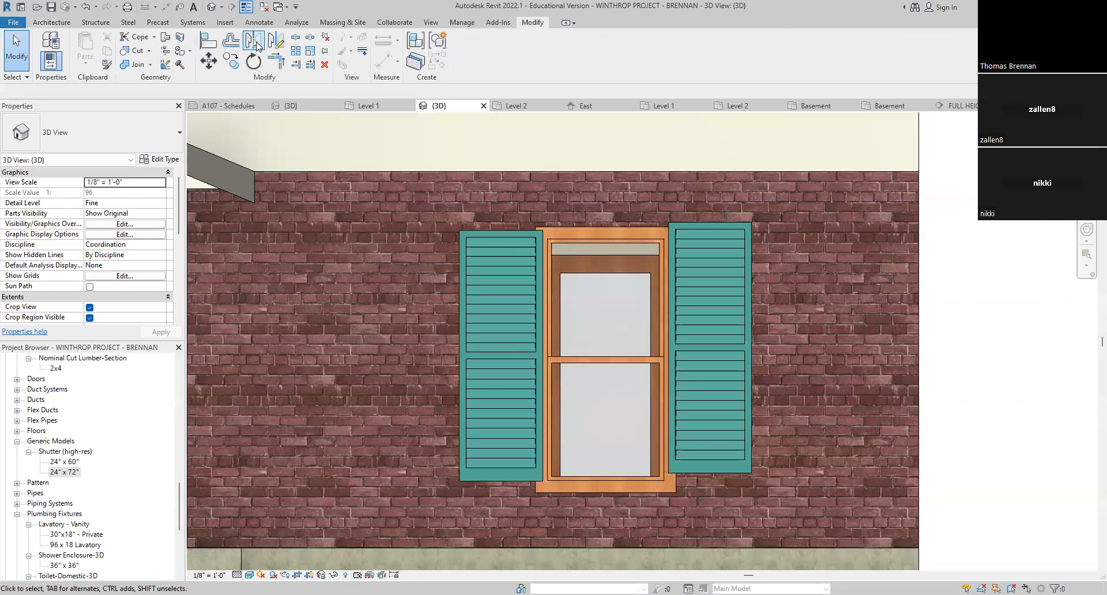
{"action": "left_click", "coordinate": [206, 42]}
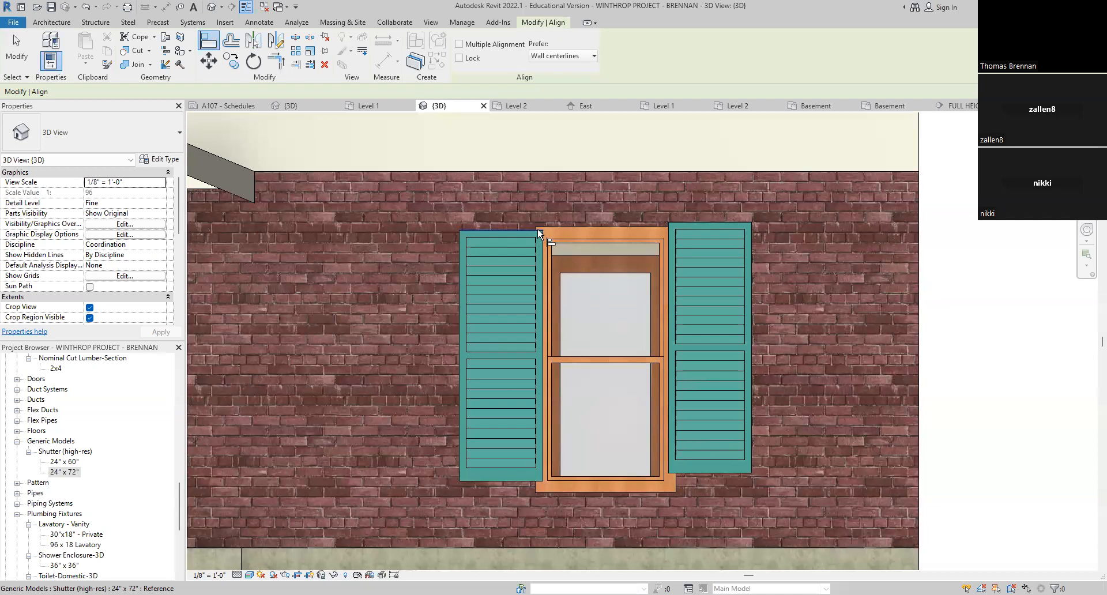
{"action": "left_click", "coordinate": [533, 489]}
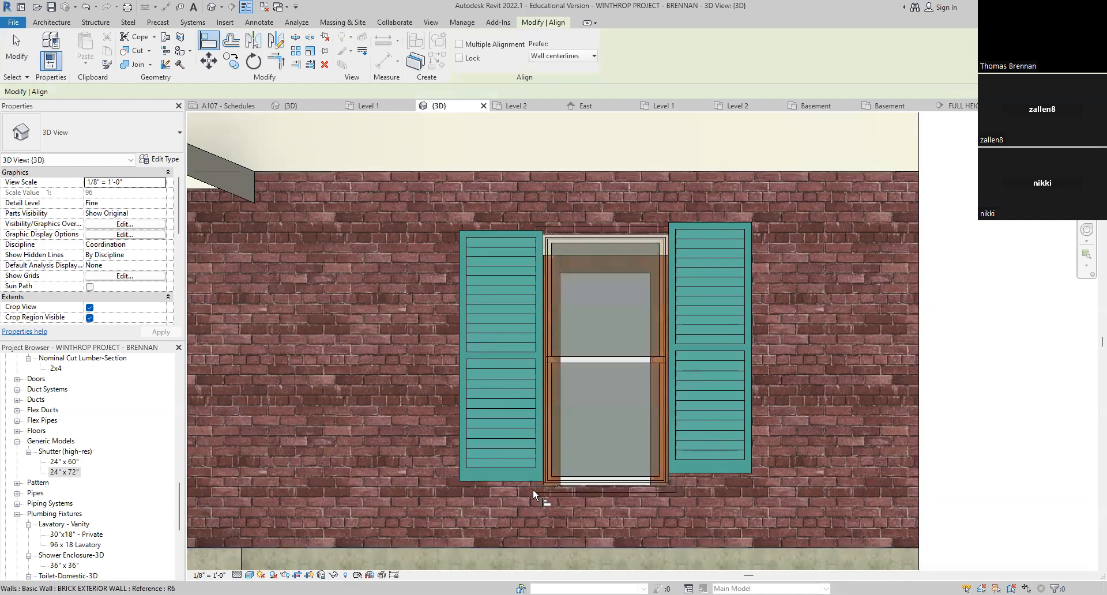
{"action": "left_click", "coordinate": [542, 473]}
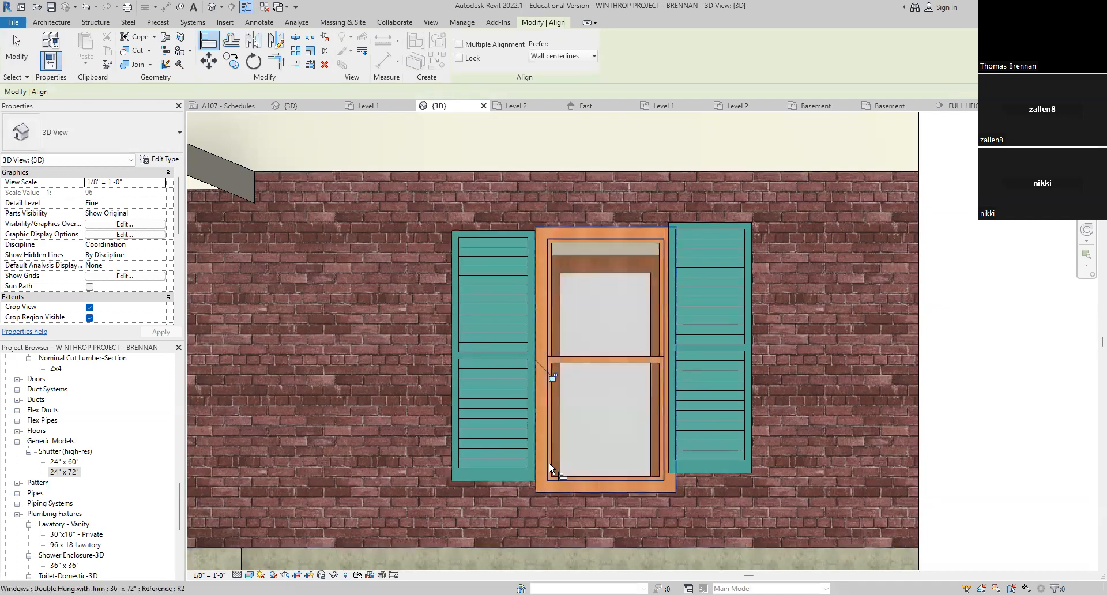
Step: Try to align the right shutter's inner edge with the outer edge of the lower front window's trim
{"action": "left_click", "coordinate": [674, 479]}
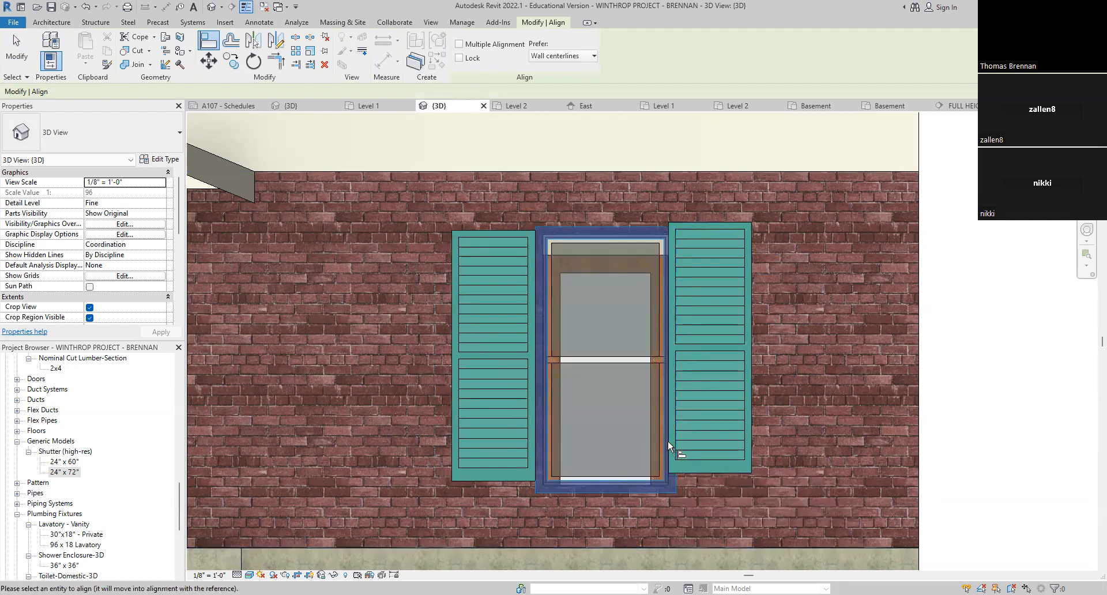
{"action": "key", "text": "Escape"}
{"action": "key", "text": "Escape"}
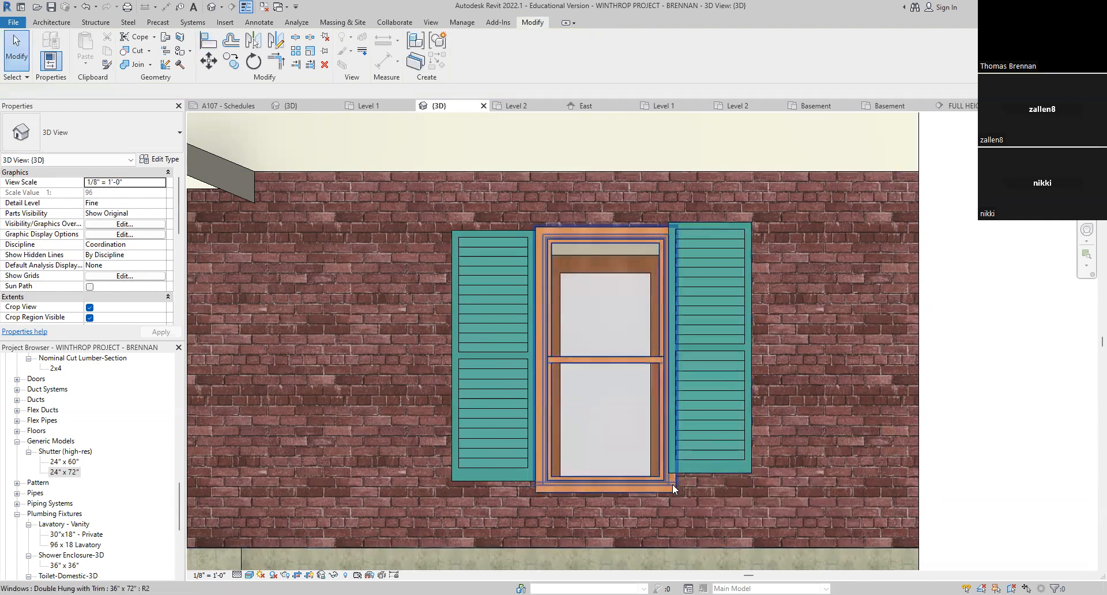
{"action": "left_click", "coordinate": [209, 43]}
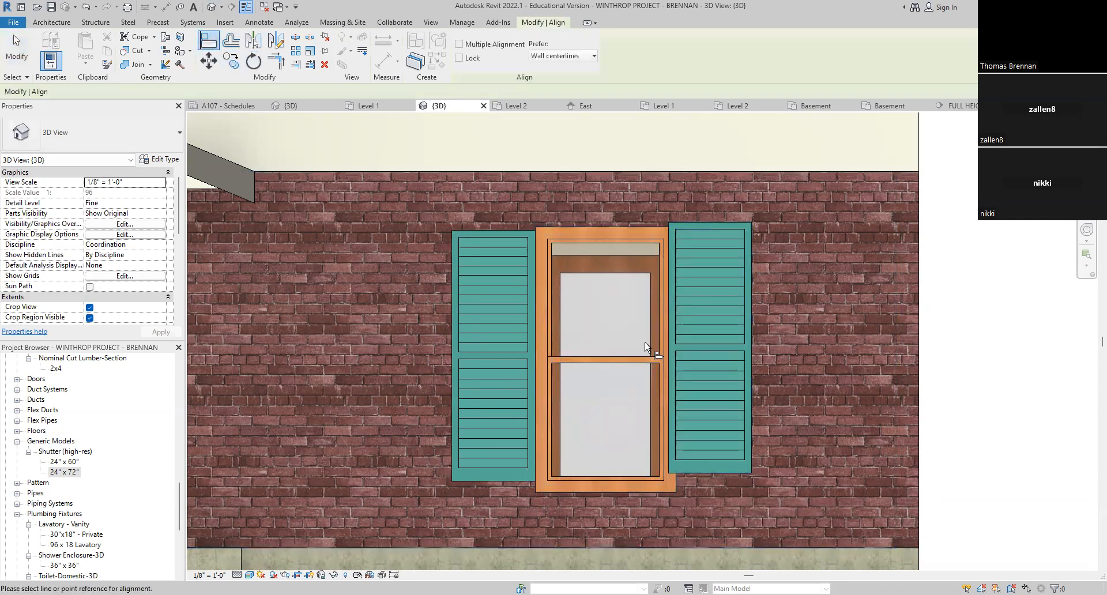
{"action": "scroll", "coordinate": [708, 462], "scroll_direction": "up", "scroll_amount": 4}
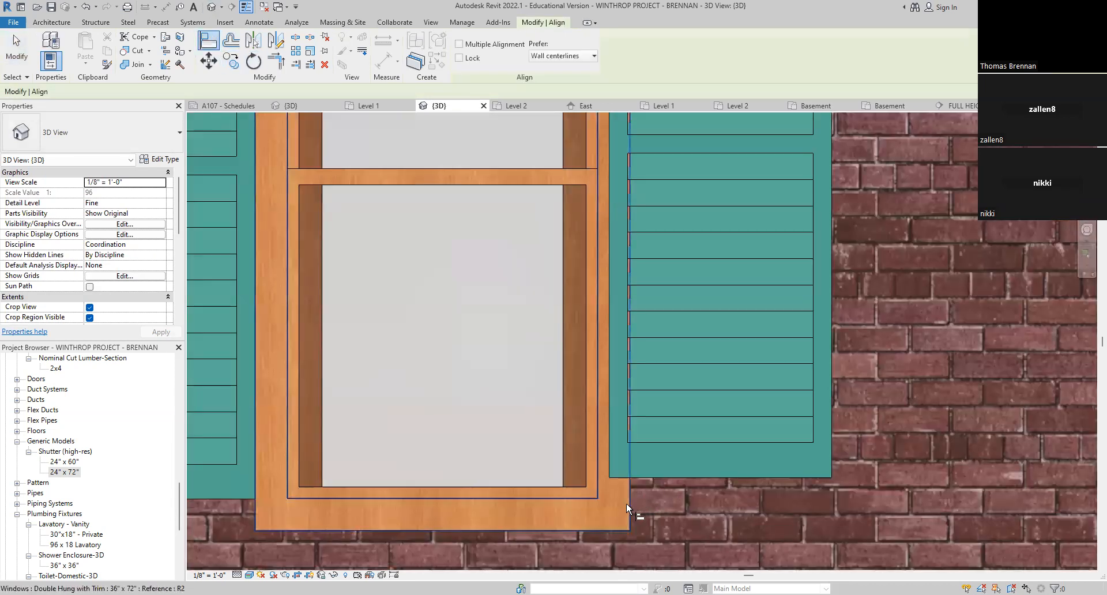
{"action": "left_click", "coordinate": [626, 503]}
{"action": "left_click", "coordinate": [608, 452]}
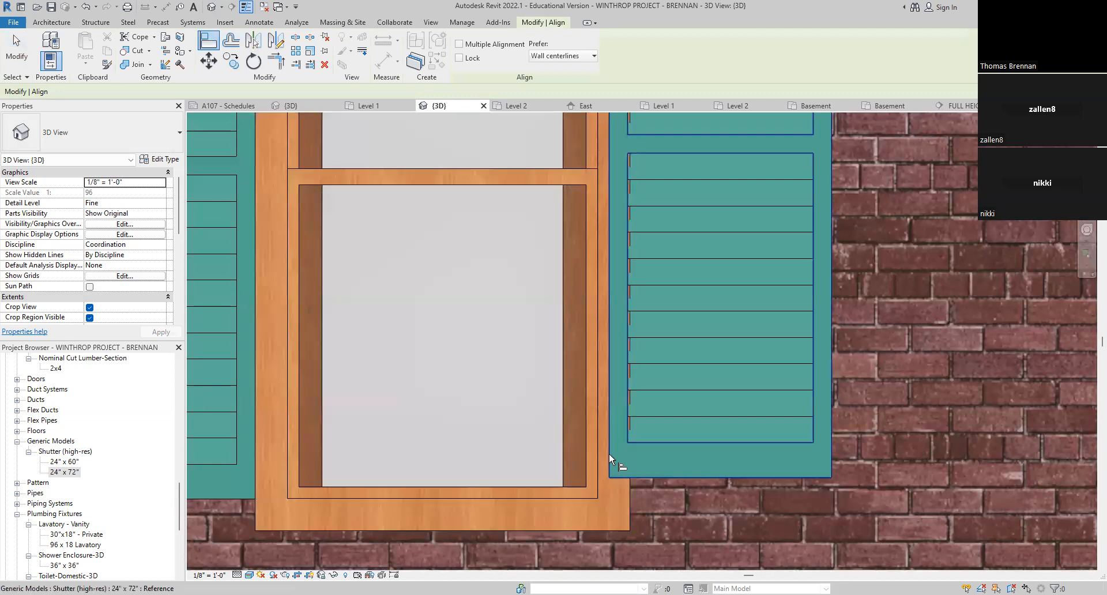
{"action": "key", "text": "Escape"}
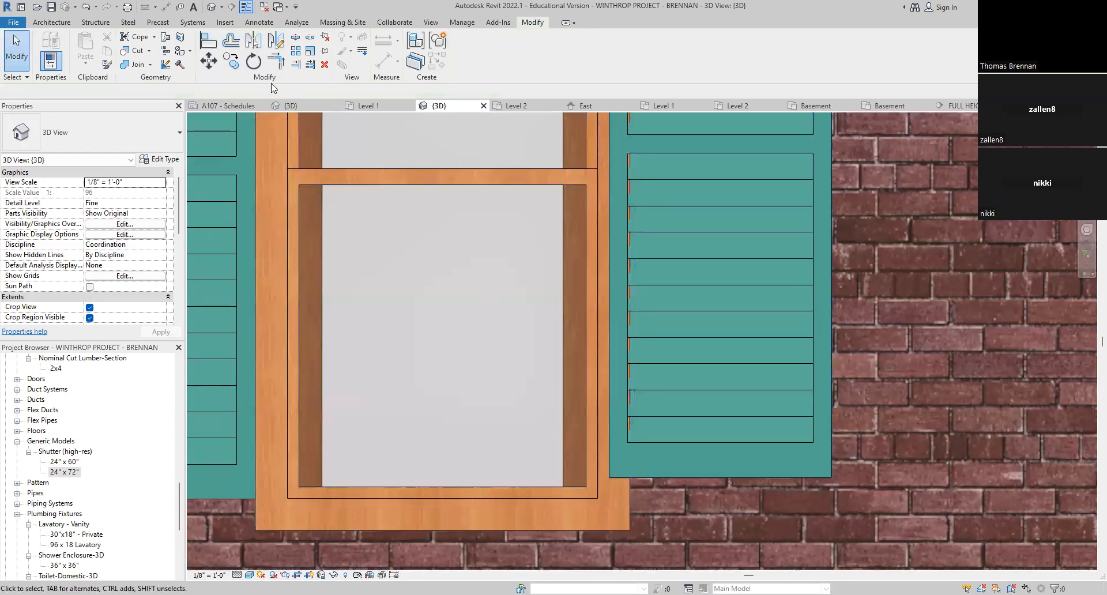
{"action": "key", "text": "a"}
{"action": "key", "text": "l"}
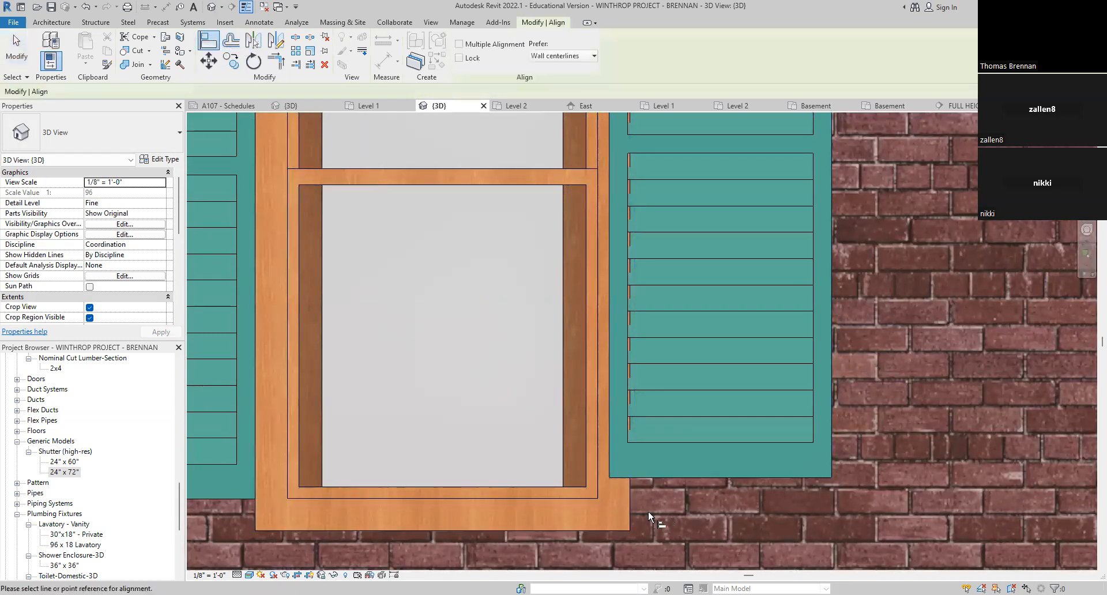
{"action": "left_click", "coordinate": [630, 507]}
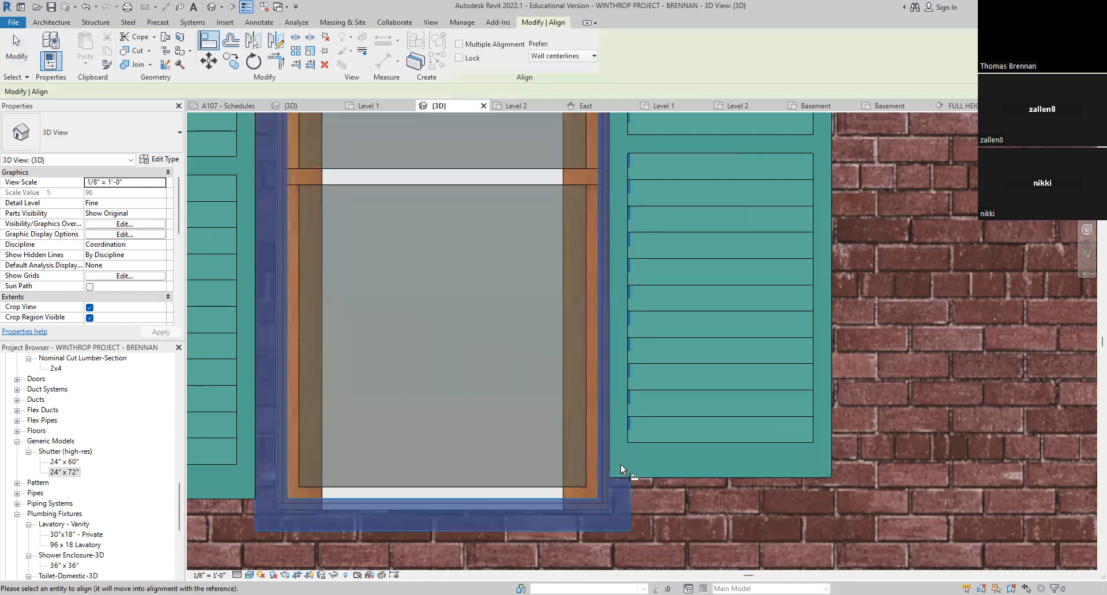
{"action": "left_click", "coordinate": [610, 451]}
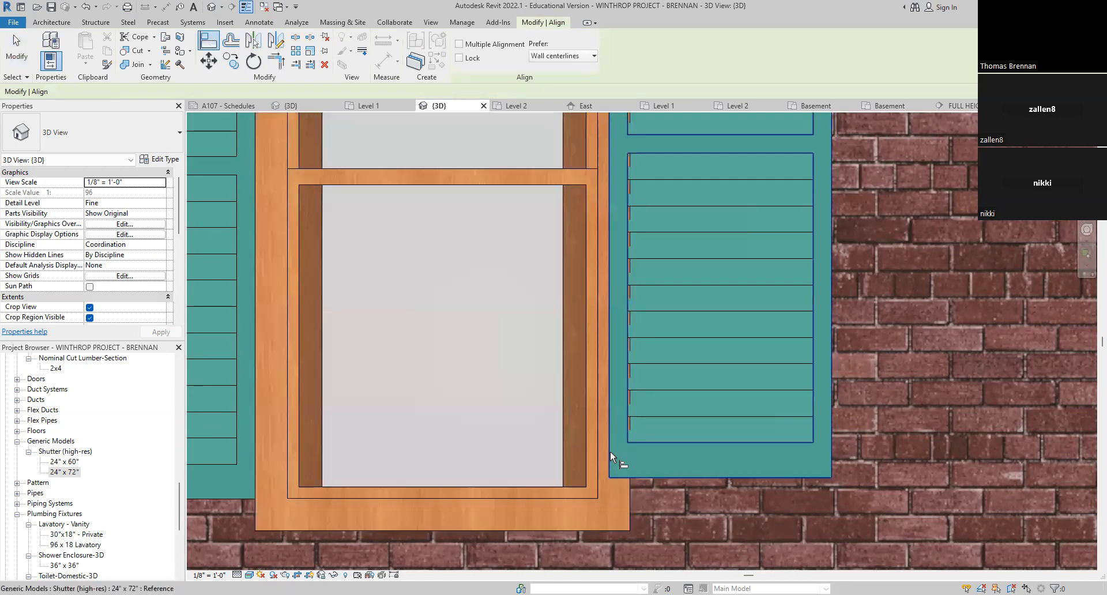
{"action": "key", "text": "Escape"}
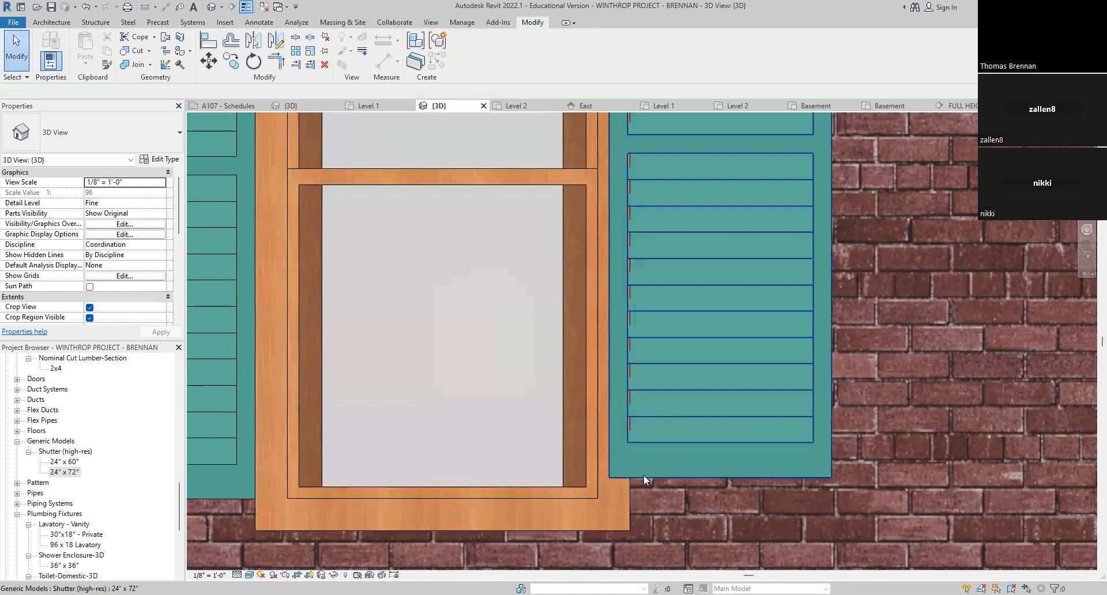
Step: Nudge the right shutter outward until its inner edge meets the outer edge of the window trim
{"action": "left_click", "coordinate": [645, 473]}
{"action": "key", "text": "Right"}
{"action": "key", "text": "Right"}
{"action": "key", "text": "Right"}
{"action": "key", "text": "Right"}
{"action": "key", "text": "Right"}
{"action": "key", "text": "Right"}
{"action": "key", "text": "Right"}
{"action": "key", "text": "Right"}
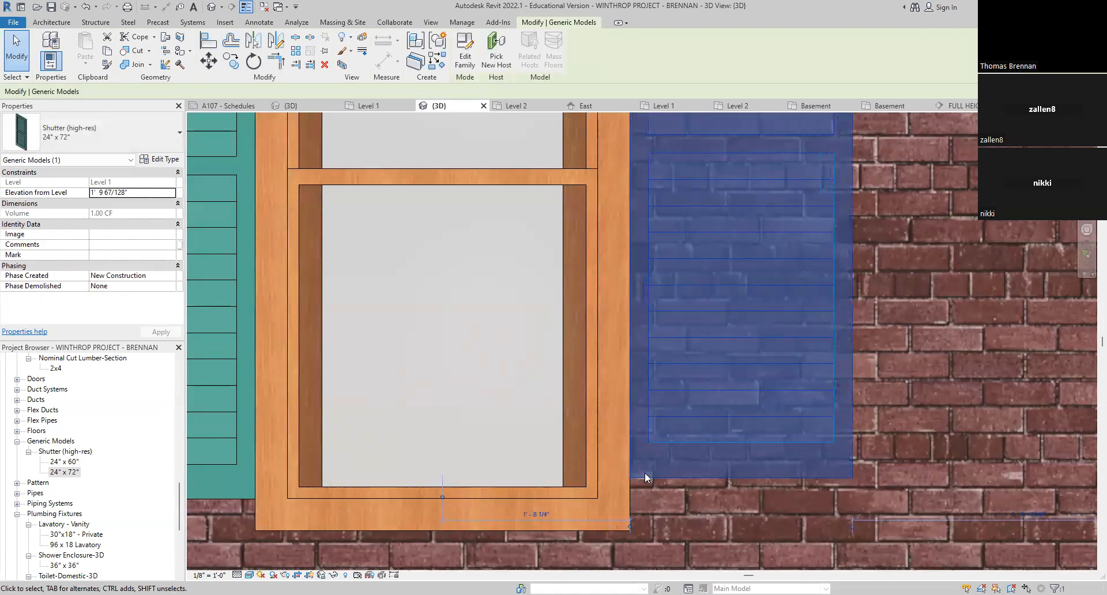
{"action": "key", "text": "Escape"}
Step: Nudge the right shutter down to an elevation of 1' 6 67/128" from Level 1
{"action": "scroll", "coordinate": [784, 414], "scroll_direction": "down", "scroll_amount": 3}
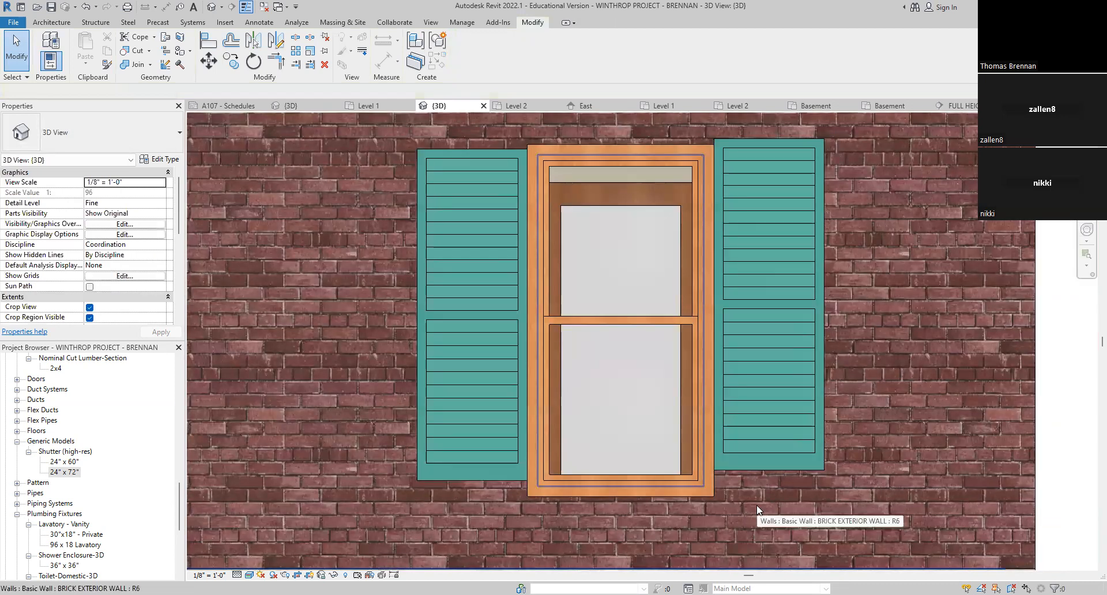
{"action": "left_click", "coordinate": [763, 468]}
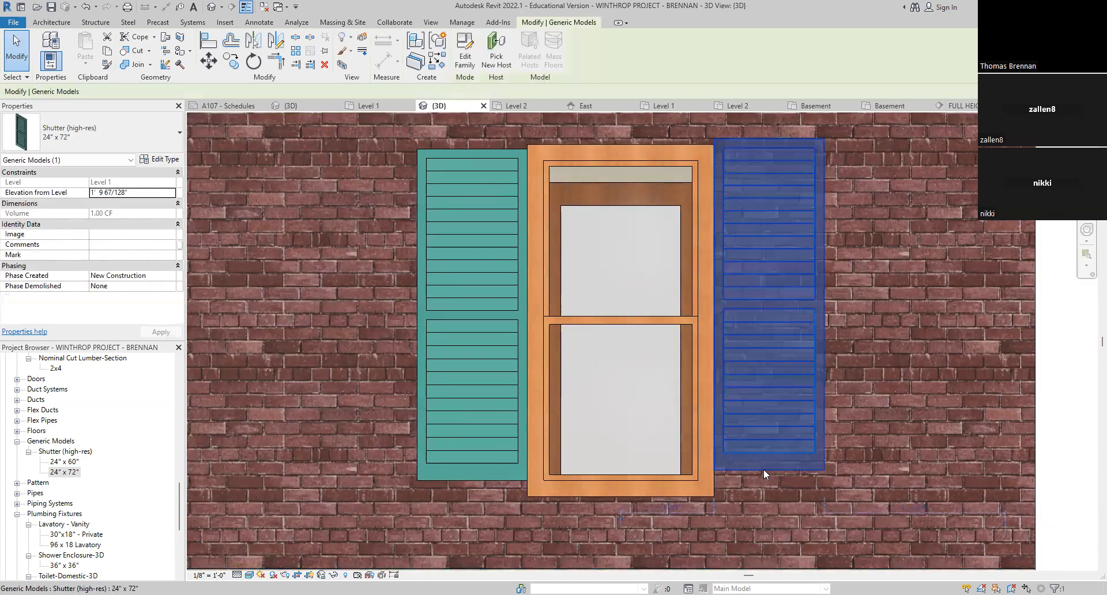
{"action": "key", "text": "Down"}
{"action": "key", "text": "Down"}
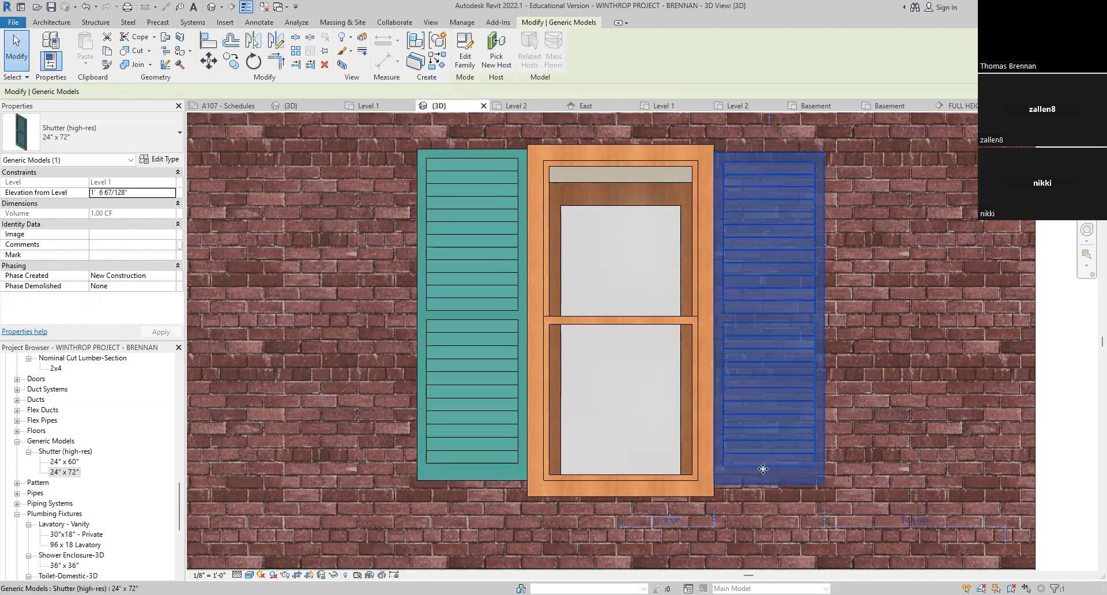
{"action": "key", "text": "Escape"}
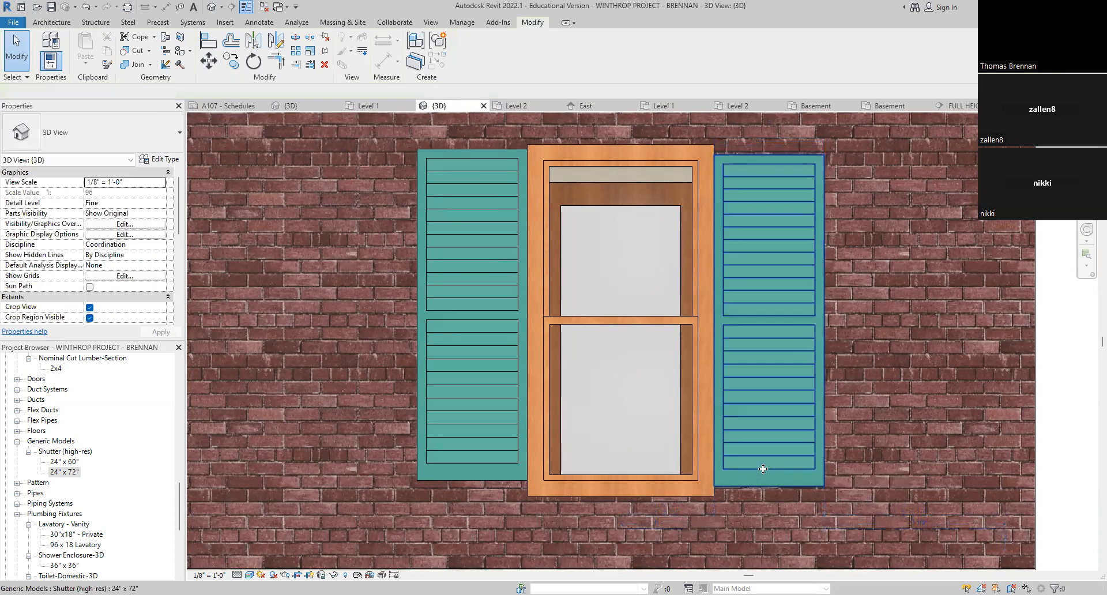
Step: Nudge the left shutter down to an elevation of 1' 6 49/256", about level with the right shutter
{"action": "left_click", "coordinate": [449, 479]}
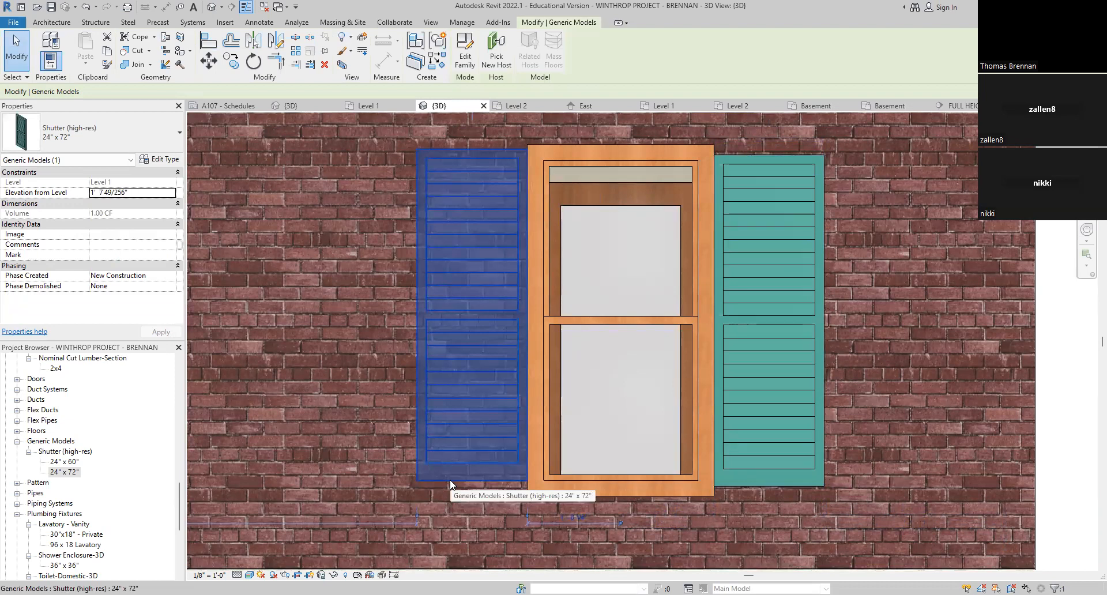
{"action": "key", "text": "Down"}
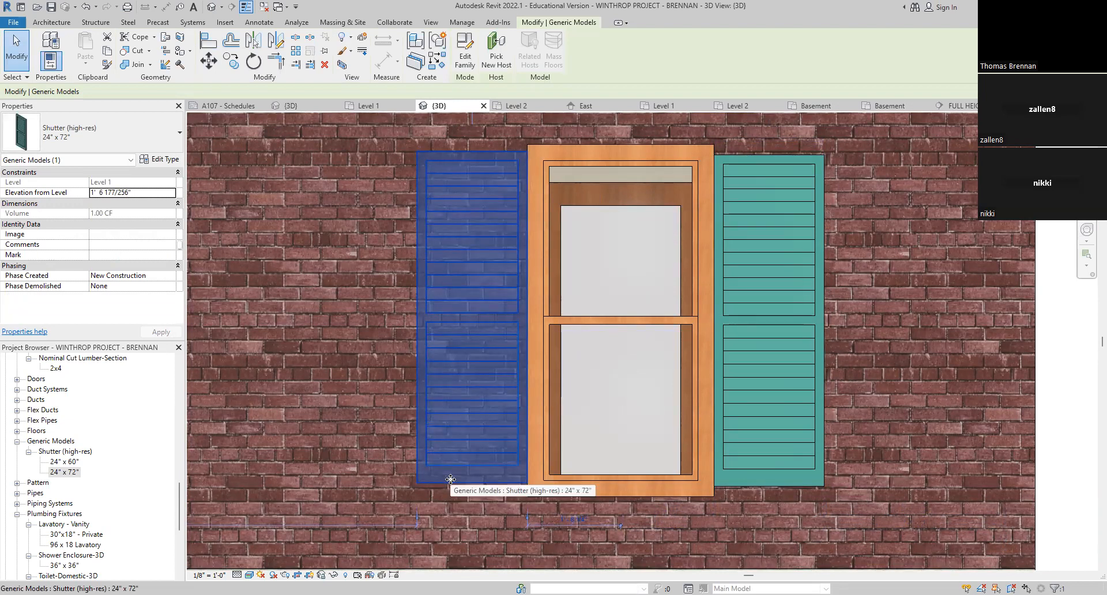
{"action": "key", "text": "Down"}
{"action": "key", "text": "Escape"}
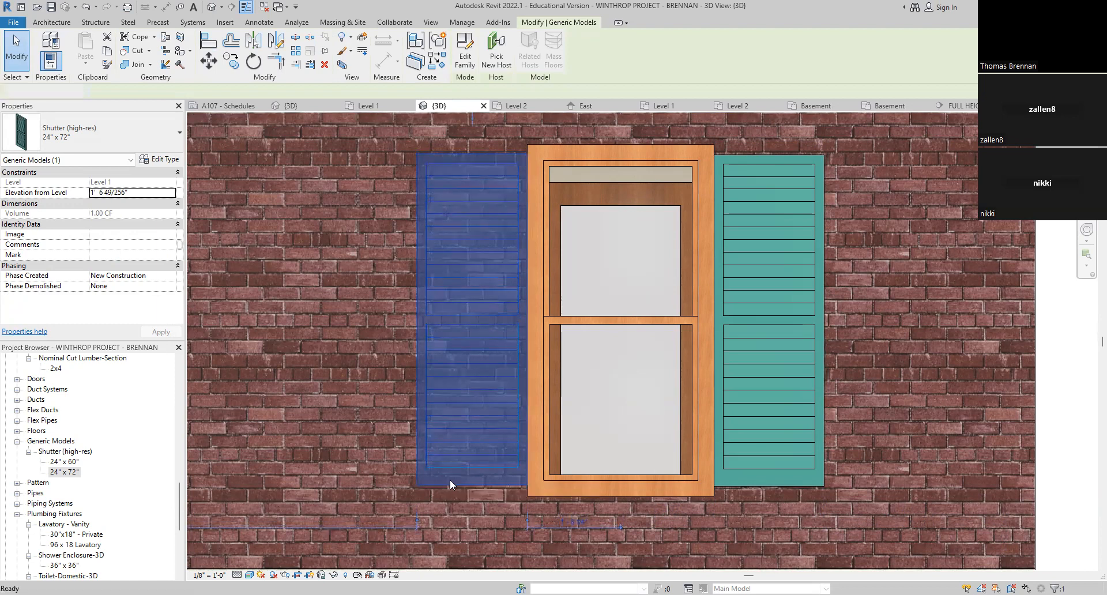
{"action": "scroll", "coordinate": [475, 482], "scroll_direction": "down", "scroll_amount": 3}
{"action": "scroll", "coordinate": [537, 484], "scroll_direction": "down", "scroll_amount": 3}
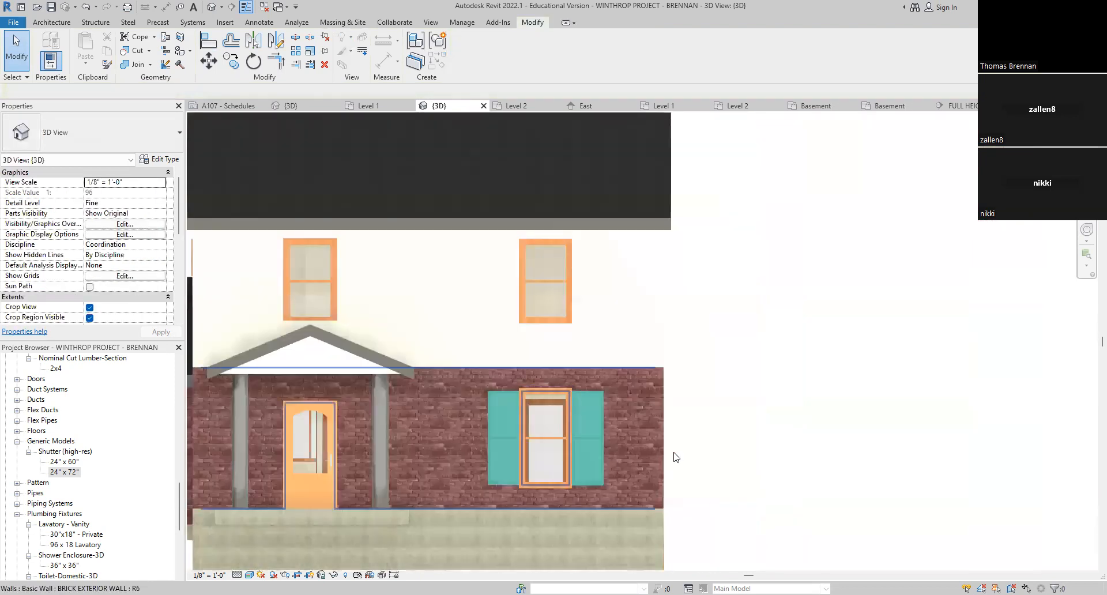
Step: Place a 24" x 60" Shutter (high-res) on the left side of each of the two upper front windows
{"action": "middle_click_drag", "start_coordinate": [721, 444], "coordinate": [832, 421]}
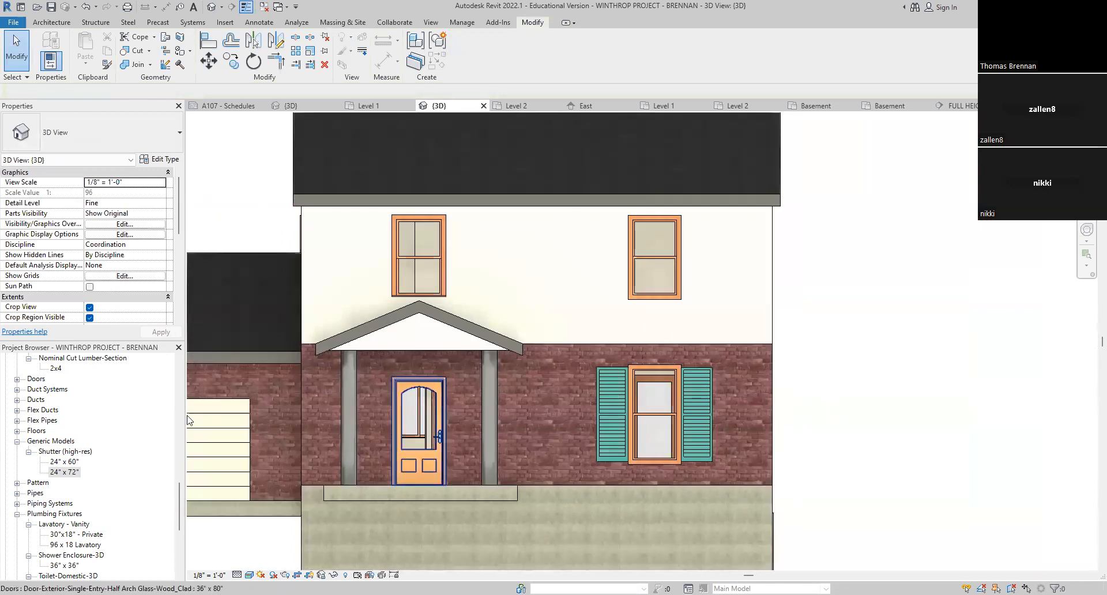
{"action": "left_click", "coordinate": [64, 462]}
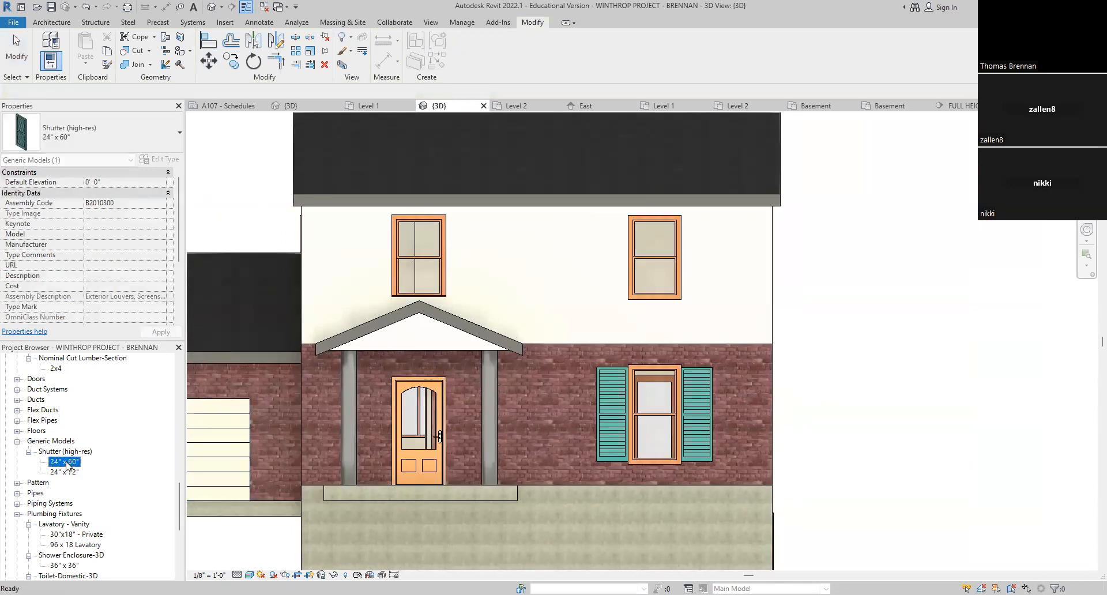
{"action": "left_click_drag", "start_coordinate": [374, 257], "coordinate": [375, 257]}
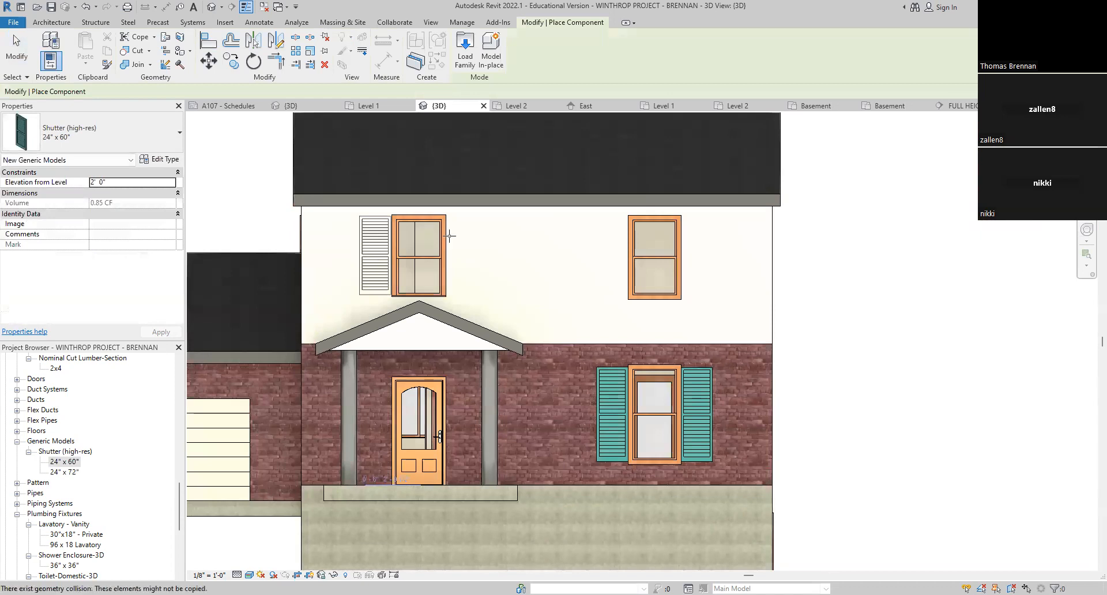
{"action": "left_click", "coordinate": [375, 256]}
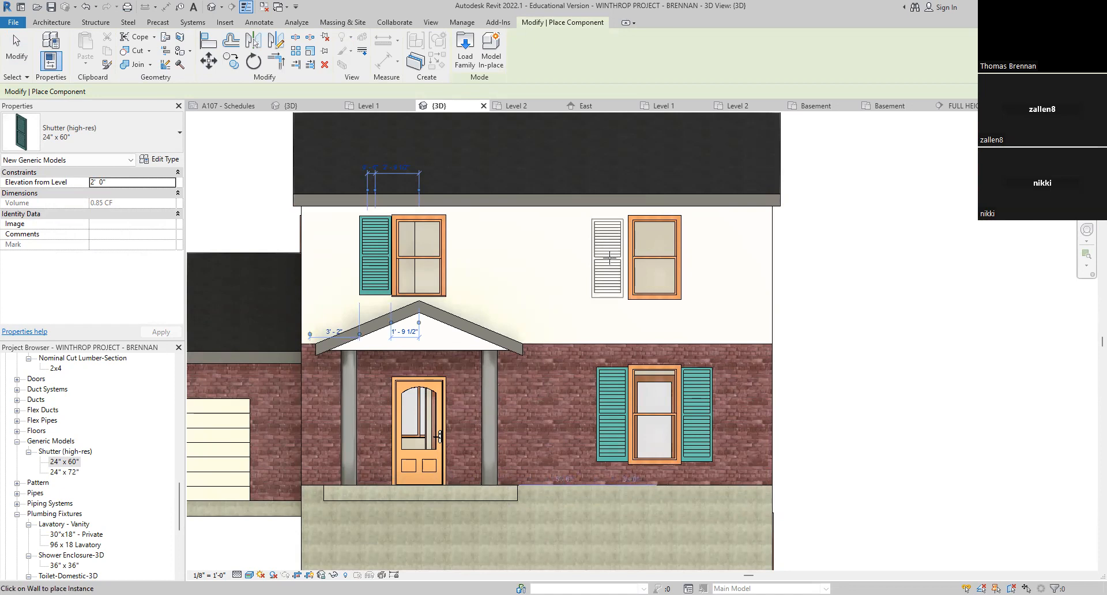
{"action": "scroll", "coordinate": [611, 259], "scroll_direction": "up", "scroll_amount": 3}
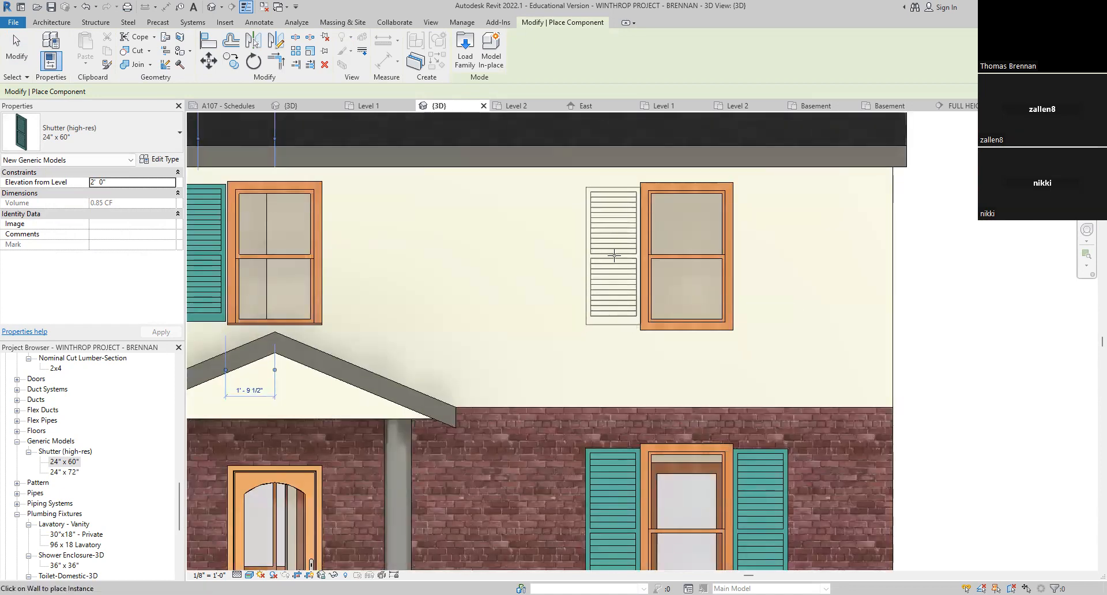
{"action": "left_click", "coordinate": [613, 255]}
{"action": "key", "text": "Escape"}
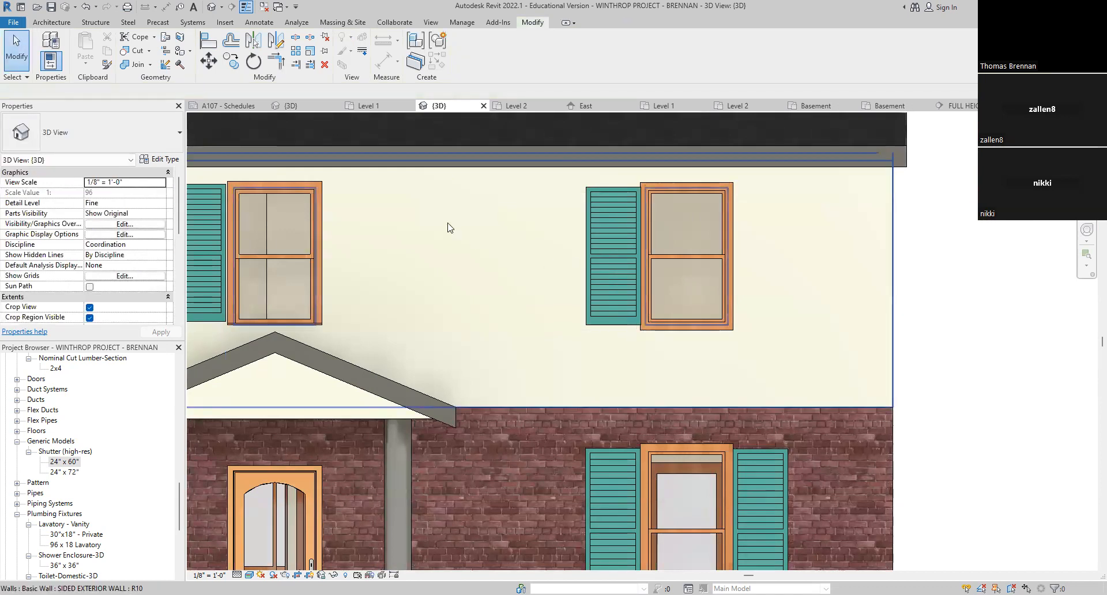
{"action": "left_click", "coordinate": [209, 40]}
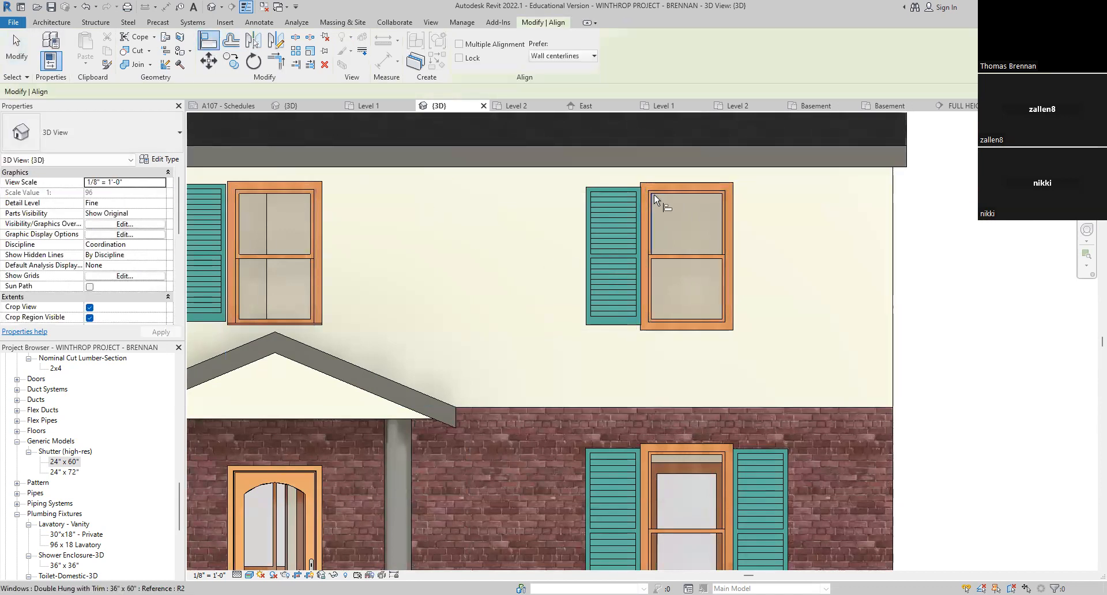
{"action": "scroll", "coordinate": [654, 195], "scroll_direction": "up", "scroll_amount": 5}
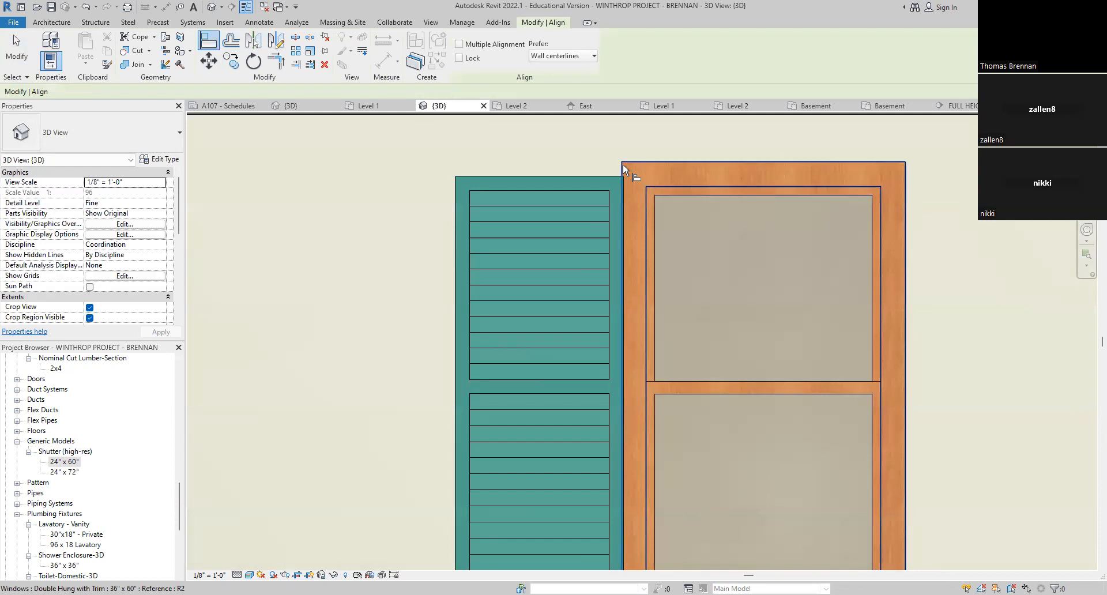
{"action": "left_click", "coordinate": [622, 164]}
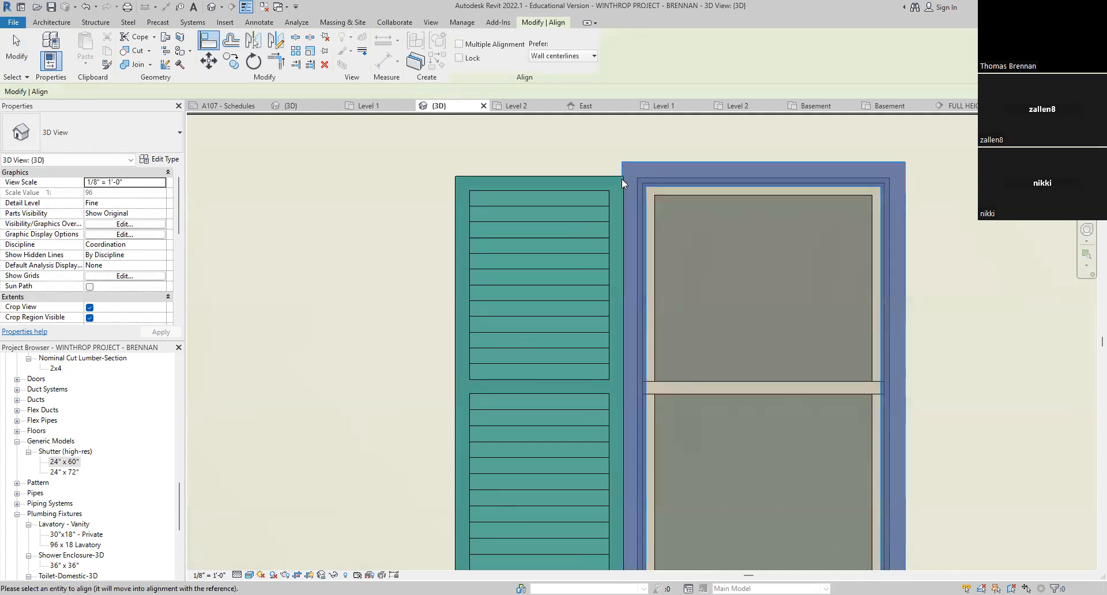
{"action": "key", "text": "Escape"}
{"action": "key", "text": "Escape"}
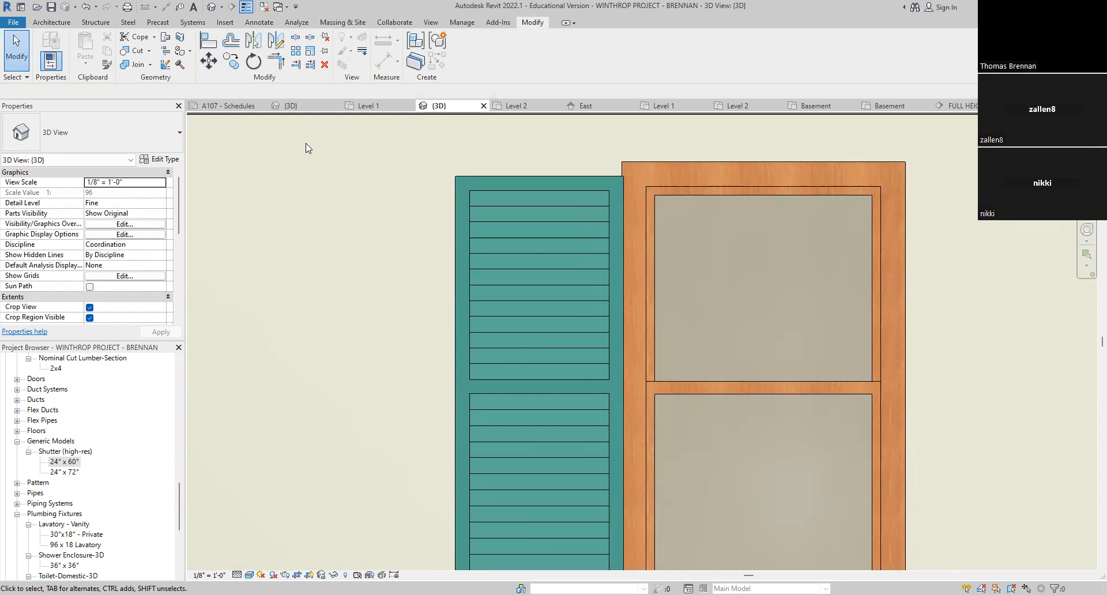
Step: Align the left shutter of the right upper window with the outer edge of that window's trim
{"action": "left_click", "coordinate": [208, 40]}
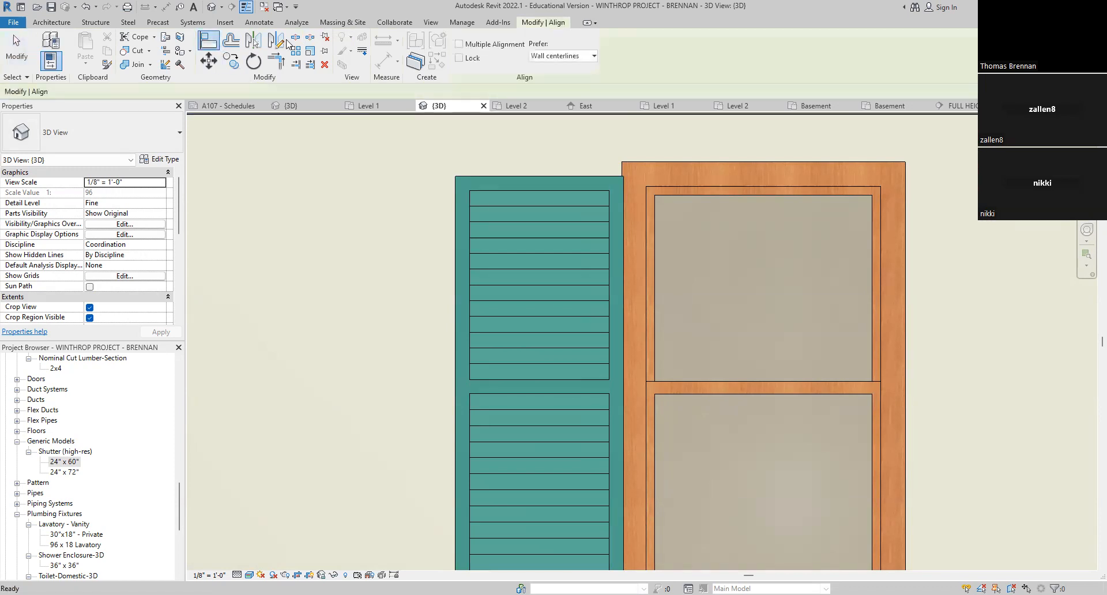
{"action": "left_click", "coordinate": [621, 164]}
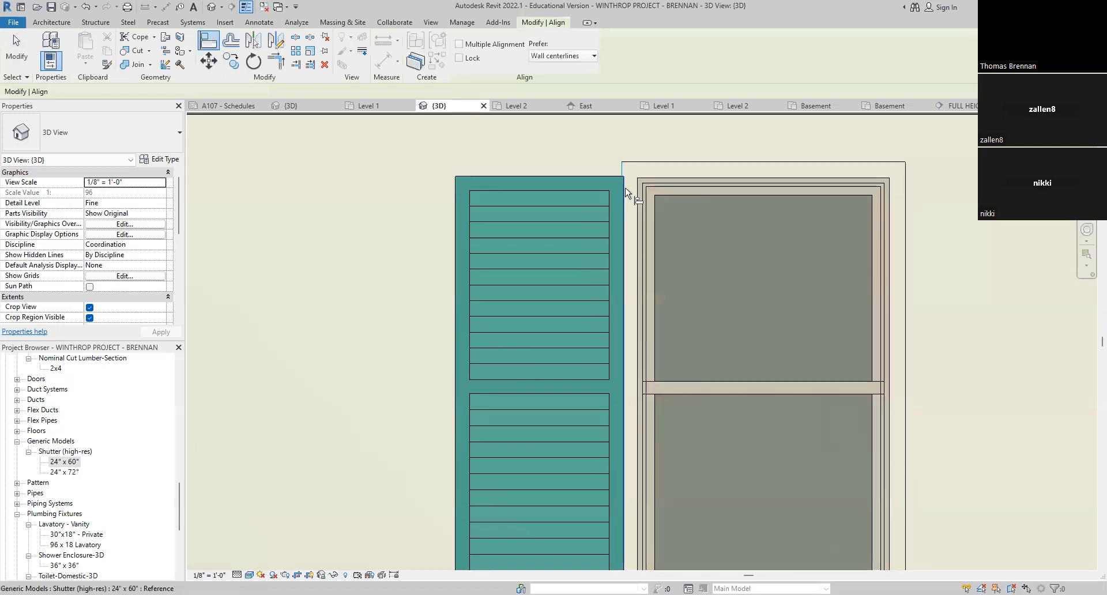
{"action": "left_click", "coordinate": [624, 186]}
Step: Align the left shutter of the upper window above the porch with the outer edge of its trim
{"action": "scroll", "coordinate": [953, 419], "scroll_direction": "down", "scroll_amount": 3}
{"action": "middle_click_drag", "start_coordinate": [953, 419], "coordinate": [1098, 378]}
{"action": "middle_click_drag", "start_coordinate": [341, 381], "coordinate": [742, 381]}
{"action": "scroll", "coordinate": [607, 307], "scroll_direction": "up", "scroll_amount": 3}
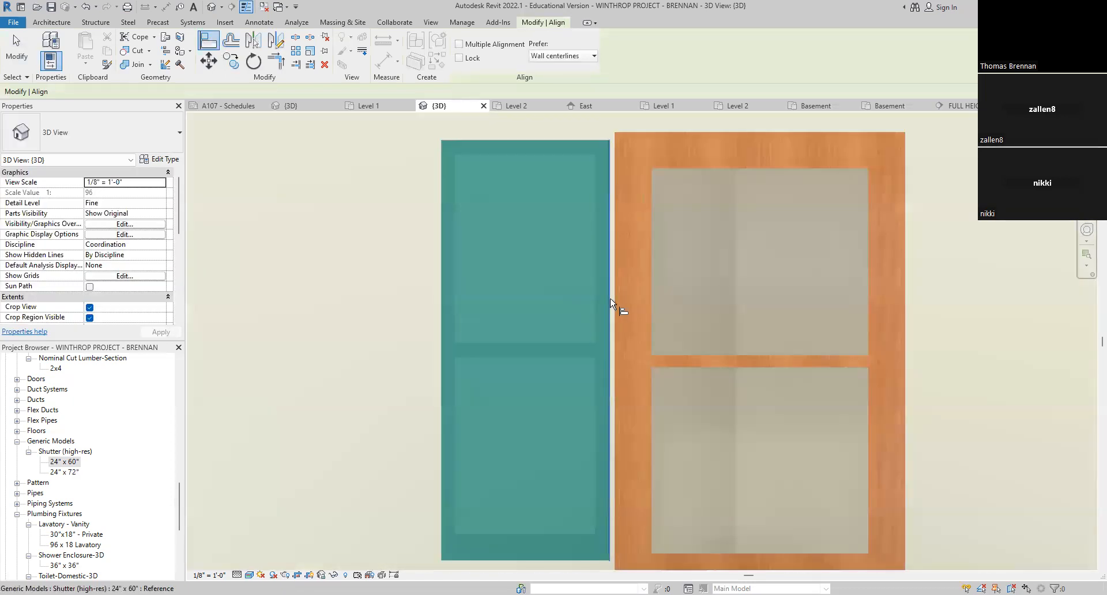
{"action": "left_click", "coordinate": [614, 303]}
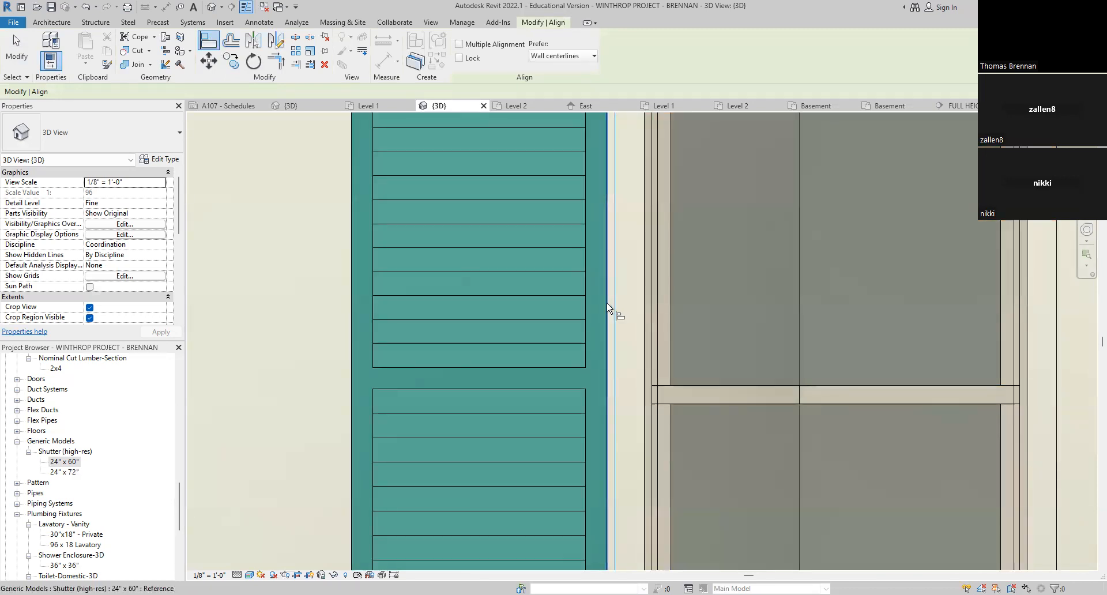
{"action": "left_click", "coordinate": [607, 309]}
{"action": "key", "text": "Escape"}
{"action": "scroll", "coordinate": [645, 331], "scroll_direction": "down", "scroll_amount": 5}
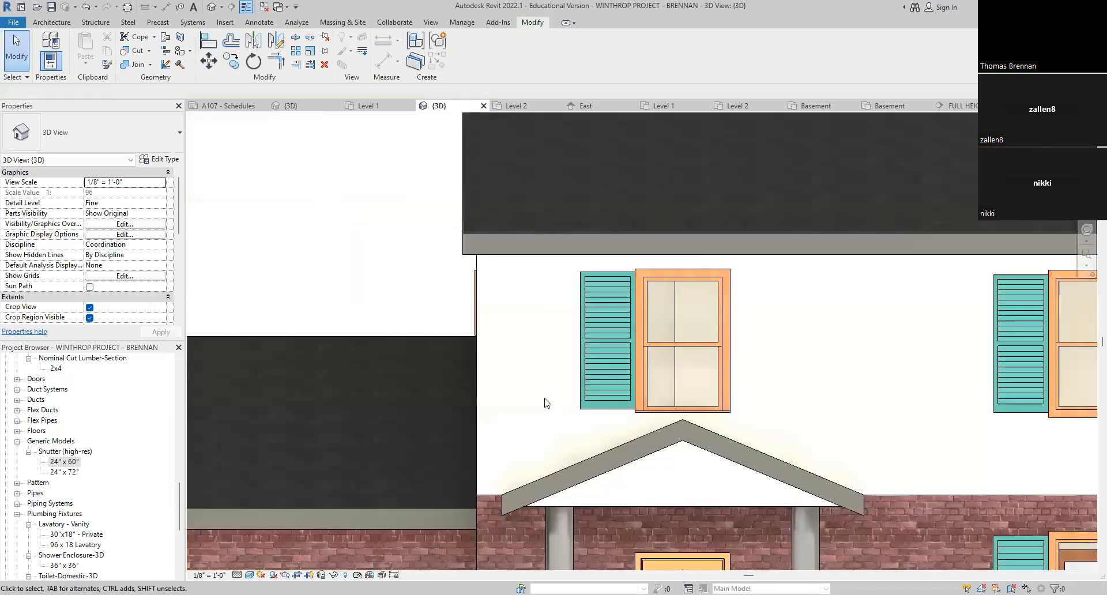
Step: Place a 24" x 60" Shutter (high-res) on the right side of each of the two upper front windows
{"action": "left_click", "coordinate": [63, 461]}
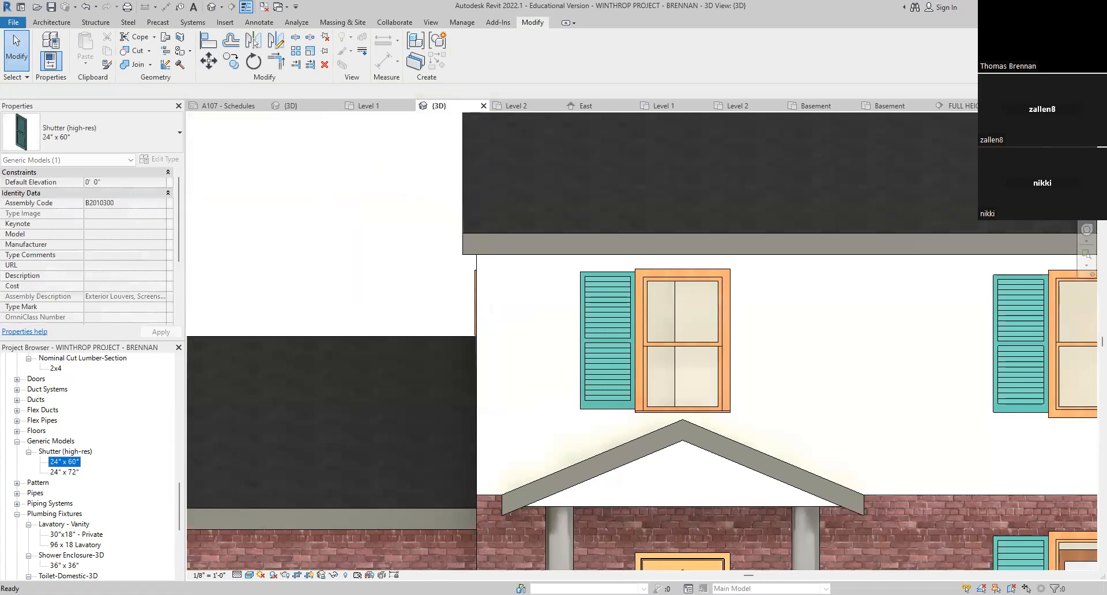
{"action": "left_click_drag", "start_coordinate": [779, 326], "coordinate": [772, 332]}
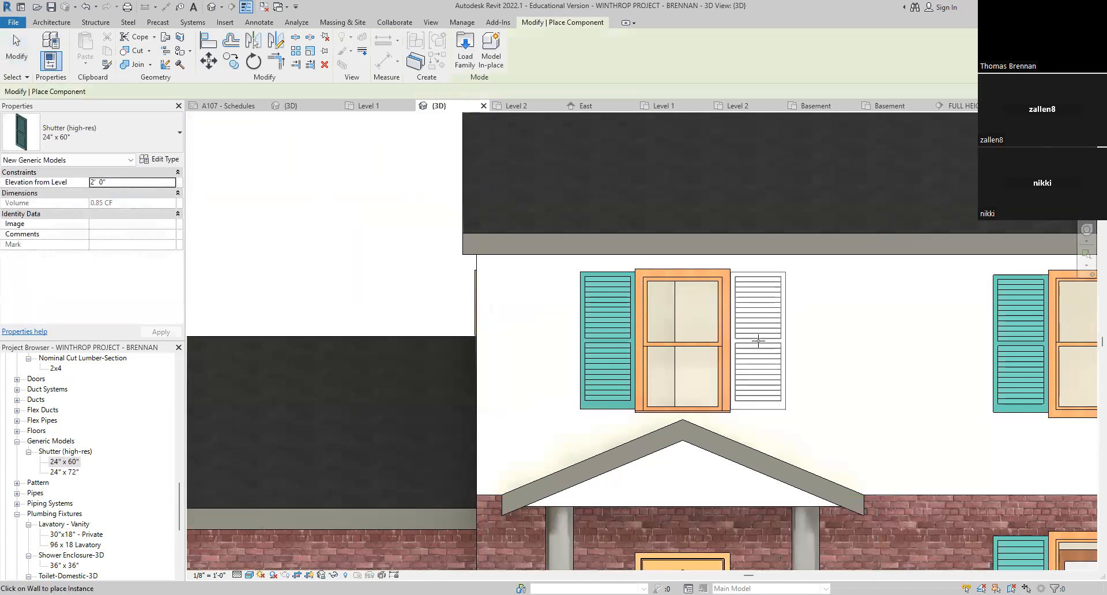
{"action": "scroll", "coordinate": [830, 369], "scroll_direction": "down", "scroll_amount": 3}
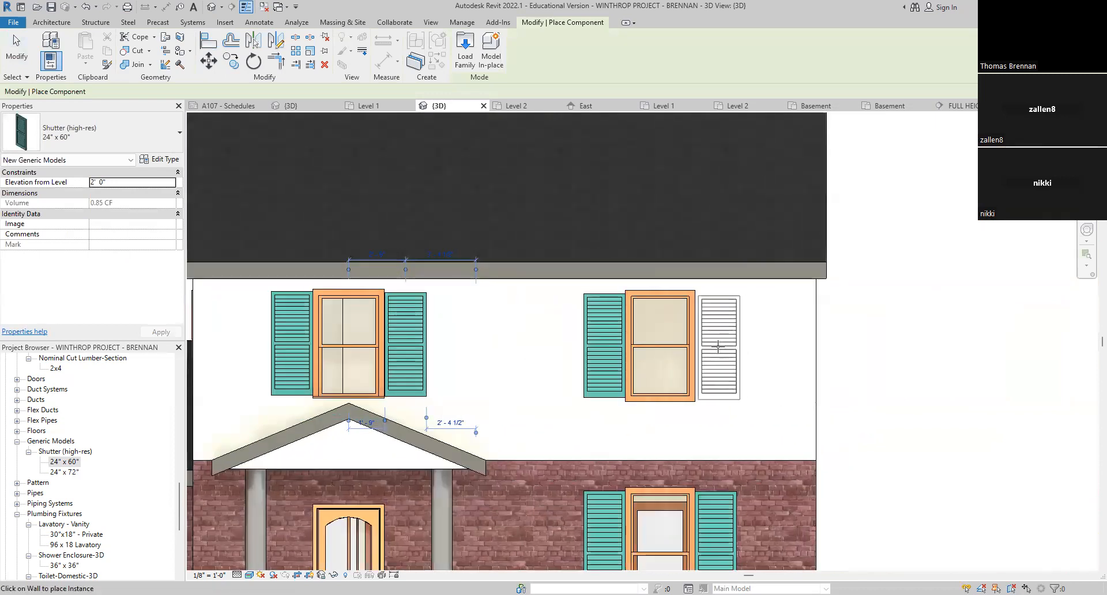
{"action": "scroll", "coordinate": [719, 347], "scroll_direction": "up", "scroll_amount": 1}
{"action": "scroll", "coordinate": [719, 347], "scroll_direction": "up", "scroll_amount": 3}
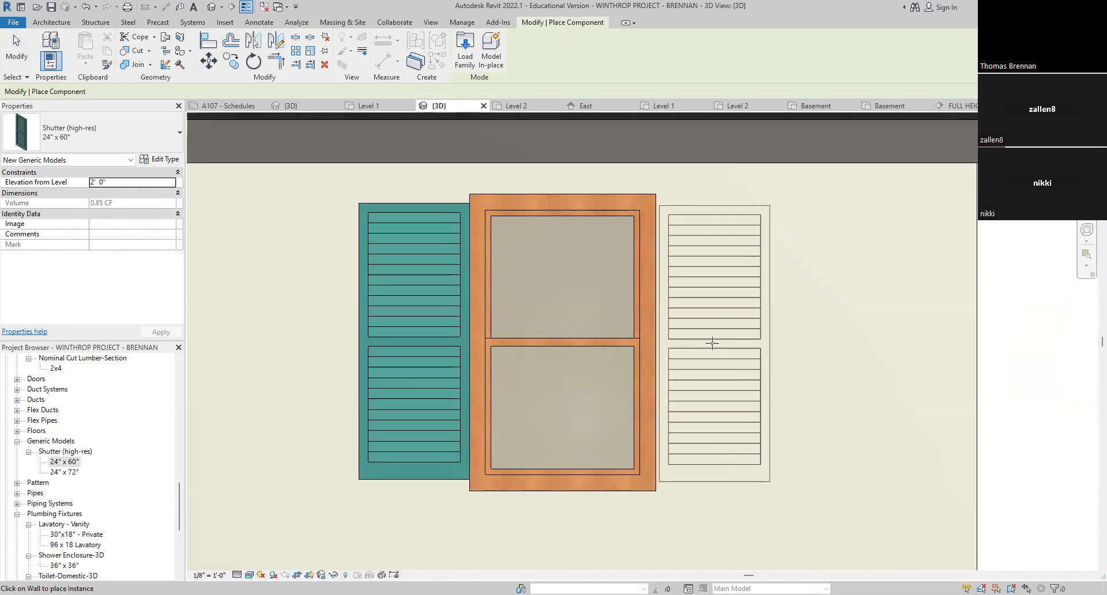
{"action": "left_click", "coordinate": [712, 343]}
{"action": "key", "text": "Escape"}
{"action": "key", "text": "Escape"}
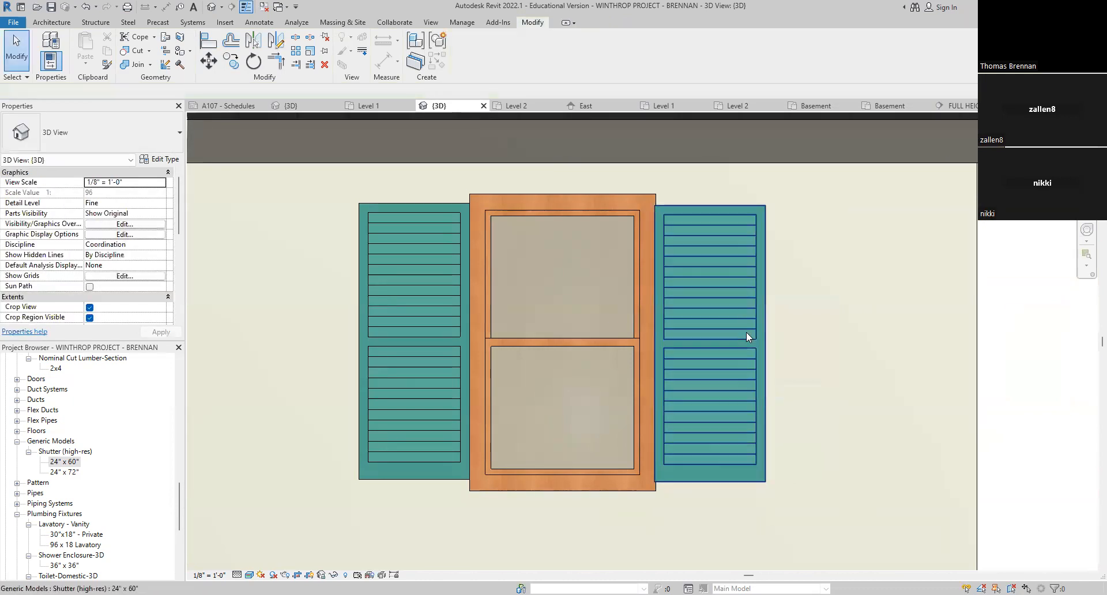
Step: Nudge the right shutter of the right upper window sideways until it meets the window trim
{"action": "left_click", "coordinate": [745, 331]}
{"action": "key", "text": "Right"}
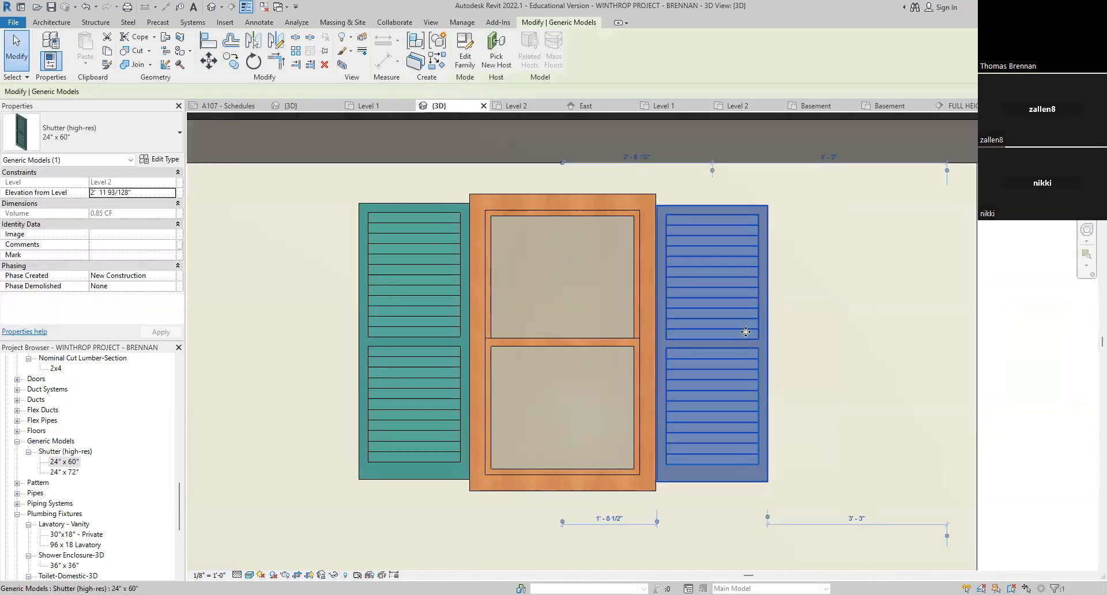
{"action": "scroll", "coordinate": [721, 249], "scroll_direction": "up", "scroll_amount": 5}
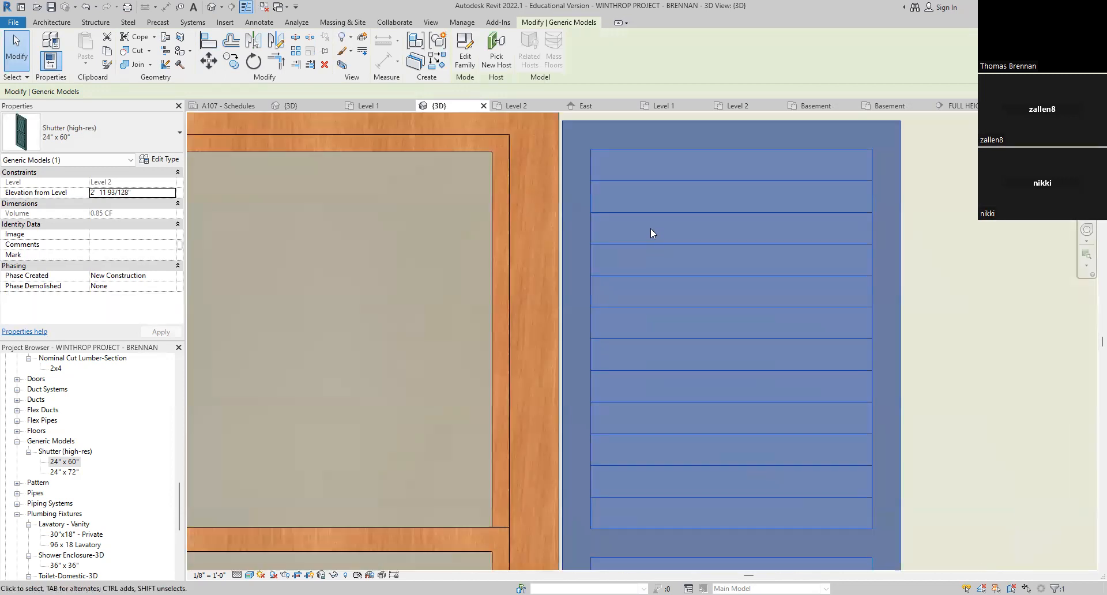
{"action": "scroll", "coordinate": [581, 221], "scroll_direction": "up", "scroll_amount": 3}
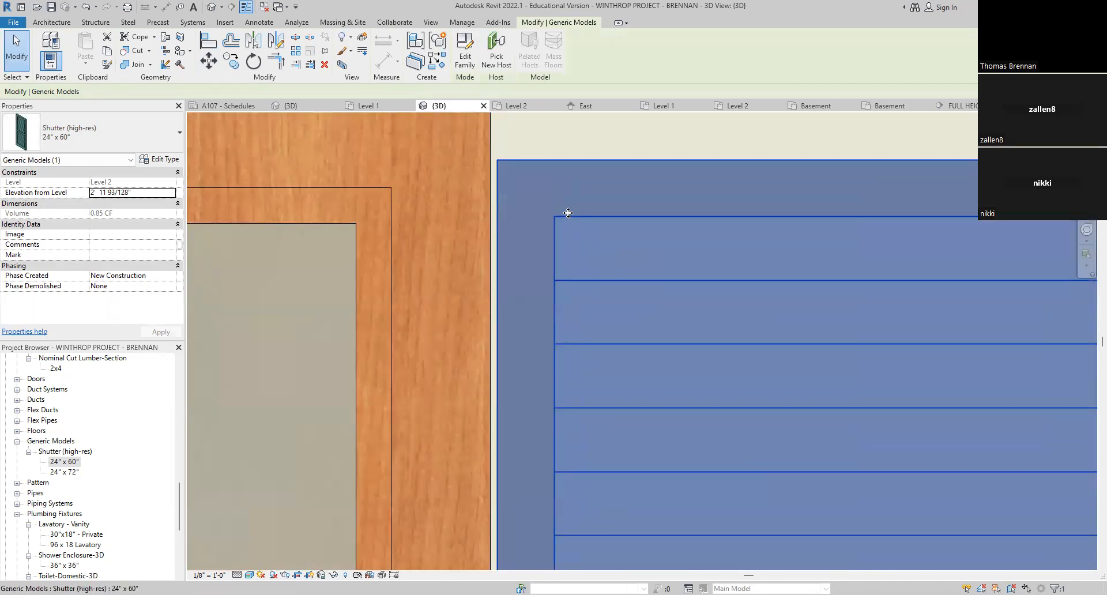
{"action": "key", "text": "Left"}
{"action": "key", "text": "Left"}
{"action": "key", "text": "Left"}
{"action": "key", "text": "Left"}
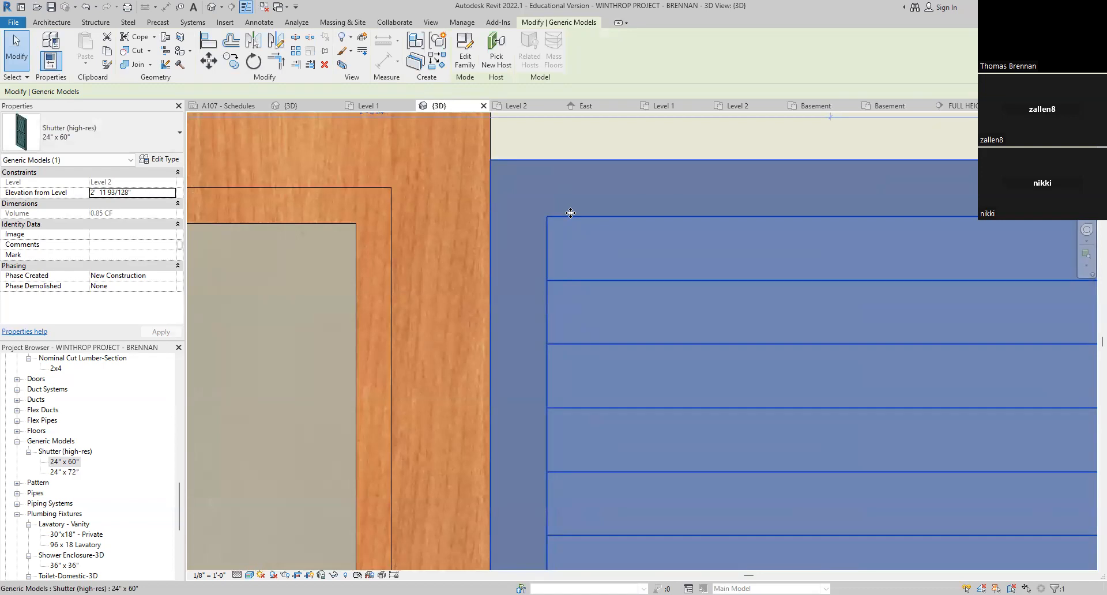
{"action": "key", "text": "Escape"}
Step: Align the inner edge of the right upper window's right shutter with the outer edge of the window trim
{"action": "scroll", "coordinate": [565, 248], "scroll_direction": "down", "scroll_amount": 6}
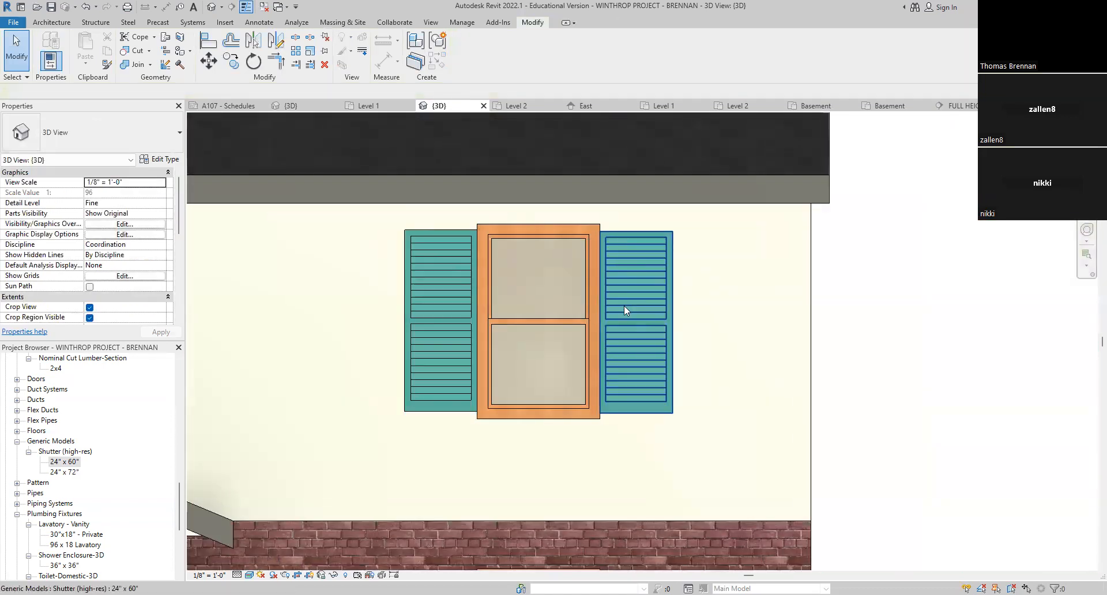
{"action": "scroll", "coordinate": [614, 295], "scroll_direction": "up", "scroll_amount": 5}
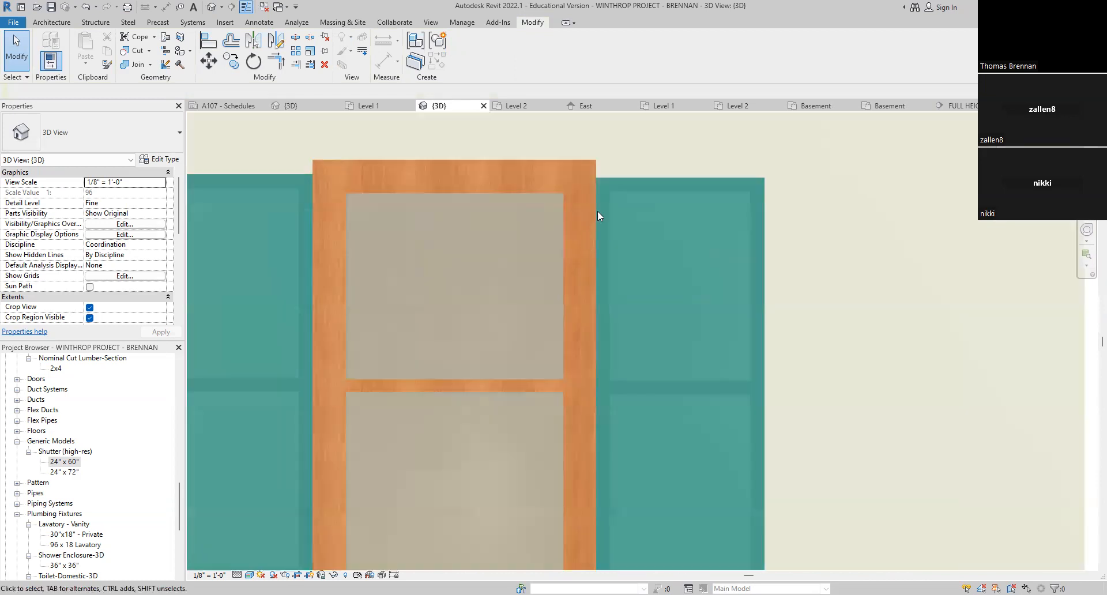
{"action": "middle_click_drag", "start_coordinate": [613, 203], "coordinate": [619, 367]}
{"action": "scroll", "coordinate": [614, 328], "scroll_direction": "up", "scroll_amount": 1}
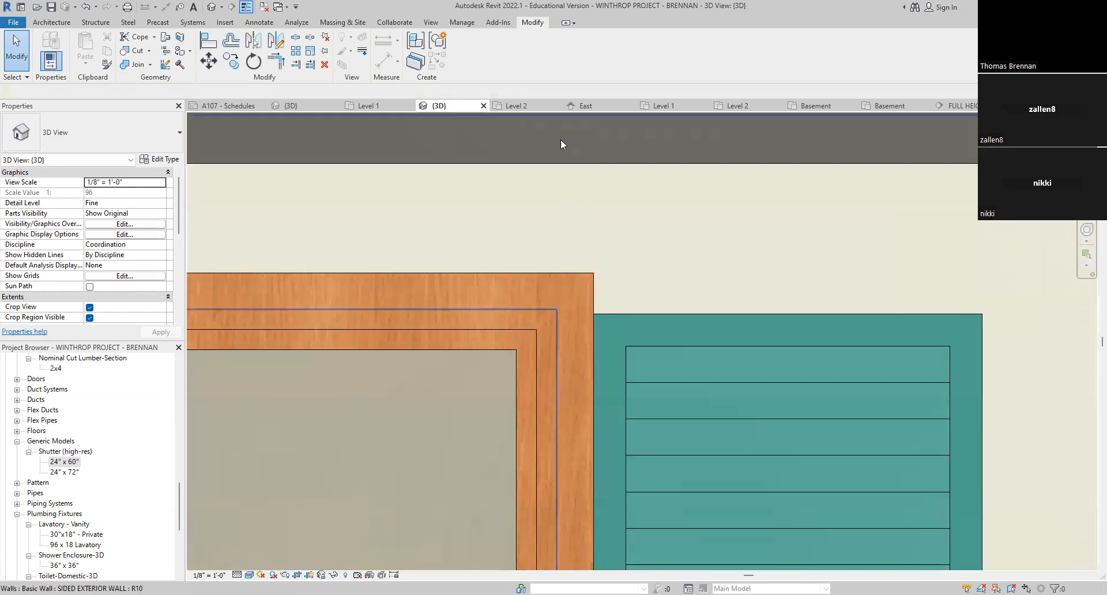
{"action": "left_click", "coordinate": [208, 42]}
{"action": "left_click", "coordinate": [595, 300]}
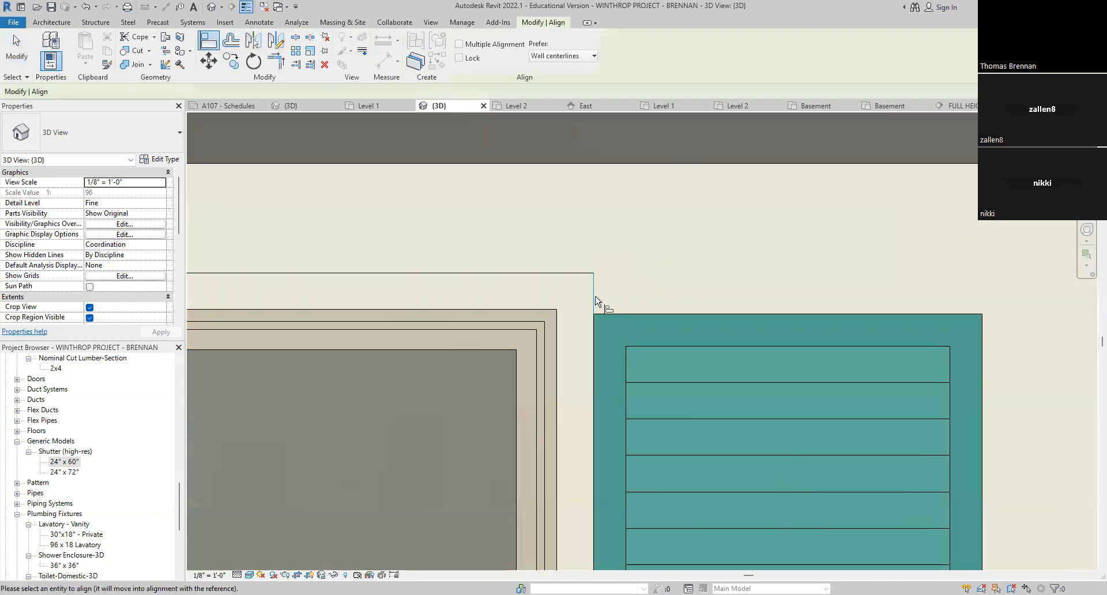
{"action": "left_click", "coordinate": [591, 341]}
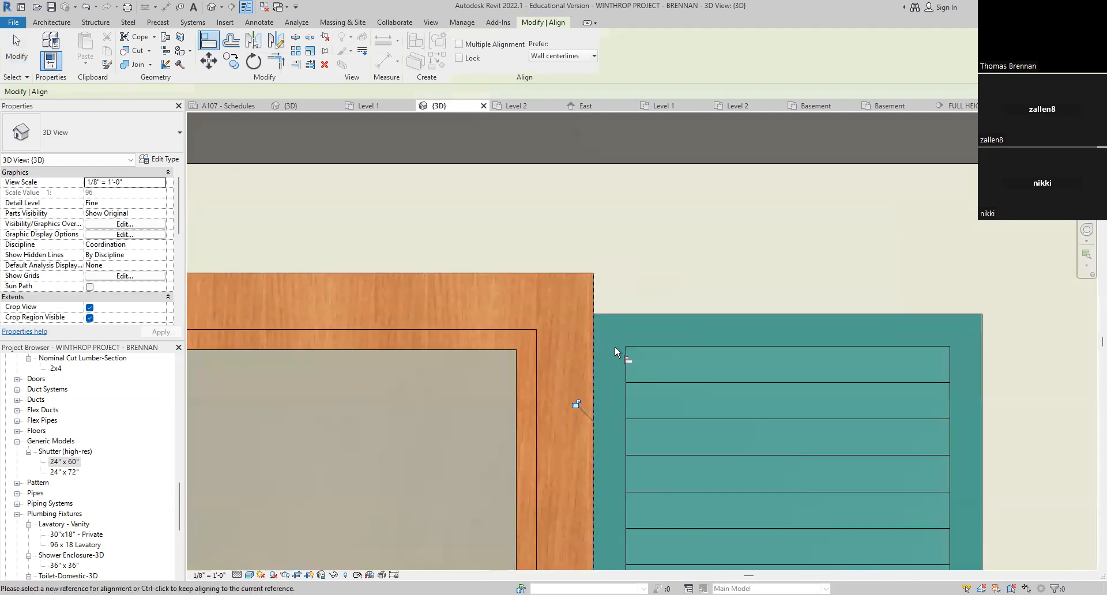
Step: Align the right shutter of the upper window above the porch with the outer edge of its trim
{"action": "scroll", "coordinate": [577, 363], "scroll_direction": "down", "scroll_amount": 4}
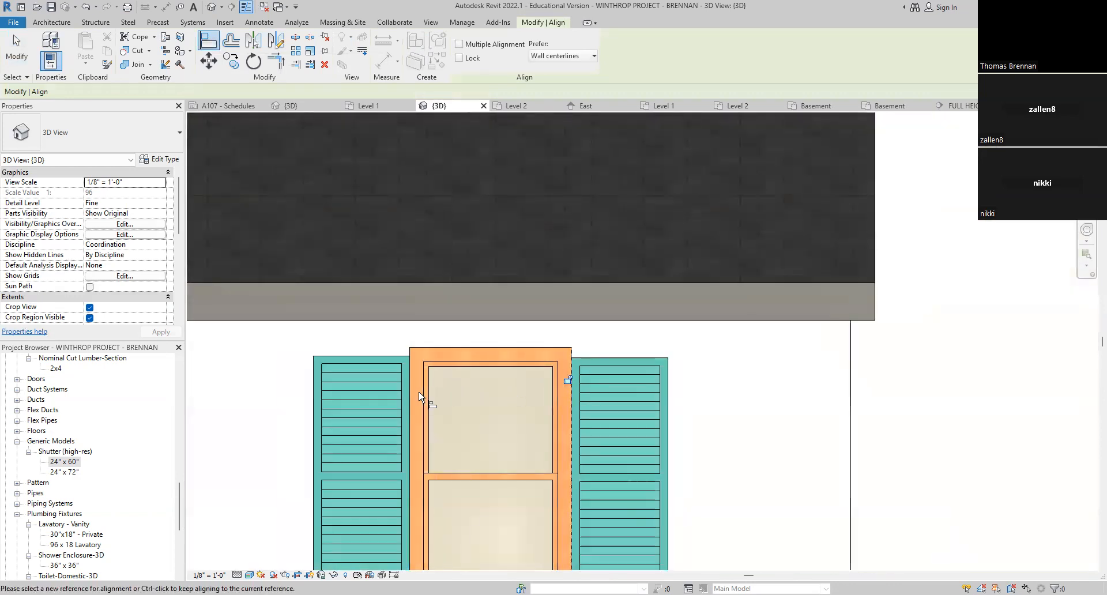
{"action": "scroll", "coordinate": [441, 404], "scroll_direction": "down", "scroll_amount": 5}
{"action": "scroll", "coordinate": [473, 415], "scroll_direction": "up", "scroll_amount": 7}
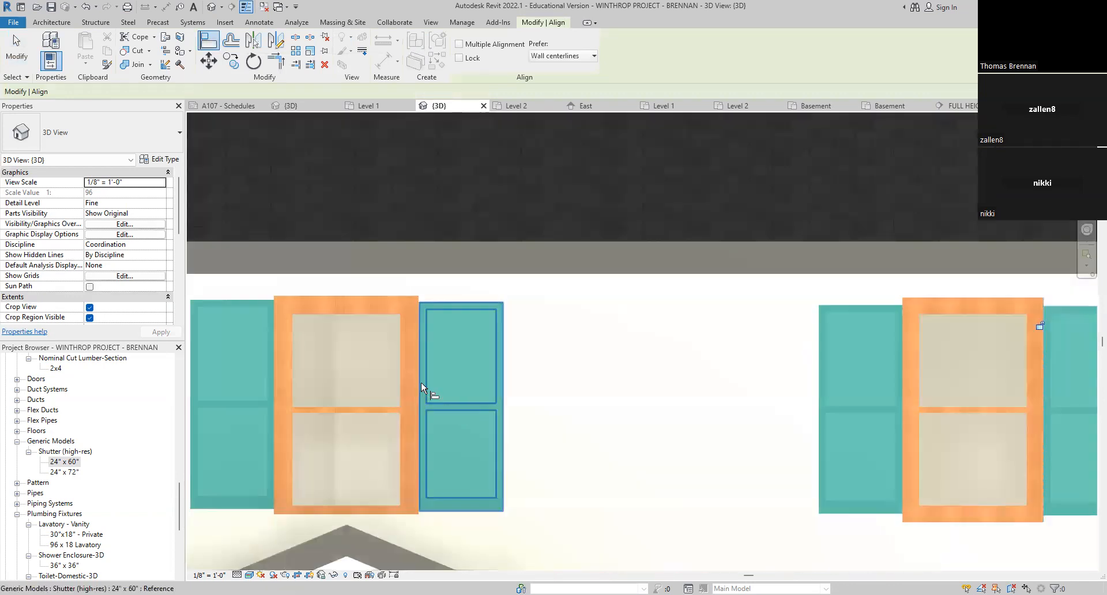
{"action": "scroll", "coordinate": [431, 353], "scroll_direction": "up", "scroll_amount": 2}
{"action": "left_click", "coordinate": [431, 354]}
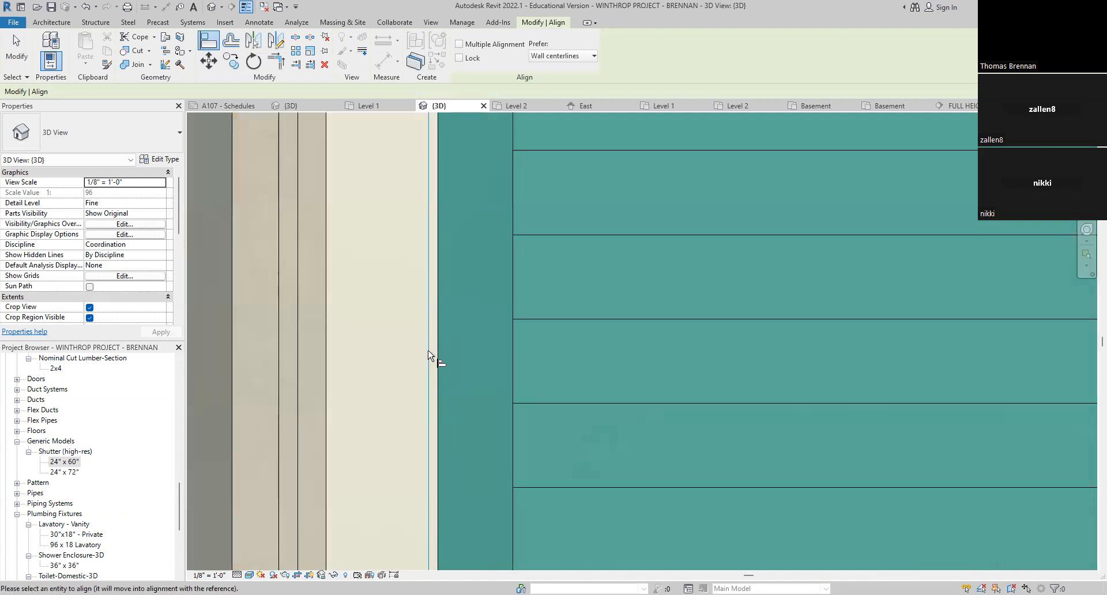
{"action": "left_click", "coordinate": [437, 356]}
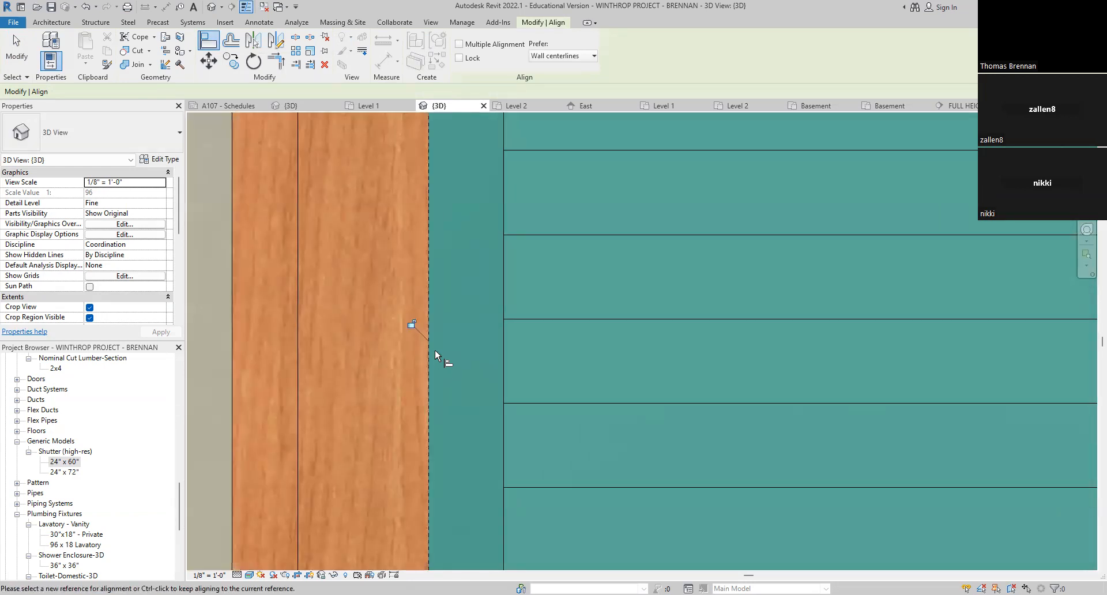
{"action": "scroll", "coordinate": [438, 347], "scroll_direction": "down", "scroll_amount": 6}
{"action": "key", "text": "Escape"}
{"action": "key", "text": "Escape"}
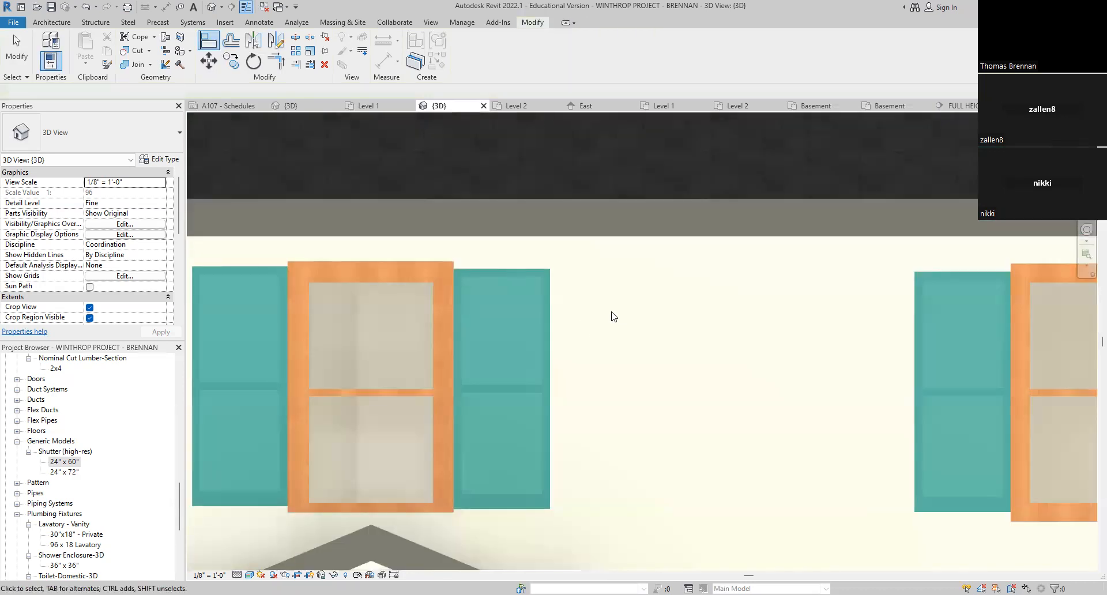
{"action": "scroll", "coordinate": [612, 319], "scroll_direction": "down", "scroll_amount": 4}
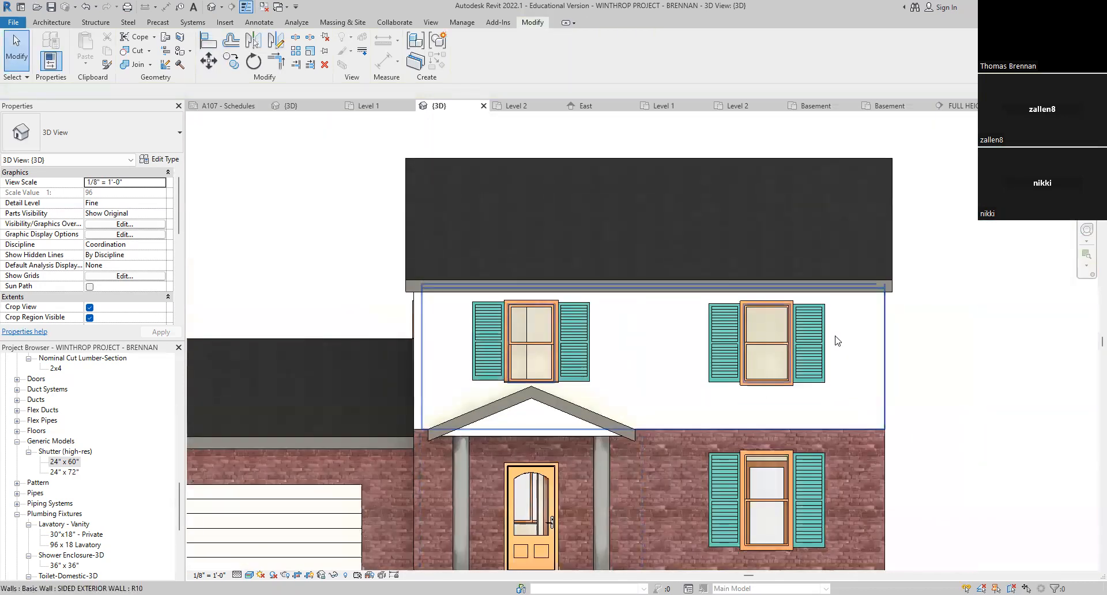
Step: Check the shutters on the house front from an angled 3D view and save the project
{"action": "scroll", "coordinate": [822, 340], "scroll_direction": "down", "scroll_amount": 1}
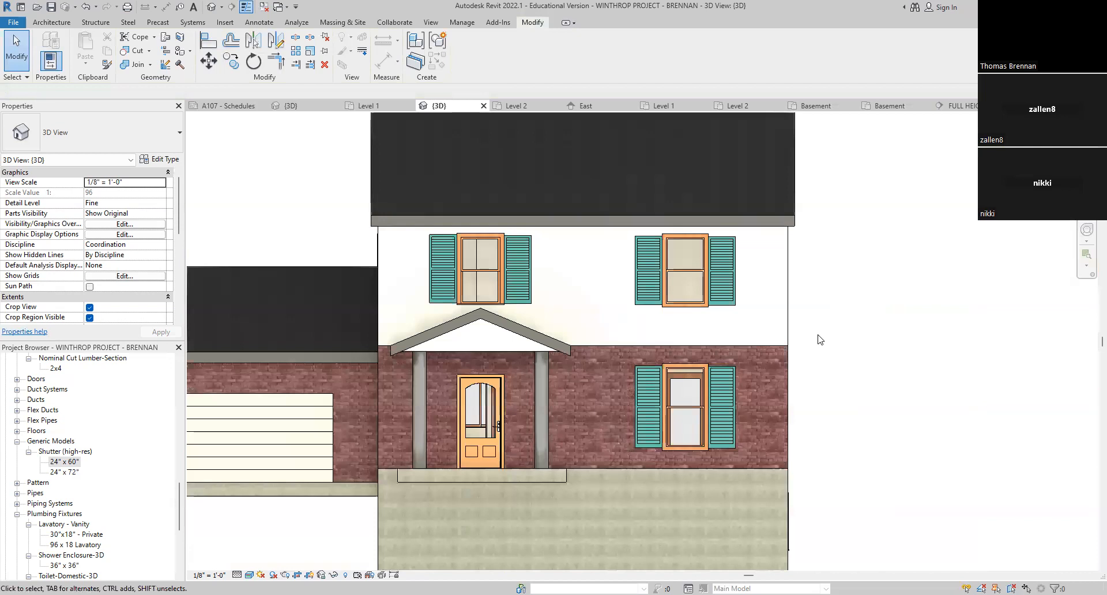
{"action": "scroll", "coordinate": [822, 315], "scroll_direction": "down", "scroll_amount": 2}
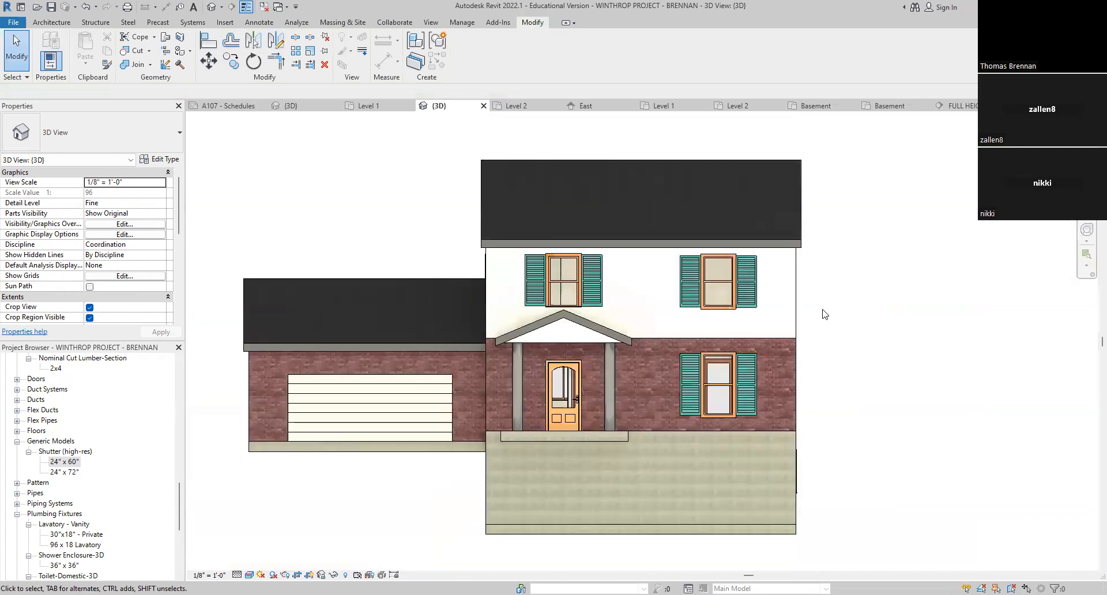
{"action": "middle_click_drag", "start_coordinate": [824, 314], "coordinate": [823, 287], "text": "shift"}
{"action": "scroll", "coordinate": [828, 414], "scroll_direction": "up", "scroll_amount": 3}
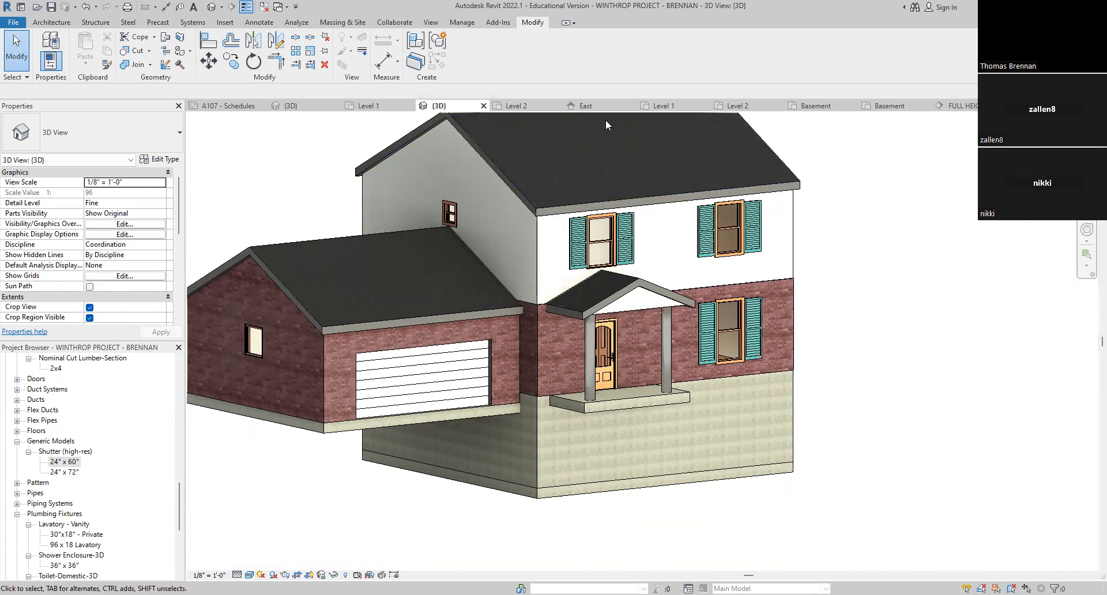
{"action": "left_click", "coordinate": [52, 8]}
Step: Examine the Level 2 floor plan, including the bathroom layout around the vanity
{"action": "left_click", "coordinate": [507, 108]}
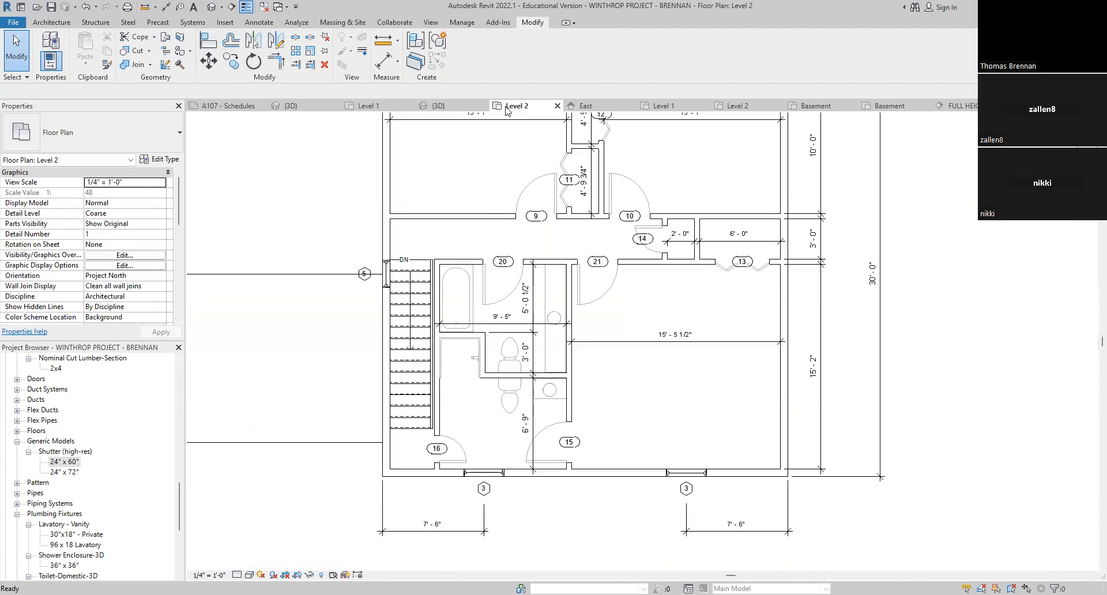
{"action": "middle_click_drag", "start_coordinate": [655, 399], "coordinate": [660, 471]}
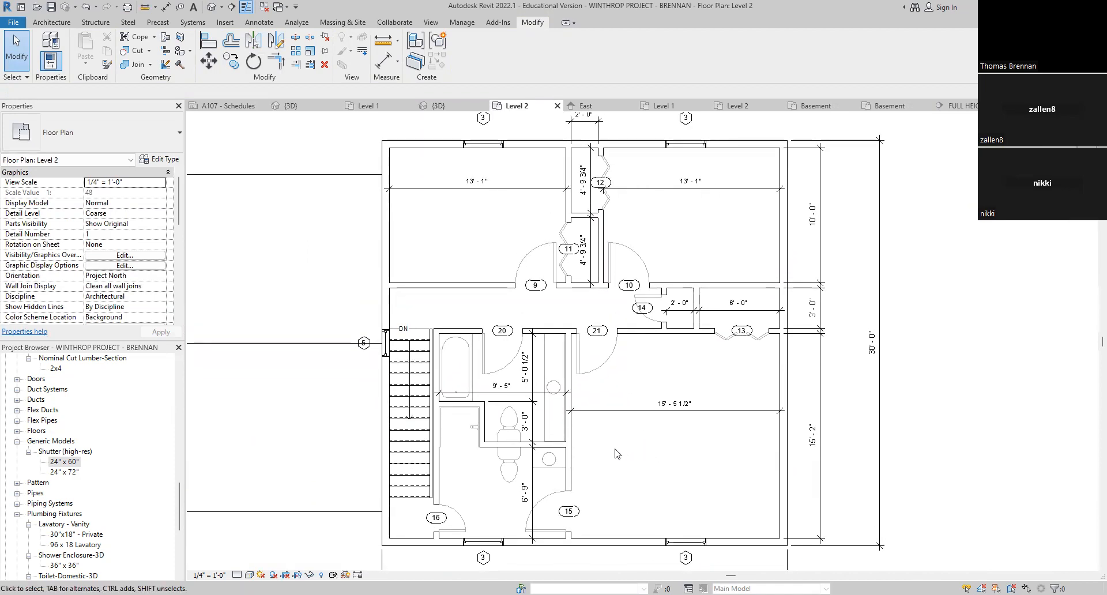
{"action": "scroll", "coordinate": [540, 445], "scroll_direction": "up", "scroll_amount": 3}
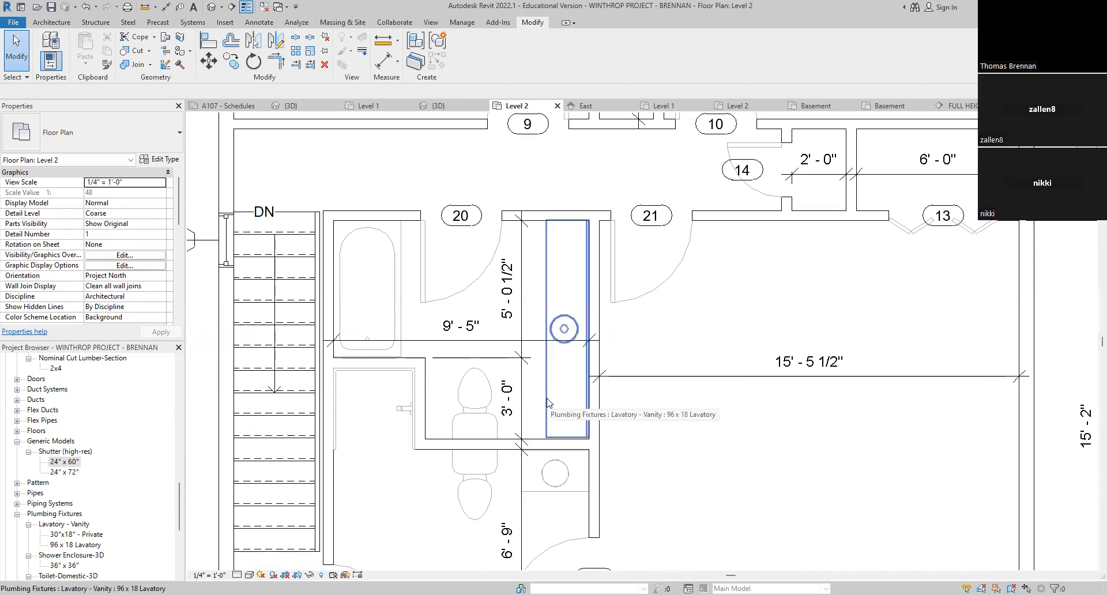
{"action": "scroll", "coordinate": [740, 438], "scroll_direction": "down", "scroll_amount": 4}
{"action": "middle_click_drag", "start_coordinate": [740, 438], "coordinate": [629, 434]}
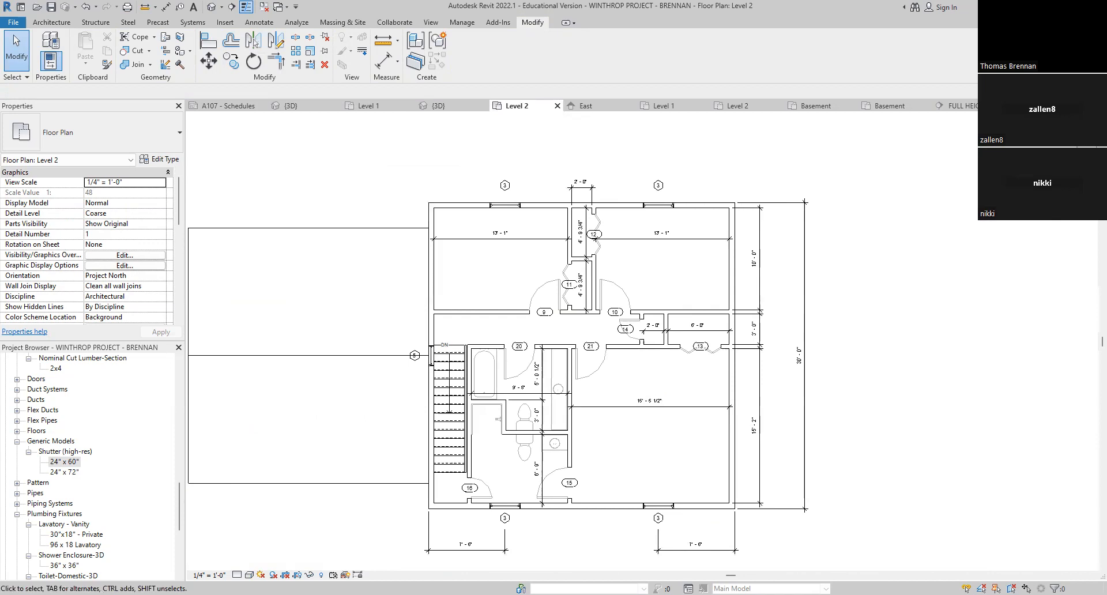
Step: Examine the annotated roof and upper wall in the FULL HEIGHT WALL SECTION of the WINTHROP HOUSE 30 X 30 project
{"action": "left_click", "coordinate": [971, 106]}
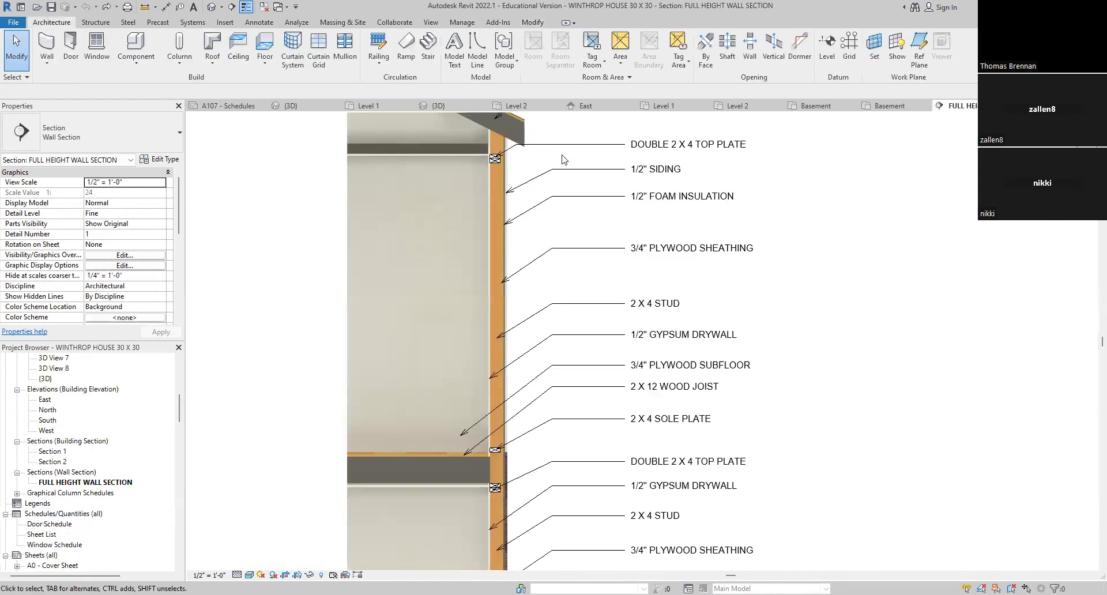
{"action": "middle_click_drag", "start_coordinate": [588, 254], "coordinate": [651, 454]}
{"action": "scroll", "coordinate": [648, 421], "scroll_direction": "up", "scroll_amount": 1}
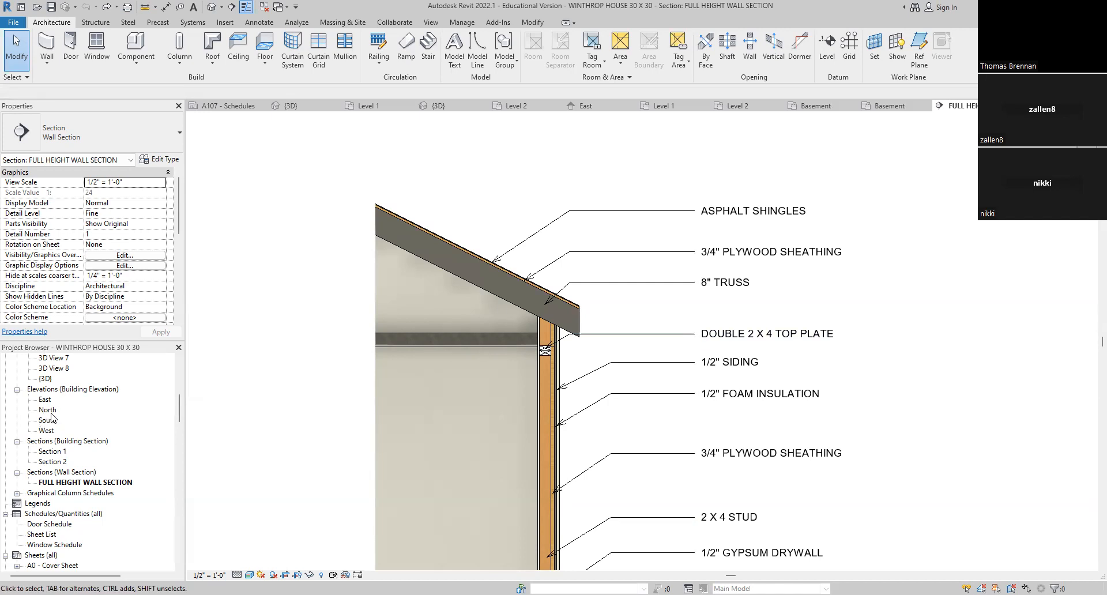
Step: Unhide the section marker category in the Level 1 floor plan of WINTHROP HOUSE 30 X 30 using Reveal Hidden Elements mode
{"action": "scroll", "coordinate": [65, 422], "scroll_direction": "up", "scroll_amount": 5}
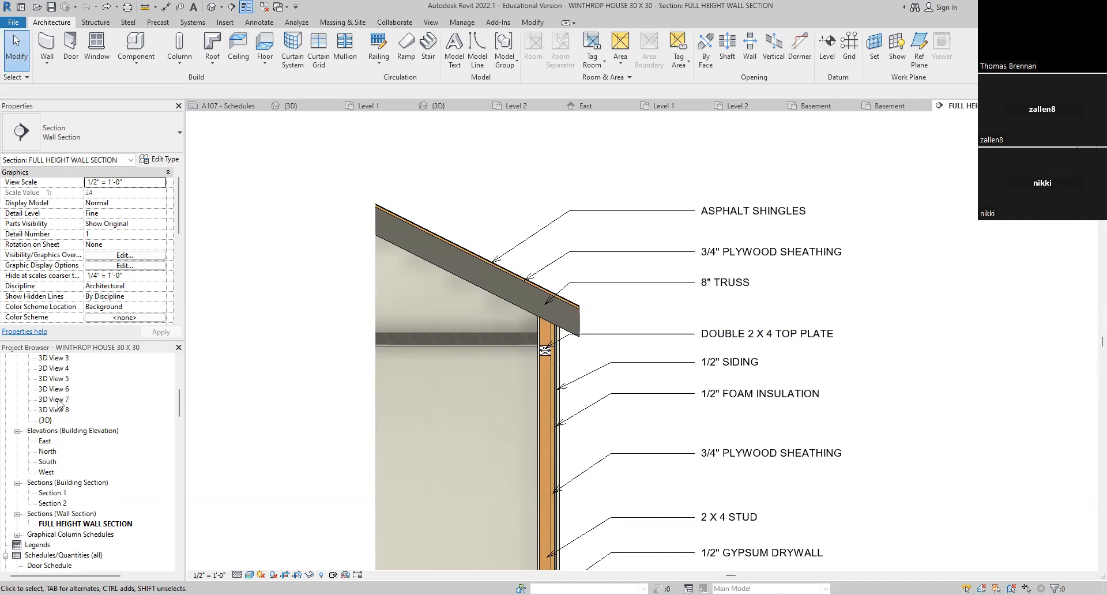
{"action": "scroll", "coordinate": [63, 422], "scroll_direction": "up", "scroll_amount": 2}
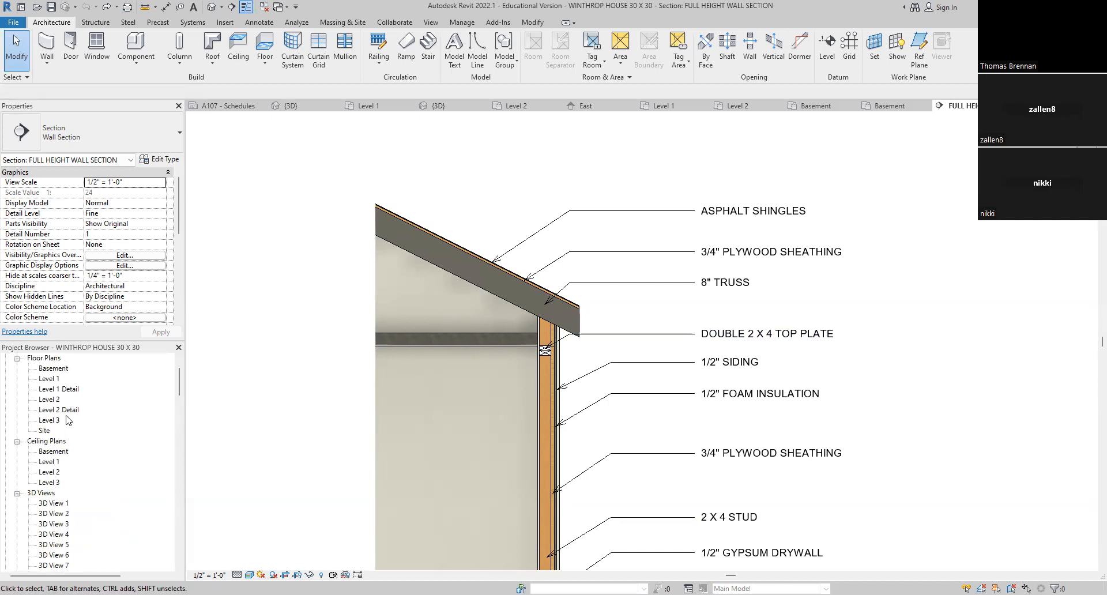
{"action": "double_click", "coordinate": [49, 379]}
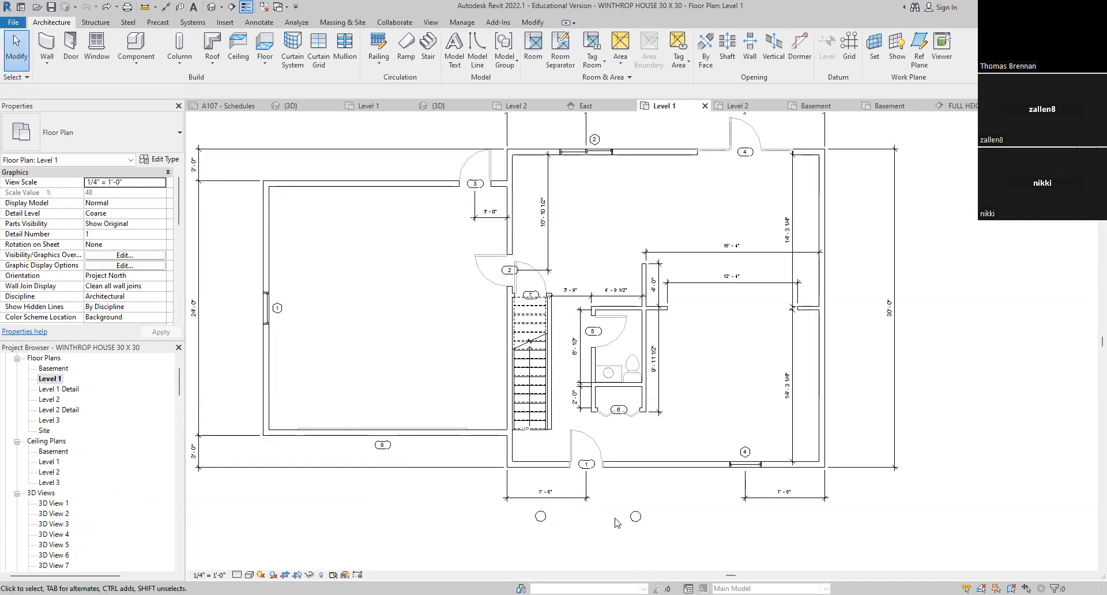
{"action": "scroll", "coordinate": [617, 522], "scroll_direction": "down", "scroll_amount": 2}
{"action": "middle_click_drag", "start_coordinate": [616, 521], "coordinate": [563, 515]}
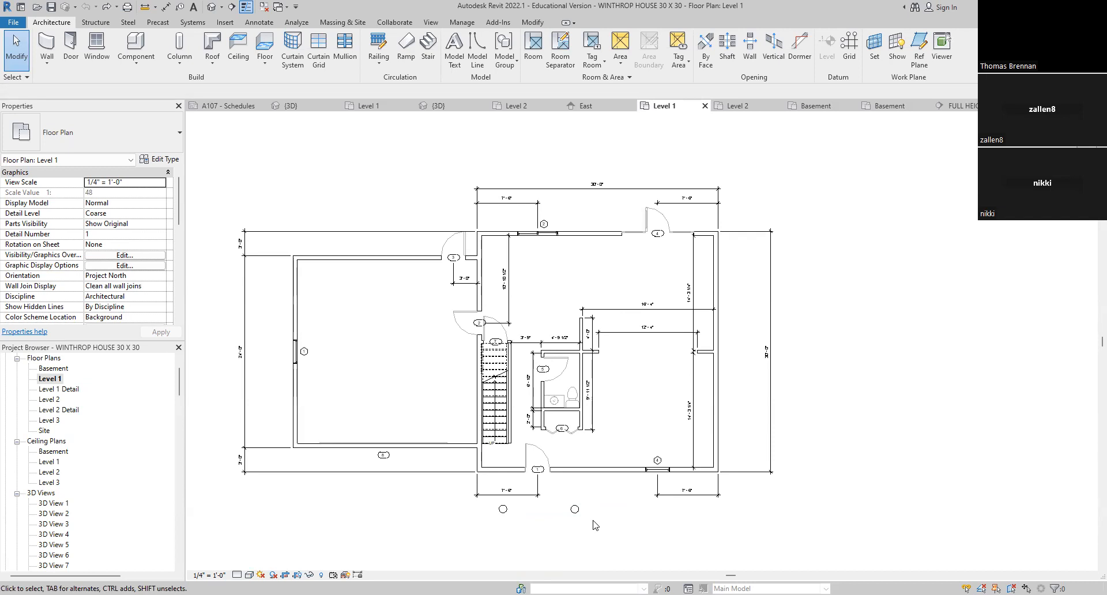
{"action": "left_click", "coordinate": [321, 574]}
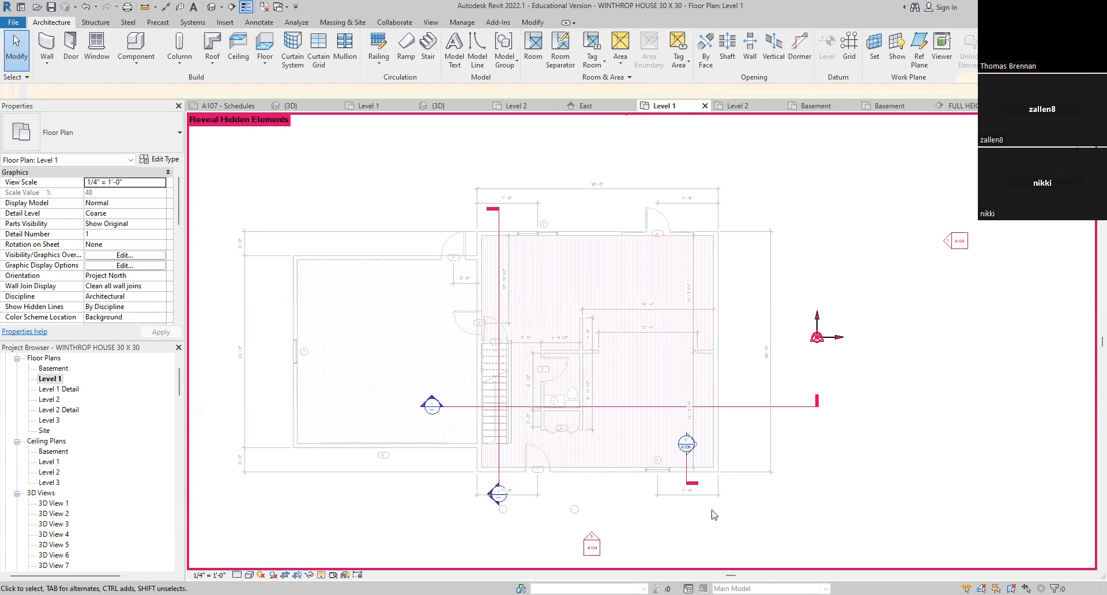
{"action": "left_click", "coordinate": [687, 463]}
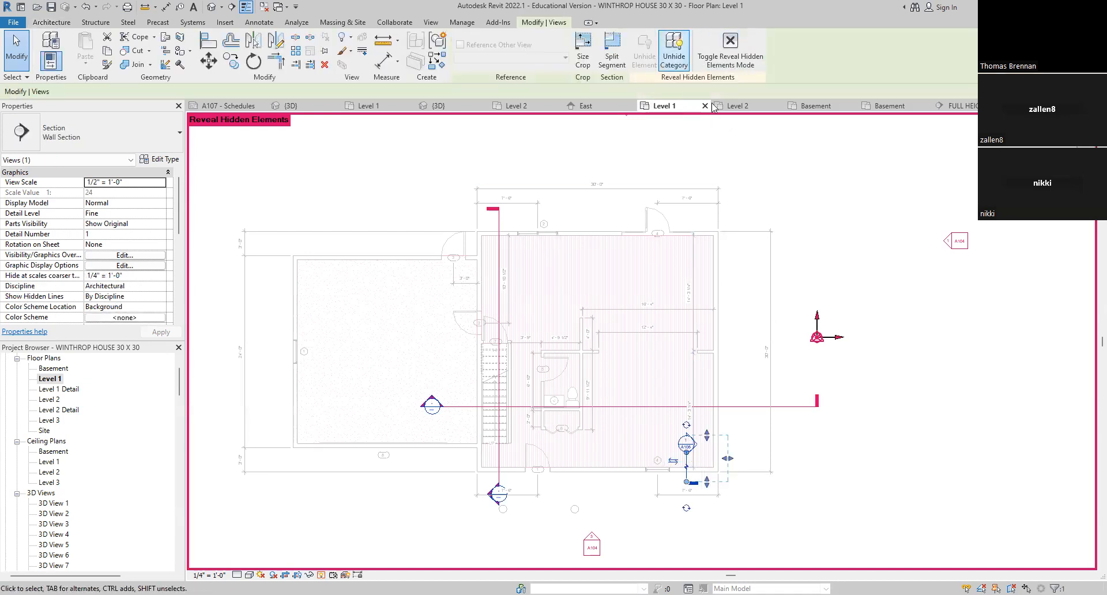
{"action": "left_click", "coordinate": [674, 51]}
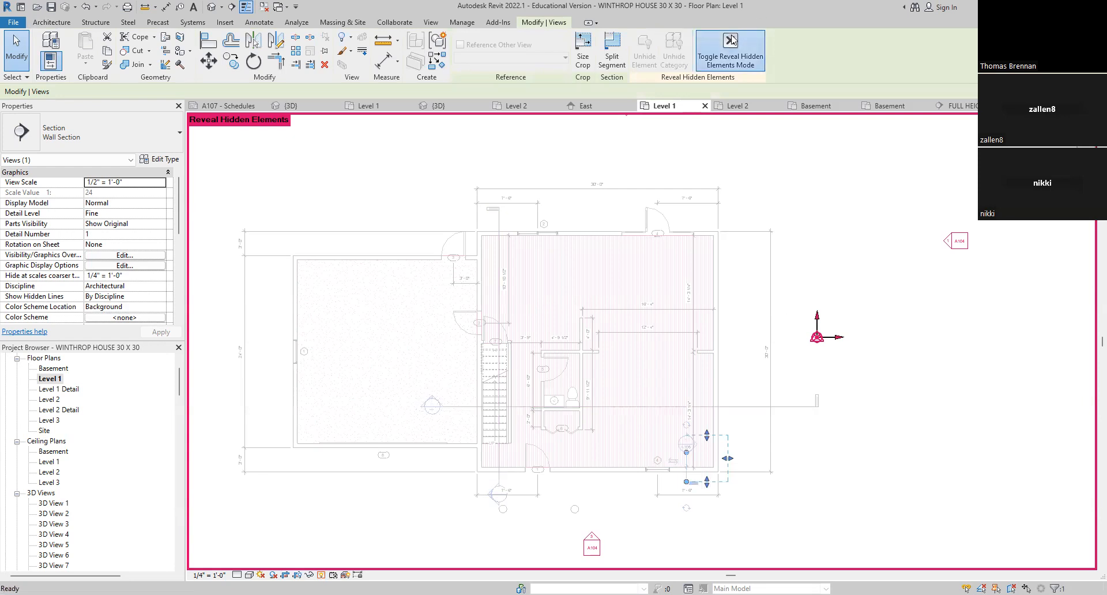
{"action": "left_click", "coordinate": [731, 49]}
{"action": "scroll", "coordinate": [715, 472], "scroll_direction": "up", "scroll_amount": 4}
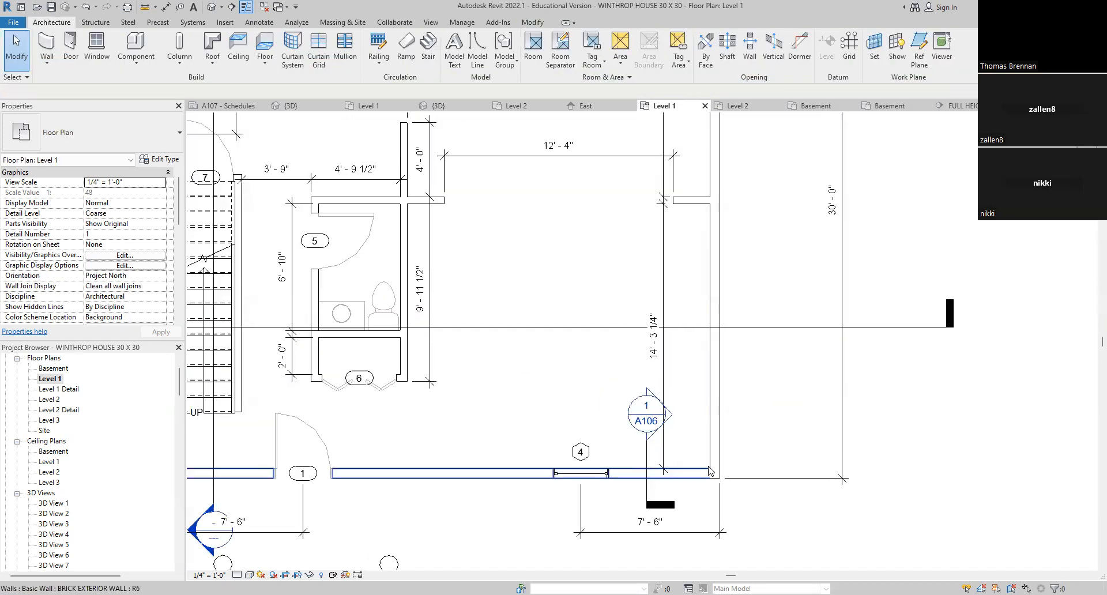
Step: View the wall section referenced by the A106 marker, then return to Level 1 and inspect the marker's extents across the front wall
{"action": "double_click", "coordinate": [669, 414]}
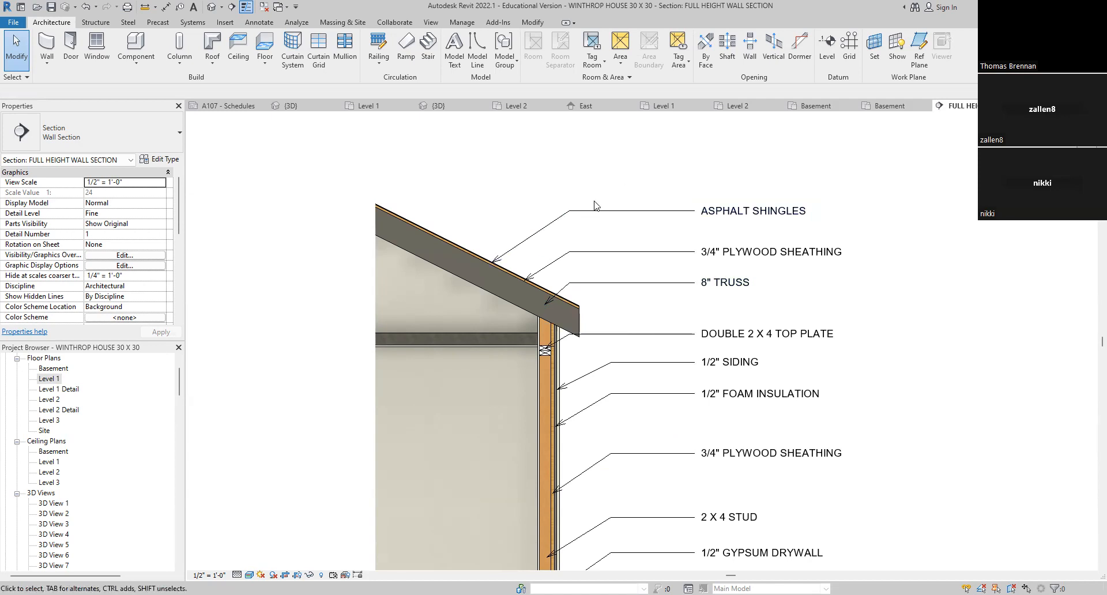
{"action": "double_click", "coordinate": [49, 378]}
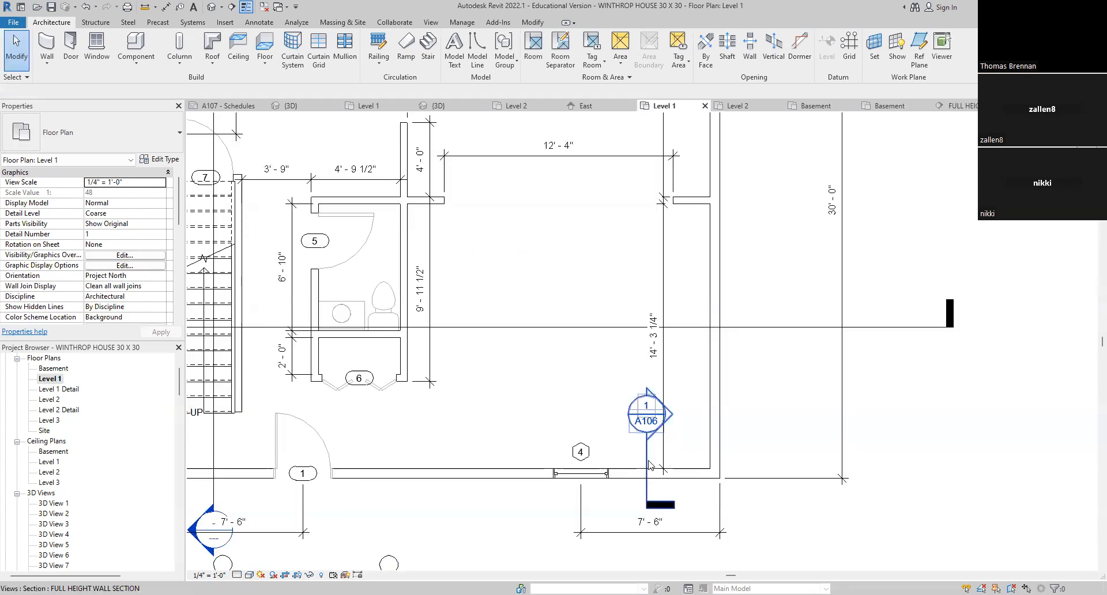
{"action": "left_click", "coordinate": [649, 461]}
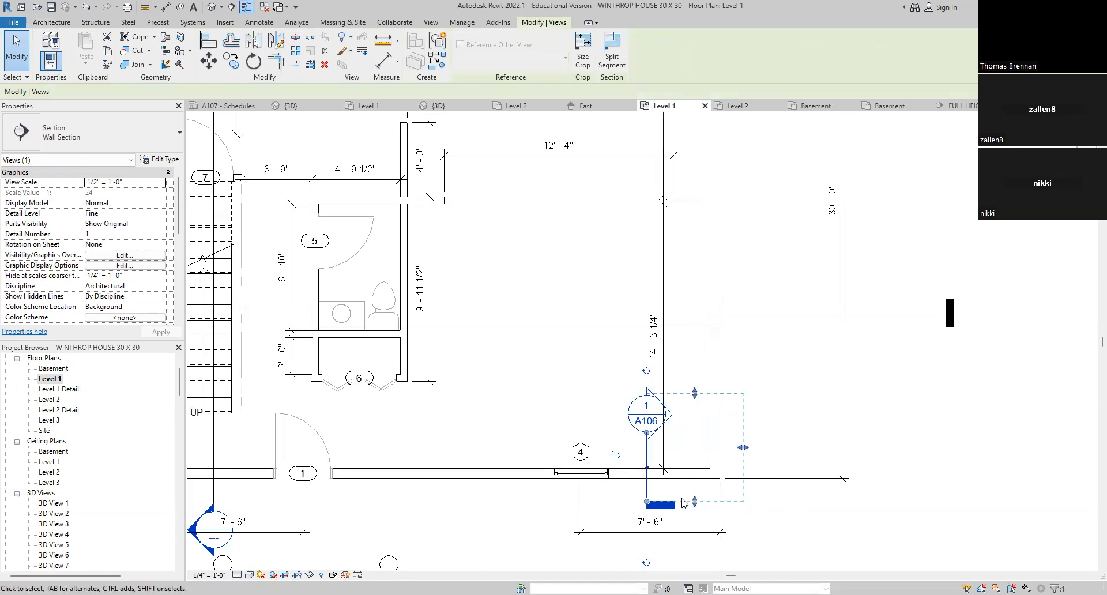
{"action": "left_click", "coordinate": [824, 535]}
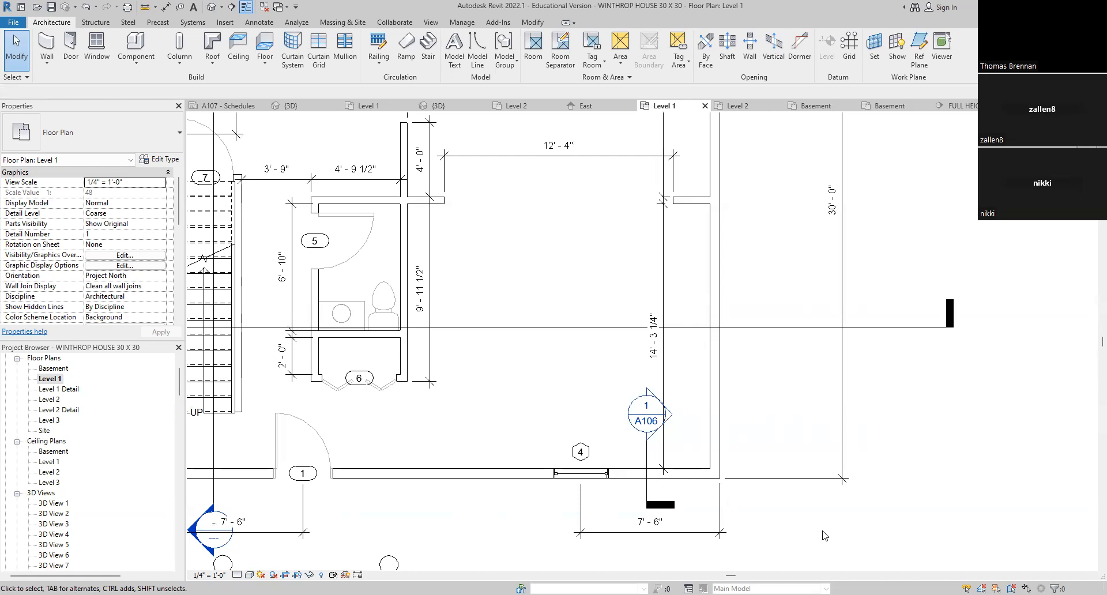
Step: Unhide the section category in the WINTHROP PROJECT's Level 1 floor plan and leave Reveal Hidden Elements mode
{"action": "left_click", "coordinate": [369, 107]}
{"action": "scroll", "coordinate": [826, 525], "scroll_direction": "down", "scroll_amount": 3}
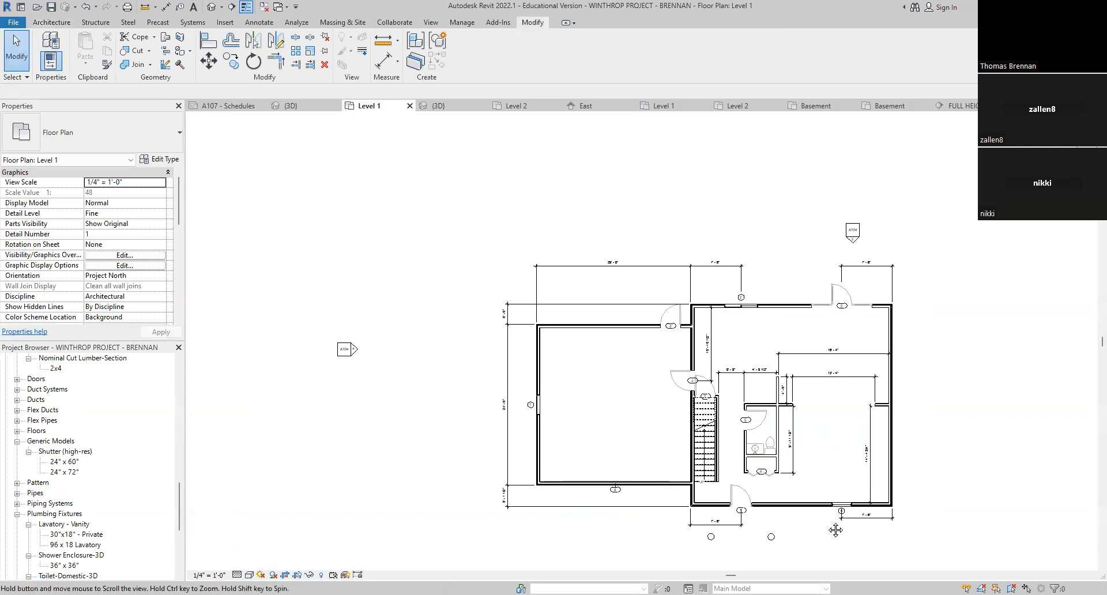
{"action": "middle_click_drag", "start_coordinate": [833, 525], "coordinate": [662, 496]}
{"action": "scroll", "coordinate": [717, 521], "scroll_direction": "up", "scroll_amount": 1}
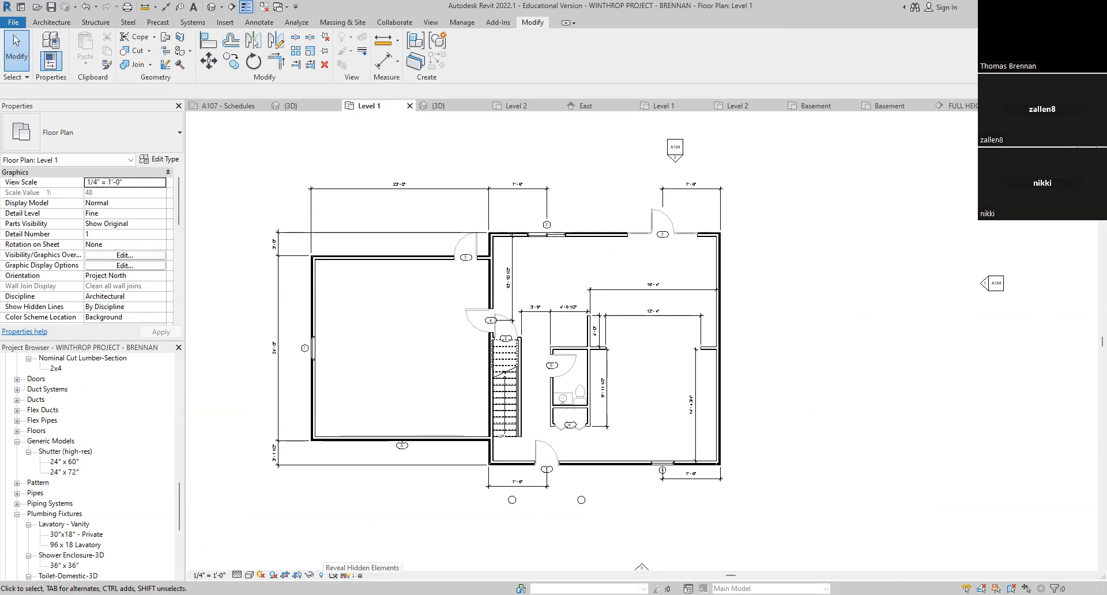
{"action": "left_click", "coordinate": [322, 575]}
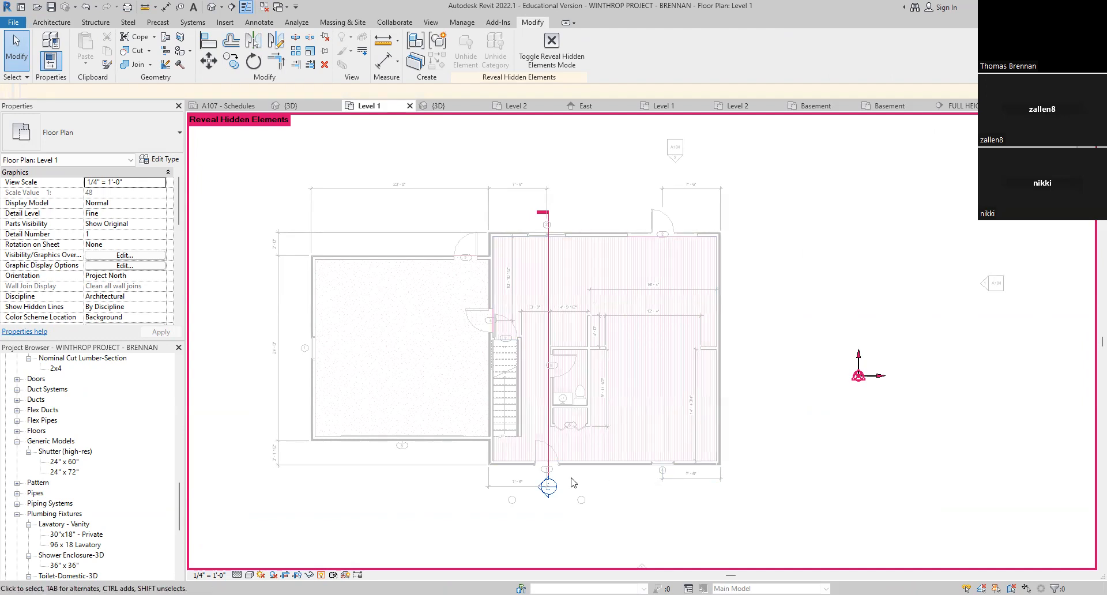
{"action": "left_click", "coordinate": [548, 280]}
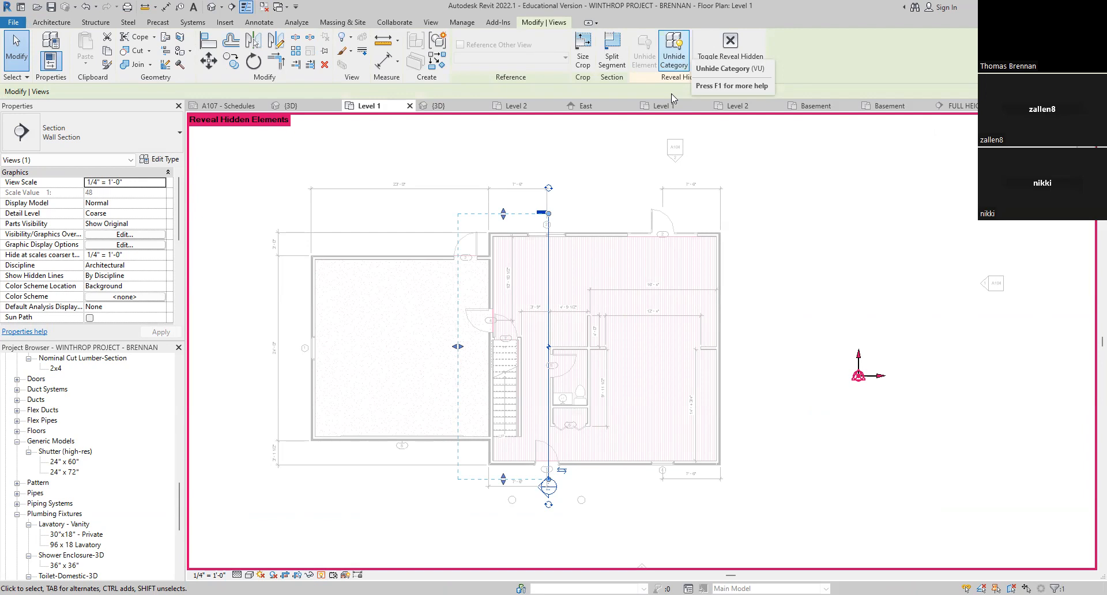
{"action": "key", "text": "Escape"}
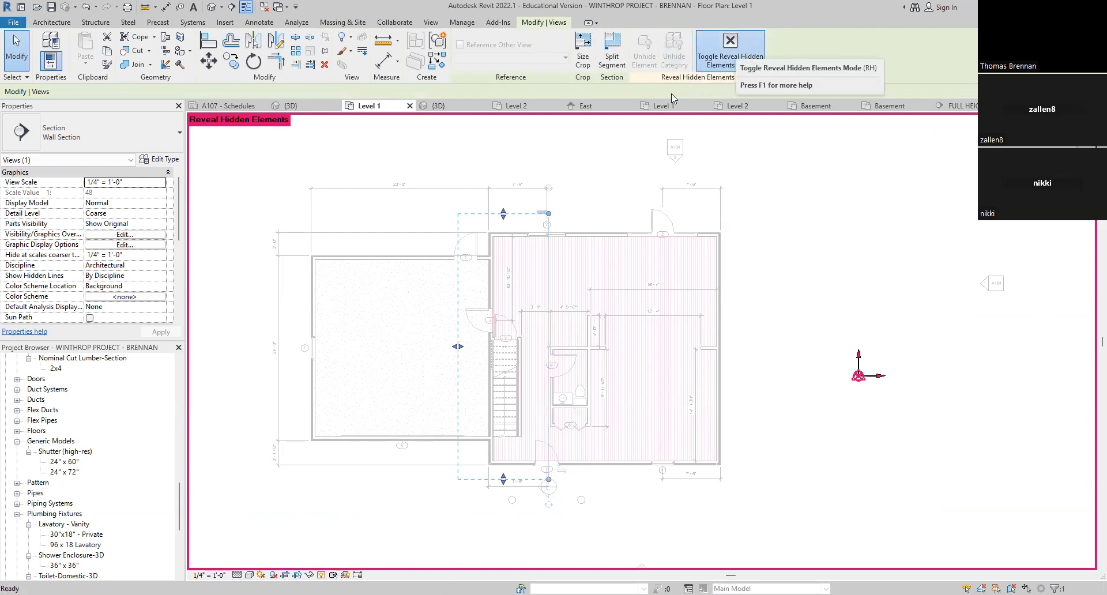
{"action": "left_click", "coordinate": [730, 52]}
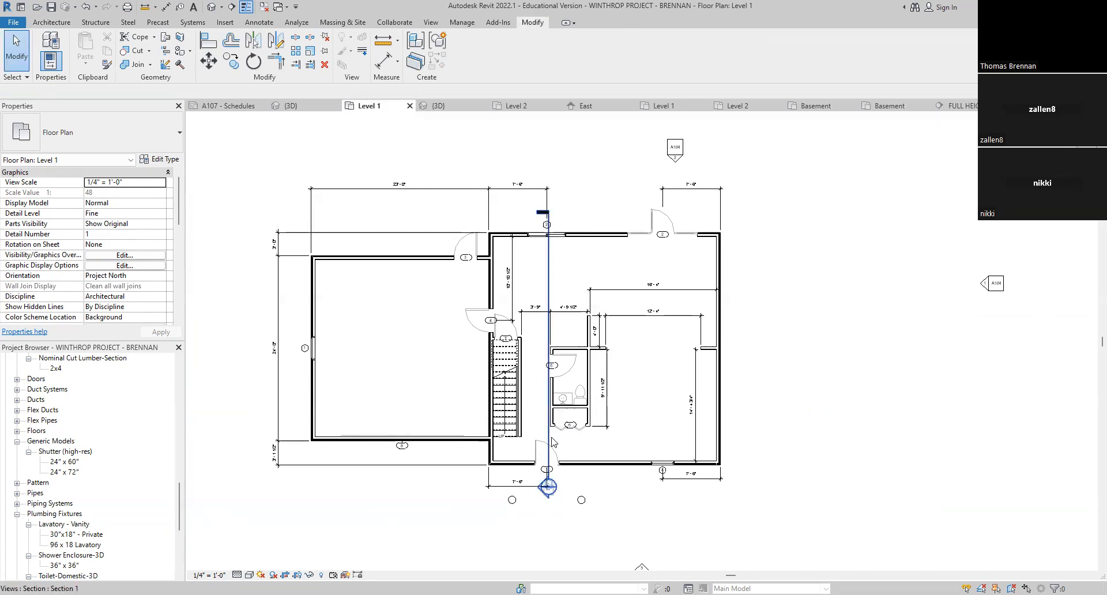
Step: Delete the existing section line running through the front door, along with its section view
{"action": "left_click", "coordinate": [546, 260]}
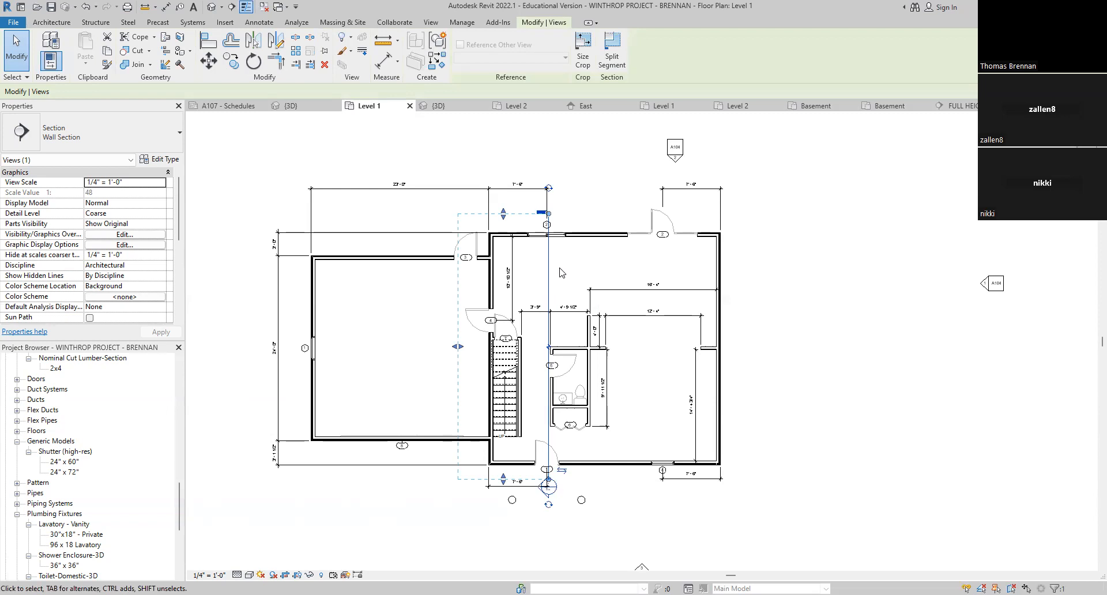
{"action": "left_click", "coordinate": [678, 496]}
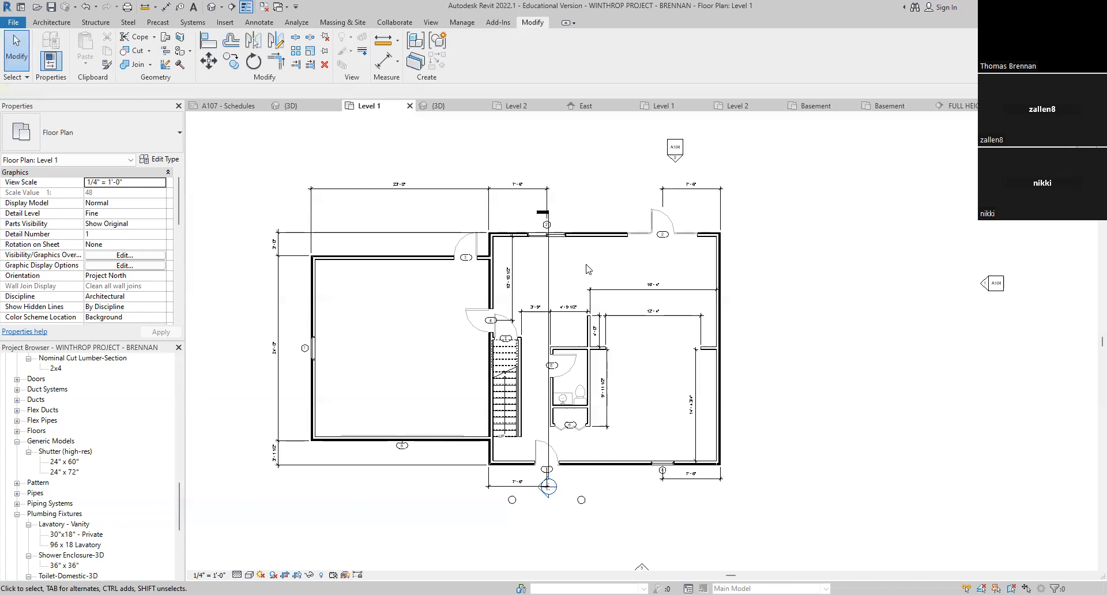
{"action": "left_click", "coordinate": [548, 257]}
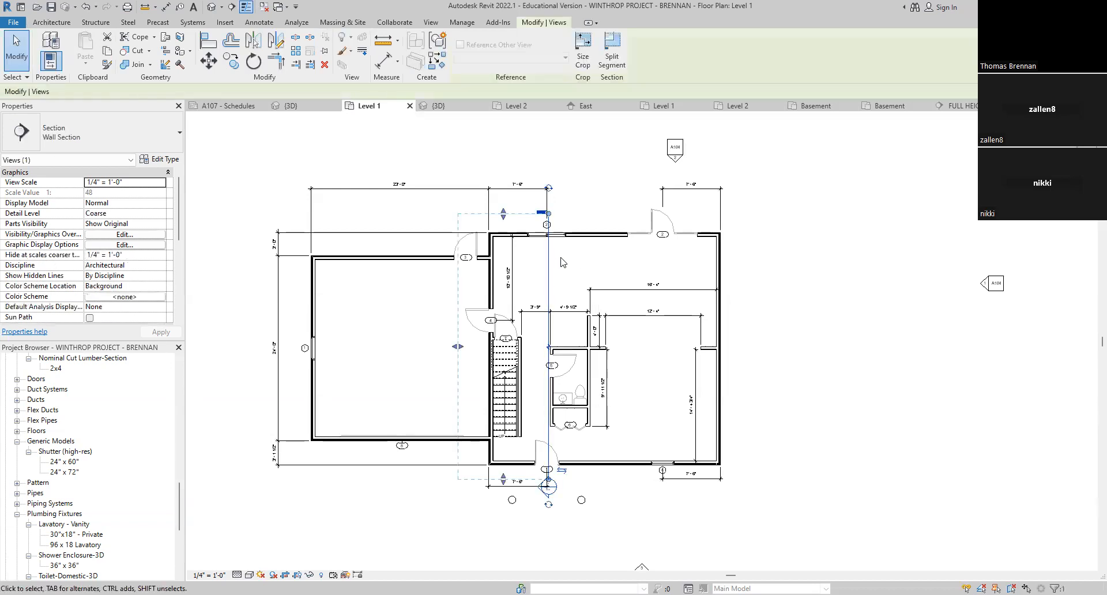
{"action": "key", "text": "Delete"}
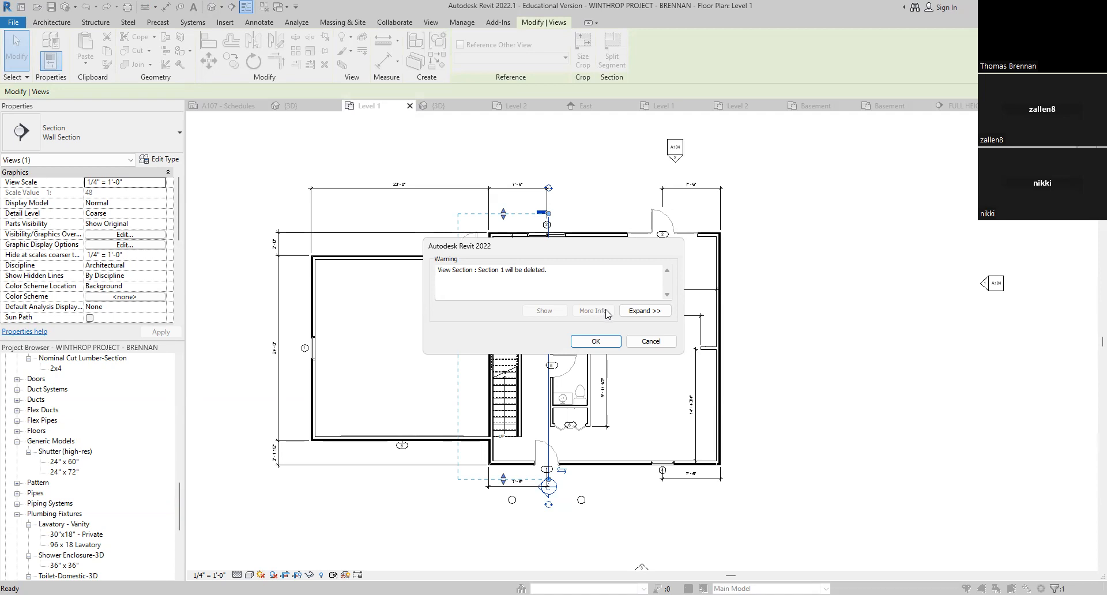
{"action": "left_click", "coordinate": [596, 342]}
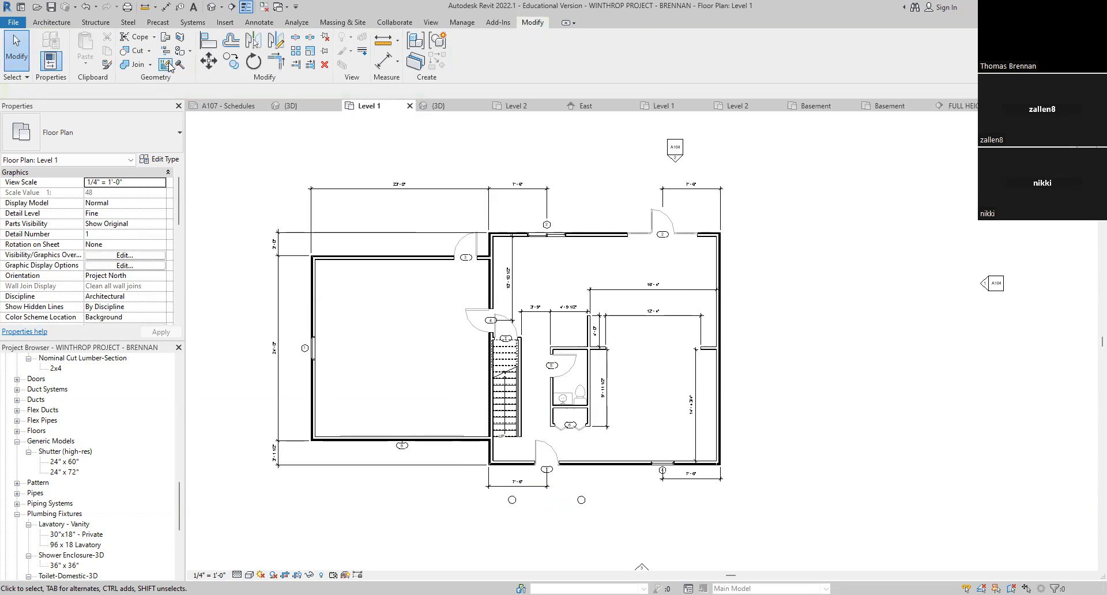
Step: Draw a short vertical Wall Section across the front wall in Level 1, between the front window and the house's right corner
{"action": "left_click", "coordinate": [233, 11]}
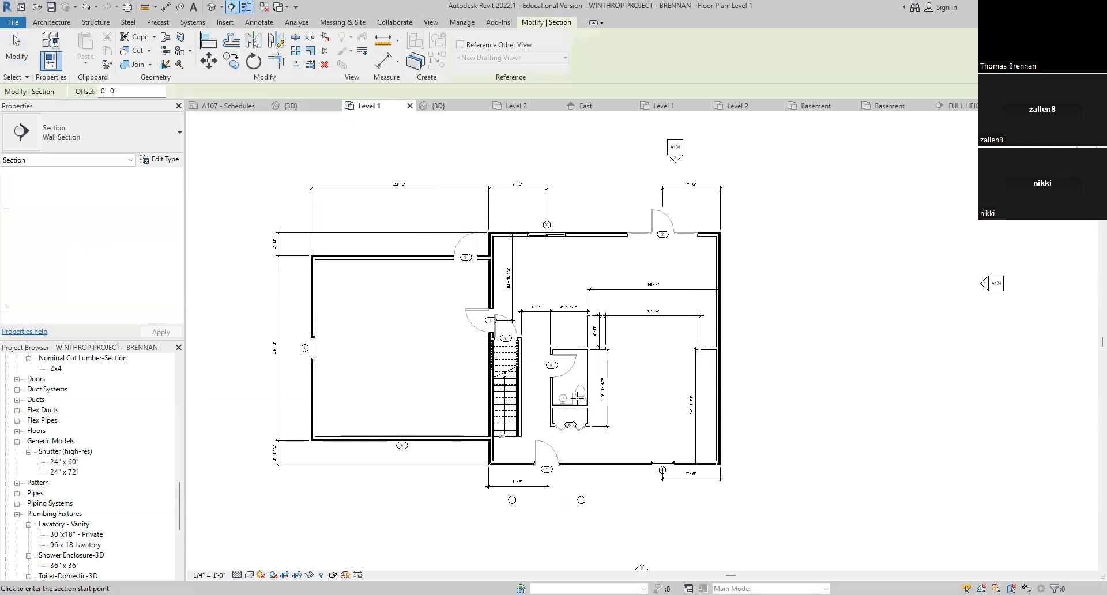
{"action": "left_click", "coordinate": [683, 443]}
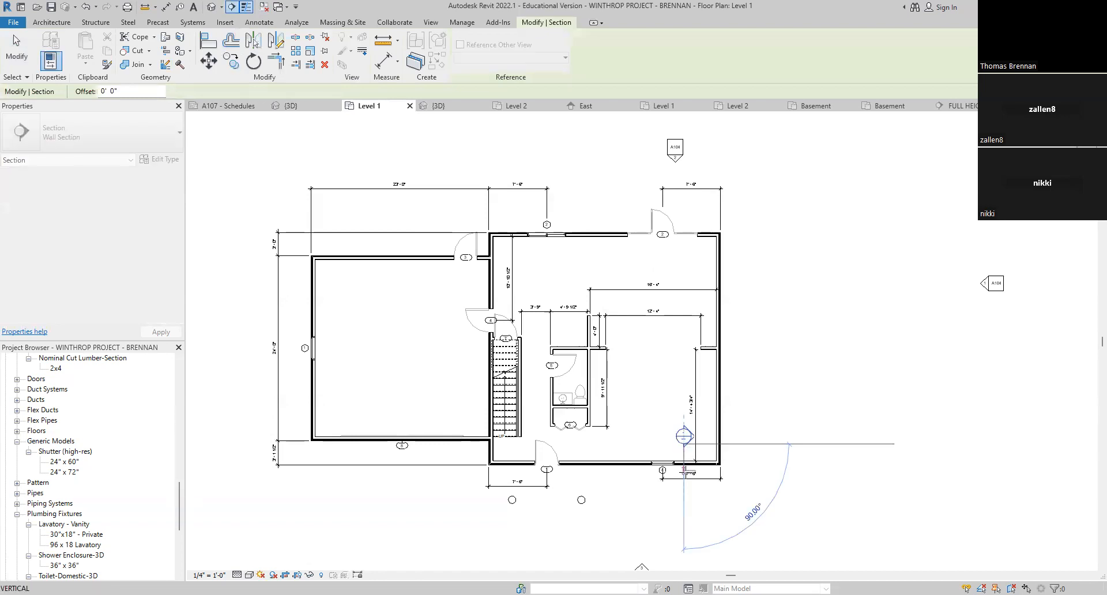
{"action": "left_click", "coordinate": [686, 490]}
{"action": "key", "text": "Escape"}
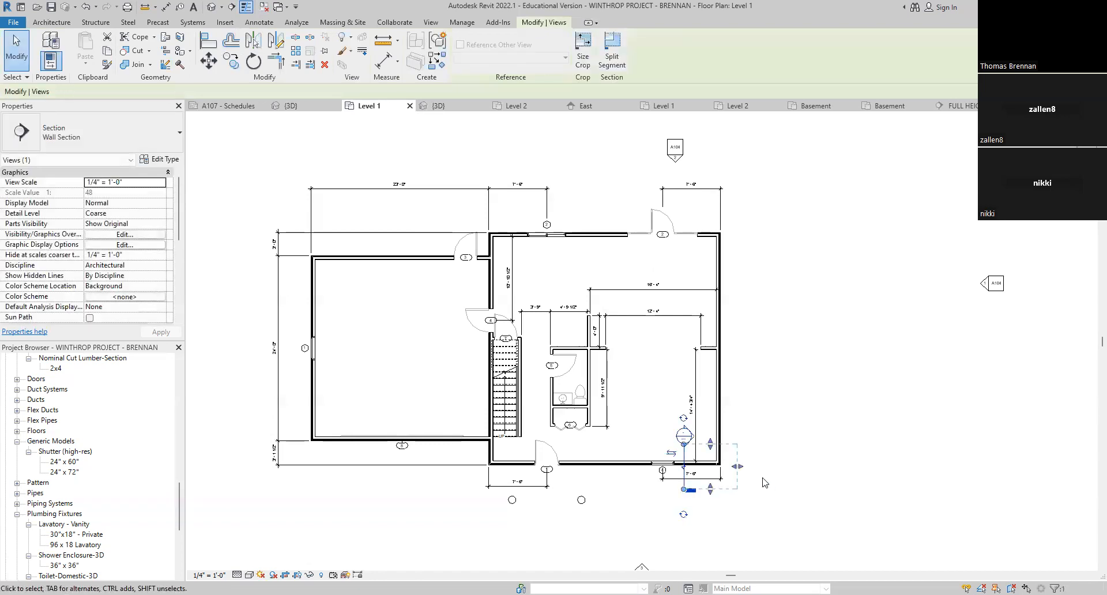
Step: Open the section view of the new wall section marker at the house's front wall
{"action": "left_click", "coordinate": [756, 485]}
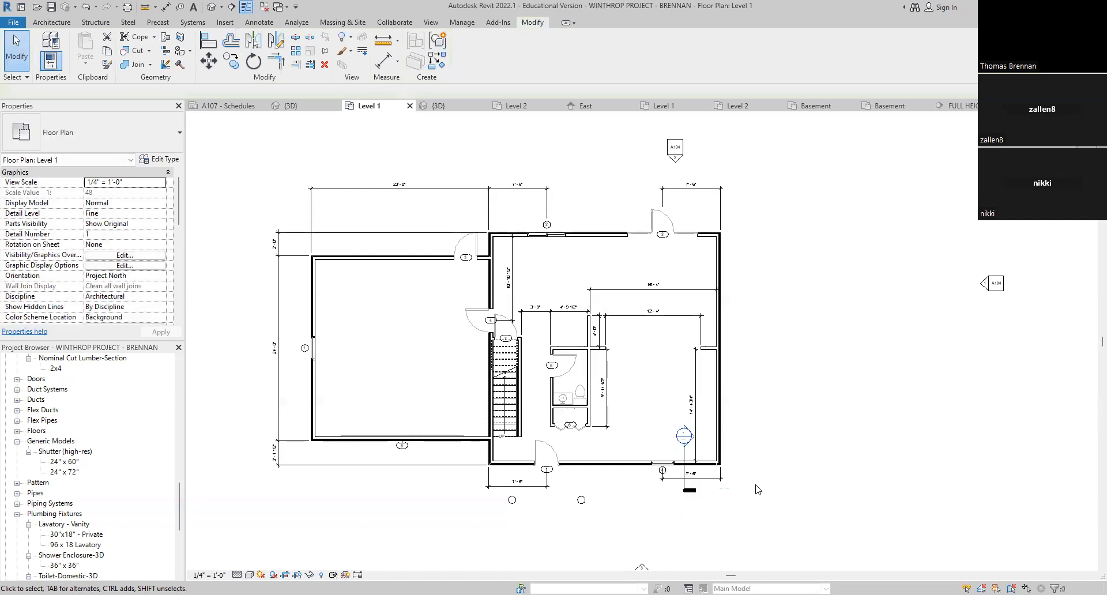
{"action": "scroll", "coordinate": [747, 504], "scroll_direction": "up", "scroll_amount": 5}
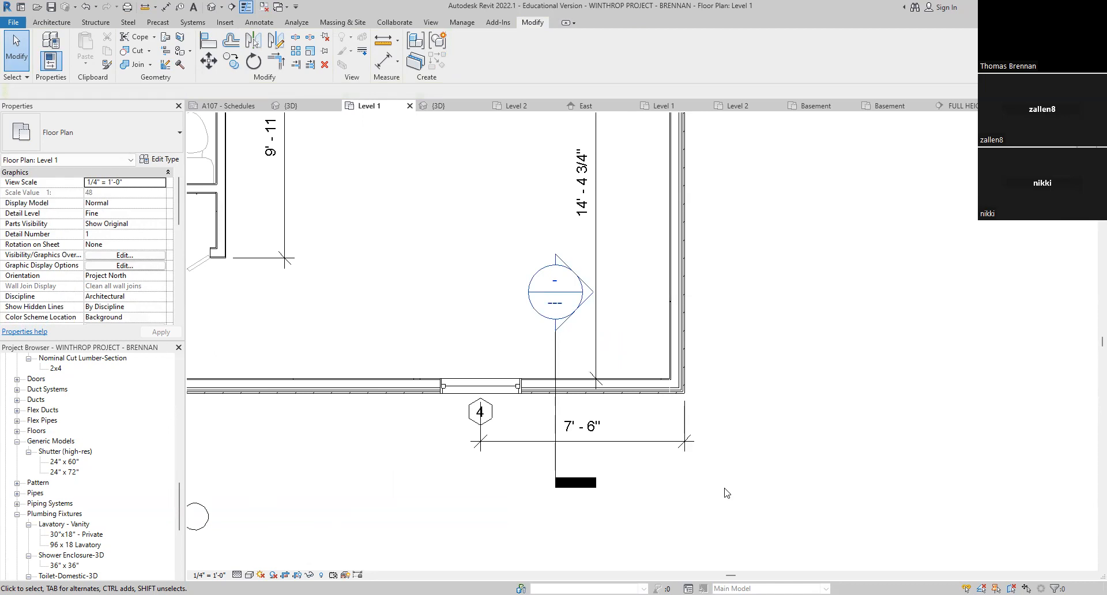
{"action": "double_click", "coordinate": [588, 299]}
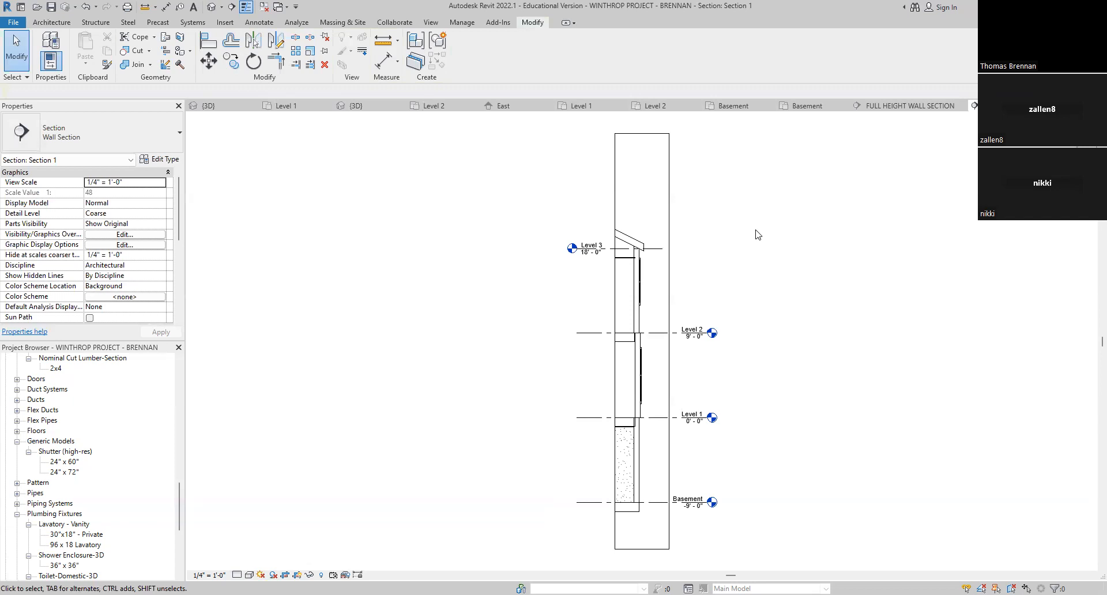
Step: Tighten the section's crop region to just above the roof and below the footing, and extend it slightly toward the interior
{"action": "left_click", "coordinate": [616, 195]}
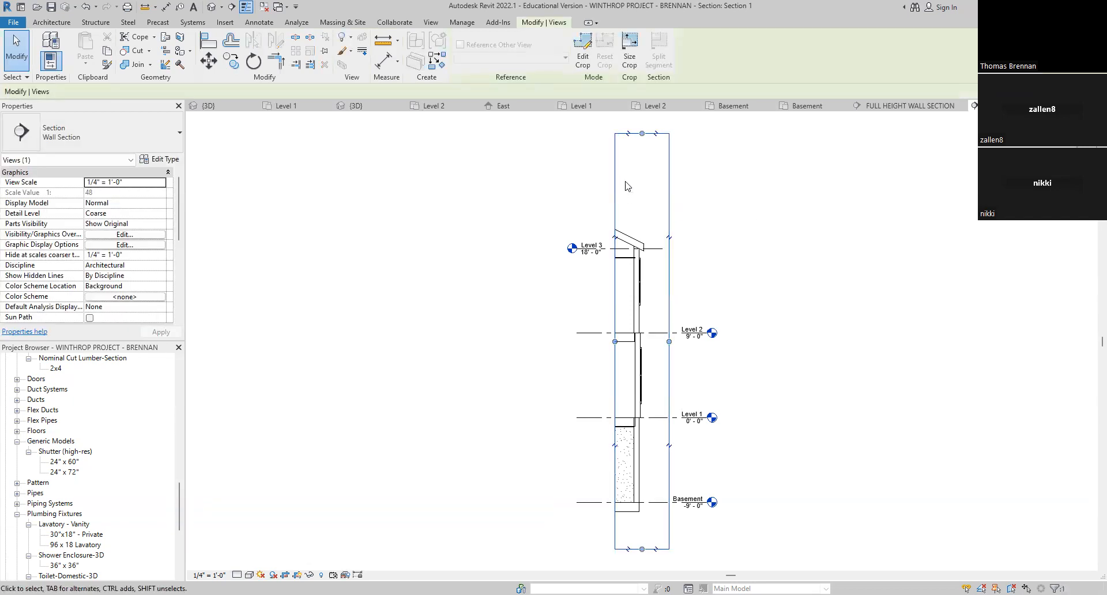
{"action": "left_click", "coordinate": [641, 149]}
{"action": "left_click_drag", "start_coordinate": [641, 151], "coordinate": [641, 233]}
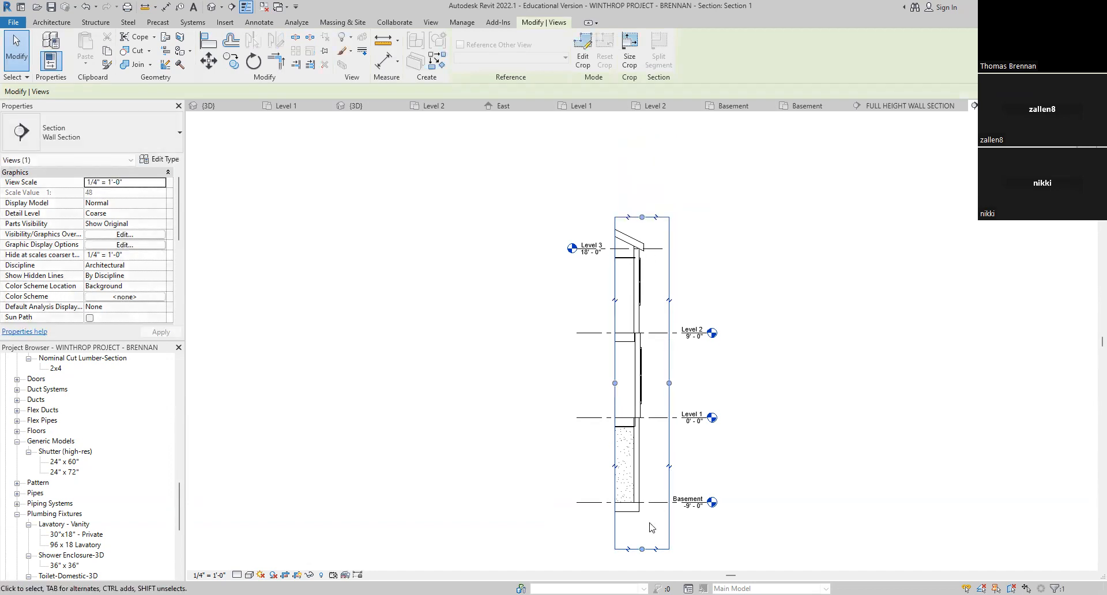
{"action": "left_click_drag", "start_coordinate": [642, 550], "coordinate": [642, 519]}
{"action": "left_click_drag", "start_coordinate": [615, 368], "coordinate": [598, 368]}
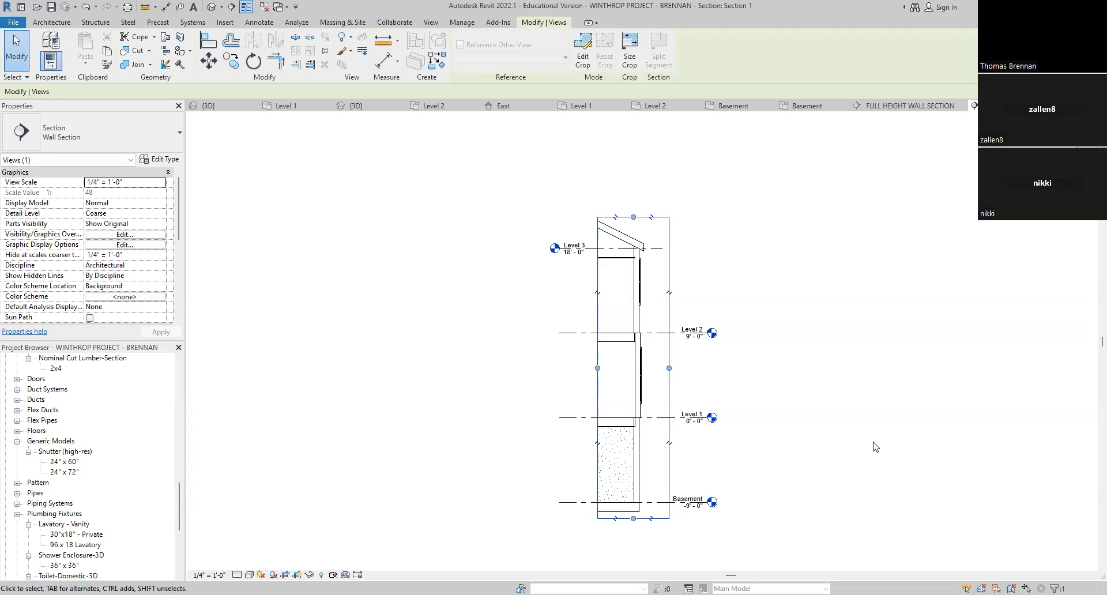
Step: Hide the levels category in the wall section view
{"action": "scroll", "coordinate": [785, 449], "scroll_direction": "up", "scroll_amount": 2}
{"action": "mouse_move", "coordinate": [774, 448]}
{"action": "middle_mouse_down"}
{"action": "mouse_move", "coordinate": [778, 464]}
{"action": "mouse_move", "coordinate": [780, 450]}
{"action": "middle_mouse_up"}
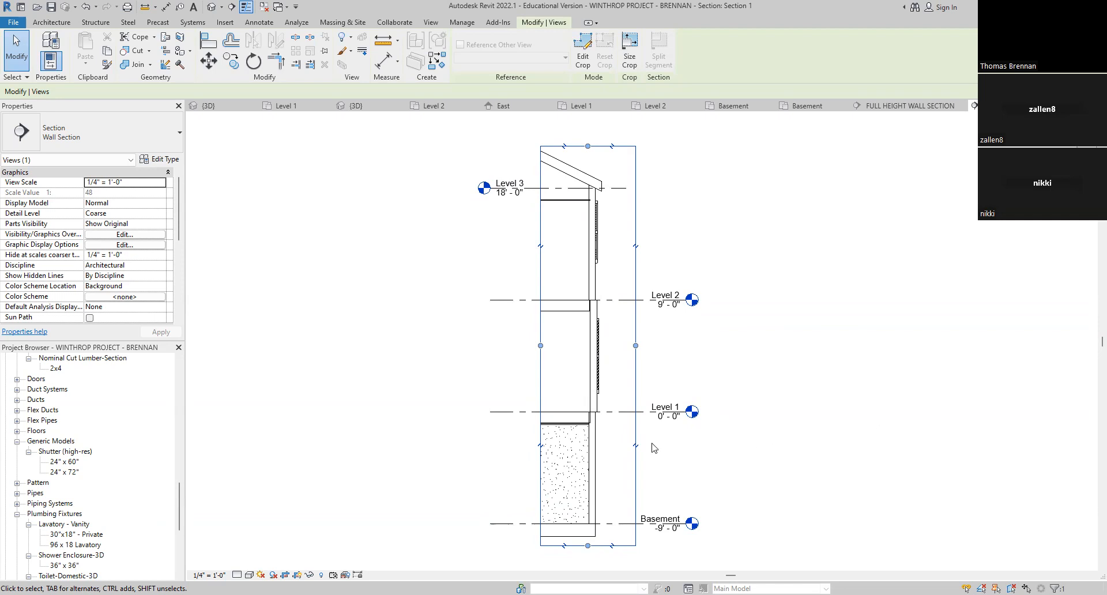
{"action": "left_click", "coordinate": [503, 299]}
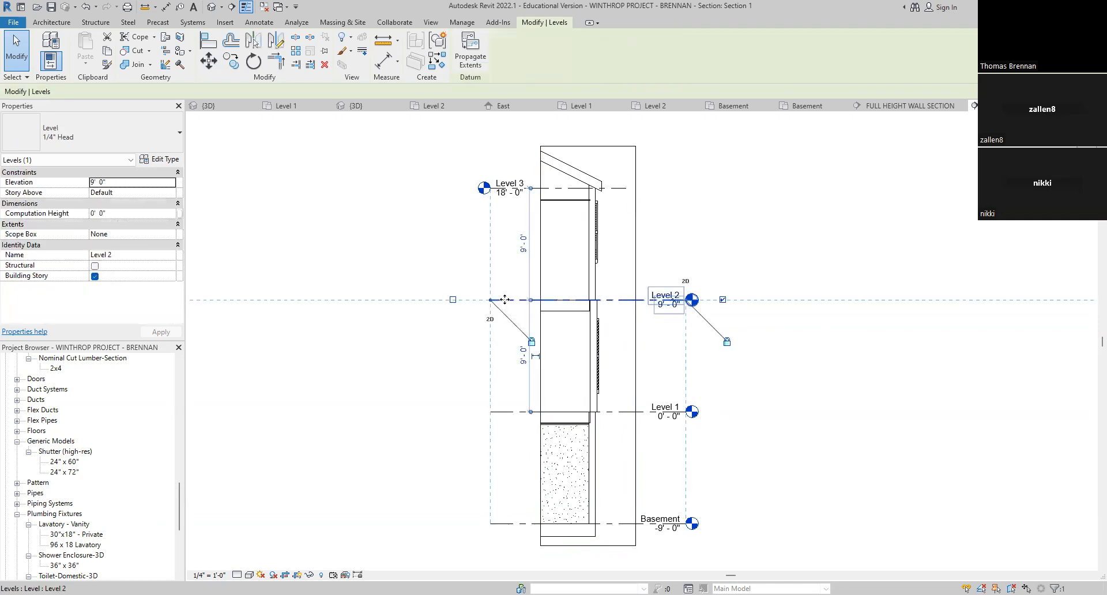
{"action": "right_click", "coordinate": [505, 299]}
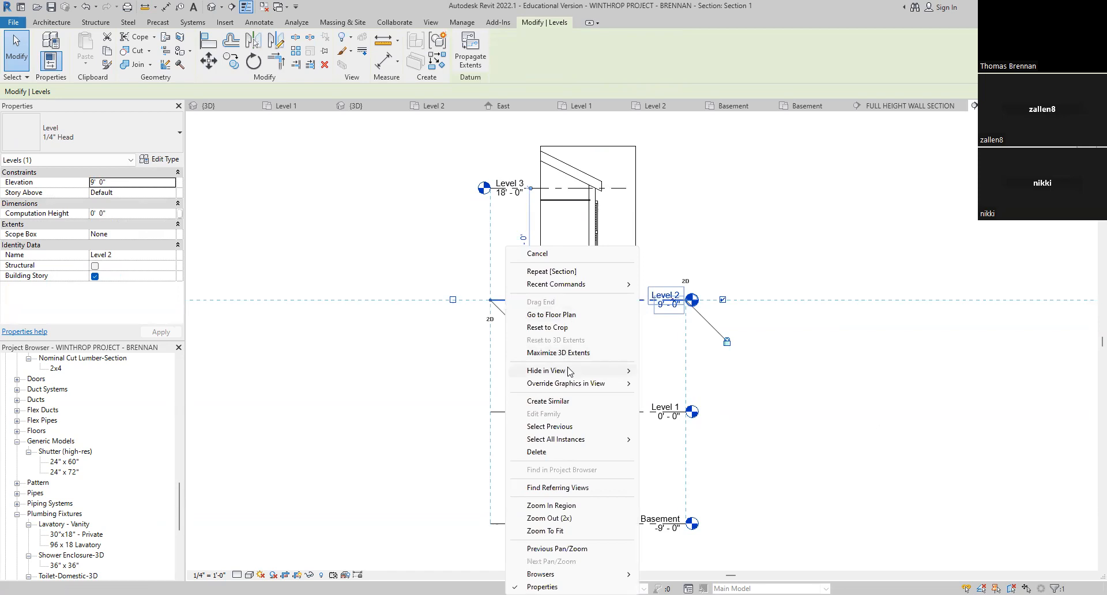
{"action": "mouse_move", "coordinate": [568, 370]}
{"action": "left_click", "coordinate": [673, 382]}
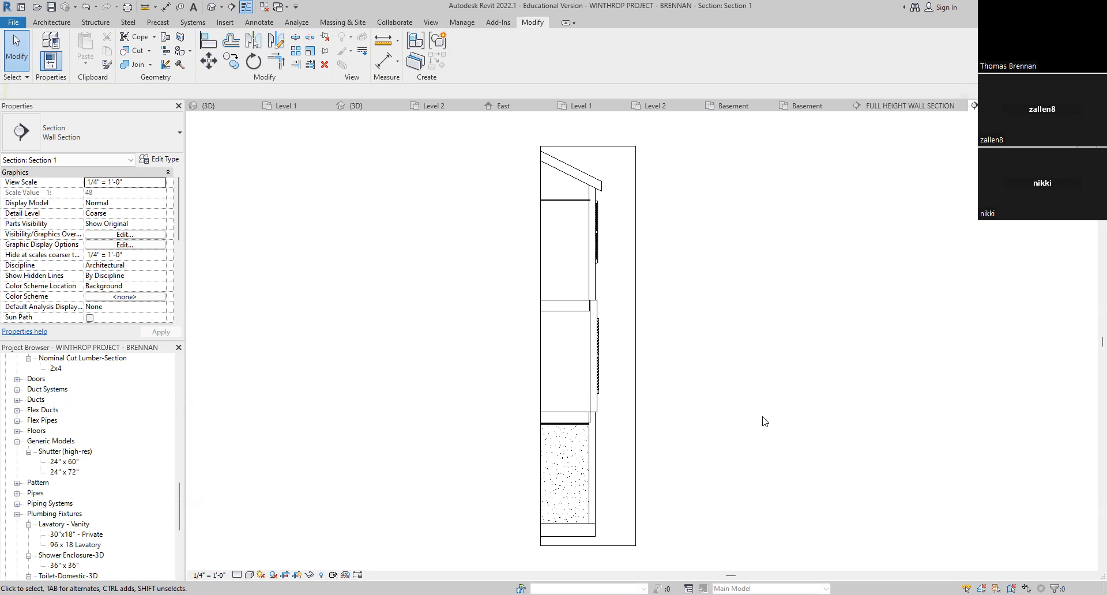
Step: Hide the shutters' generic models category in the wall section view
{"action": "scroll", "coordinate": [588, 337], "scroll_direction": "up", "scroll_amount": 2}
{"action": "scroll", "coordinate": [576, 311], "scroll_direction": "up", "scroll_amount": 2}
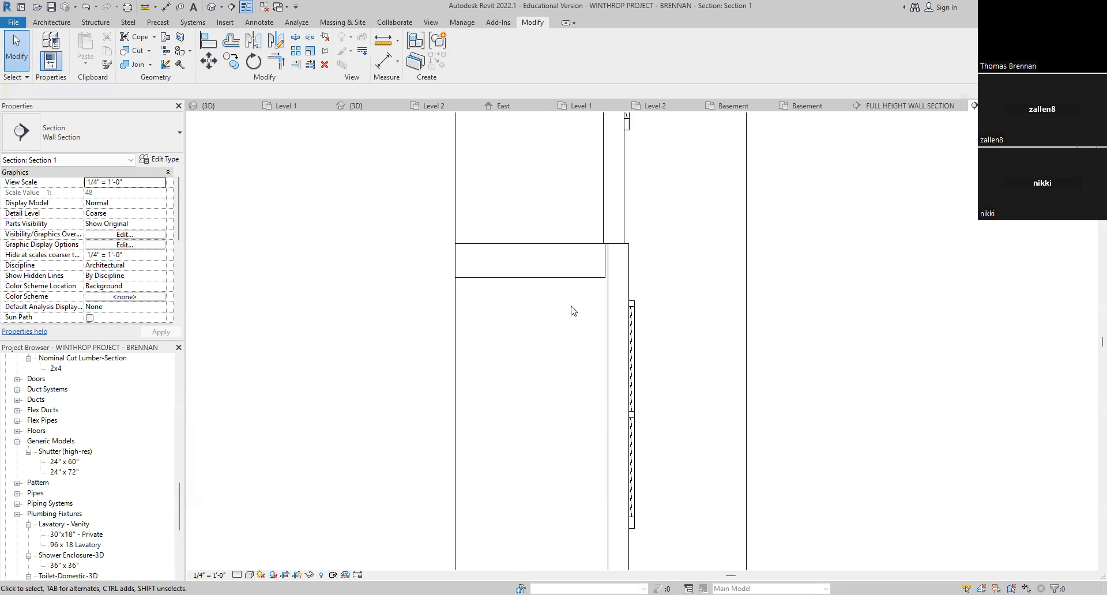
{"action": "scroll", "coordinate": [697, 334], "scroll_direction": "down", "scroll_amount": 4}
{"action": "scroll", "coordinate": [726, 358], "scroll_direction": "up", "scroll_amount": 3}
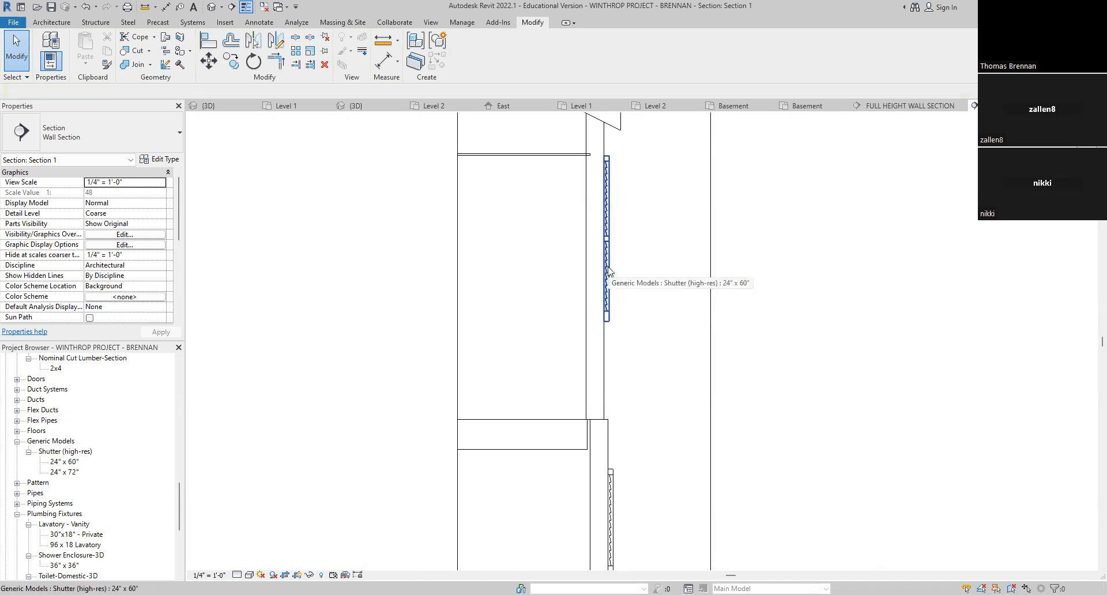
{"action": "left_click", "coordinate": [609, 270]}
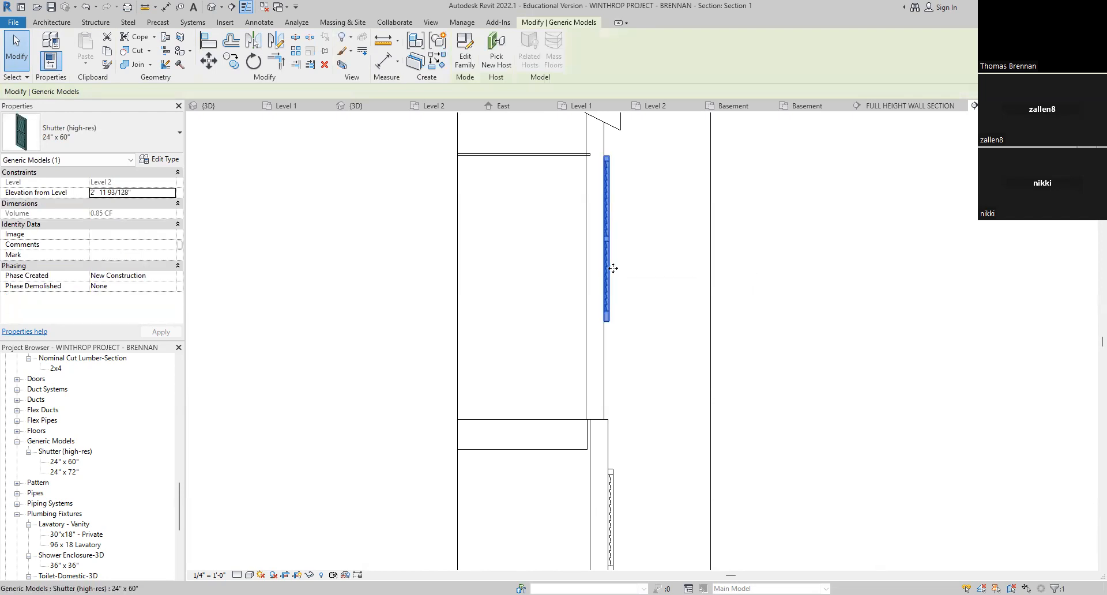
{"action": "right_click", "coordinate": [616, 269]}
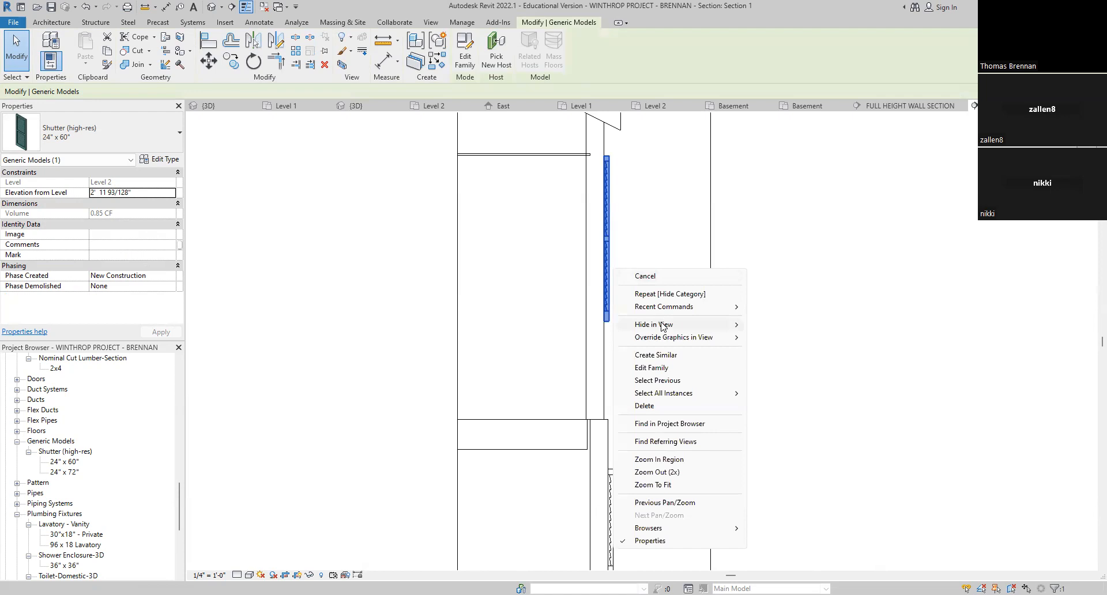
{"action": "left_click", "coordinate": [783, 338]}
Step: Nudge the Level 1 brick exterior wall inward until its outer face lines up with the wall above
{"action": "scroll", "coordinate": [782, 405], "scroll_direction": "down", "scroll_amount": 1}
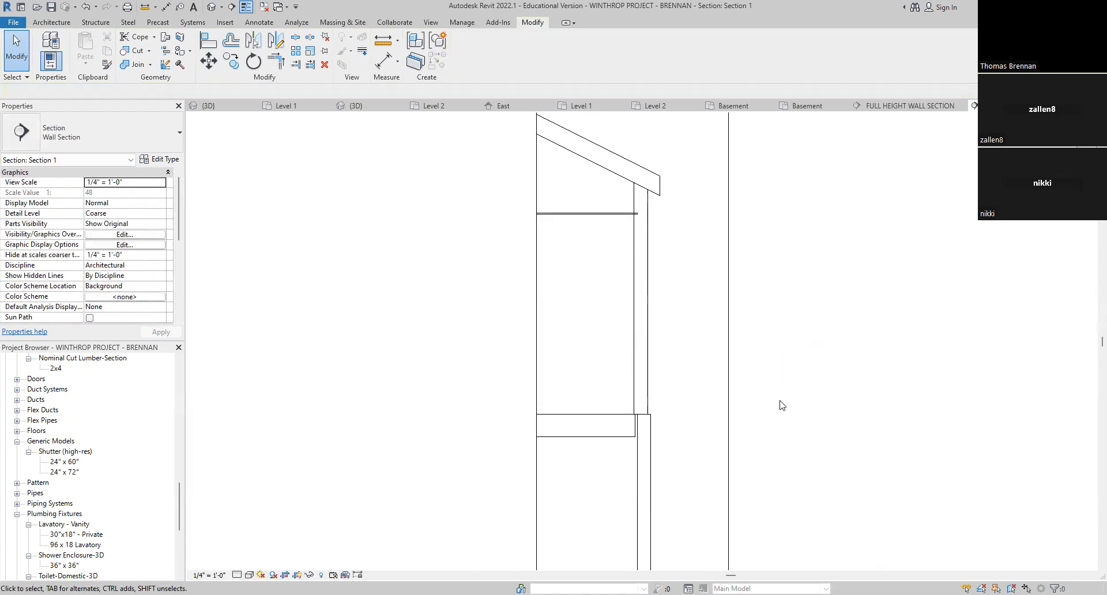
{"action": "scroll", "coordinate": [780, 409], "scroll_direction": "down", "scroll_amount": 2}
{"action": "middle_click_drag", "start_coordinate": [780, 410], "coordinate": [728, 333]}
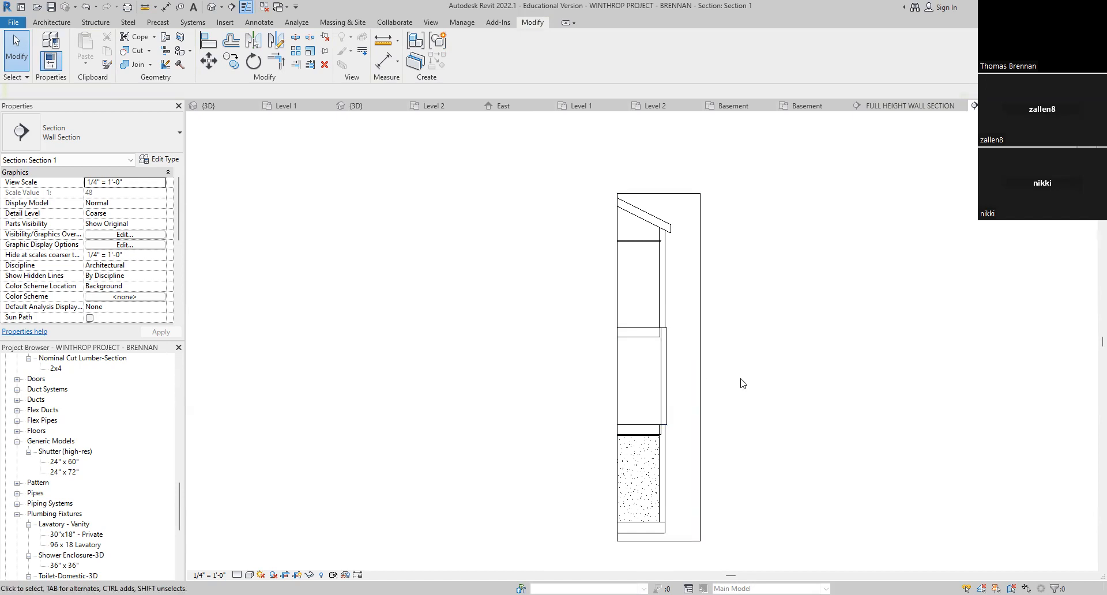
{"action": "scroll", "coordinate": [668, 348], "scroll_direction": "up", "scroll_amount": 2}
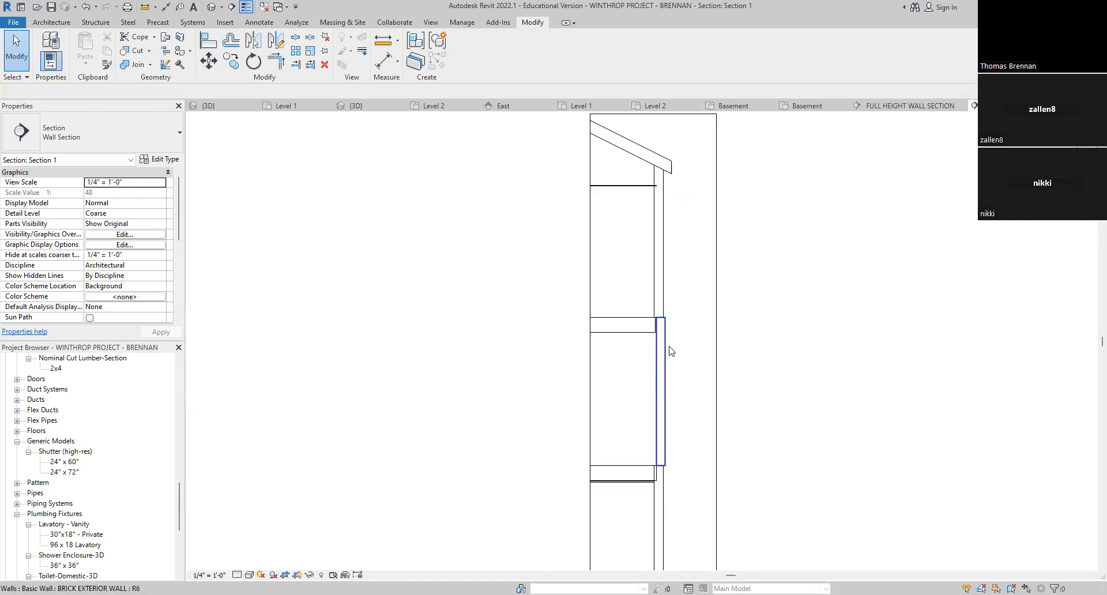
{"action": "scroll", "coordinate": [678, 354], "scroll_direction": "up", "scroll_amount": 1}
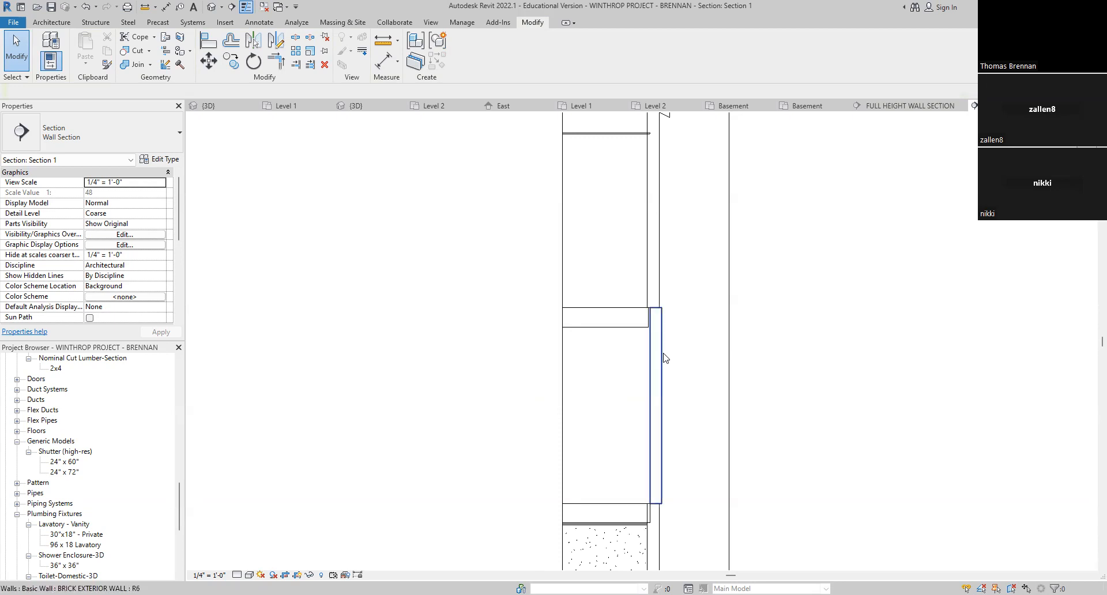
{"action": "left_click", "coordinate": [661, 352]}
{"action": "key", "text": "Left"}
{"action": "left_click", "coordinate": [683, 355]}
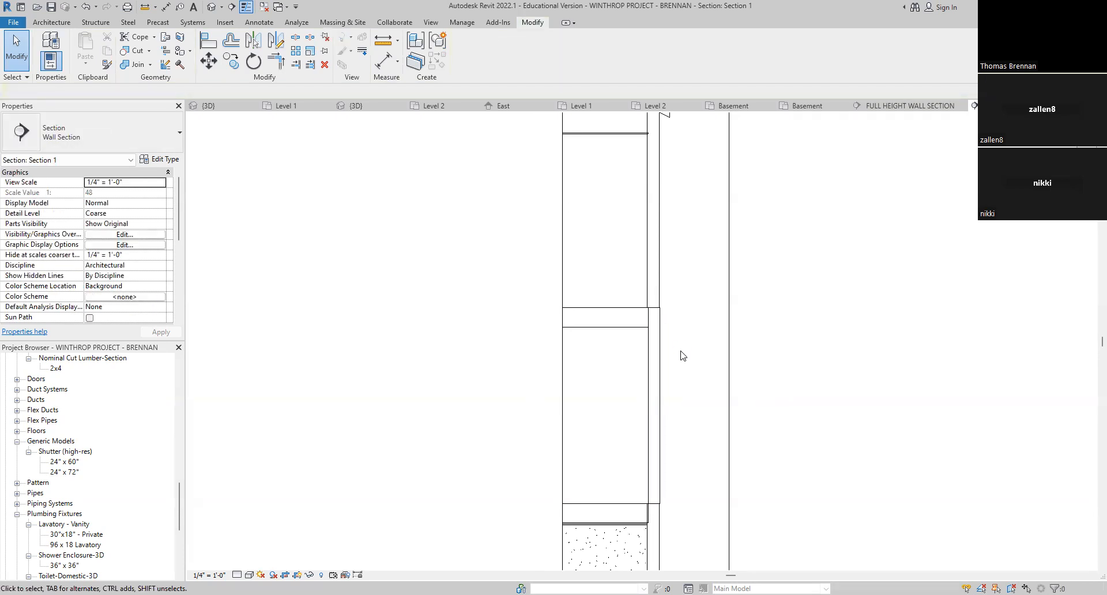
{"action": "scroll", "coordinate": [651, 320], "scroll_direction": "up", "scroll_amount": 5}
{"action": "left_click", "coordinate": [692, 323]}
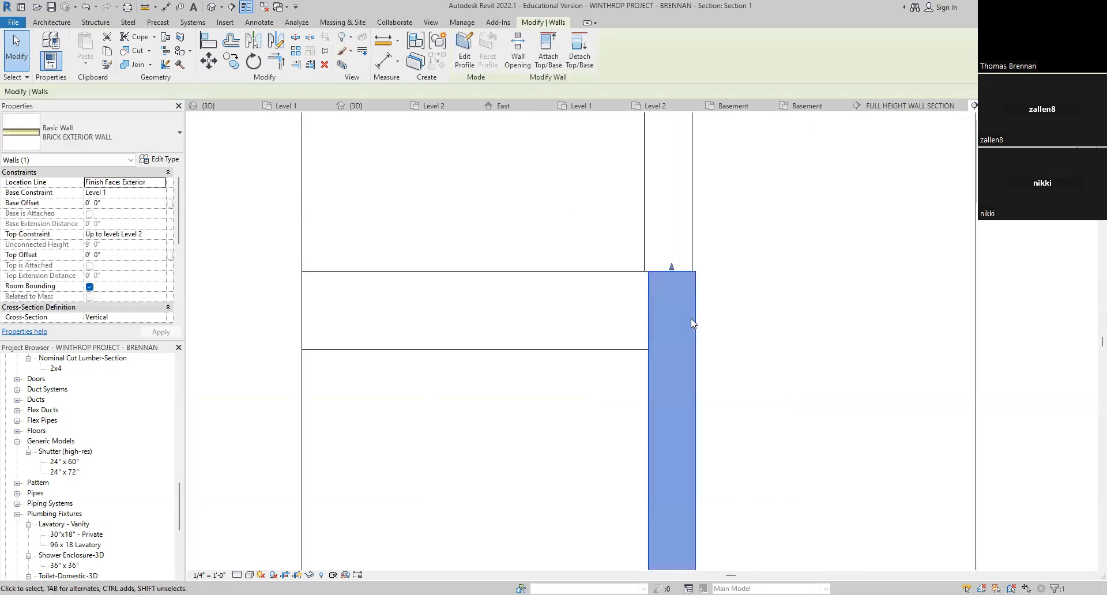
{"action": "key", "text": "Left"}
{"action": "key", "text": "Left"}
{"action": "left_click", "coordinate": [759, 327]}
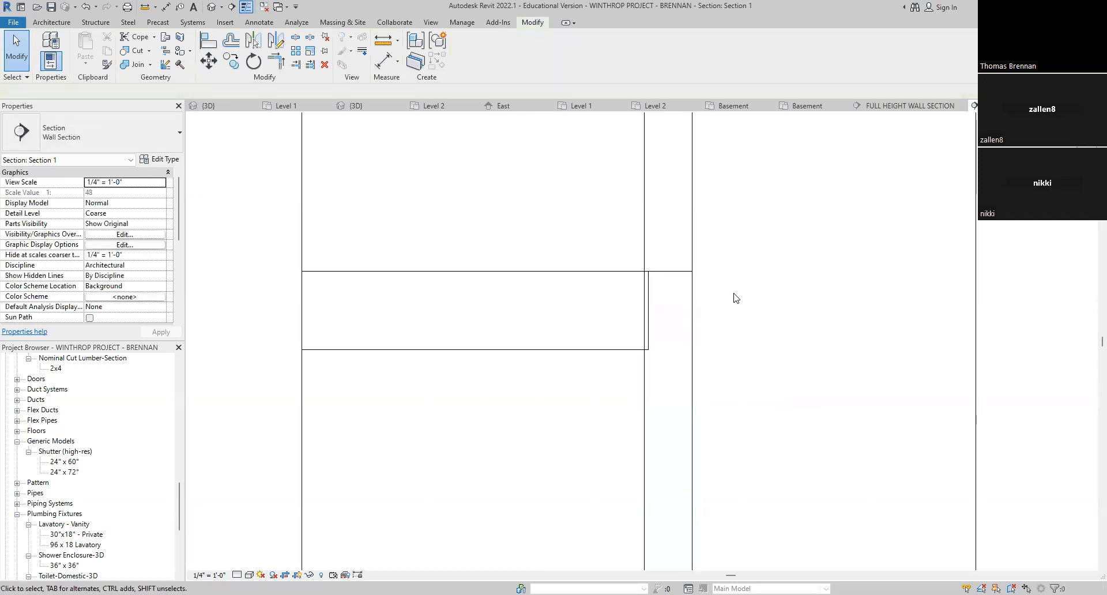
Step: Set the wall section view to Fine detail level and the Realistic visual style
{"action": "scroll", "coordinate": [677, 283], "scroll_direction": "down", "scroll_amount": 2}
{"action": "scroll", "coordinate": [689, 272], "scroll_direction": "down", "scroll_amount": 2}
{"action": "scroll", "coordinate": [696, 293], "scroll_direction": "down", "scroll_amount": 3}
{"action": "middle_click_drag", "start_coordinate": [726, 323], "coordinate": [645, 379]}
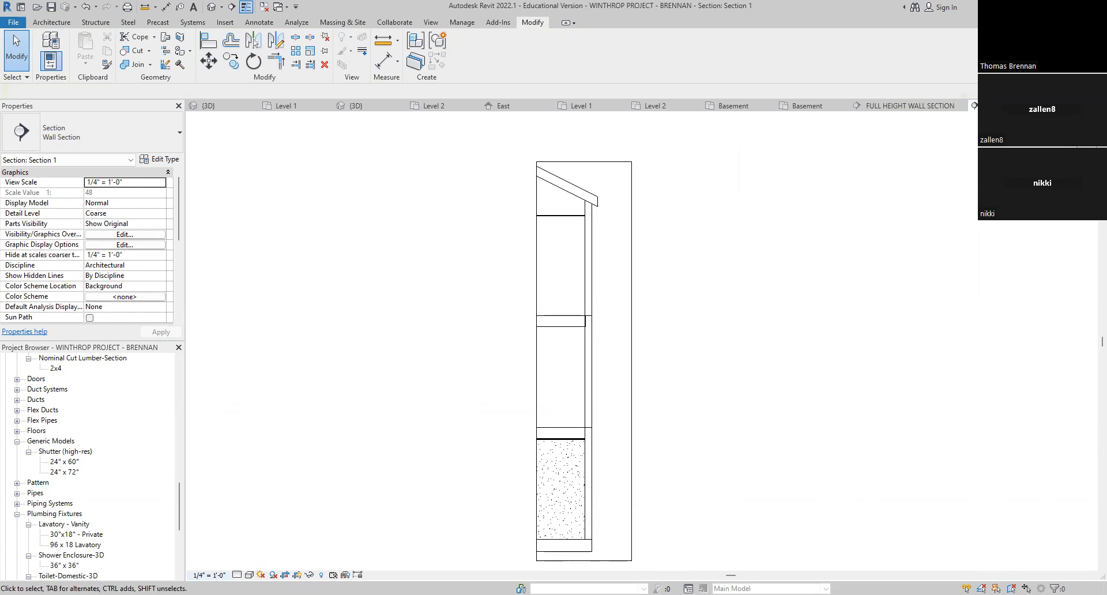
{"action": "left_click", "coordinate": [237, 575]}
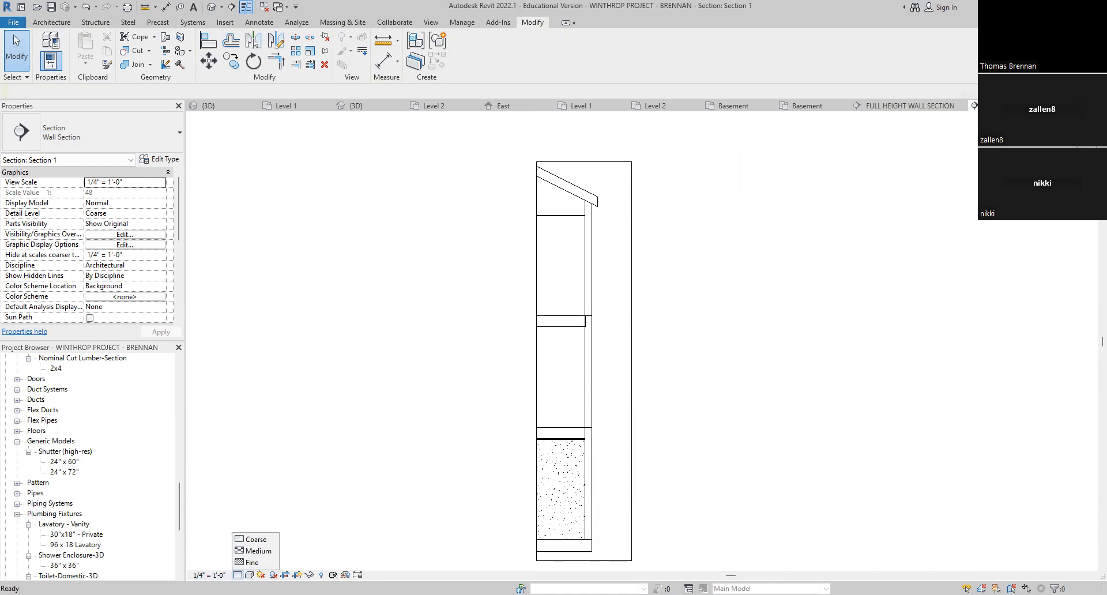
{"action": "left_click", "coordinate": [254, 561]}
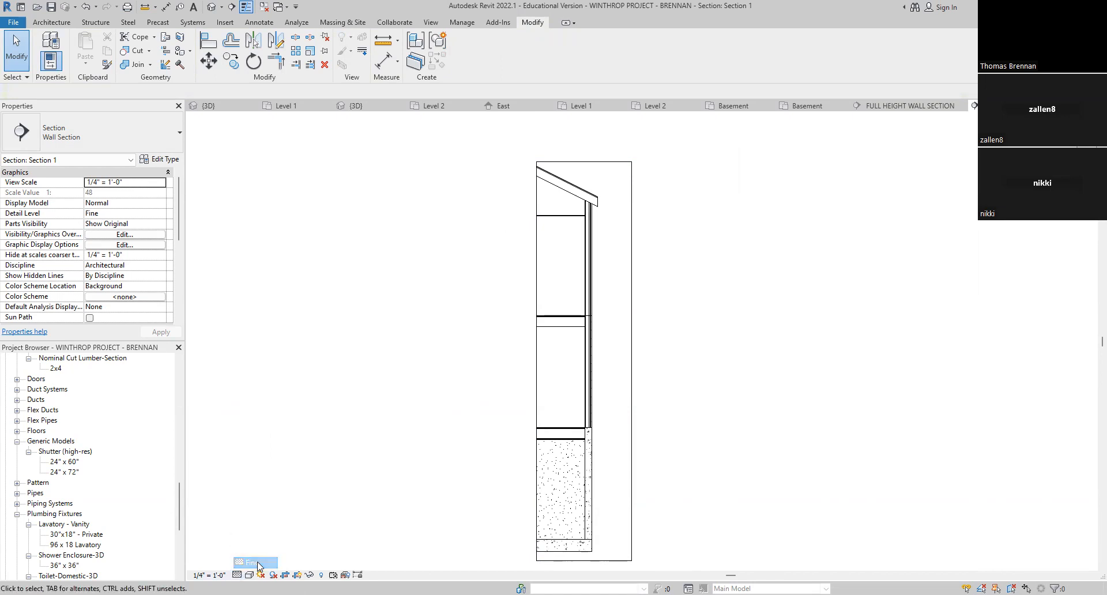
{"action": "left_click", "coordinate": [249, 575]}
{"action": "left_click", "coordinate": [285, 563]}
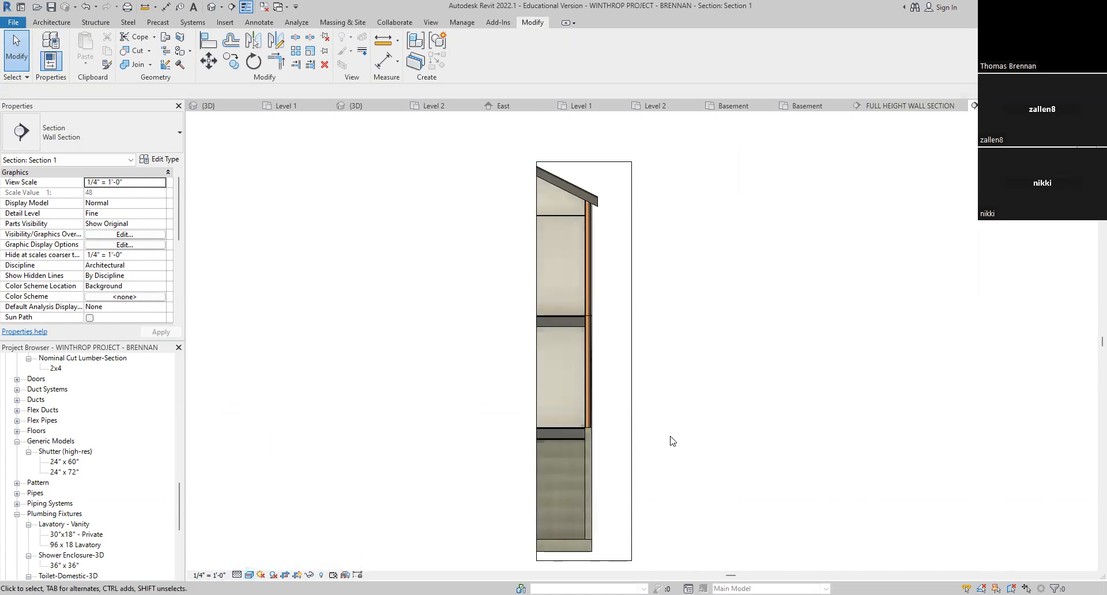
Step: Rename the Section 1 wall section view as FULL HEIGHT WALL SECTION
{"action": "scroll", "coordinate": [673, 439], "scroll_direction": "up", "scroll_amount": 2}
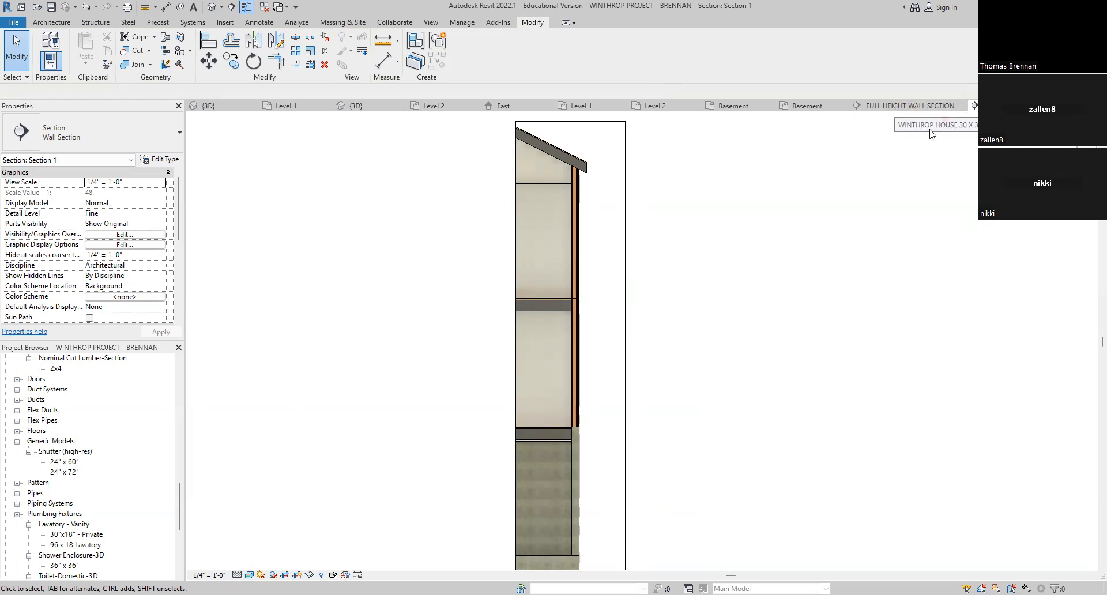
{"action": "left_click_drag", "start_coordinate": [179, 505], "coordinate": [180, 403]}
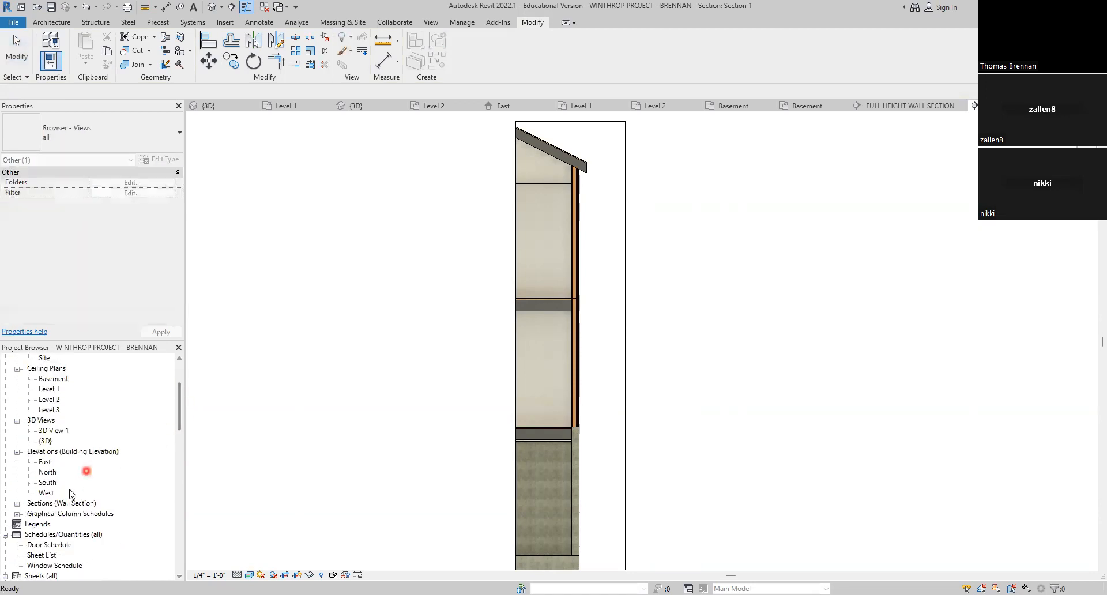
{"action": "left_click", "coordinate": [17, 504]}
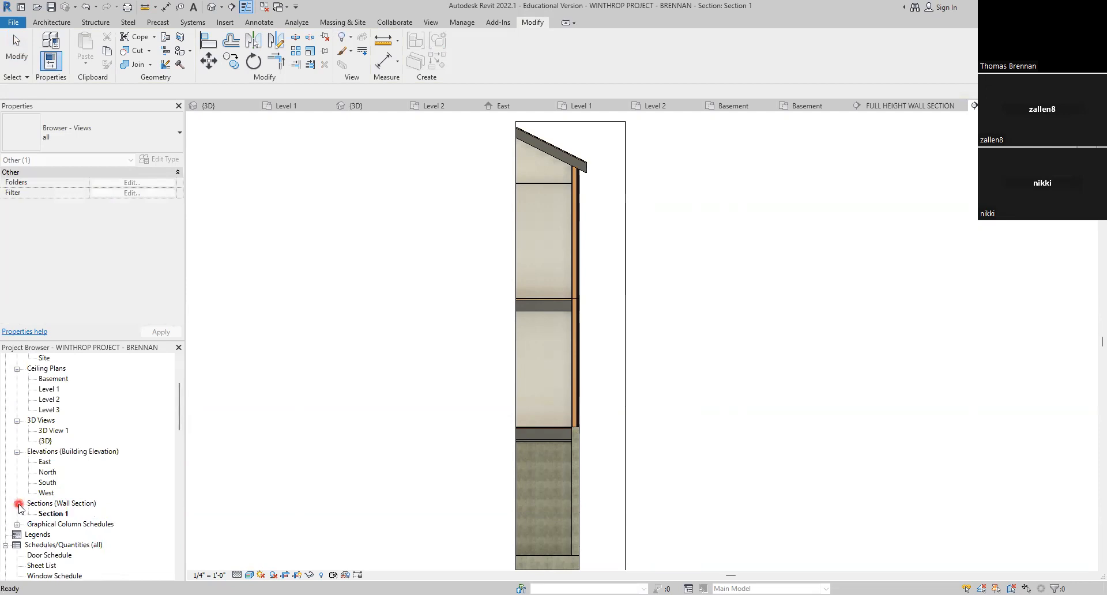
{"action": "left_click", "coordinate": [64, 515]}
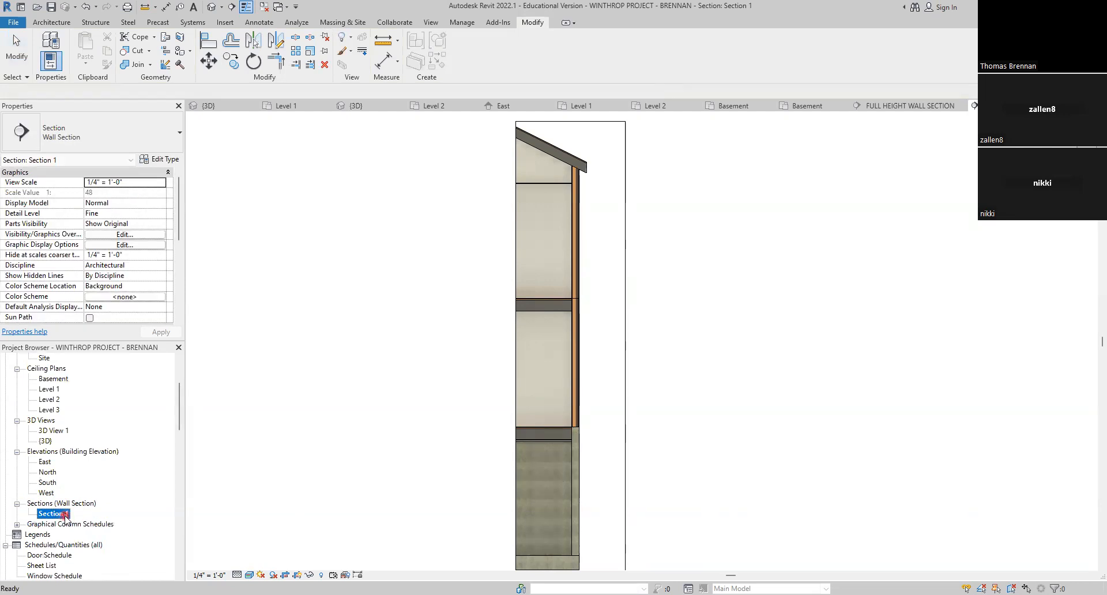
{"action": "left_click", "coordinate": [65, 515]}
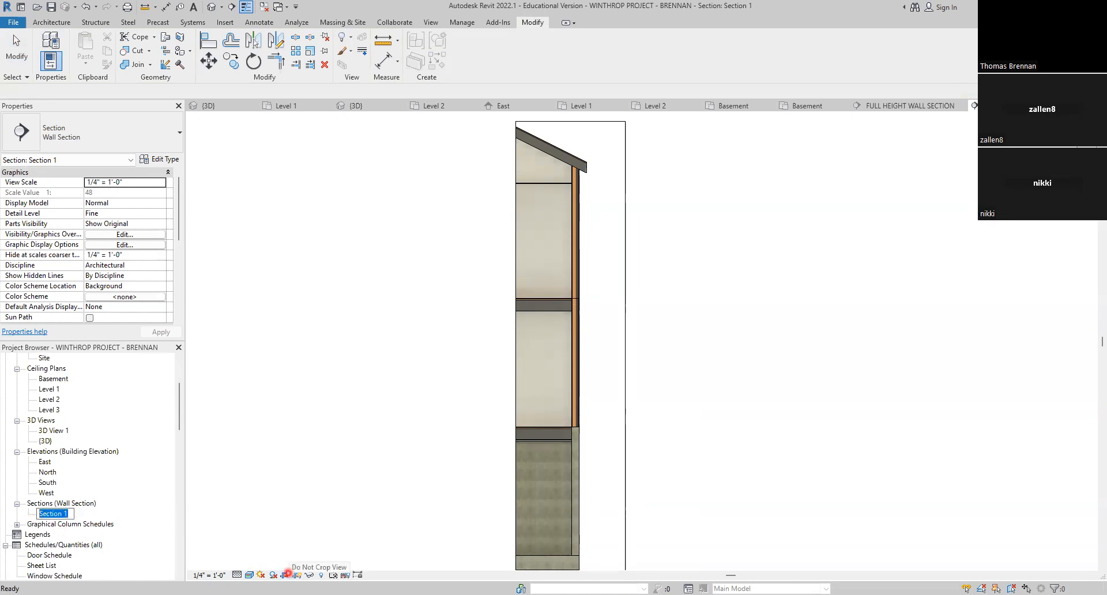
{"action": "type", "text": "FULL"}
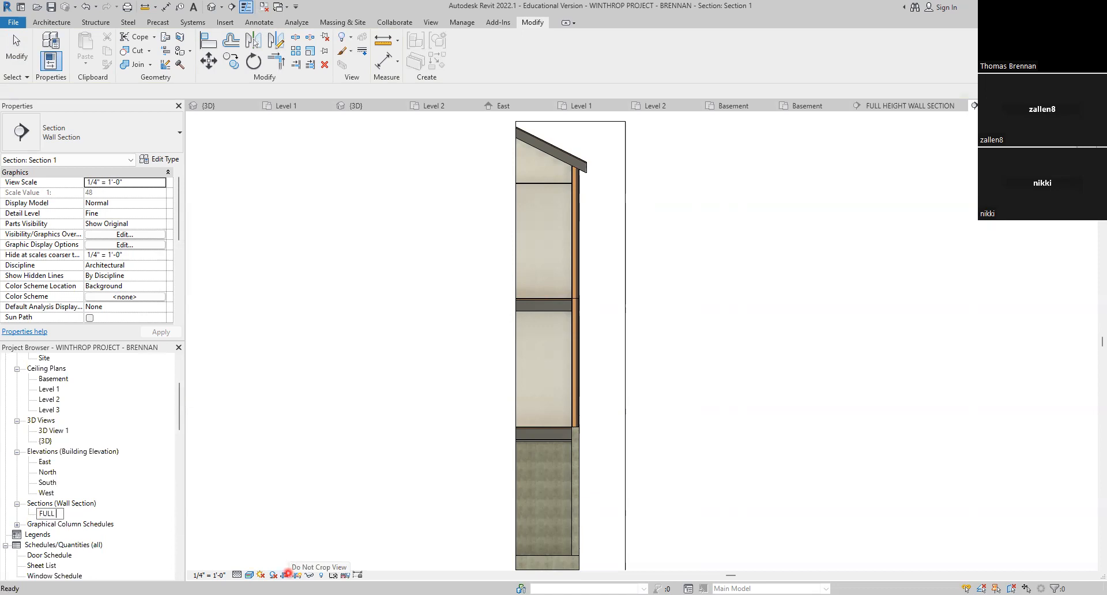
{"action": "type", "text": " HEIGHT WALL SECTION"}
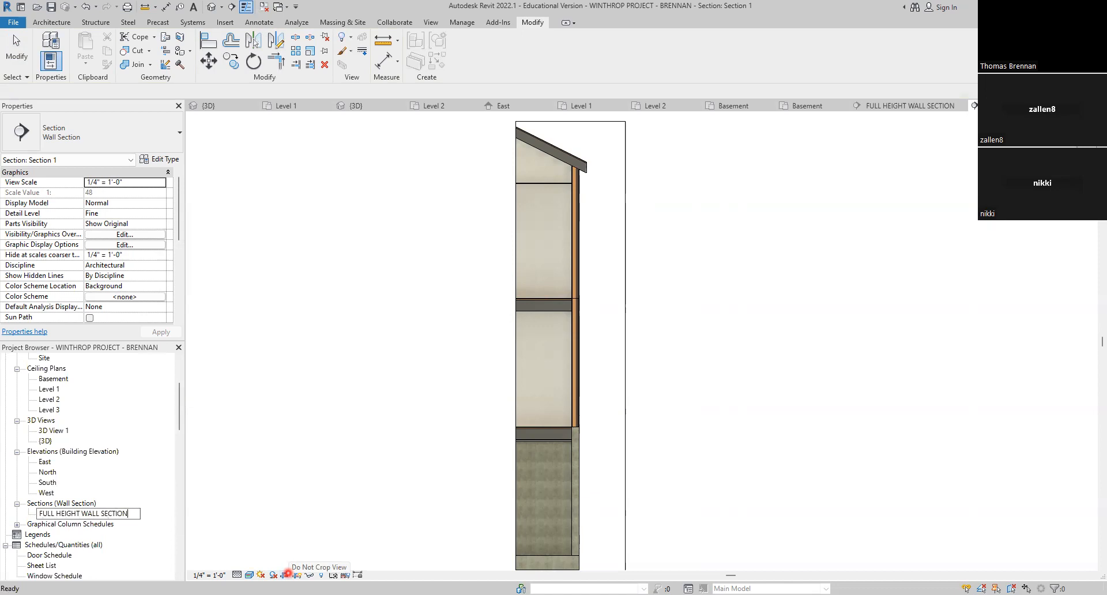
{"action": "key", "text": "Return"}
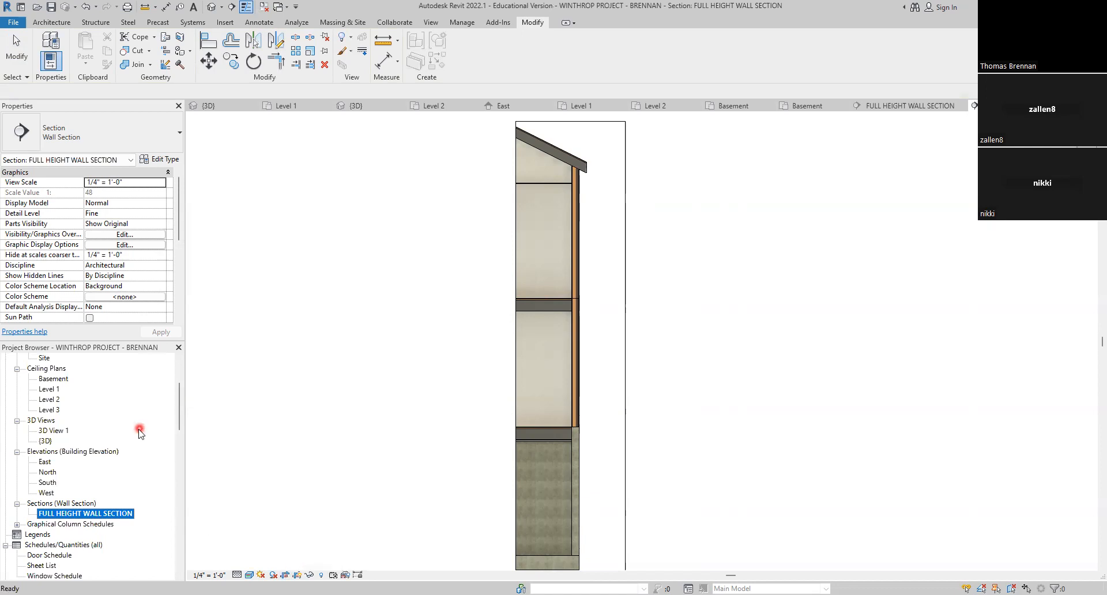
{"action": "left_click", "coordinate": [221, 452]}
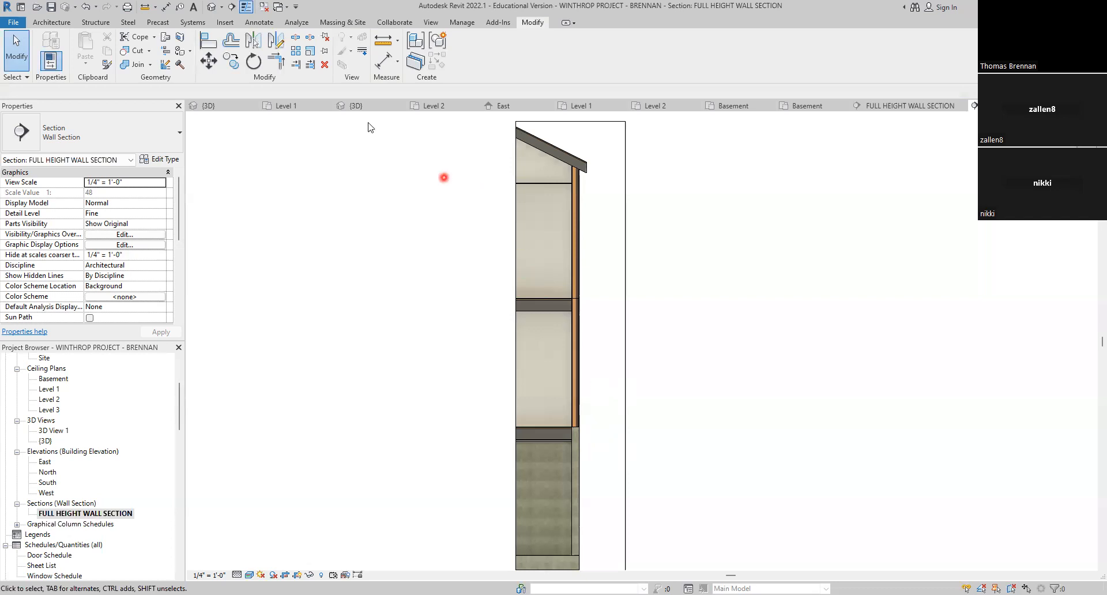
Step: Open the default 3D view of the house
{"action": "left_click", "coordinate": [211, 11]}
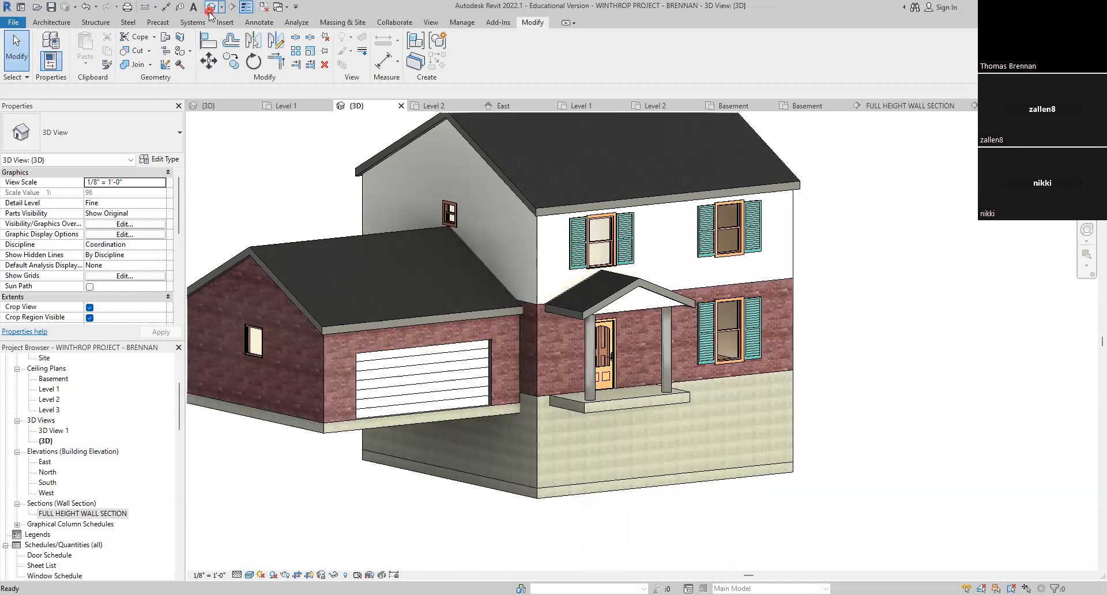
Step: Orbit the house model in 3D and reopen the FULL HEIGHT WALL SECTION view near the upper ceiling
{"action": "middle_click_drag", "start_coordinate": [823, 504], "coordinate": [859, 512], "text": "shift"}
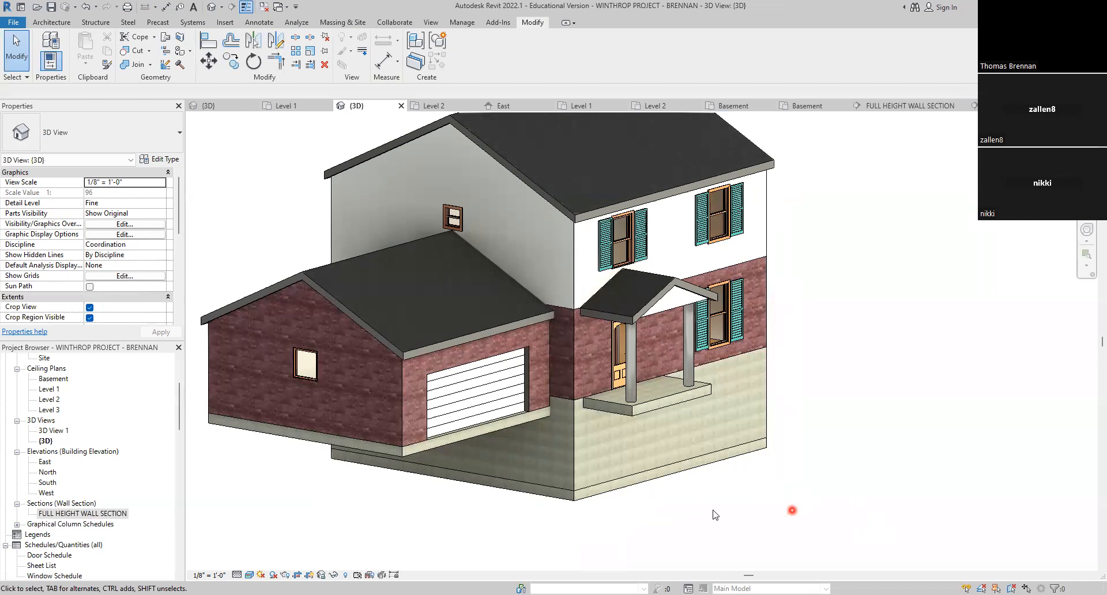
{"action": "left_click", "coordinate": [92, 514]}
{"action": "double_click", "coordinate": [92, 513]}
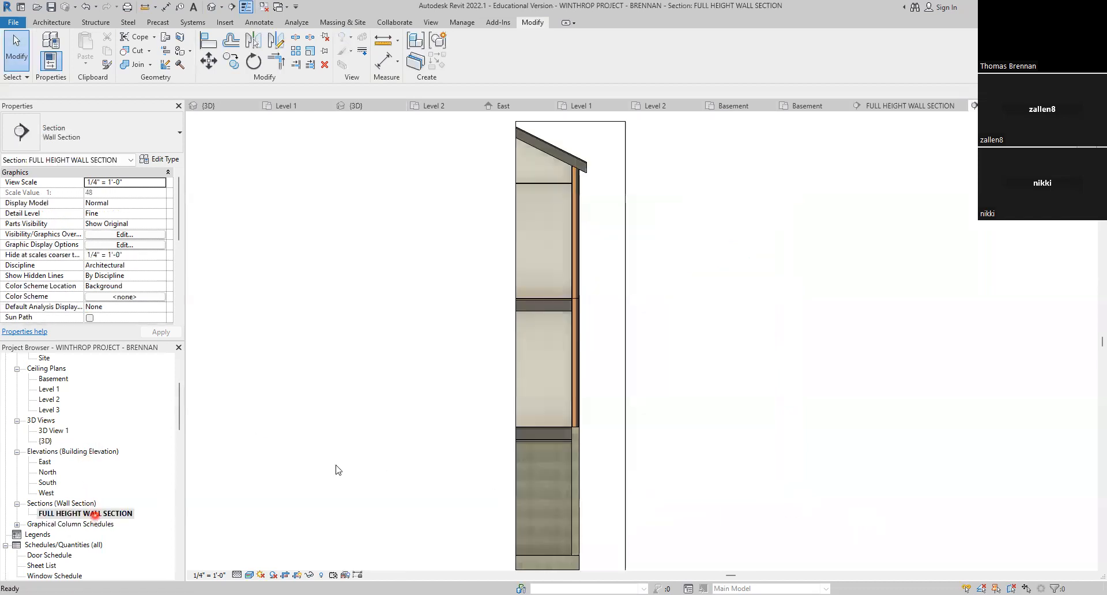
{"action": "scroll", "coordinate": [583, 194], "scroll_direction": "up", "scroll_amount": 3}
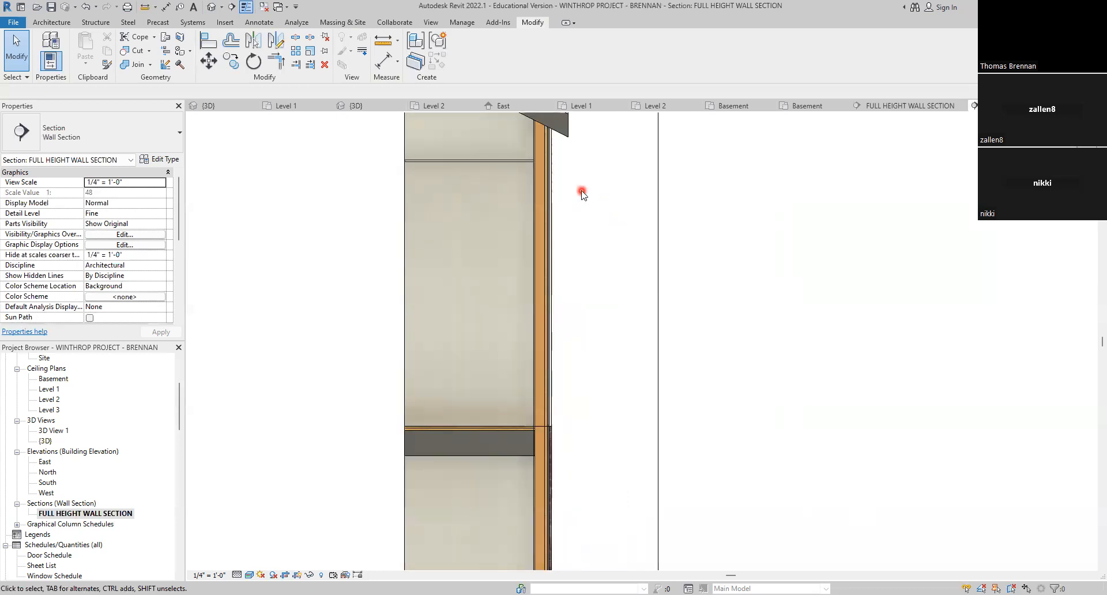
{"action": "scroll", "coordinate": [542, 165], "scroll_direction": "up", "scroll_amount": 2}
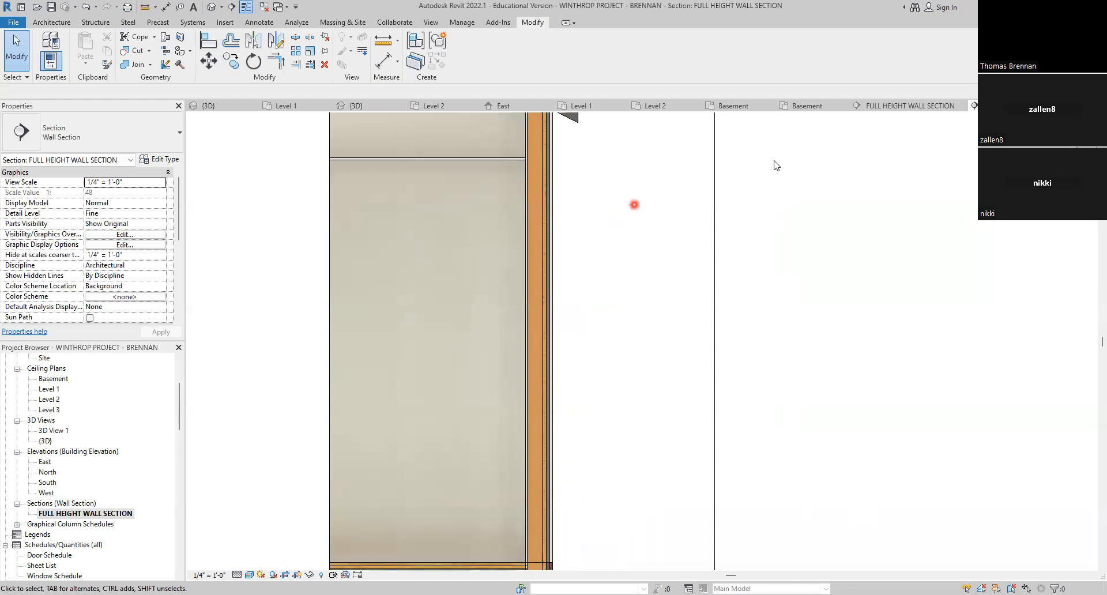
Step: Place two stacked flat 2x4 Nominal Cut Lumber-Section details just below the upper ceiling as a double top plate, following the reference section
{"action": "left_click", "coordinate": [911, 106]}
{"action": "scroll", "coordinate": [550, 352], "scroll_direction": "up", "scroll_amount": 4}
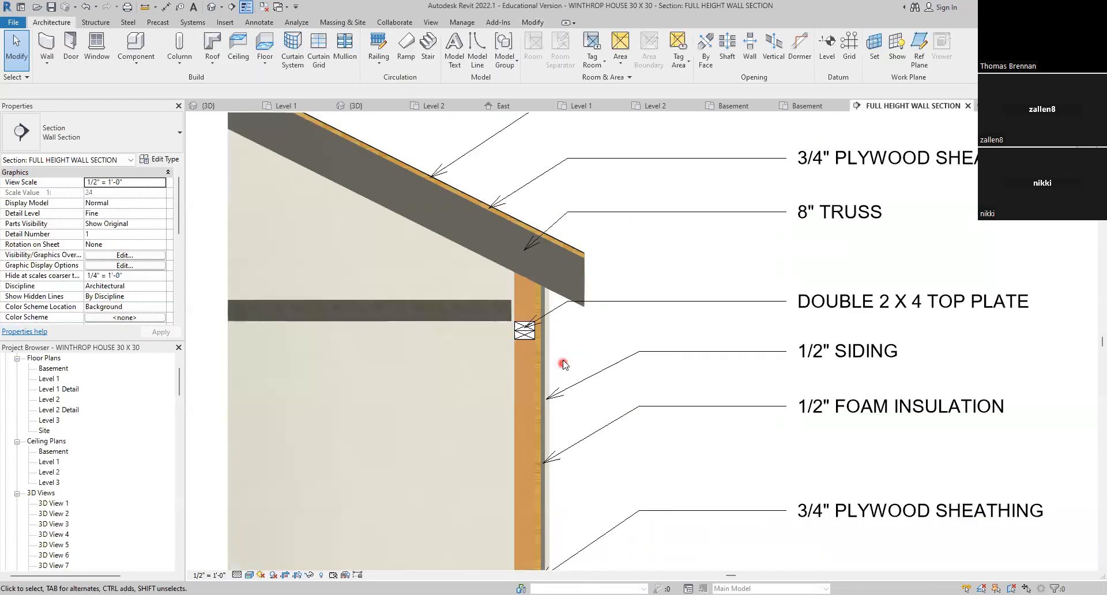
{"action": "scroll", "coordinate": [547, 350], "scroll_direction": "up", "scroll_amount": 2}
{"action": "scroll", "coordinate": [556, 348], "scroll_direction": "up", "scroll_amount": 1}
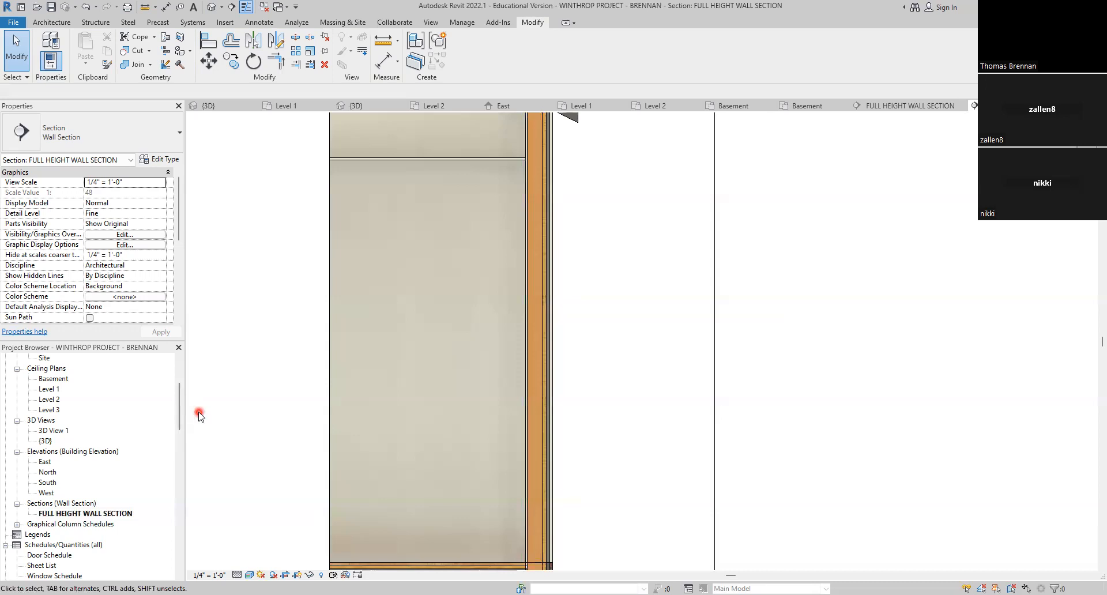
{"action": "left_click_drag", "start_coordinate": [181, 410], "coordinate": [185, 489]}
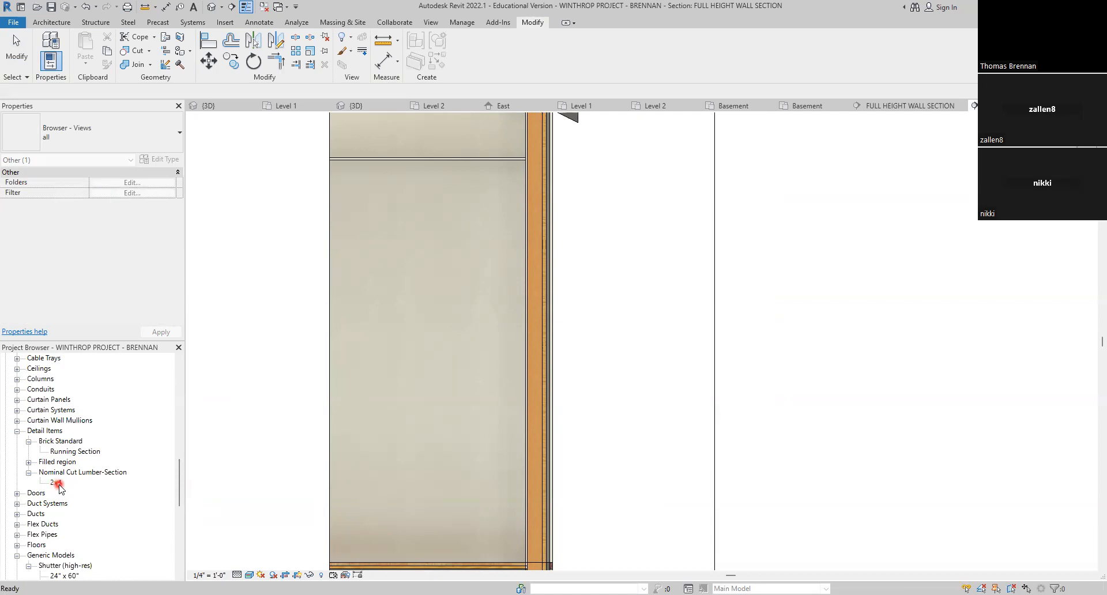
{"action": "left_click", "coordinate": [56, 482]}
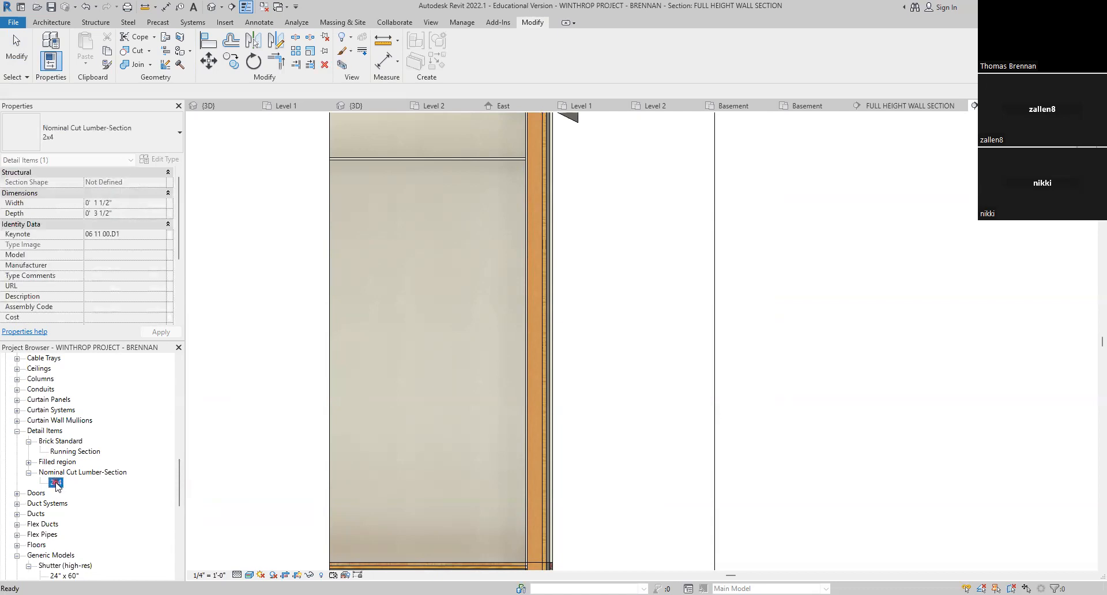
{"action": "left_click_drag", "start_coordinate": [56, 482], "coordinate": [531, 173]}
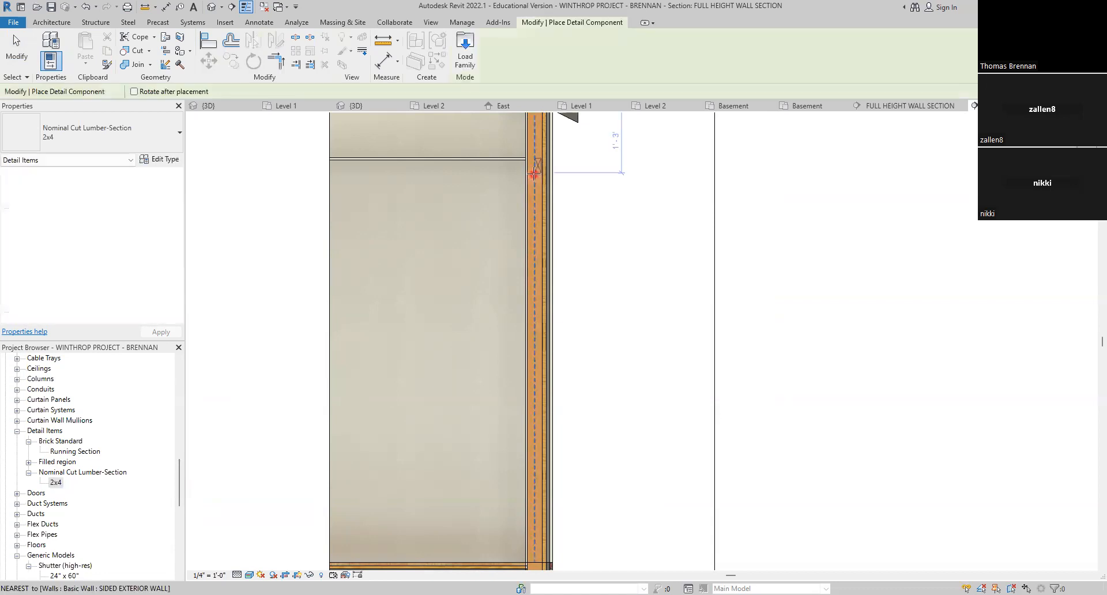
{"action": "scroll", "coordinate": [531, 173], "scroll_direction": "up", "scroll_amount": 3}
{"action": "middle_click_drag", "start_coordinate": [531, 172], "coordinate": [415, 373]}
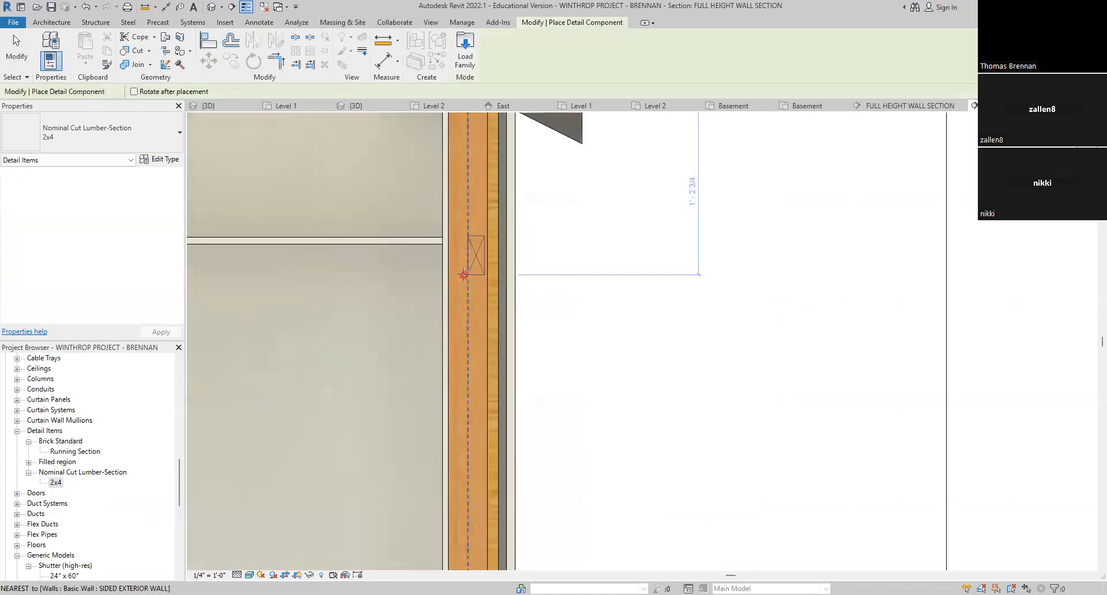
{"action": "key", "text": "space"}
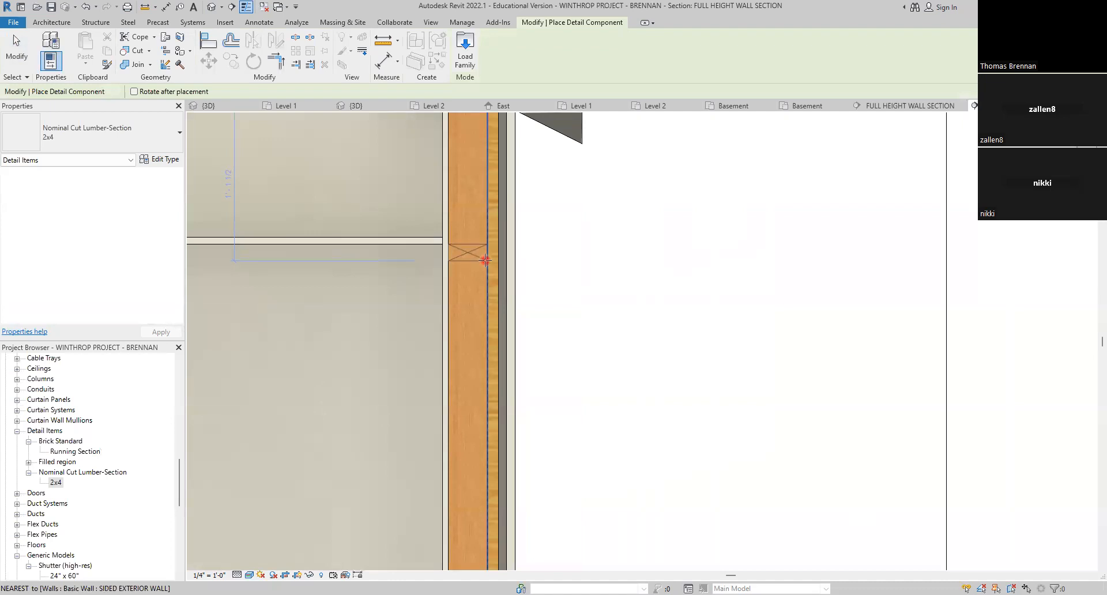
{"action": "left_click", "coordinate": [485, 260]}
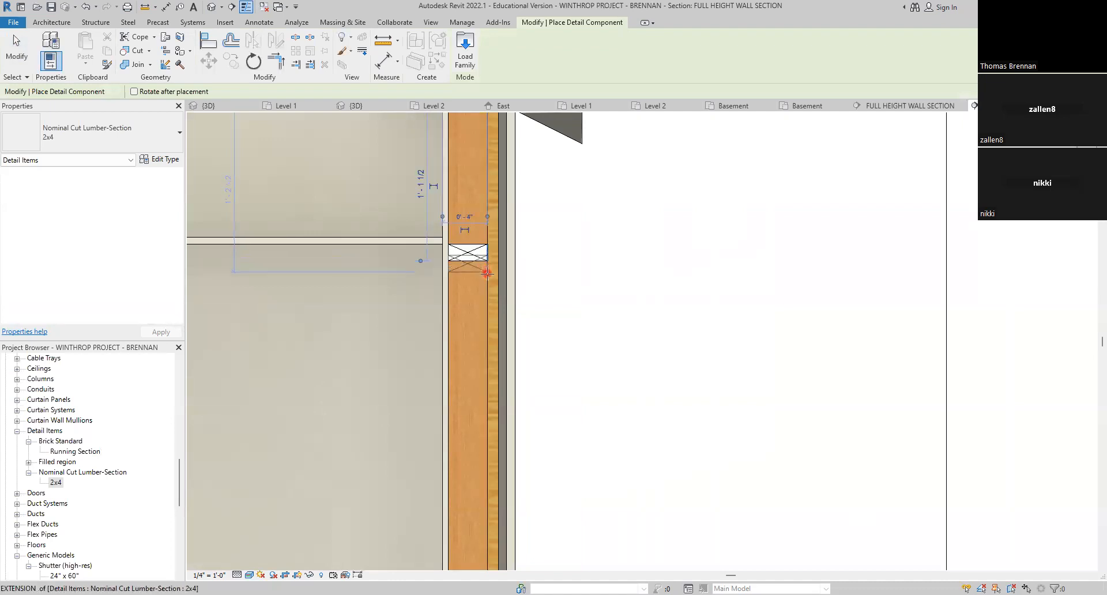
{"action": "left_click", "coordinate": [487, 277]}
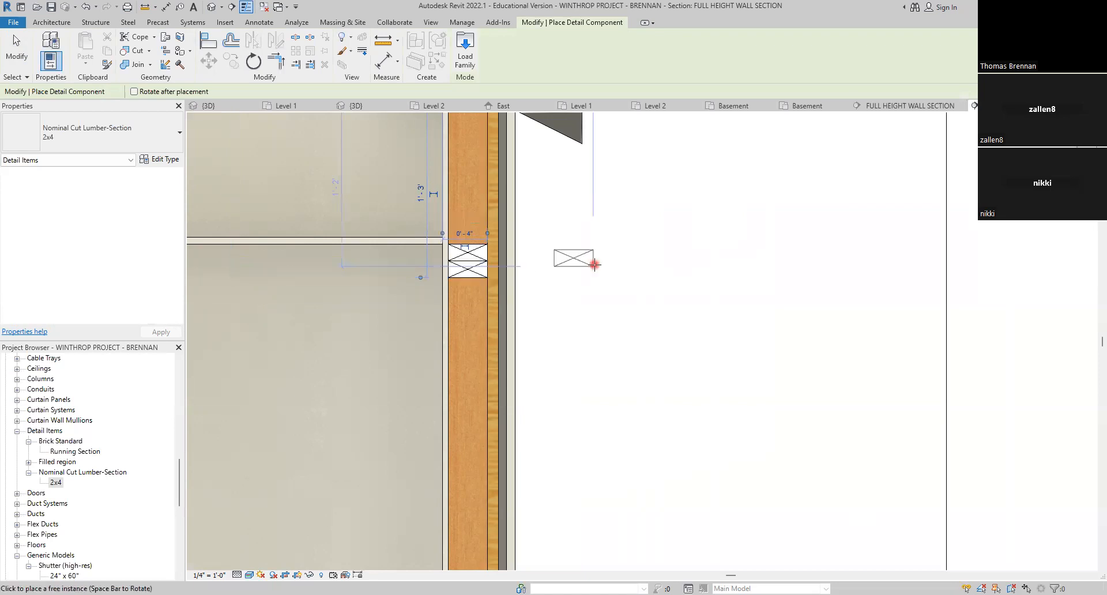
{"action": "key", "text": "Escape"}
Step: Examine how the reference wall section arranges its 2x4 plates above and below the Level 2 floor
{"action": "scroll", "coordinate": [613, 272], "scroll_direction": "down", "scroll_amount": 3}
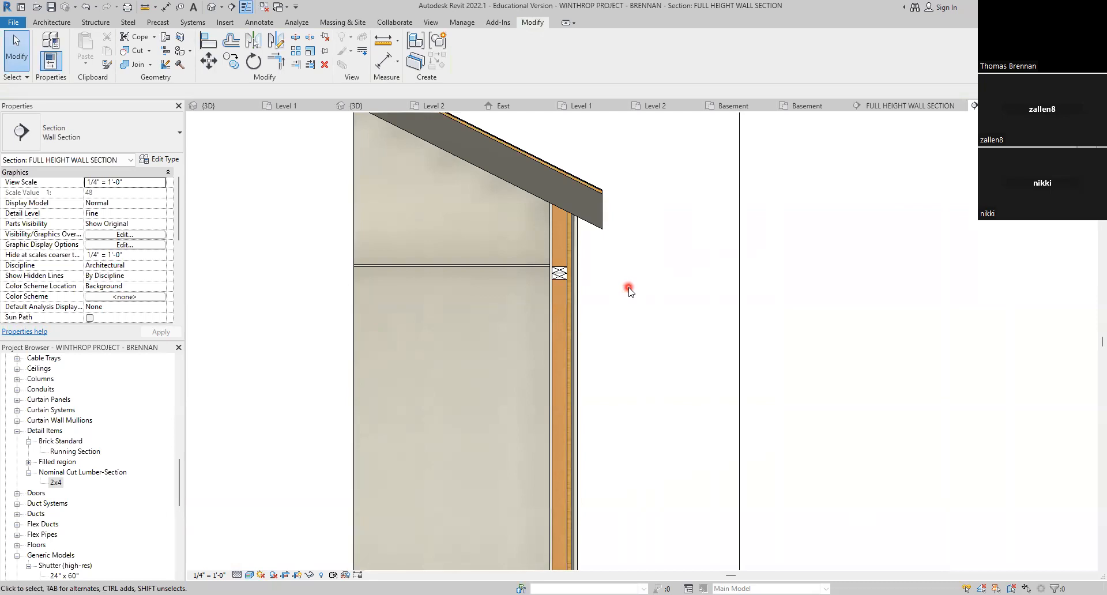
{"action": "scroll", "coordinate": [628, 291], "scroll_direction": "down", "scroll_amount": 2}
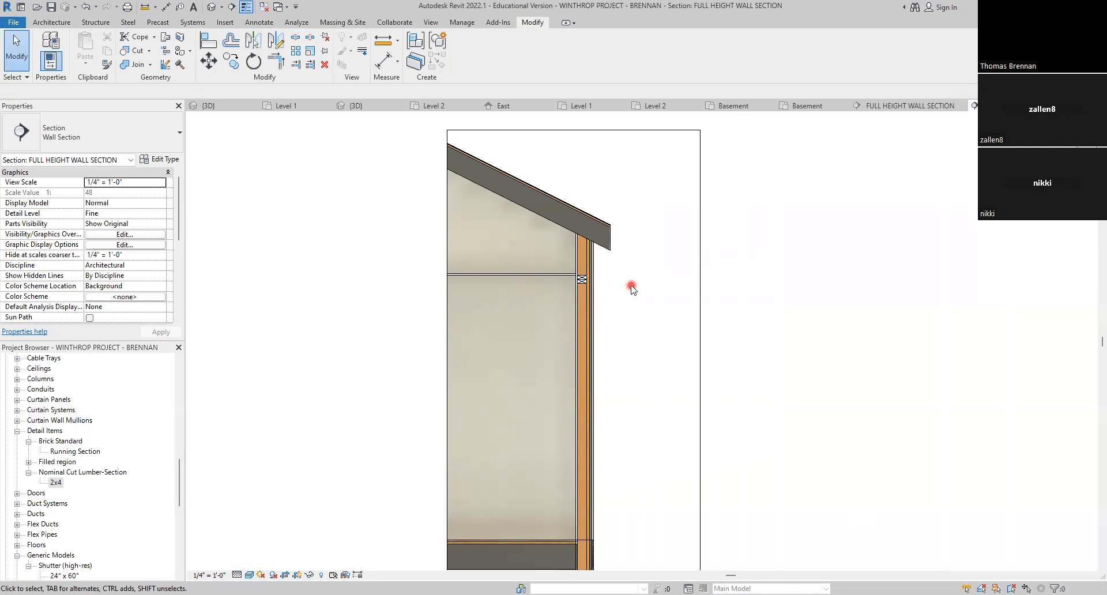
{"action": "scroll", "coordinate": [606, 390], "scroll_direction": "down", "scroll_amount": 5}
{"action": "middle_click_drag", "start_coordinate": [628, 444], "coordinate": [618, 417]}
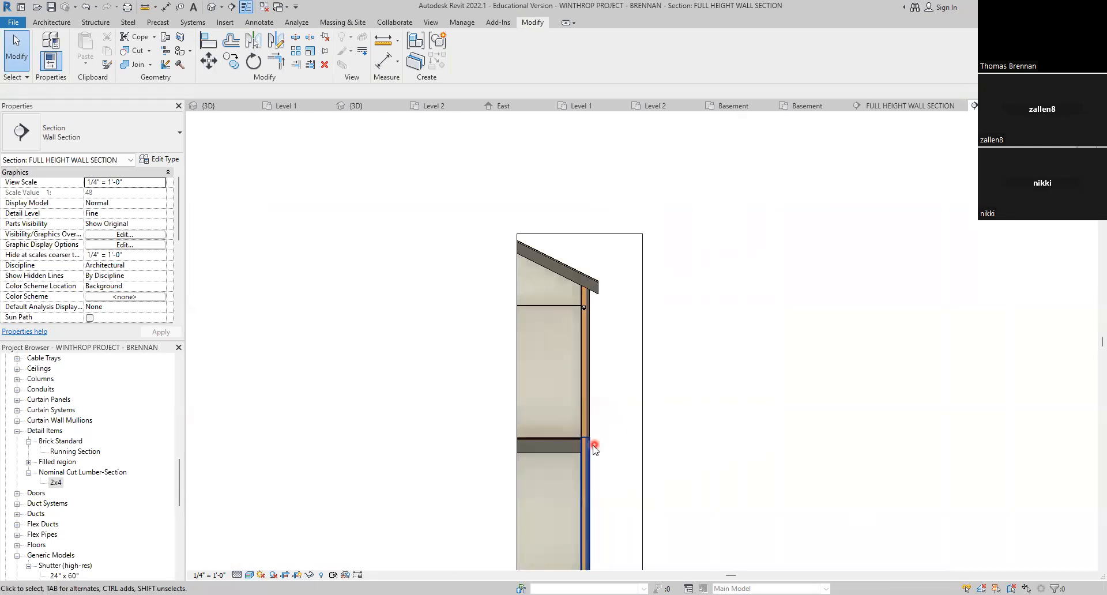
{"action": "scroll", "coordinate": [595, 449], "scroll_direction": "up", "scroll_amount": 4}
{"action": "scroll", "coordinate": [594, 449], "scroll_direction": "up", "scroll_amount": 1}
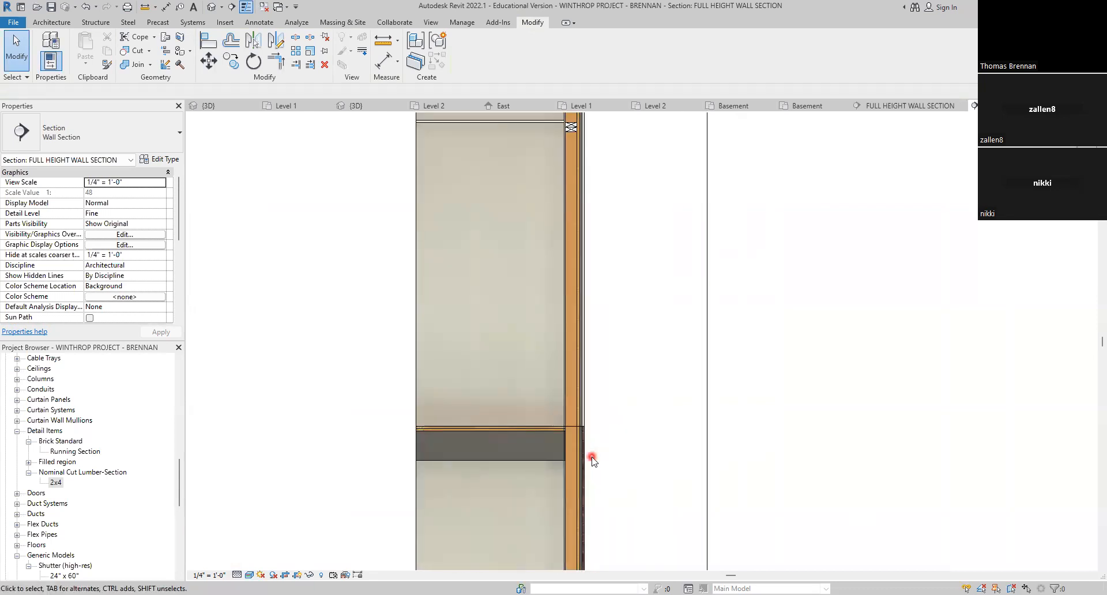
{"action": "scroll", "coordinate": [588, 452], "scroll_direction": "up", "scroll_amount": 1}
{"action": "scroll", "coordinate": [585, 448], "scroll_direction": "up", "scroll_amount": 1}
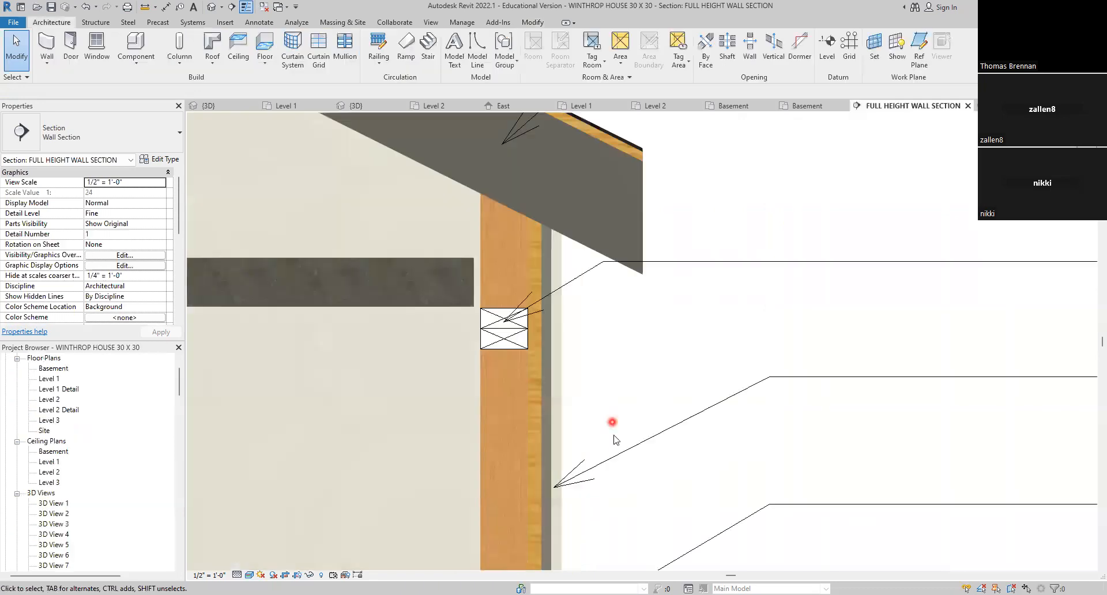
{"action": "scroll", "coordinate": [617, 450], "scroll_direction": "up", "scroll_amount": 2}
{"action": "middle_click_drag", "start_coordinate": [619, 460], "coordinate": [663, 58]}
{"action": "middle_click_drag", "start_coordinate": [649, 479], "coordinate": [653, 101]}
{"action": "scroll", "coordinate": [618, 389], "scroll_direction": "up", "scroll_amount": 2}
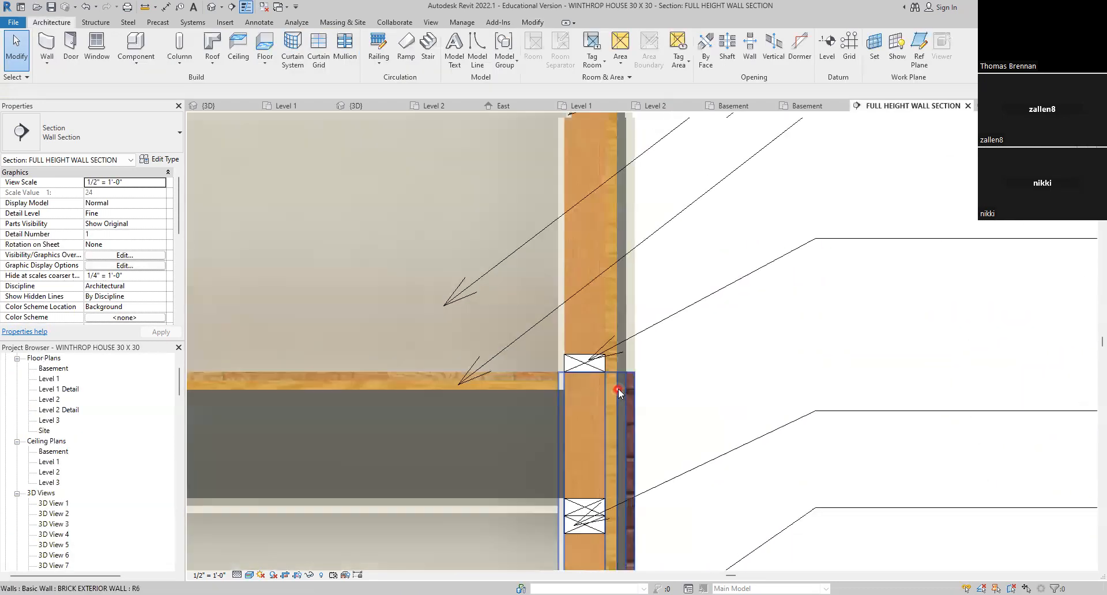
{"action": "scroll", "coordinate": [618, 392], "scroll_direction": "up", "scroll_amount": 4}
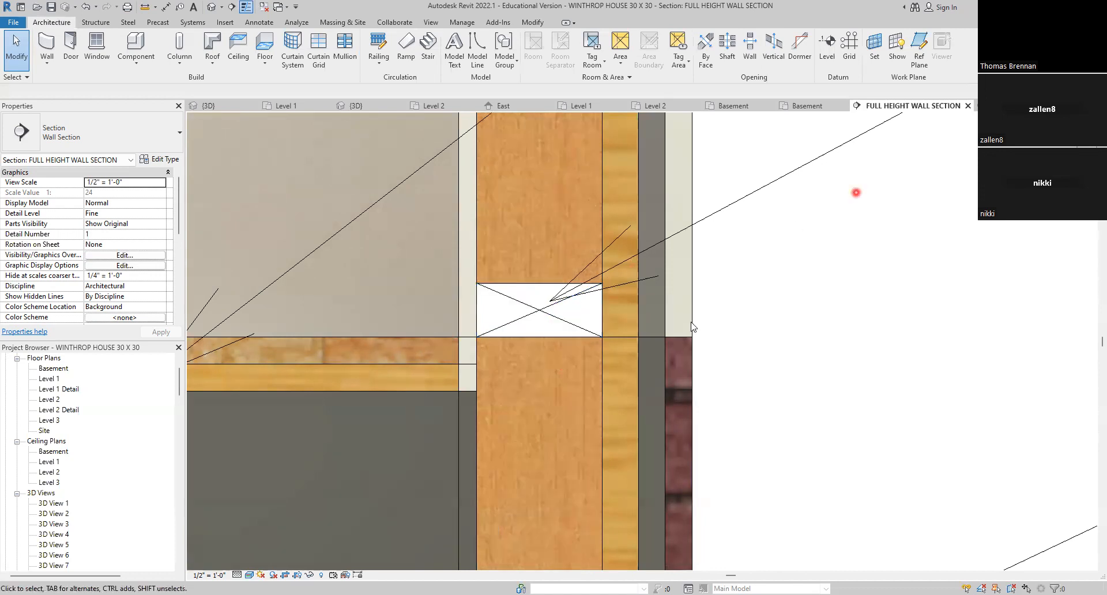
Step: Place one flat 2x4 lumber detail in the project's upper wall as a bottom plate, seated at the top of the Level 2 floor
{"action": "key", "text": "ctrl+Tab"}
{"action": "scroll", "coordinate": [575, 409], "scroll_direction": "up", "scroll_amount": 2}
{"action": "scroll", "coordinate": [533, 387], "scroll_direction": "up", "scroll_amount": 2}
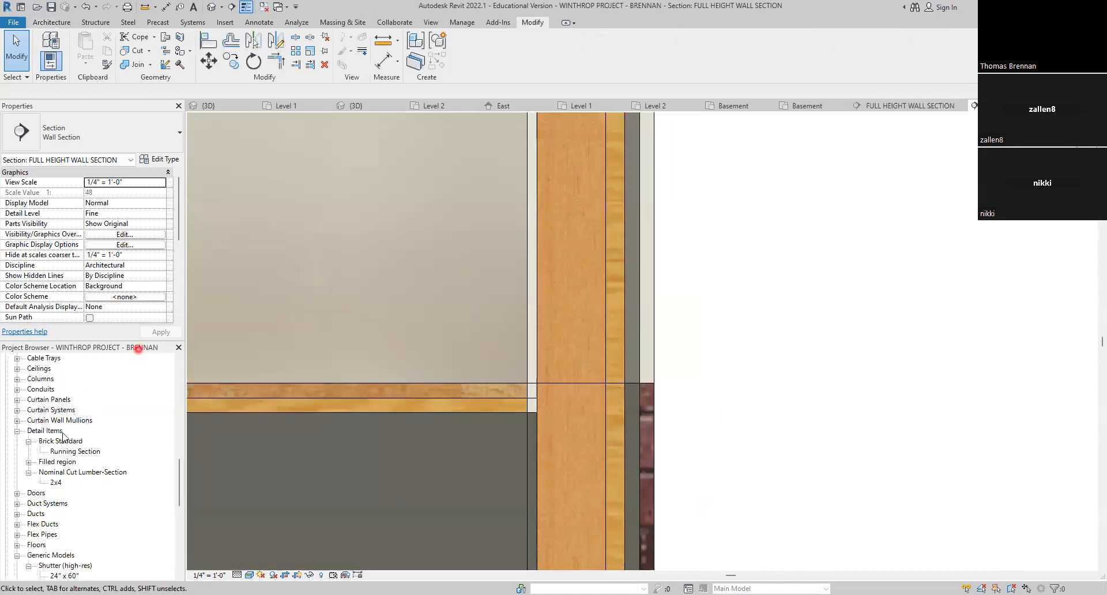
{"action": "left_click", "coordinate": [54, 483]}
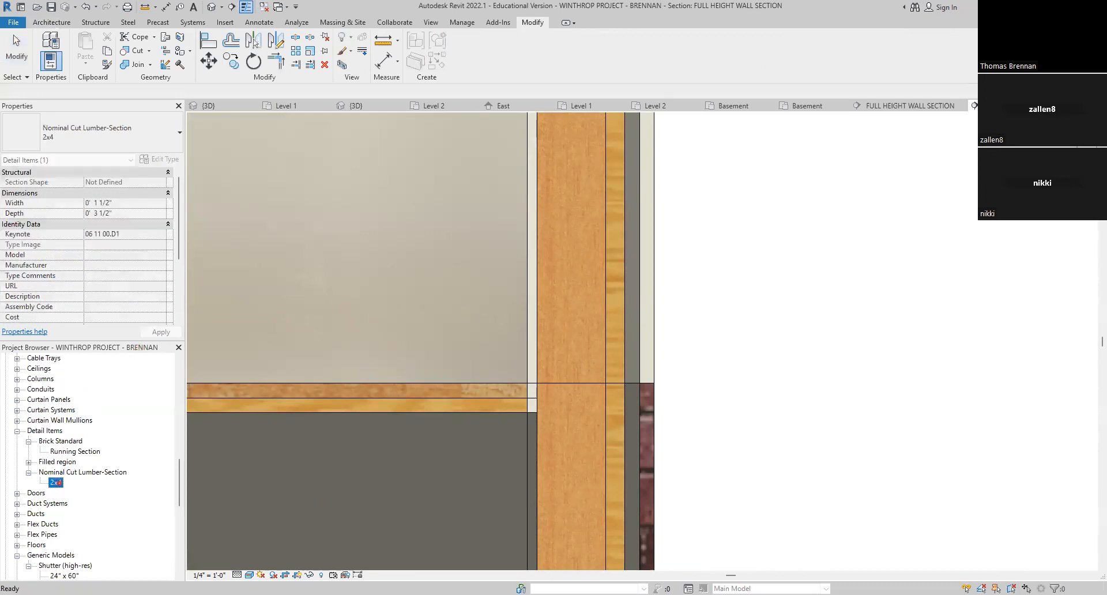
{"action": "left_click_drag", "start_coordinate": [56, 482], "coordinate": [575, 357]}
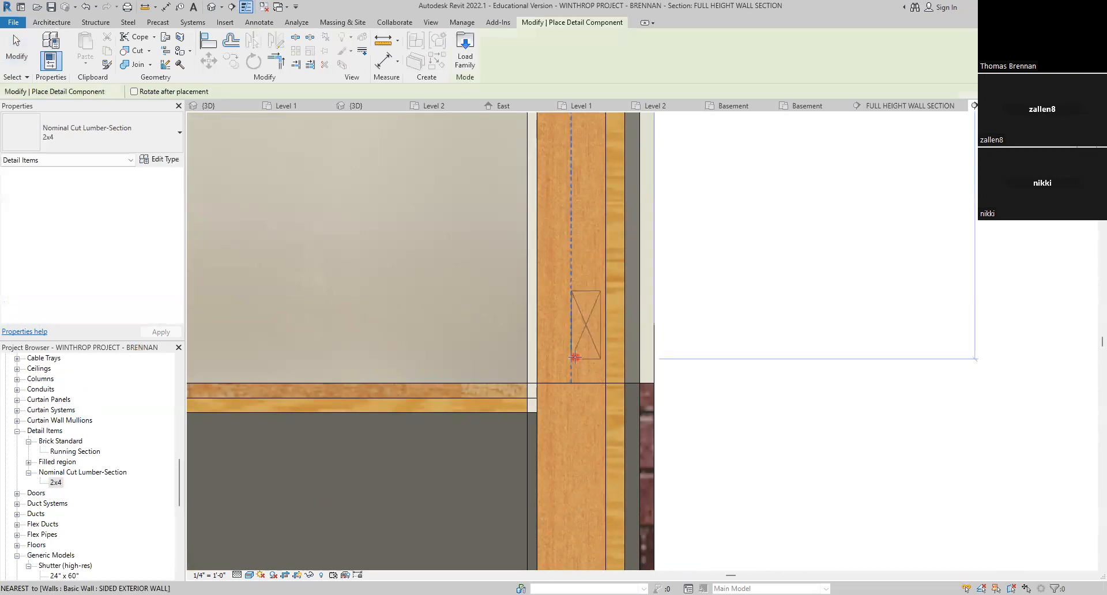
{"action": "left_click", "coordinate": [602, 378]}
{"action": "scroll", "coordinate": [759, 395], "scroll_direction": "down", "scroll_amount": 2}
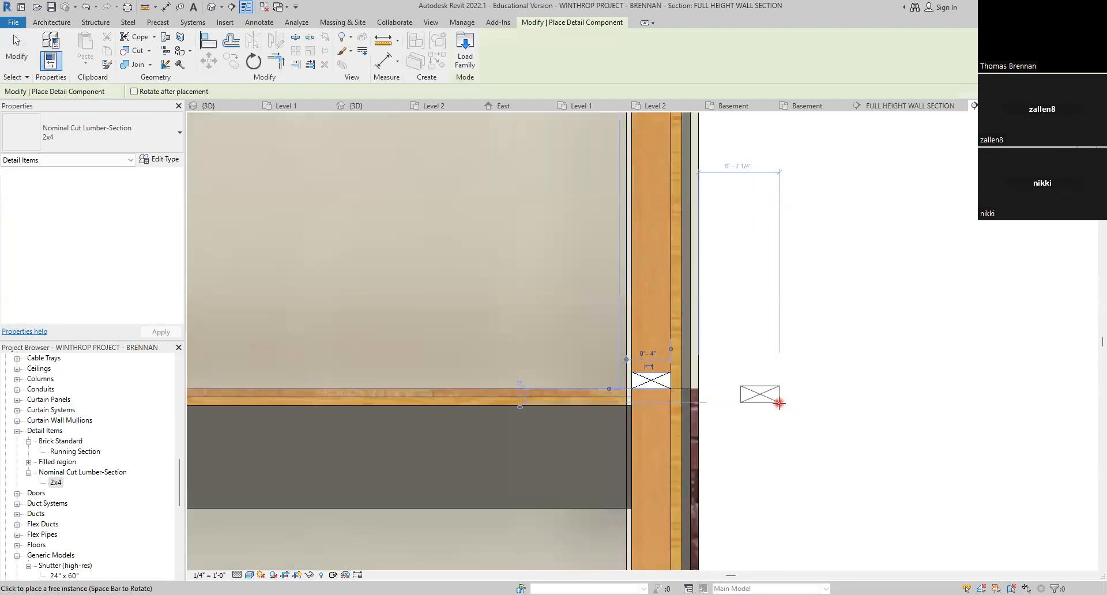
{"action": "key", "text": "Escape"}
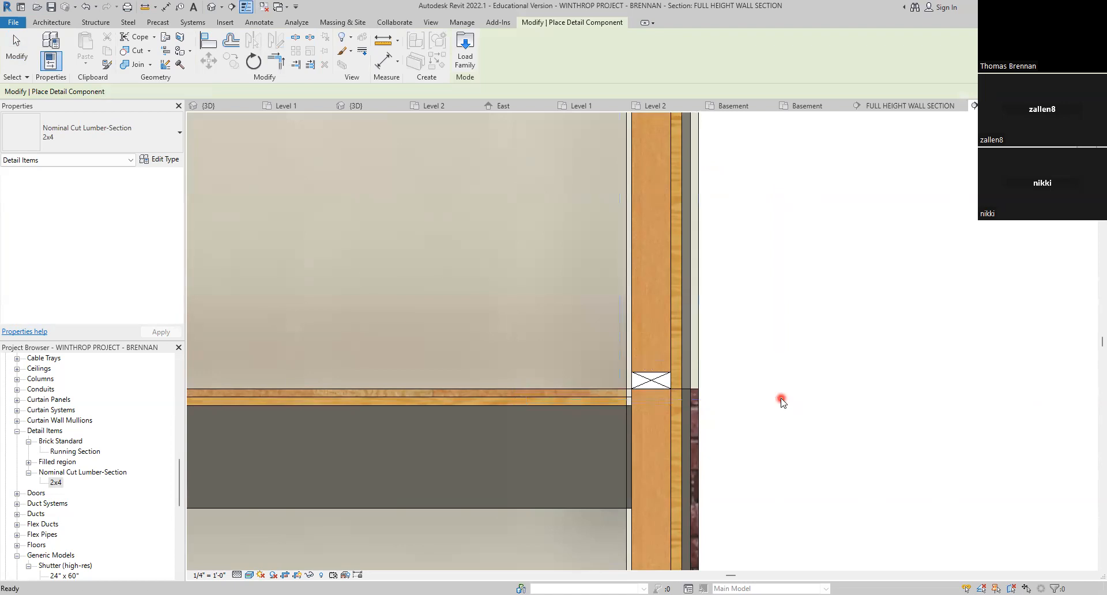
{"action": "key", "text": "Escape"}
{"action": "scroll", "coordinate": [772, 418], "scroll_direction": "down", "scroll_amount": 4}
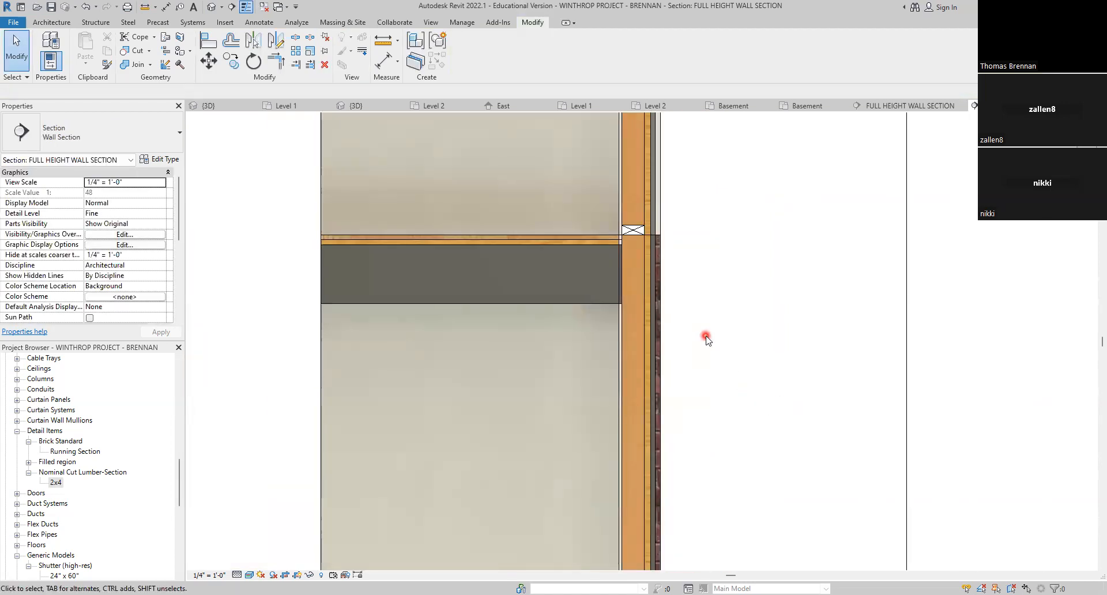
Step: Place two stacked flat 2x4 lumber details in the brick wall's stud layer directly below the Level 2 floor joists
{"action": "scroll", "coordinate": [706, 341], "scroll_direction": "up", "scroll_amount": 1}
{"action": "scroll", "coordinate": [705, 345], "scroll_direction": "up", "scroll_amount": 1}
{"action": "scroll", "coordinate": [655, 346], "scroll_direction": "up", "scroll_amount": 1}
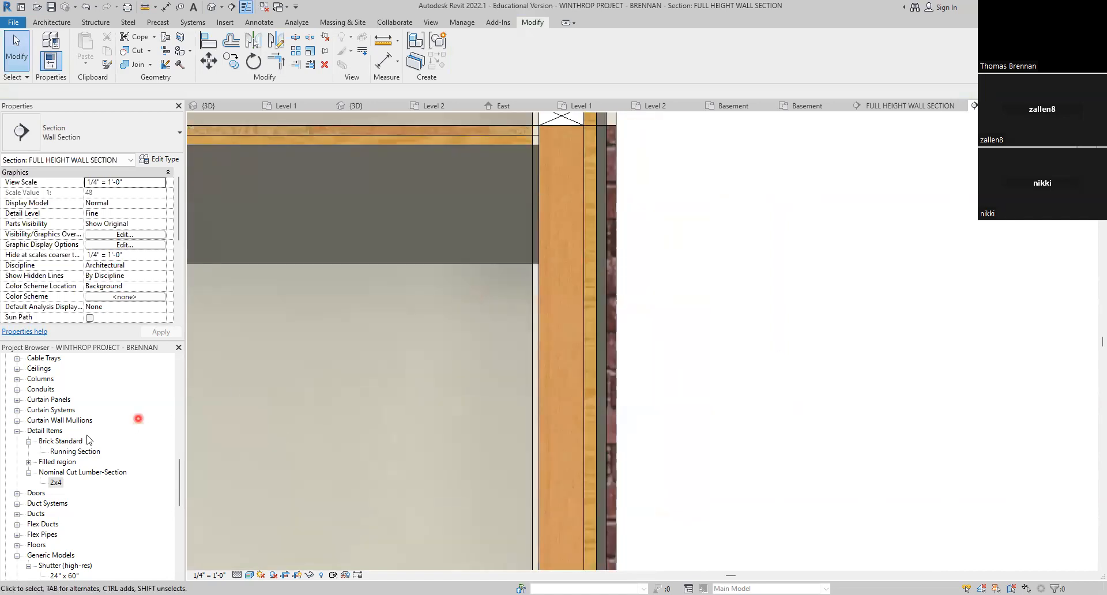
{"action": "left_click", "coordinate": [56, 483]}
{"action": "left_click_drag", "start_coordinate": [56, 483], "coordinate": [556, 279]}
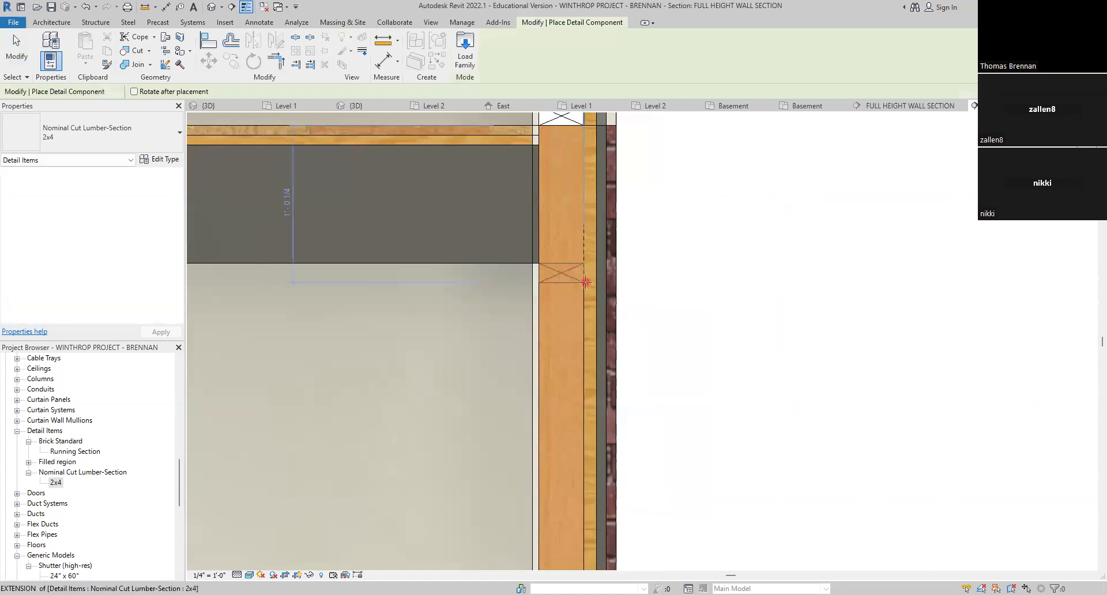
{"action": "left_click", "coordinate": [584, 283]}
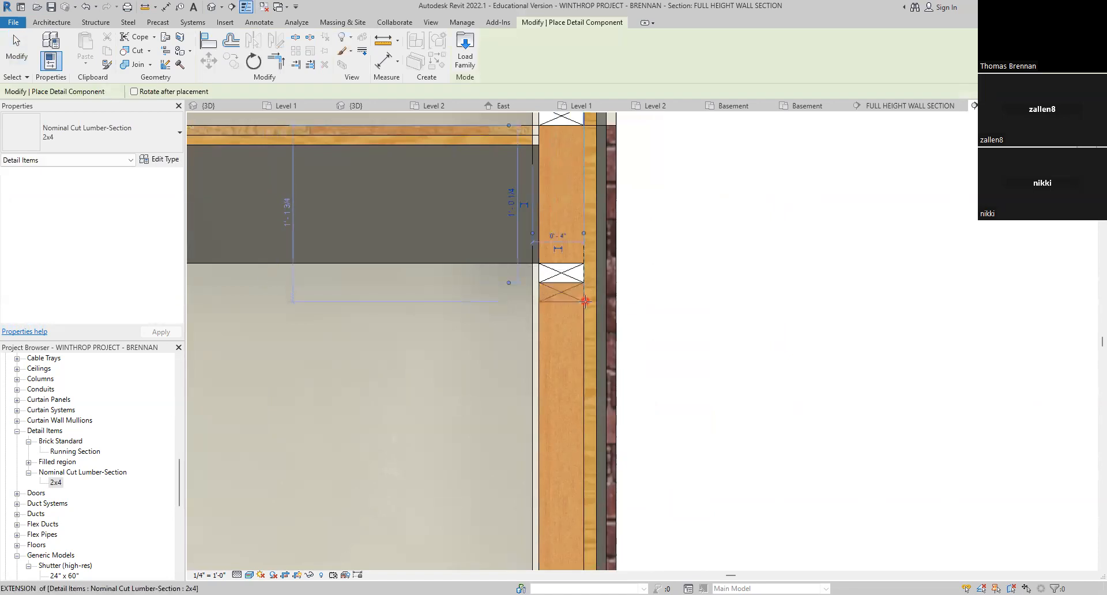
{"action": "left_click", "coordinate": [584, 301]}
Step: Place a flat 2x4 lumber detail at the base of the brick wall's stud layer, on top of the foundation wall
{"action": "scroll", "coordinate": [698, 379], "scroll_direction": "down", "scroll_amount": 3}
{"action": "middle_click_drag", "start_coordinate": [696, 397], "coordinate": [650, 171]}
{"action": "middle_click_drag", "start_coordinate": [653, 518], "coordinate": [659, 450]}
{"action": "scroll", "coordinate": [659, 450], "scroll_direction": "up", "scroll_amount": 5}
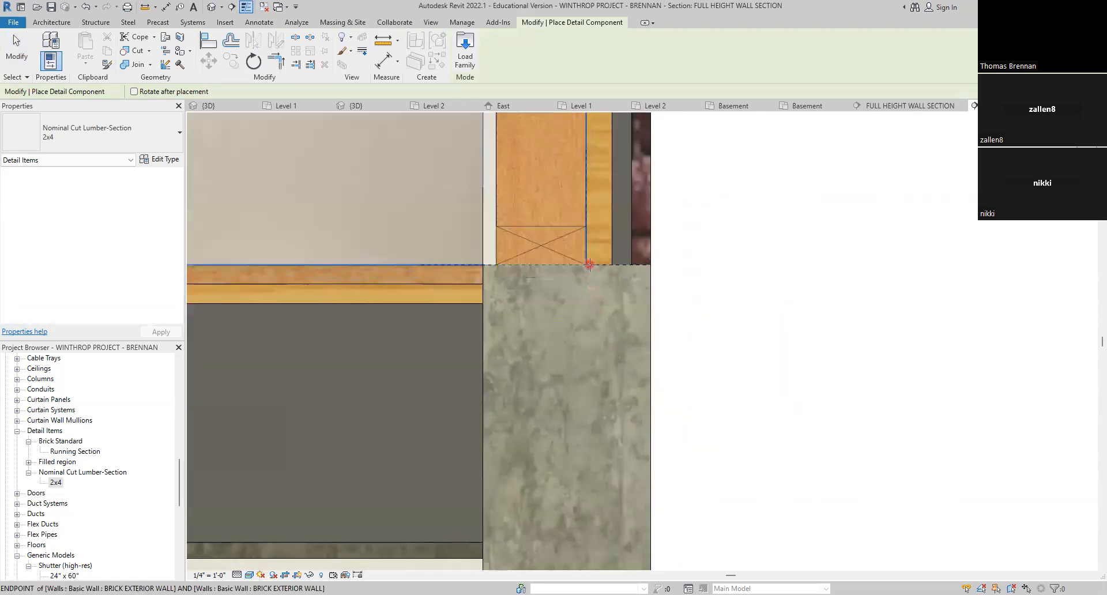
{"action": "left_click", "coordinate": [585, 265]}
{"action": "key", "text": "Escape"}
{"action": "key", "text": "Escape"}
{"action": "scroll", "coordinate": [776, 415], "scroll_direction": "down", "scroll_amount": 5}
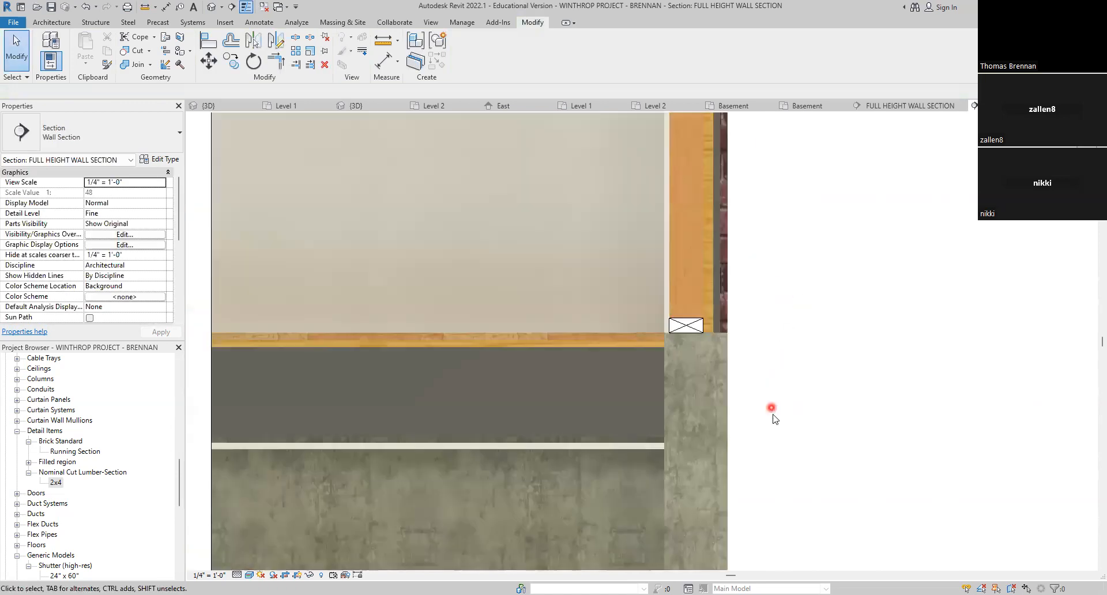
Step: Change the upper ceiling below the roof to the GWB on Mtl. Stud compound ceiling type and save the project
{"action": "middle_click_drag", "start_coordinate": [782, 421], "coordinate": [628, 546]}
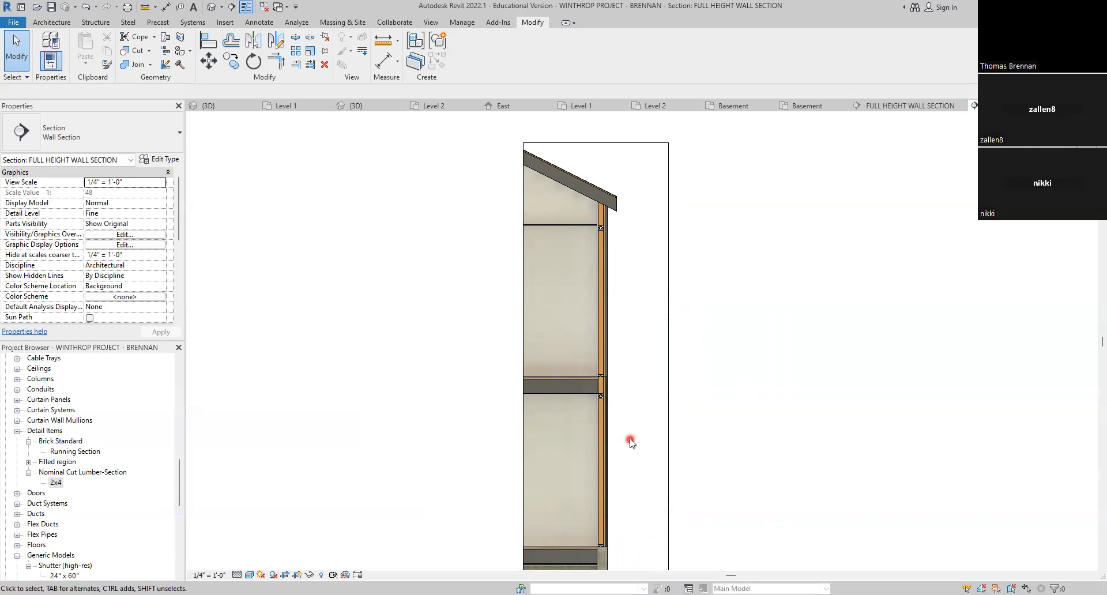
{"action": "scroll", "coordinate": [636, 452], "scroll_direction": "down", "scroll_amount": 1}
{"action": "scroll", "coordinate": [637, 288], "scroll_direction": "up", "scroll_amount": 5}
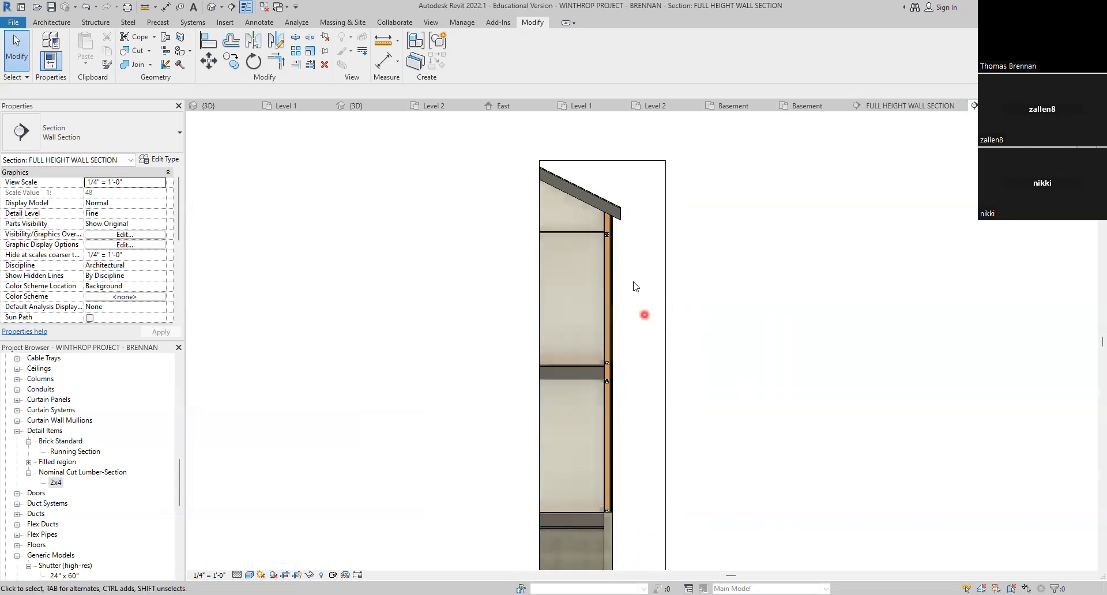
{"action": "scroll", "coordinate": [546, 258], "scroll_direction": "up", "scroll_amount": 3}
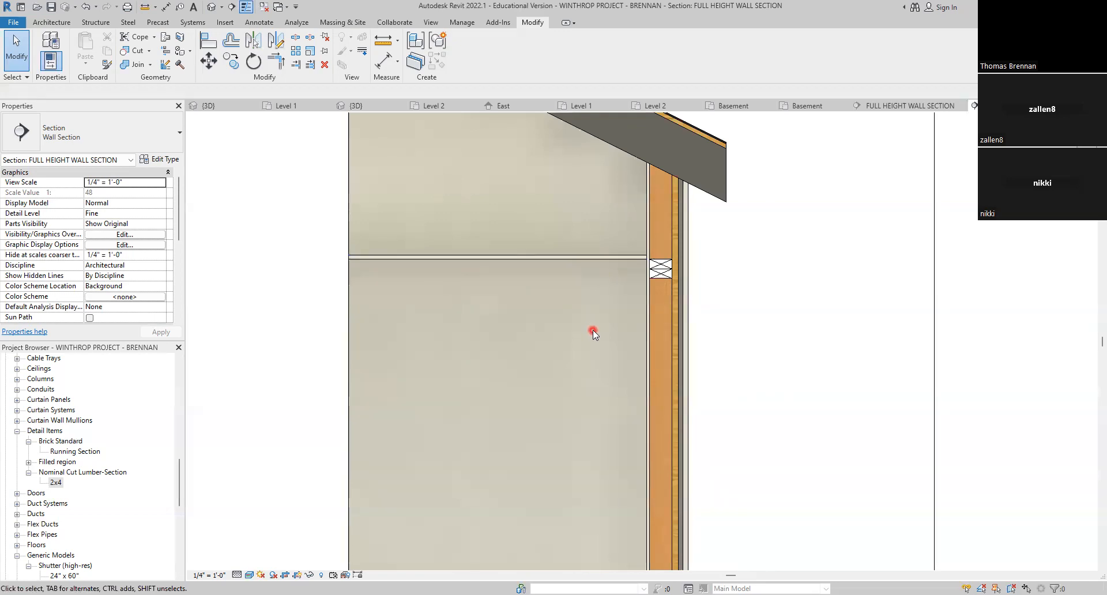
{"action": "left_click", "coordinate": [604, 256]}
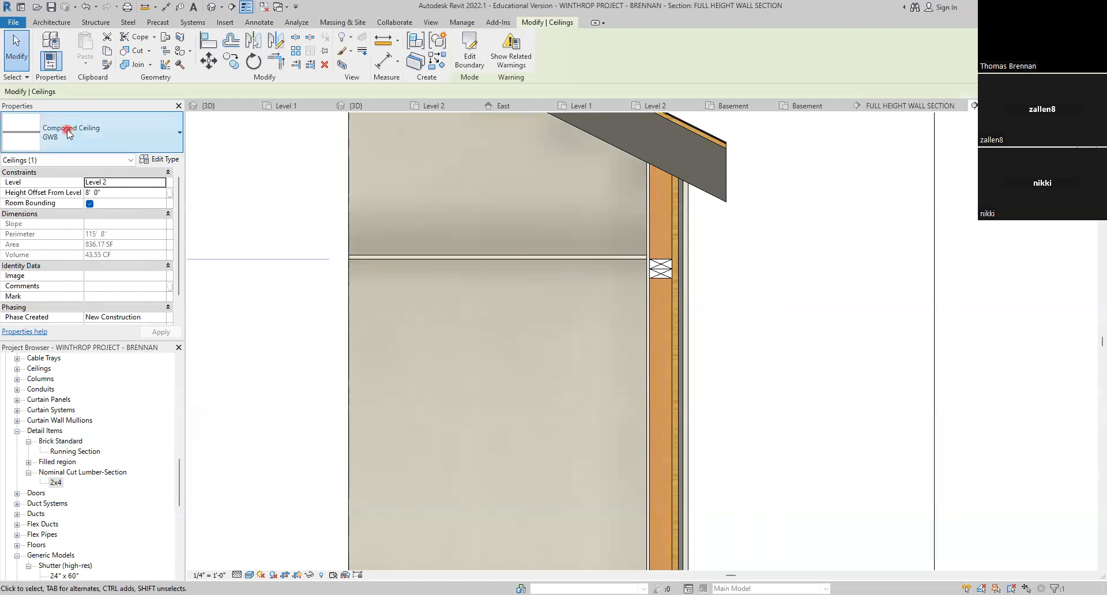
{"action": "left_click", "coordinate": [180, 134]}
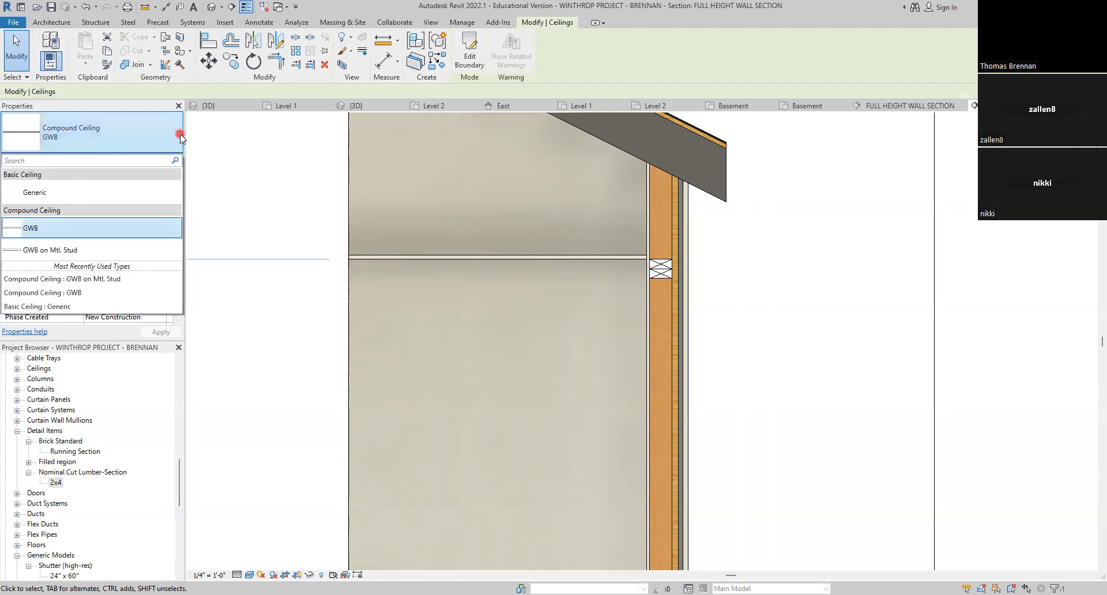
{"action": "left_click", "coordinate": [58, 254]}
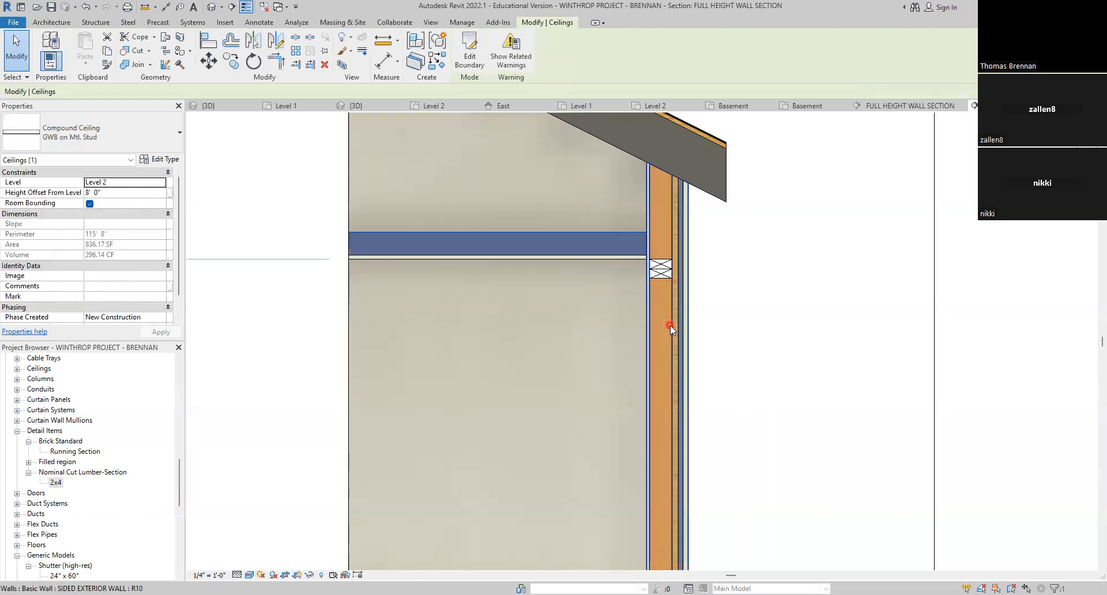
{"action": "left_click", "coordinate": [749, 324]}
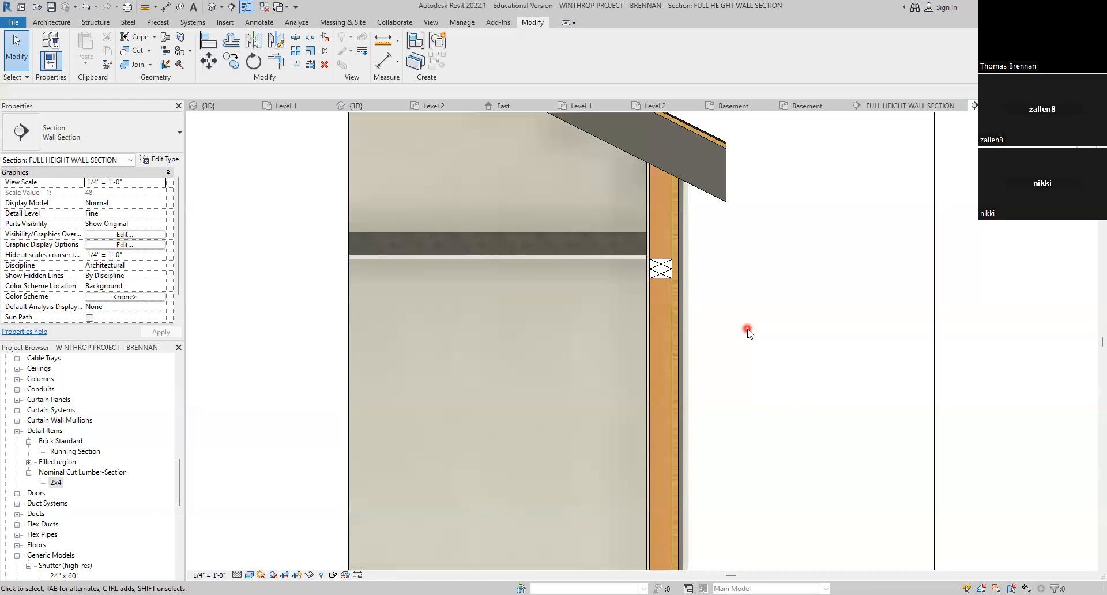
{"action": "scroll", "coordinate": [752, 331], "scroll_direction": "down", "scroll_amount": 3}
{"action": "left_click", "coordinate": [52, 7]}
Step: Examine the lower part of the wall section, from the first floor down to the foundation wall and footing
{"action": "scroll", "coordinate": [800, 441], "scroll_direction": "down", "scroll_amount": 7}
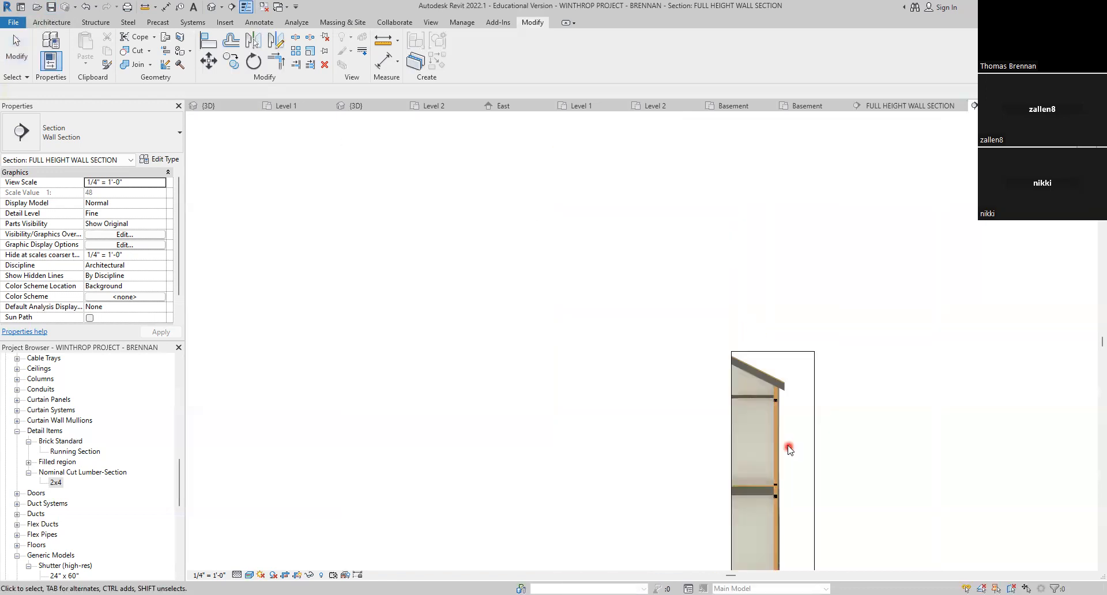
{"action": "middle_click_drag", "start_coordinate": [791, 449], "coordinate": [703, 334]}
{"action": "scroll", "coordinate": [690, 490], "scroll_direction": "up", "scroll_amount": 2}
{"action": "scroll", "coordinate": [704, 461], "scroll_direction": "up", "scroll_amount": 4}
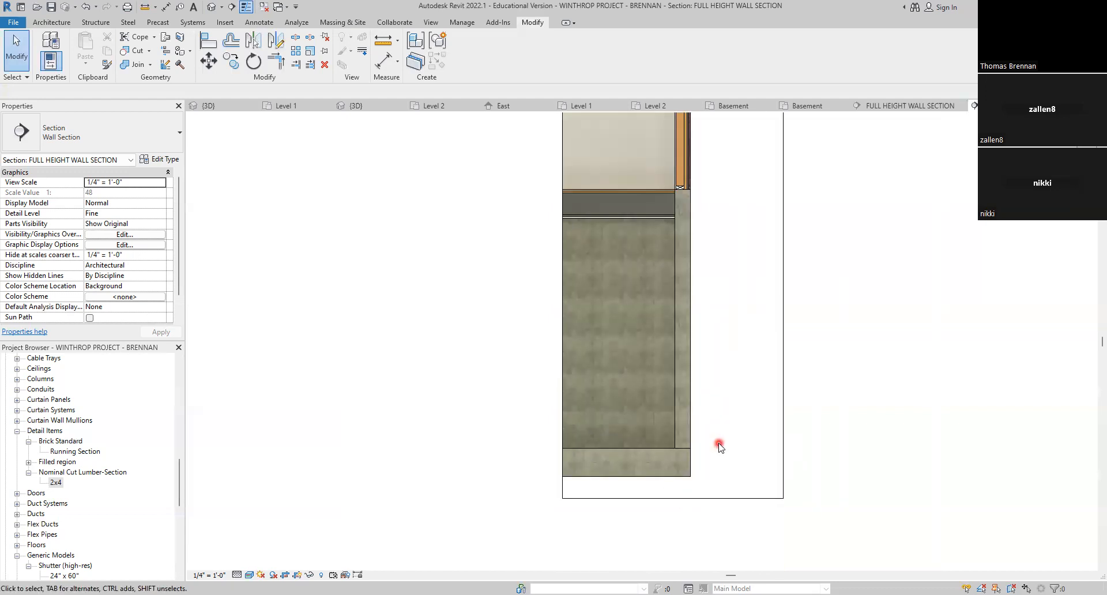
{"action": "scroll", "coordinate": [718, 283], "scroll_direction": "up", "scroll_amount": 1}
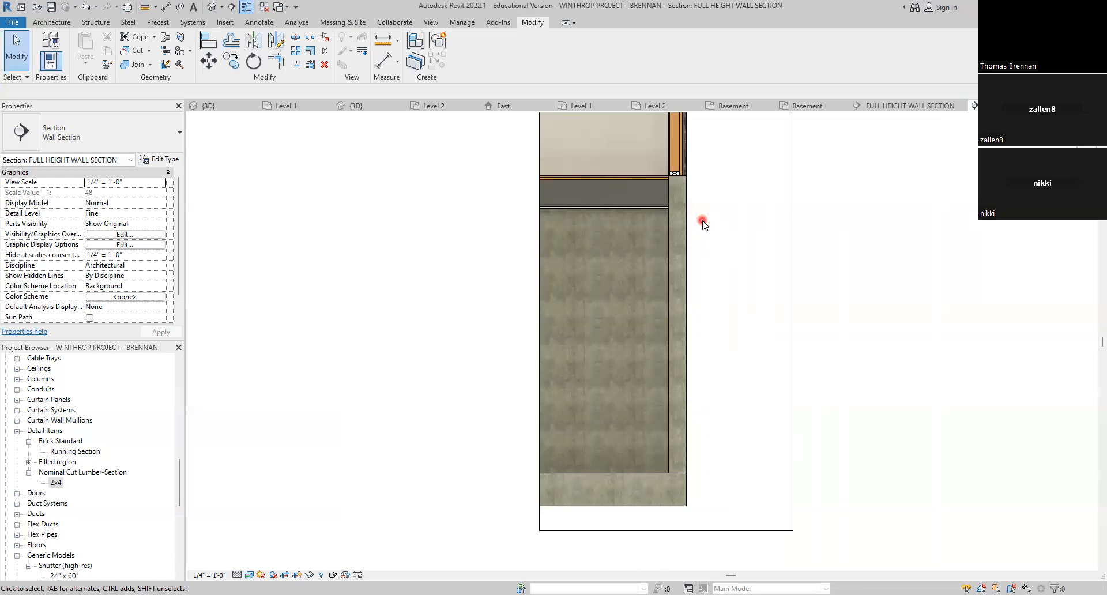
{"action": "scroll", "coordinate": [728, 176], "scroll_direction": "down", "scroll_amount": 3}
{"action": "middle_click_drag", "start_coordinate": [736, 202], "coordinate": [636, 539]}
Step: Add a 3/32" Arial text note with a two-segment leader from the roof's outer surface, reading "ASPHALT SHINGLES"
{"action": "scroll", "coordinate": [636, 260], "scroll_direction": "up", "scroll_amount": 7}
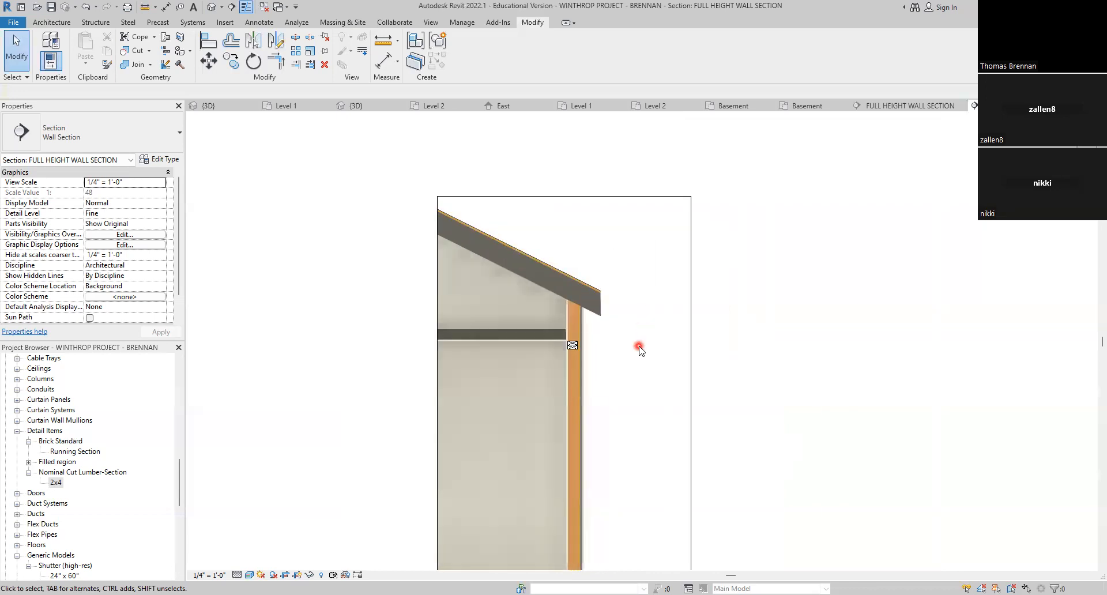
{"action": "scroll", "coordinate": [635, 340], "scroll_direction": "up", "scroll_amount": 2}
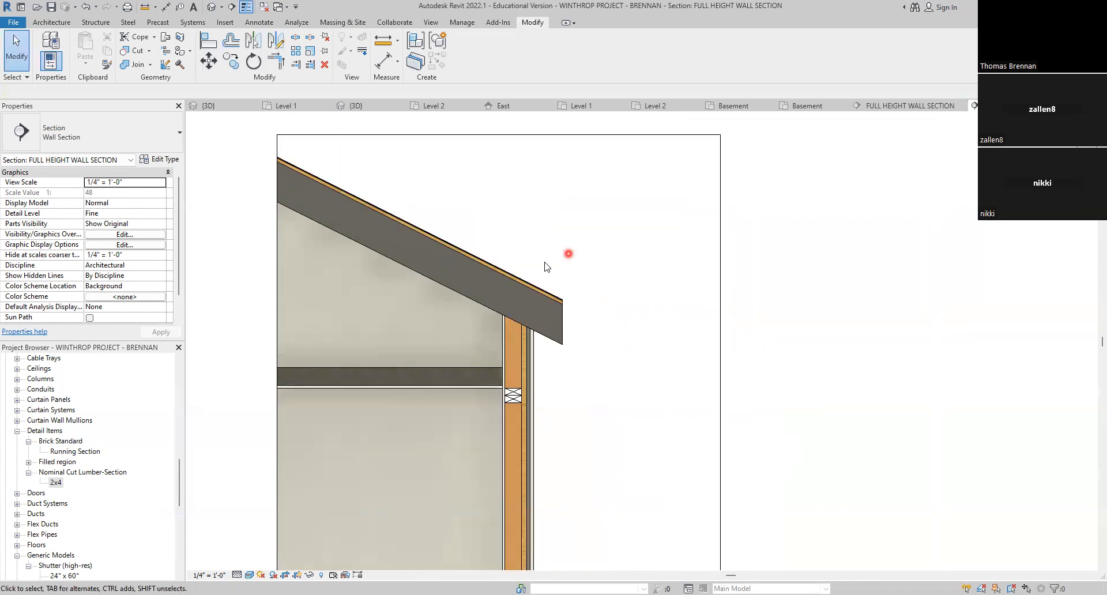
{"action": "scroll", "coordinate": [577, 259], "scroll_direction": "up", "scroll_amount": 2}
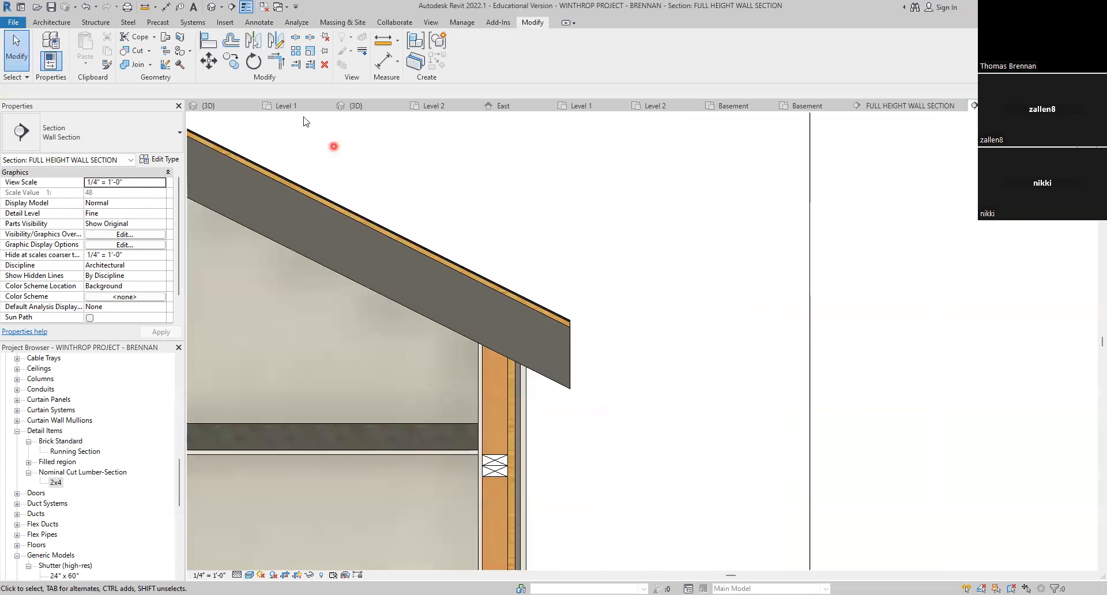
{"action": "left_click", "coordinate": [265, 23]}
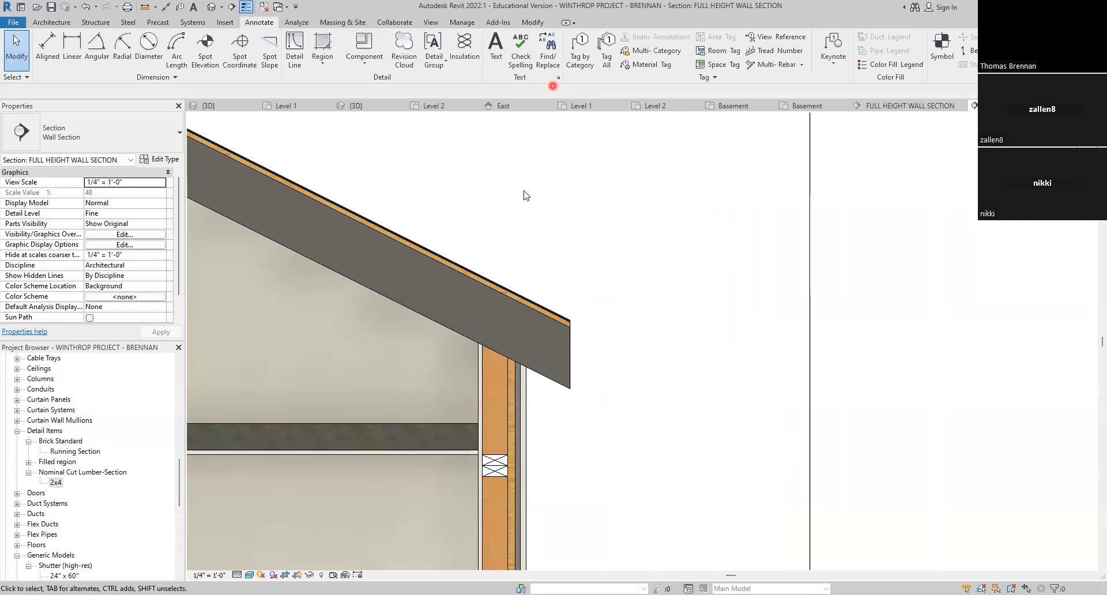
{"action": "left_click", "coordinate": [499, 45]}
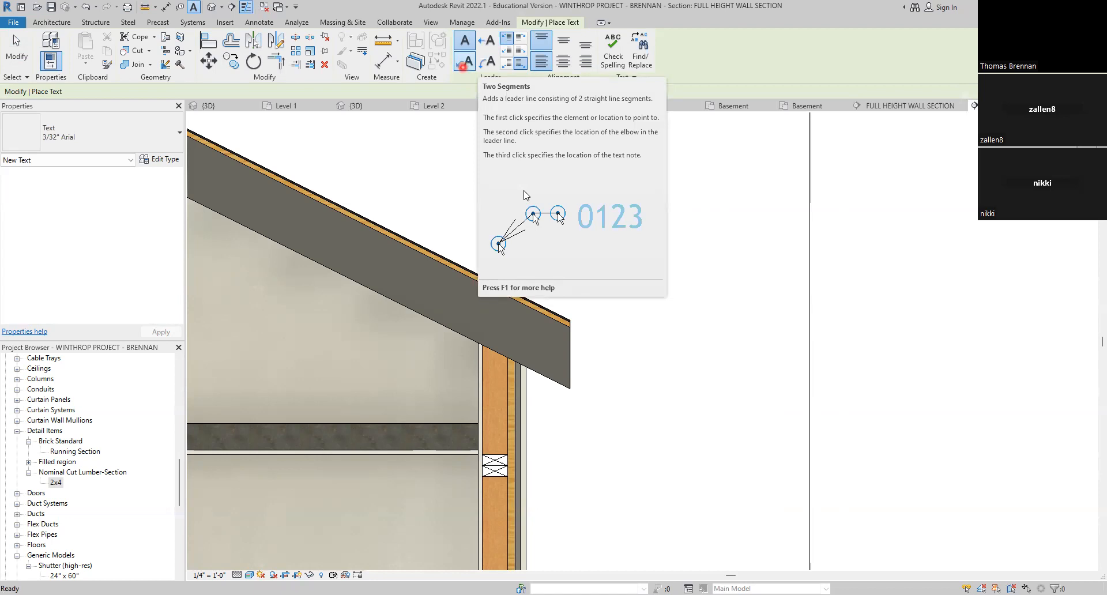
{"action": "left_click", "coordinate": [463, 63]}
{"action": "left_click", "coordinate": [345, 206]}
{"action": "left_click", "coordinate": [441, 158]}
{"action": "left_click", "coordinate": [504, 158]}
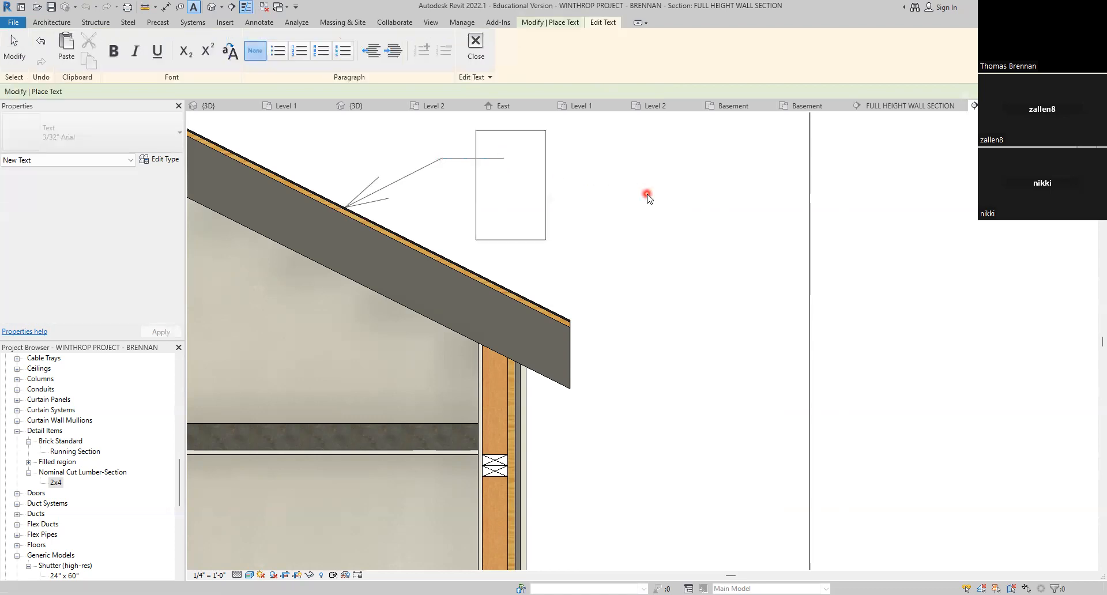
{"action": "type", "text": "A"}
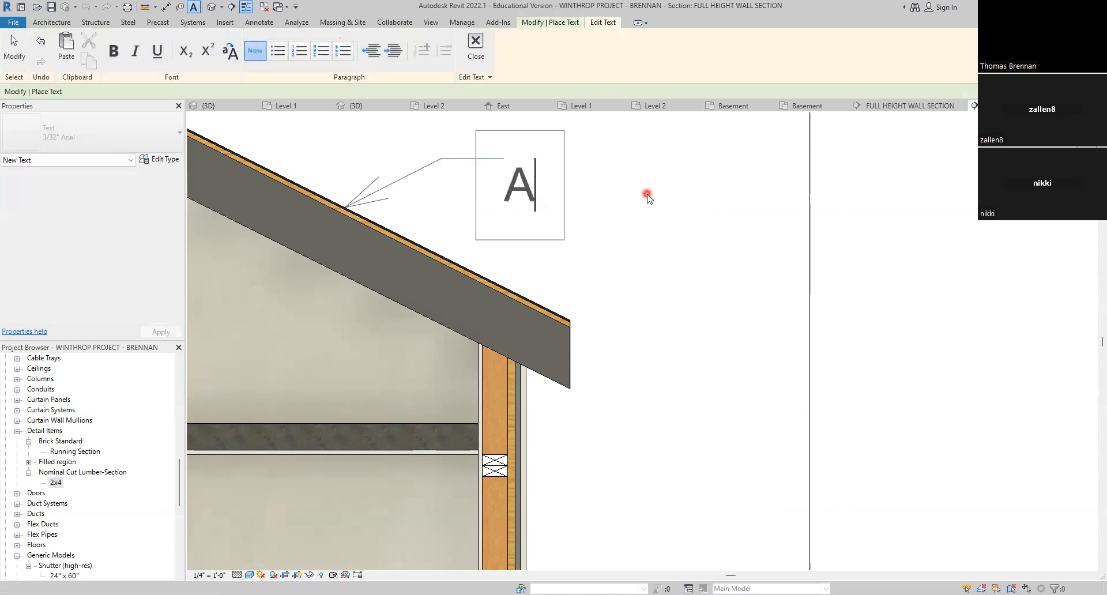
{"action": "type", "text": "SPHALT "}
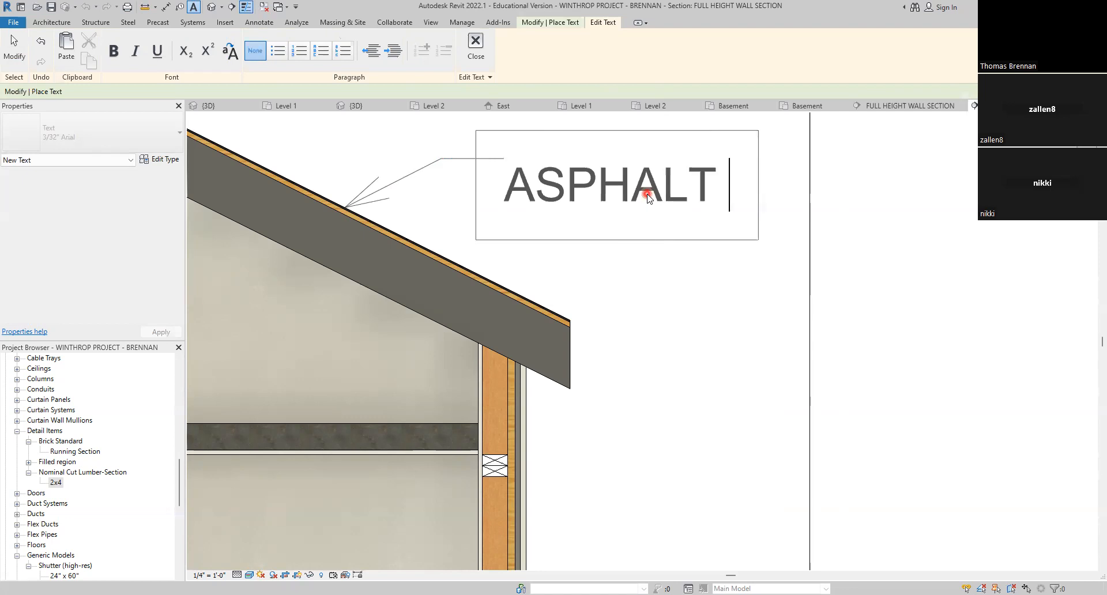
{"action": "type", "text": "SHINGLES"}
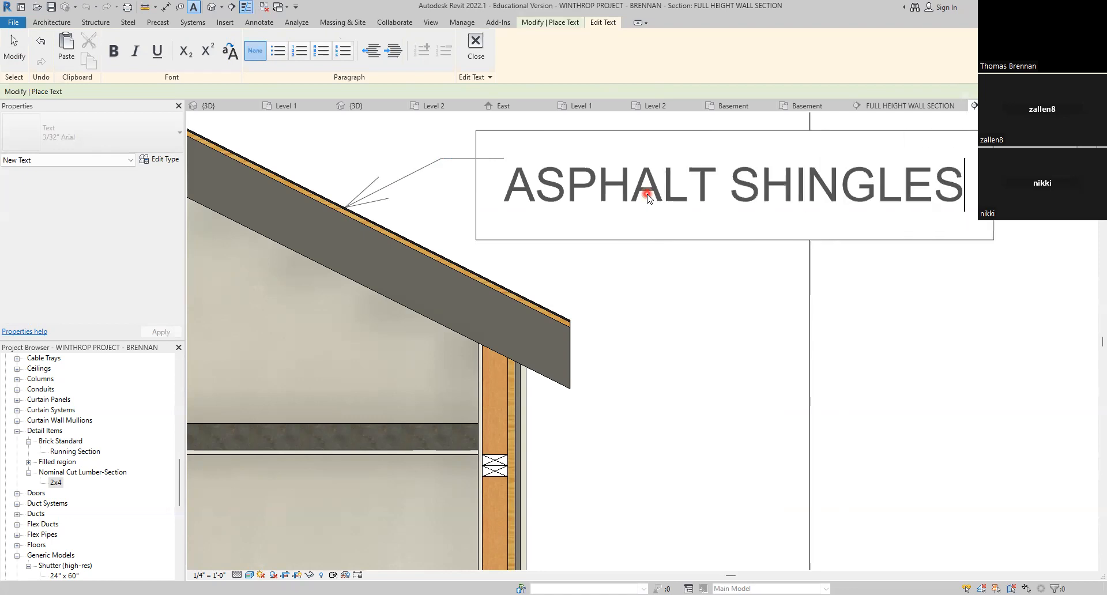
{"action": "left_click", "coordinate": [706, 299]}
Step: Move the ASPHALT SHINGLES note outside the section's crop boundary, with its leader still pointing at the roof surface
{"action": "scroll", "coordinate": [704, 378], "scroll_direction": "down", "scroll_amount": 4}
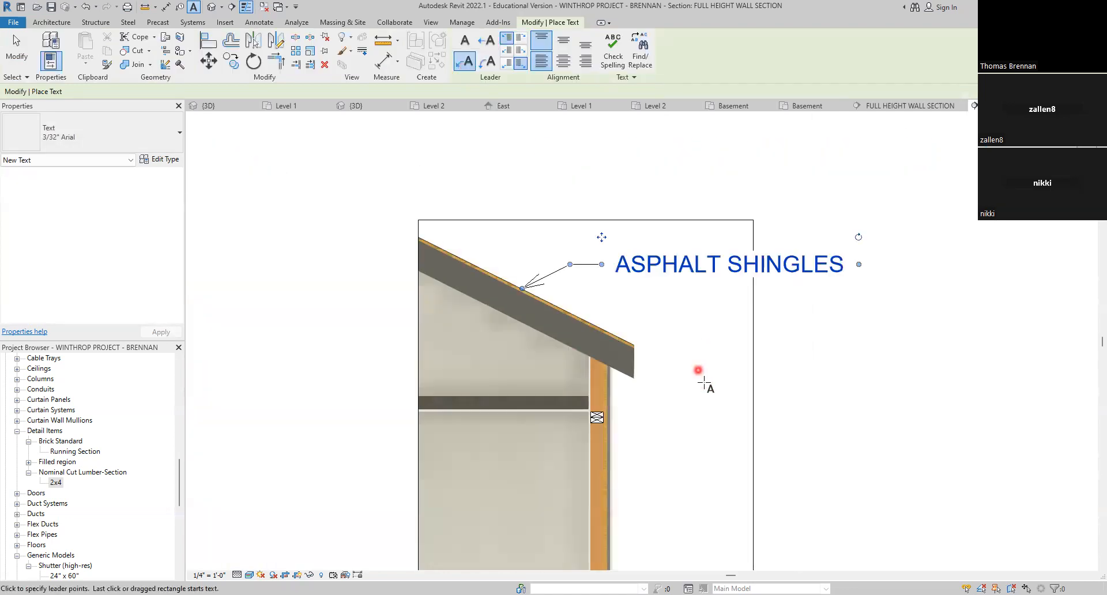
{"action": "middle_click_drag", "start_coordinate": [708, 398], "coordinate": [529, 314]}
{"action": "scroll", "coordinate": [531, 351], "scroll_direction": "down", "scroll_amount": 3}
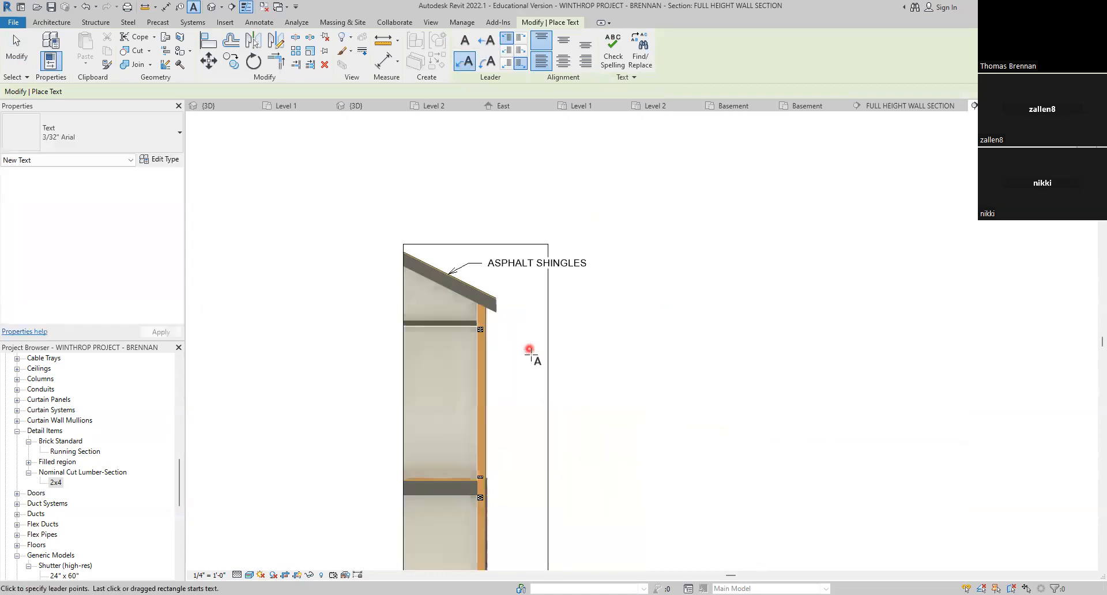
{"action": "middle_click_drag", "start_coordinate": [531, 355], "coordinate": [497, 197]}
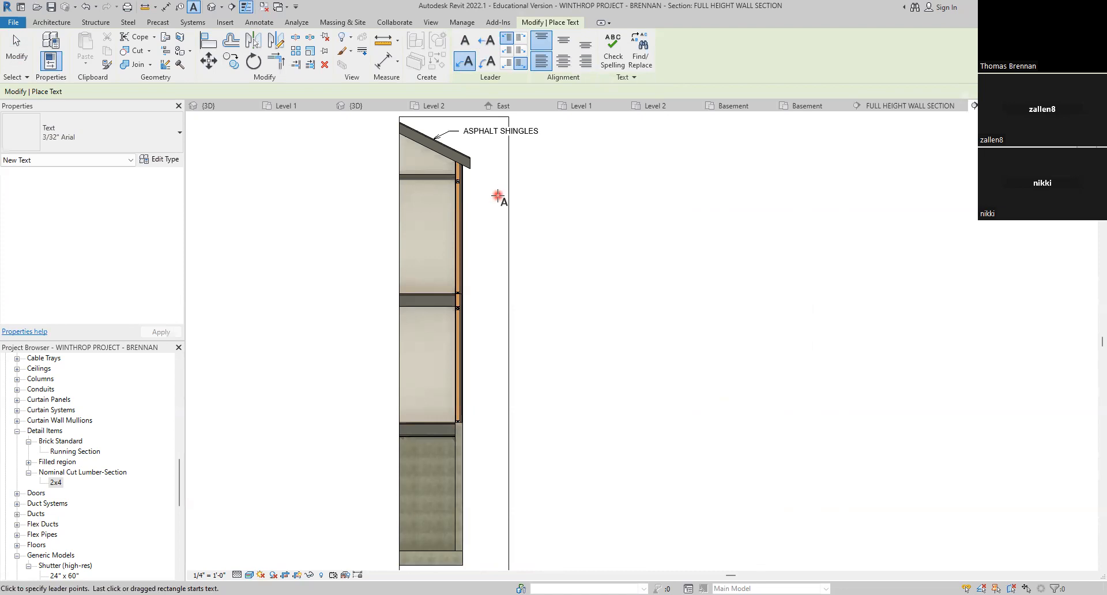
{"action": "left_click", "coordinate": [179, 136]}
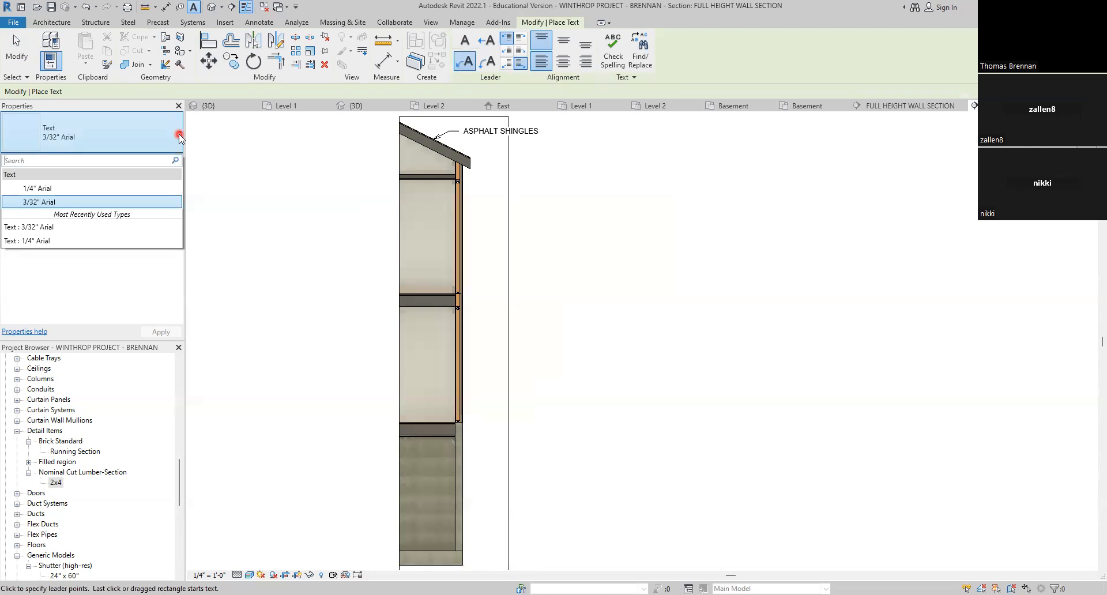
{"action": "scroll", "coordinate": [502, 156], "scroll_direction": "up", "scroll_amount": 3}
{"action": "middle_click_drag", "start_coordinate": [494, 155], "coordinate": [493, 356]}
{"action": "key", "text": "Escape"}
{"action": "left_click", "coordinate": [475, 327]}
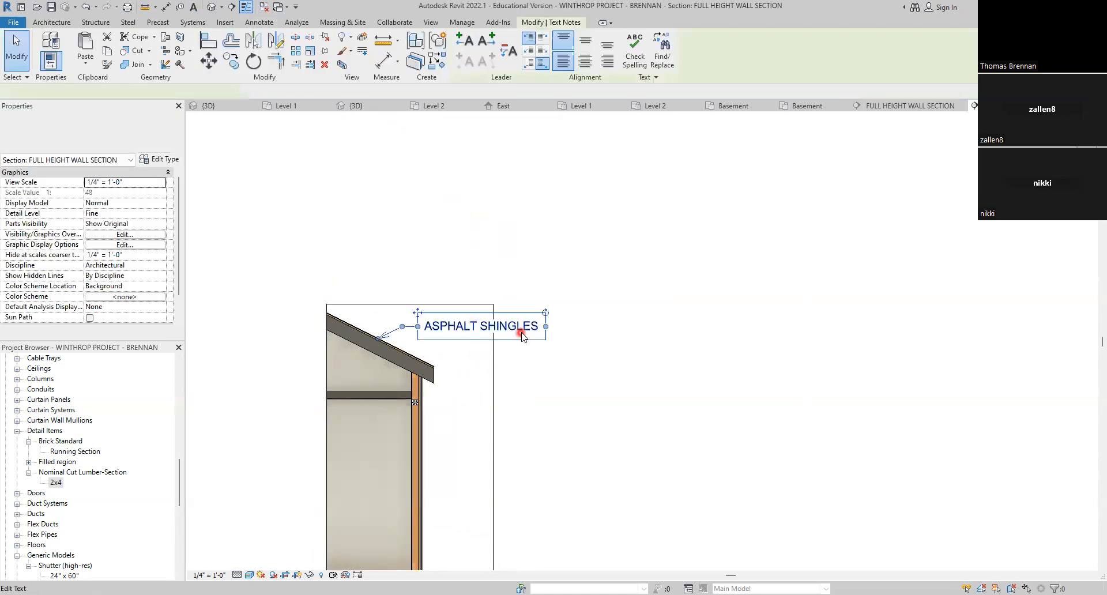
{"action": "left_click_drag", "start_coordinate": [545, 329], "coordinate": [544, 328]}
{"action": "mouse_move", "coordinate": [418, 313]}
{"action": "left_mouse_down"}
{"action": "mouse_move", "coordinate": [534, 309]}
{"action": "mouse_move", "coordinate": [461, 320]}
{"action": "left_mouse_up"}
{"action": "left_click", "coordinate": [529, 356]}
{"action": "left_click", "coordinate": [509, 322]}
{"action": "left_click", "coordinate": [552, 390]}
{"action": "scroll", "coordinate": [549, 392], "scroll_direction": "down", "scroll_amount": 1}
{"action": "middle_click_drag", "start_coordinate": [546, 393], "coordinate": [484, 342]}
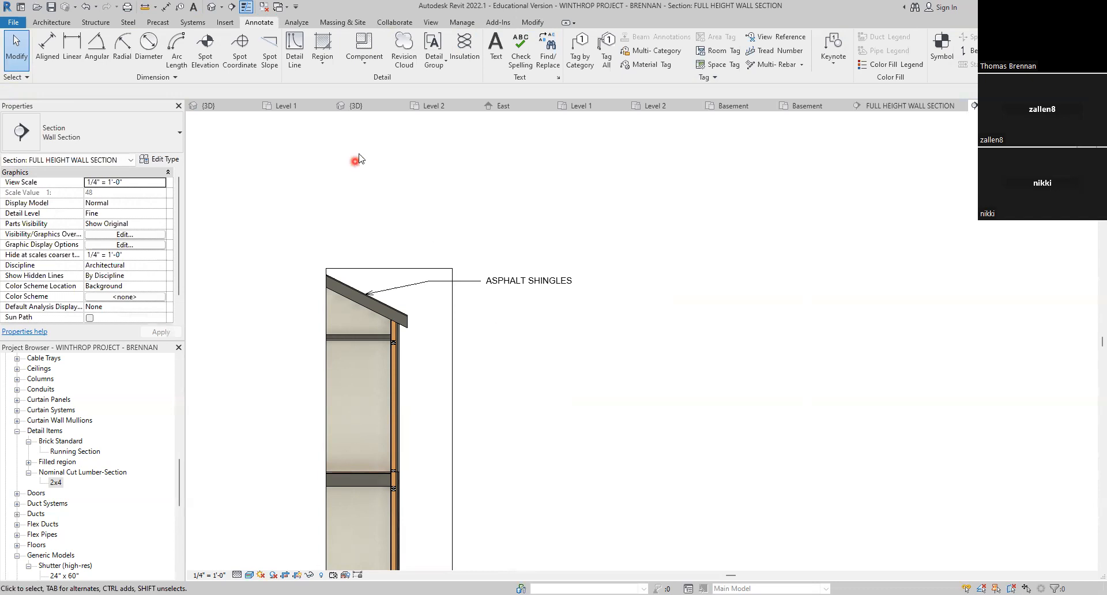
Step: Add a two-segment leader note pointing to the roof sheathing, reading "3/4" PLYWOOD SHEATHING", aligned below the ASPHALT SHINGLES note
{"action": "key", "text": "t"}
{"action": "key", "text": "x"}
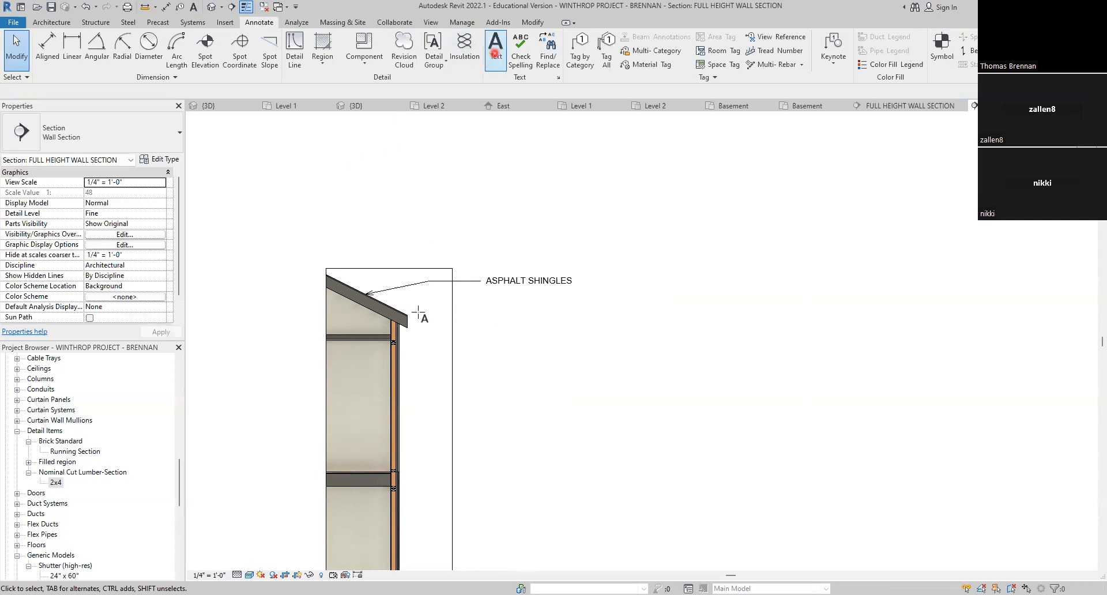
{"action": "scroll", "coordinate": [404, 312], "scroll_direction": "up", "scroll_amount": 6}
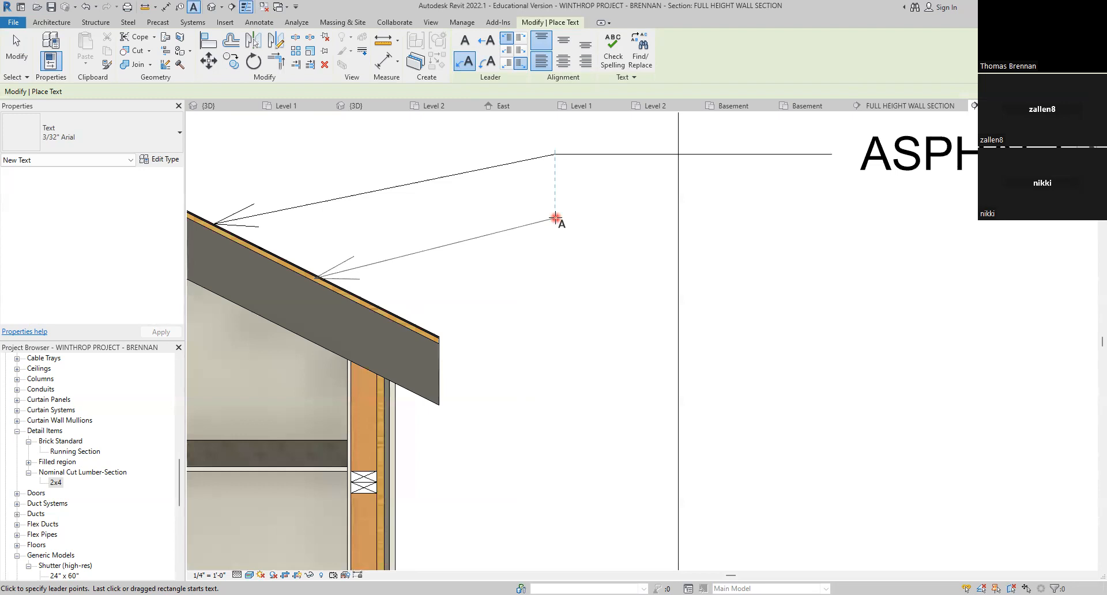
{"action": "left_click", "coordinate": [555, 218]}
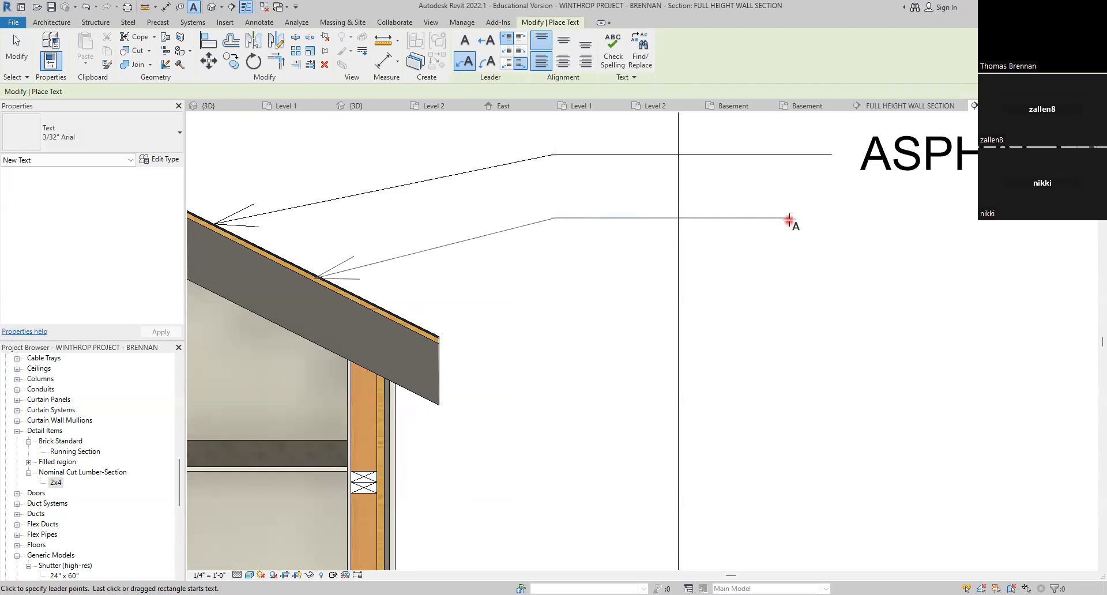
{"action": "left_click", "coordinate": [831, 217]}
{"action": "scroll", "coordinate": [807, 314], "scroll_direction": "down", "scroll_amount": 3}
{"action": "middle_click_drag", "start_coordinate": [803, 321], "coordinate": [520, 300]}
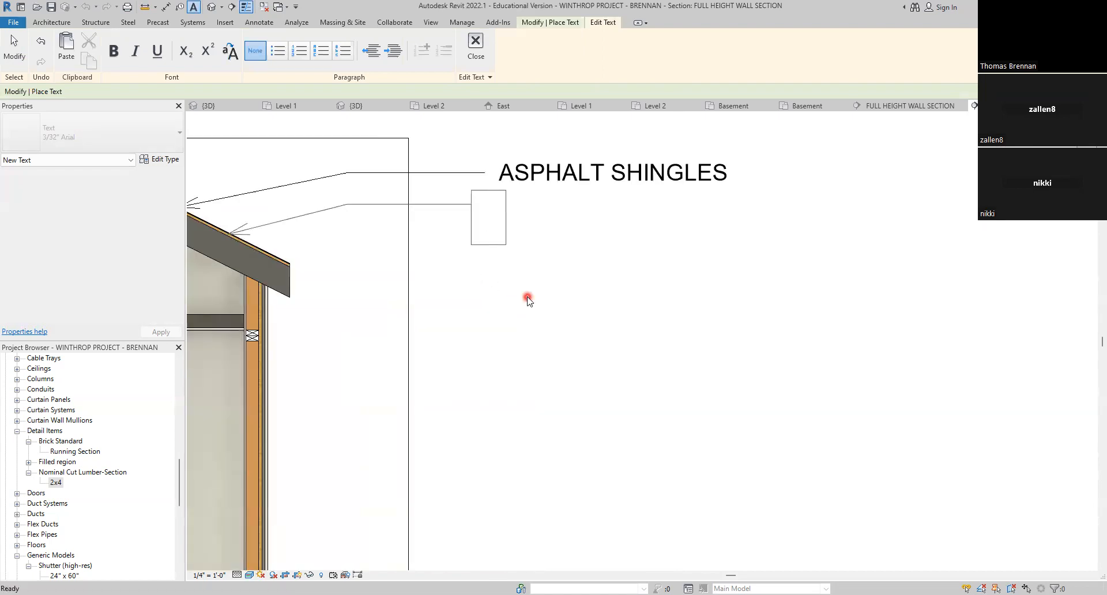
{"action": "type", "text": "3/4\" "}
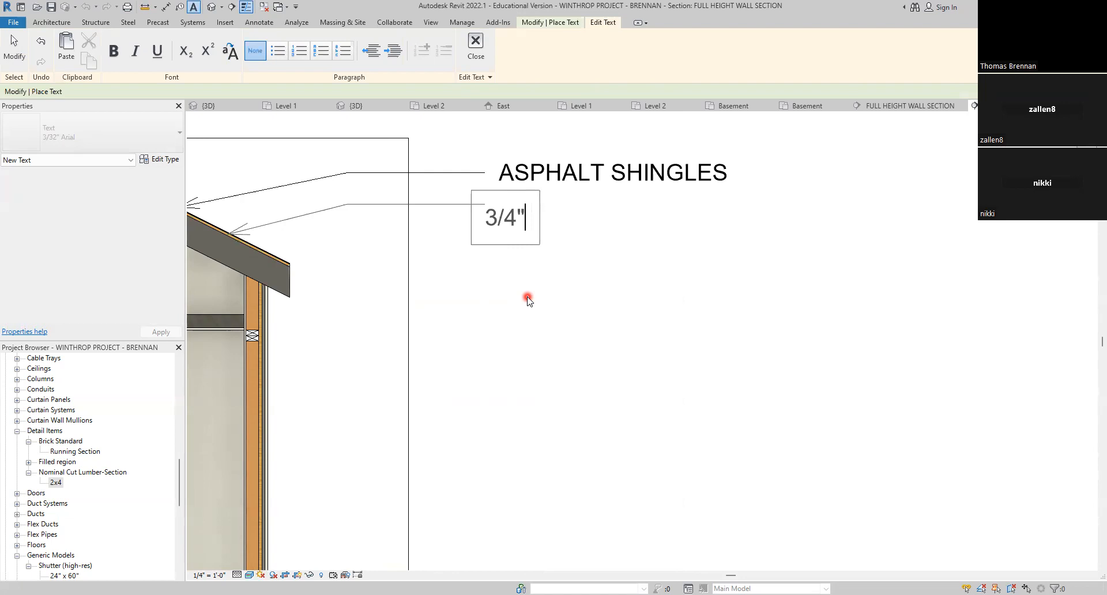
{"action": "type", "text": "PLYWO"}
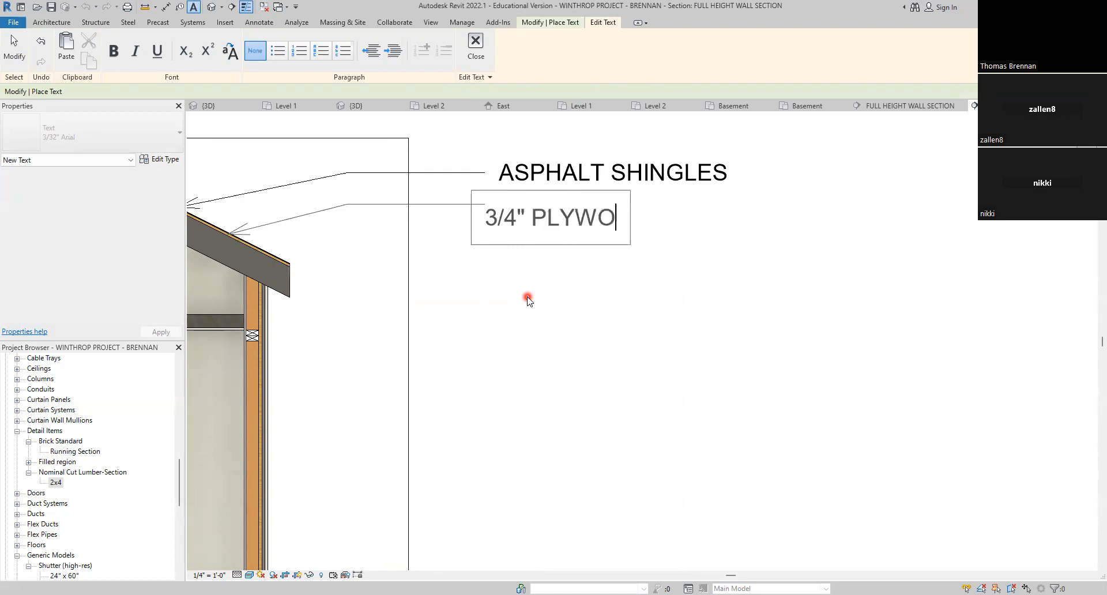
{"action": "type", "text": "OD SHEATHING"}
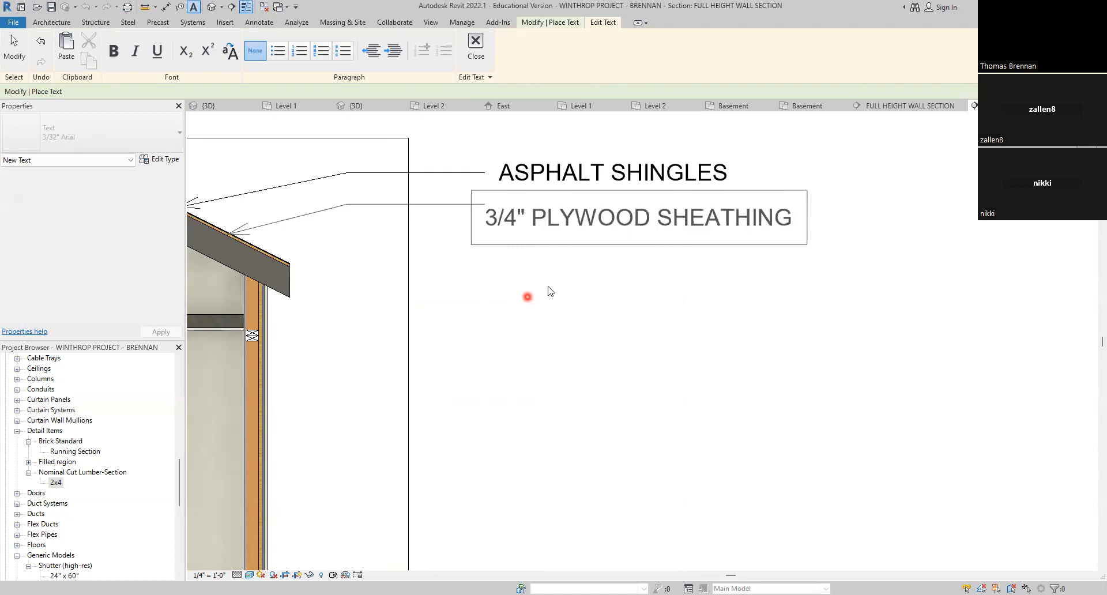
{"action": "left_click", "coordinate": [544, 330]}
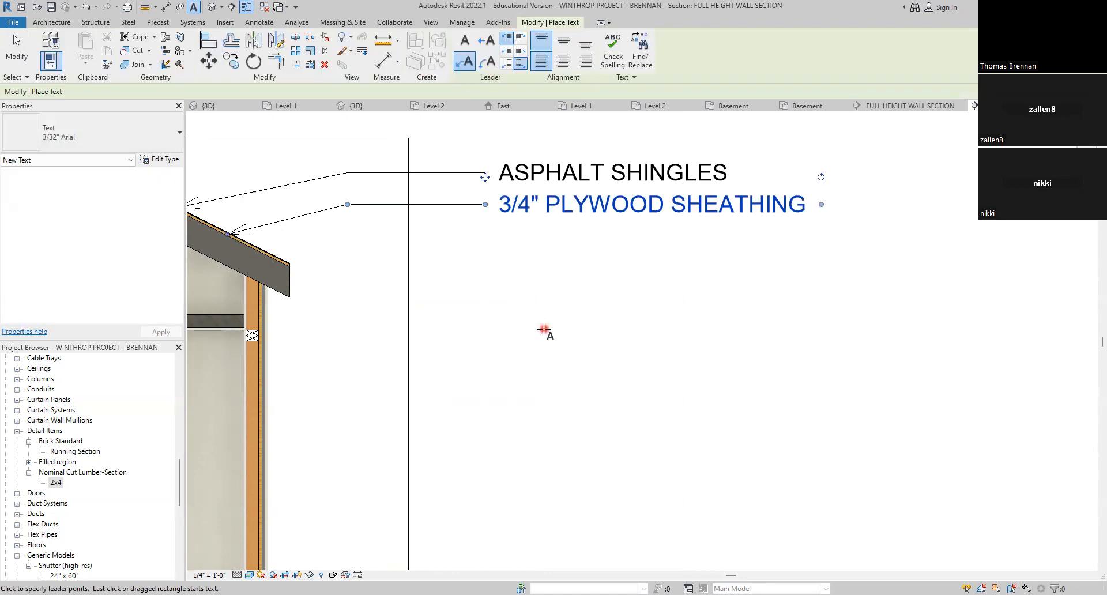
Step: Add a two-segment leader note pointing to the roof truss near the eave, reading "8" TRUSS", aligned below the roof's PLYWOOD SHEATHING note
{"action": "left_click", "coordinate": [276, 258]}
{"action": "left_click", "coordinate": [345, 242]}
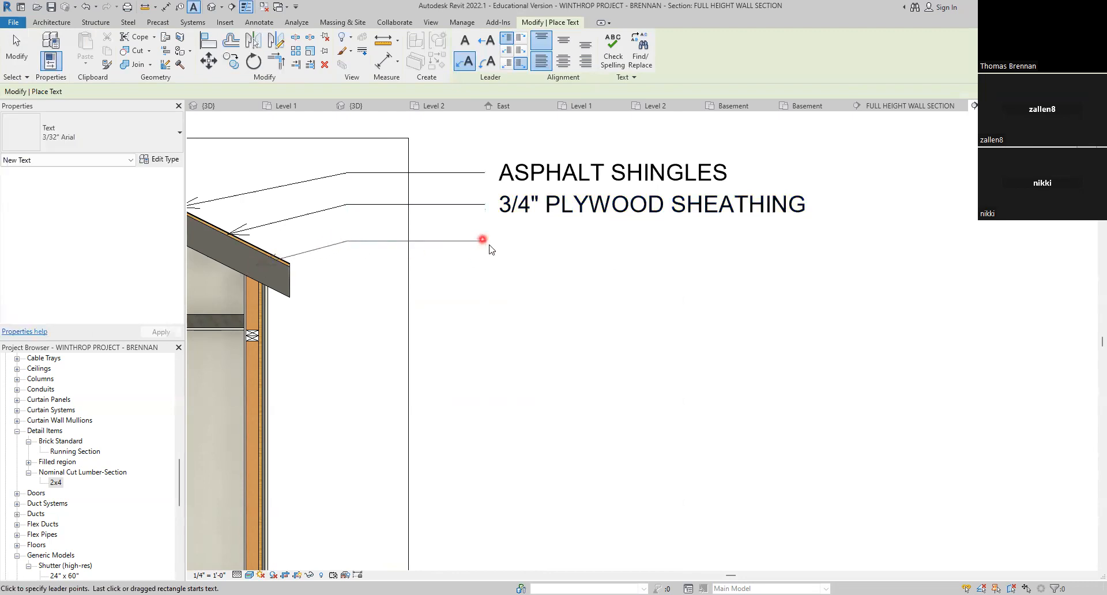
{"action": "left_click", "coordinate": [484, 241]}
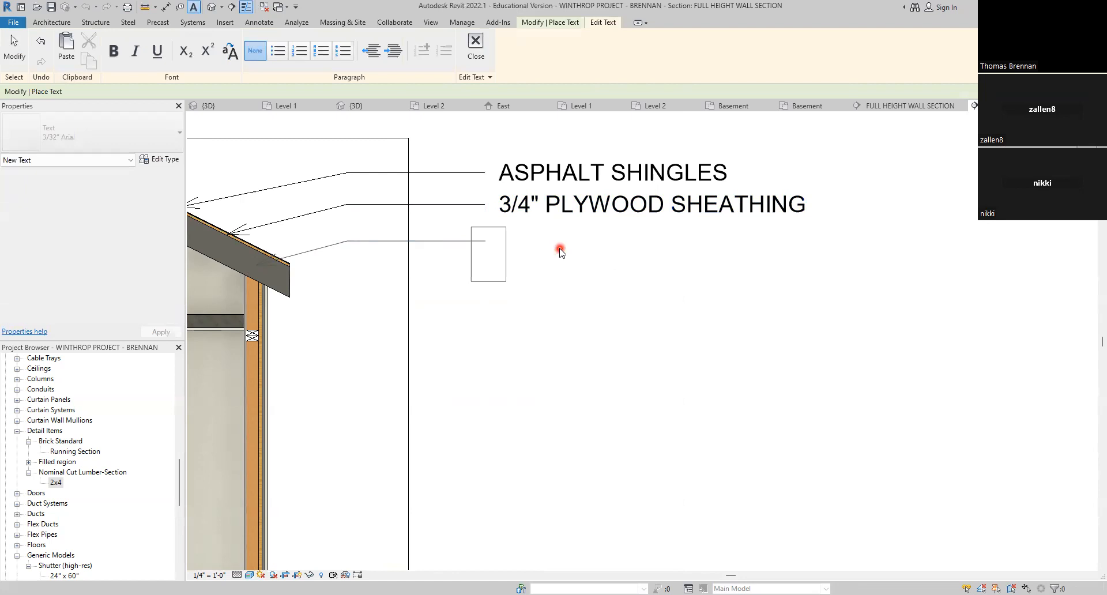
{"action": "type", "text": "8\" TRUSS"}
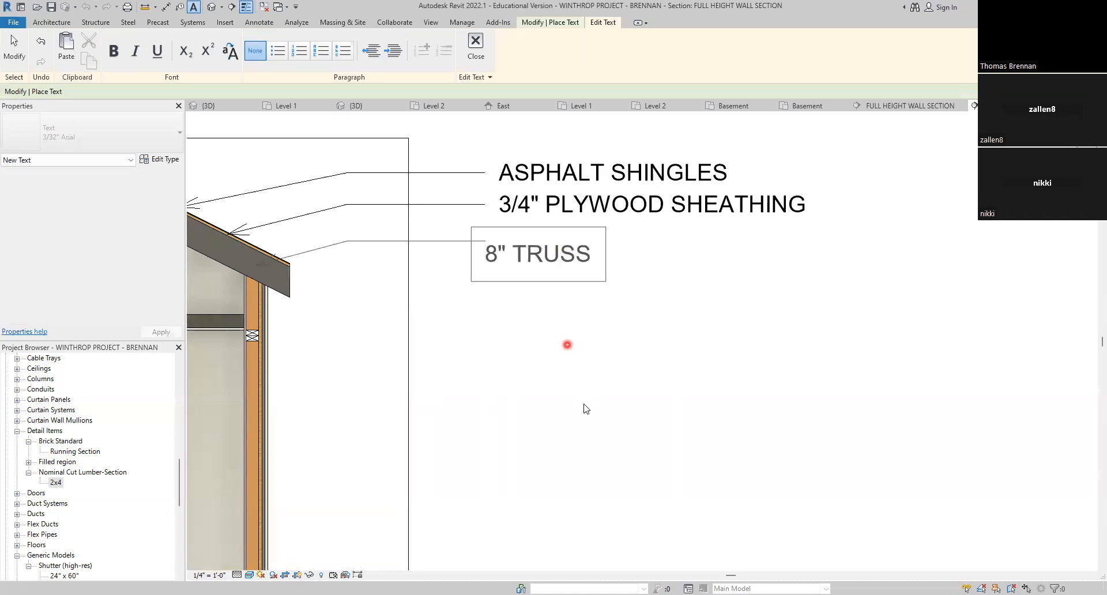
{"action": "left_click", "coordinate": [548, 354]}
Step: Add a two-segment leader note pointing to the plates at the top of the upper wall, reading "DOUBLE 2 X 4 TOP PLATE", aligned below the TRUSS note
{"action": "scroll", "coordinate": [548, 354], "scroll_direction": "down", "scroll_amount": 4}
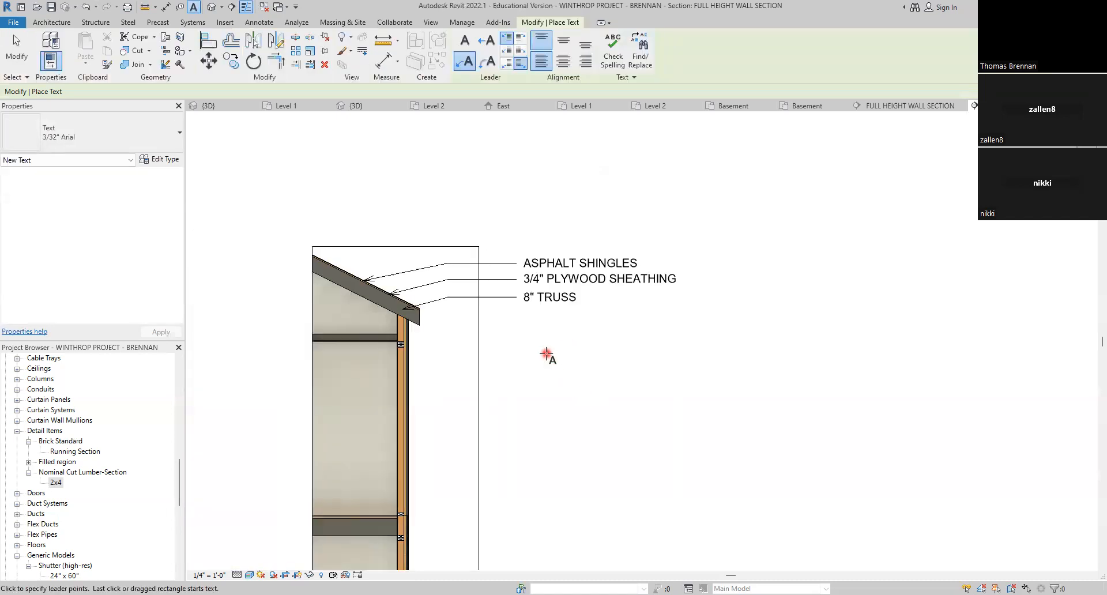
{"action": "middle_click_drag", "start_coordinate": [547, 355], "coordinate": [521, 260]}
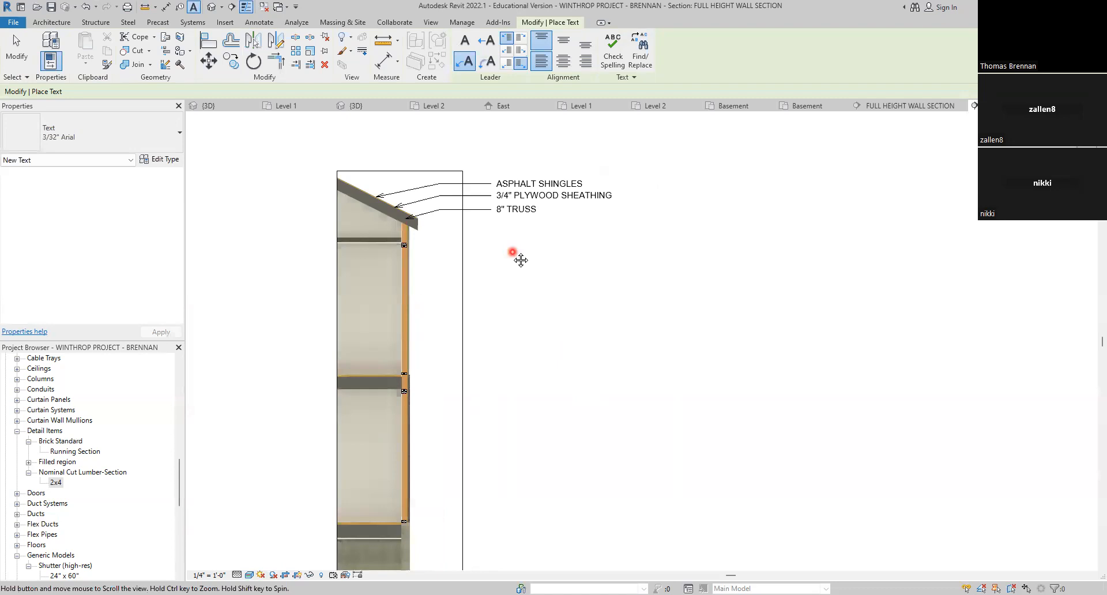
{"action": "scroll", "coordinate": [447, 250], "scroll_direction": "up", "scroll_amount": 1}
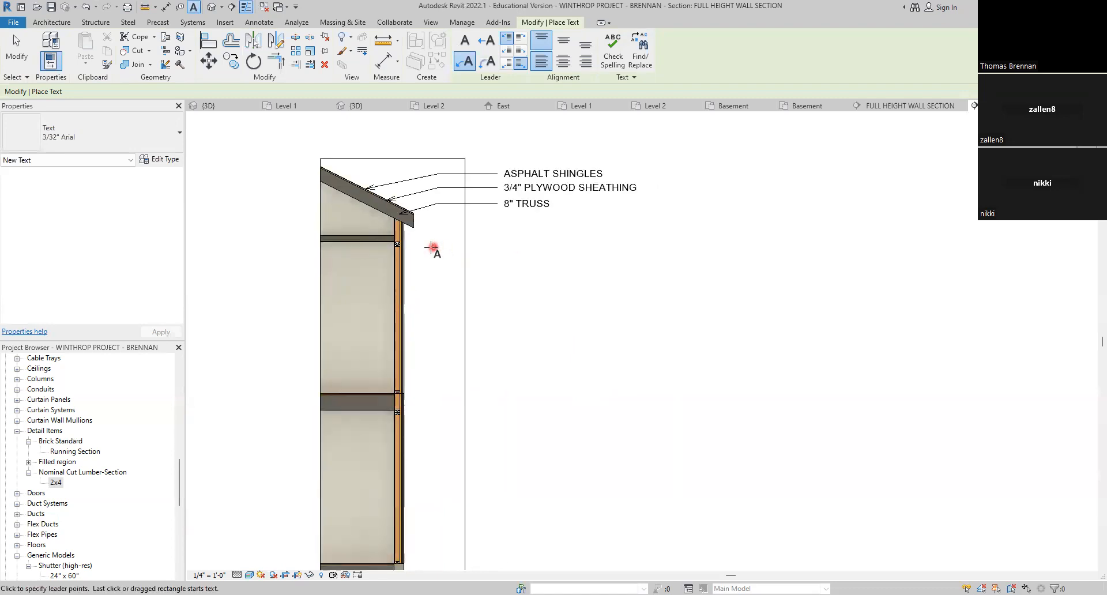
{"action": "scroll", "coordinate": [417, 237], "scroll_direction": "up", "scroll_amount": 2}
{"action": "scroll", "coordinate": [418, 237], "scroll_direction": "up", "scroll_amount": 1}
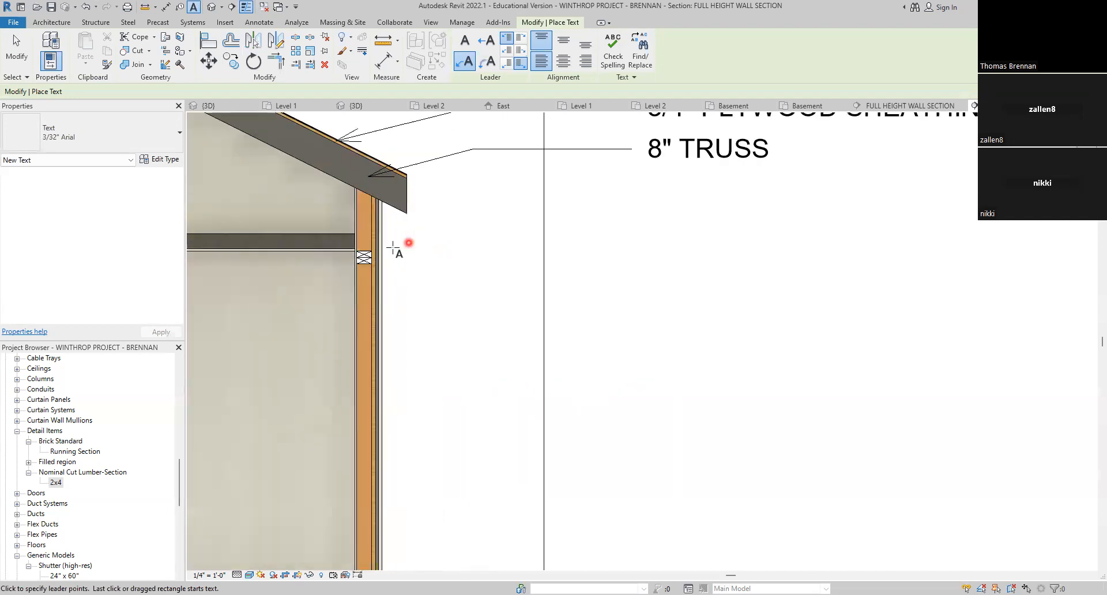
{"action": "left_click", "coordinate": [364, 258]}
{"action": "left_click", "coordinate": [474, 218]}
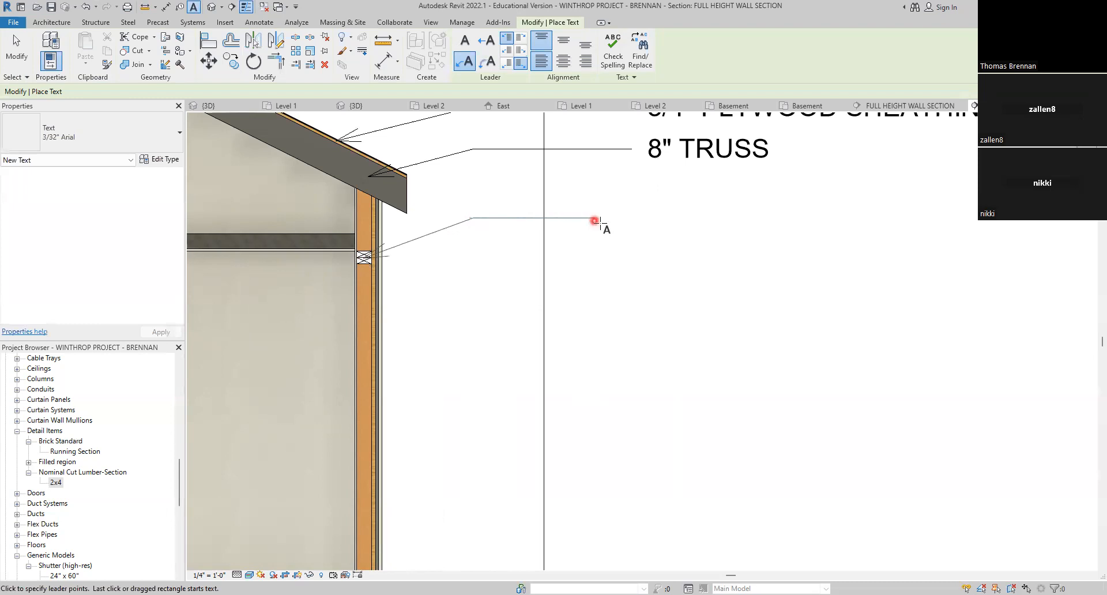
{"action": "left_click", "coordinate": [634, 217]}
{"action": "type", "text": "DOUBLE "}
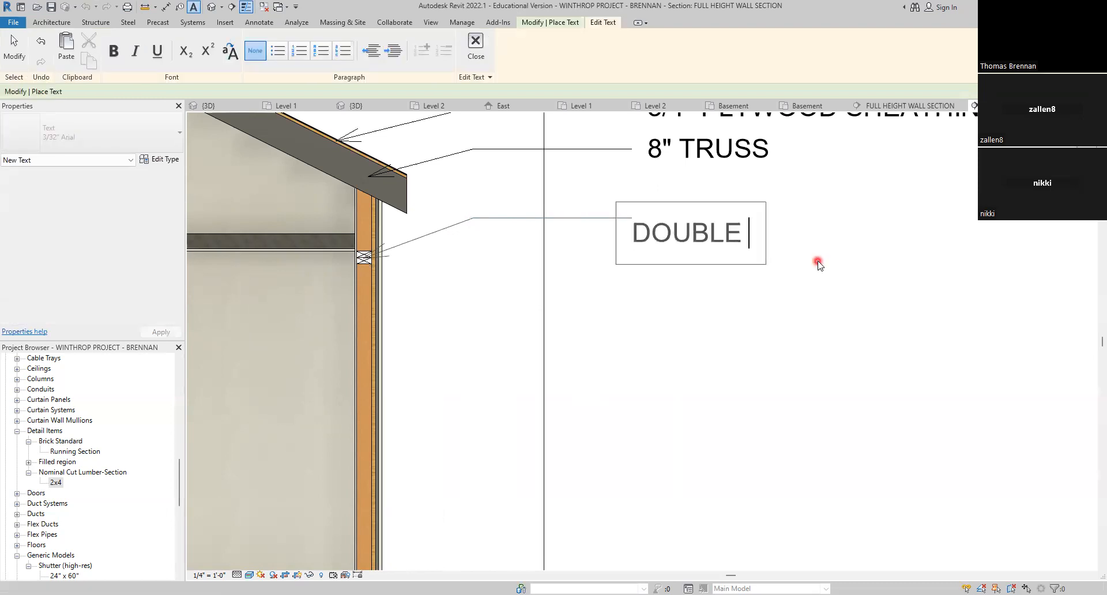
{"action": "type", "text": "2 X 4 "}
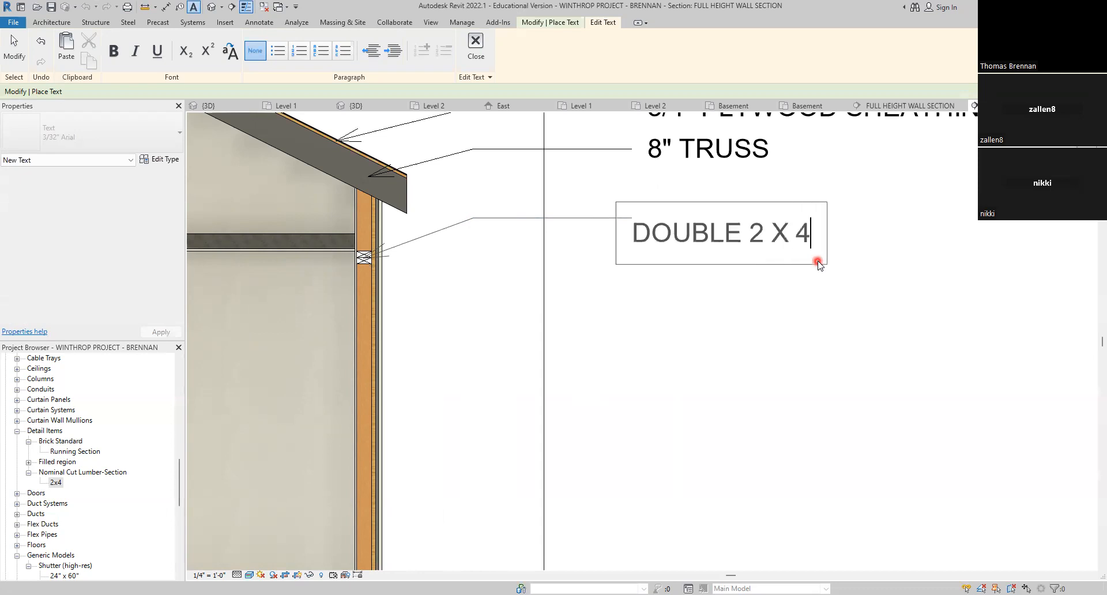
{"action": "type", "text": "TOP PL"}
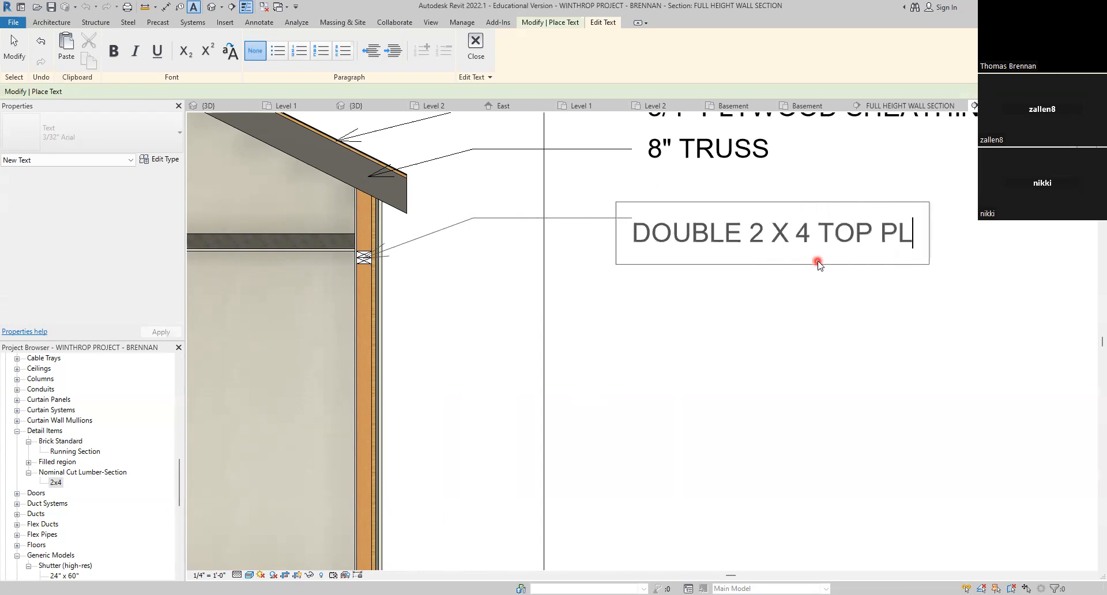
{"action": "type", "text": "ATE"}
{"action": "left_click", "coordinate": [767, 353]}
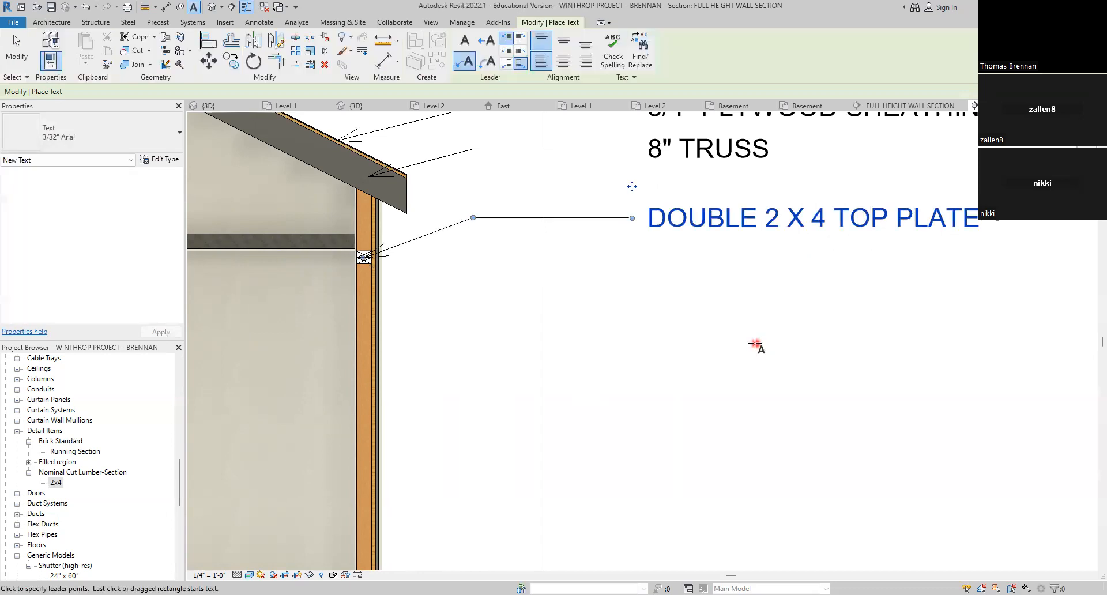
Step: Add a two-segment leader note pointing to the upper wall's outer face, reading "1/2" SIDING", aligned below the TOP PLATE note
{"action": "scroll", "coordinate": [749, 344], "scroll_direction": "down", "scroll_amount": 2}
{"action": "scroll", "coordinate": [750, 344], "scroll_direction": "down", "scroll_amount": 1}
{"action": "middle_click_drag", "start_coordinate": [746, 346], "coordinate": [633, 320]}
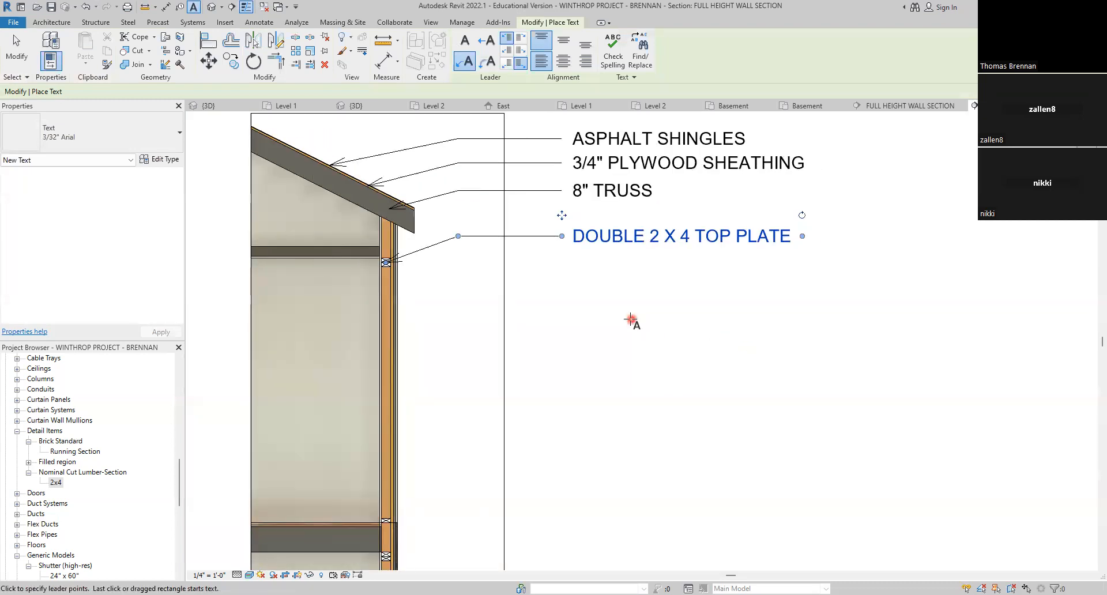
{"action": "scroll", "coordinate": [458, 295], "scroll_direction": "up", "scroll_amount": 1}
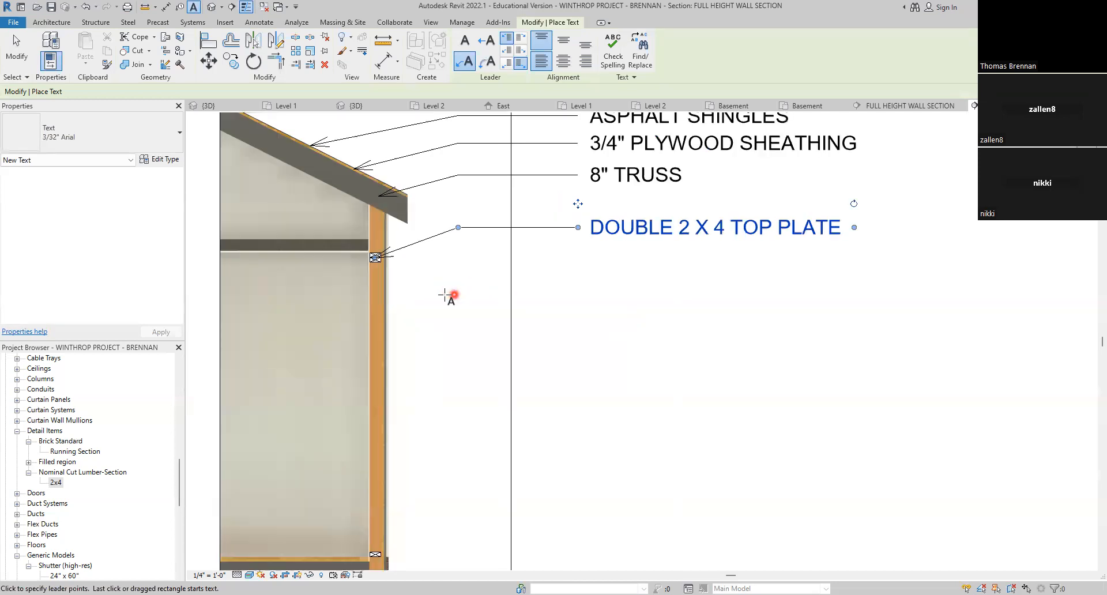
{"action": "key", "text": "Escape"}
{"action": "scroll", "coordinate": [409, 295], "scroll_direction": "up", "scroll_amount": 2}
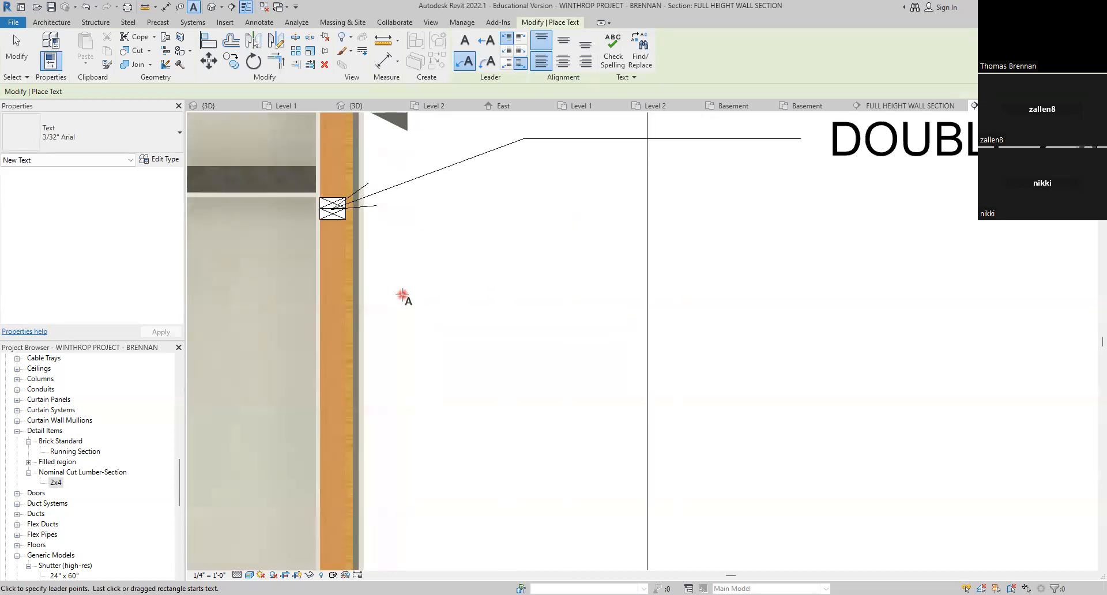
{"action": "left_click", "coordinate": [364, 313]}
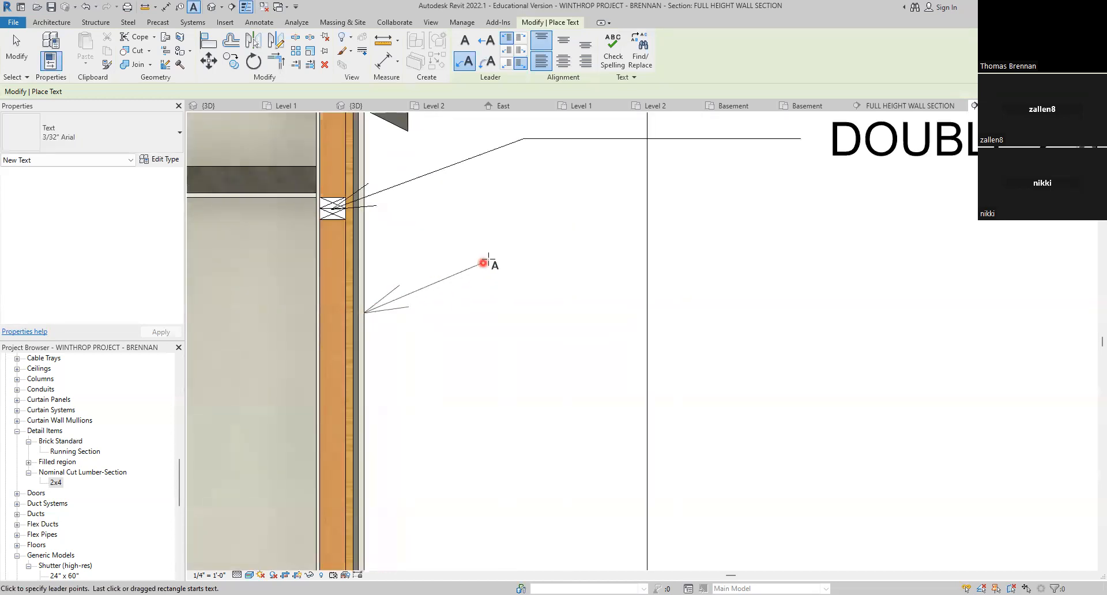
{"action": "left_click", "coordinate": [525, 242]}
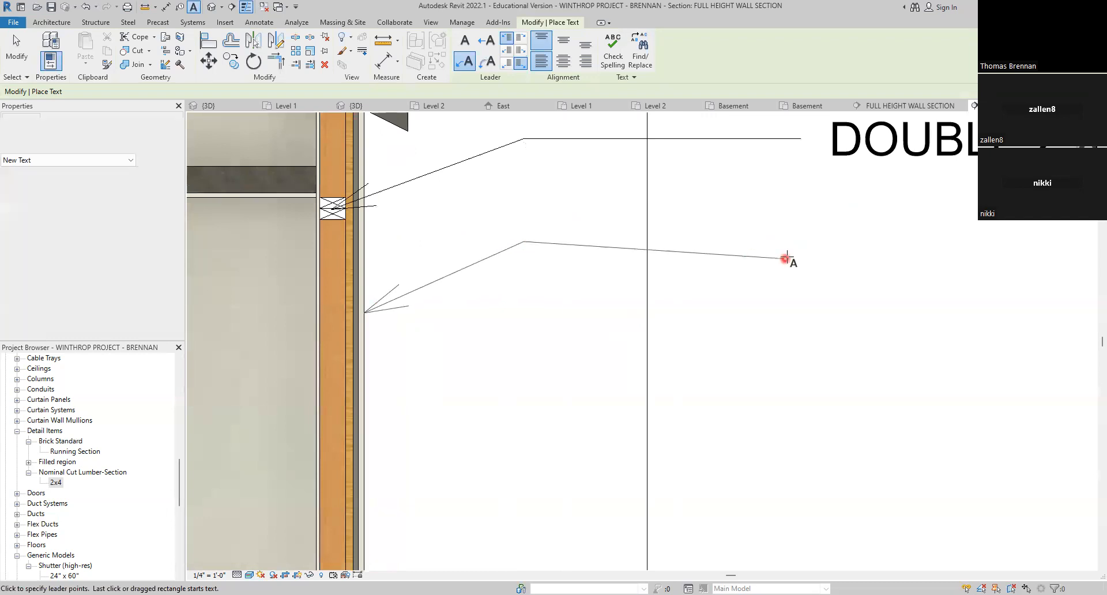
{"action": "left_click", "coordinate": [801, 242]}
{"action": "scroll", "coordinate": [811, 321], "scroll_direction": "down", "scroll_amount": 1}
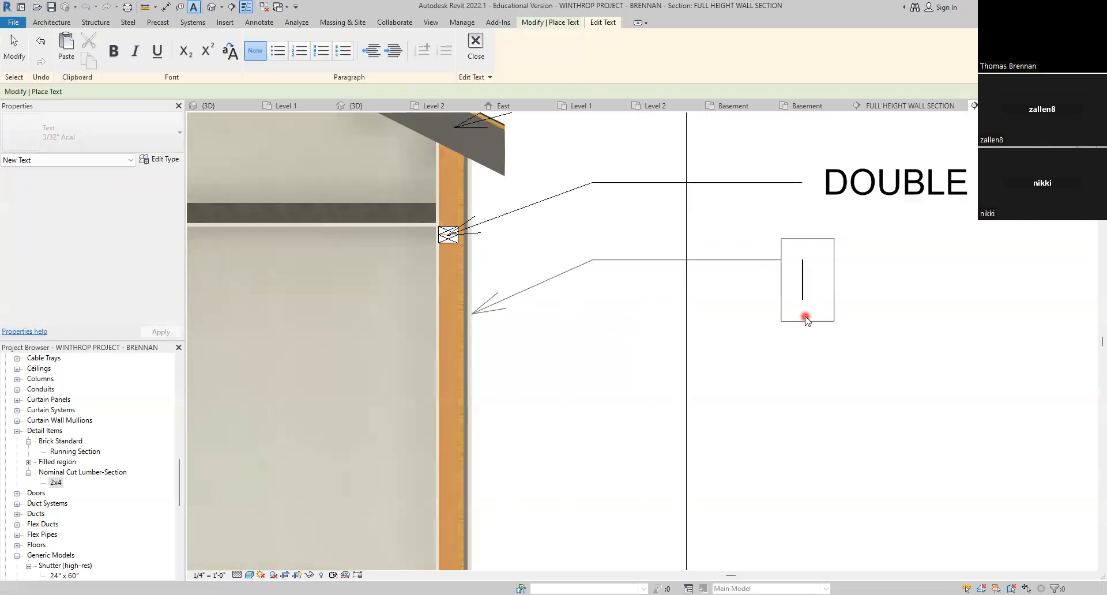
{"action": "middle_click_drag", "start_coordinate": [806, 312], "coordinate": [556, 305]}
{"action": "type", "text": "1/"}
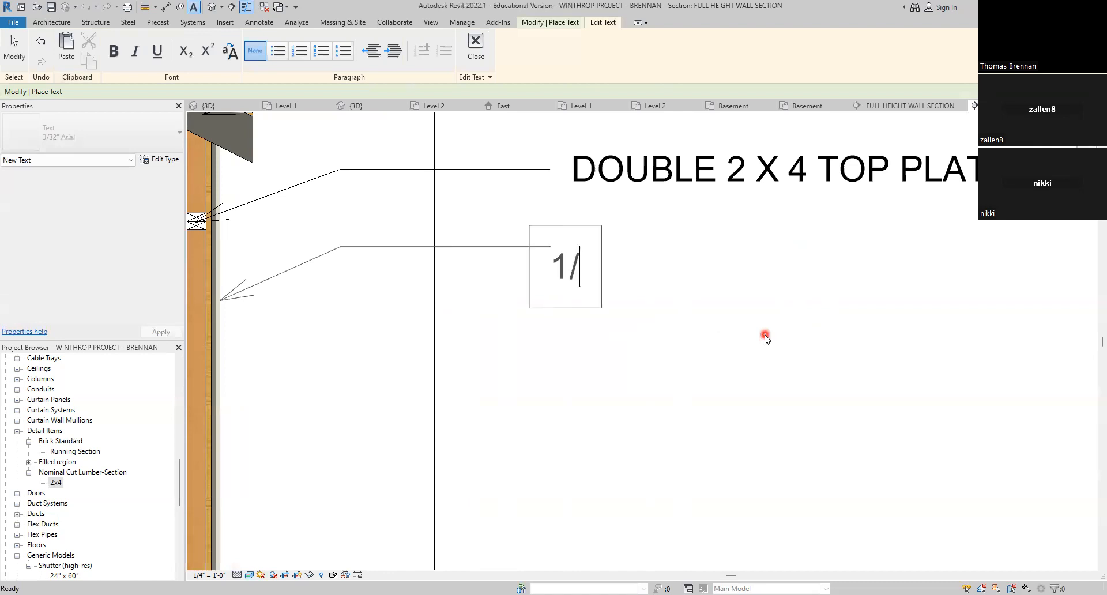
{"action": "type", "text": "2\" S"}
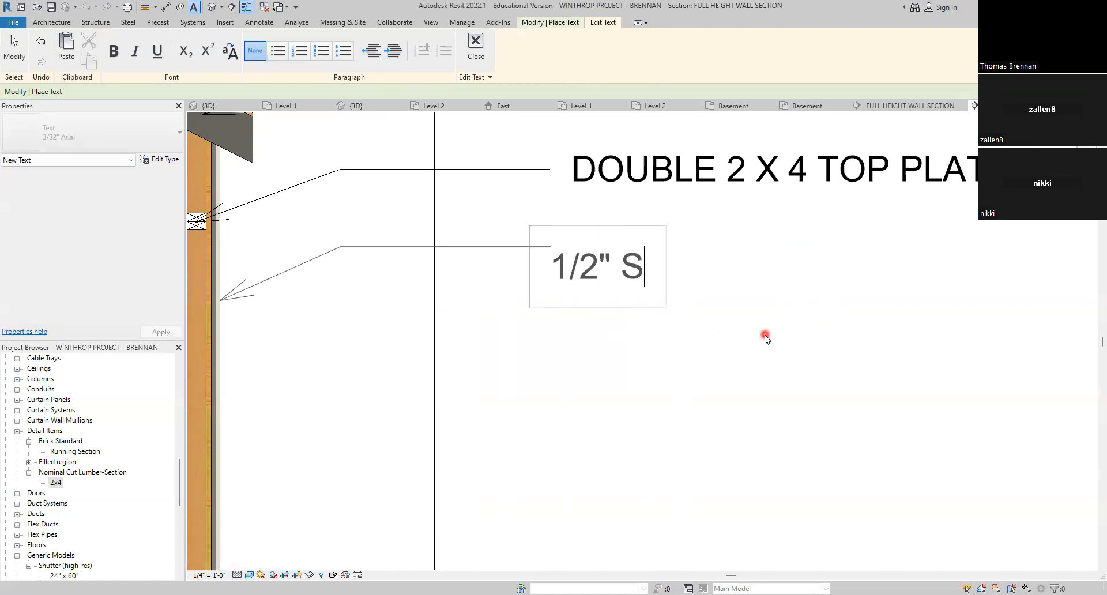
{"action": "type", "text": "IDING"}
{"action": "left_click", "coordinate": [768, 334]}
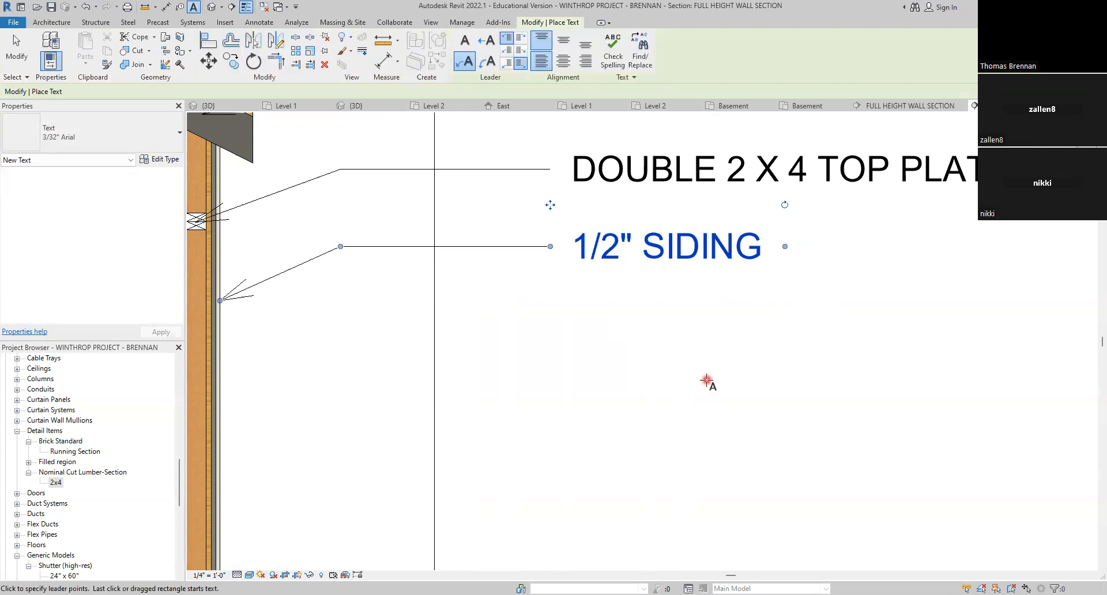
Step: Add a two-segment leader note pointing to the layer behind the siding, reading "1/2" FOAM INSULATION", aligned below the SIDING note
{"action": "left_click", "coordinate": [212, 367]}
{"action": "left_click", "coordinate": [341, 310]}
{"action": "left_click", "coordinate": [547, 309]}
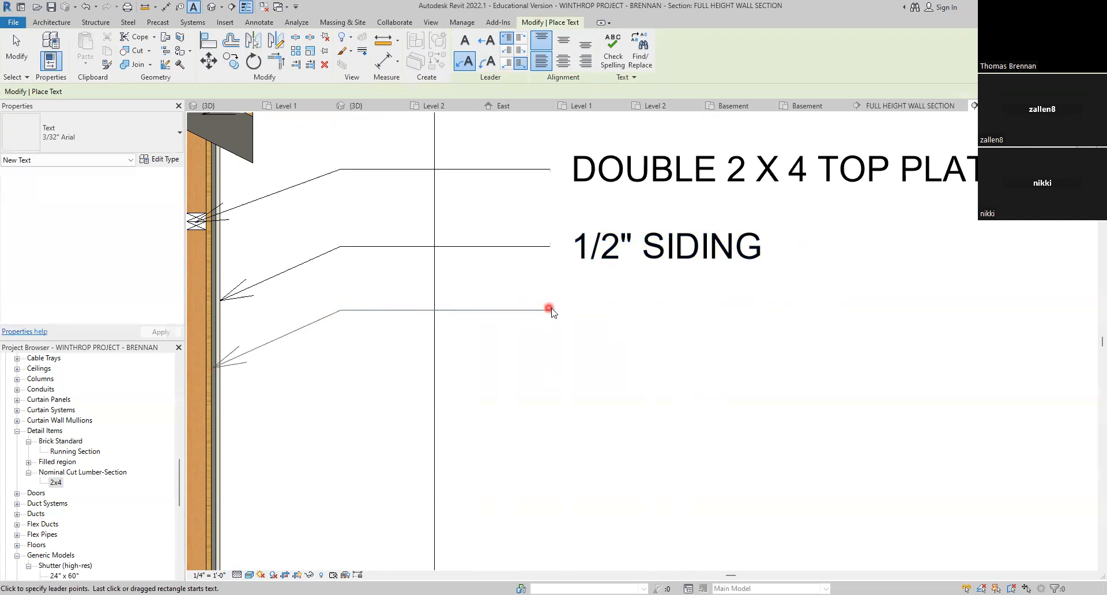
{"action": "type", "text": "1/2"}
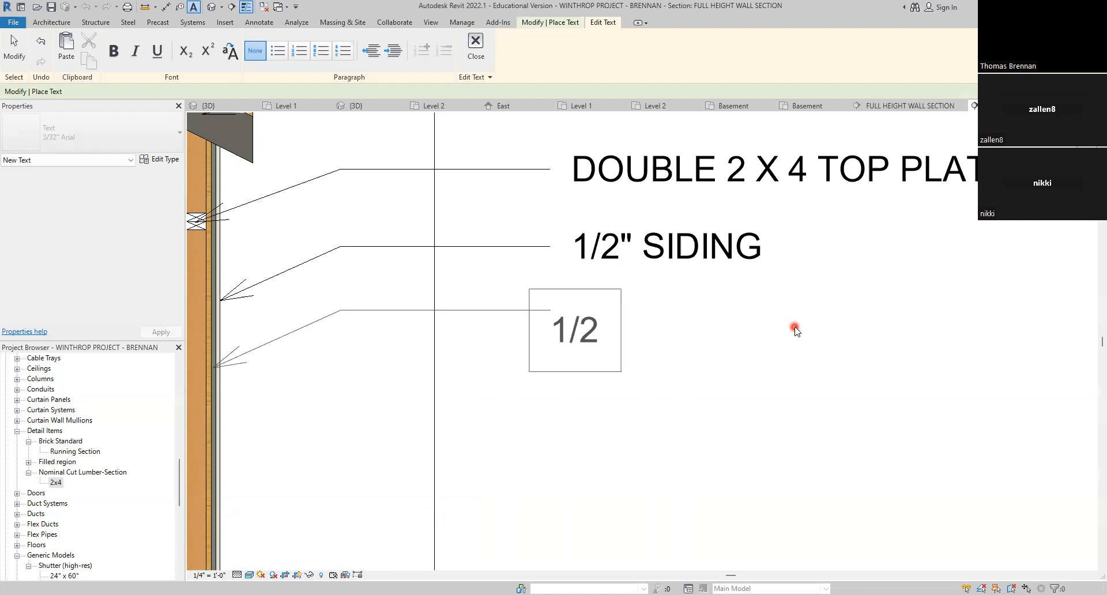
{"action": "type", "text": "\" FOA"}
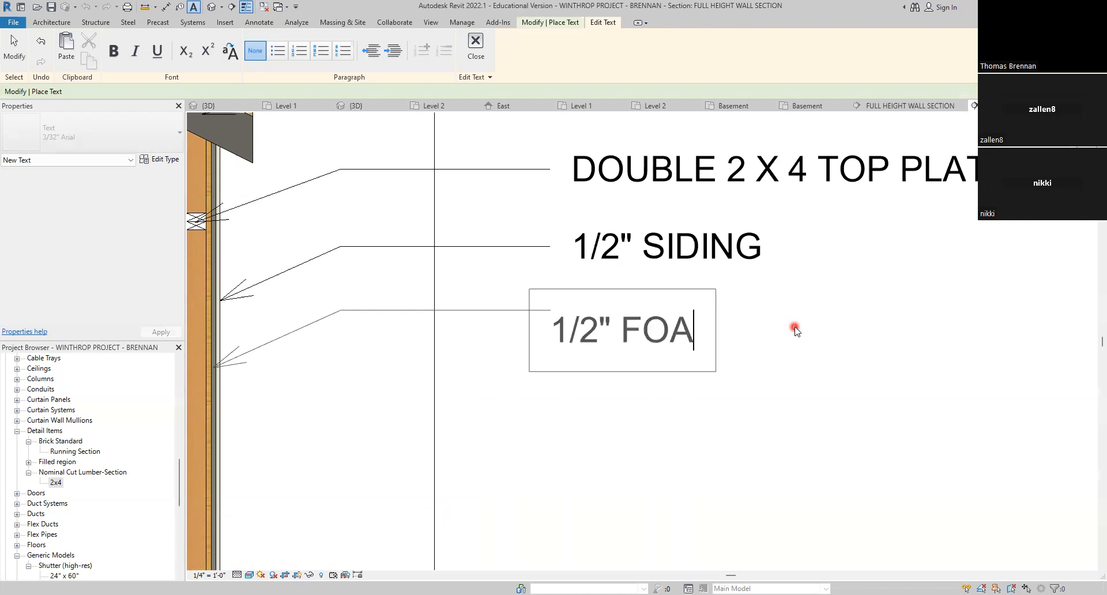
{"action": "type", "text": "M INSUL"}
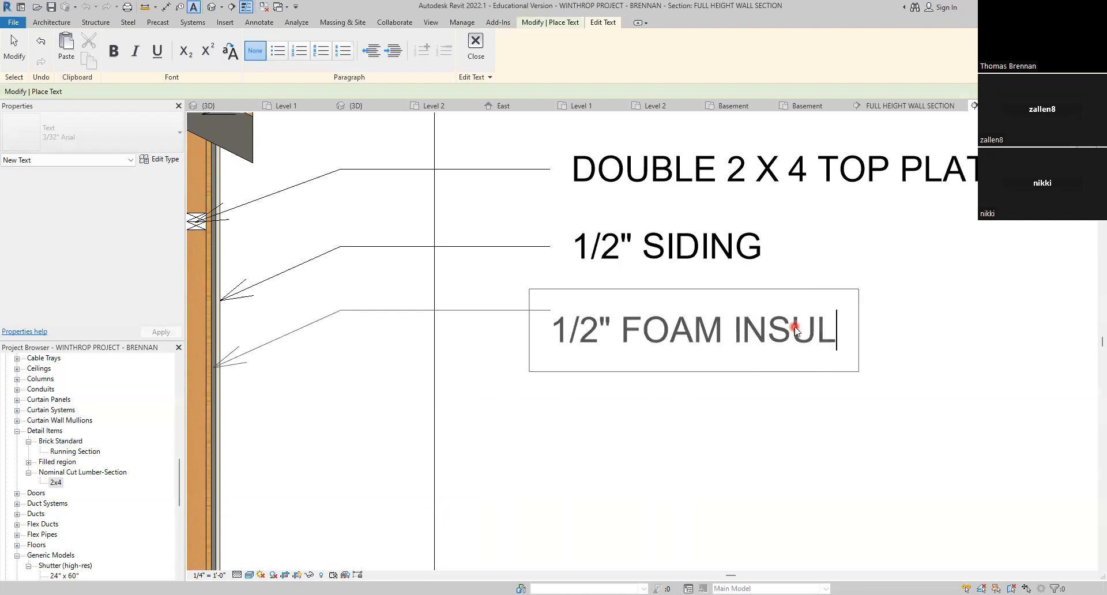
{"action": "type", "text": "ATION"}
{"action": "left_click", "coordinate": [697, 440]}
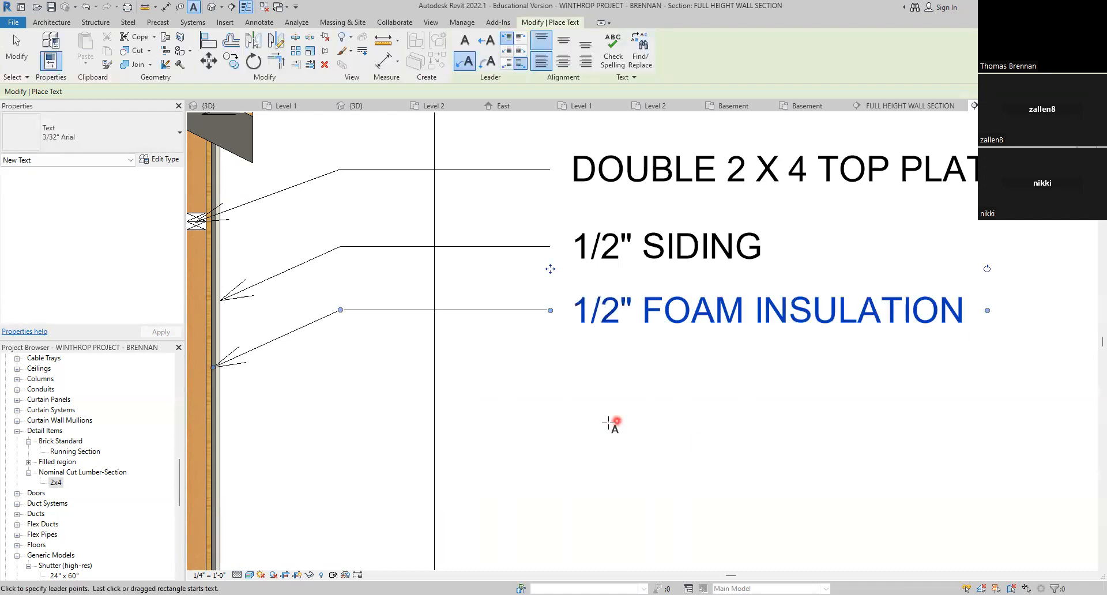
Step: Add a two-segment leader note pointing to the upper wall's plywood layer, reading "3/4" PLYWOOD SHEATHING", aligned below the FOAM INSULATION note
{"action": "scroll", "coordinate": [513, 422], "scroll_direction": "down", "scroll_amount": 1}
{"action": "scroll", "coordinate": [522, 378], "scroll_direction": "up", "scroll_amount": 4}
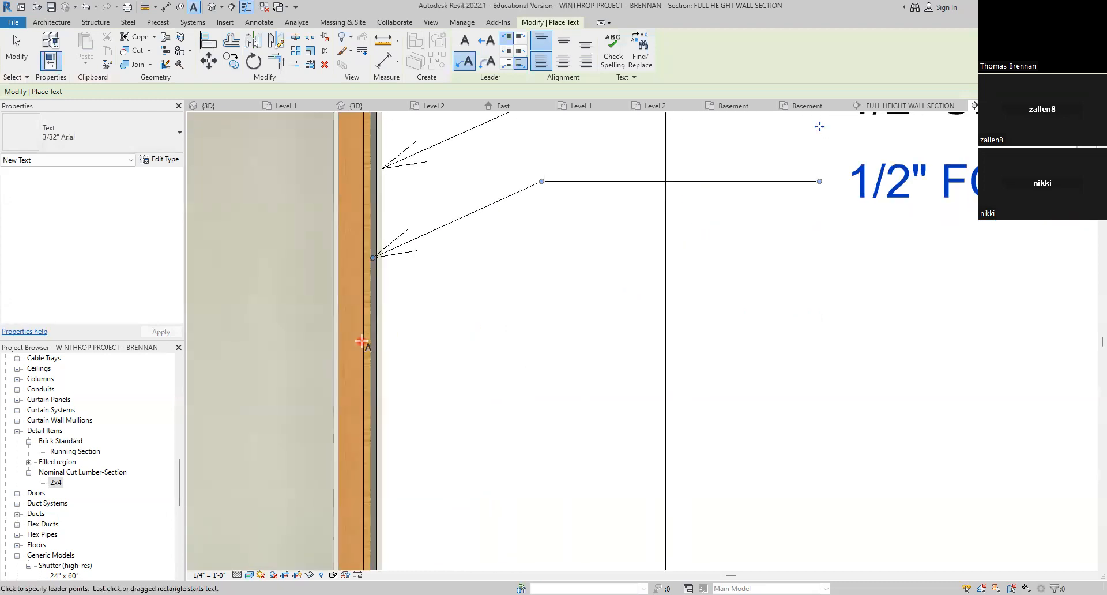
{"action": "left_click", "coordinate": [368, 343]}
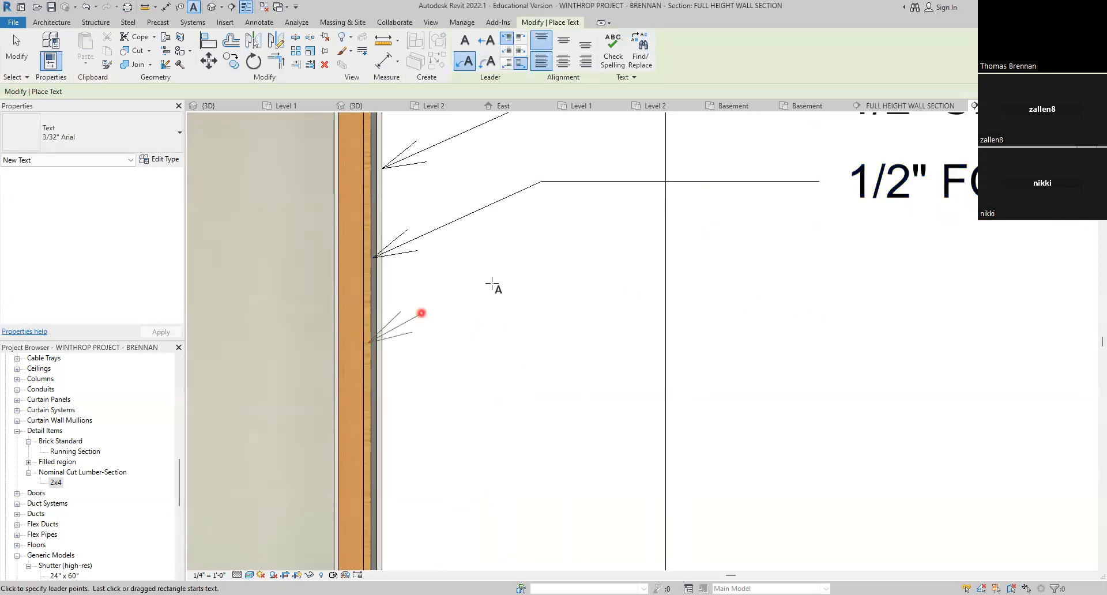
{"action": "left_click", "coordinate": [542, 268]}
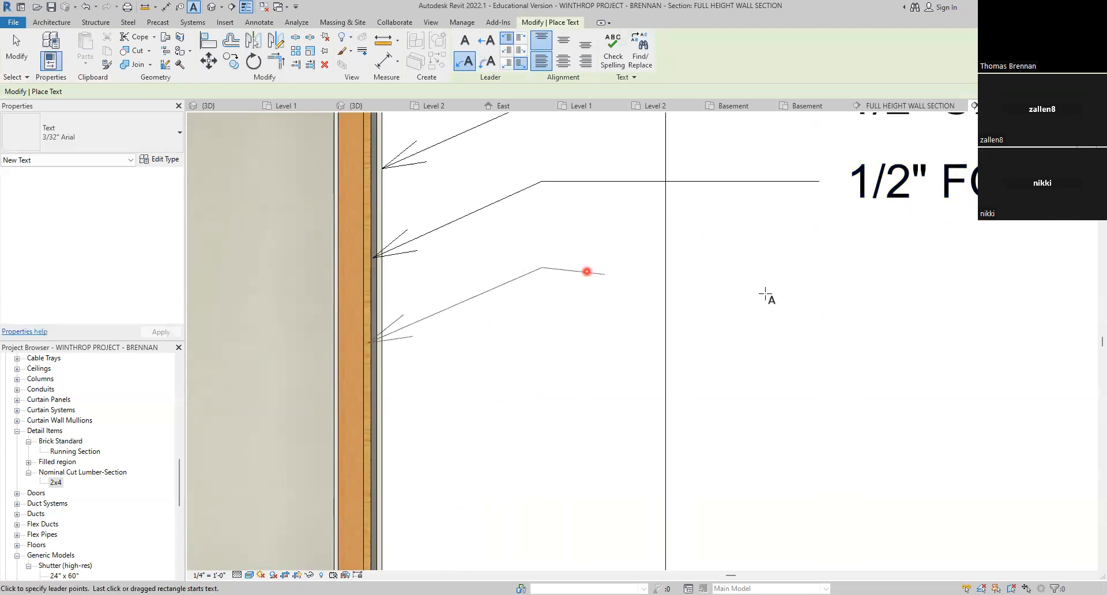
{"action": "left_click", "coordinate": [817, 265]}
{"action": "scroll", "coordinate": [819, 332], "scroll_direction": "down", "scroll_amount": 1}
{"action": "middle_click_drag", "start_coordinate": [819, 332], "coordinate": [446, 329]}
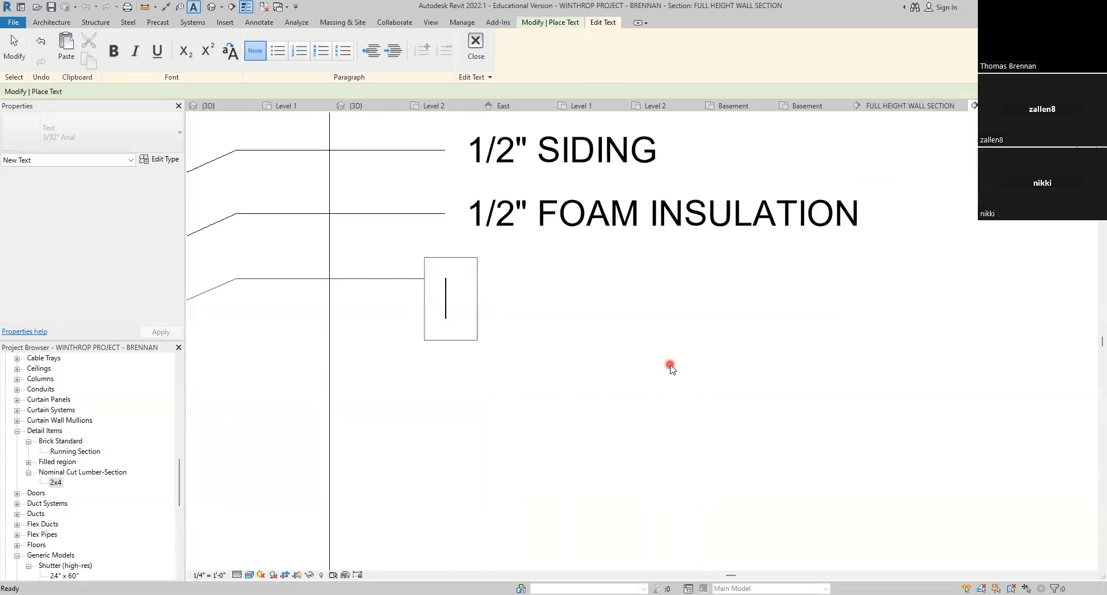
{"action": "type", "text": "3/4"}
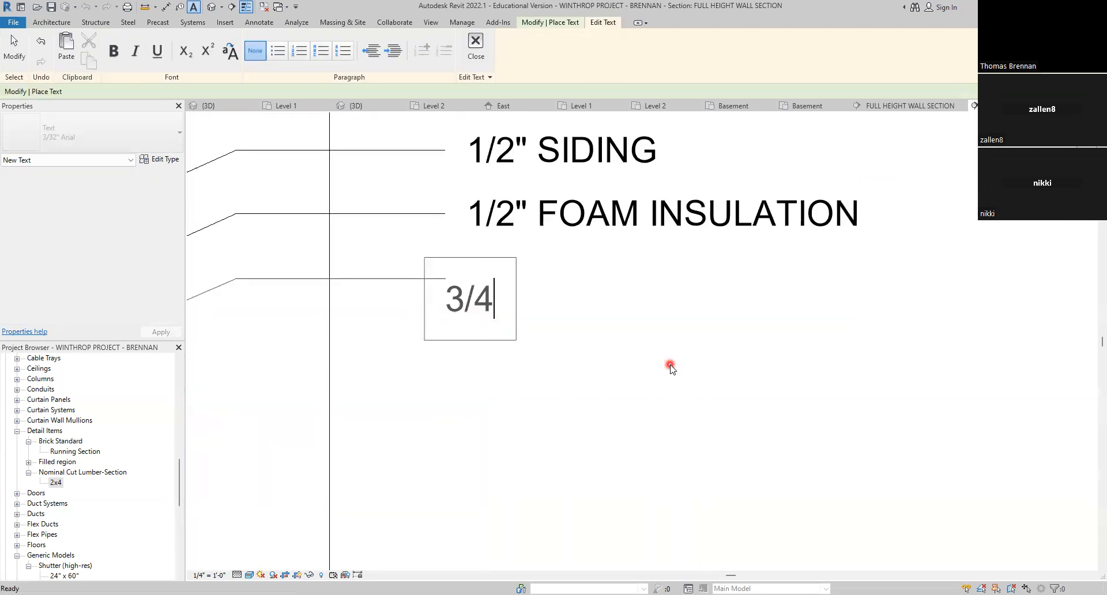
{"action": "type", "text": "\" PLY"}
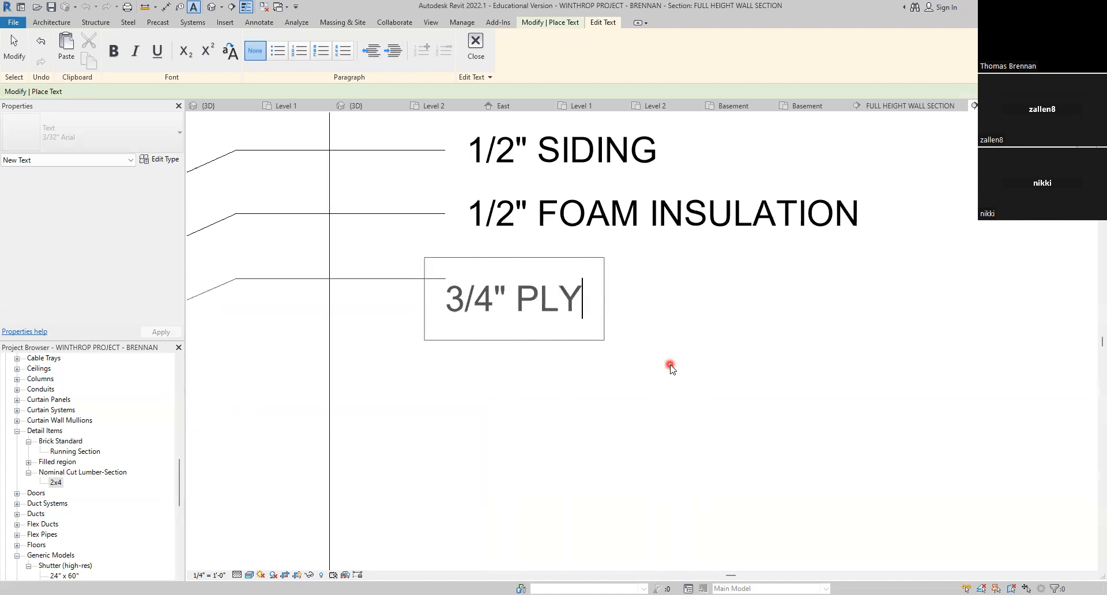
{"action": "type", "text": "WOOD SHEAT"}
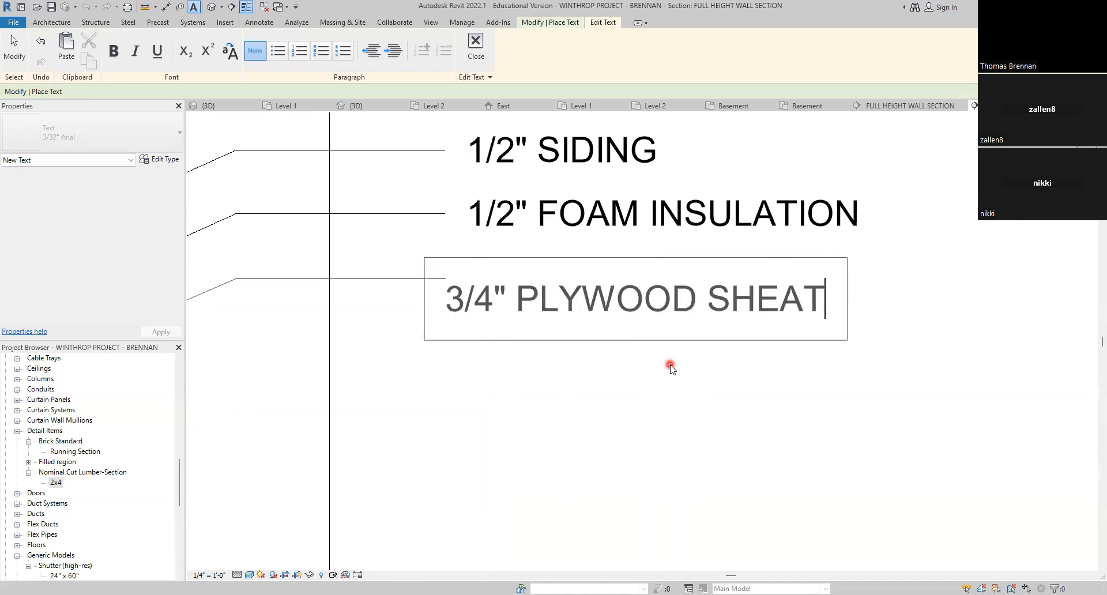
{"action": "type", "text": "HING"}
{"action": "left_click", "coordinate": [672, 378]}
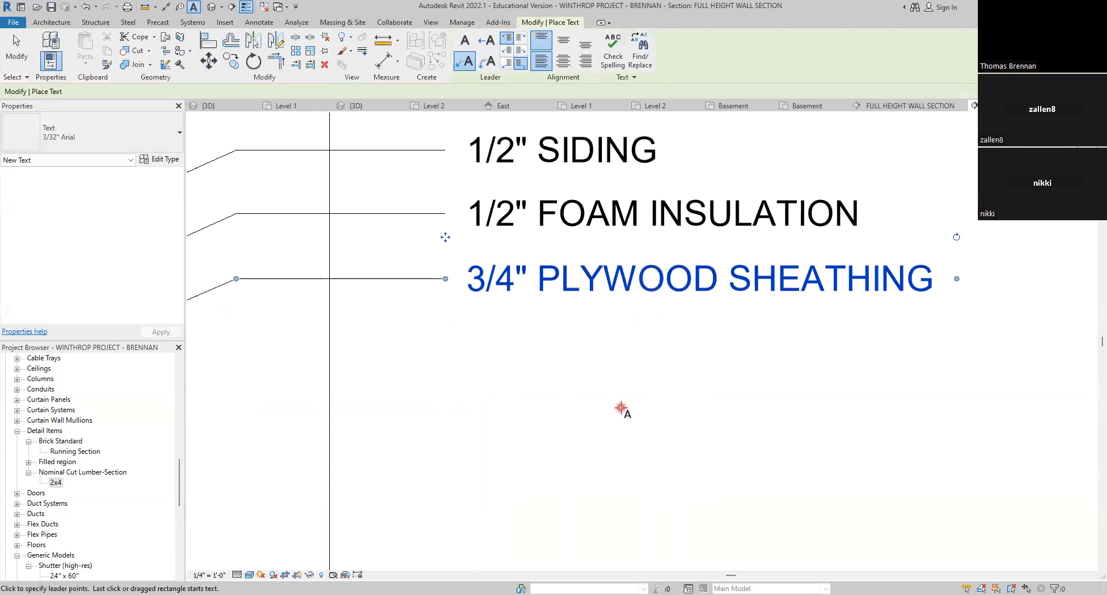
{"action": "scroll", "coordinate": [554, 415], "scroll_direction": "down", "scroll_amount": 4}
{"action": "middle_click_drag", "start_coordinate": [555, 424], "coordinate": [633, 381]}
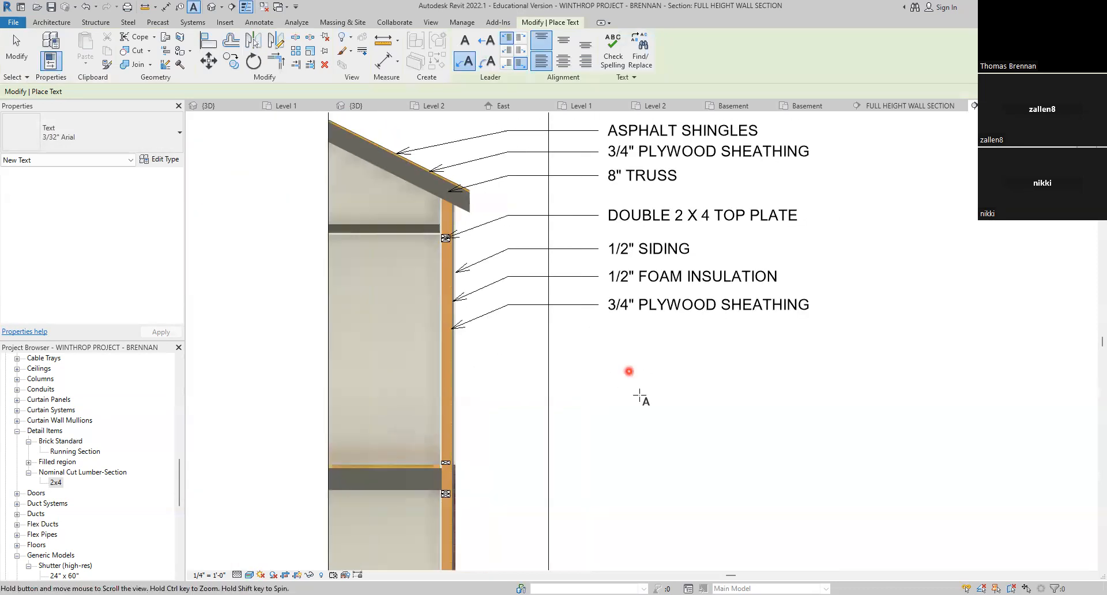
Step: Add a two-segment leader note pointing to the upper wall's stud layer, reading "2 X 4 STUD", aligned below the PLYWOOD SHEATHING note
{"action": "scroll", "coordinate": [637, 396], "scroll_direction": "down", "scroll_amount": 2}
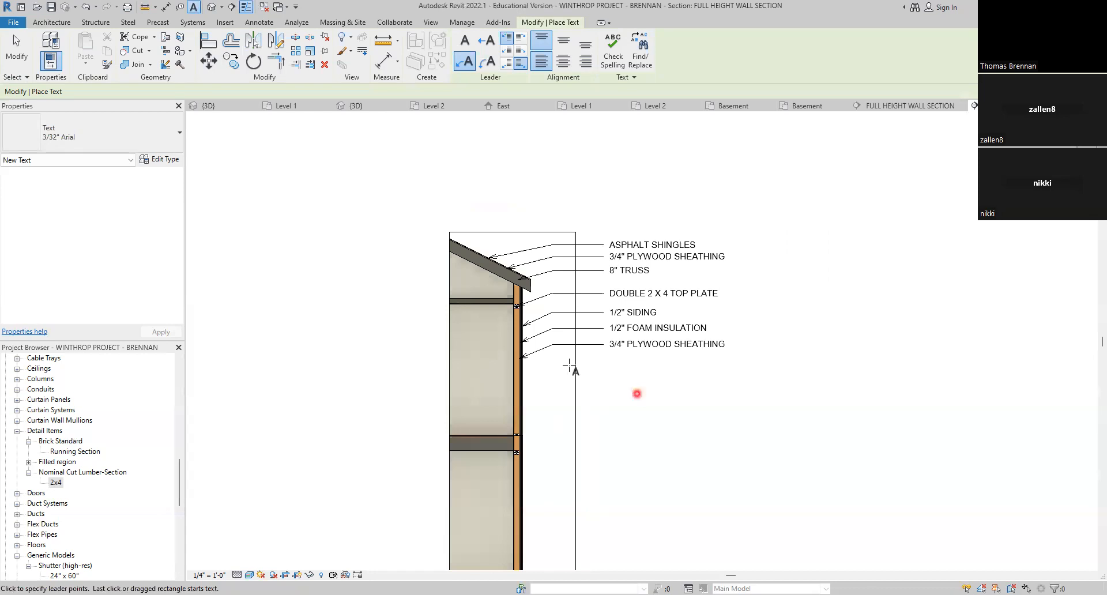
{"action": "scroll", "coordinate": [569, 365], "scroll_direction": "up", "scroll_amount": 2}
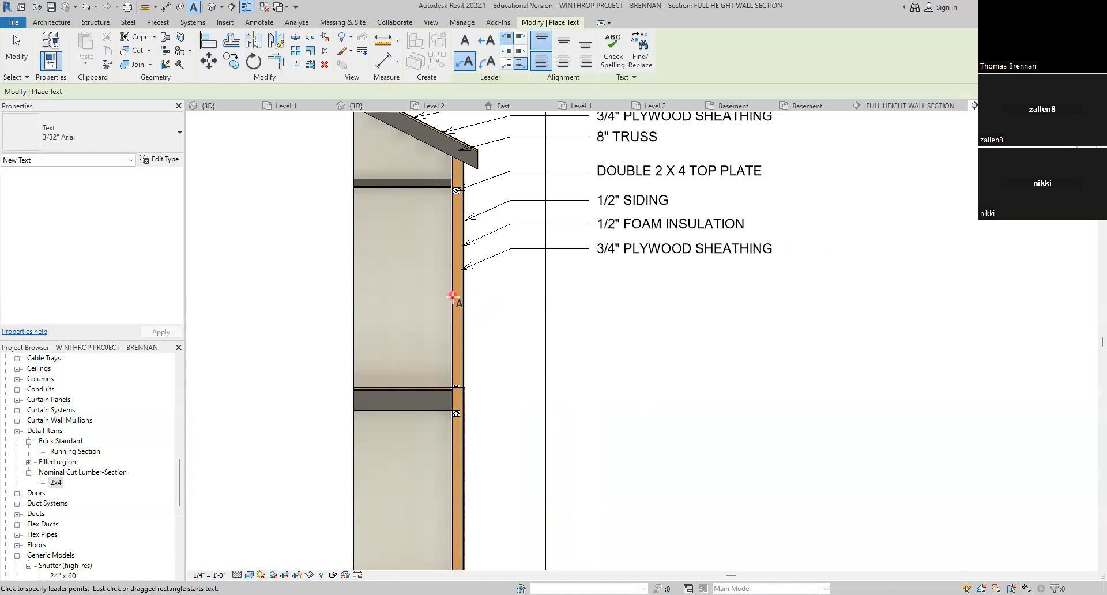
{"action": "scroll", "coordinate": [457, 296], "scroll_direction": "up", "scroll_amount": 2}
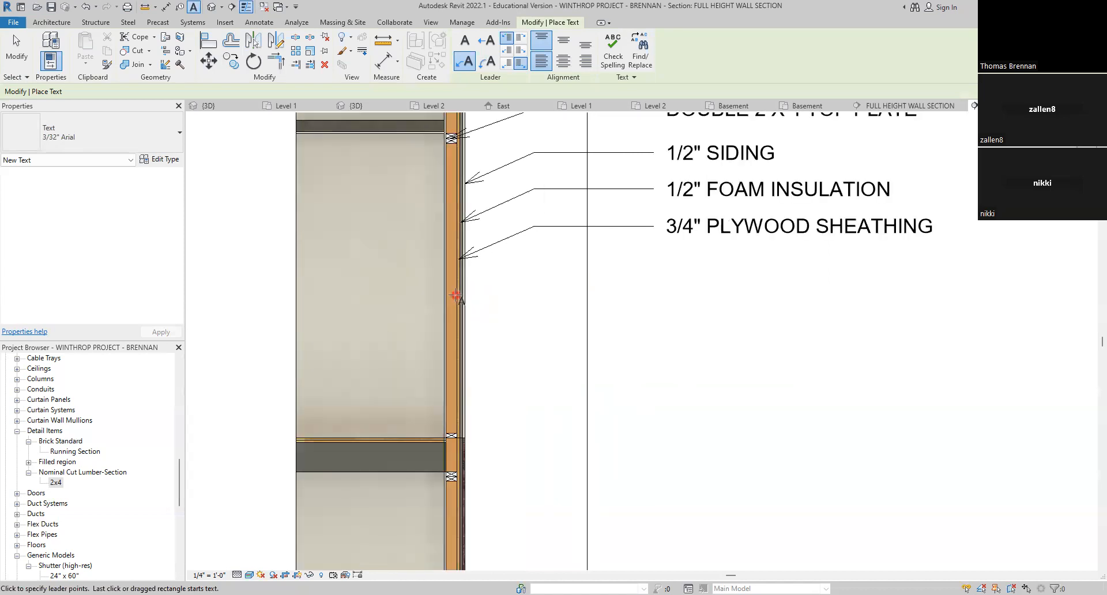
{"action": "left_click", "coordinate": [455, 295]}
{"action": "left_click", "coordinate": [535, 263]}
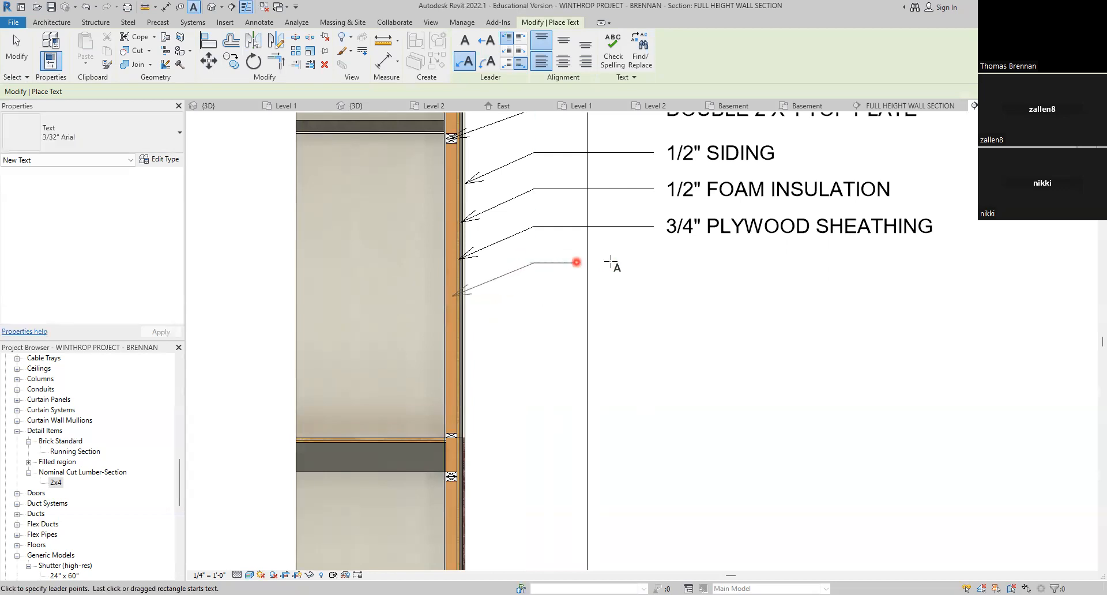
{"action": "left_click", "coordinate": [656, 263]}
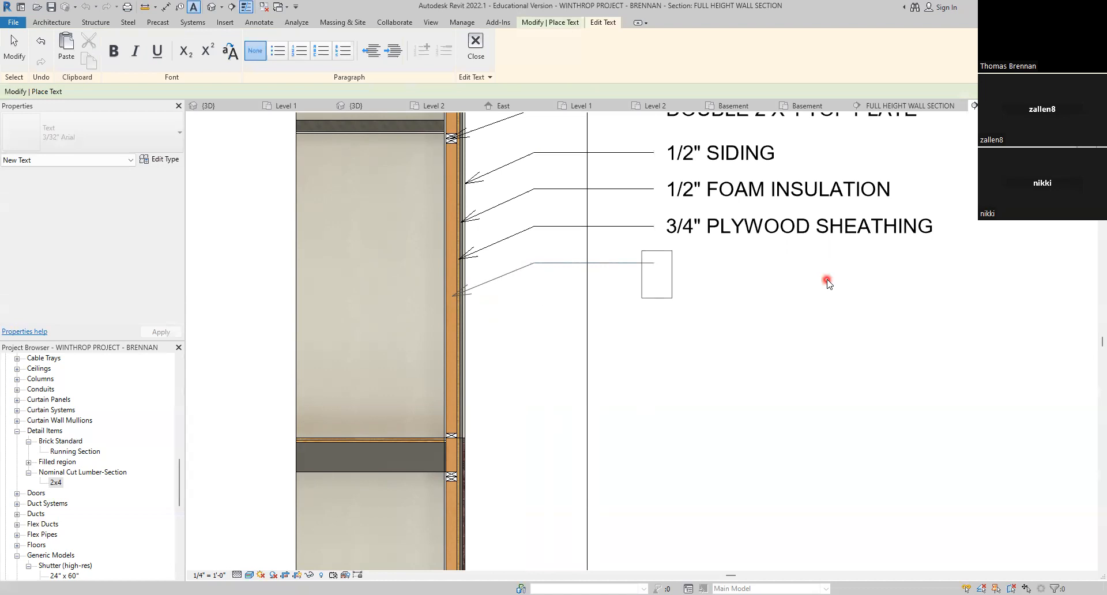
{"action": "type", "text": "2 X 4 S"}
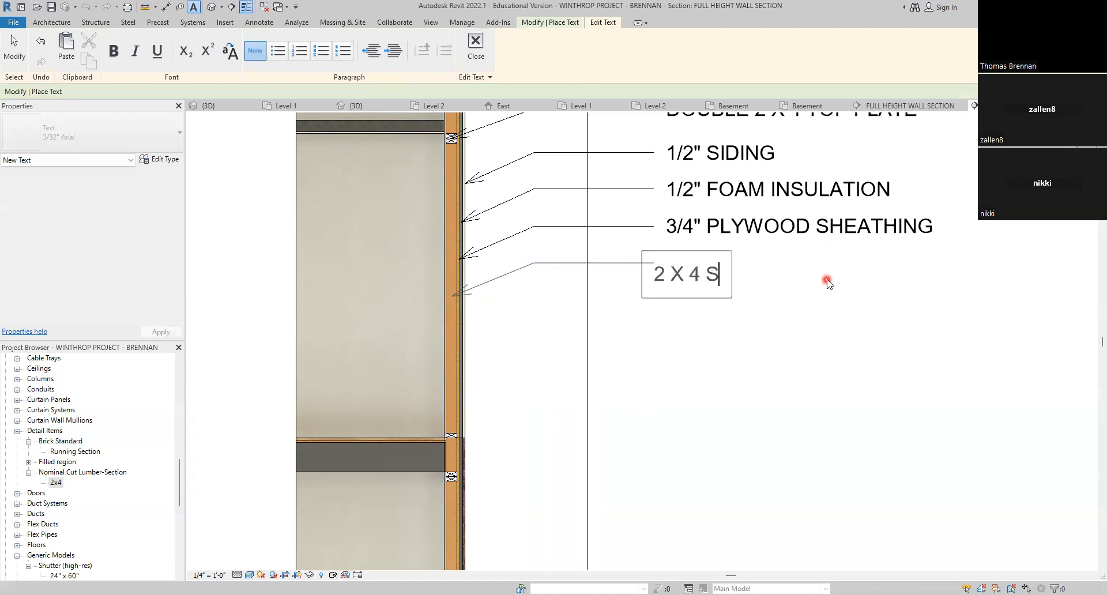
{"action": "type", "text": "TUD"}
{"action": "left_click", "coordinate": [779, 365]}
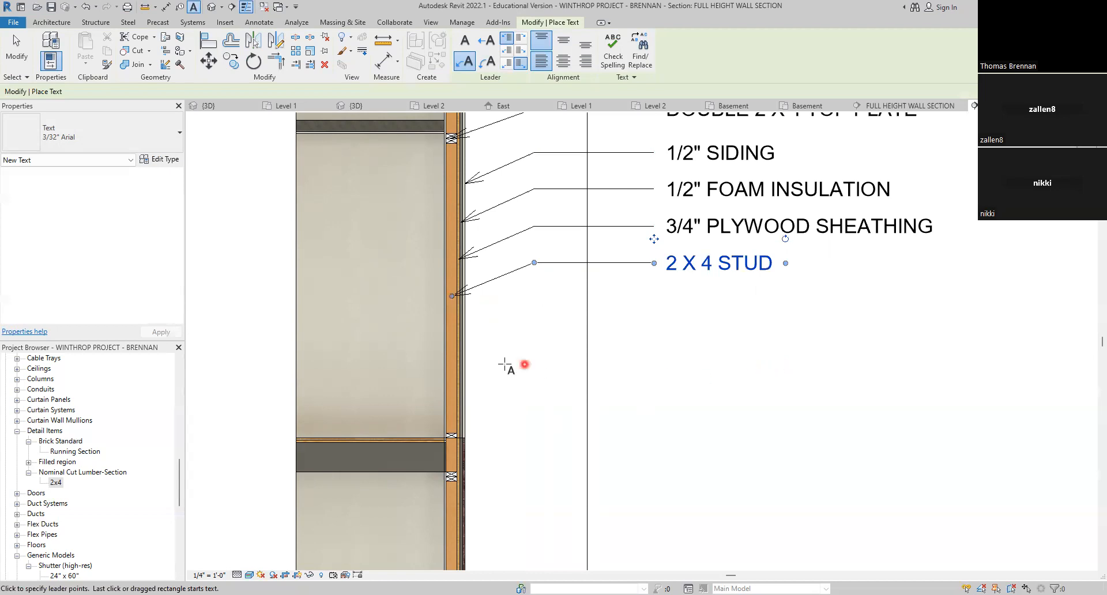
Step: Add a two-segment leader note pointing to the upper wall's inner face, reading "1/2" GYPSUM DRYWALL", aligned below the STUD note
{"action": "left_click", "coordinate": [446, 350]}
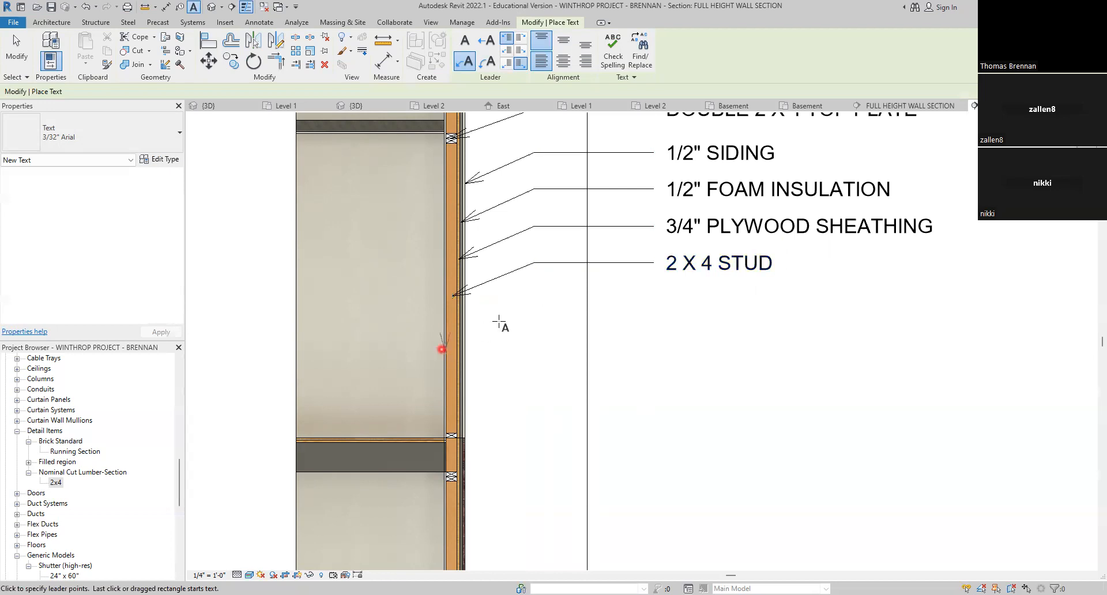
{"action": "left_click", "coordinate": [535, 310]}
{"action": "left_click", "coordinate": [652, 308]}
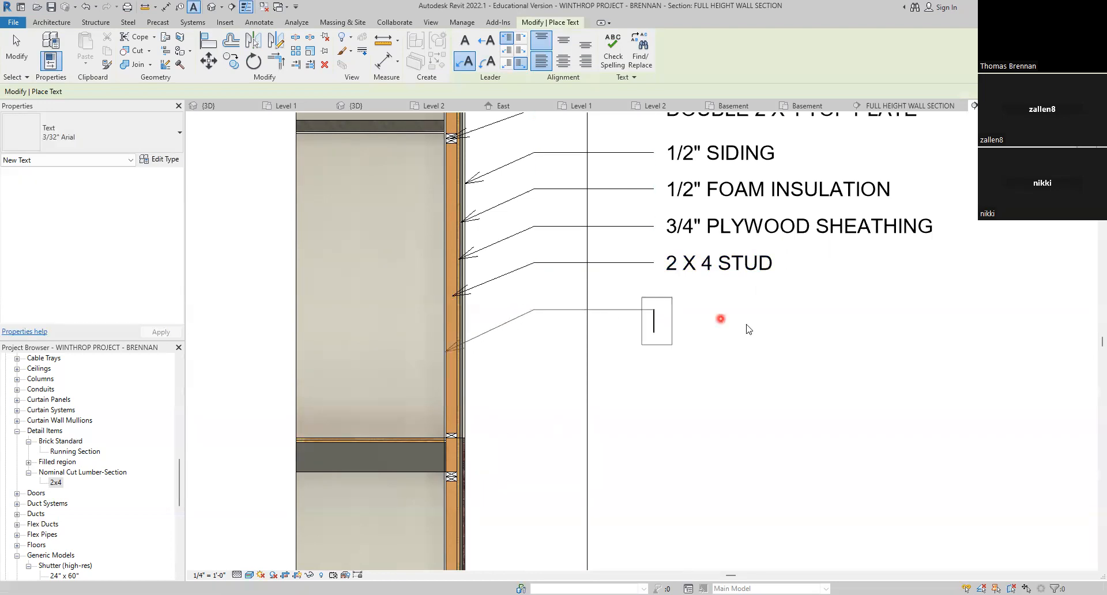
{"action": "type", "text": "1/2"}
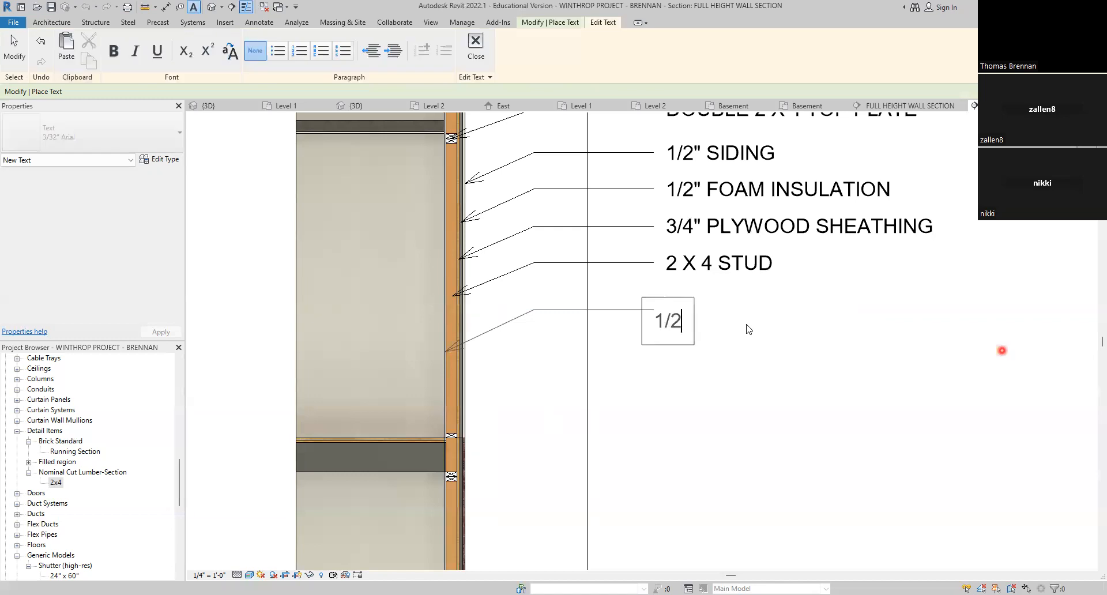
{"action": "type", "text": "\" GYPSUM DRYWALL"}
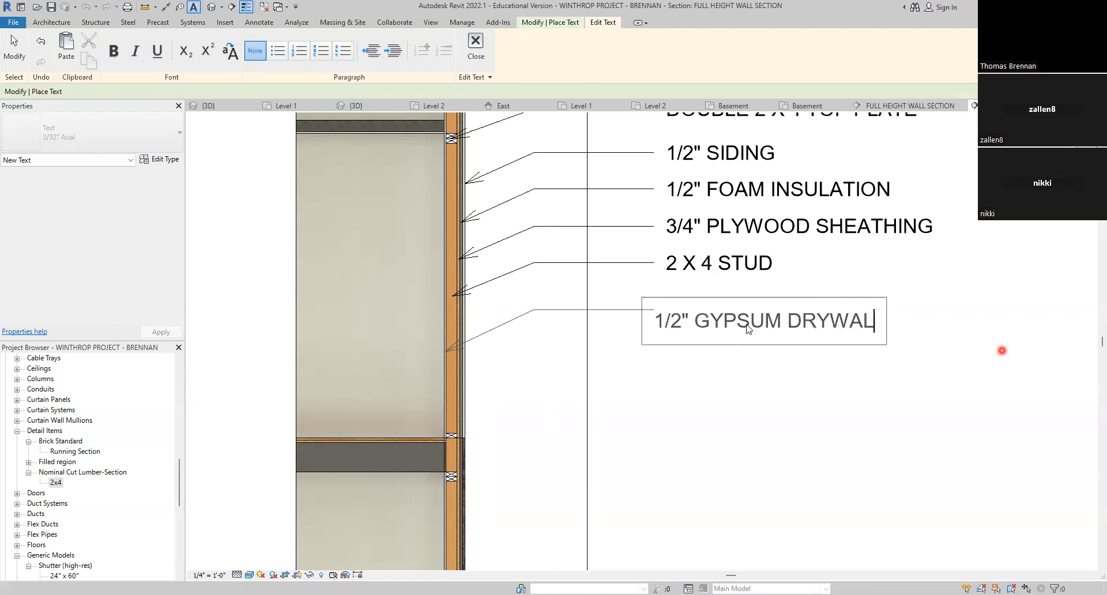
{"action": "left_click", "coordinate": [704, 397]}
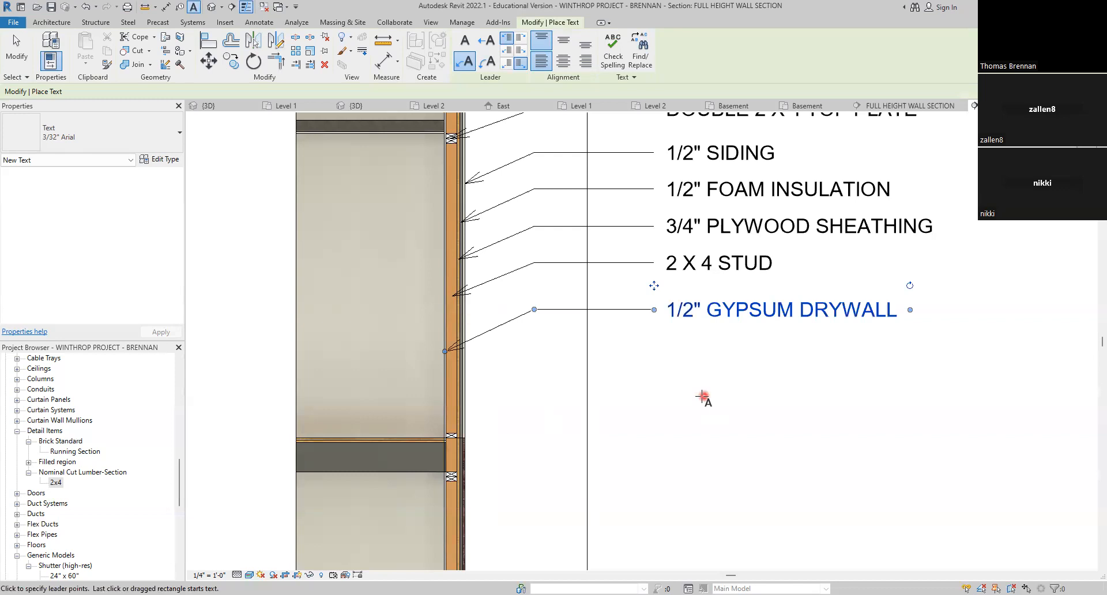
Step: Add a two-segment leader note pointing to the thin top layer of the floor below, reading "3/4" PLYWOOD SUBFLOOR", aligned below the DRYWALL note
{"action": "scroll", "coordinate": [421, 446], "scroll_direction": "up", "scroll_amount": 2}
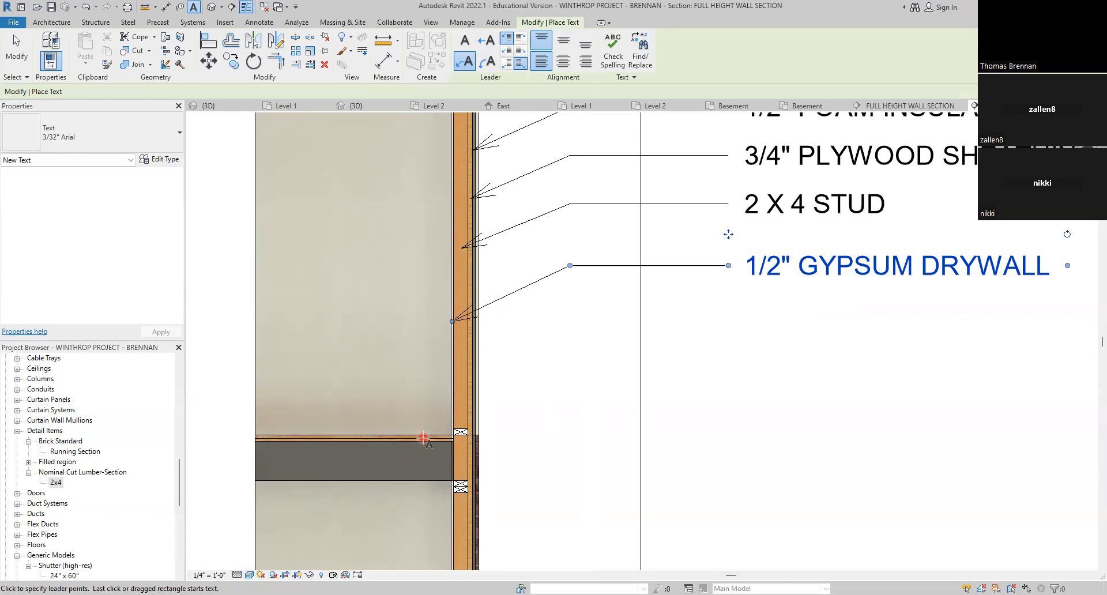
{"action": "left_click", "coordinate": [423, 437]}
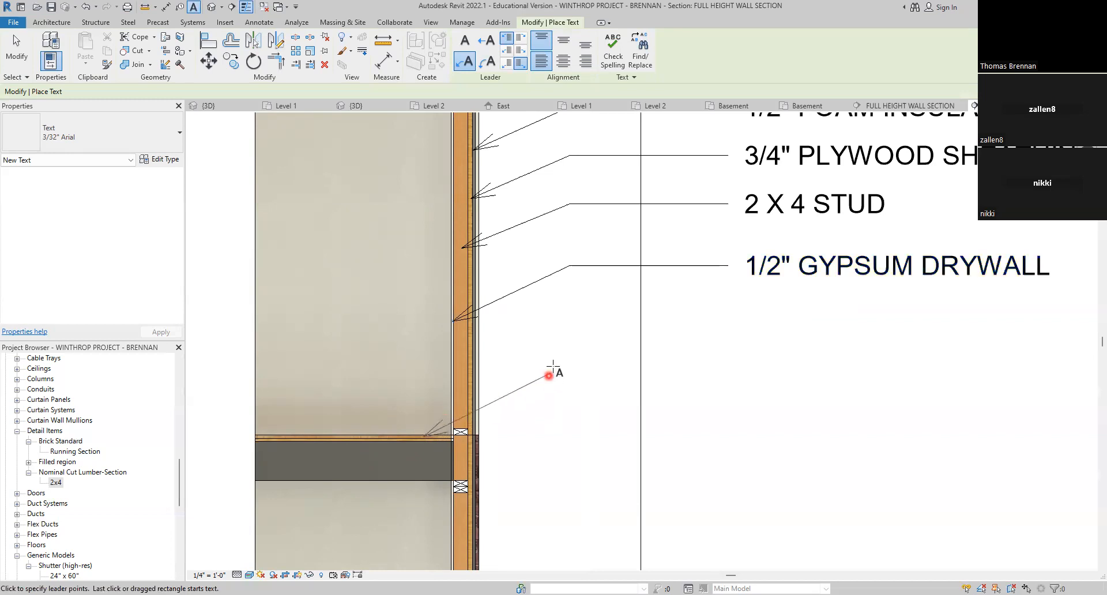
{"action": "left_click", "coordinate": [569, 344]}
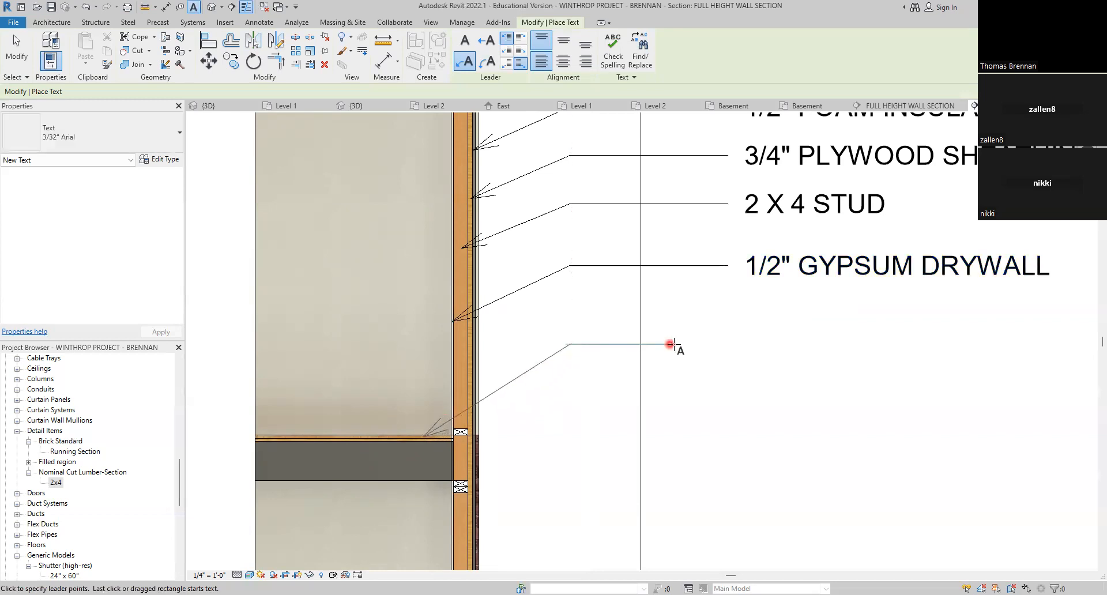
{"action": "left_click", "coordinate": [729, 349]}
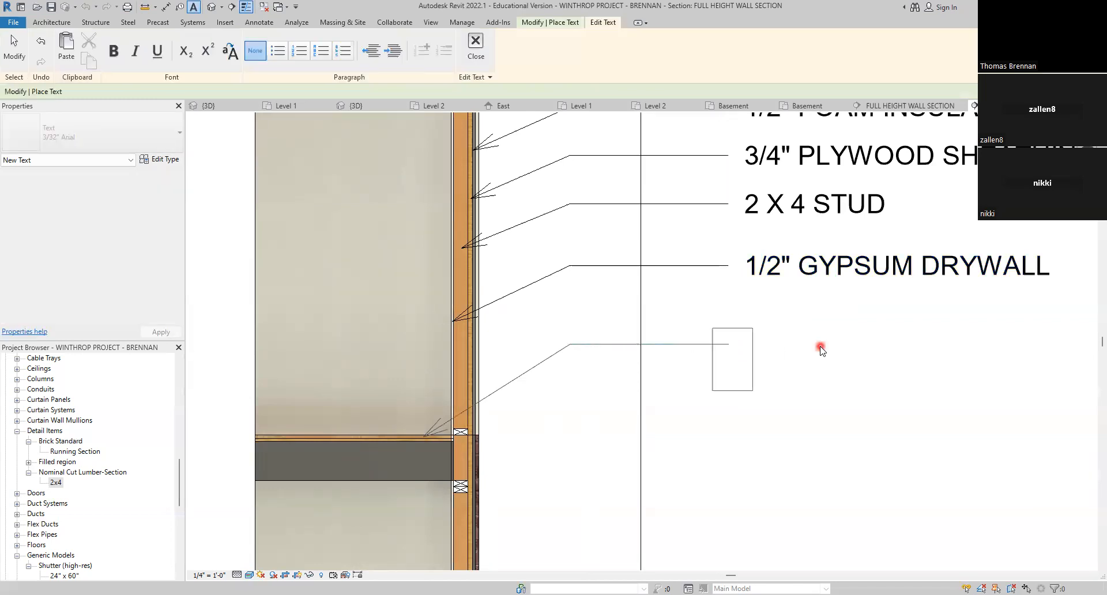
{"action": "type", "text": "3/4\" PLYWOOD SUBL"}
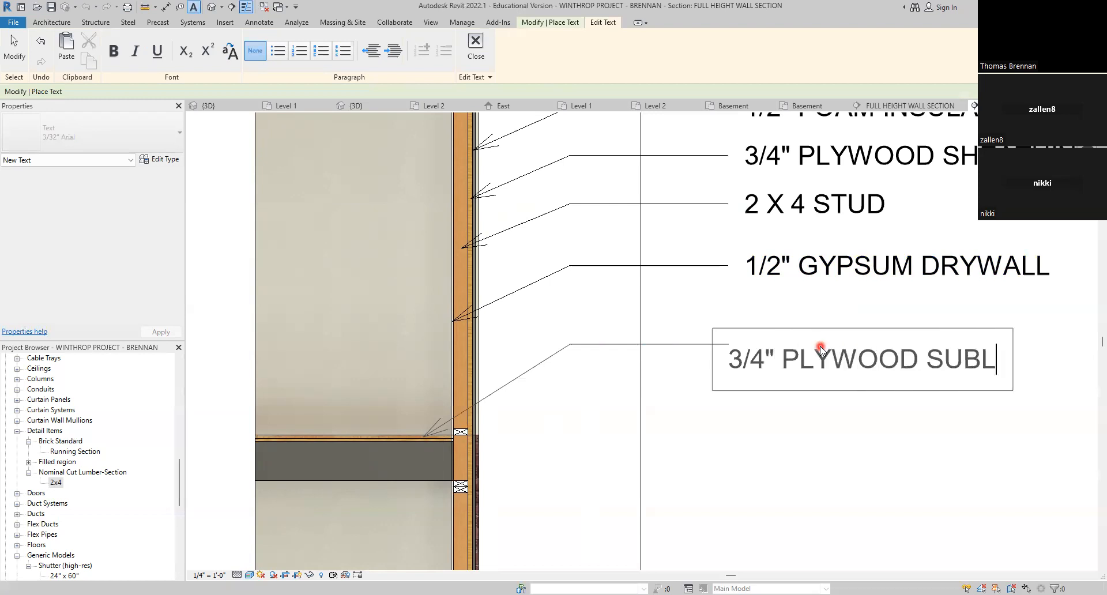
{"action": "key", "text": "BackSpace"}
{"action": "type", "text": "FLOOR"}
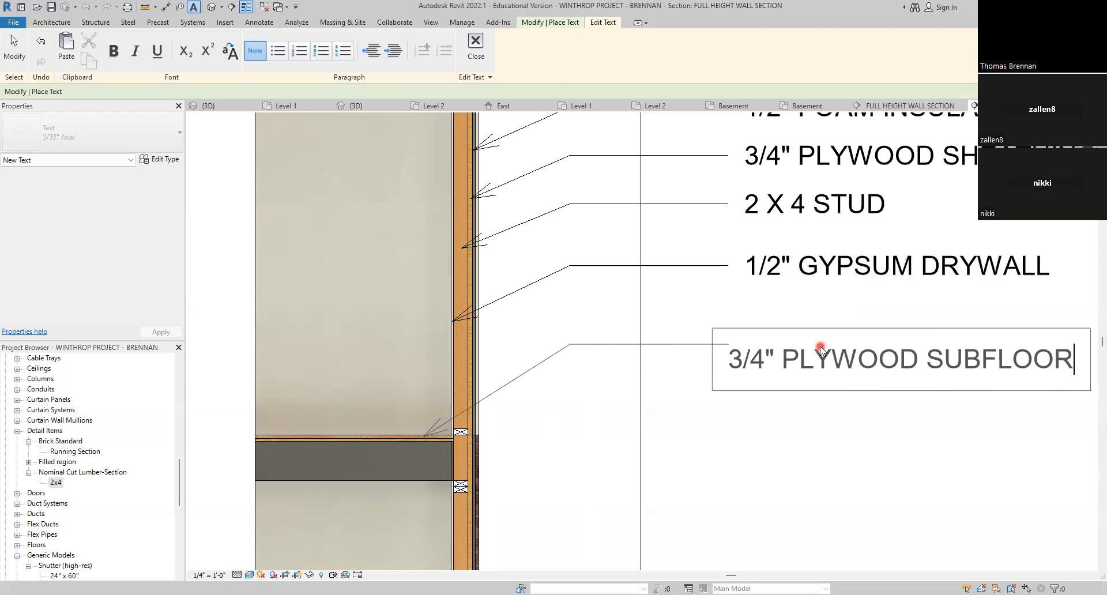
{"action": "left_click", "coordinate": [740, 485]}
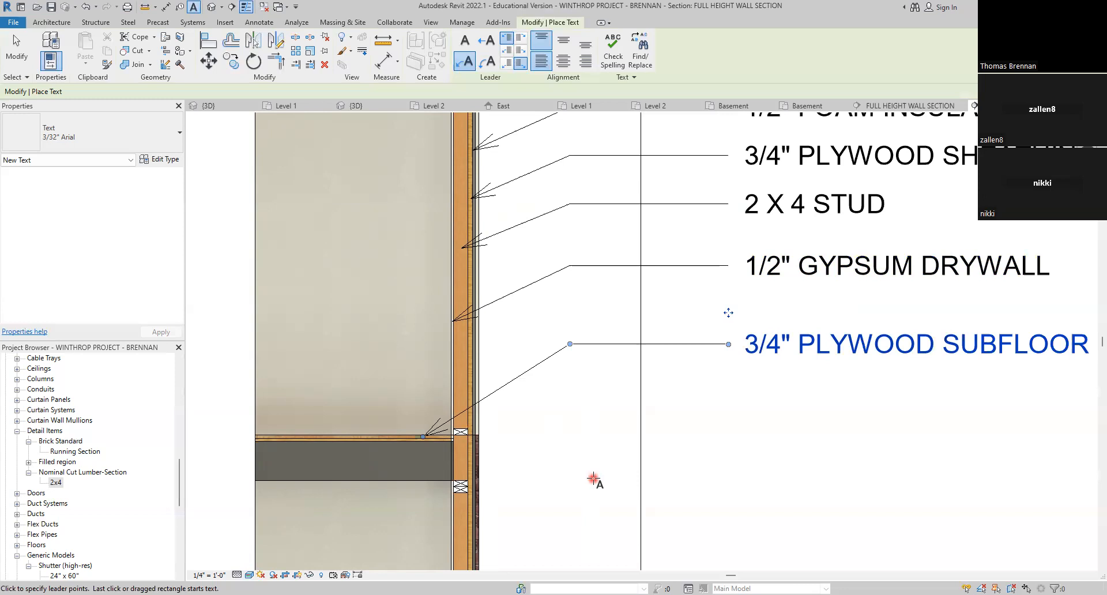
Step: Add a two-segment leader note pointing to the floor's joist layer, reading "2 X 12 WOOD JOIST", aligned just below the SUBFLOOR note
{"action": "middle_click_drag", "start_coordinate": [590, 481], "coordinate": [566, 408]}
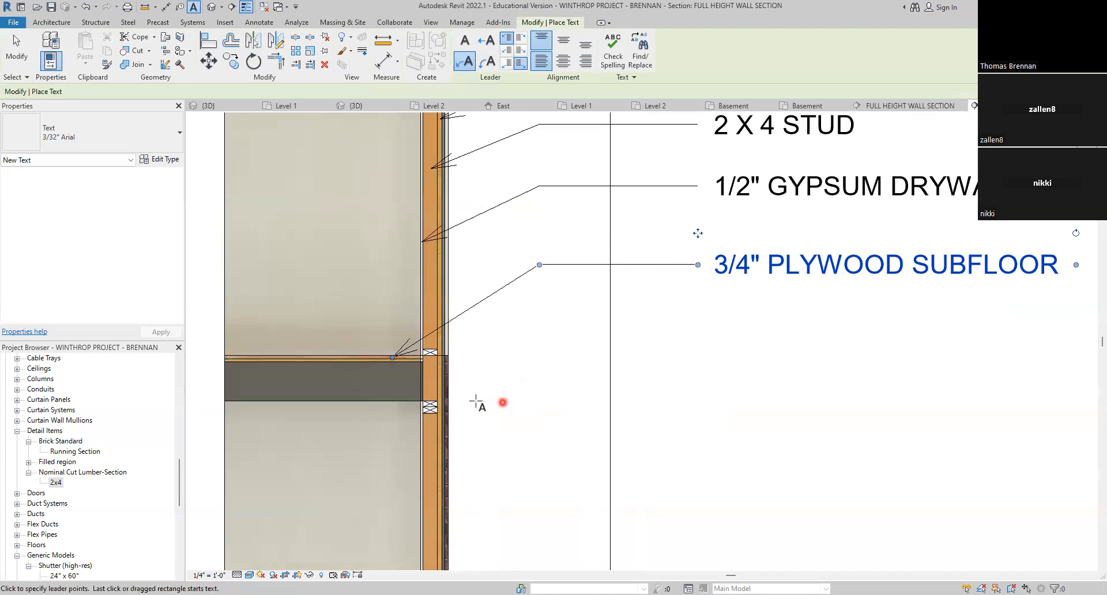
{"action": "left_click", "coordinate": [448, 354]}
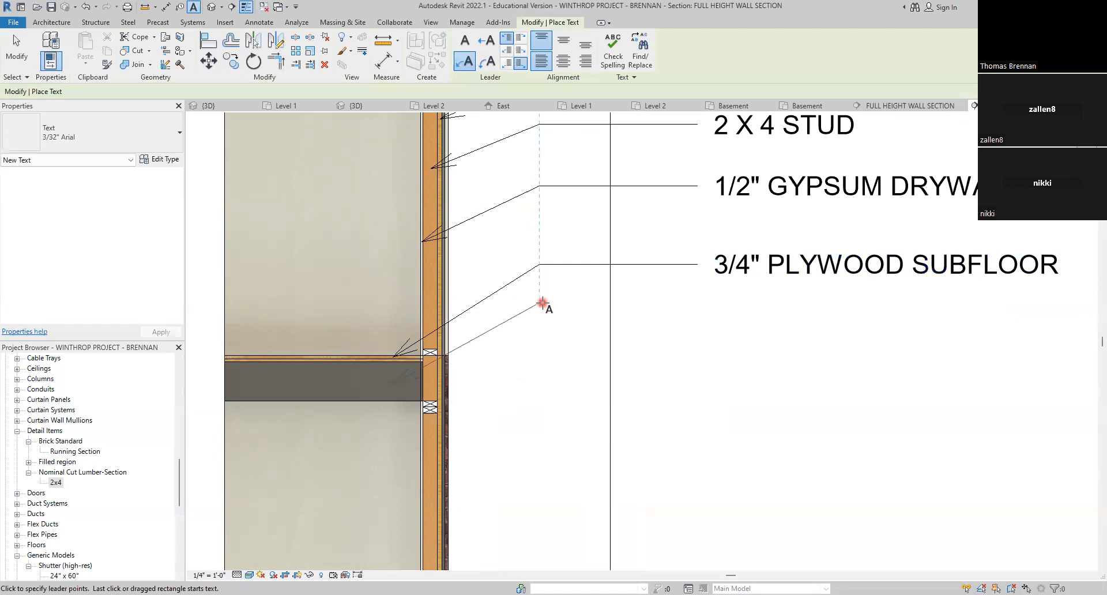
{"action": "left_click", "coordinate": [541, 300]}
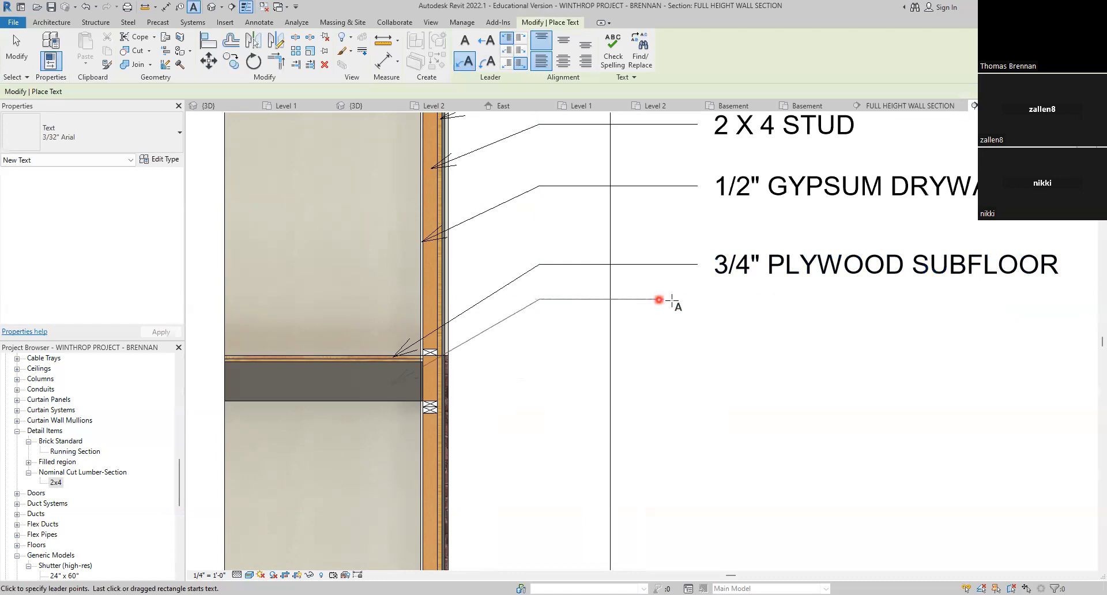
{"action": "left_click", "coordinate": [699, 298]}
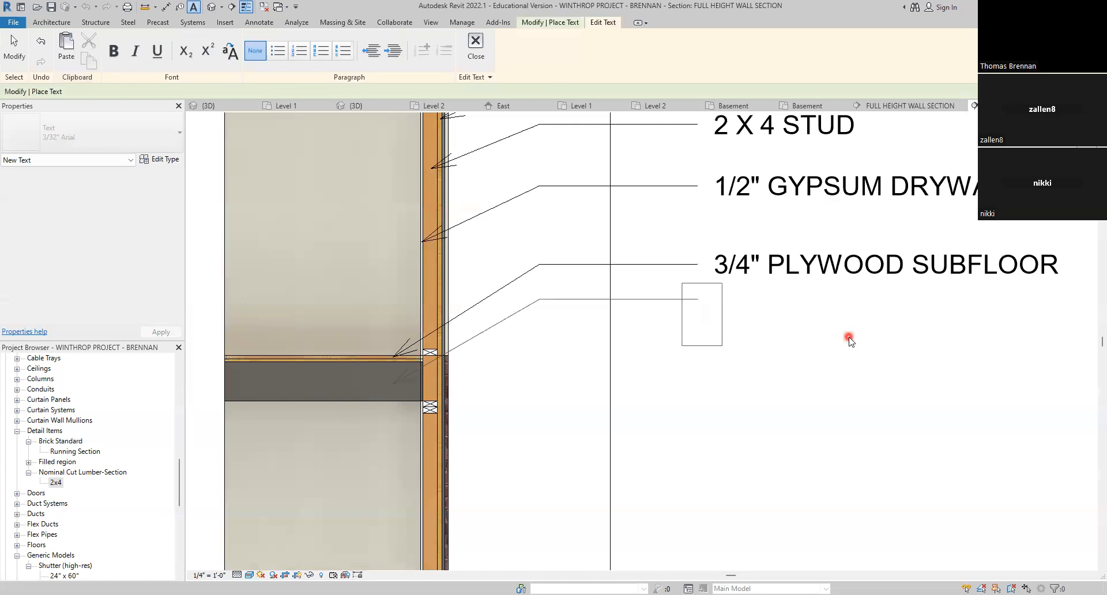
{"action": "type", "text": "2 X 12"}
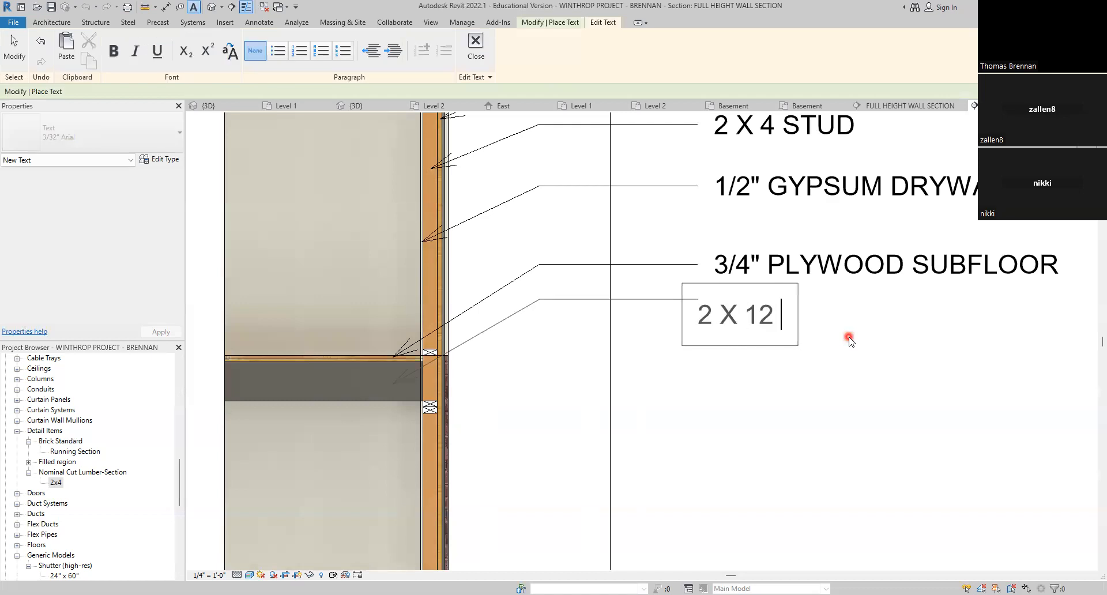
{"action": "type", "text": " WOOD J"}
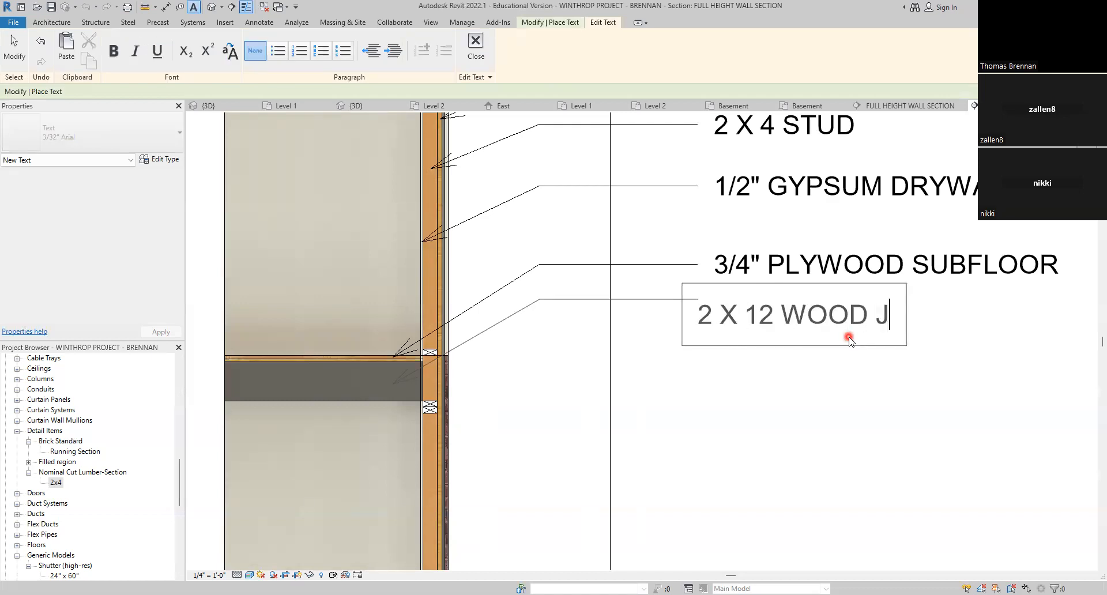
{"action": "type", "text": "OIST"}
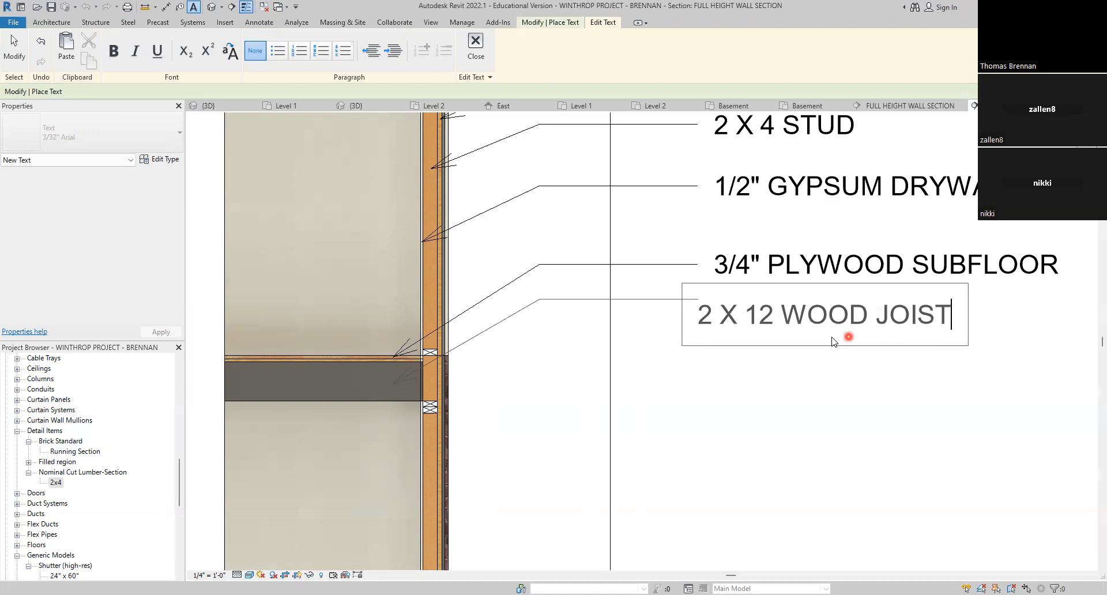
{"action": "left_click", "coordinate": [777, 427]}
{"action": "scroll", "coordinate": [776, 427], "scroll_direction": "down", "scroll_amount": 3}
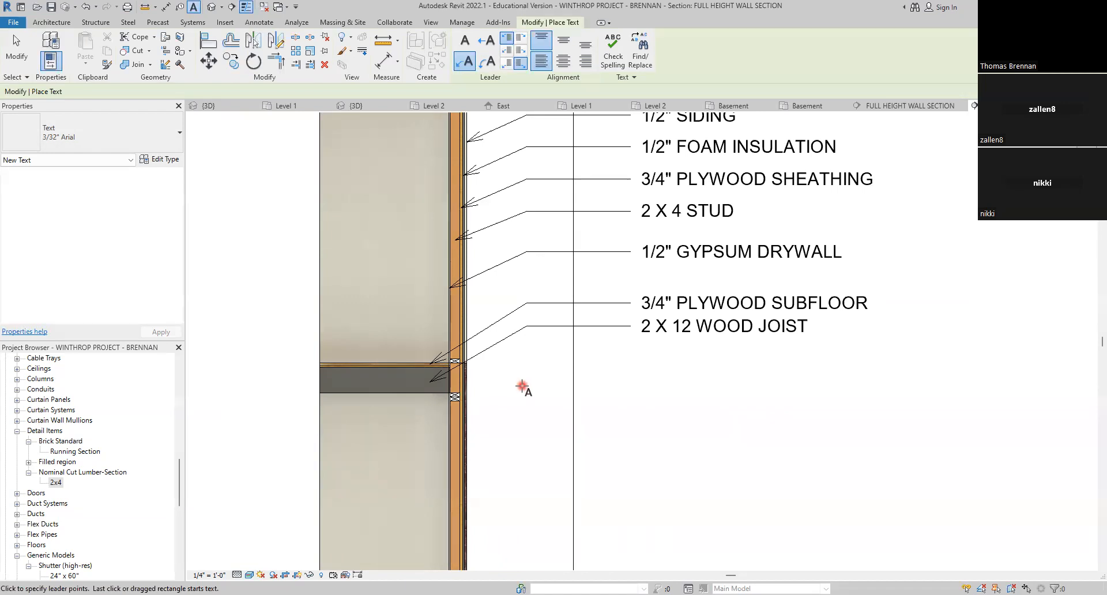
{"action": "key", "text": "Escape"}
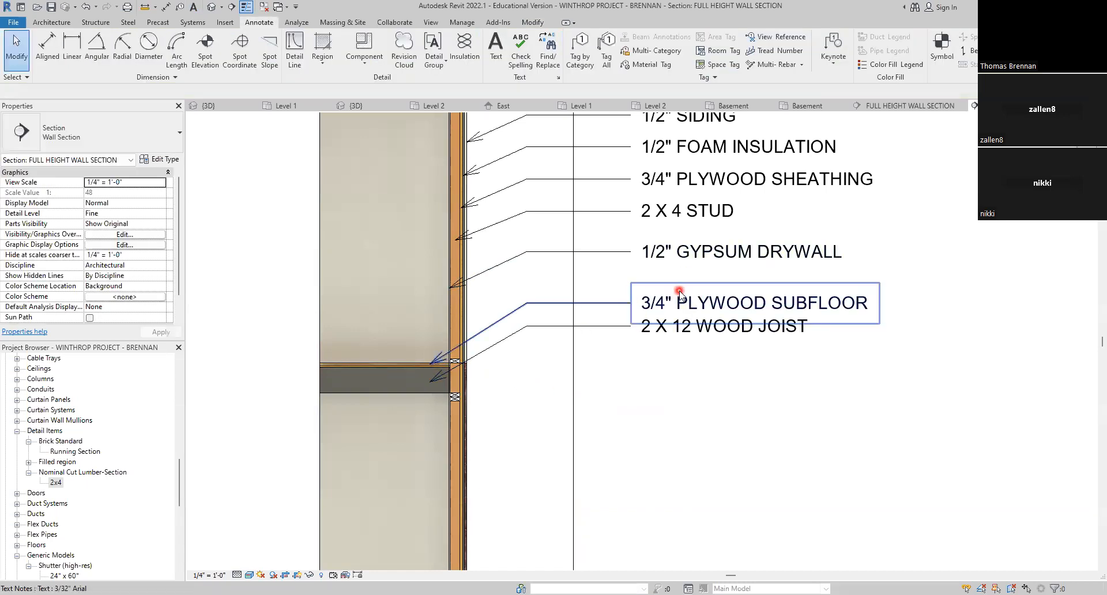
Step: Nudge the PLYWOOD SUBFLOOR and WOOD JOIST notes up together, closer to the GYPSUM DRYWALL note
{"action": "left_click_drag", "start_coordinate": [593, 375], "coordinate": [683, 341]}
{"action": "scroll", "coordinate": [803, 366], "scroll_direction": "down", "scroll_amount": 1}
{"action": "middle_click_drag", "start_coordinate": [802, 366], "coordinate": [665, 409]}
{"action": "left_click_drag", "start_coordinate": [786, 348], "coordinate": [653, 403]}
{"action": "key", "text": "Up"}
{"action": "key", "text": "Up"}
{"action": "key", "text": "Up"}
{"action": "key", "text": "Up"}
{"action": "key", "text": "Up"}
{"action": "key", "text": "Up"}
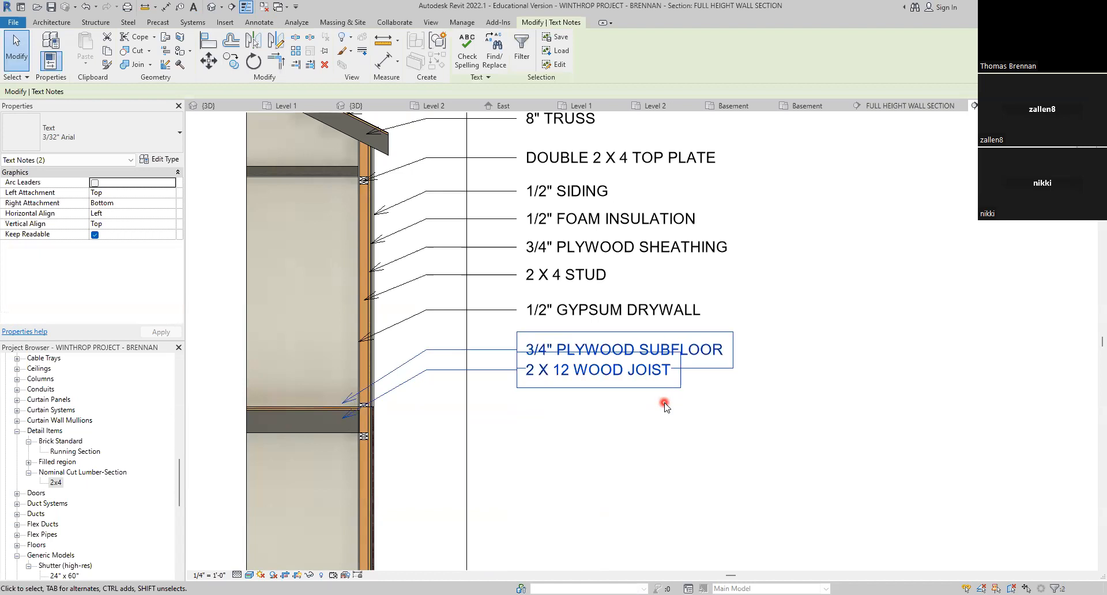
{"action": "key", "text": "Up"}
{"action": "key", "text": "Up"}
{"action": "key", "text": "Up"}
{"action": "key", "text": "Up"}
{"action": "key", "text": "Up"}
{"action": "key", "text": "Up"}
{"action": "key", "text": "Up"}
{"action": "key", "text": "Up"}
{"action": "key", "text": "Up"}
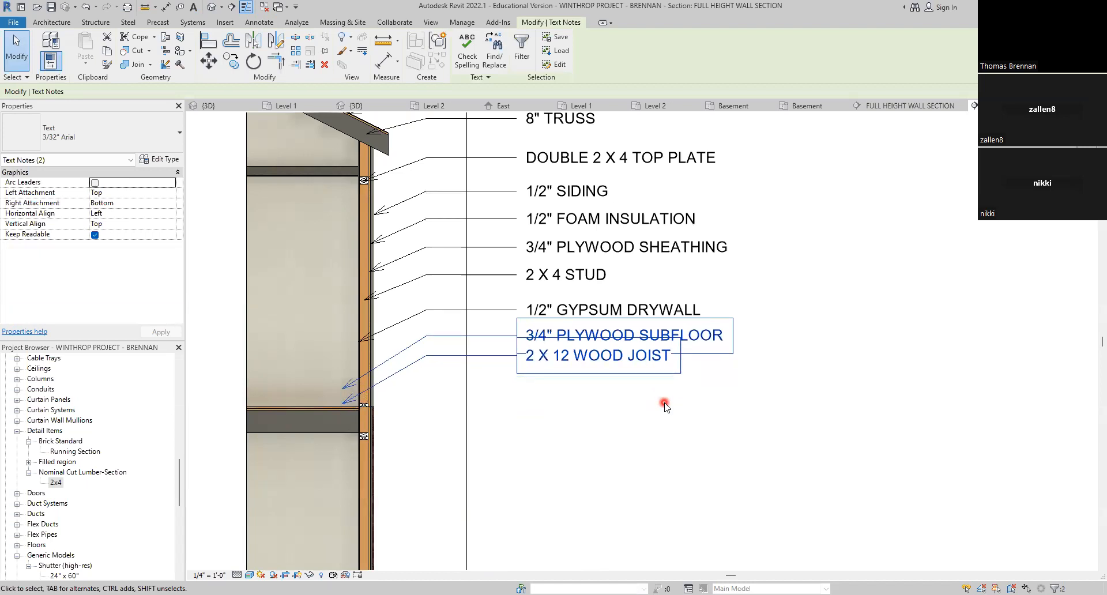
{"action": "left_click", "coordinate": [665, 407]}
Step: Move the WOOD JOIST leader's arrowhead back onto the joist layer and the PLYWOOD SUBFLOOR leader's arrowhead onto the subfloor layer
{"action": "scroll", "coordinate": [372, 404], "scroll_direction": "up", "scroll_amount": 4}
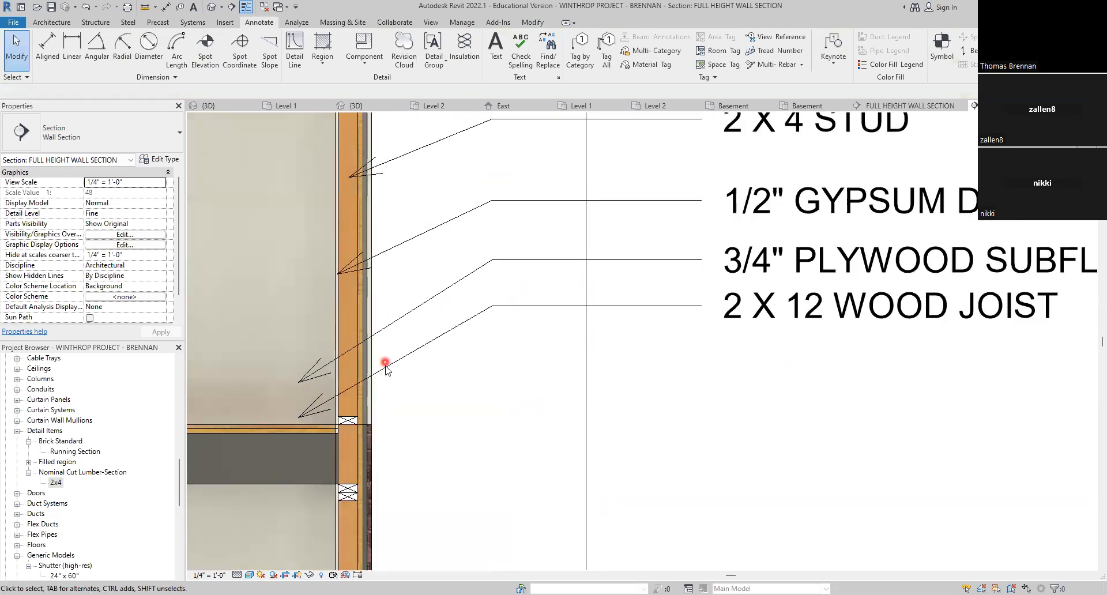
{"action": "left_click", "coordinate": [385, 369]}
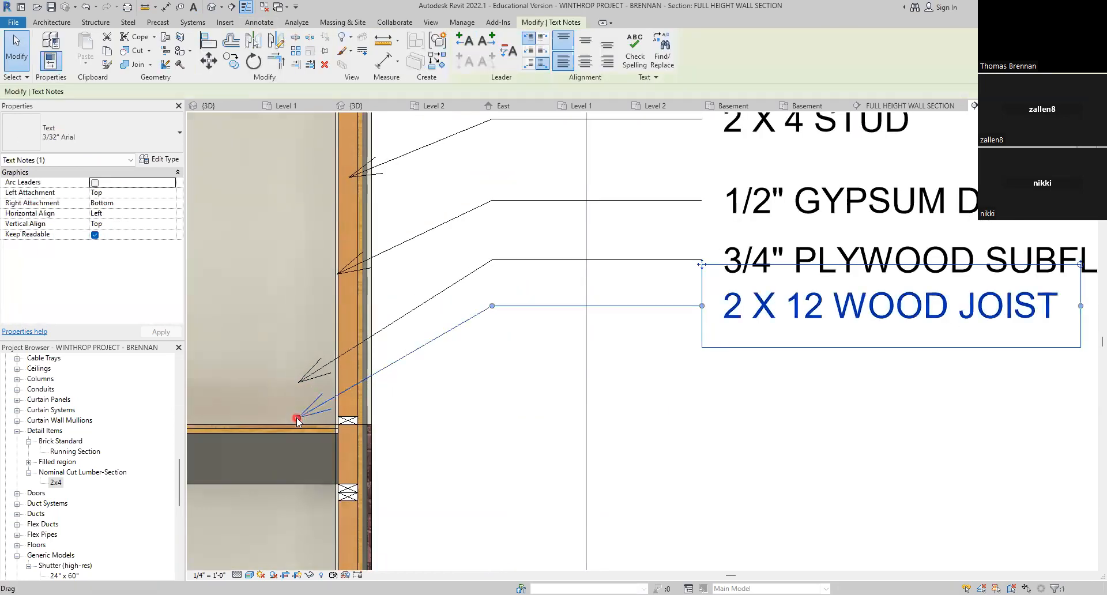
{"action": "left_click_drag", "start_coordinate": [299, 419], "coordinate": [243, 450]}
{"action": "left_click", "coordinate": [298, 382]}
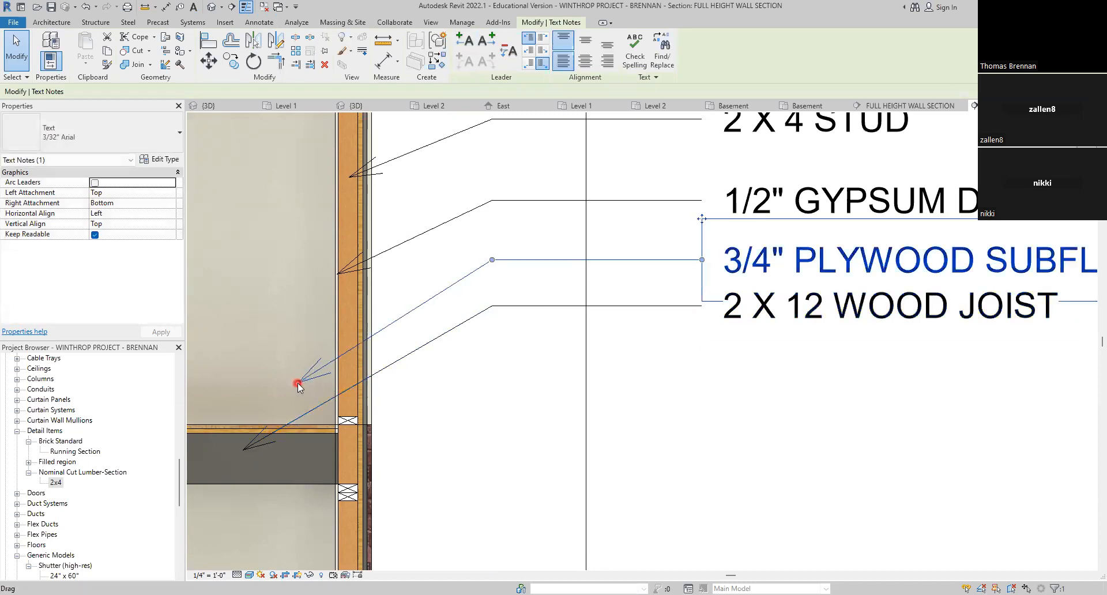
{"action": "left_click_drag", "start_coordinate": [299, 383], "coordinate": [231, 430]}
{"action": "left_click", "coordinate": [509, 458]}
{"action": "scroll", "coordinate": [504, 458], "scroll_direction": "down", "scroll_amount": 4}
{"action": "mouse_move", "coordinate": [507, 457]}
{"action": "middle_mouse_down"}
{"action": "mouse_move", "coordinate": [484, 411]}
{"action": "mouse_move", "coordinate": [467, 416]}
{"action": "middle_mouse_up"}
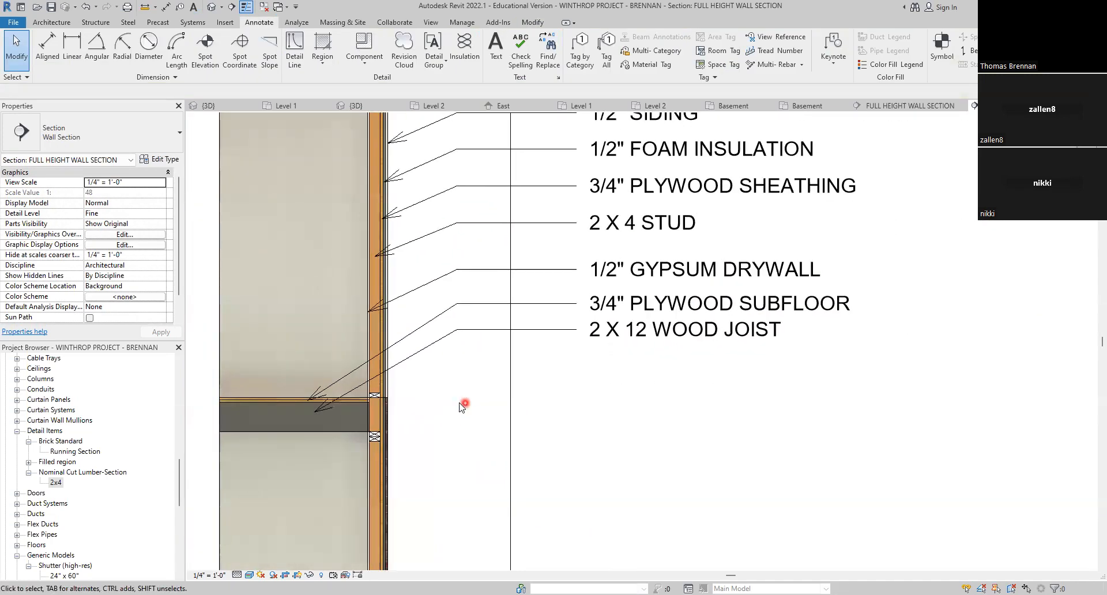
Step: Add a two-segment leader note pointing to the 2x4 plate just above the floor, reading "2 X 4 SOLE PLATE", aligned below the WOOD JOIST note
{"action": "left_click", "coordinate": [496, 49]}
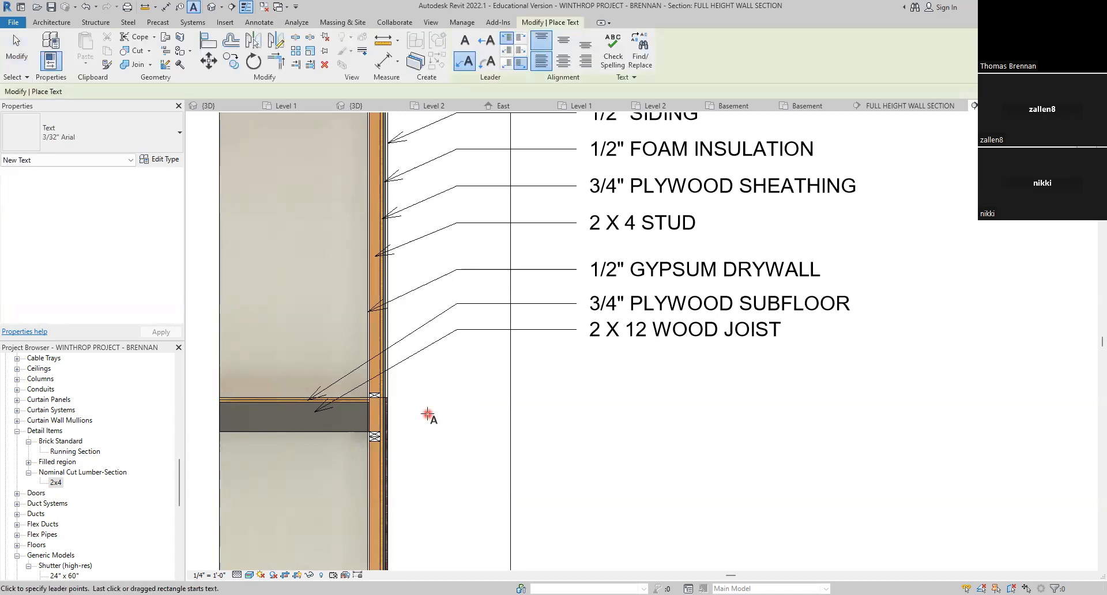
{"action": "left_click", "coordinate": [375, 395]}
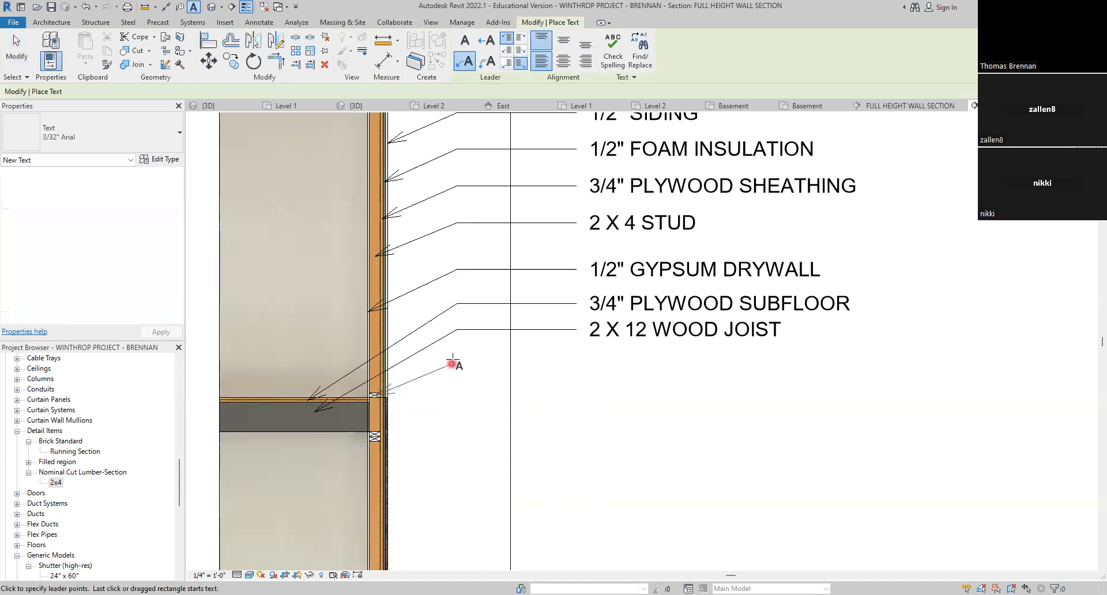
{"action": "left_click", "coordinate": [456, 350]}
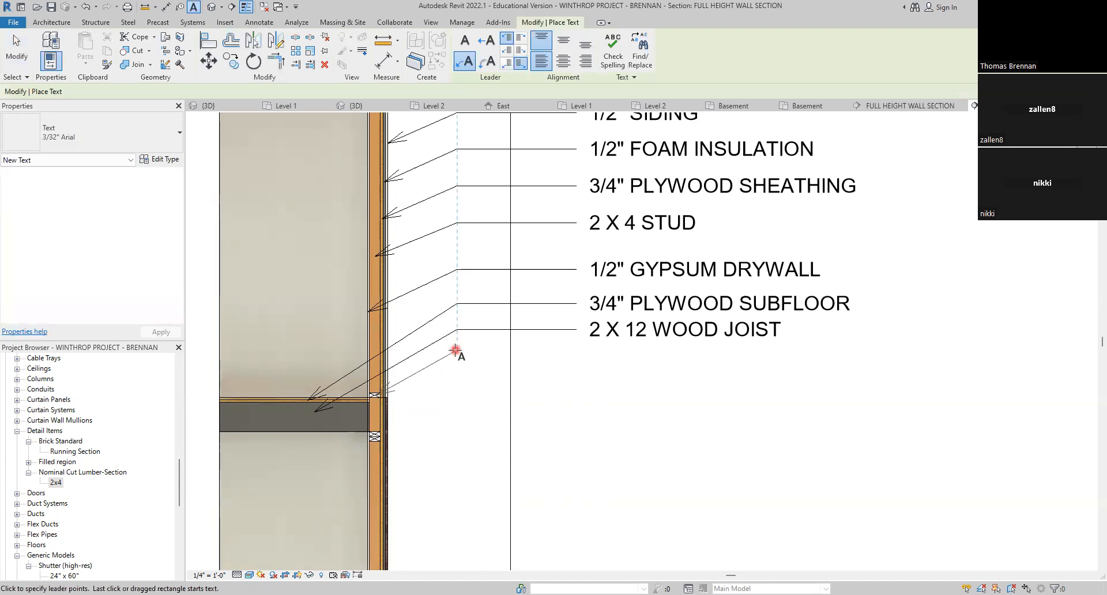
{"action": "left_click", "coordinate": [576, 348]}
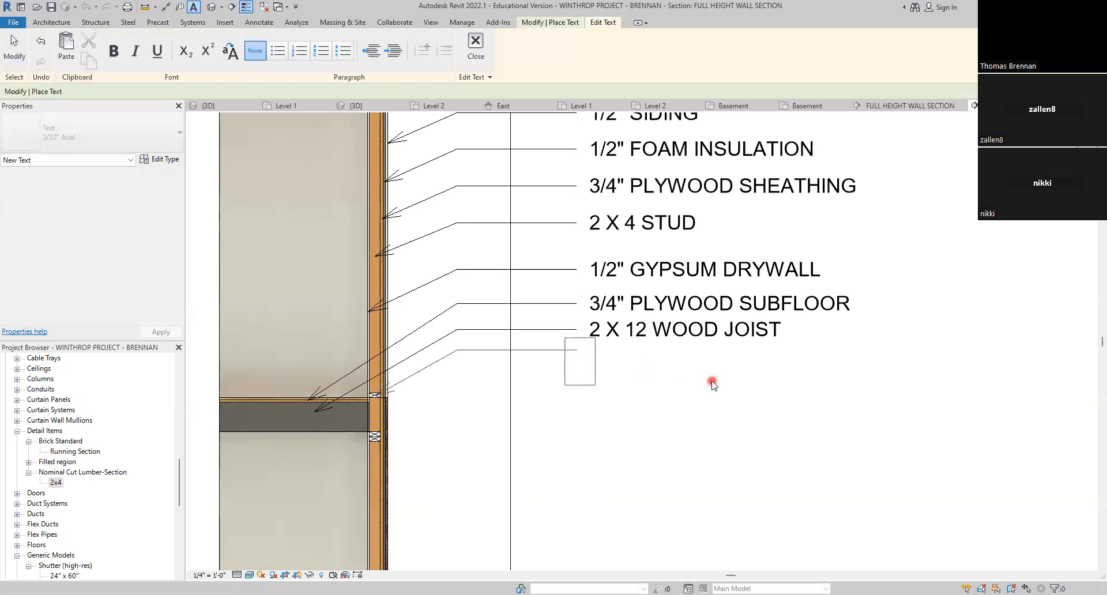
{"action": "type", "text": "2 X 4"}
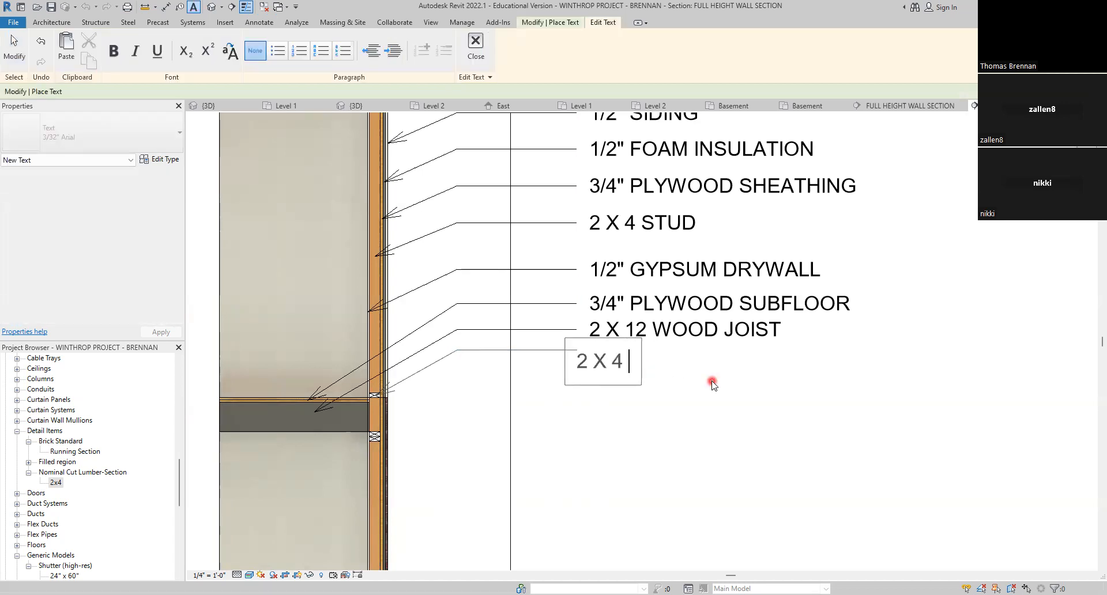
{"action": "type", "text": " SOLE P"}
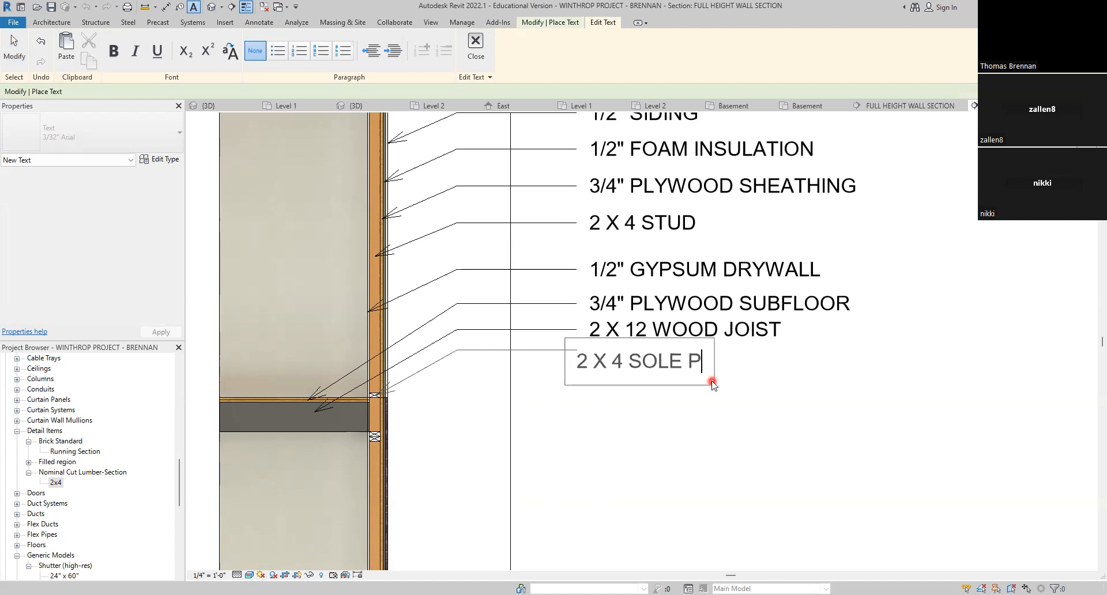
{"action": "type", "text": "LATE"}
{"action": "left_click", "coordinate": [699, 454]}
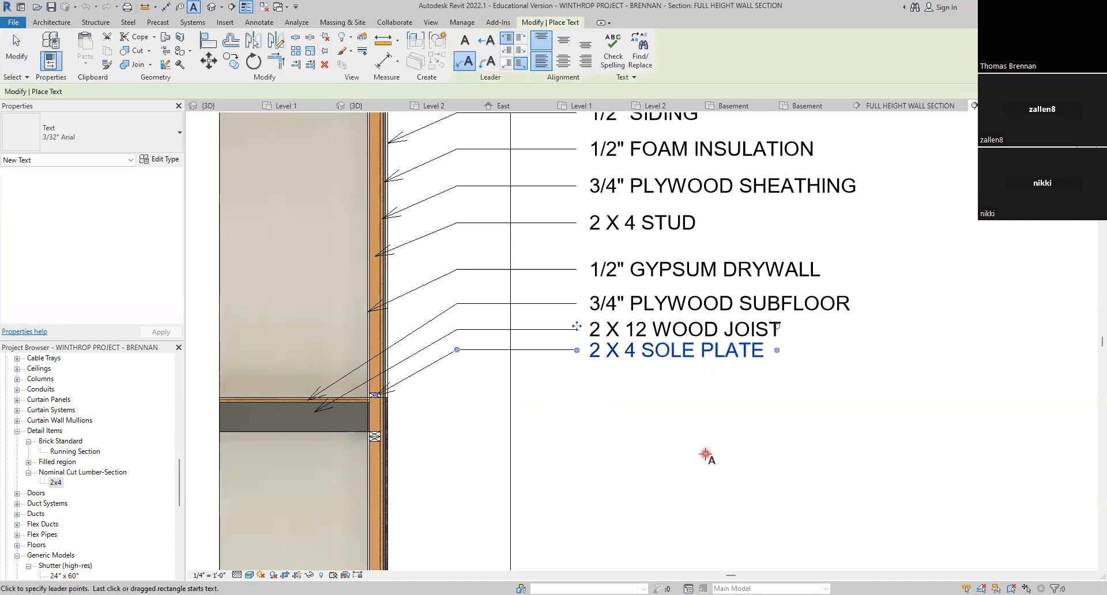
{"action": "scroll", "coordinate": [698, 453], "scroll_direction": "down", "scroll_amount": 3}
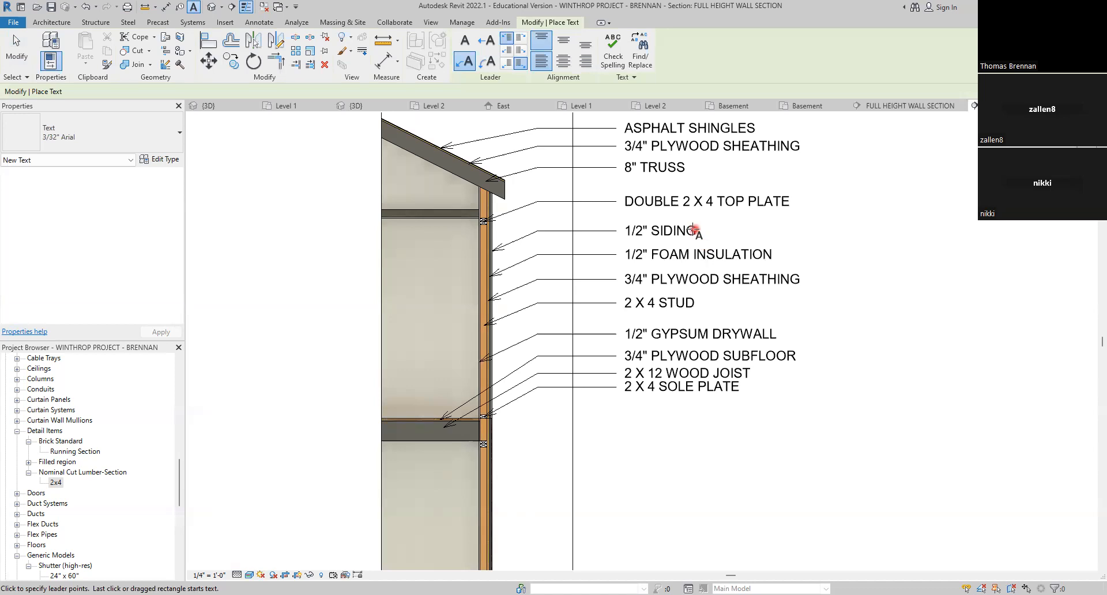
{"action": "key", "text": "Escape"}
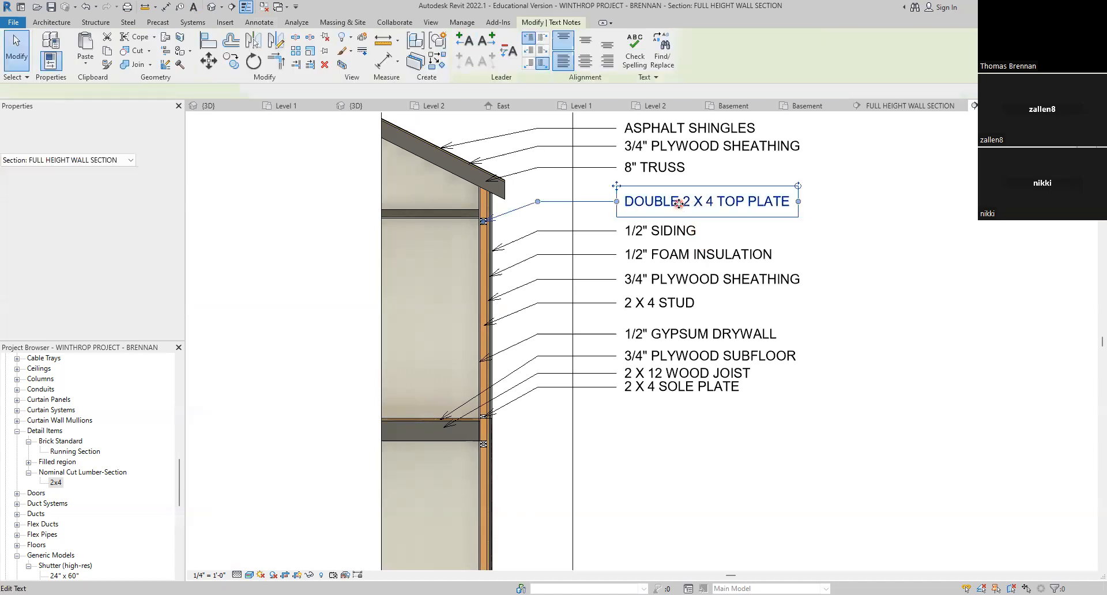
Step: Copy the DOUBLE 2 X 4 TOP PLATE note down from the upper plate to the double plate directly below the floor joists
{"action": "left_click", "coordinate": [692, 206]}
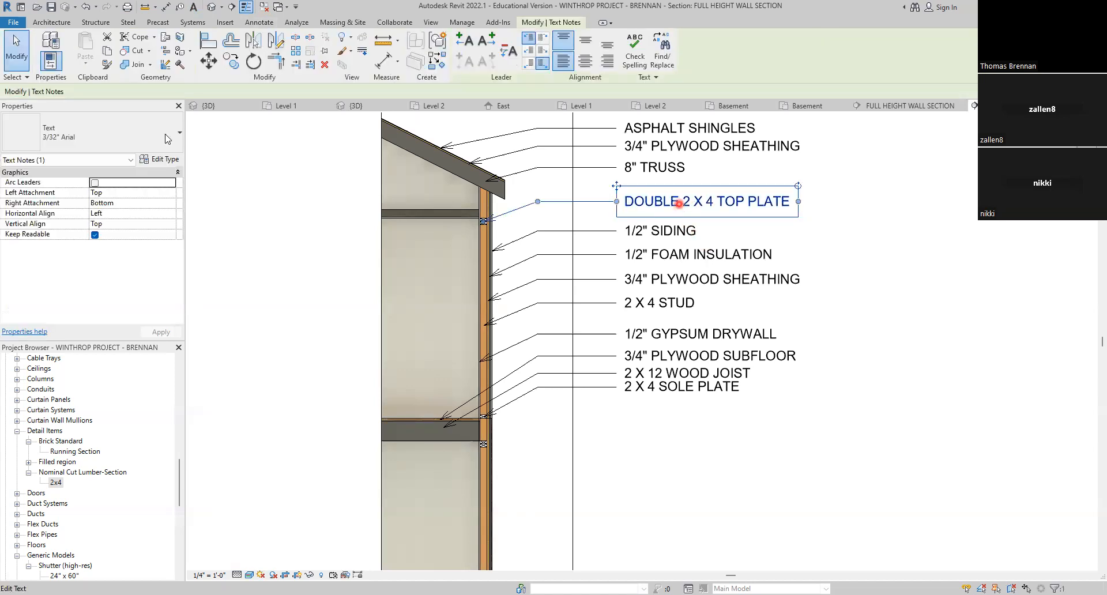
{"action": "left_click", "coordinate": [230, 60]}
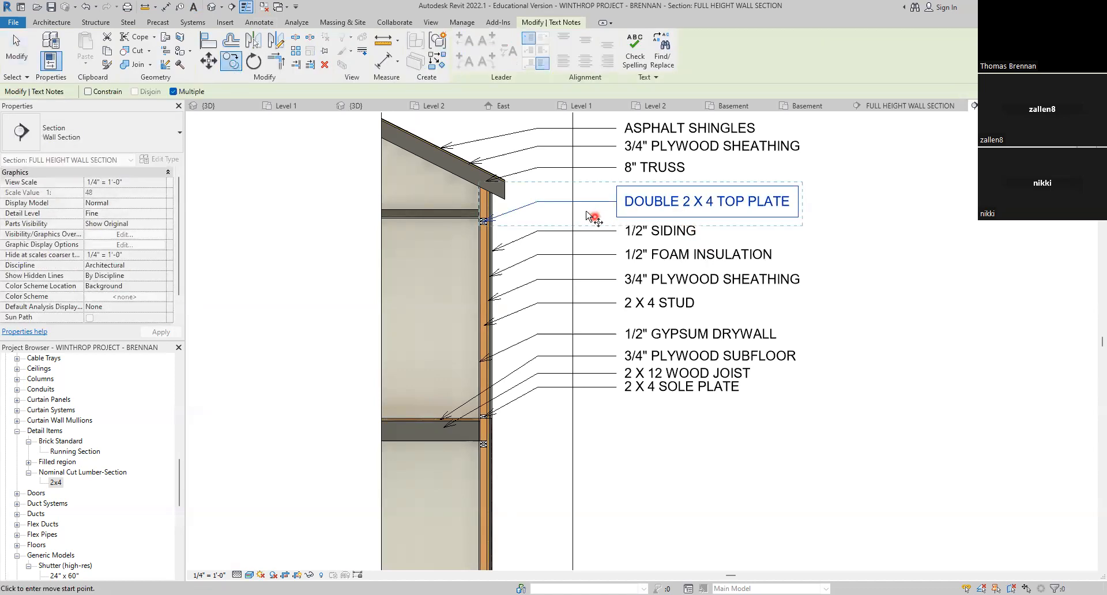
{"action": "left_click", "coordinate": [483, 221]}
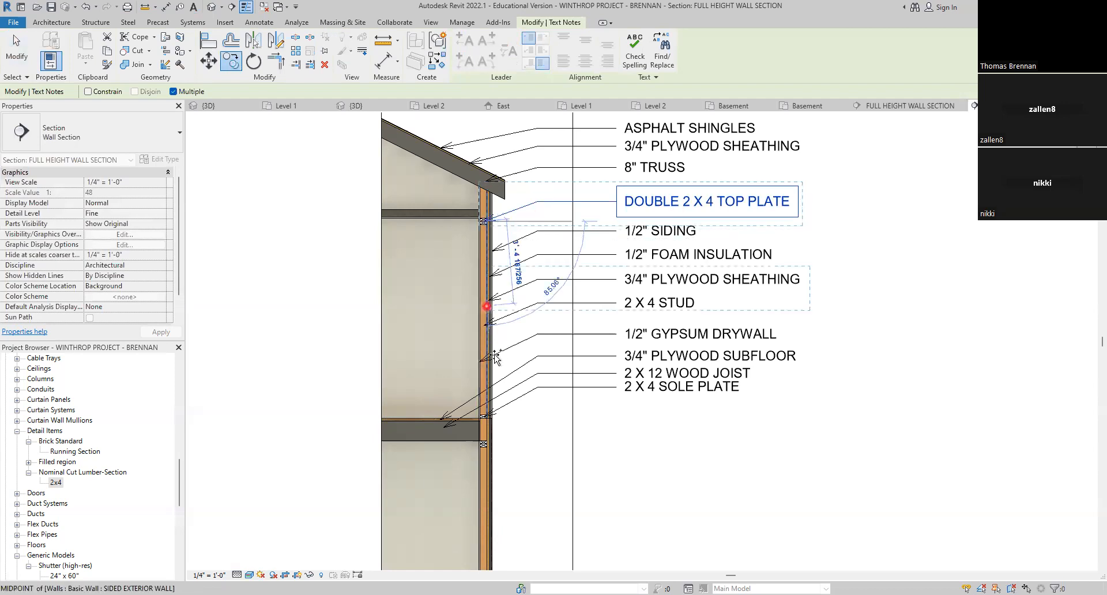
{"action": "left_click", "coordinate": [484, 445]}
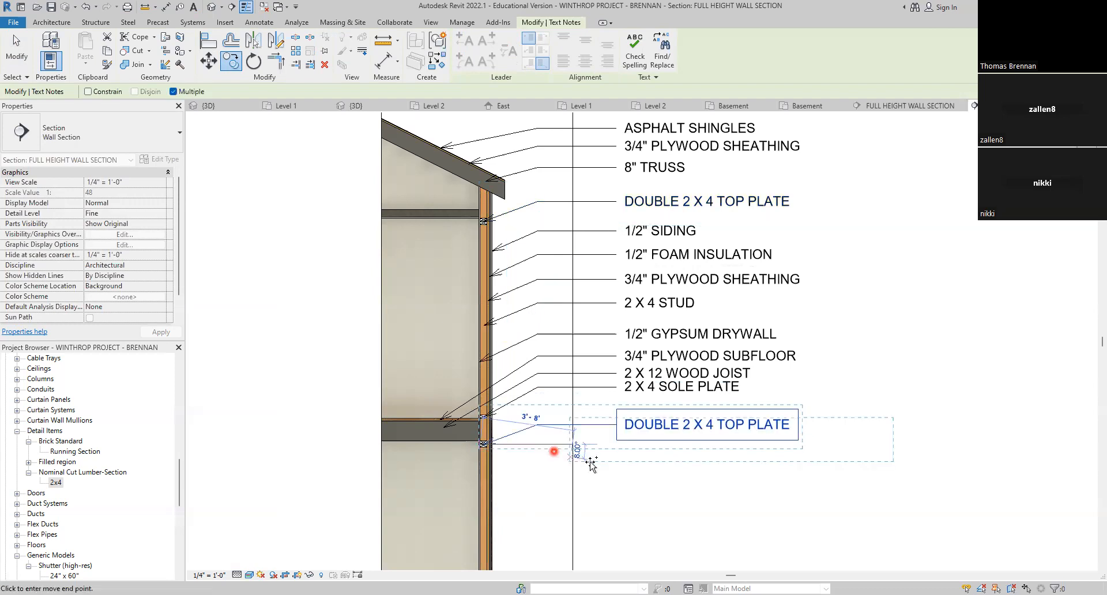
{"action": "left_click", "coordinate": [610, 492]}
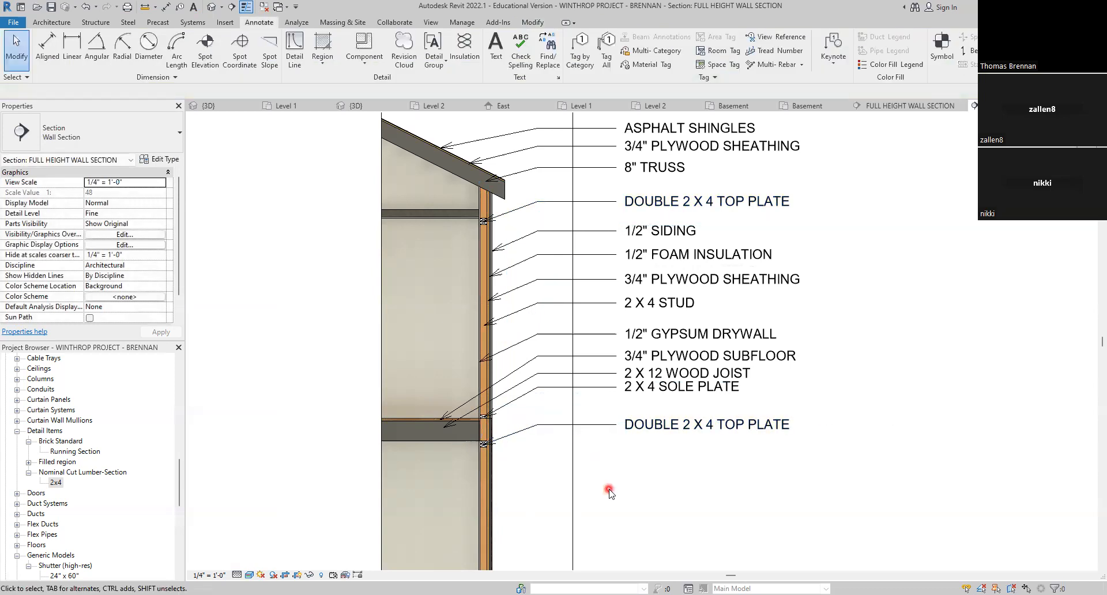
Step: Copy the 1/2" GYPSUM DRYWALL note straight down so its leader points to the inner face of the lower-story wall
{"action": "middle_click_drag", "start_coordinate": [607, 490], "coordinate": [587, 504]}
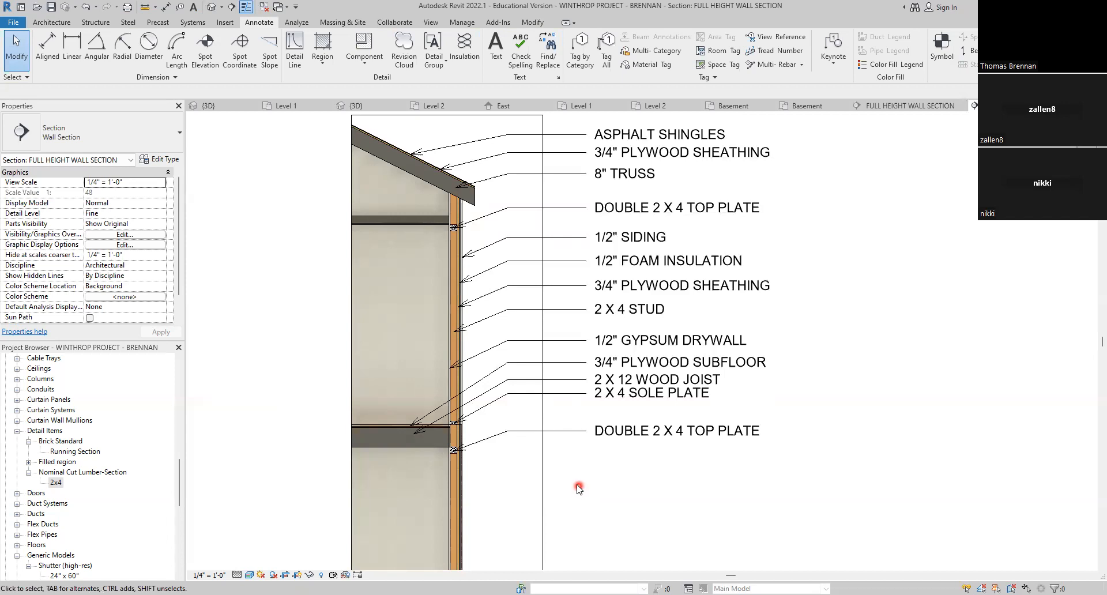
{"action": "left_click", "coordinate": [654, 344]}
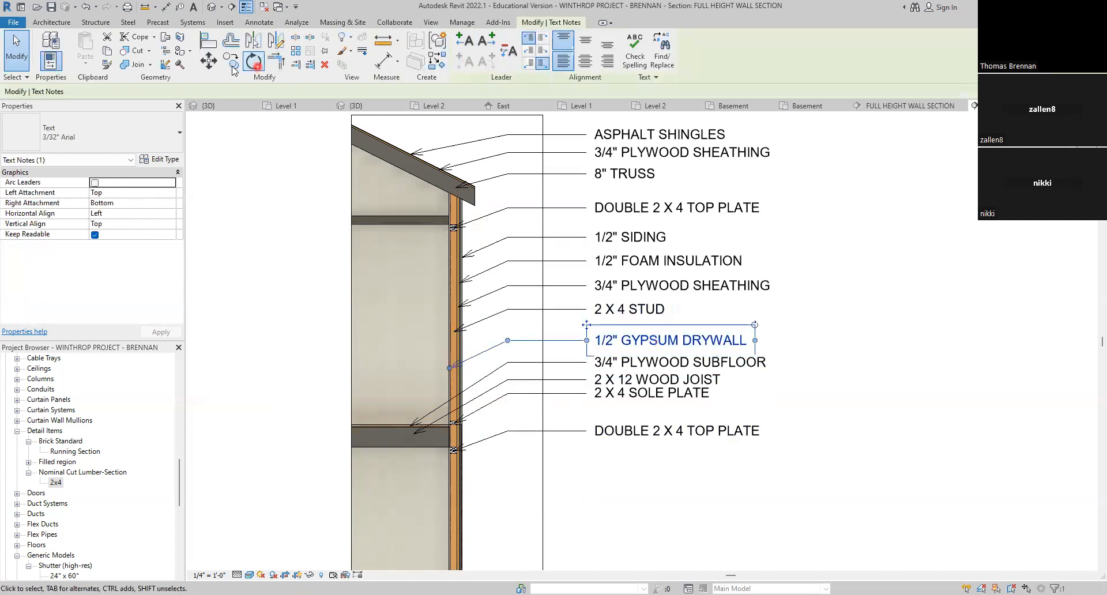
{"action": "key", "text": "c"}
{"action": "key", "text": "o"}
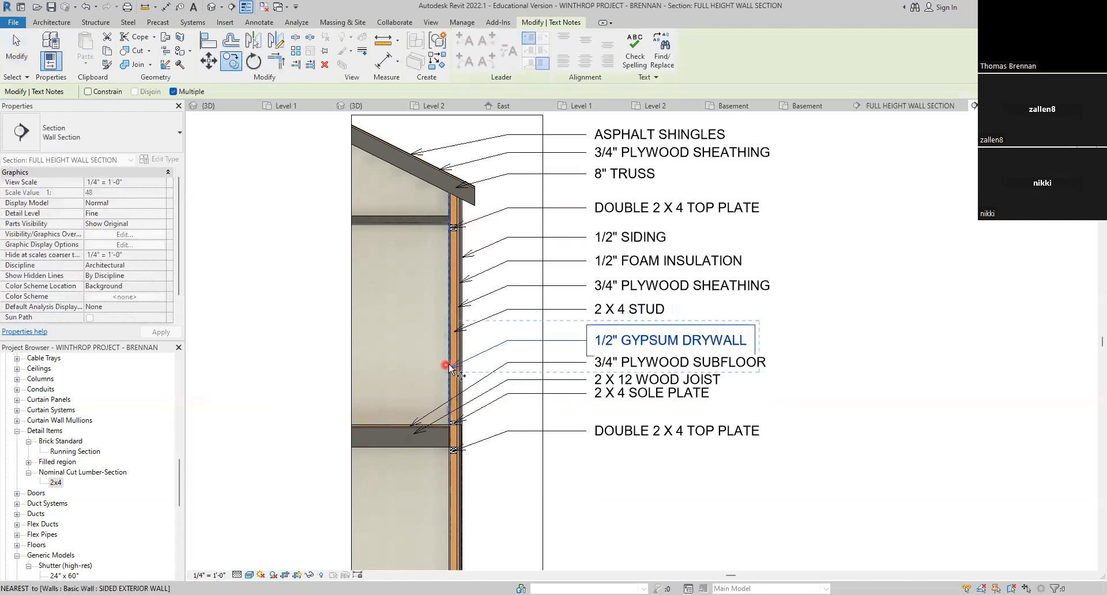
{"action": "left_click", "coordinate": [450, 367]}
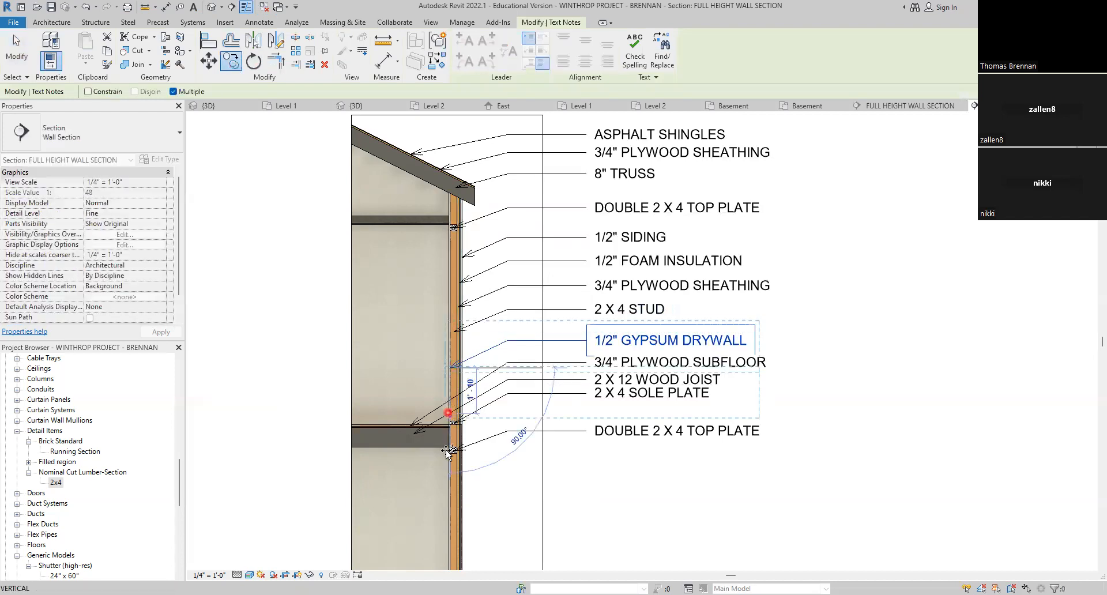
{"action": "left_click", "coordinate": [450, 502]}
{"action": "key", "text": "Escape"}
{"action": "left_click", "coordinate": [554, 518]}
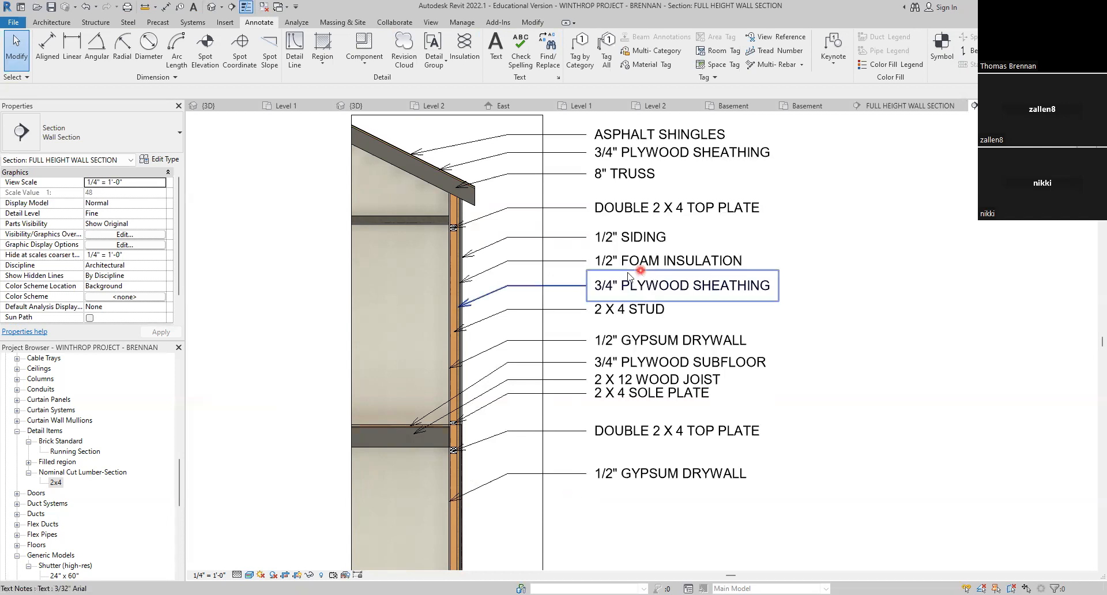
Step: Copy the 2 X 4 STUD note straight down to the lower-story wall's stud layer, just below the copied GYPSUM DRYWALL note
{"action": "left_click", "coordinate": [573, 310]}
{"action": "left_click", "coordinate": [233, 61]}
{"action": "left_click", "coordinate": [454, 330]}
{"action": "left_click", "coordinate": [452, 480]}
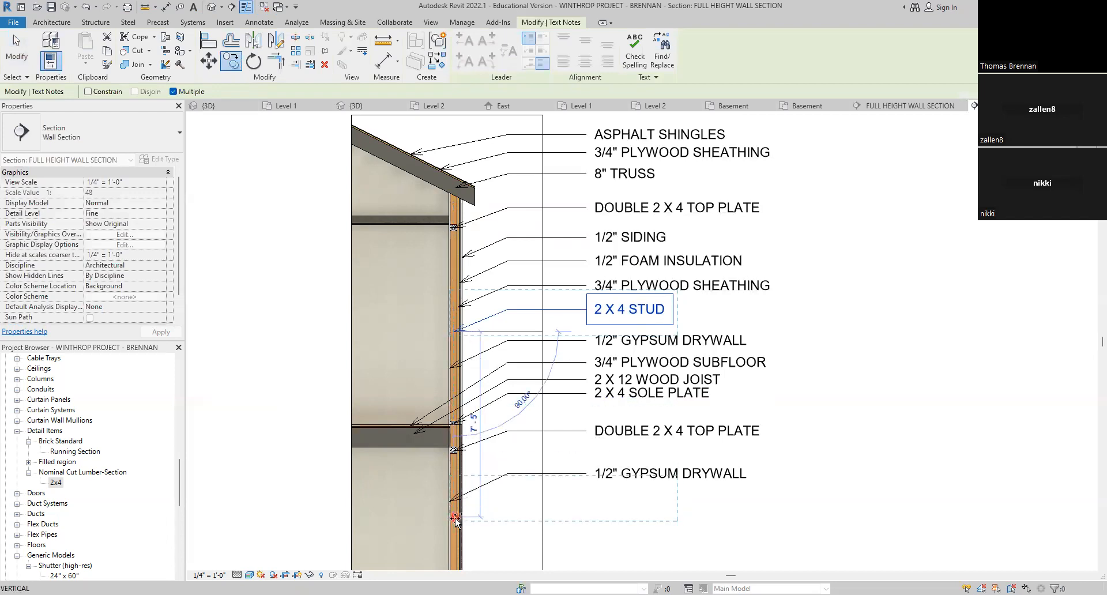
{"action": "left_click", "coordinate": [454, 521]}
{"action": "key", "text": "Escape"}
{"action": "key", "text": "Escape"}
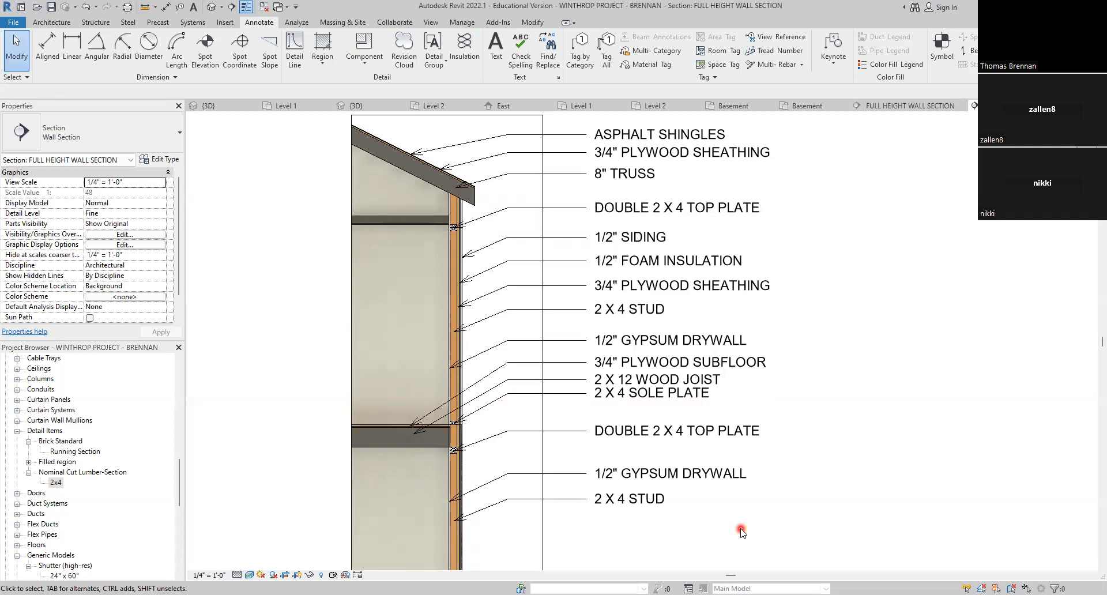
Step: Copy the upper-story 3/4" PLYWOOD SHEATHING note down to the lower wall's sheathing layer, below the copied STUD note
{"action": "middle_click_drag", "start_coordinate": [771, 526], "coordinate": [707, 416]}
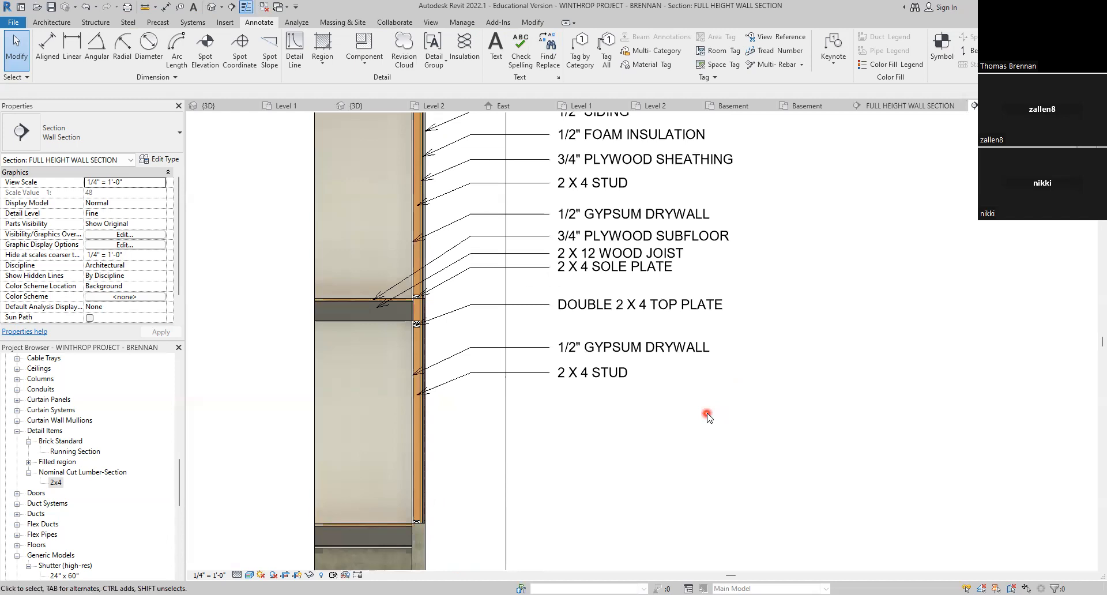
{"action": "left_click", "coordinate": [470, 161]}
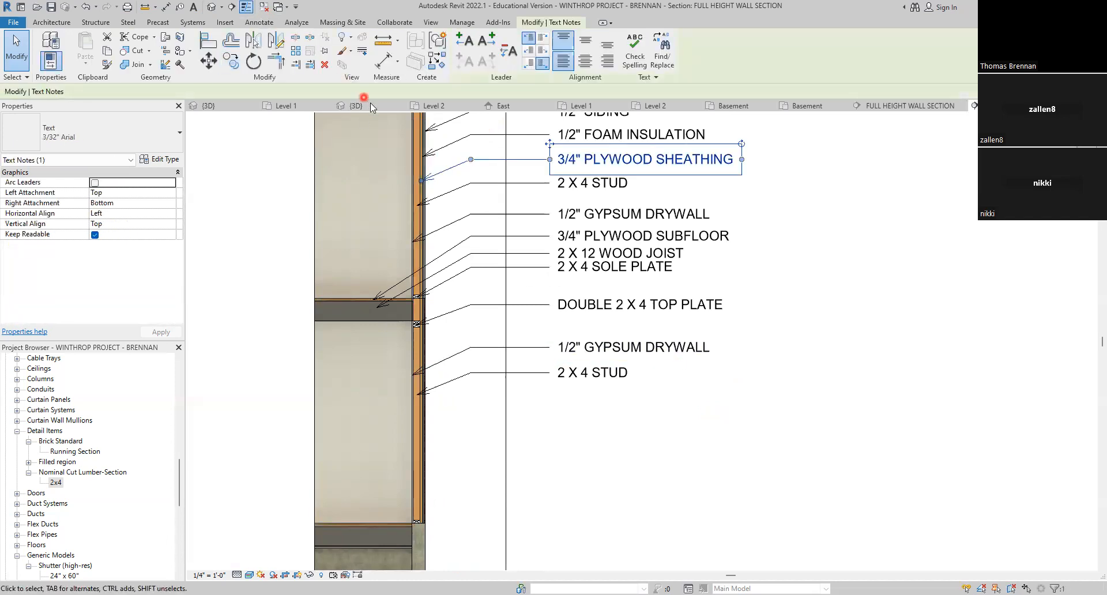
{"action": "left_click", "coordinate": [423, 179]}
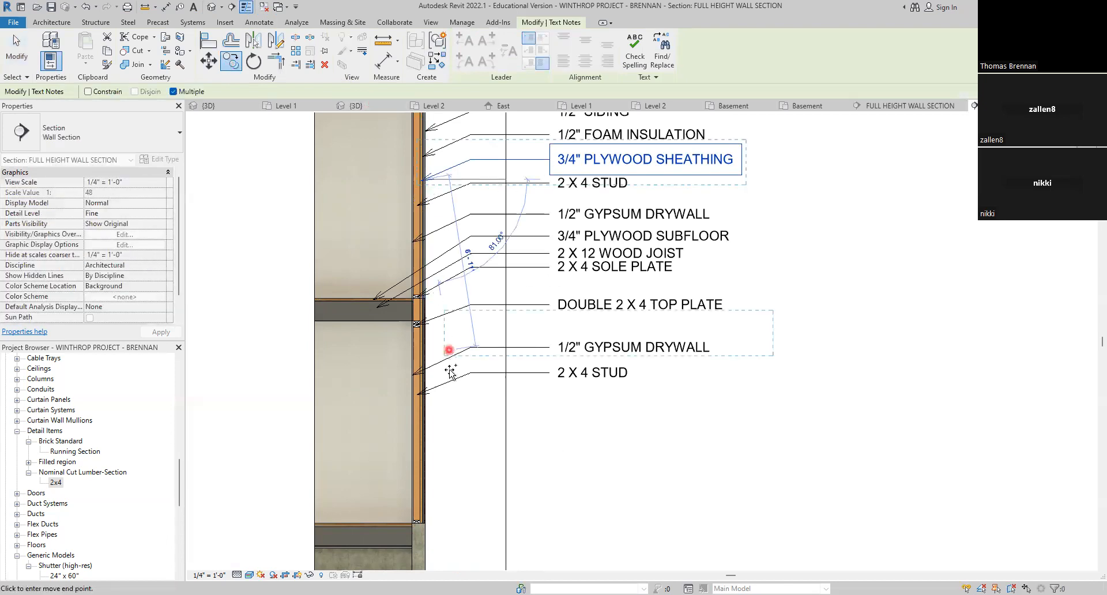
{"action": "left_click", "coordinate": [424, 428]}
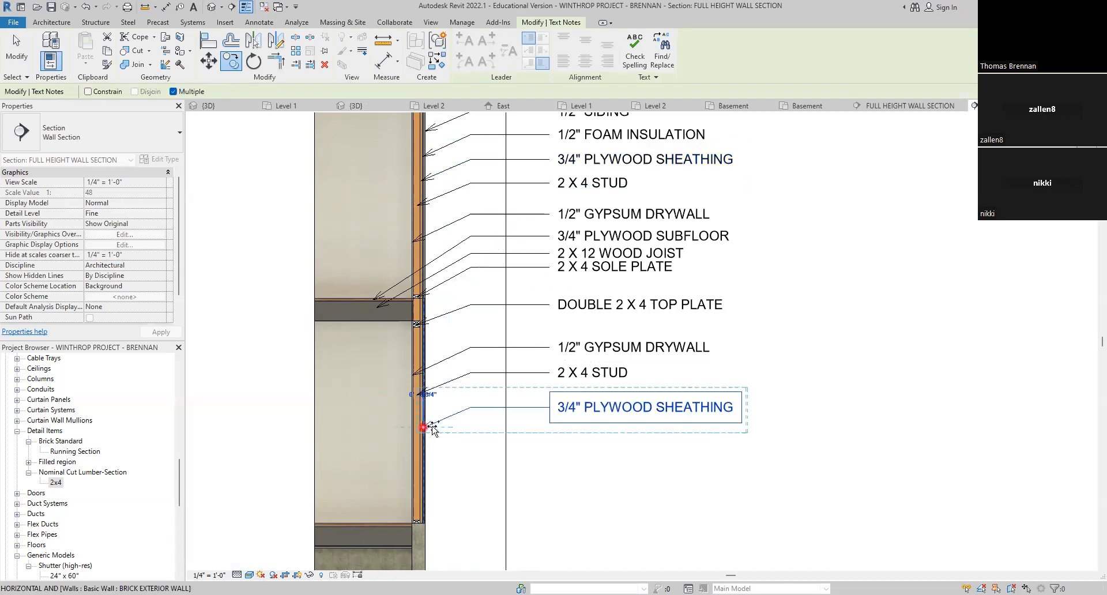
{"action": "left_click", "coordinate": [517, 458]}
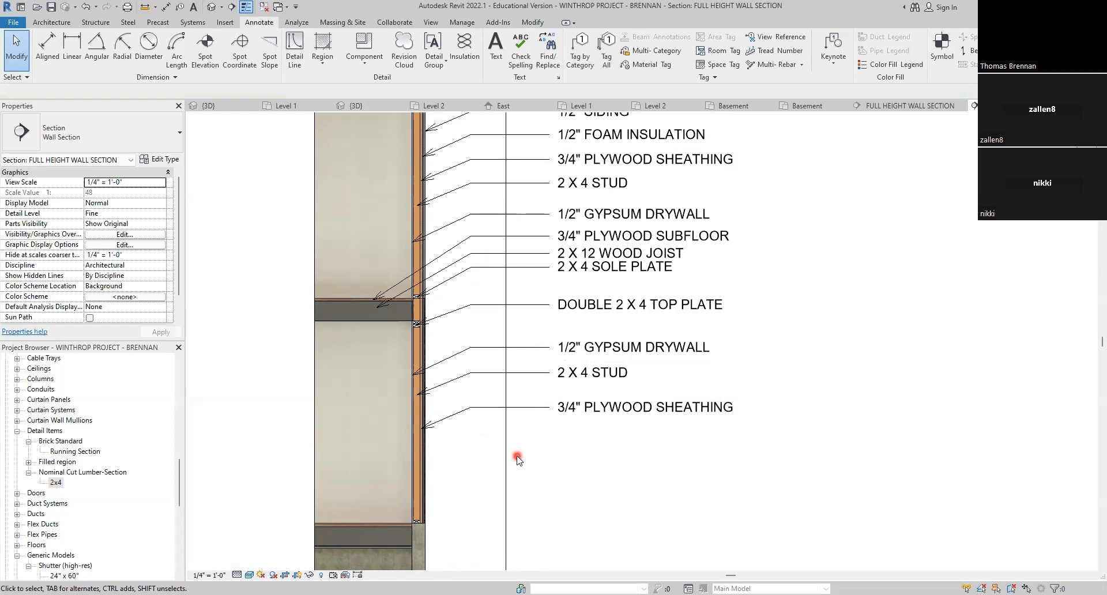
Step: Copy the 1/2" FOAM INSULATION note straight down to the lower wall's insulation layer, below the copied PLYWOOD SHEATHING note
{"action": "left_click", "coordinate": [527, 137]}
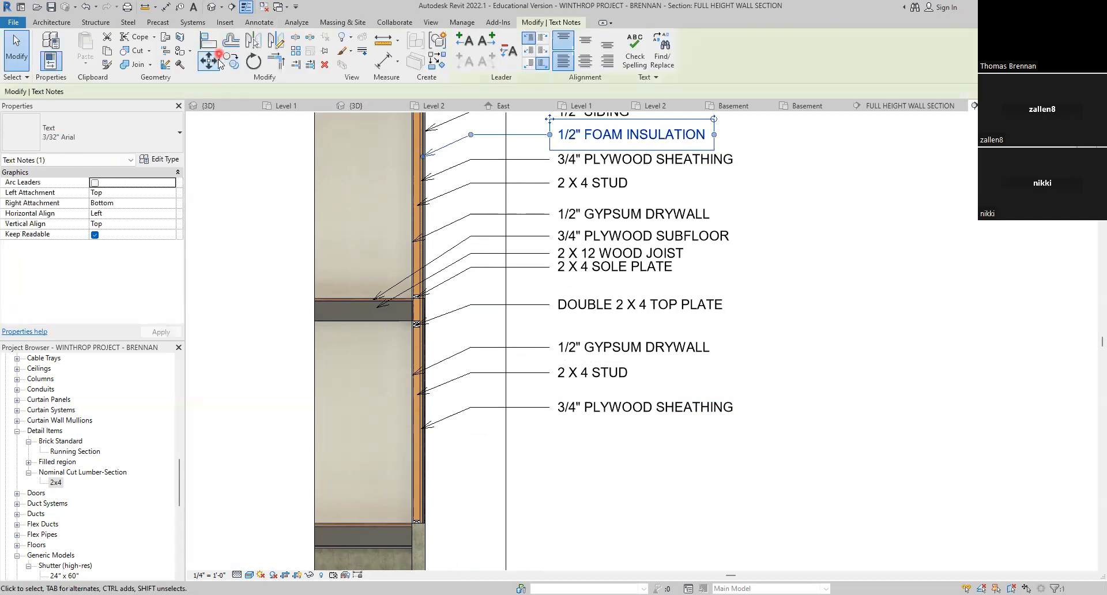
{"action": "left_click", "coordinate": [425, 157]}
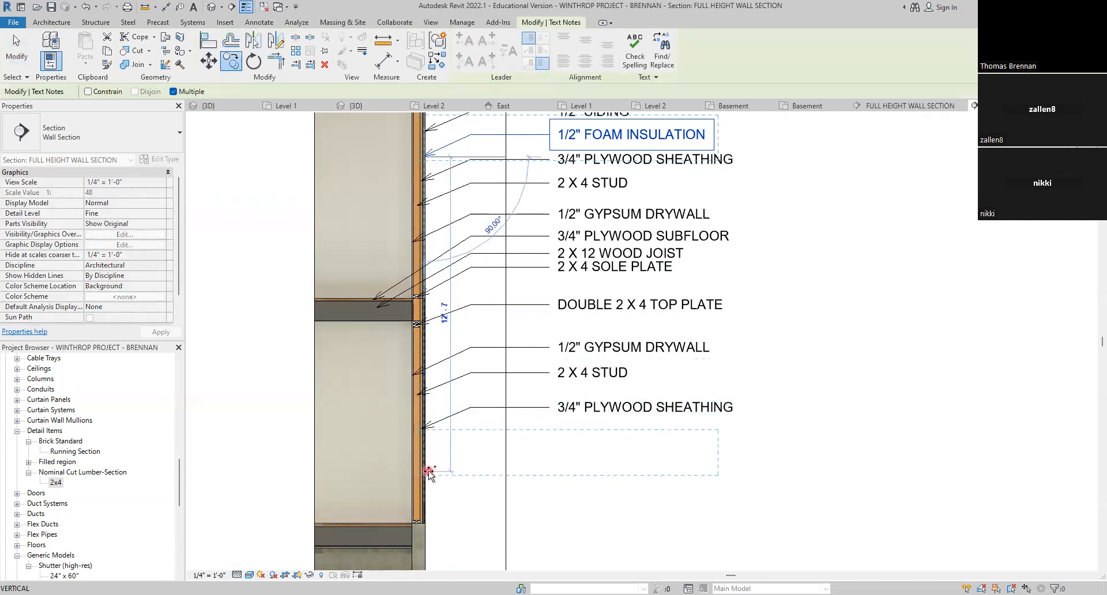
{"action": "left_click", "coordinate": [428, 471]}
{"action": "key", "text": "Escape"}
{"action": "key", "text": "Escape"}
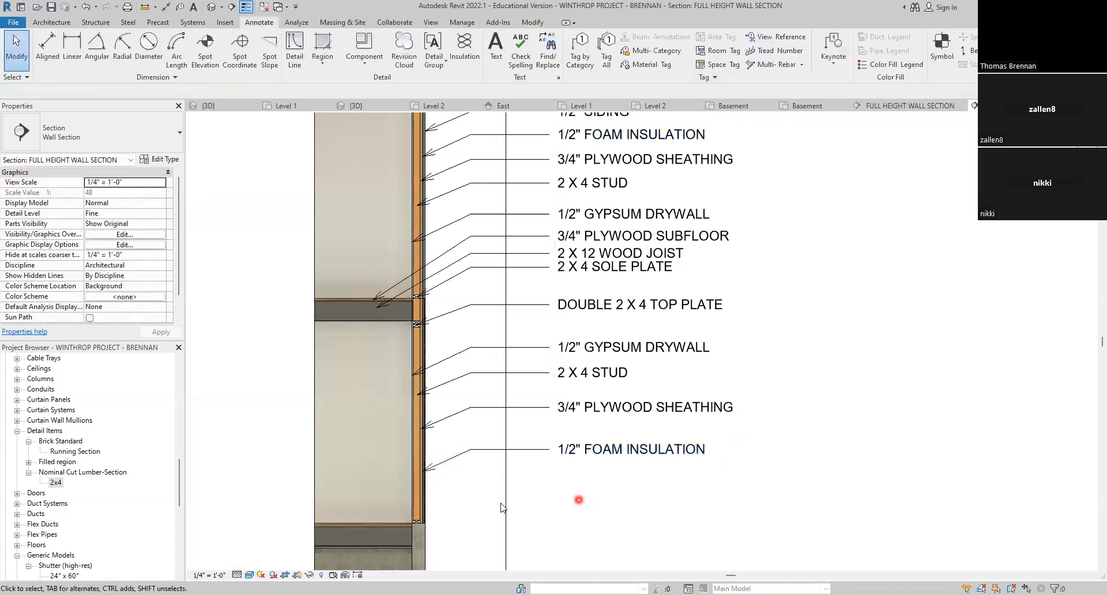
Step: Copy the 1/2" SIDING note straight down to the lower wall's outer face, just below the copied FOAM INSULATION note
{"action": "scroll", "coordinate": [485, 502], "scroll_direction": "up", "scroll_amount": 3}
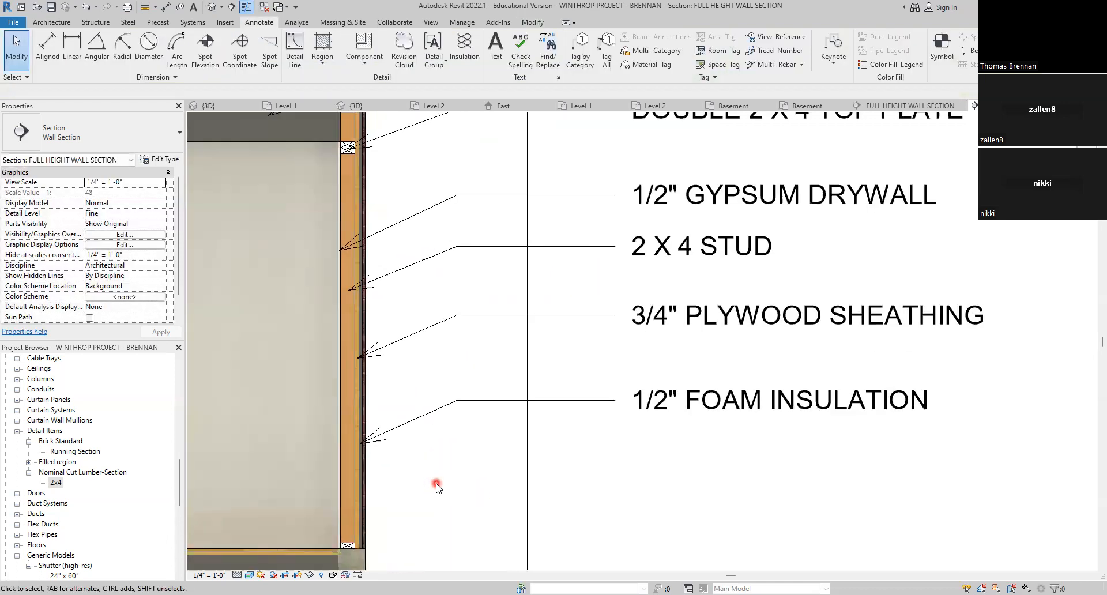
{"action": "scroll", "coordinate": [438, 489], "scroll_direction": "down", "scroll_amount": 3}
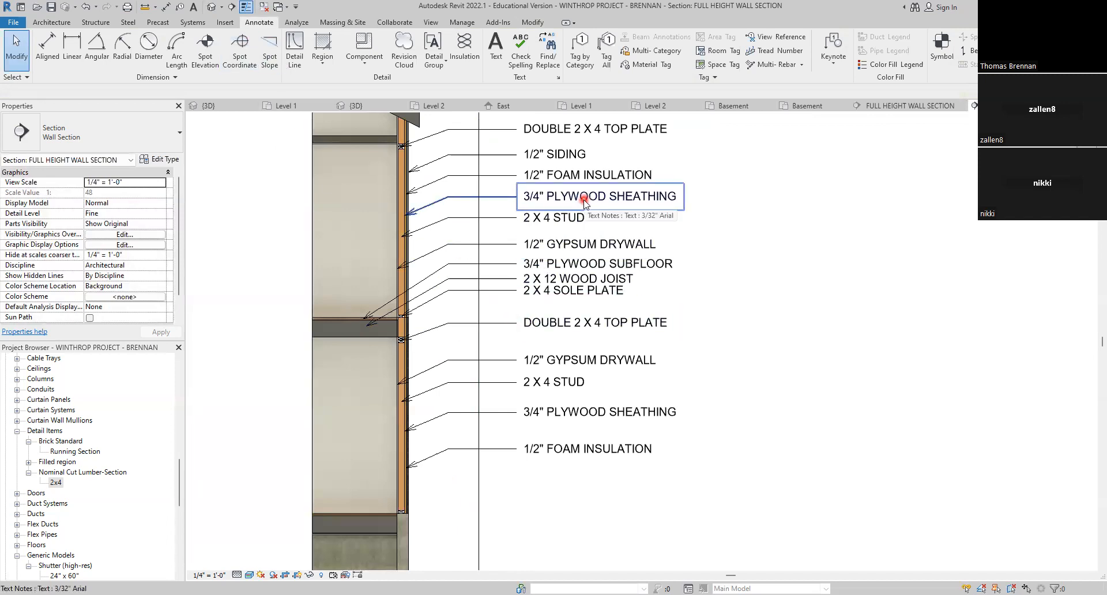
{"action": "left_click", "coordinate": [509, 154]}
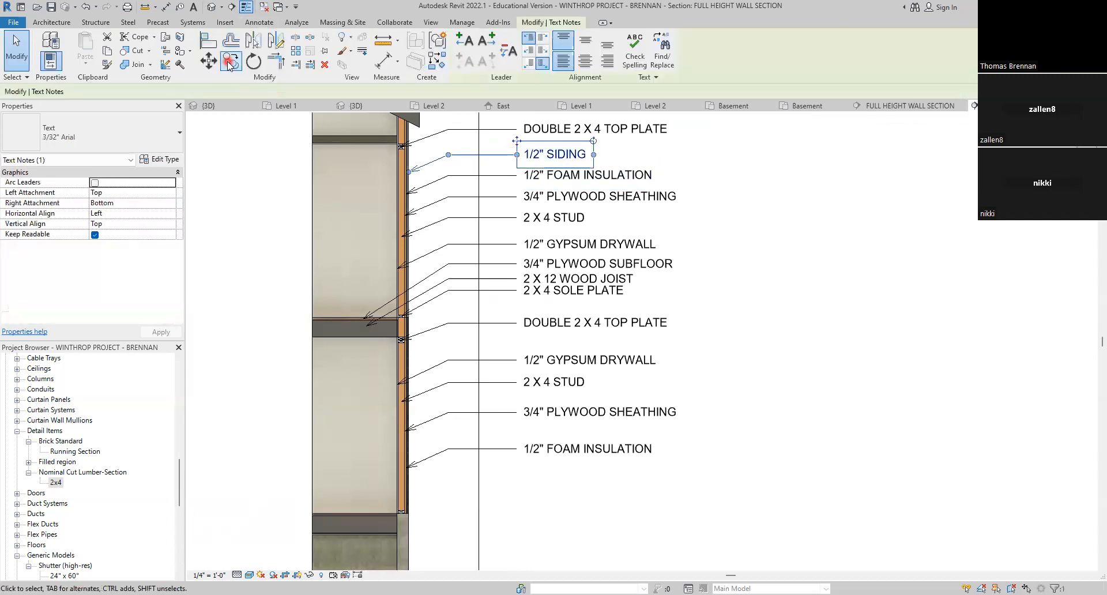
{"action": "left_click", "coordinate": [411, 173]}
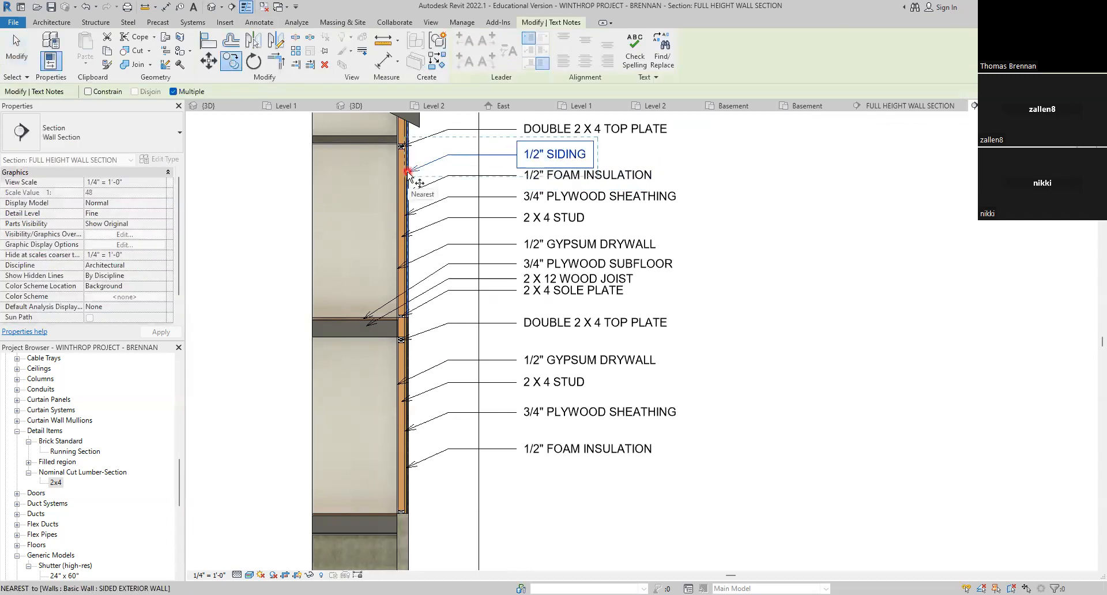
{"action": "left_click", "coordinate": [411, 490]}
{"action": "key", "text": "Escape"}
{"action": "key", "text": "Escape"}
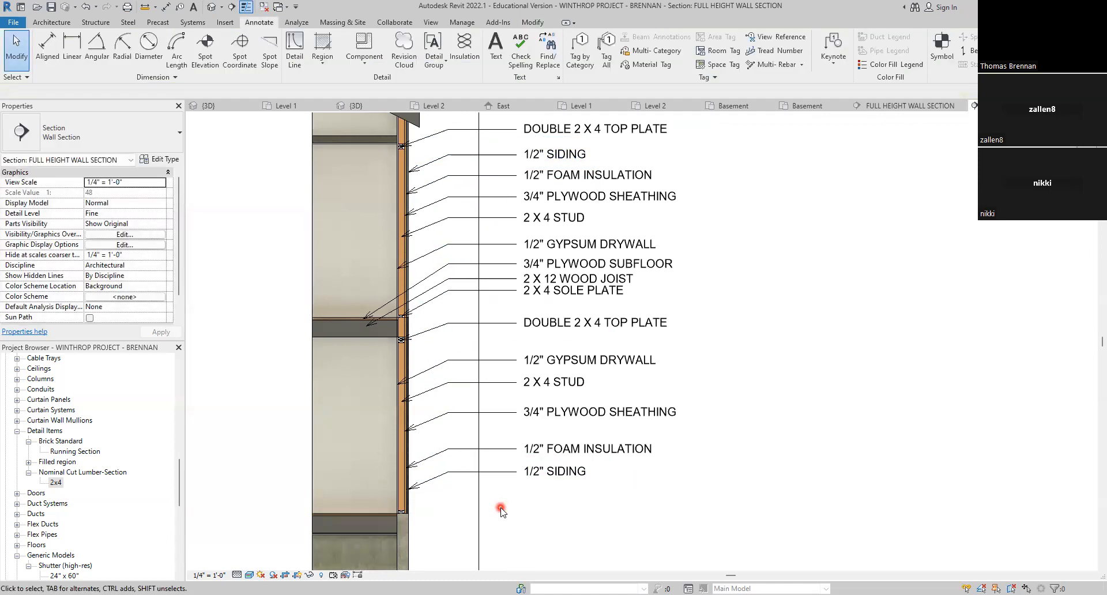
{"action": "scroll", "coordinate": [560, 500], "scroll_direction": "up", "scroll_amount": 4}
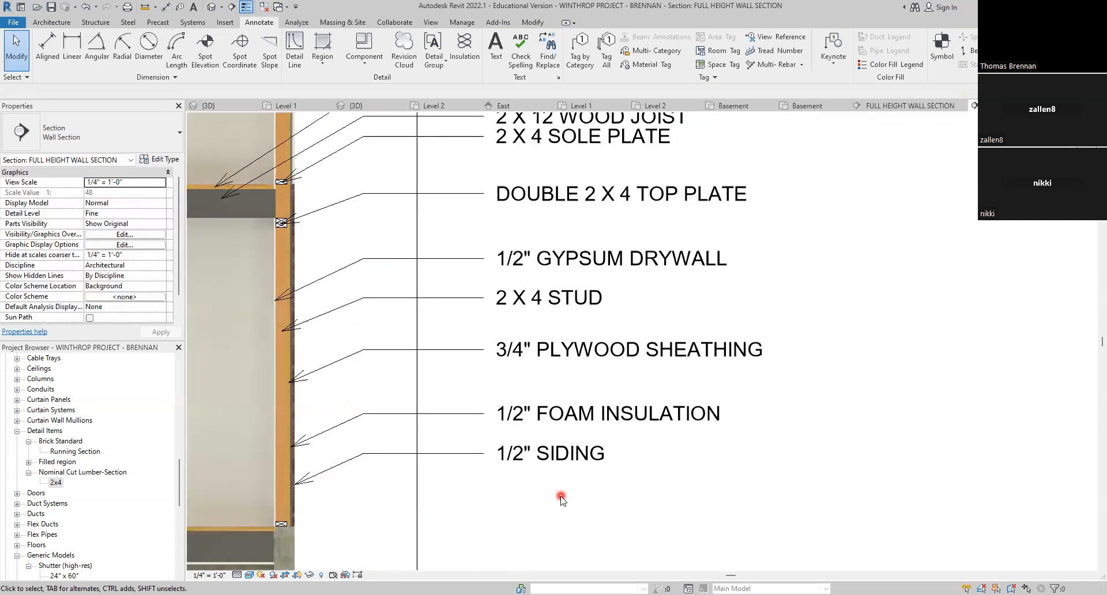
Step: Change the lower wall's 1/2" SIDING note to read 1/2" BRICK VENEER
{"action": "left_click", "coordinate": [525, 447]}
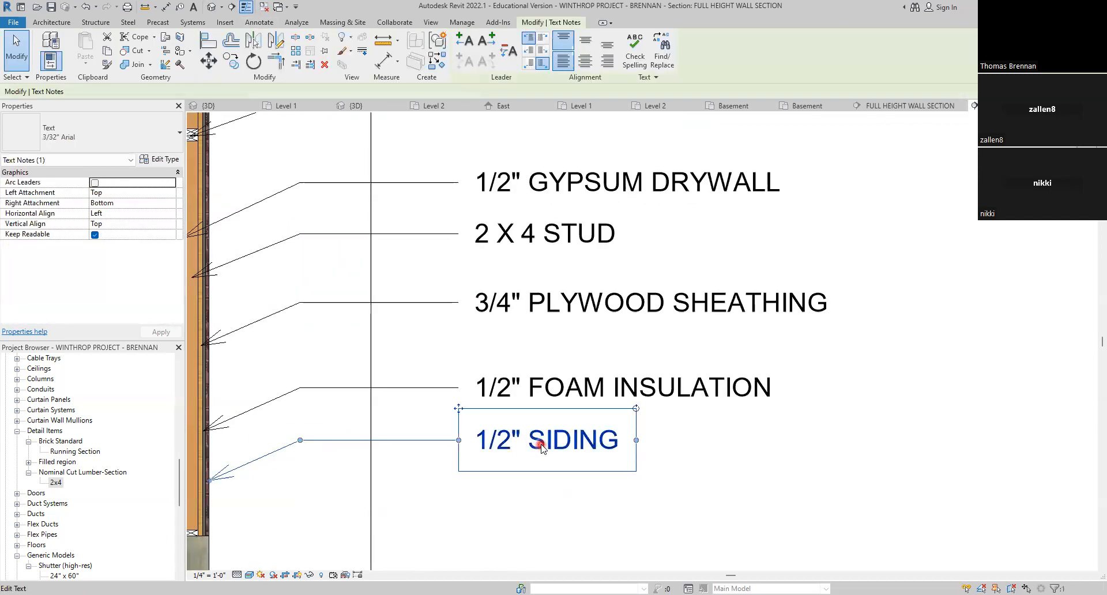
{"action": "left_click", "coordinate": [545, 449]}
{"action": "left_click_drag", "start_coordinate": [546, 446], "coordinate": [614, 438]}
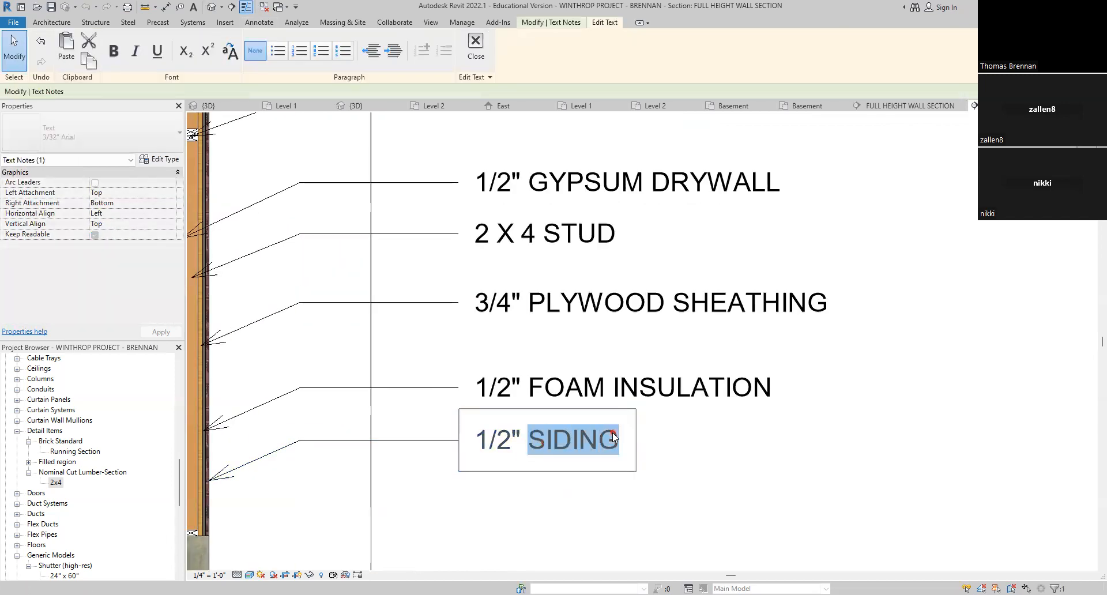
{"action": "type", "text": "BRI"}
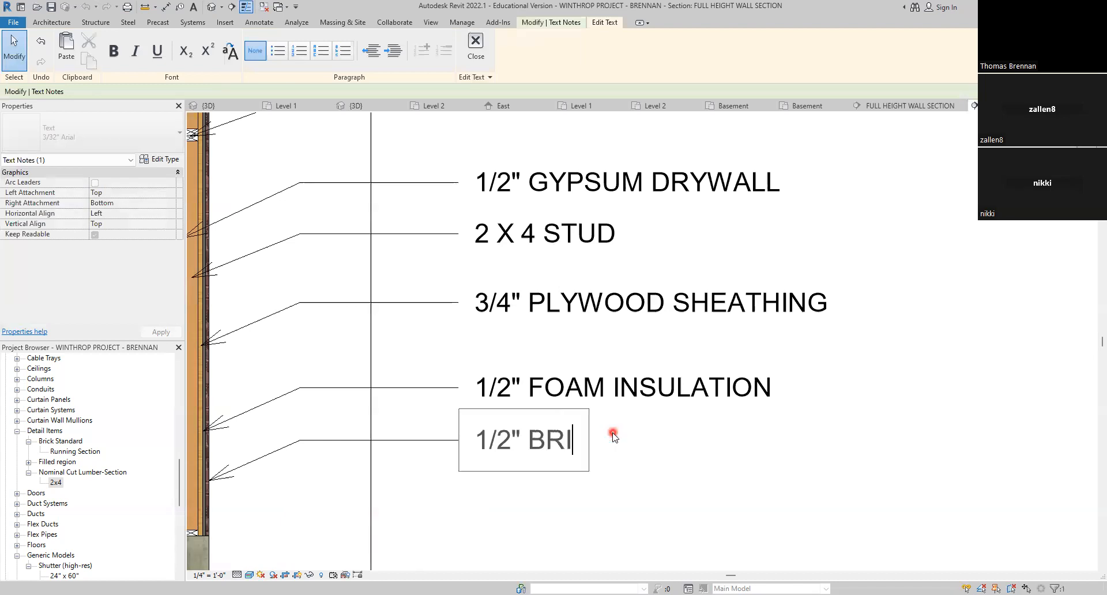
{"action": "type", "text": "CK B"}
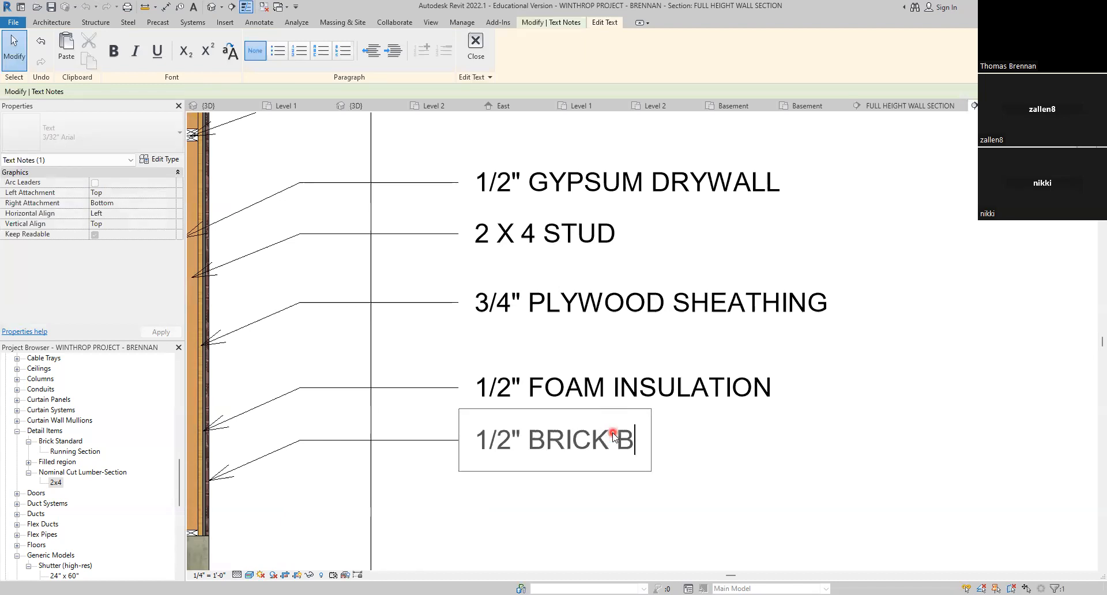
{"action": "key", "text": "BackSpace"}
{"action": "type", "text": "VENEER"}
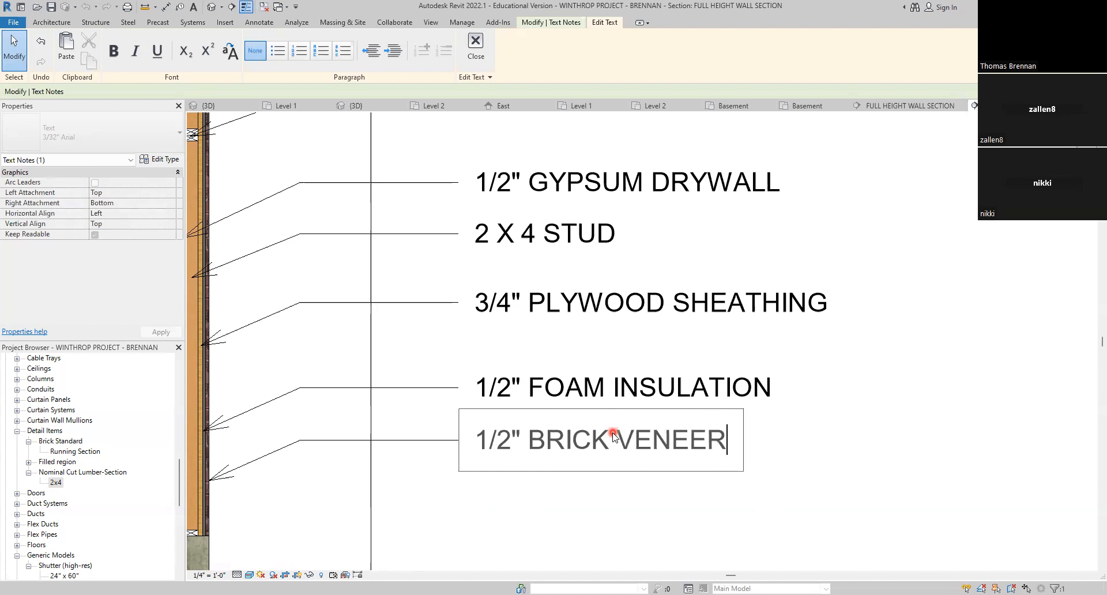
{"action": "left_click", "coordinate": [868, 479]}
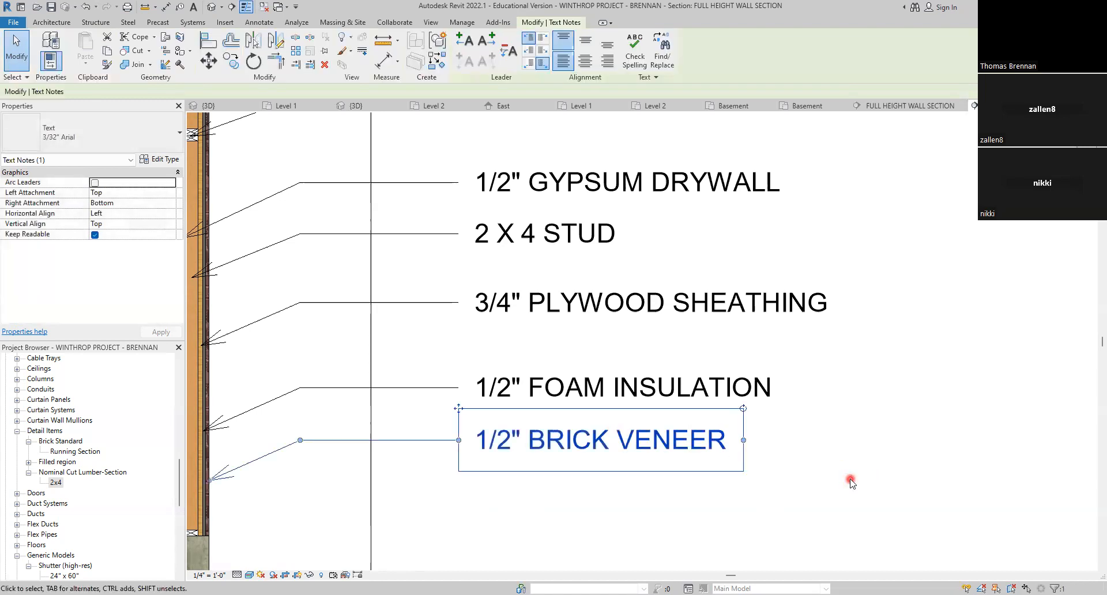
{"action": "left_click", "coordinate": [16, 49]}
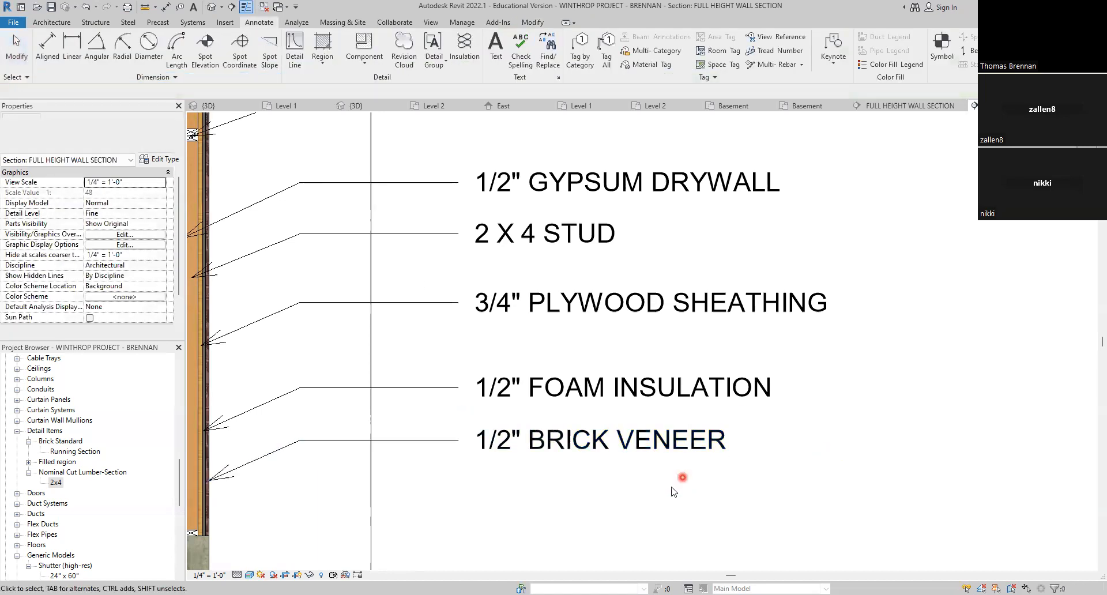
Step: Copy the 2 X 4 SOLE PLATE note straight down to the lower wall's sole plate, just below the BRICK VENEER note
{"action": "scroll", "coordinate": [670, 493], "scroll_direction": "down", "scroll_amount": 3}
{"action": "middle_click_drag", "start_coordinate": [659, 500], "coordinate": [662, 437]}
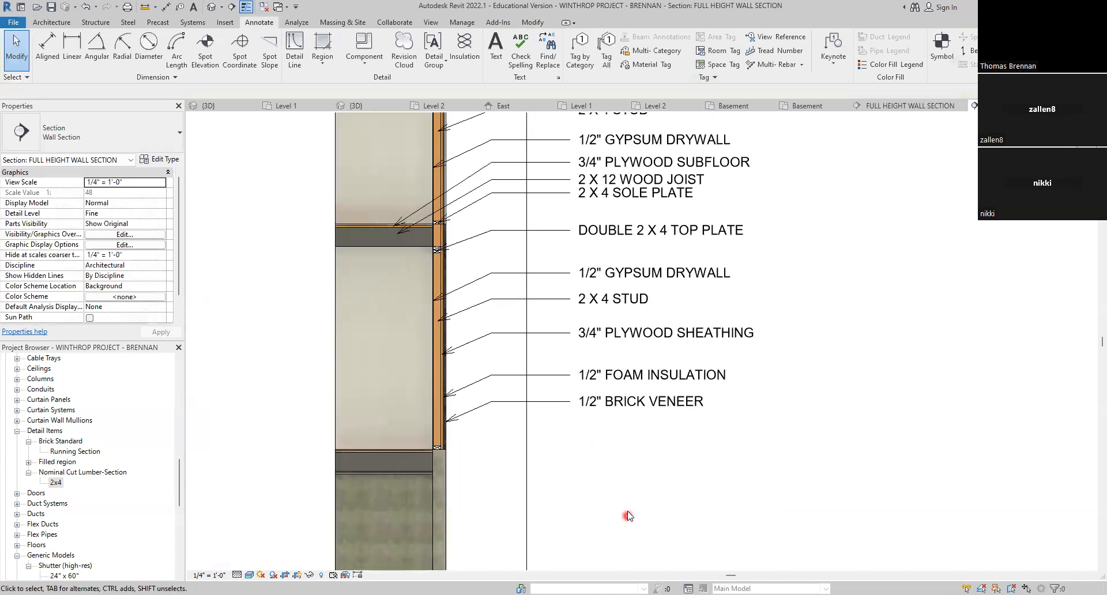
{"action": "left_click", "coordinate": [567, 201]}
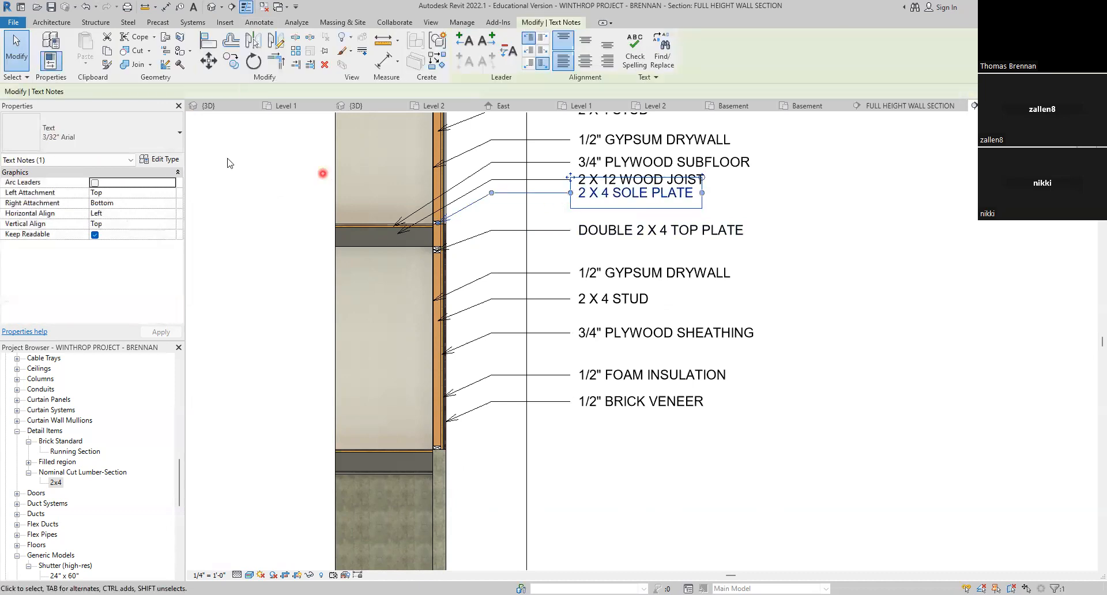
{"action": "left_click", "coordinate": [230, 61]}
{"action": "left_click", "coordinate": [438, 221]}
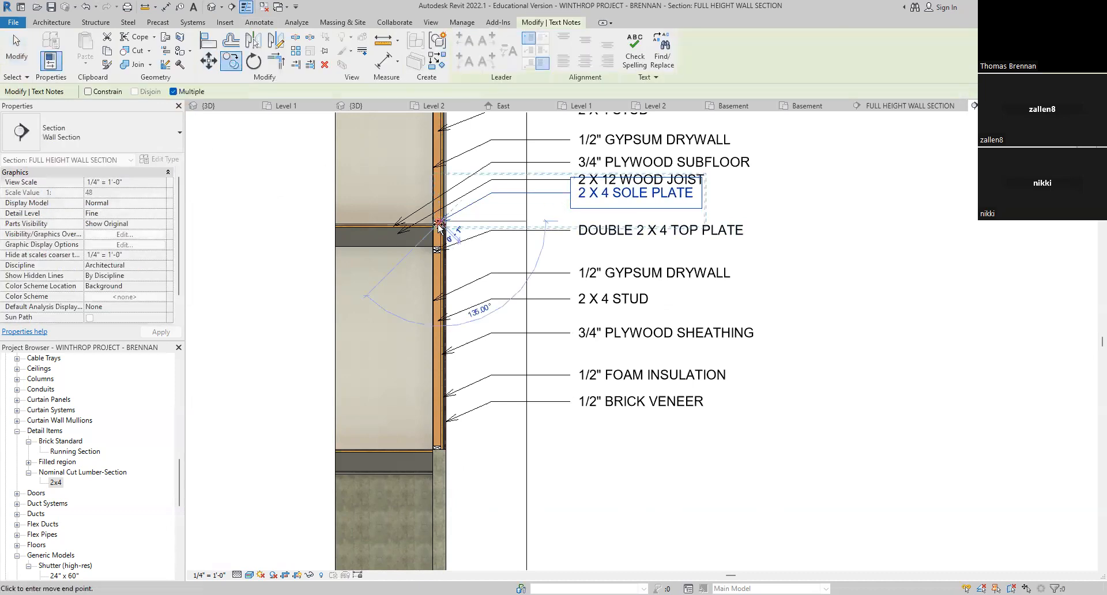
{"action": "left_click", "coordinate": [438, 447]}
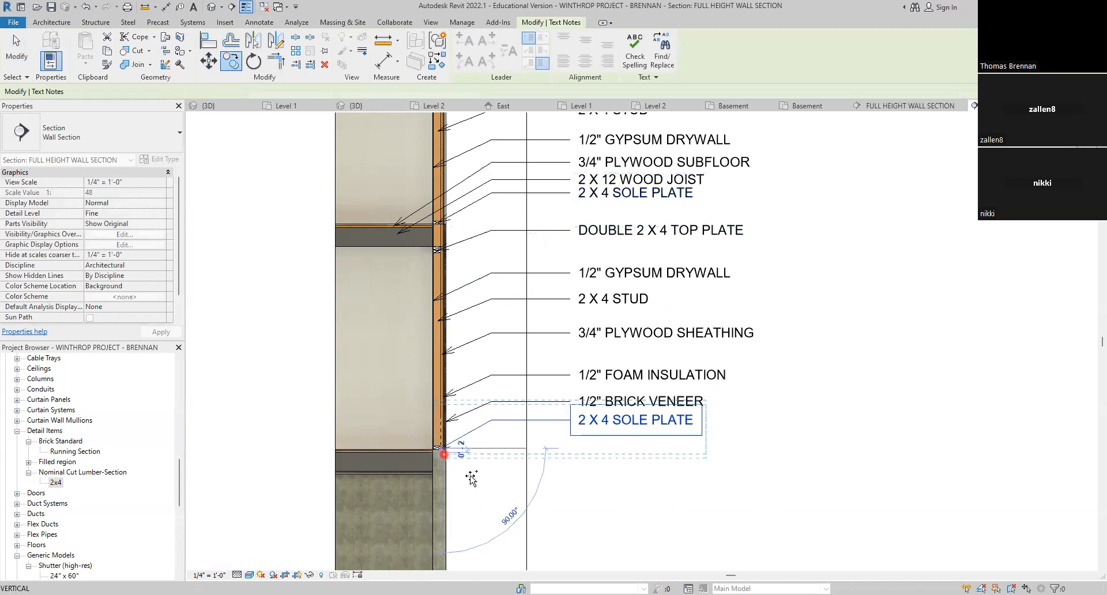
{"action": "key", "text": "Escape"}
{"action": "key", "text": "Escape"}
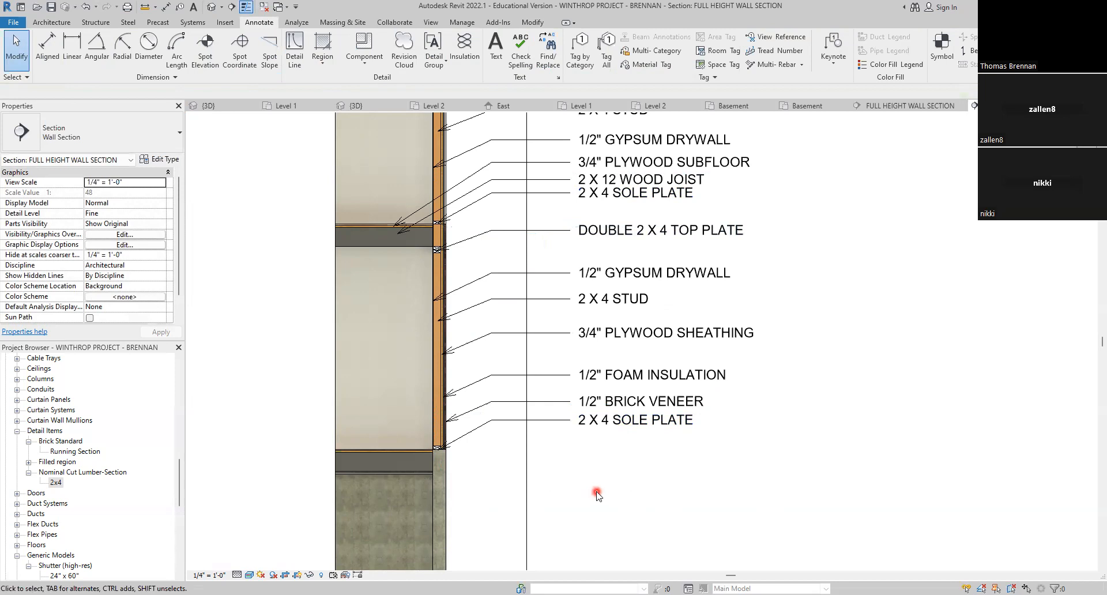
Step: Copy the 2 X 12 WOOD JOIST note straight down below the lower SOLE PLATE note
{"action": "left_click", "coordinate": [551, 180]}
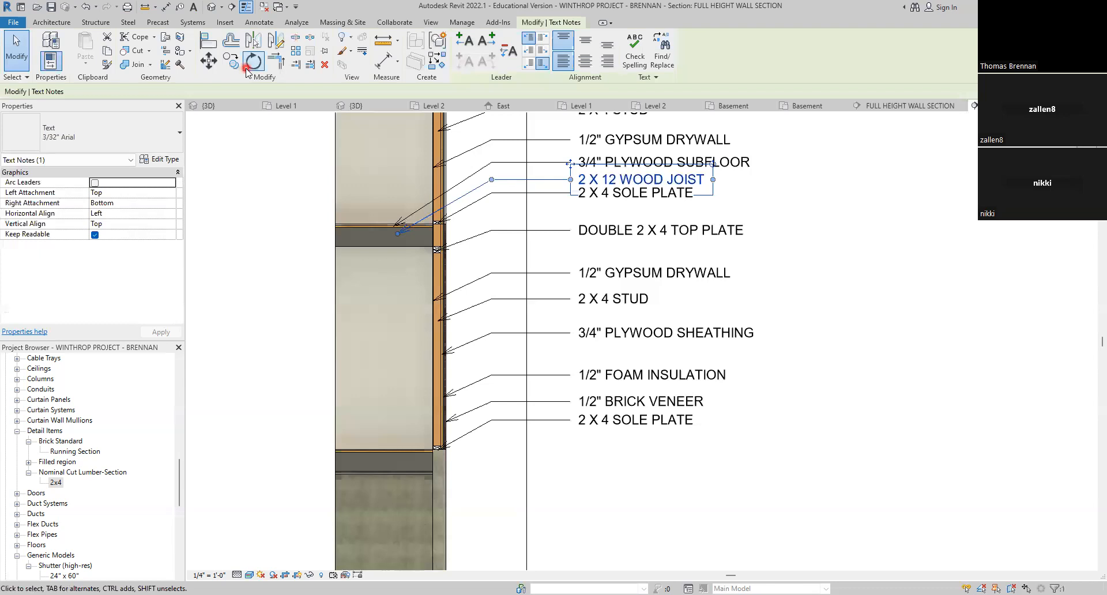
{"action": "key", "text": "m"}
{"action": "key", "text": "v"}
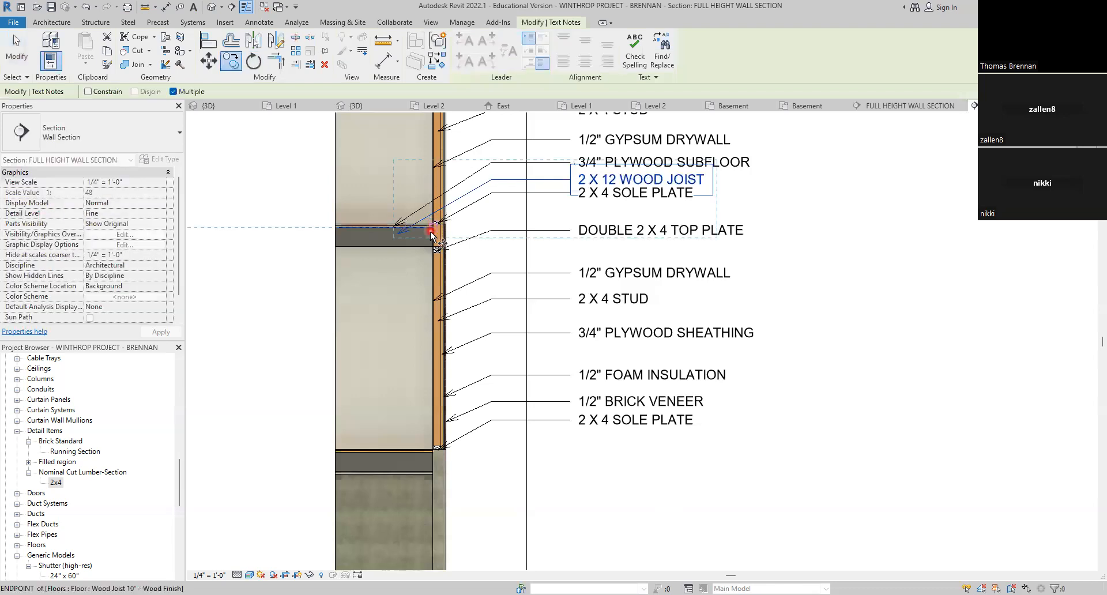
{"action": "left_click", "coordinate": [569, 181]}
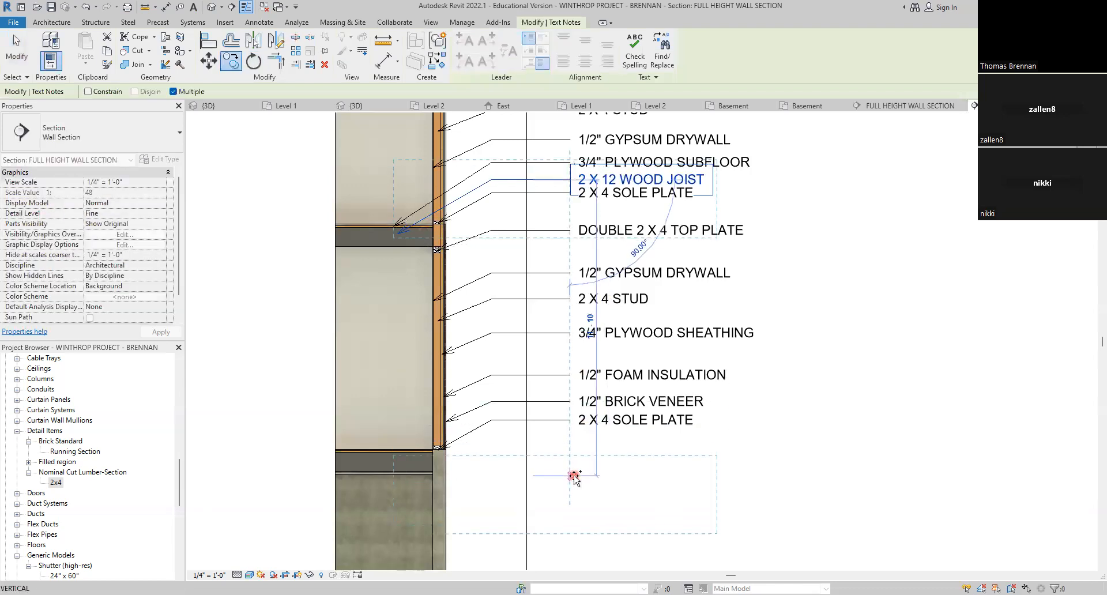
{"action": "left_click", "coordinate": [574, 474]}
{"action": "left_click", "coordinate": [526, 500]}
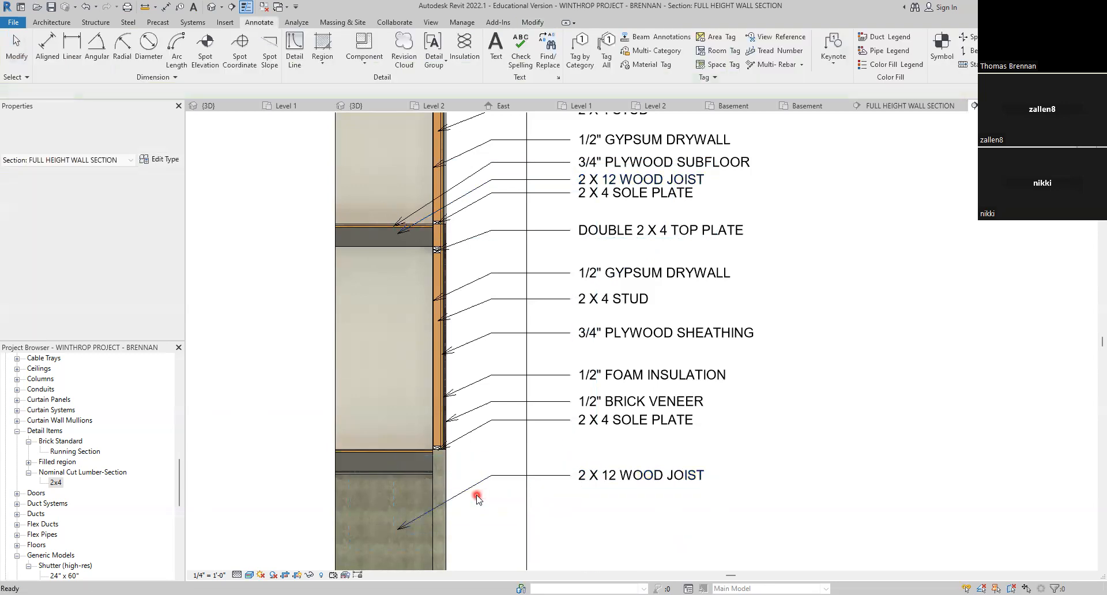
Step: Point the copied WOOD JOIST note's leader at the lower floor joist, raise the note closer to the SOLE PLATE note, and level the leader's shoulder
{"action": "left_click", "coordinate": [468, 490]}
{"action": "left_click", "coordinate": [397, 531]}
{"action": "left_click_drag", "start_coordinate": [397, 531], "coordinate": [408, 464]}
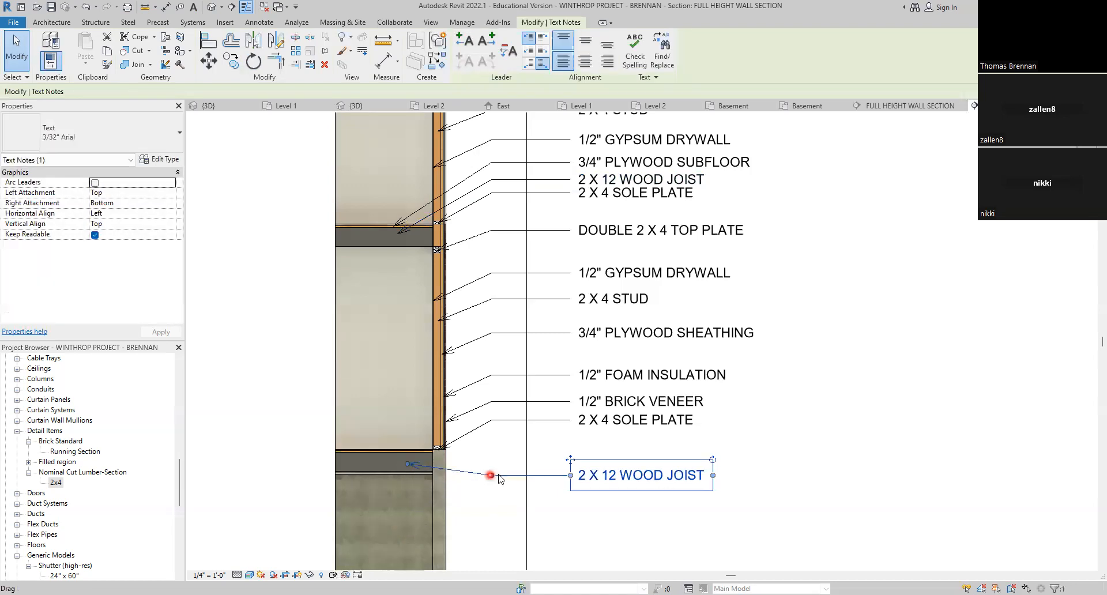
{"action": "left_click_drag", "start_coordinate": [493, 475], "coordinate": [491, 443]}
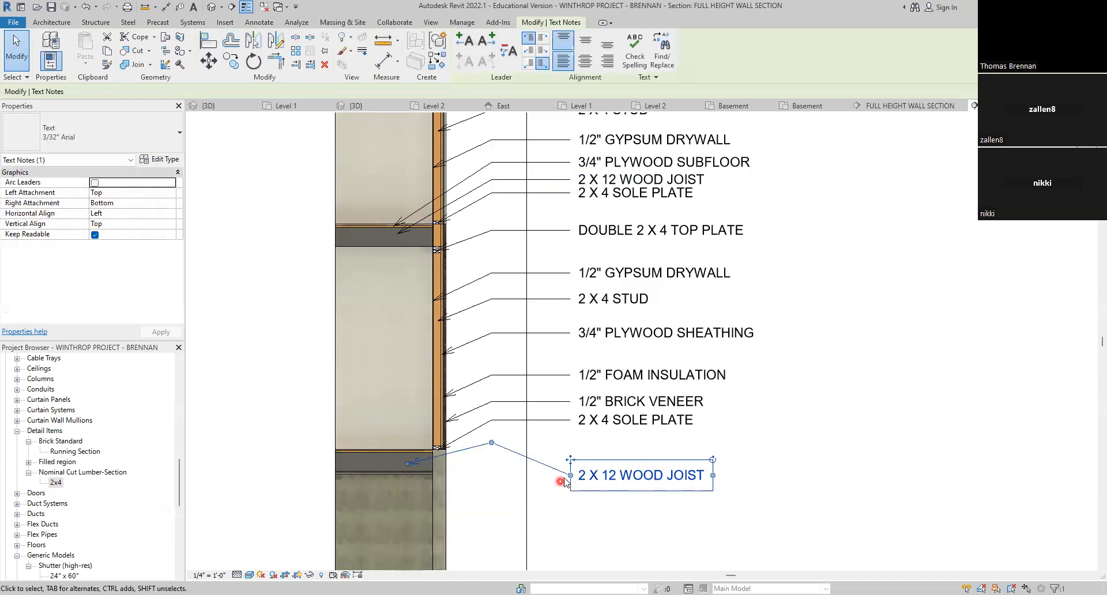
{"action": "left_click_drag", "start_coordinate": [571, 461], "coordinate": [575, 432]}
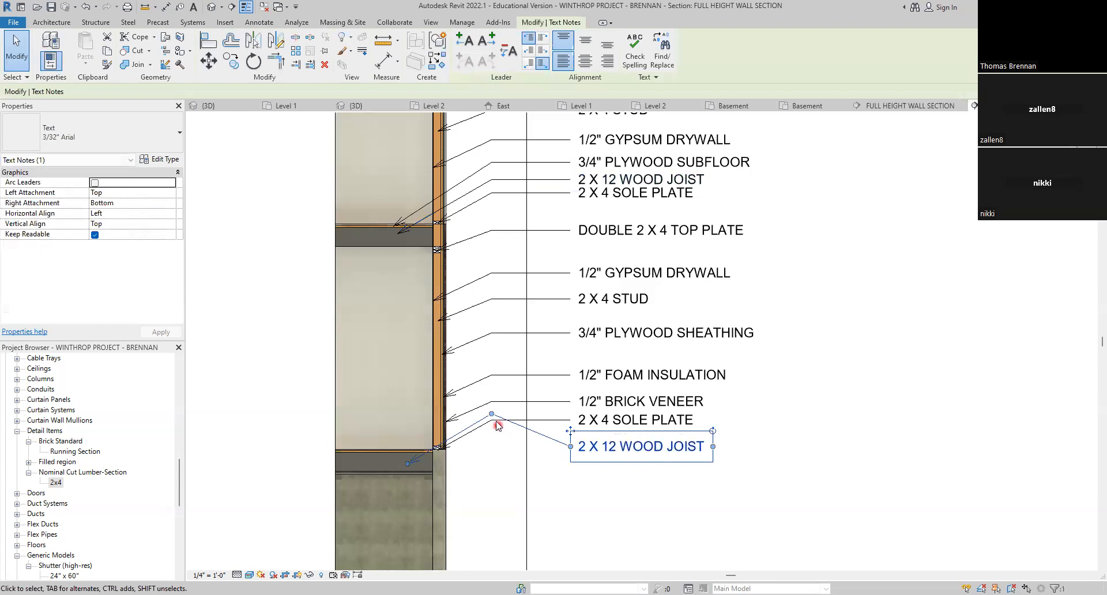
{"action": "left_click_drag", "start_coordinate": [491, 414], "coordinate": [491, 447]}
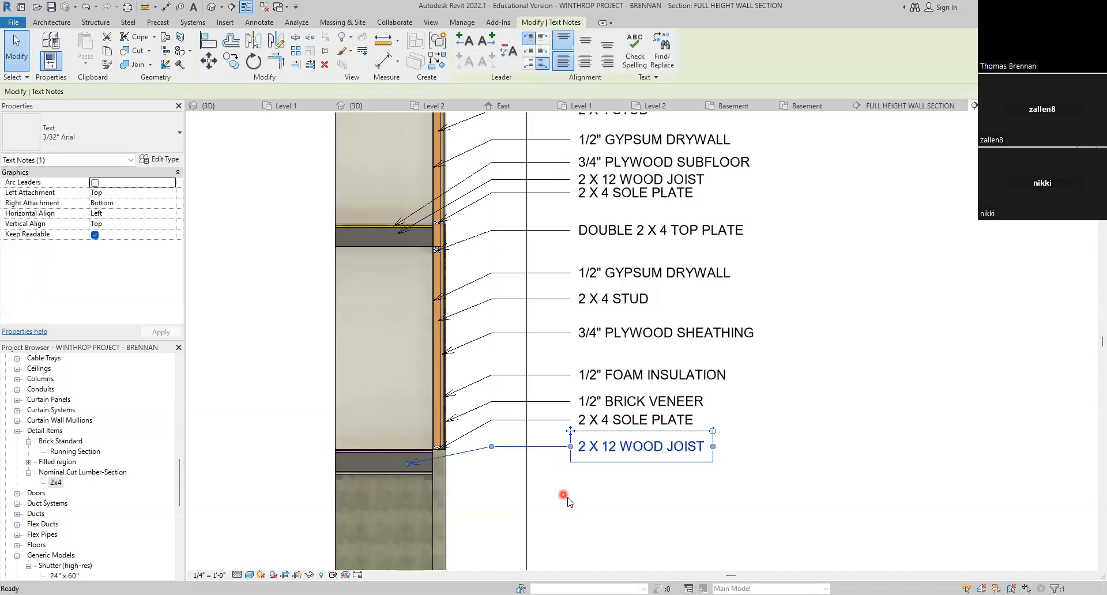
{"action": "left_click", "coordinate": [569, 499]}
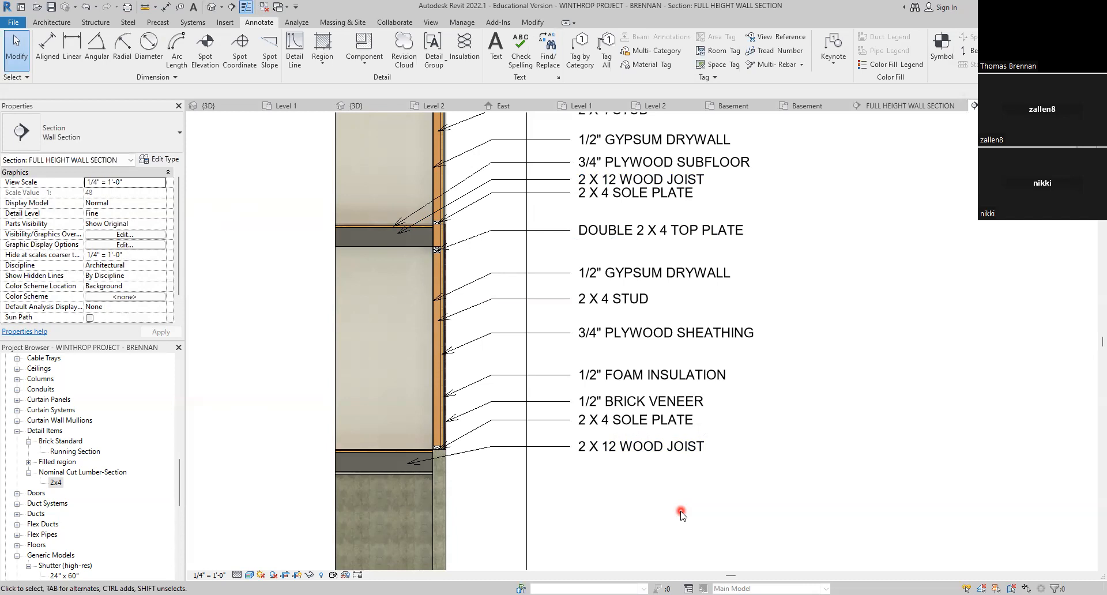
Step: Copy the 3/4" PLYWOOD SUBFLOOR note down to the lower floor area near the copied WOOD JOIST note
{"action": "left_click", "coordinate": [563, 167]}
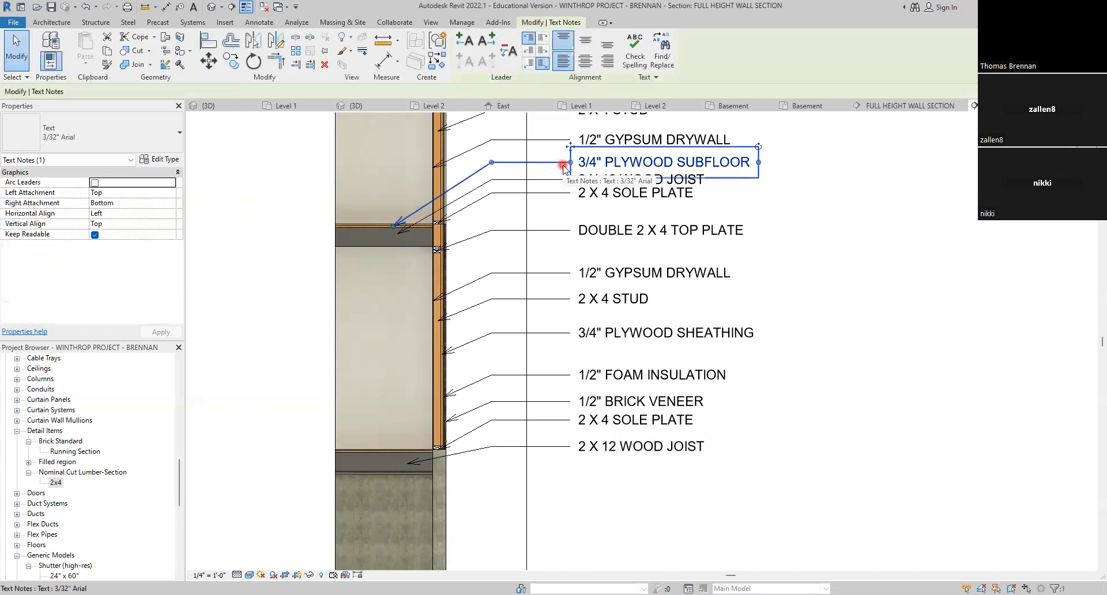
{"action": "left_click", "coordinate": [232, 62]}
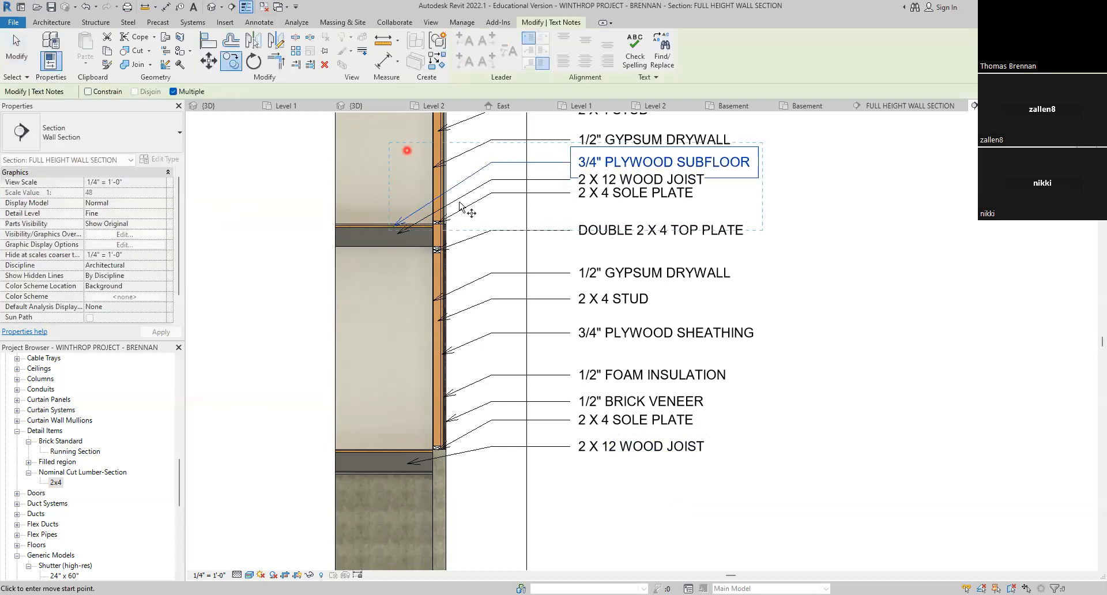
{"action": "left_click", "coordinate": [394, 229]}
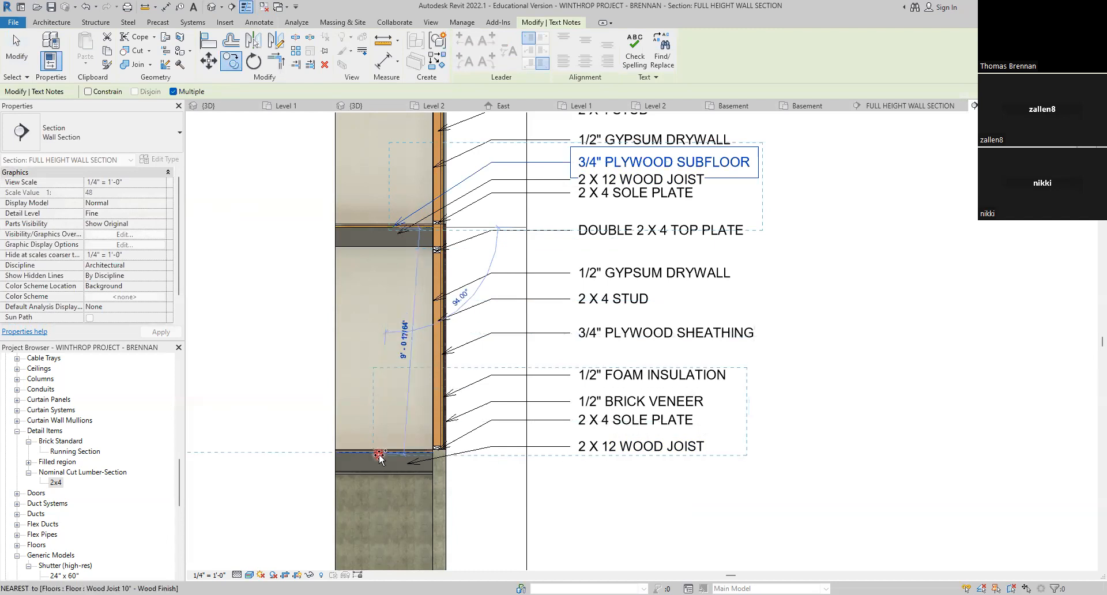
{"action": "left_click", "coordinate": [383, 505]}
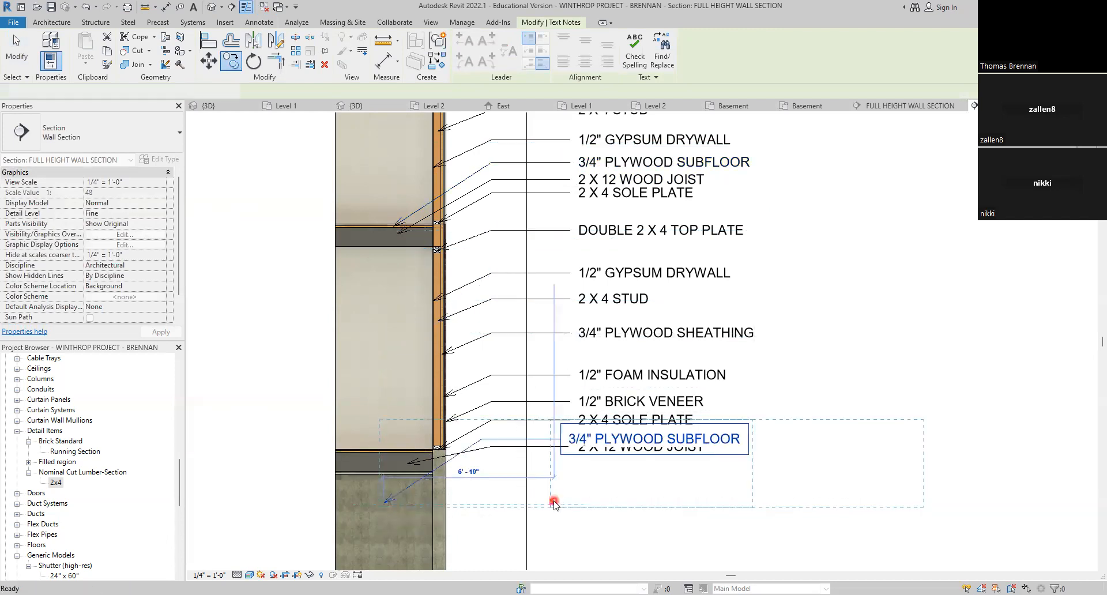
{"action": "key", "text": "Escape"}
Step: Move the copied PLYWOOD SUBFLOOR note below the lower WOOD JOIST note, aligned with the others, and reroute its leader up to the lower floor
{"action": "left_click", "coordinate": [724, 438]}
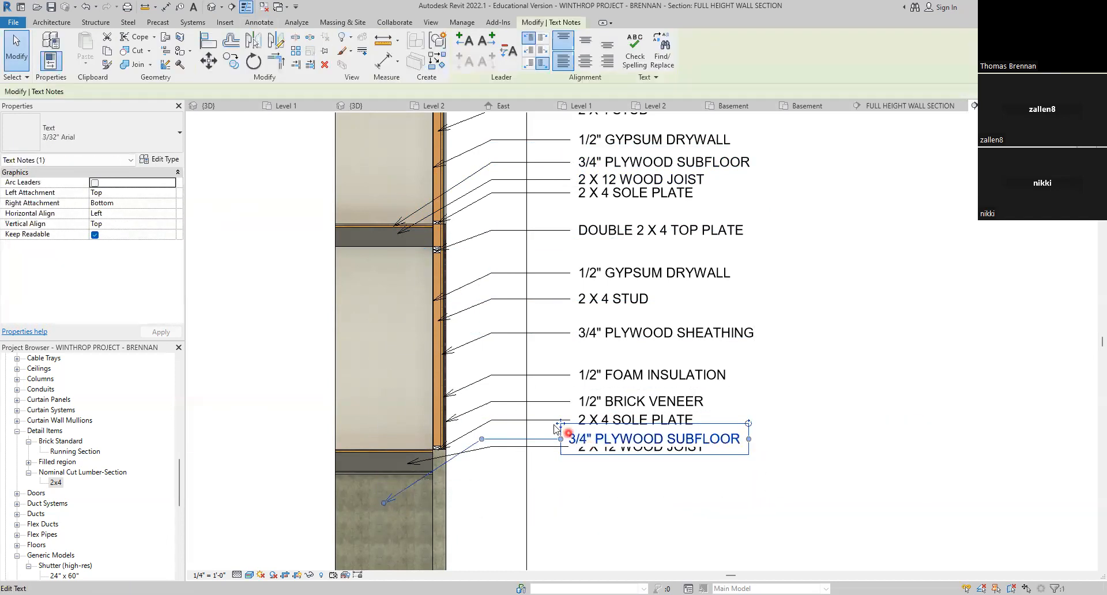
{"action": "left_click_drag", "start_coordinate": [562, 427], "coordinate": [572, 491]}
{"action": "left_click_drag", "start_coordinate": [385, 503], "coordinate": [379, 449]}
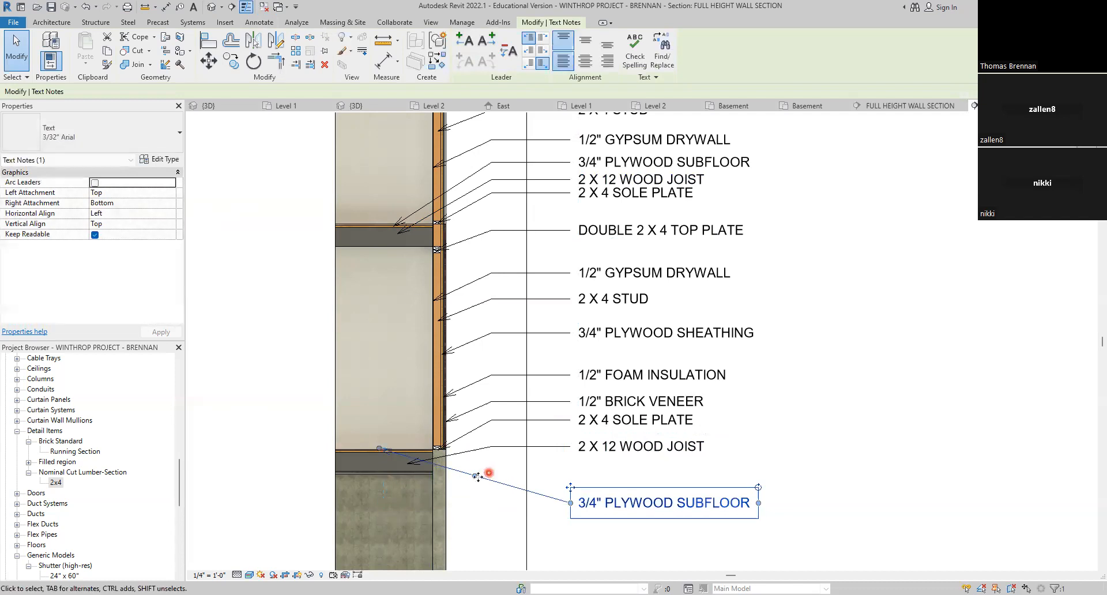
{"action": "left_click_drag", "start_coordinate": [475, 476], "coordinate": [468, 510]}
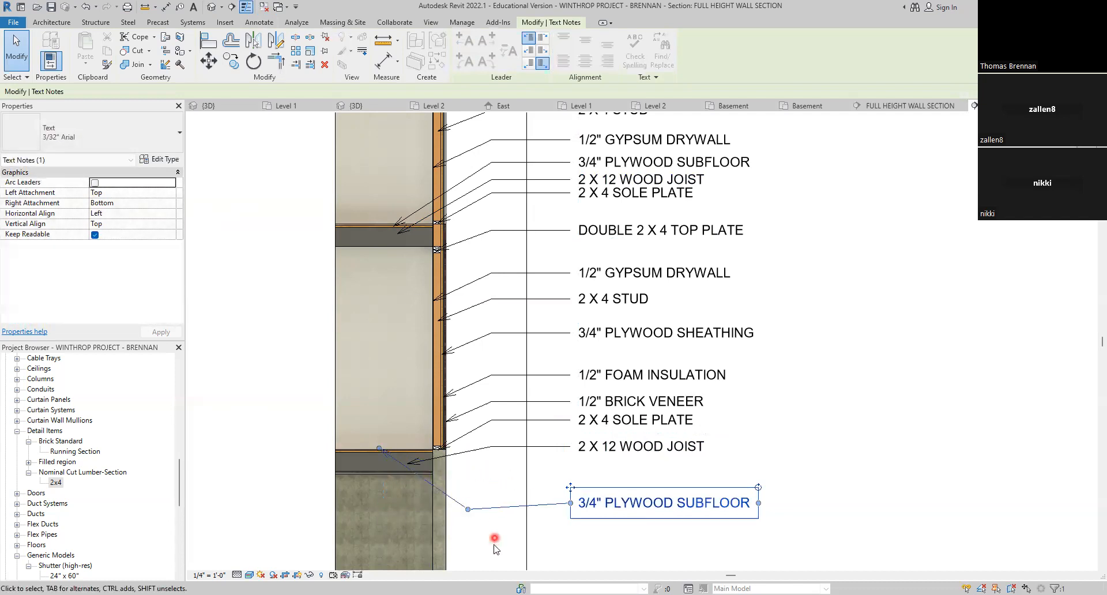
{"action": "left_click", "coordinate": [500, 547]}
Step: Fine-tune the lower PLYWOOD SUBFLOOR leader's arrowhead so that it lands on the thin subfloor layer above the joist
{"action": "scroll", "coordinate": [515, 553], "scroll_direction": "down", "scroll_amount": 2}
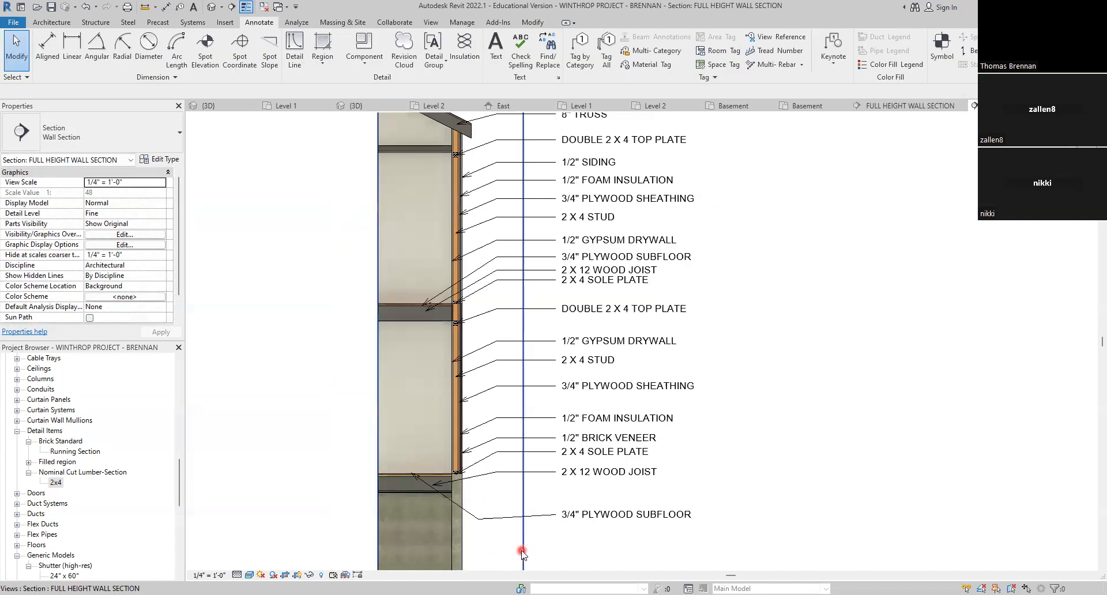
{"action": "scroll", "coordinate": [427, 487], "scroll_direction": "up", "scroll_amount": 3}
{"action": "left_click", "coordinate": [413, 469]}
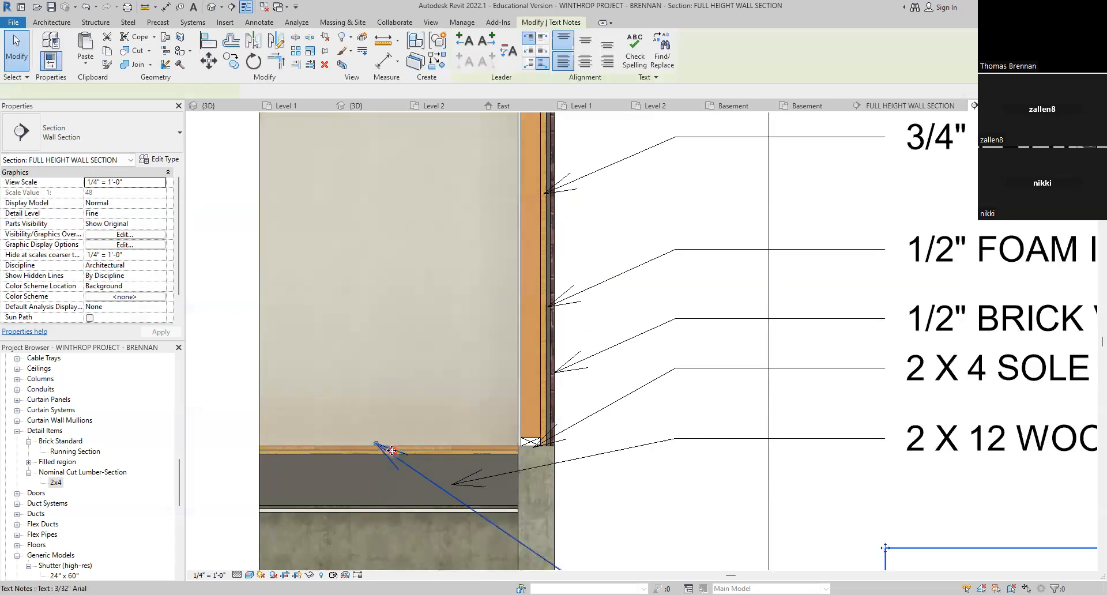
{"action": "left_click_drag", "start_coordinate": [377, 443], "coordinate": [374, 452]}
{"action": "left_click", "coordinate": [605, 516]}
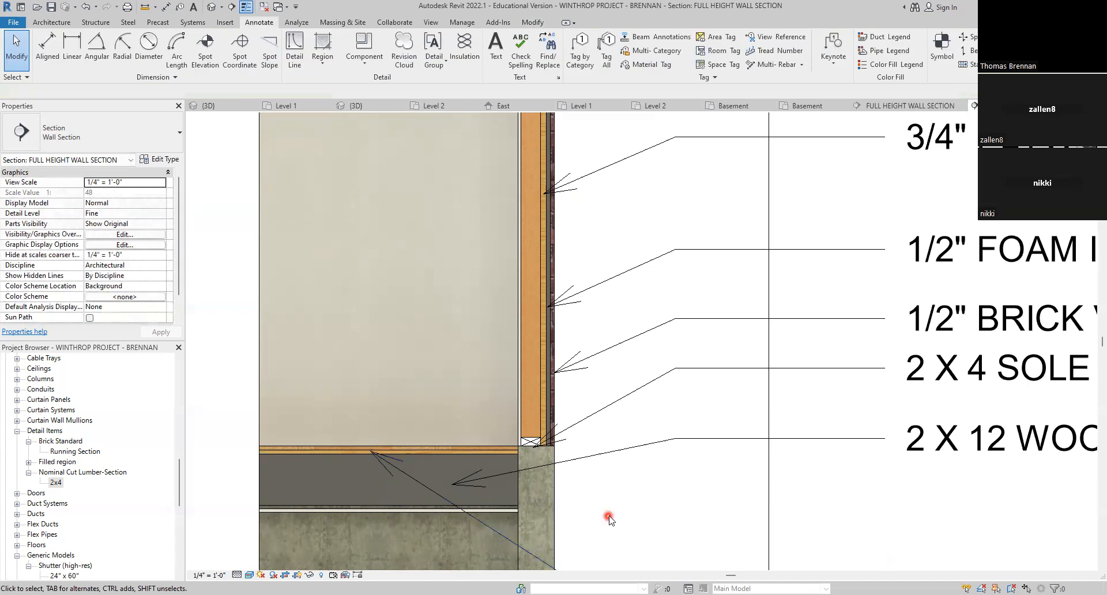
{"action": "scroll", "coordinate": [630, 506], "scroll_direction": "down", "scroll_amount": 5}
{"action": "middle_click_drag", "start_coordinate": [630, 501], "coordinate": [604, 431]}
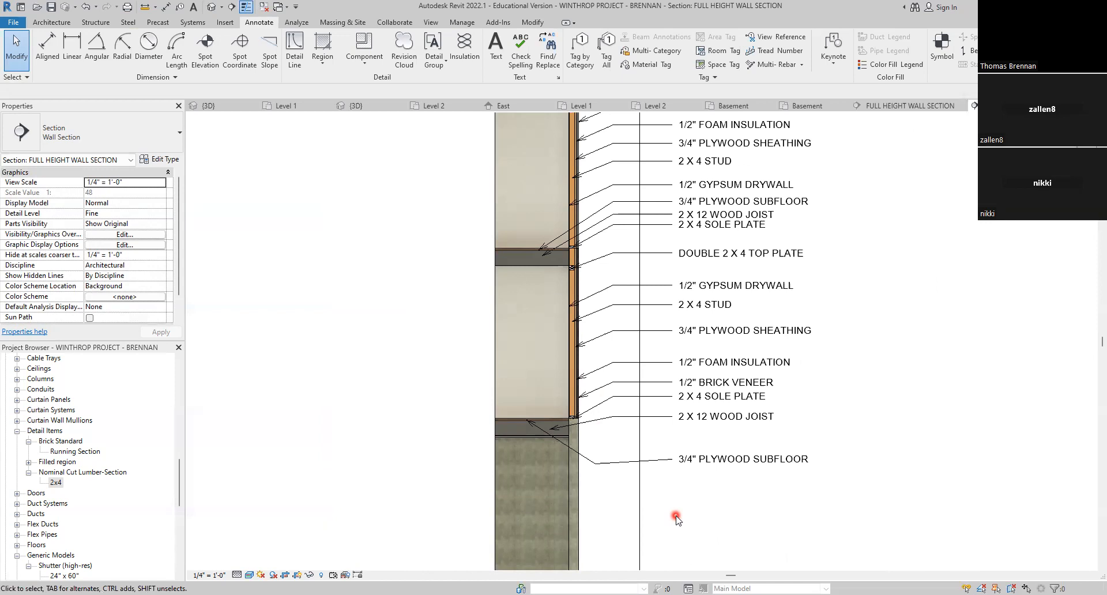
{"action": "middle_click_drag", "start_coordinate": [664, 478], "coordinate": [628, 366]}
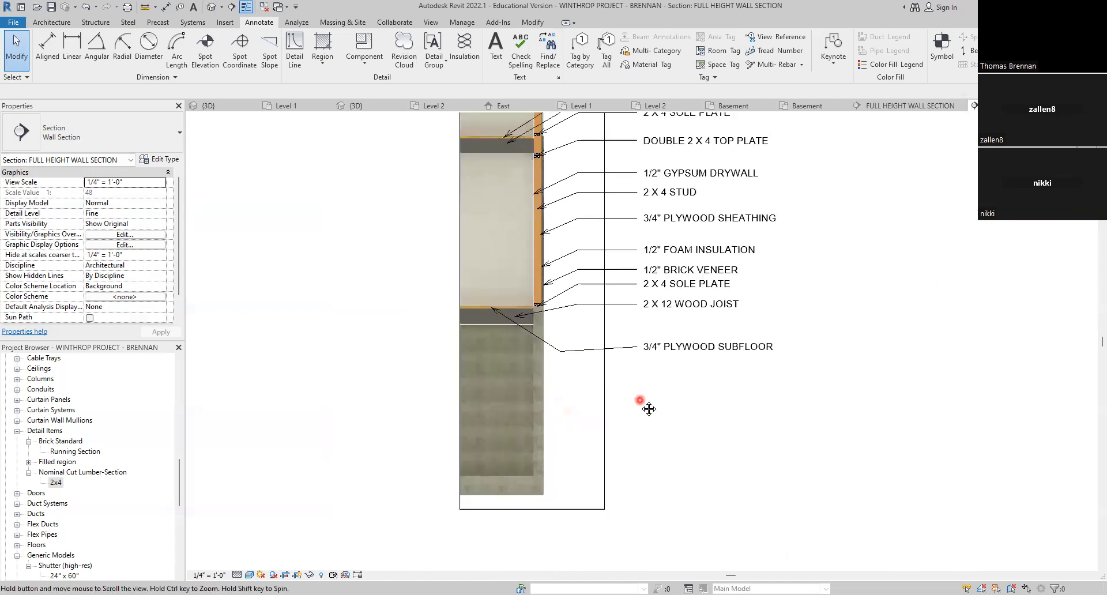
{"action": "key", "text": "t"}
{"action": "key", "text": "x"}
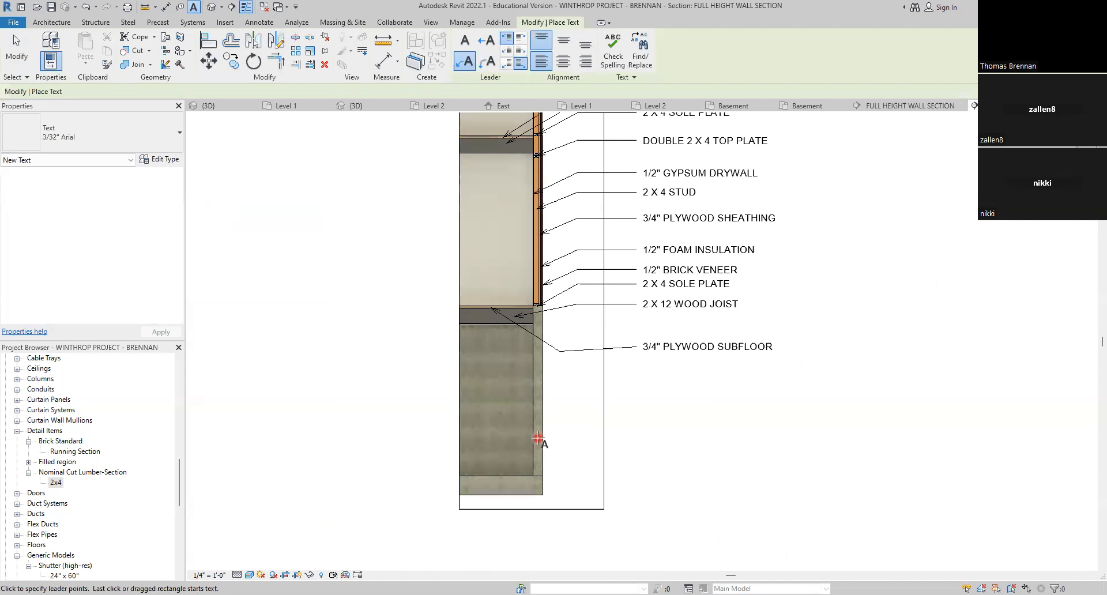
{"action": "left_click", "coordinate": [539, 436]}
{"action": "left_click", "coordinate": [577, 401]}
{"action": "key", "text": "Escape"}
{"action": "key", "text": "Escape"}
Step: Move the lower 3/4" PLYWOOD SUBFLOOR note slightly farther down and level its leader's shoulder with the text
{"action": "left_click", "coordinate": [627, 349]}
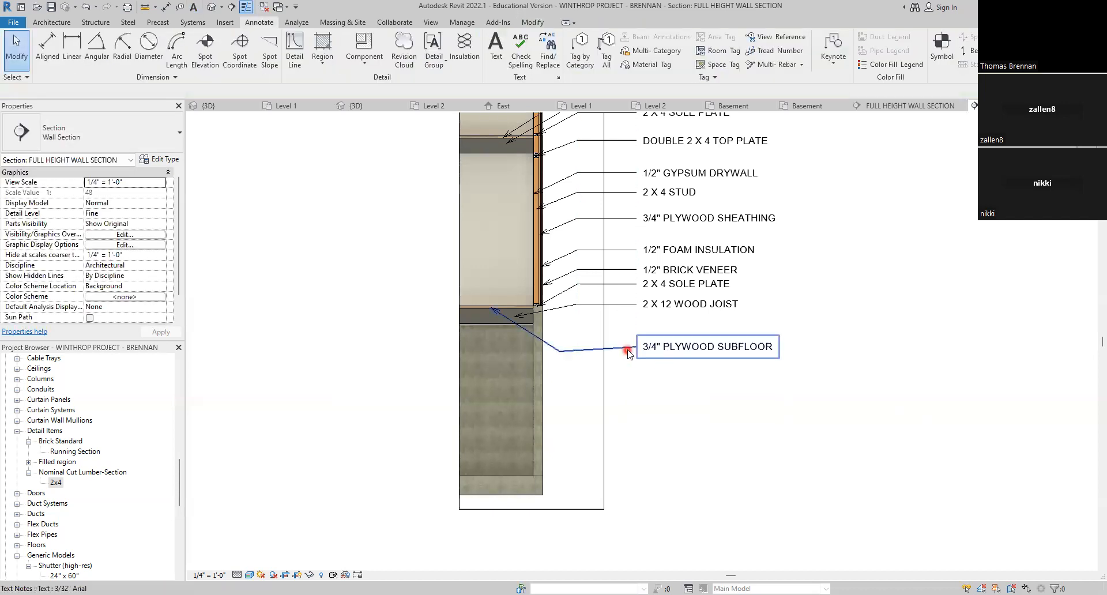
{"action": "left_click", "coordinate": [630, 352]}
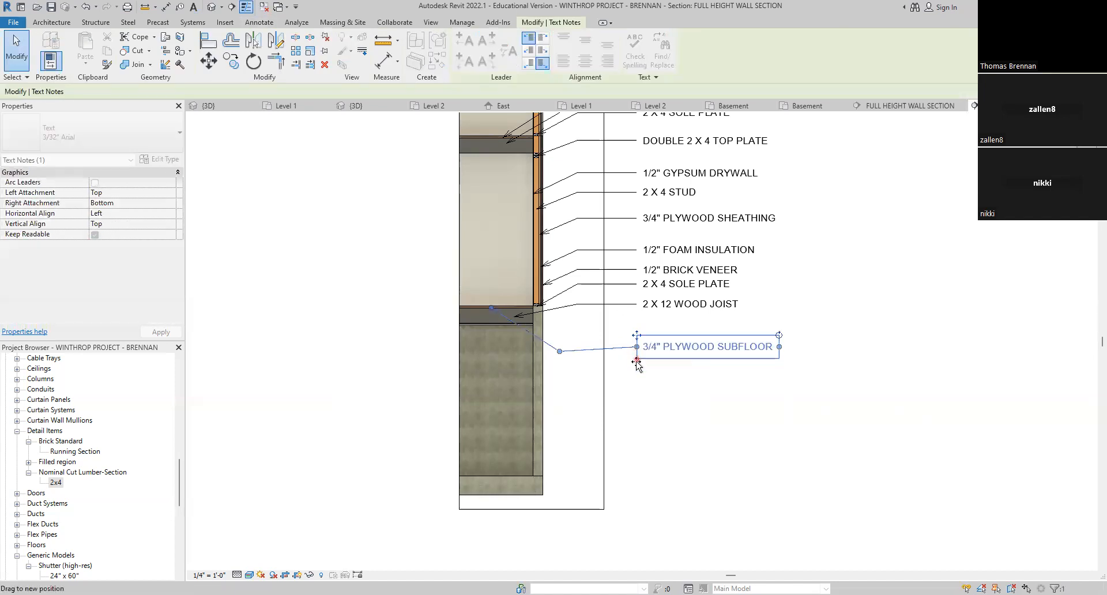
{"action": "left_click_drag", "start_coordinate": [637, 335], "coordinate": [629, 354]}
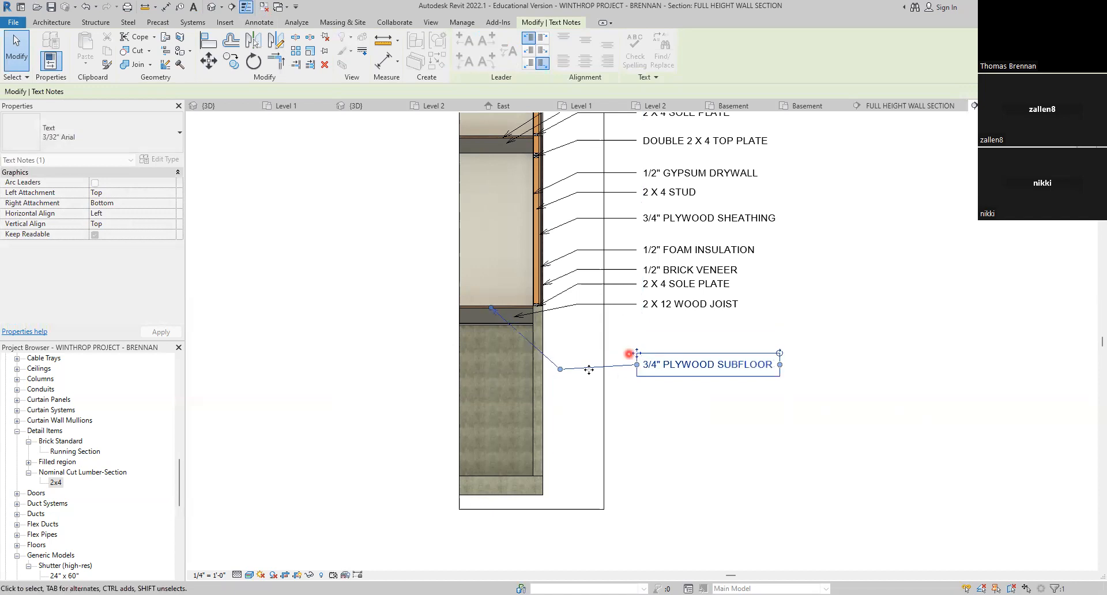
{"action": "left_click_drag", "start_coordinate": [561, 369], "coordinate": [562, 367]}
{"action": "left_click", "coordinate": [638, 406]}
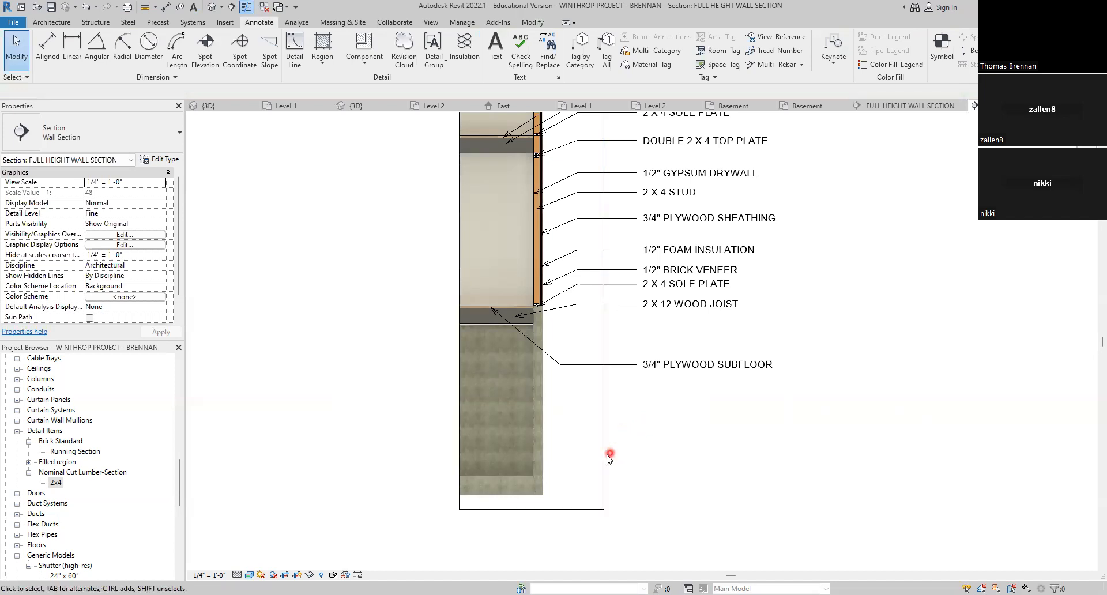
Step: Add a leader note reading 6-1/2" CONCRETE WALL that points to the basement wall, aligned with the notes above
{"action": "scroll", "coordinate": [642, 445], "scroll_direction": "down", "scroll_amount": 2}
{"action": "middle_click_drag", "start_coordinate": [642, 445], "coordinate": [619, 458]}
{"action": "left_click", "coordinate": [489, 49]}
{"action": "left_click", "coordinate": [534, 422]}
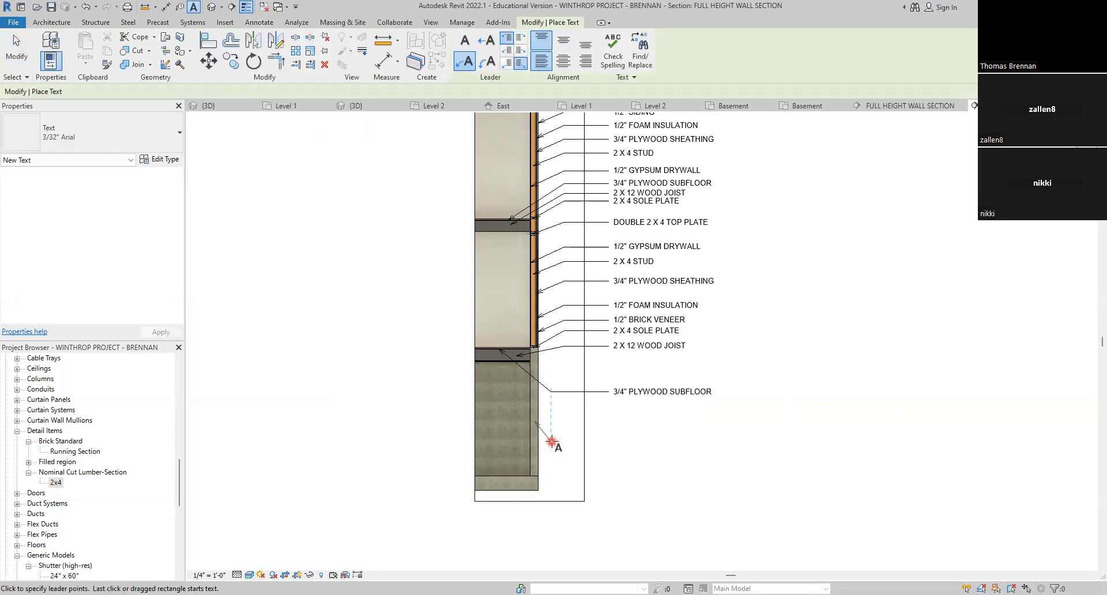
{"action": "left_click", "coordinate": [552, 442]}
{"action": "left_click", "coordinate": [606, 438]}
{"action": "type", "text": "6"}
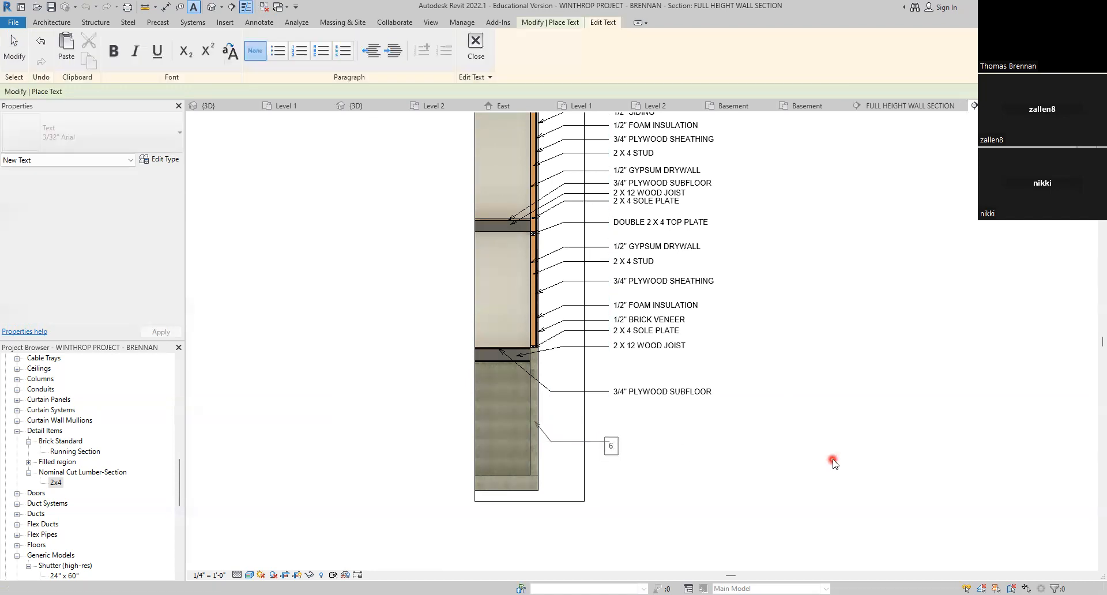
{"action": "type", "text": "-1/2\" CONCRETE WALL"}
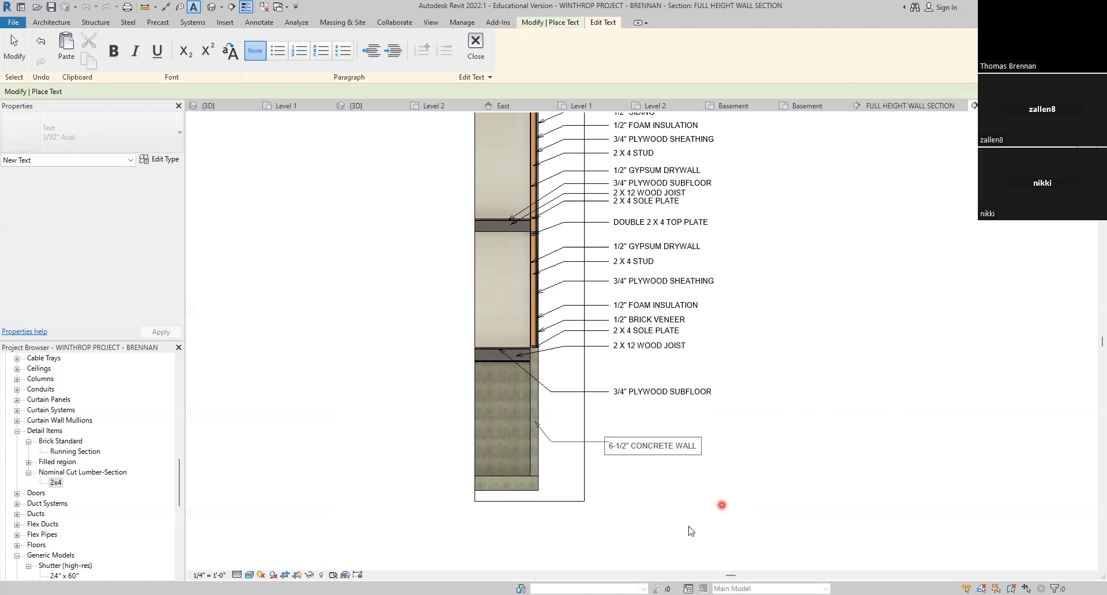
{"action": "left_click", "coordinate": [663, 506]}
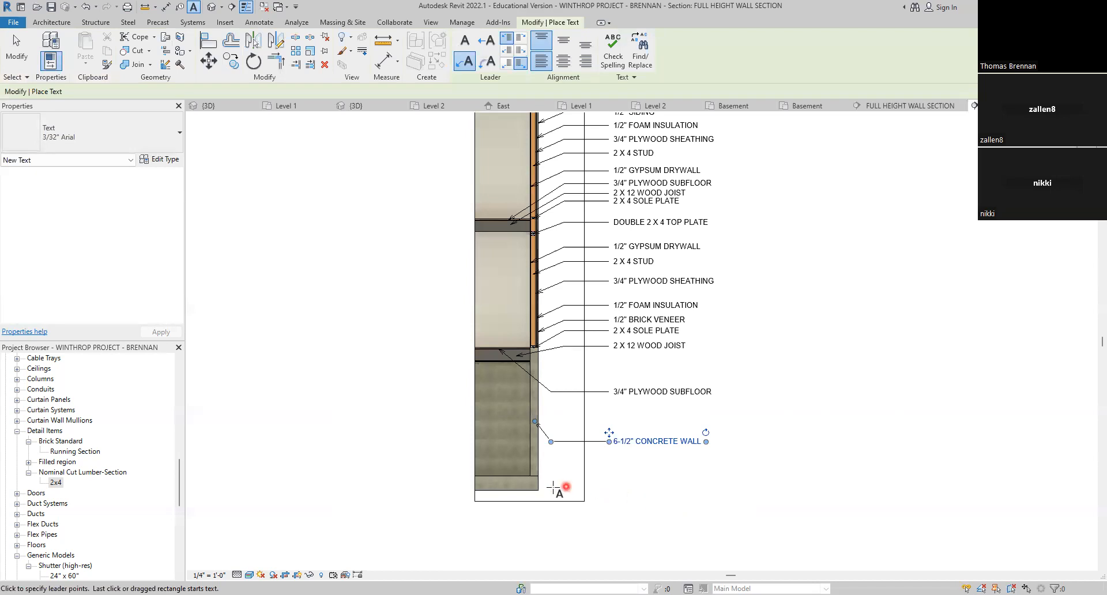
Step: Add a leader note reading 12" CONCRETE FLOOR that points to the slab at the base of the section, aligned with the other notes
{"action": "left_click", "coordinate": [521, 484]}
{"action": "left_click", "coordinate": [564, 468]}
{"action": "left_click", "coordinate": [607, 469]}
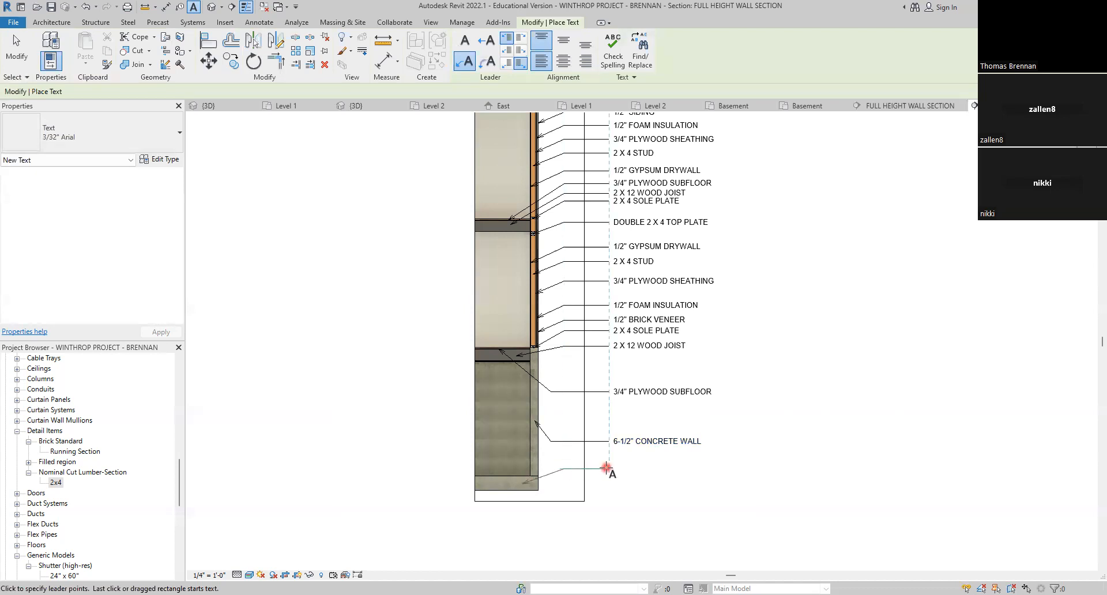
{"action": "left_click", "coordinate": [710, 494]}
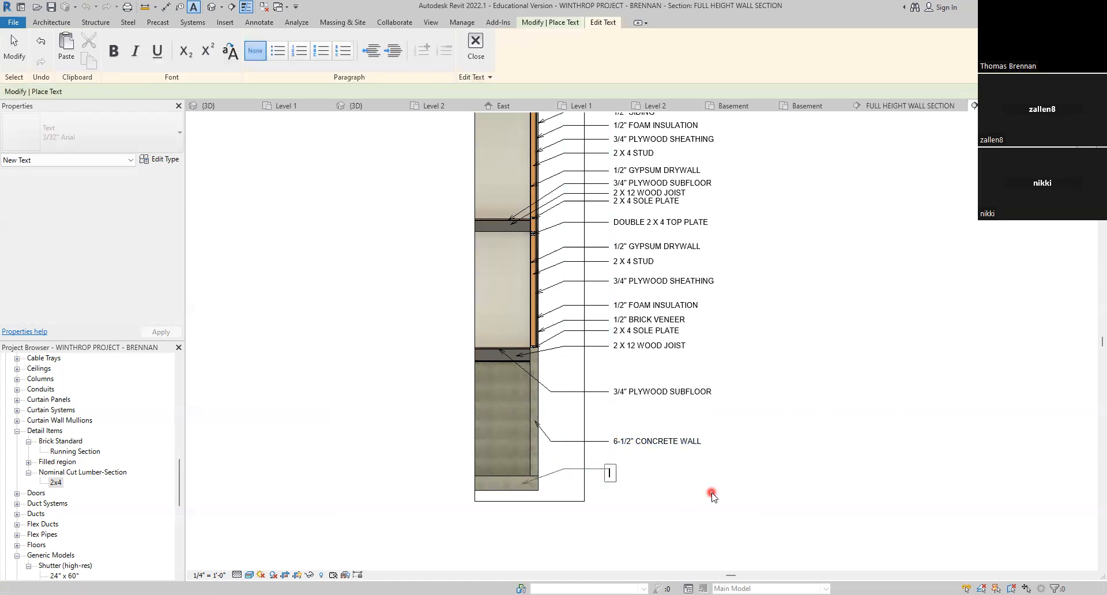
{"action": "type", "text": "12\" CONCRETE FLOOR"}
{"action": "left_click", "coordinate": [730, 503]}
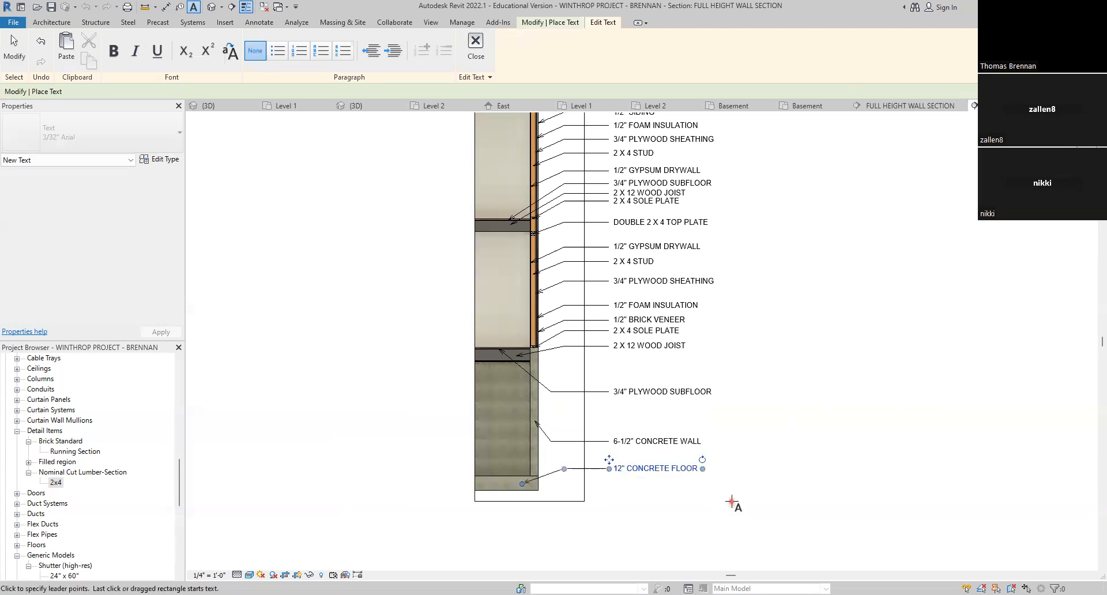
{"action": "key", "text": "Escape"}
{"action": "scroll", "coordinate": [738, 374], "scroll_direction": "down", "scroll_amount": 1}
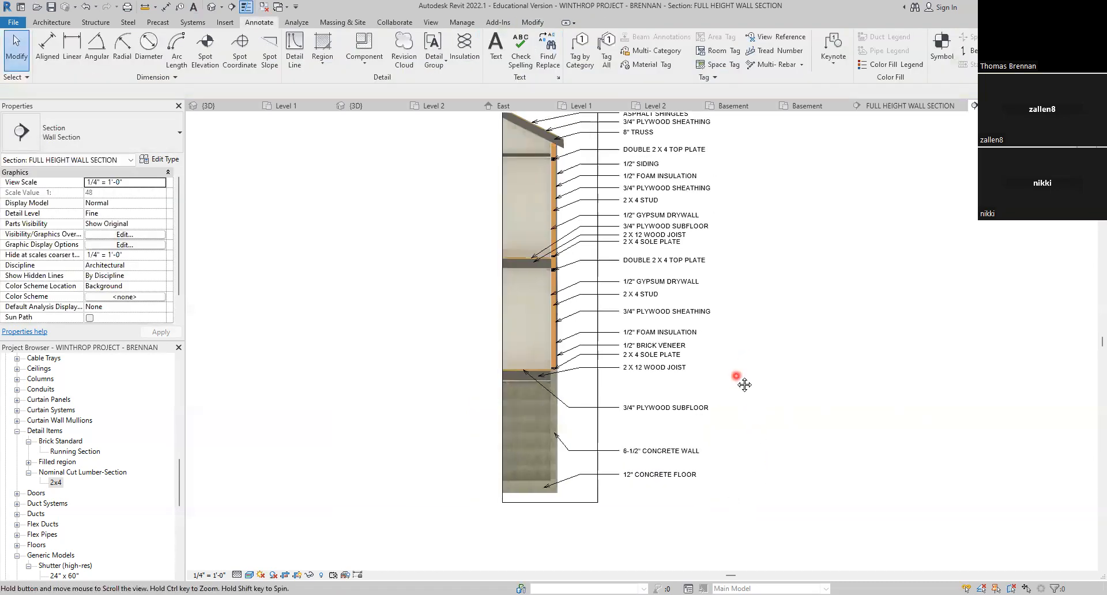
{"action": "middle_click_drag", "start_coordinate": [751, 366], "coordinate": [734, 404]}
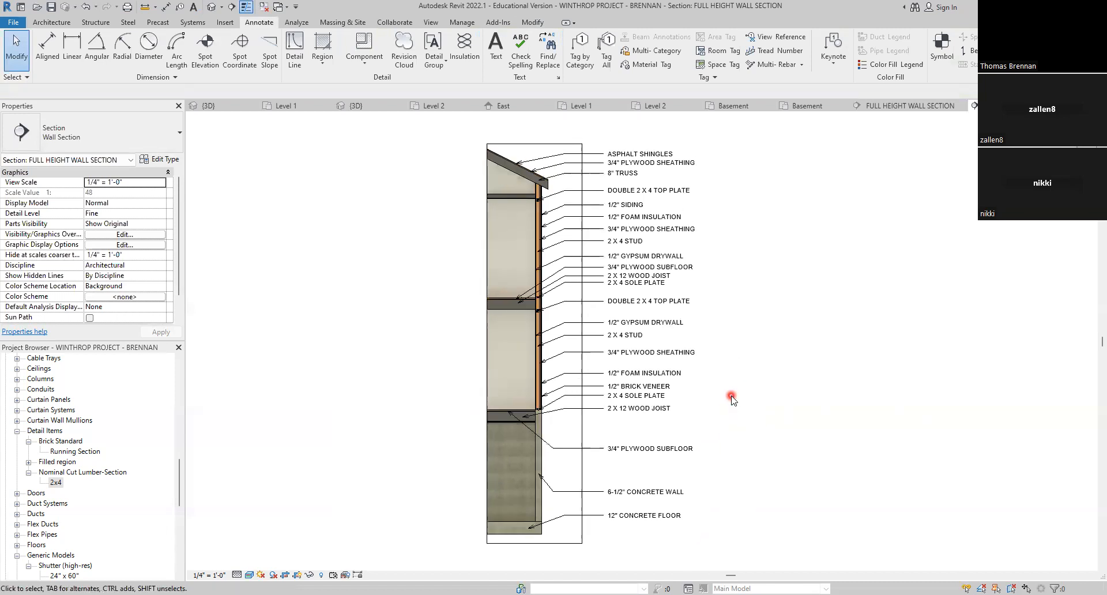
Step: Shift the five lower-storey notes from GYPSUM DRYWALL to BRICK VENEER up together, just below the DOUBLE 2 X 4 TOP PLATE note
{"action": "left_click_drag", "start_coordinate": [719, 316], "coordinate": [667, 386]}
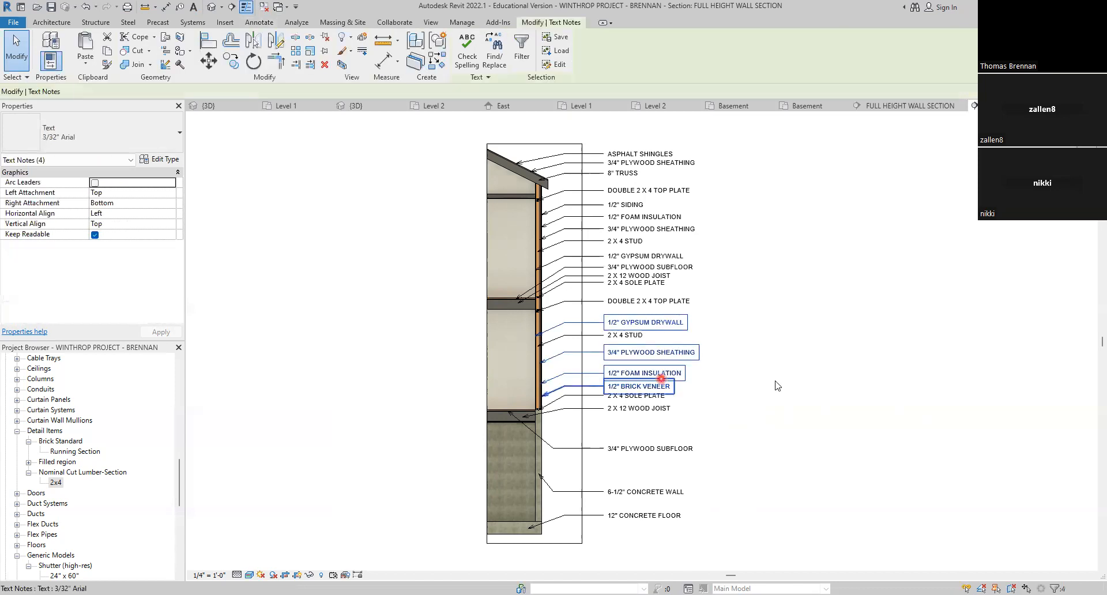
{"action": "left_click", "coordinate": [721, 317]}
{"action": "mouse_move", "coordinate": [731, 315]}
{"action": "left_mouse_down"}
{"action": "mouse_move", "coordinate": [629, 388]}
{"action": "mouse_move", "coordinate": [620, 376]}
{"action": "left_mouse_up"}
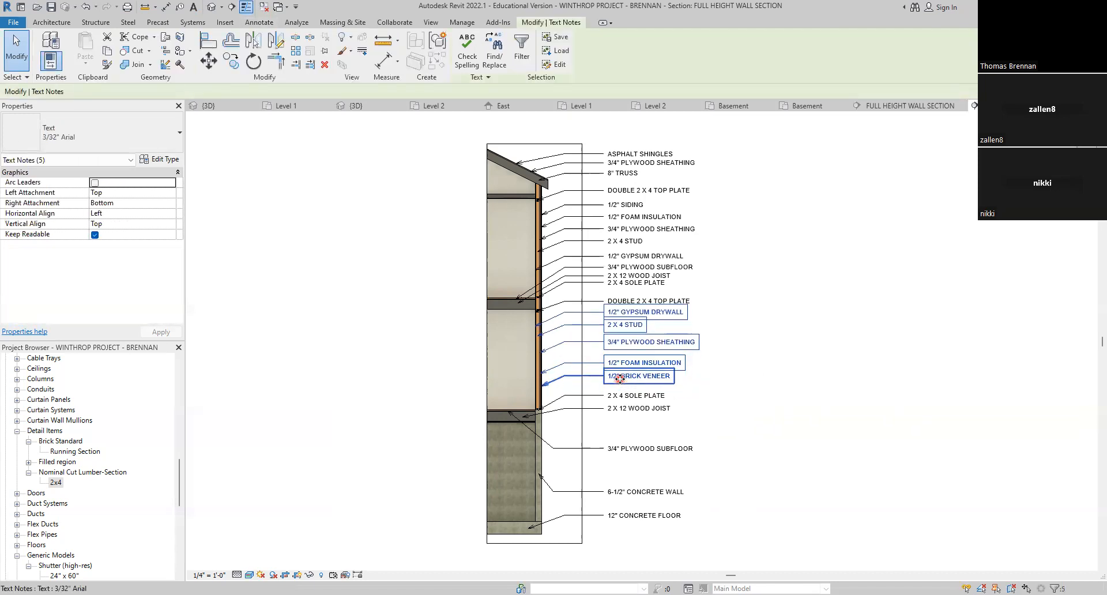
{"action": "left_click", "coordinate": [726, 385]}
Step: Raise the lower 2 X 4 SOLE PLATE note to sit directly beneath the 1/2" BRICK VENEER note
{"action": "scroll", "coordinate": [702, 414], "scroll_direction": "up", "scroll_amount": 4}
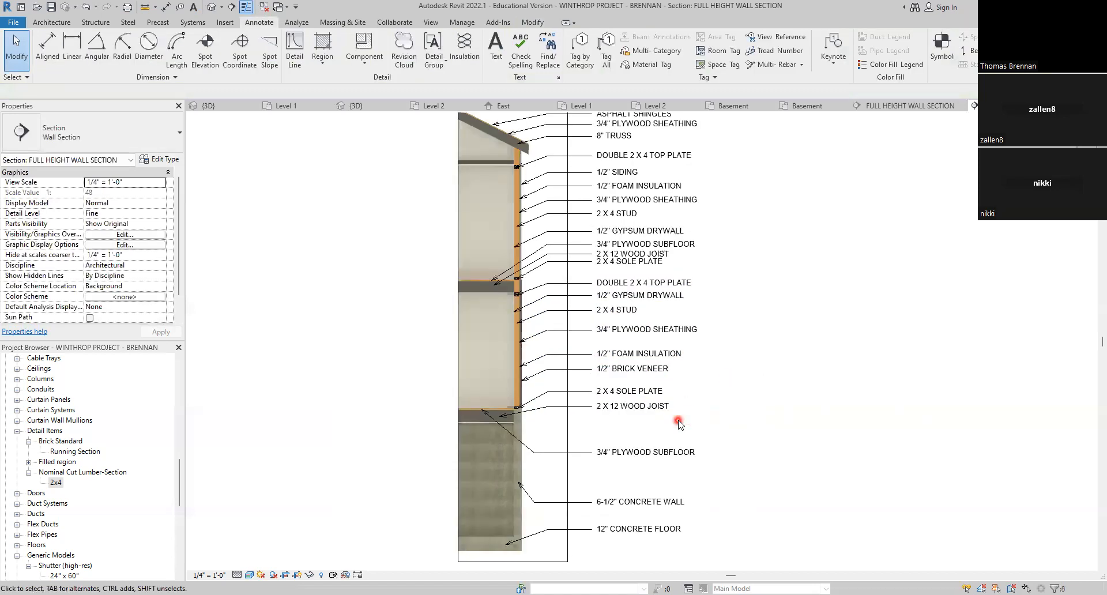
{"action": "left_click", "coordinate": [588, 378]}
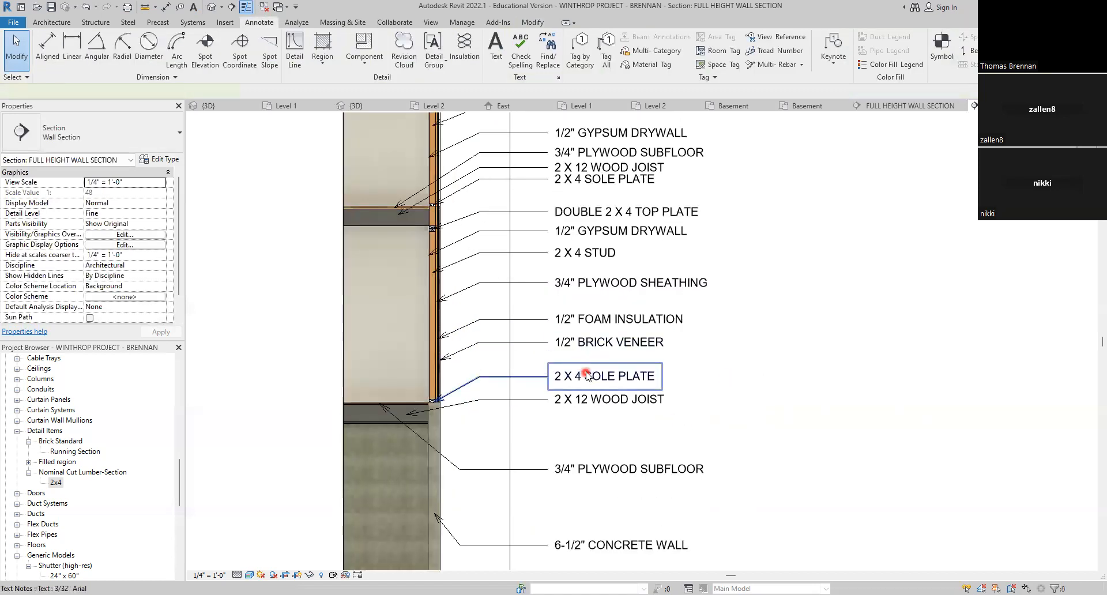
{"action": "left_click", "coordinate": [588, 377]}
{"action": "left_click_drag", "start_coordinate": [547, 363], "coordinate": [548, 346]}
{"action": "left_click", "coordinate": [598, 427]}
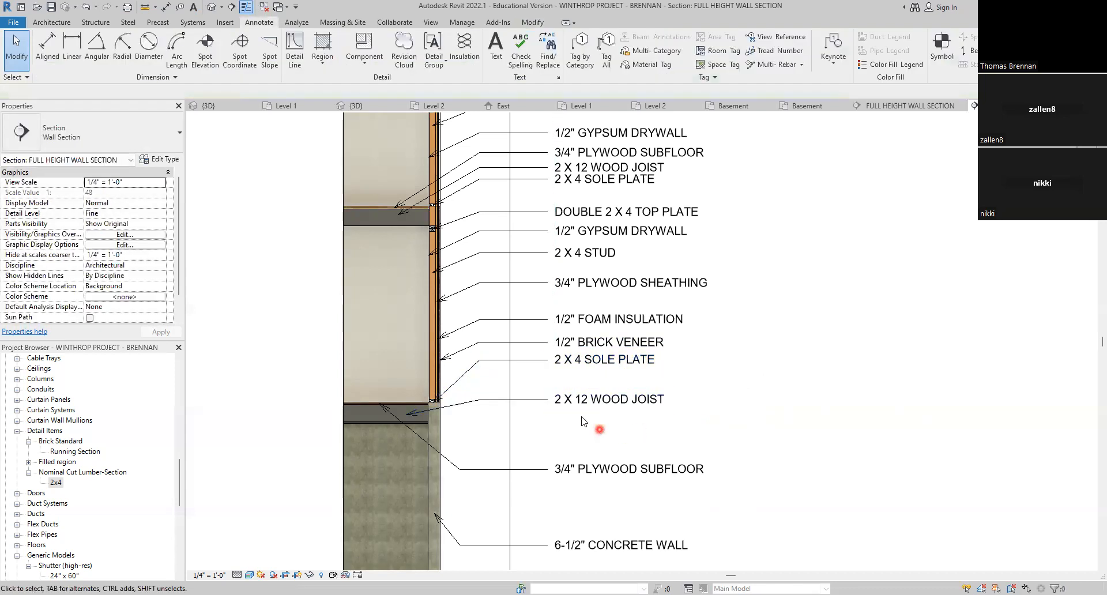
Step: Raise the lower 2 X 12 WOOD JOIST note to just beneath the SOLE PLATE note
{"action": "left_click", "coordinate": [588, 398]}
{"action": "left_click_drag", "start_coordinate": [549, 391], "coordinate": [549, 370]}
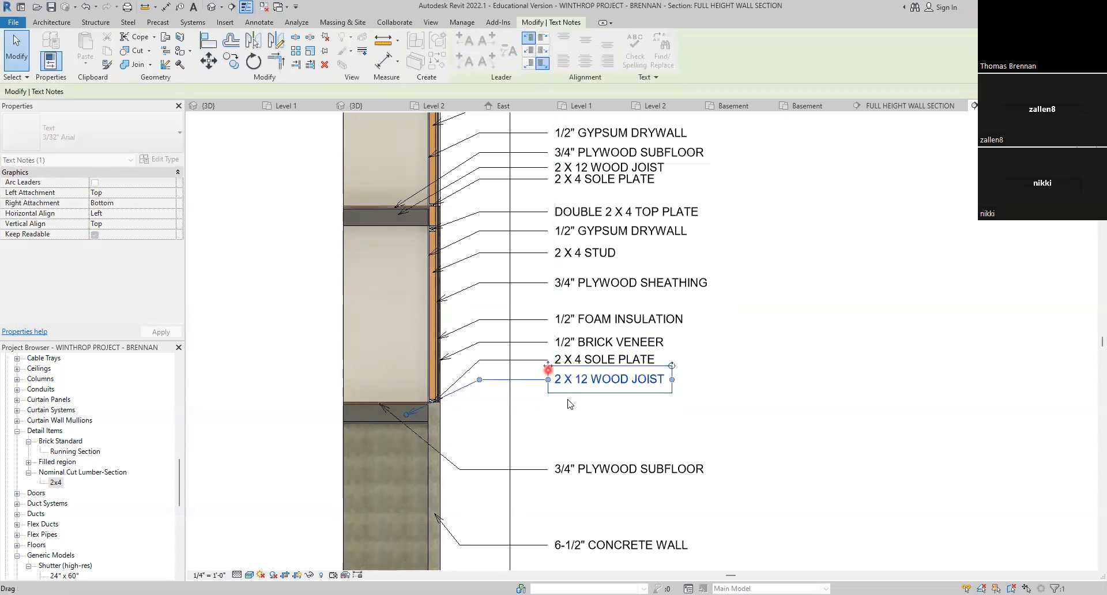
{"action": "left_click", "coordinate": [568, 410]}
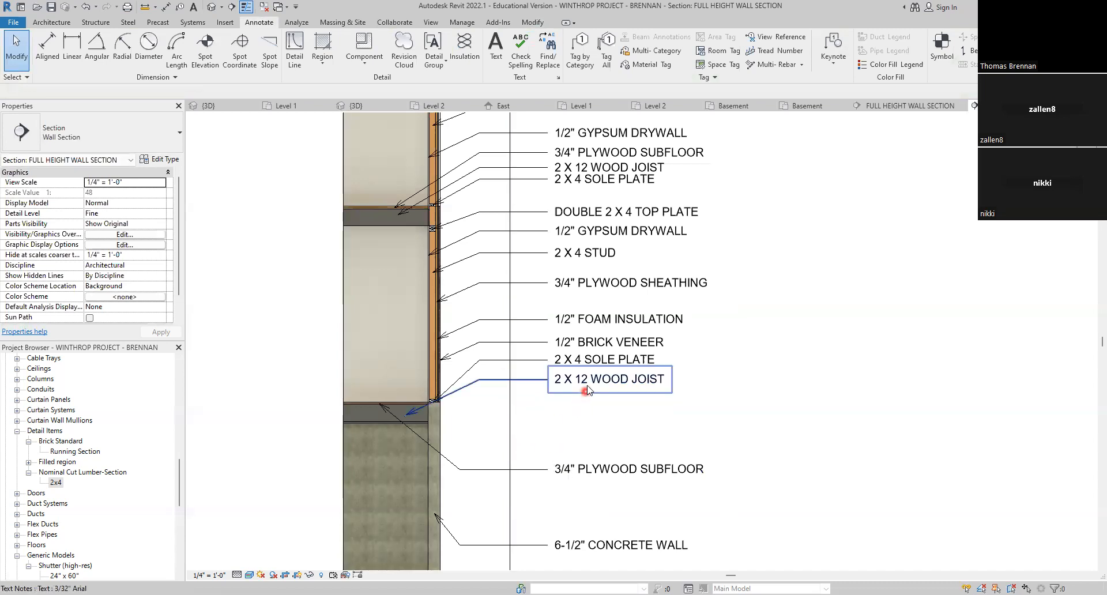
Step: Lower the 2 X 12 WOOD JOIST note to the height of its arrowhead so that its leader runs straight and horizontal
{"action": "left_click", "coordinate": [550, 375]}
{"action": "left_click_drag", "start_coordinate": [549, 372], "coordinate": [548, 401]}
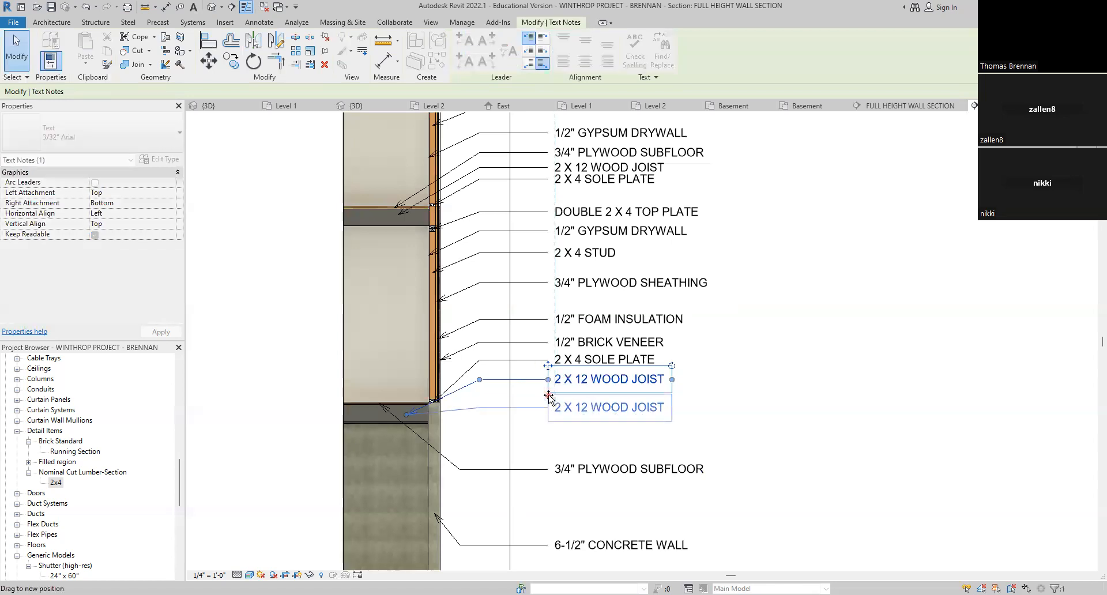
{"action": "left_click", "coordinate": [568, 444]}
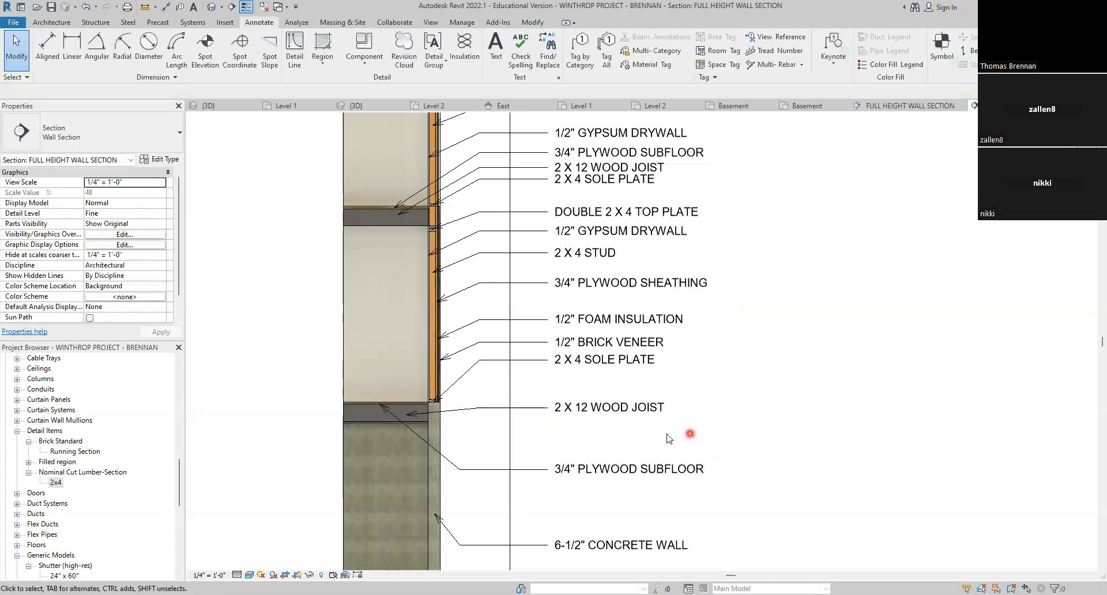
{"action": "left_click", "coordinate": [601, 411]}
{"action": "left_click_drag", "start_coordinate": [548, 398], "coordinate": [549, 398]}
{"action": "left_click", "coordinate": [749, 415]}
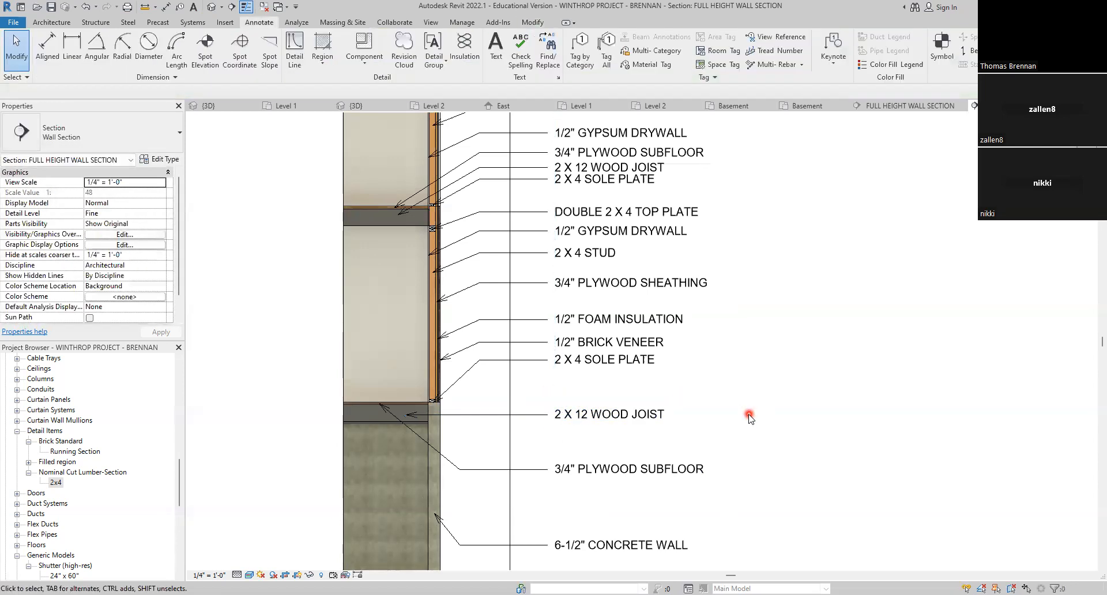
Step: Hide the crop region's border around the full-height wall section
{"action": "scroll", "coordinate": [748, 416], "scroll_direction": "down", "scroll_amount": 4}
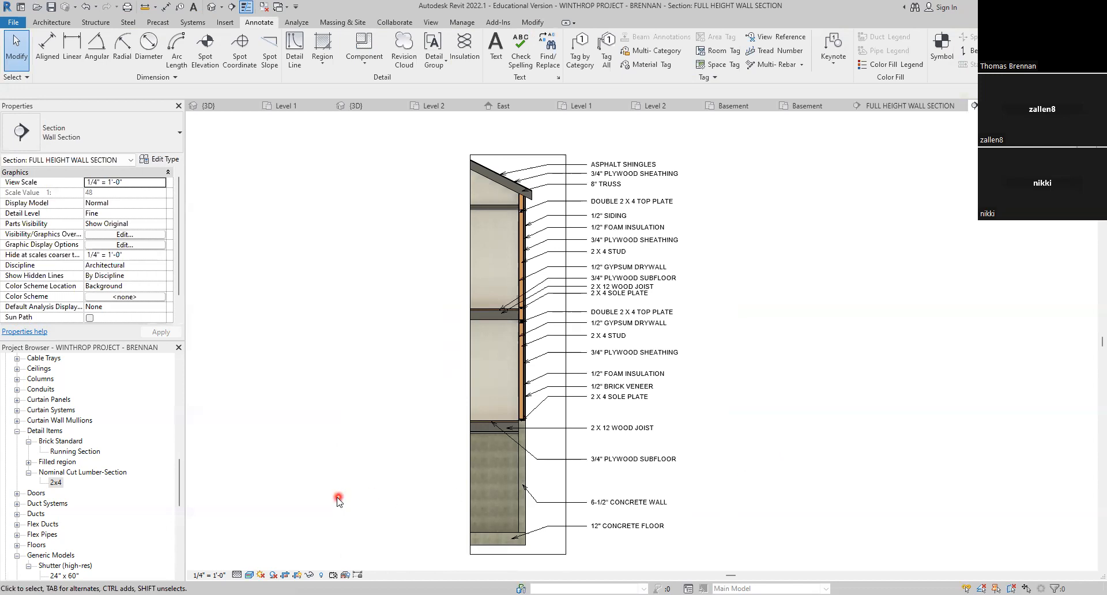
{"action": "left_click", "coordinate": [297, 574]}
{"action": "middle_click_drag", "start_coordinate": [356, 416], "coordinate": [365, 396]}
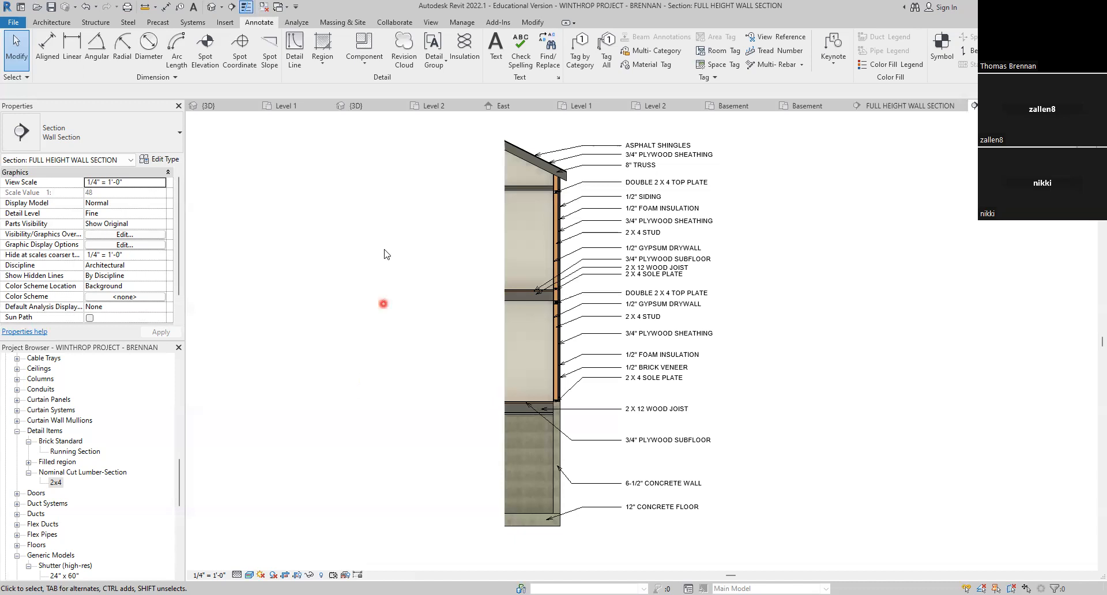
Step: Switch to the 3D view of the WINTHROP HOUSE 30 X 30 project and examine its list of sheets
{"action": "left_click", "coordinate": [351, 108]}
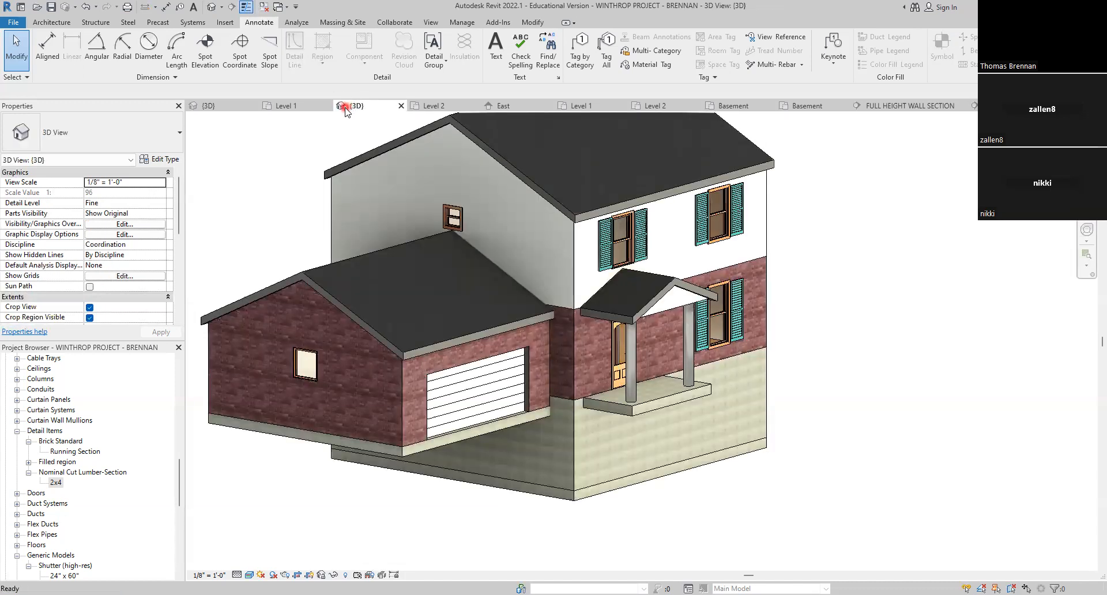
{"action": "left_click", "coordinate": [216, 109]}
{"action": "scroll", "coordinate": [135, 470], "scroll_direction": "down", "scroll_amount": 6}
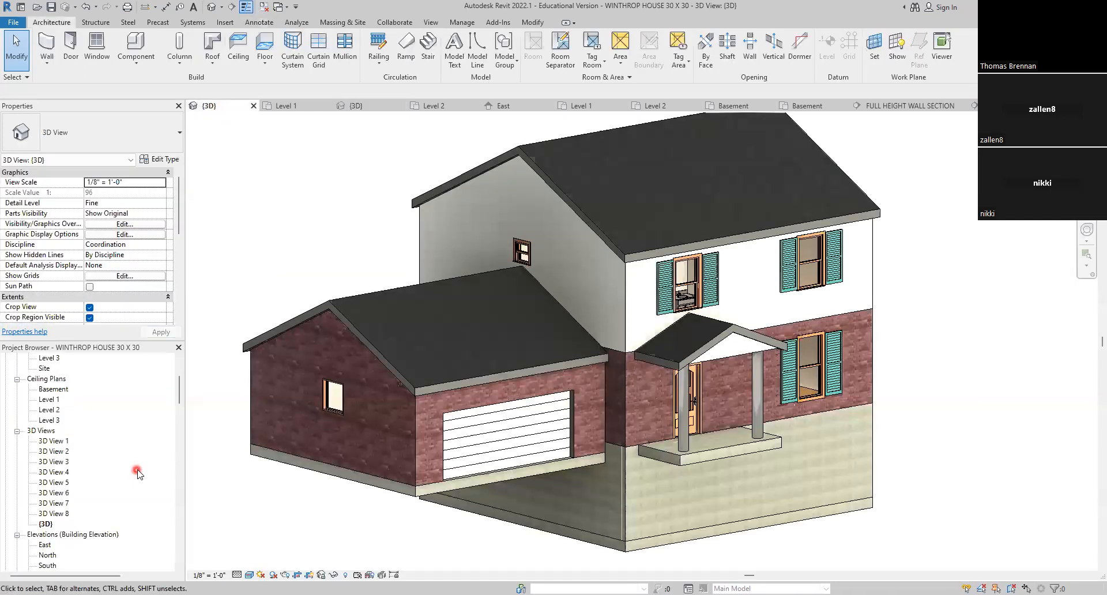
{"action": "scroll", "coordinate": [134, 472], "scroll_direction": "down", "scroll_amount": 5}
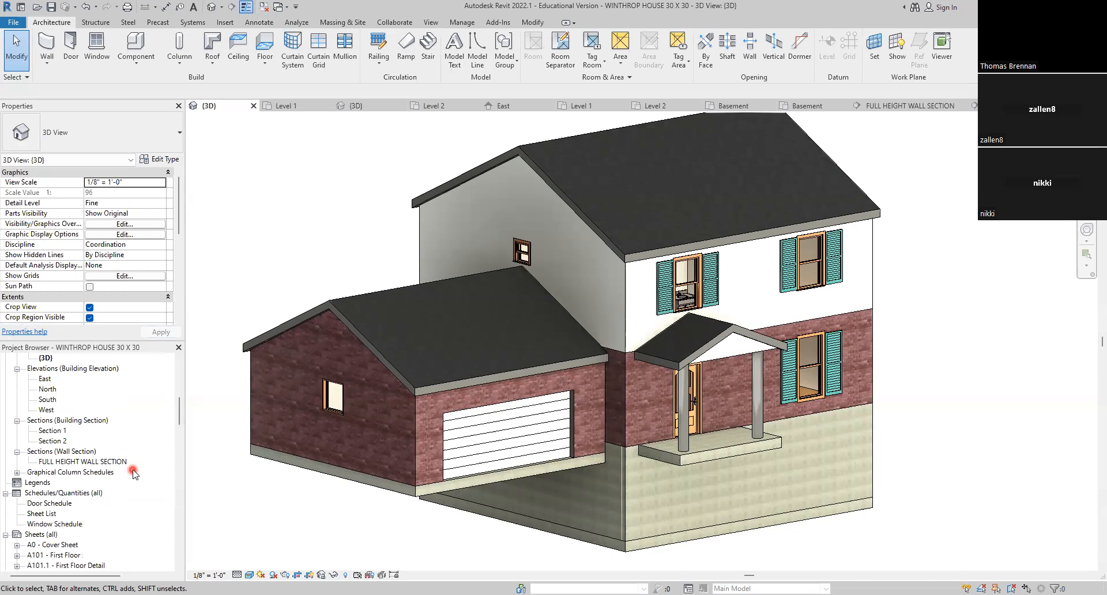
{"action": "left_click", "coordinate": [43, 485]}
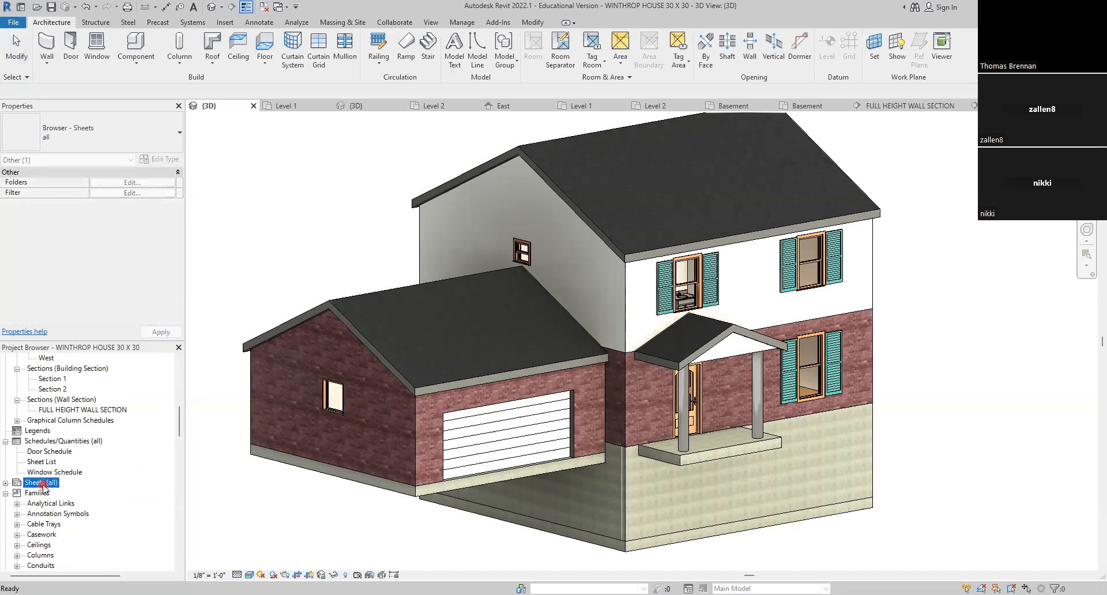
{"action": "scroll", "coordinate": [45, 487], "scroll_direction": "down", "scroll_amount": 2}
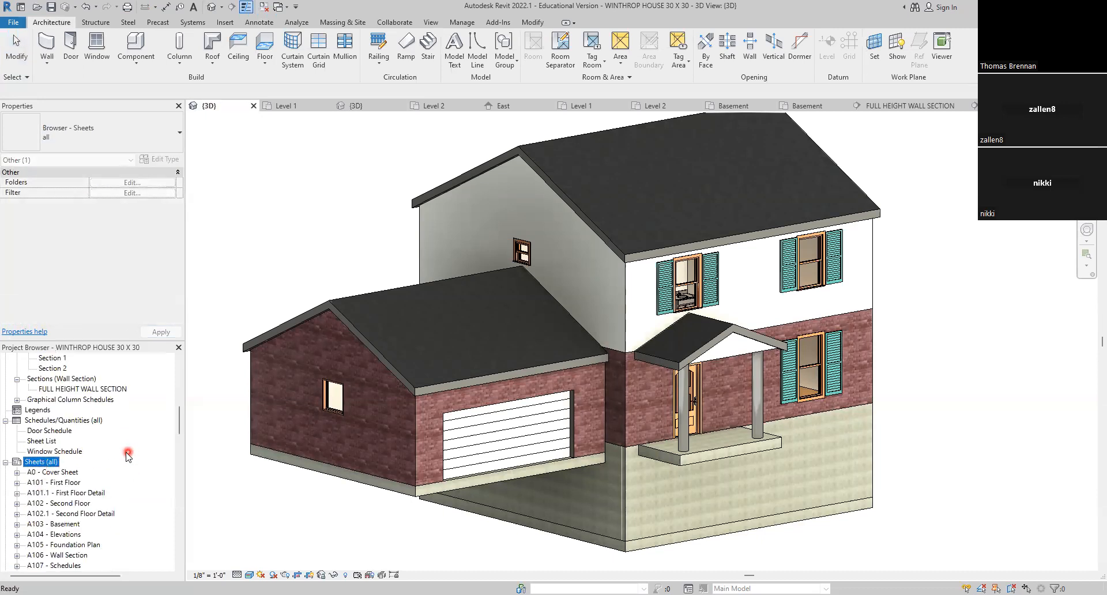